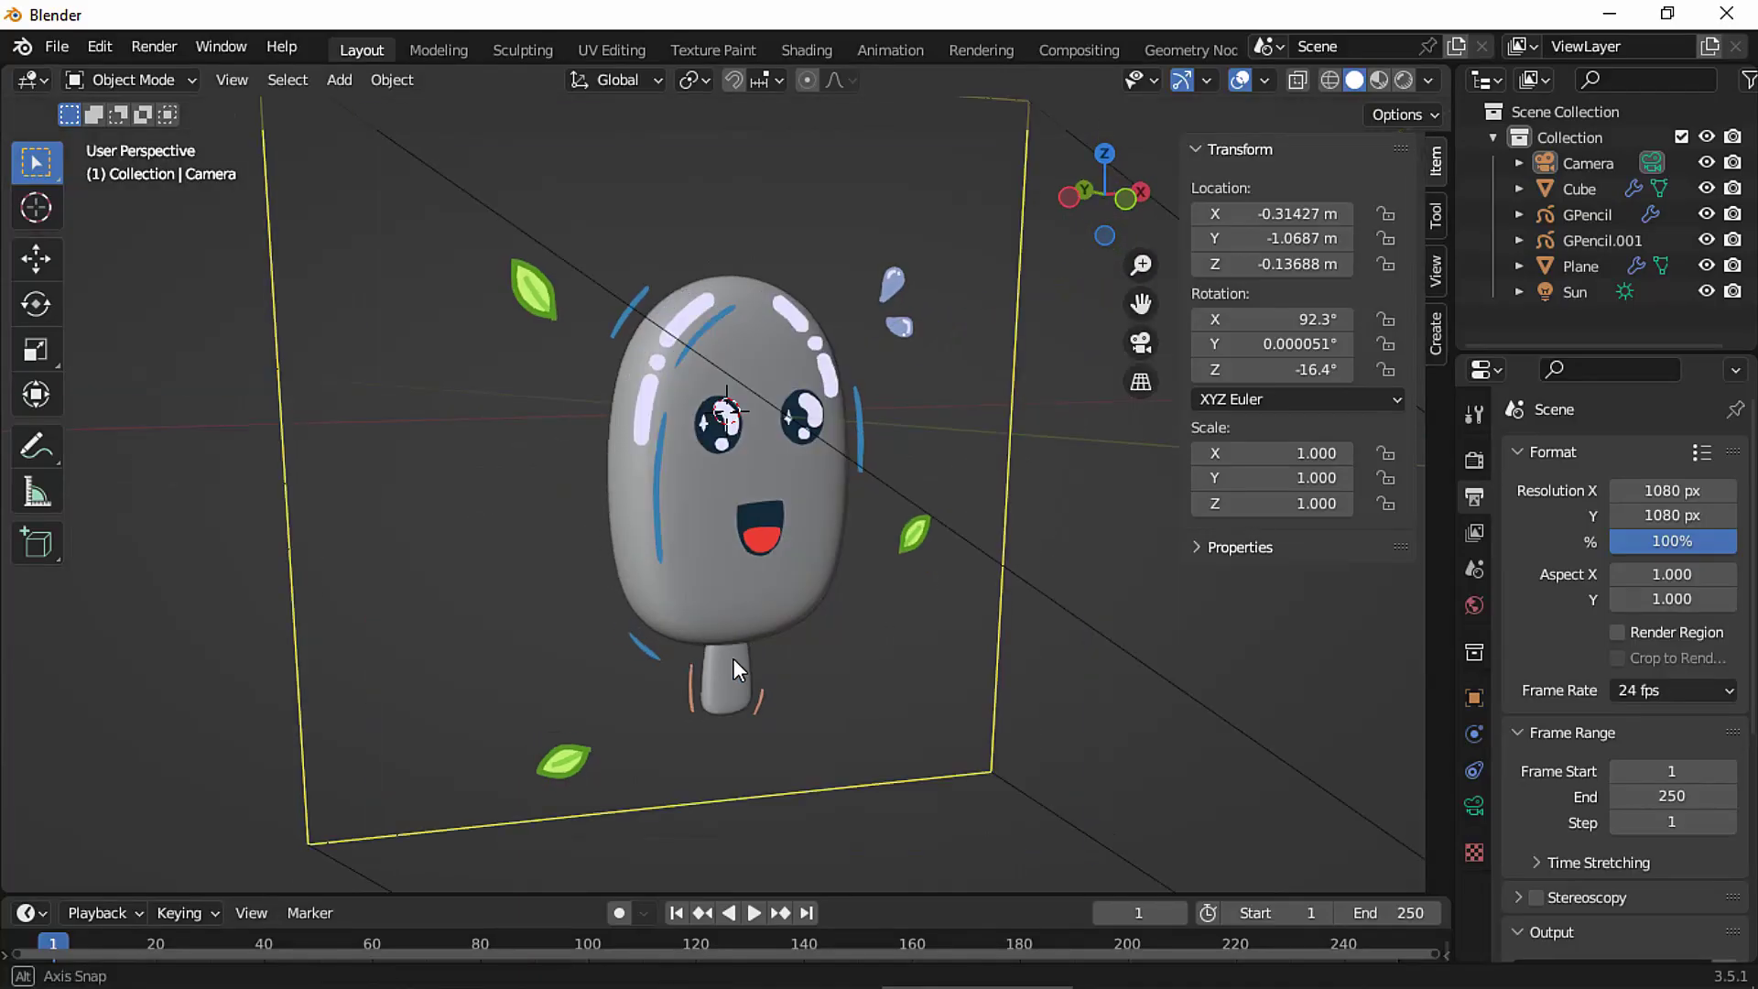
Show the scene in Material Preview shading with Scene Lights and Scene World enabled, and view it through the camera.
middle_drag(733, 657, 659, 595)
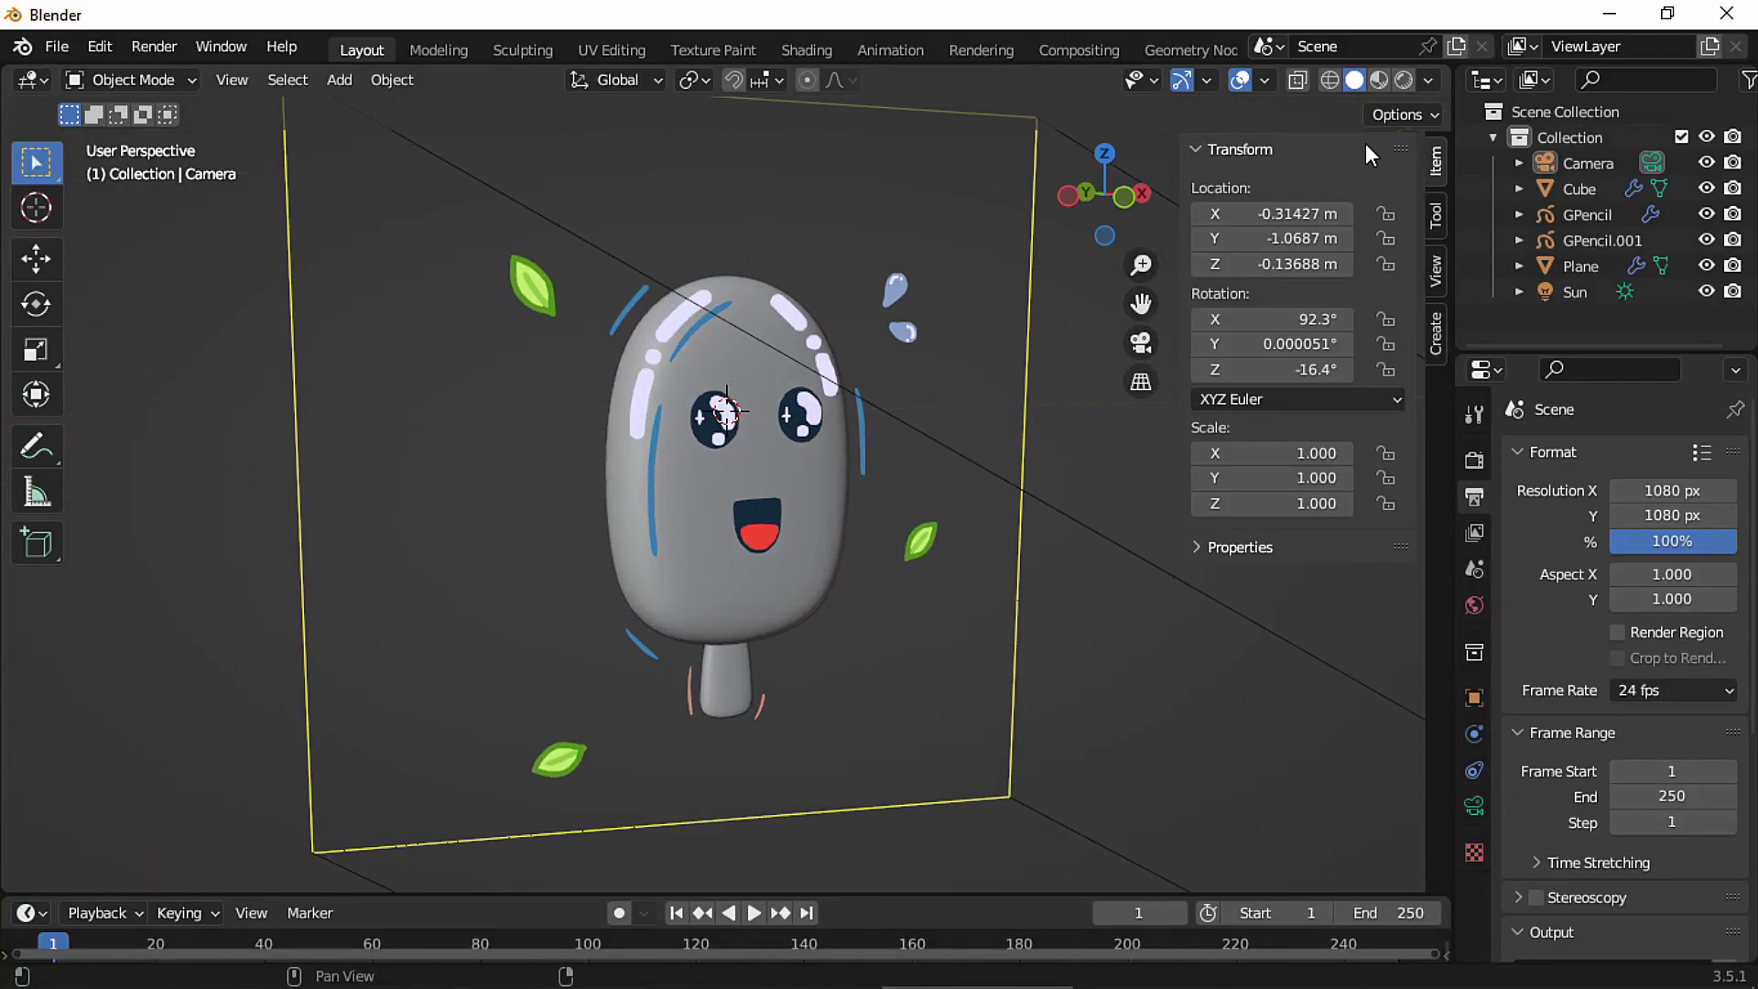
click(1377, 82)
click(1426, 78)
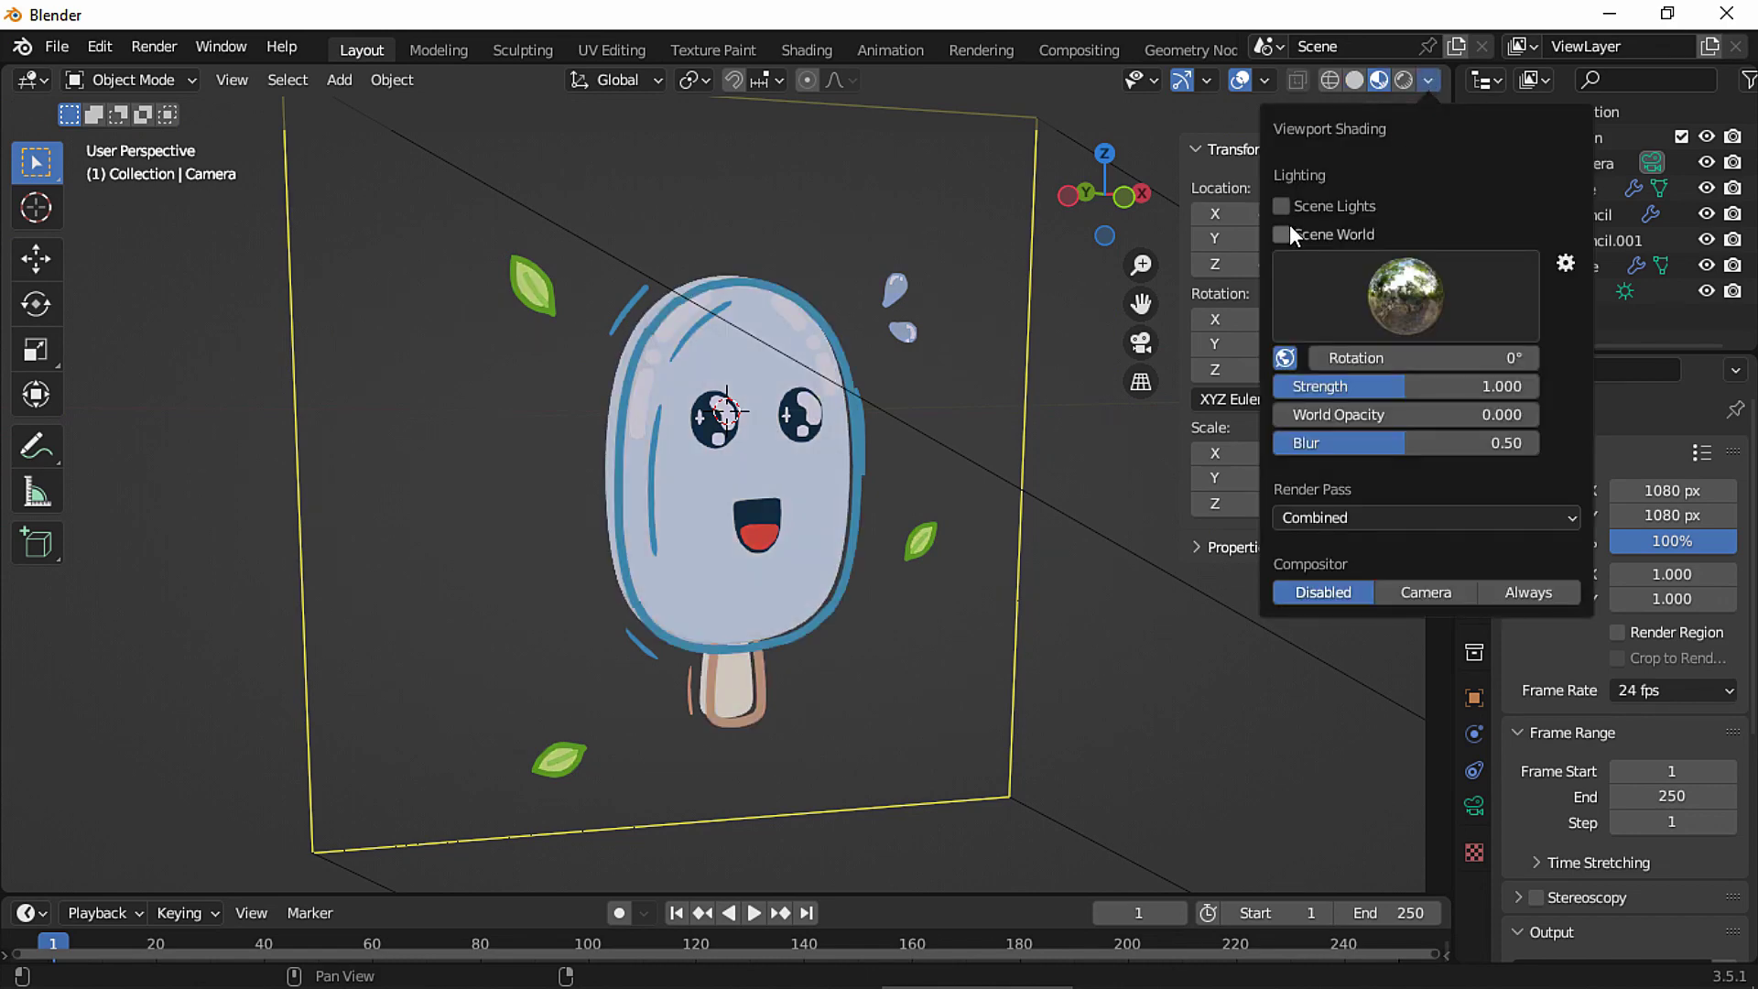
click(1289, 228)
click(1283, 205)
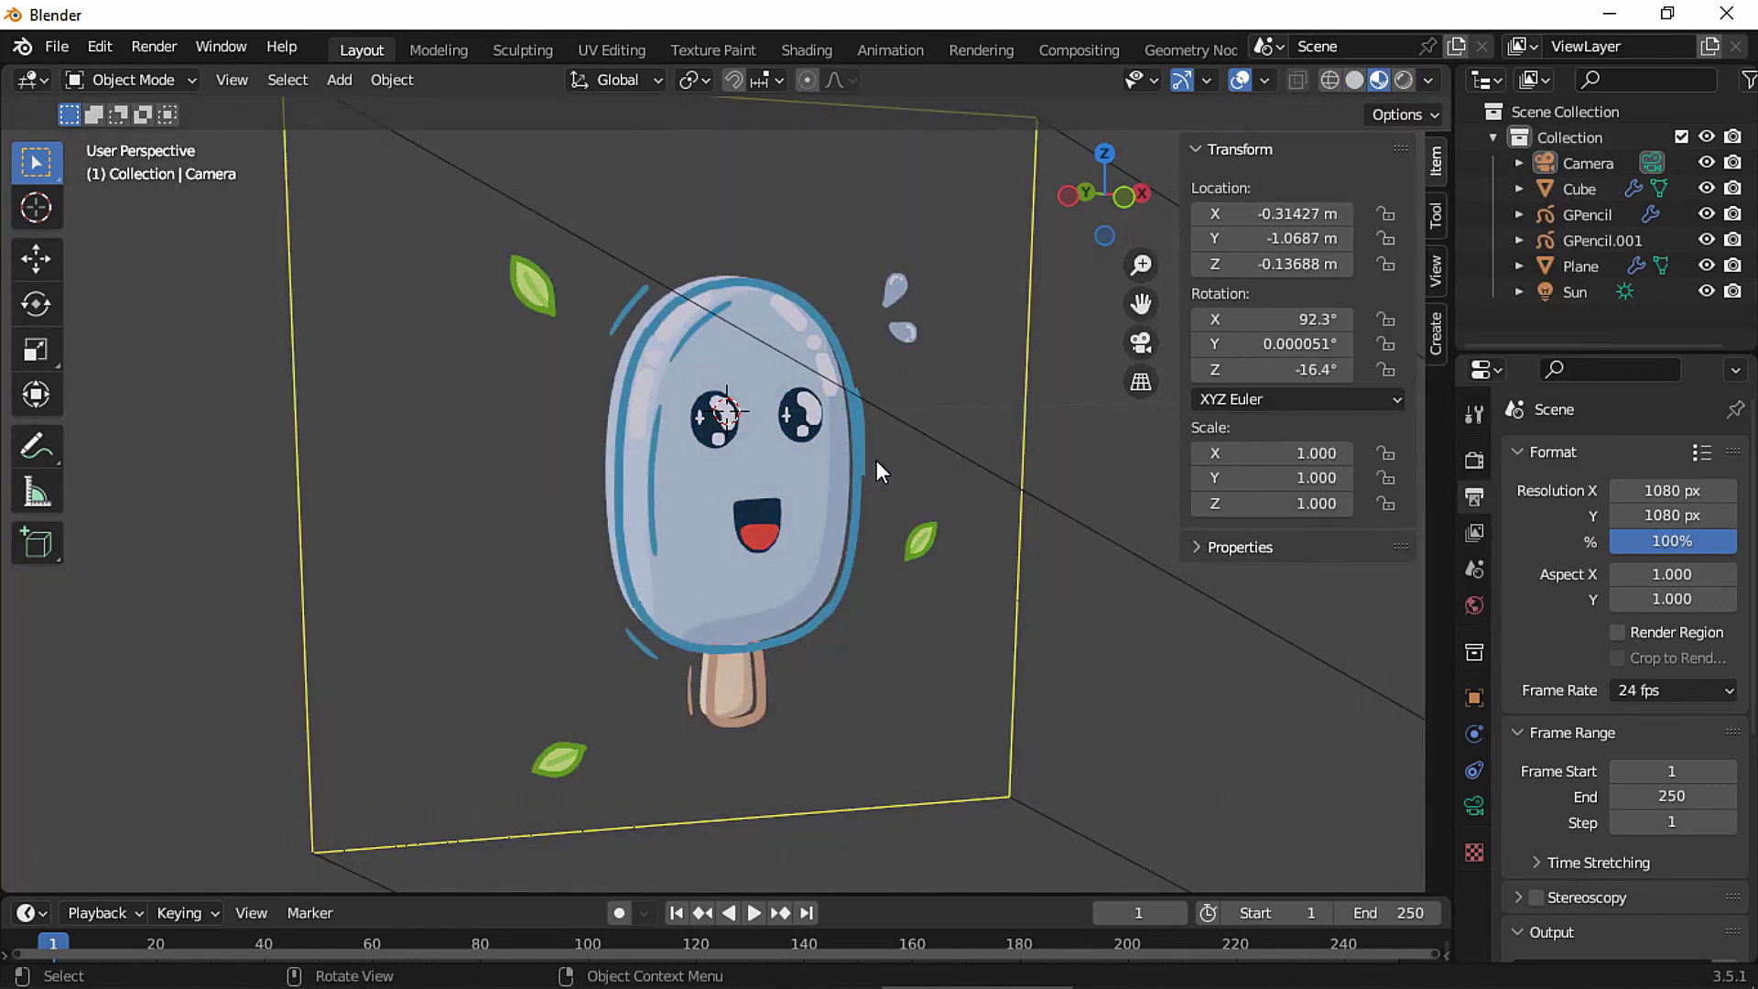
middle_drag(879, 472, 1140, 311)
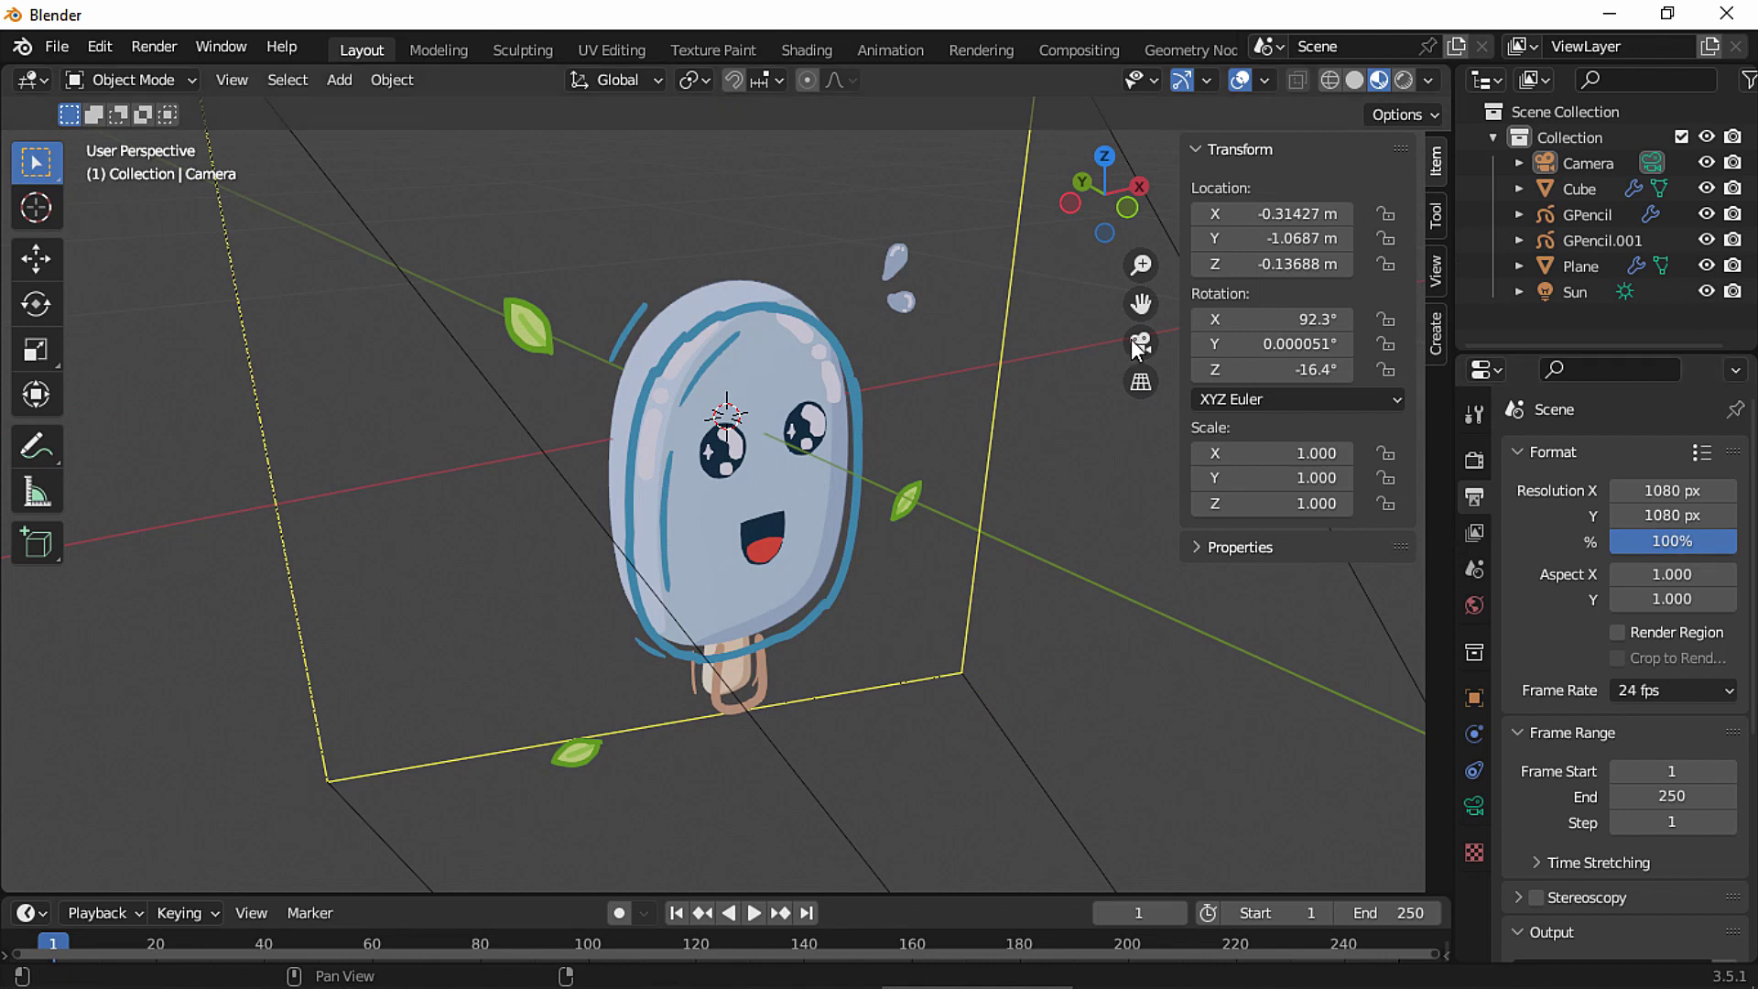
click(1138, 344)
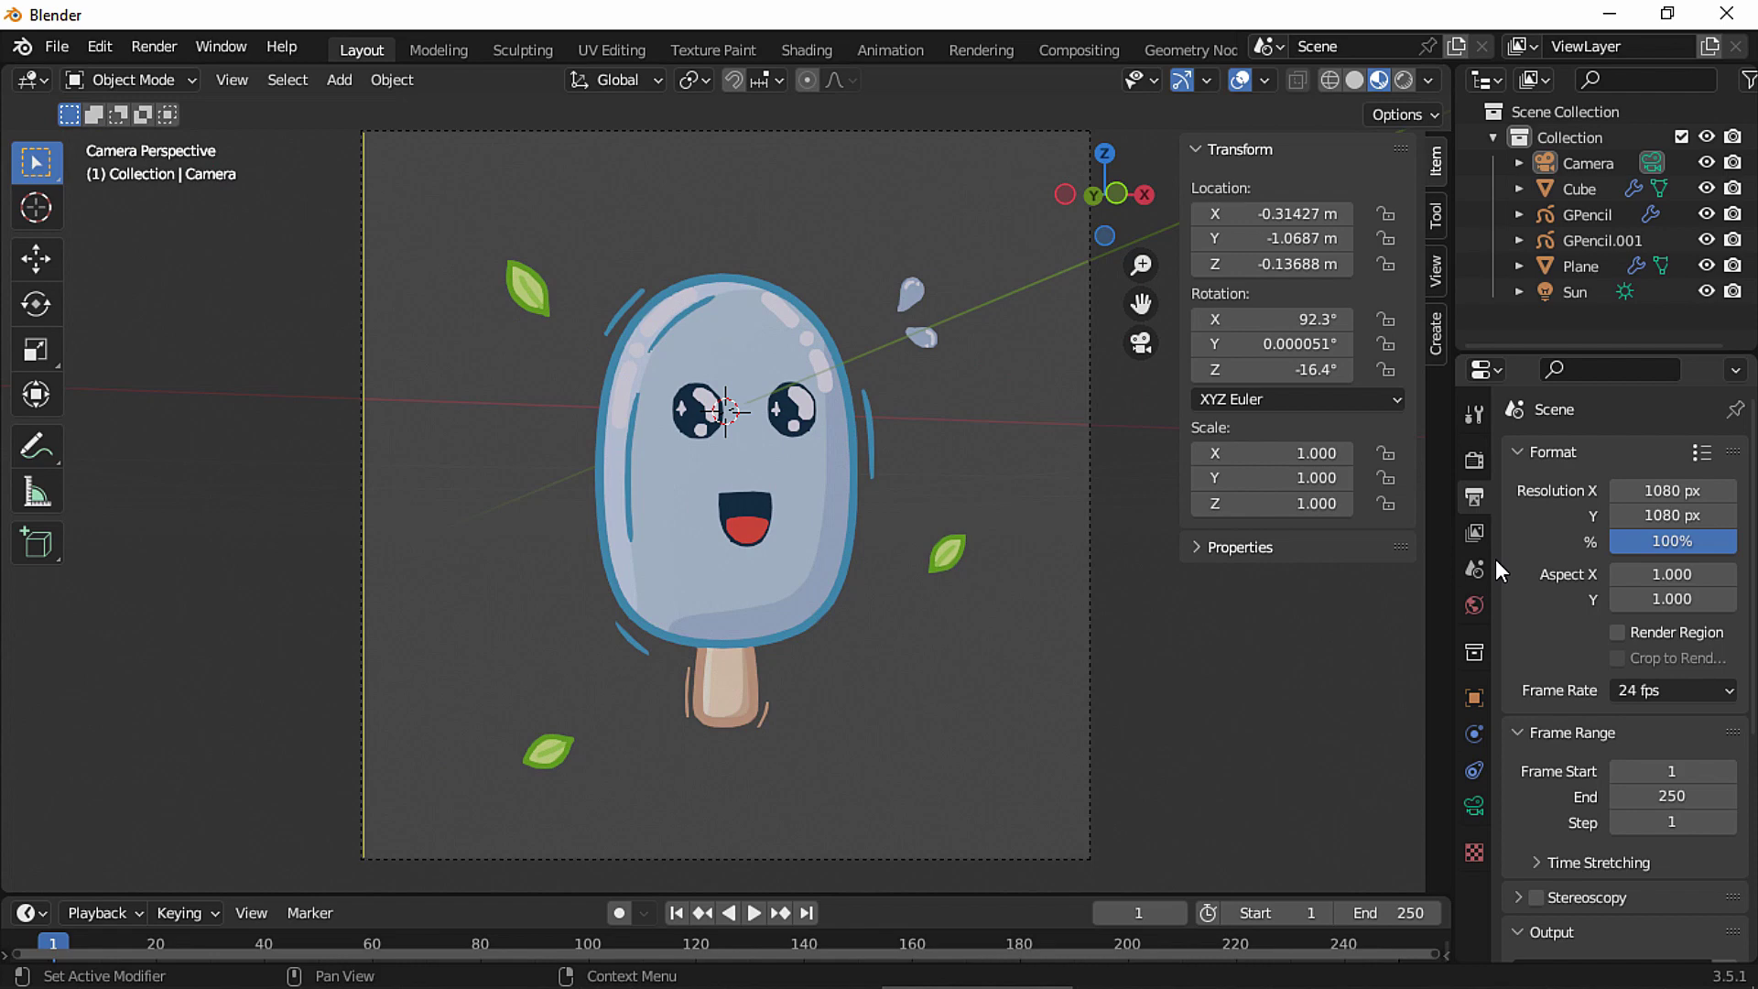
Review the scene's render properties, including the render engine and the Color Management view transform.
click(1476, 459)
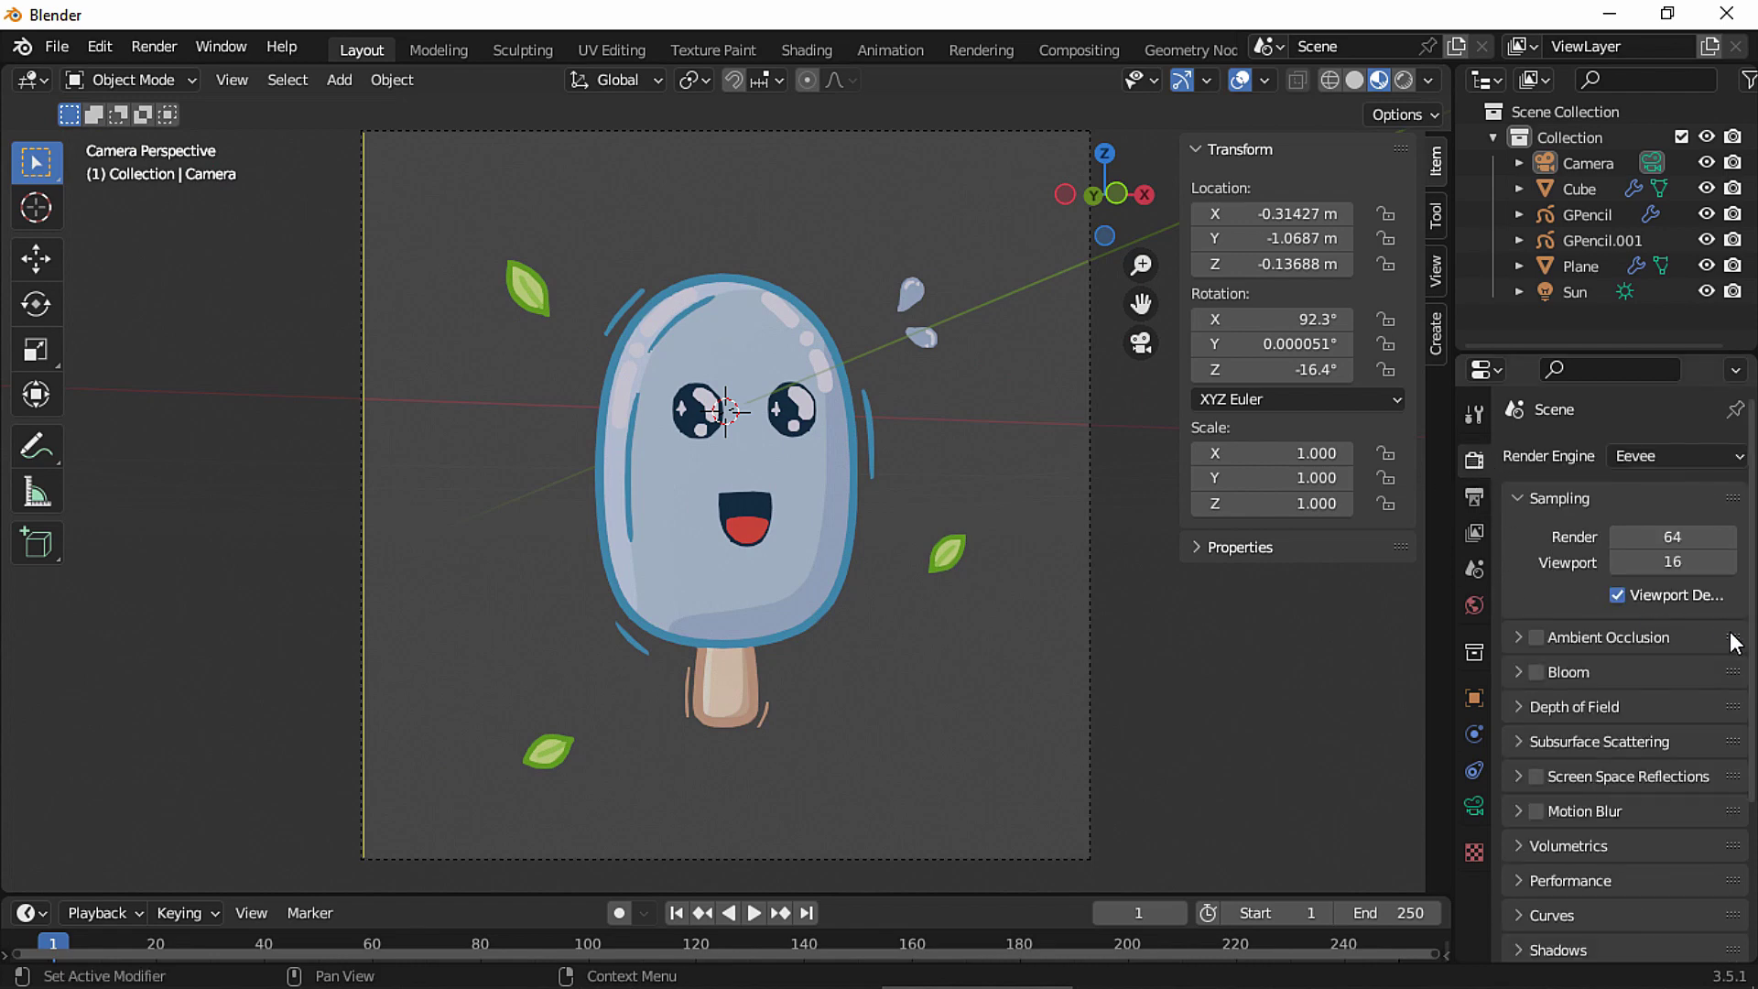
scroll(1726, 804, down, 6)
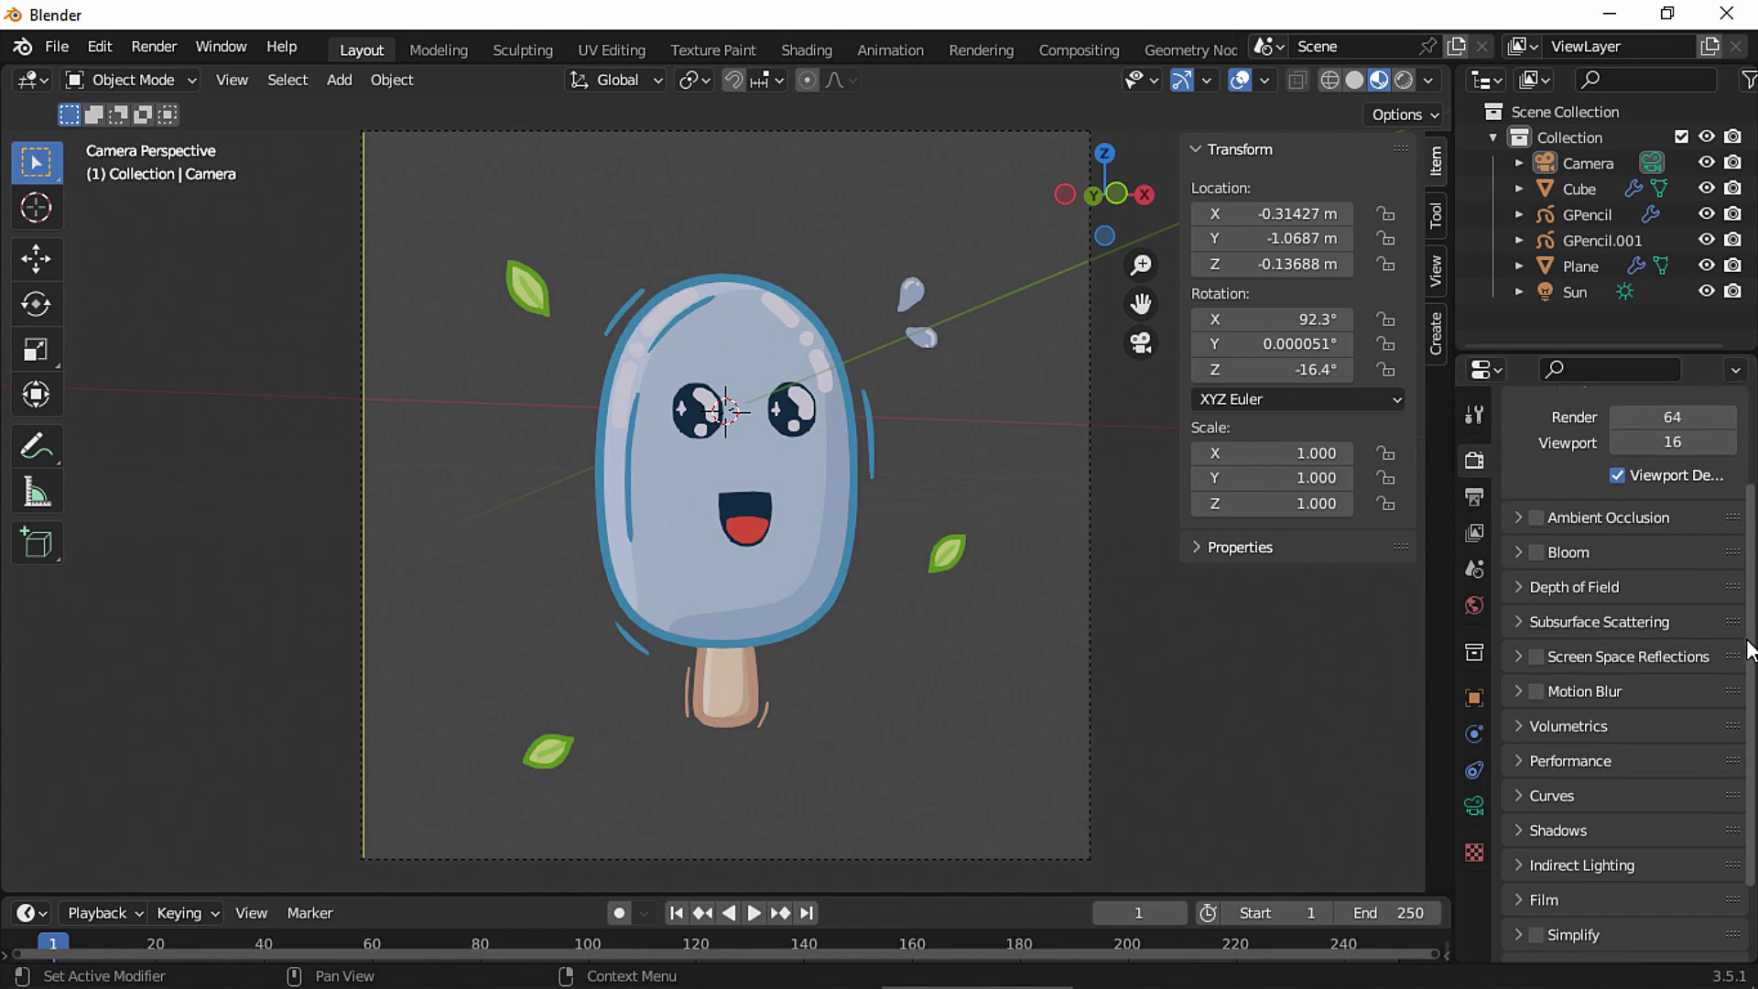
click(1520, 949)
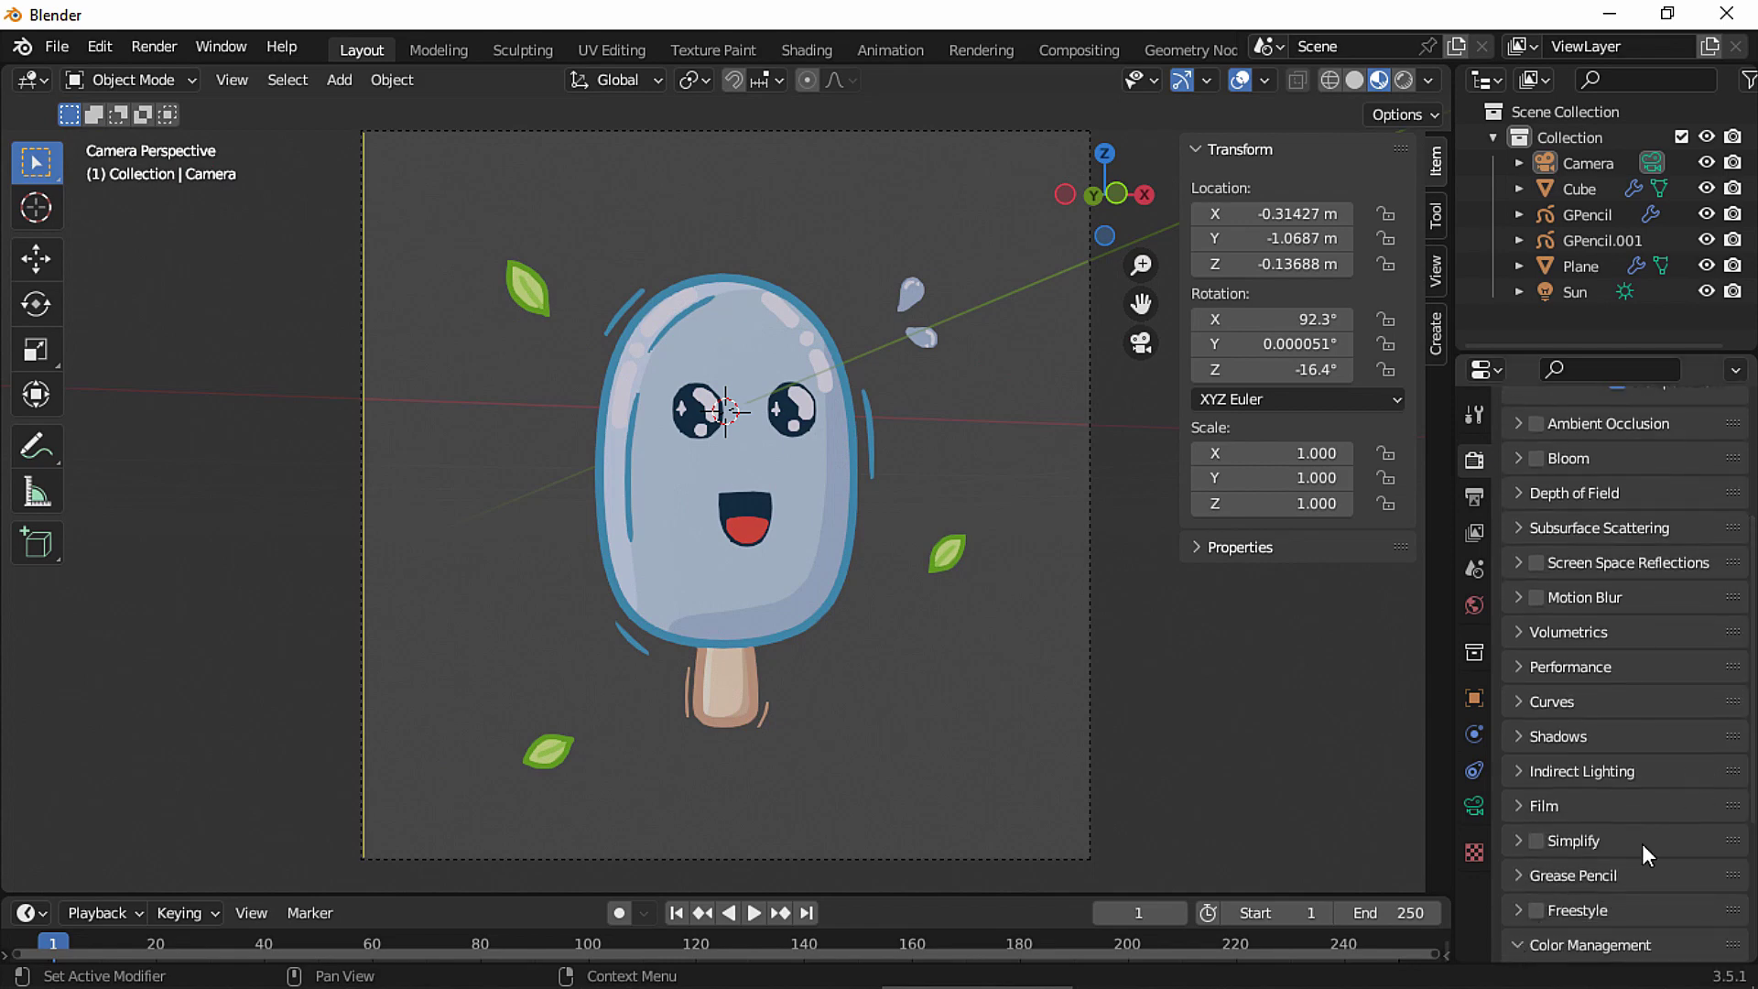
scroll(1646, 851, down, 7)
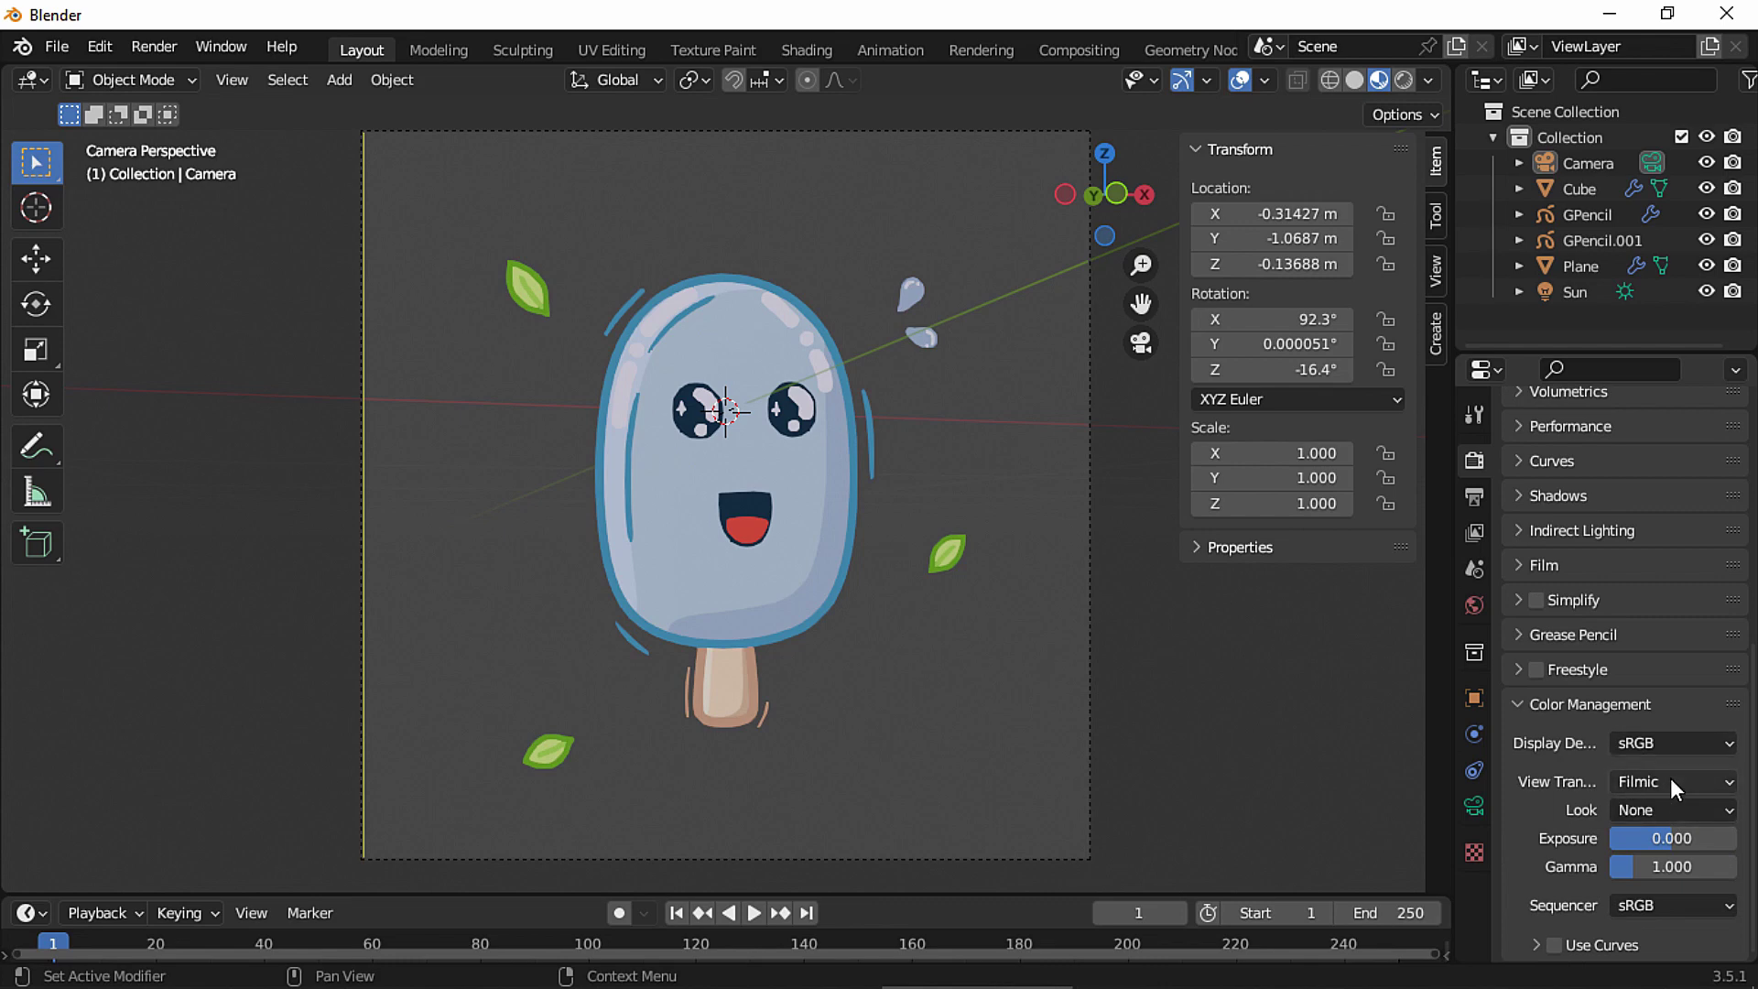
scroll(1531, 716, up, 12)
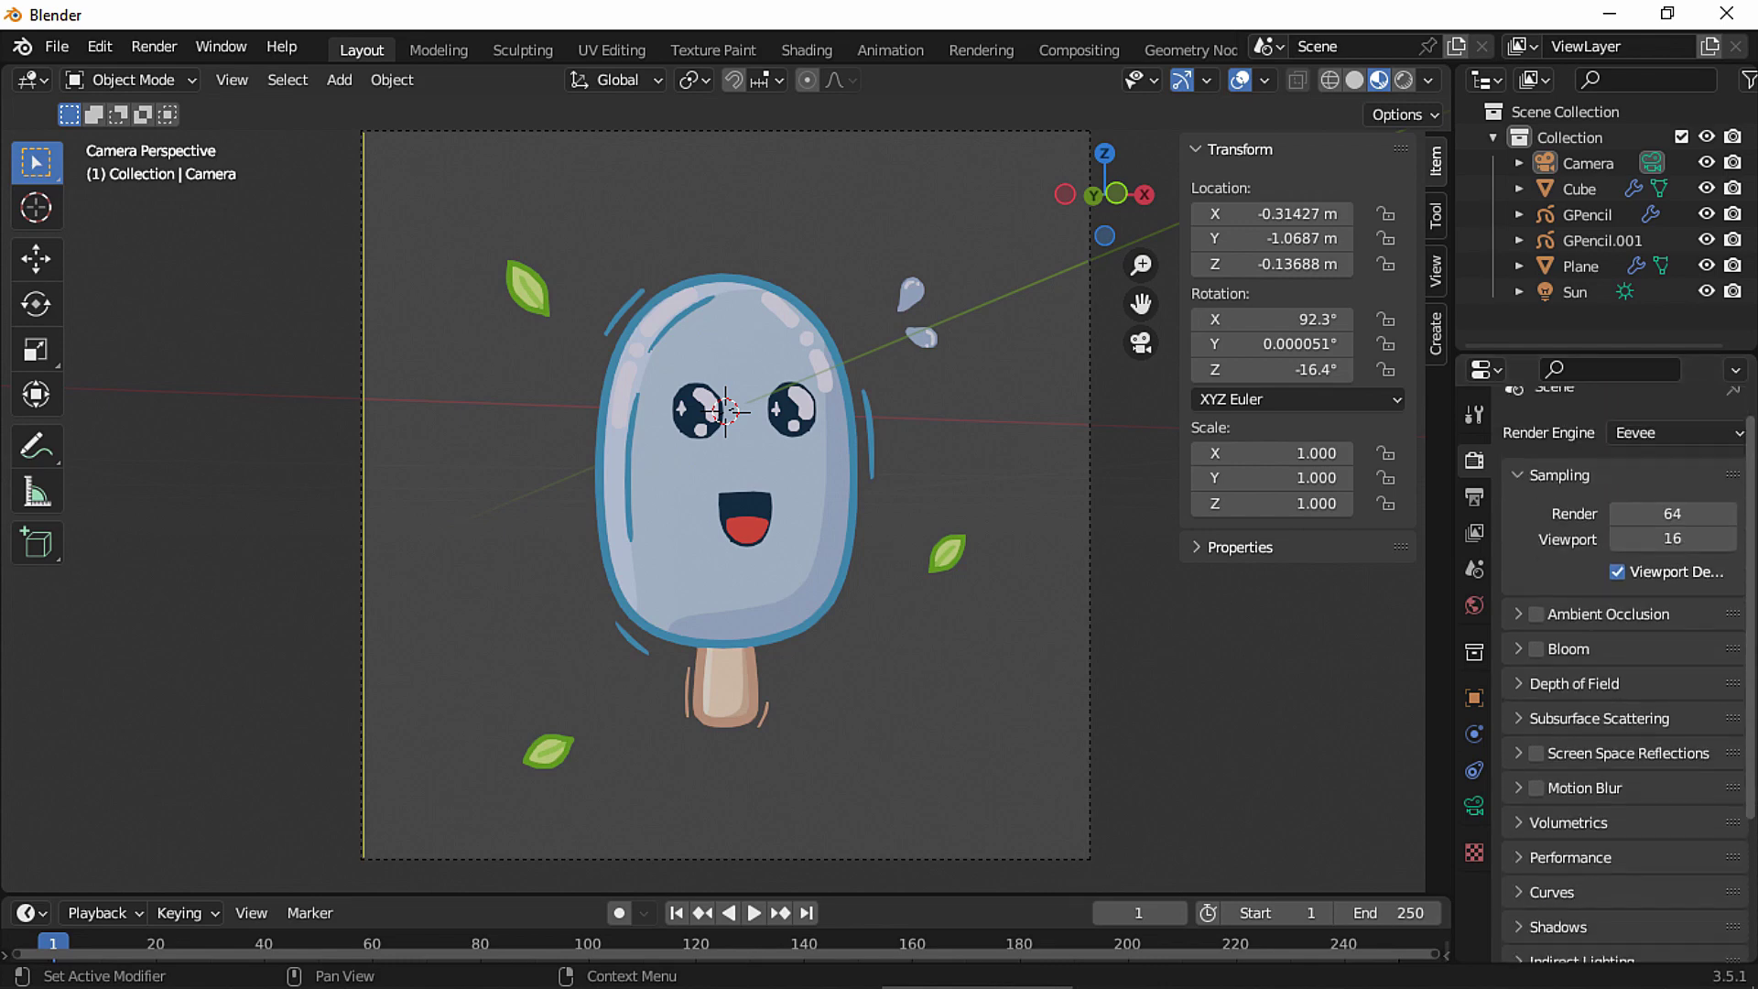
Switch to the Shading workspace and remove the file browser and image editor areas from its layout.
click(810, 49)
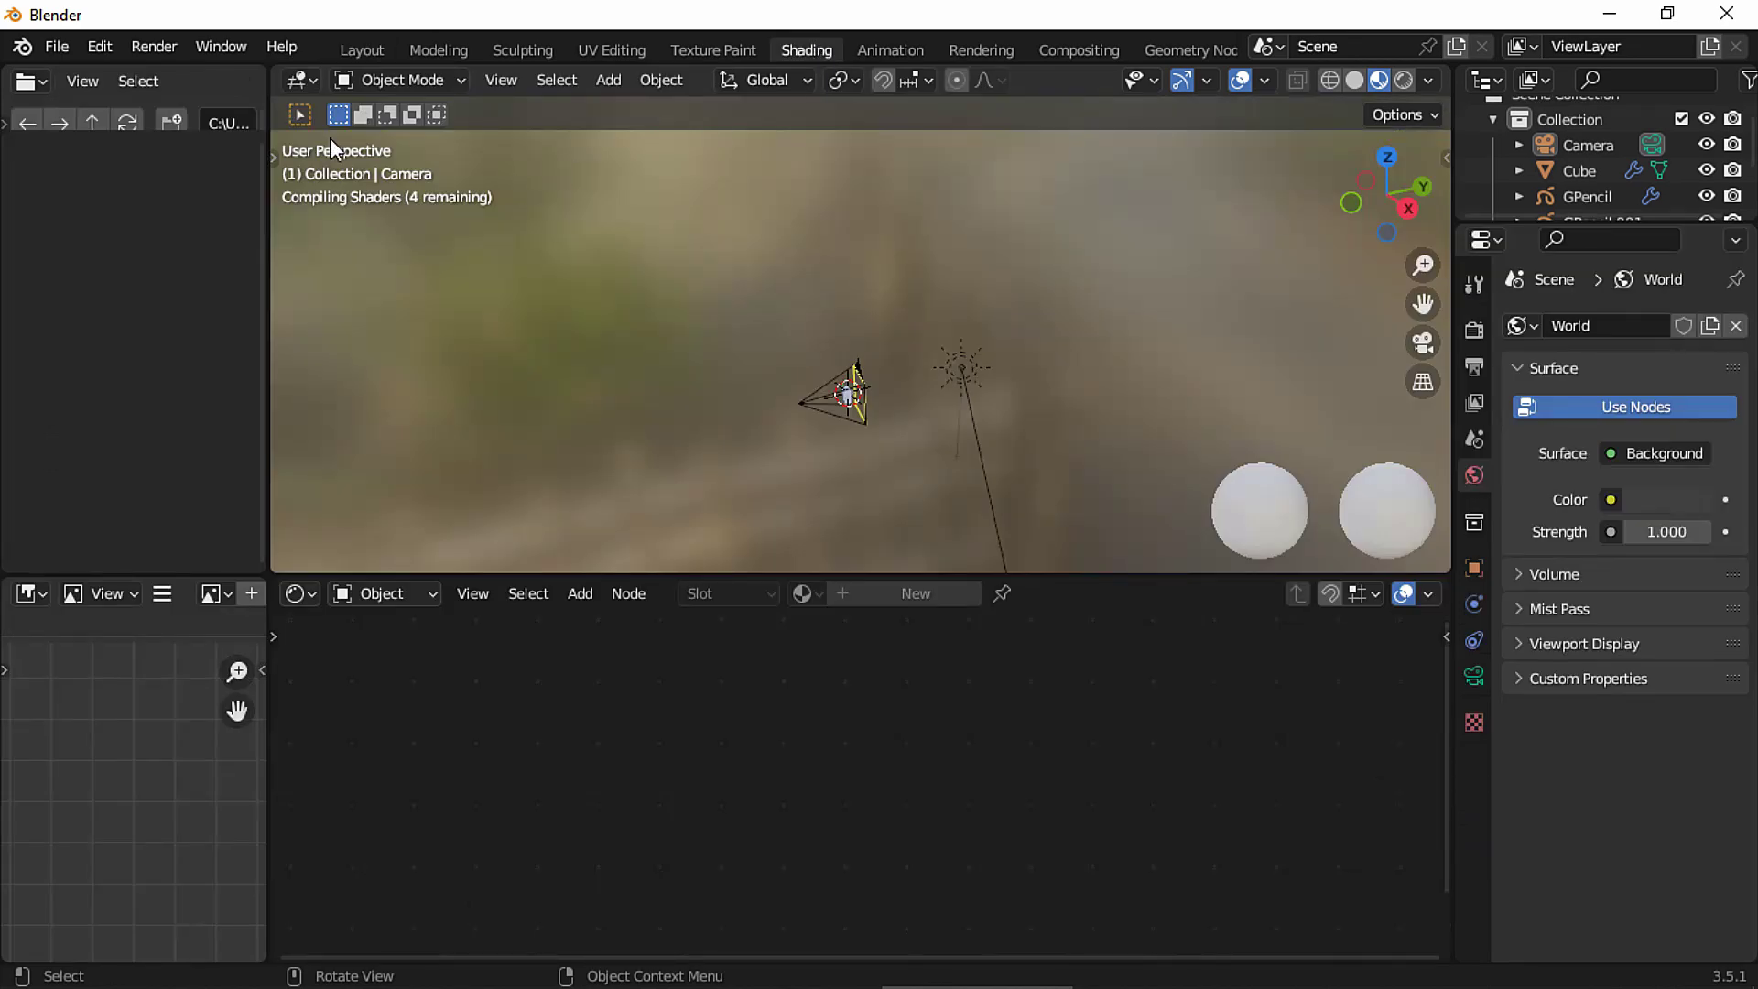
drag(271, 70, 223, 124)
drag(273, 583, 190, 598)
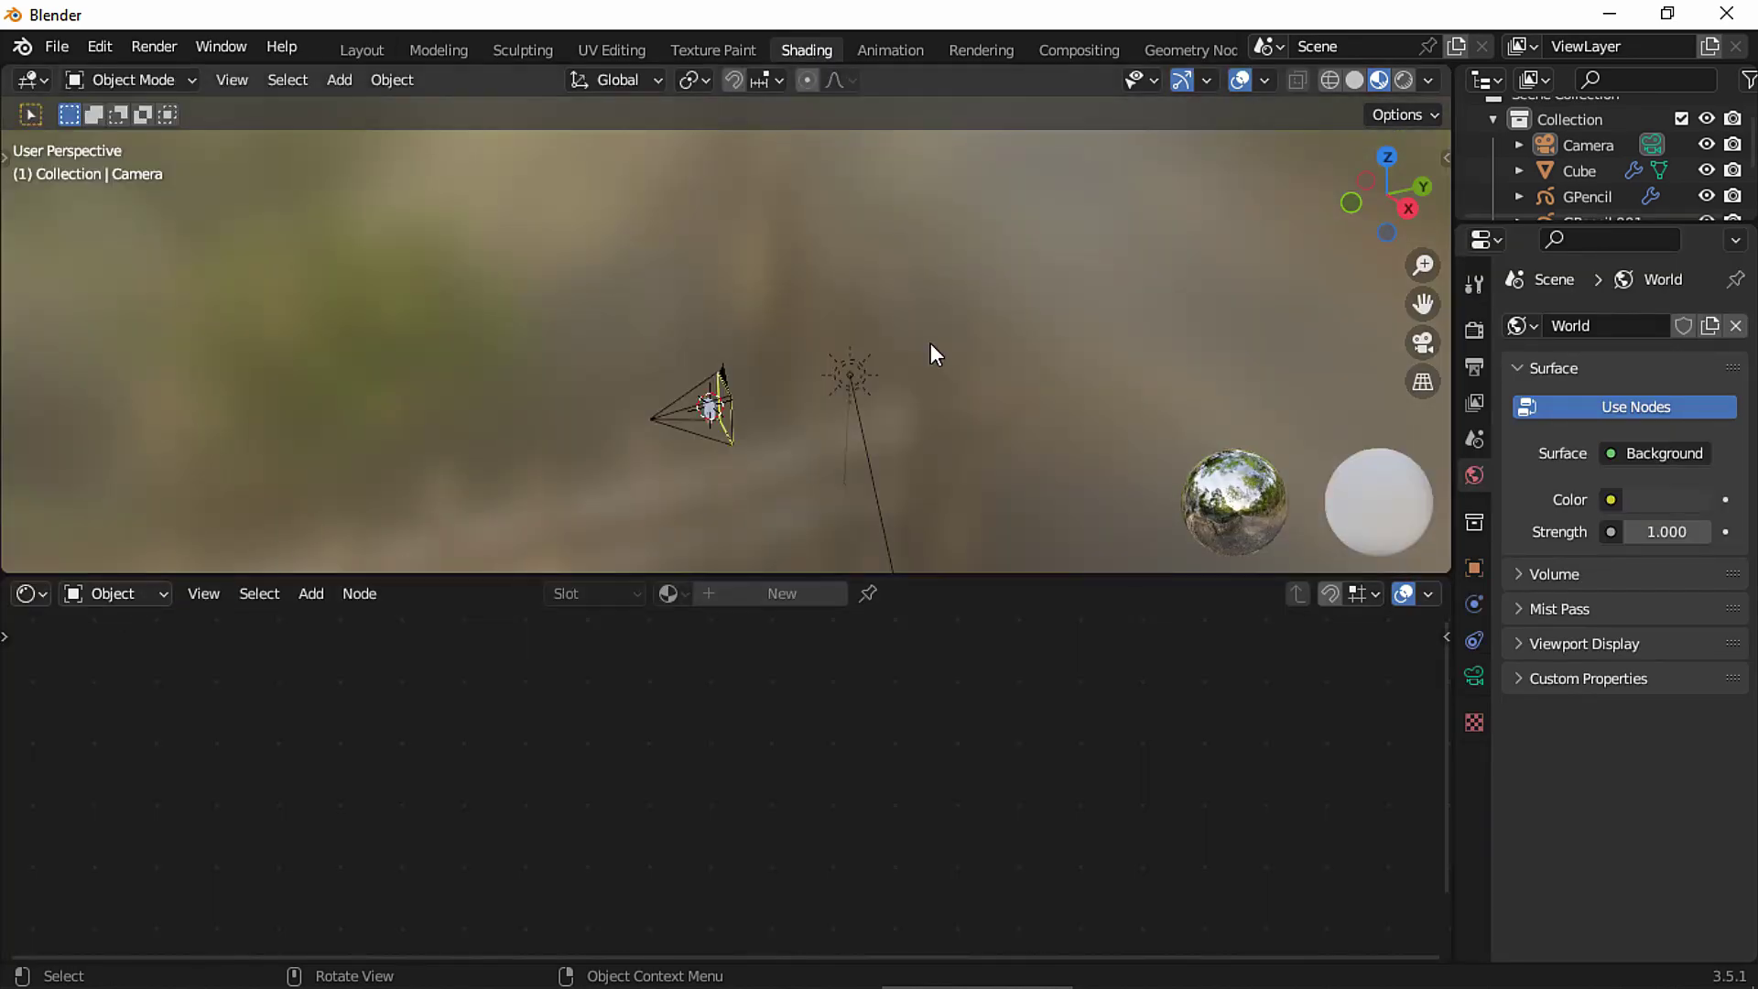
Turn on Scene World and Scene Lights for the Shading workspace's viewport and frame the scene in camera view.
click(1428, 80)
click(1282, 233)
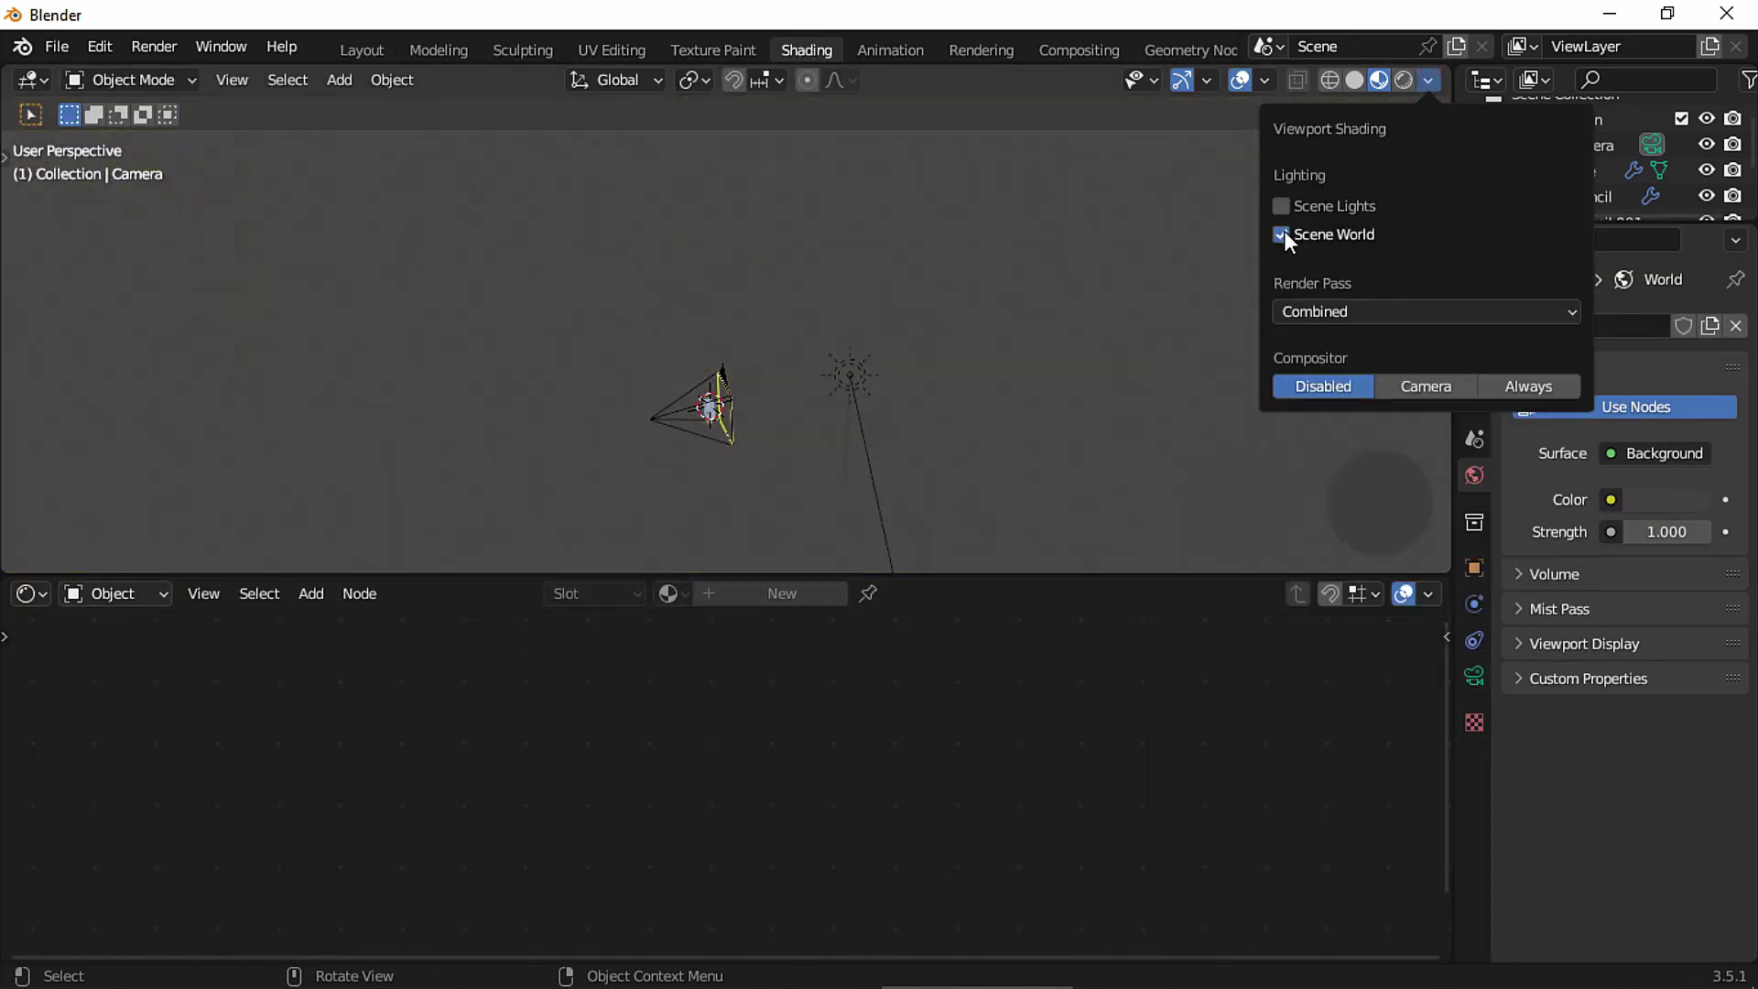
click(1280, 207)
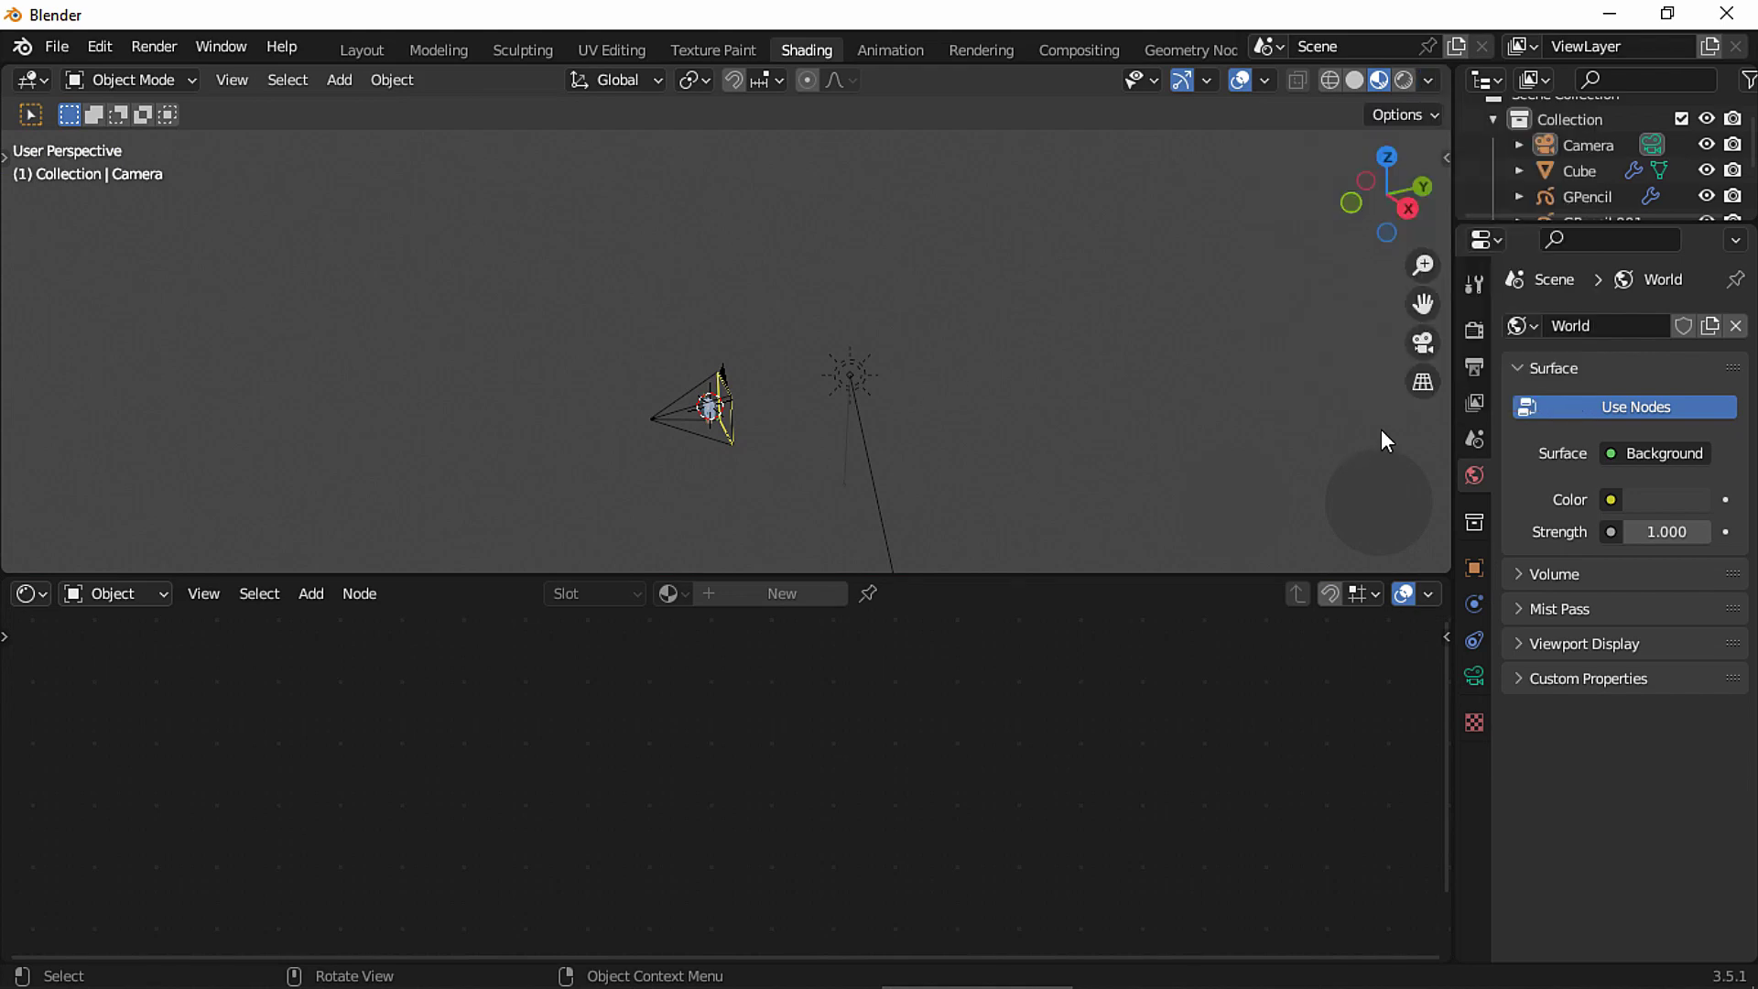
click(1423, 343)
ctrl+middle_drag(1219, 300, 1168, 359)
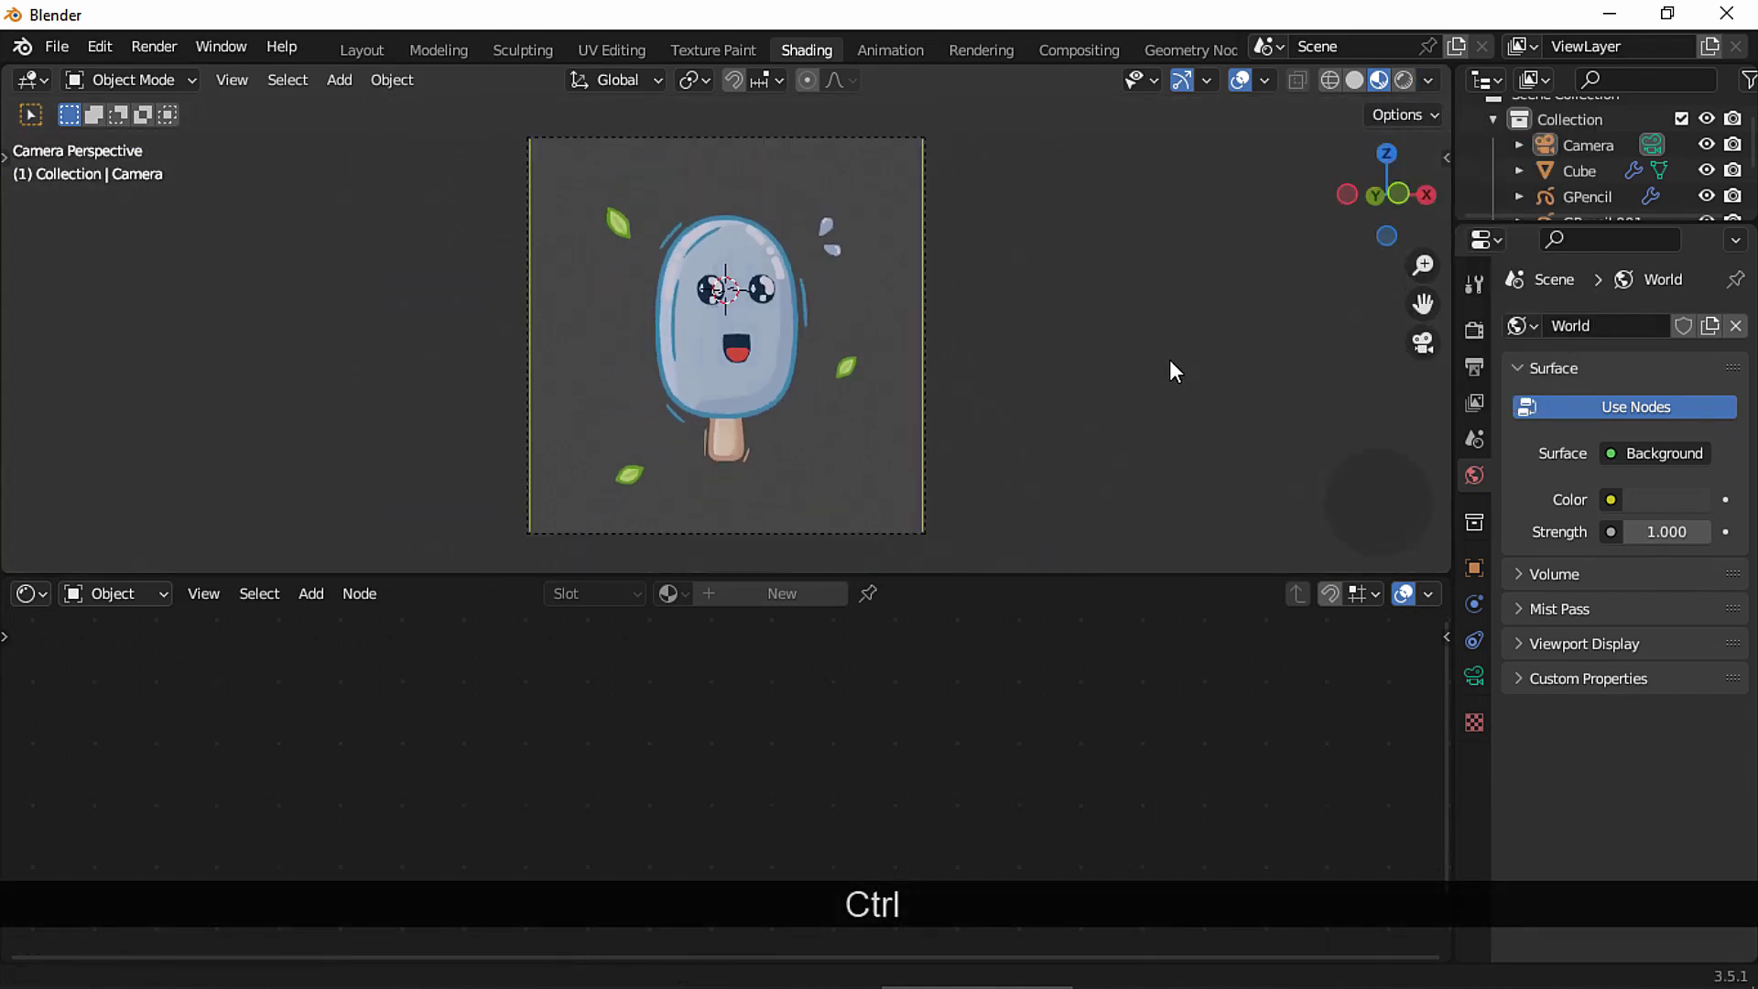
Make the node editor slightly taller and set its shader type to World.
drag(1040, 575, 1041, 552)
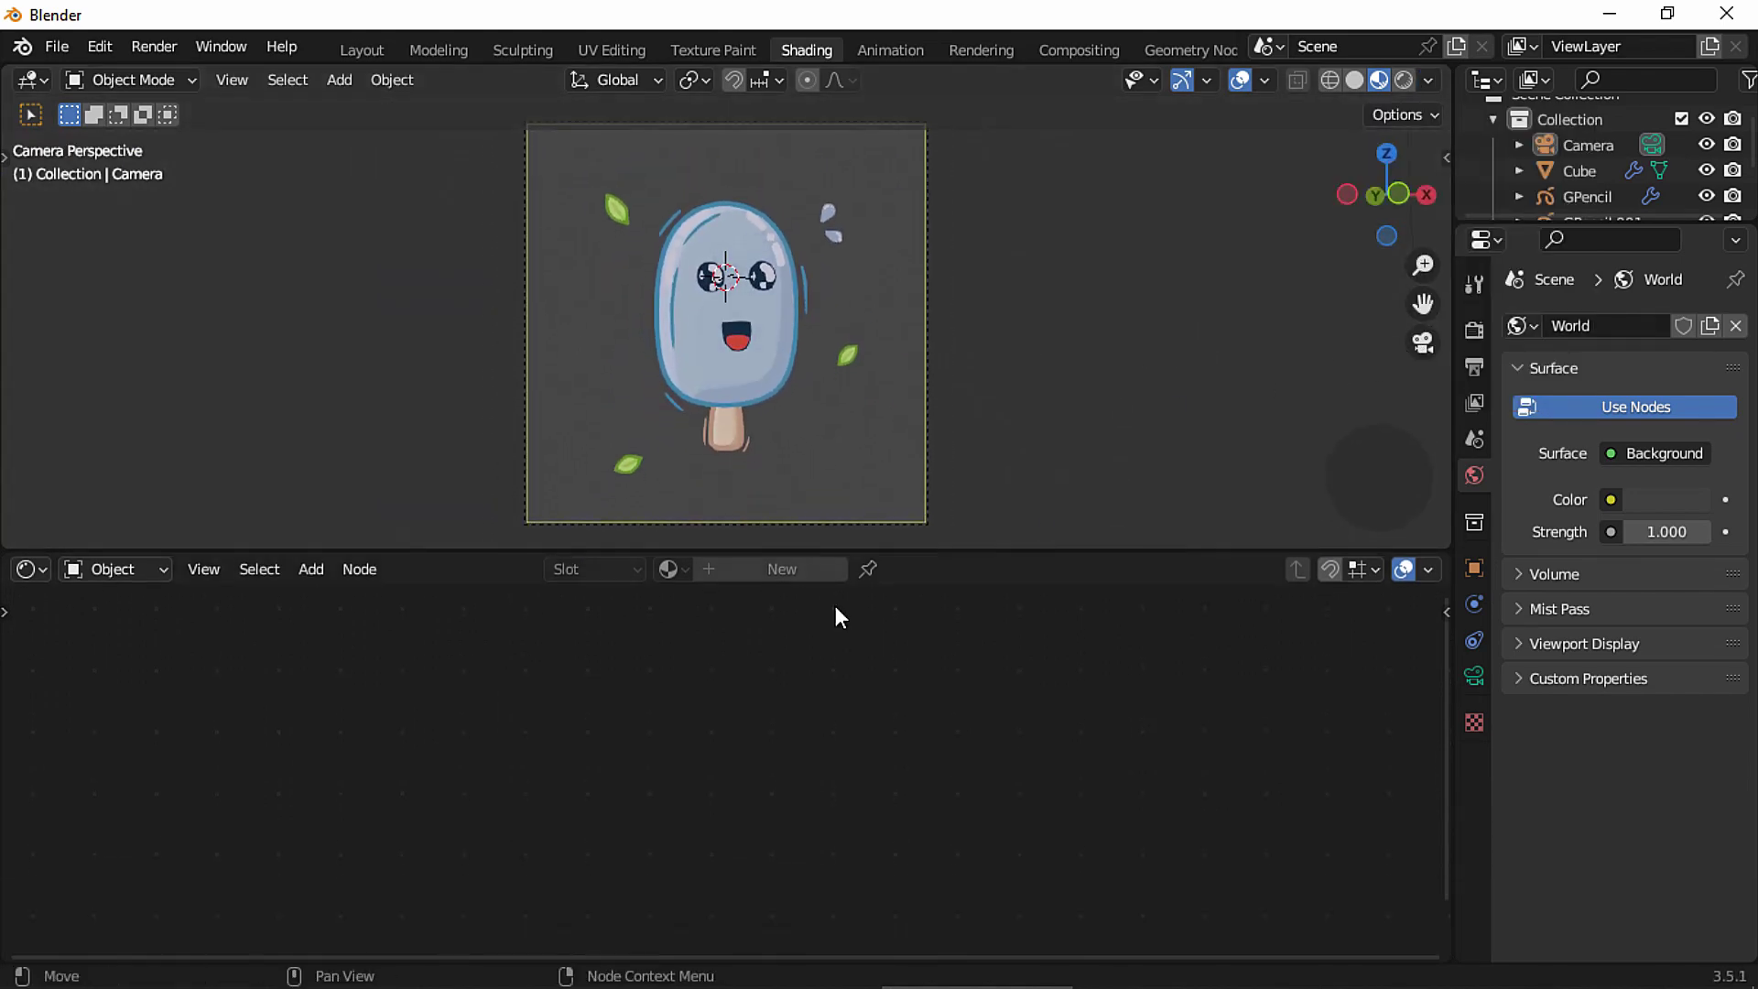
click(114, 569)
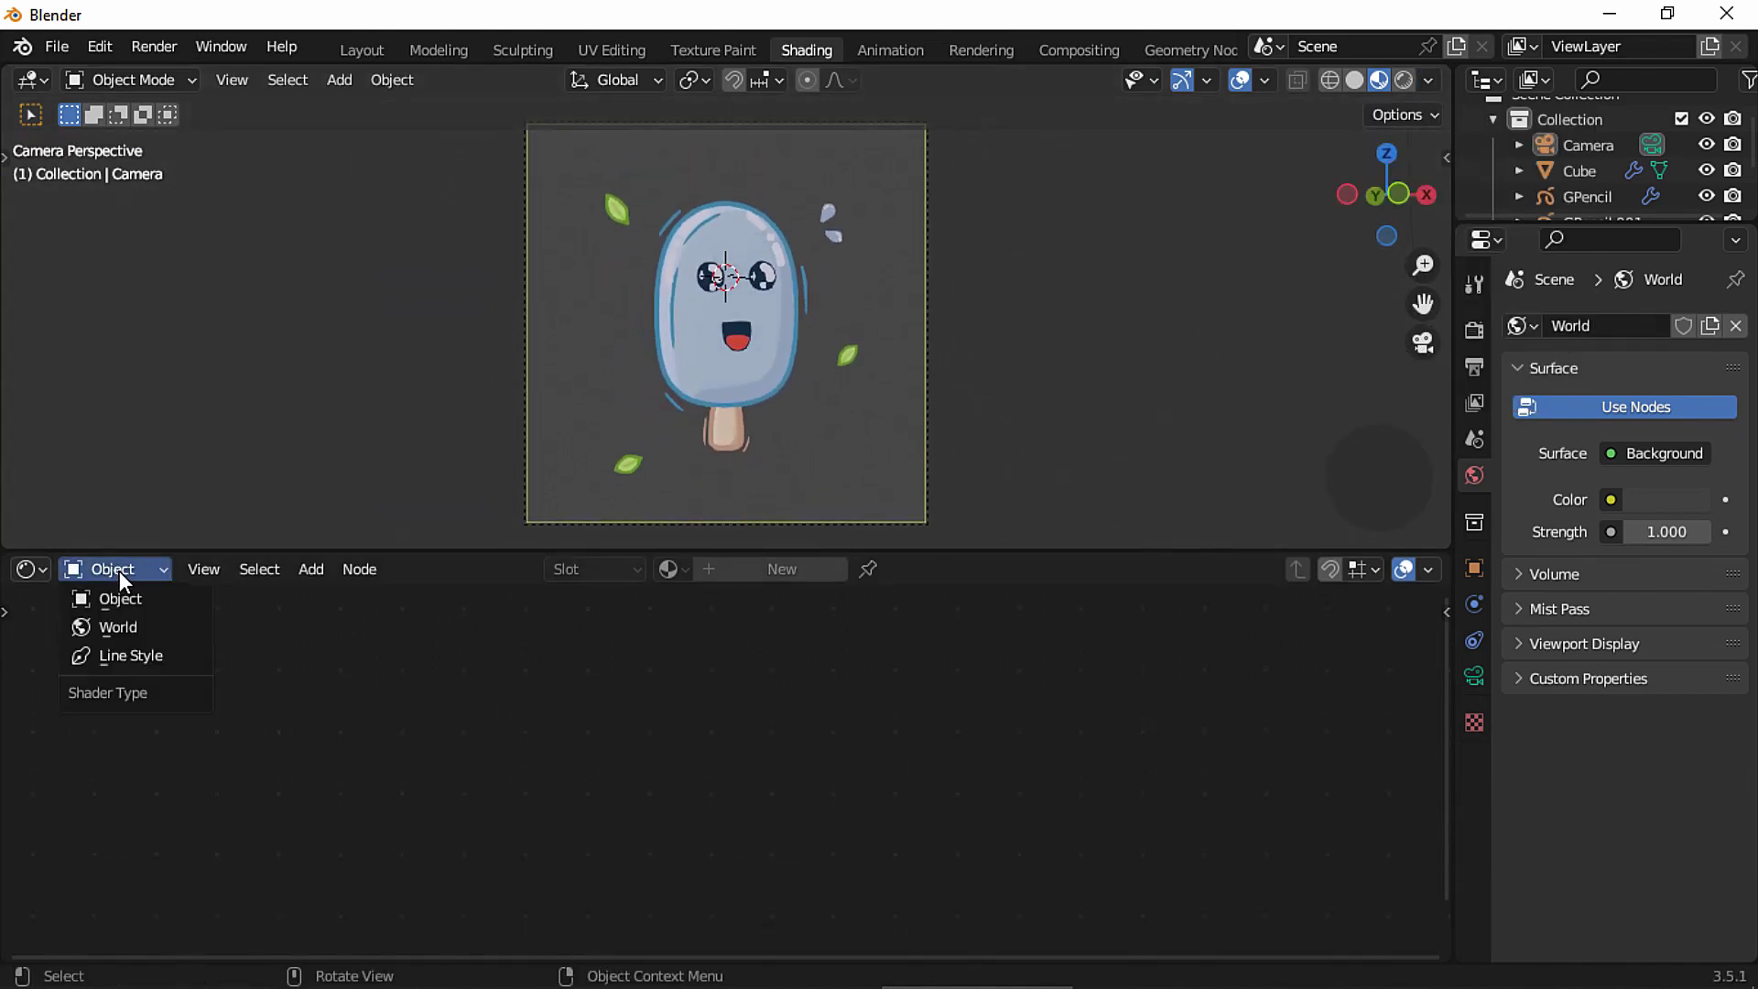
click(111, 625)
ctrl+middle_drag(824, 723, 859, 743)
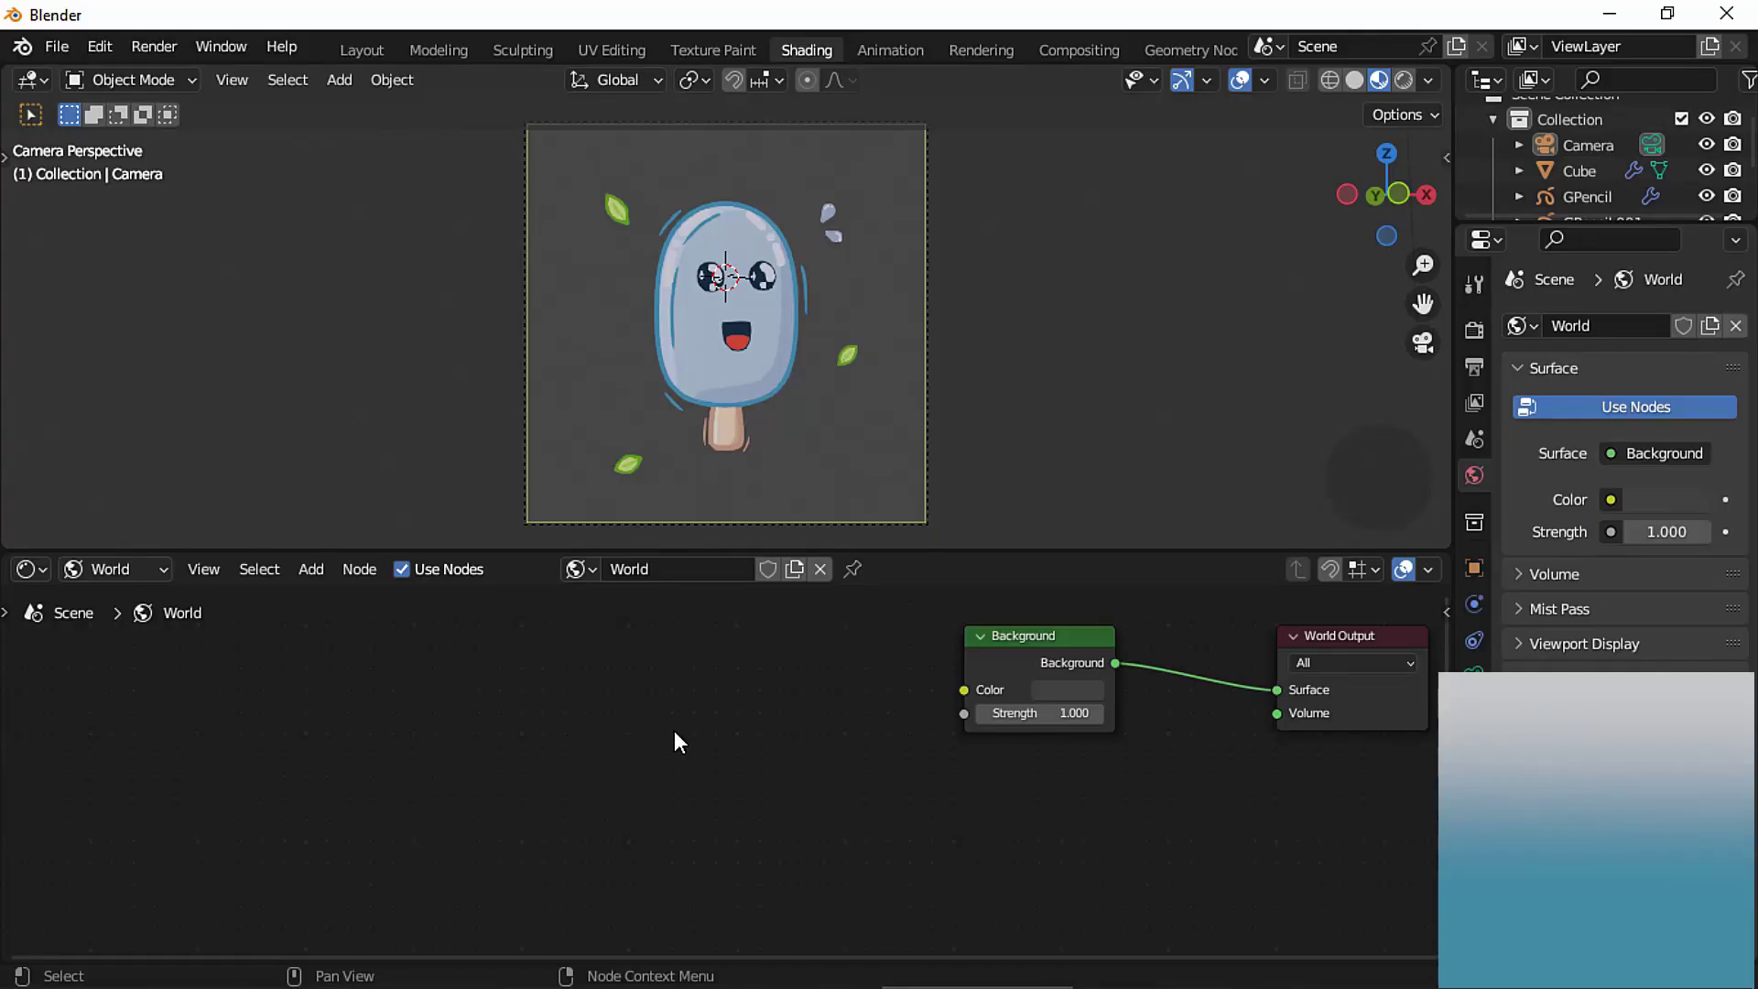
Add a ColorRamp node and connect its Color output to the Background node's Color input.
key(shift+a)
click(671, 693)
text(colo)
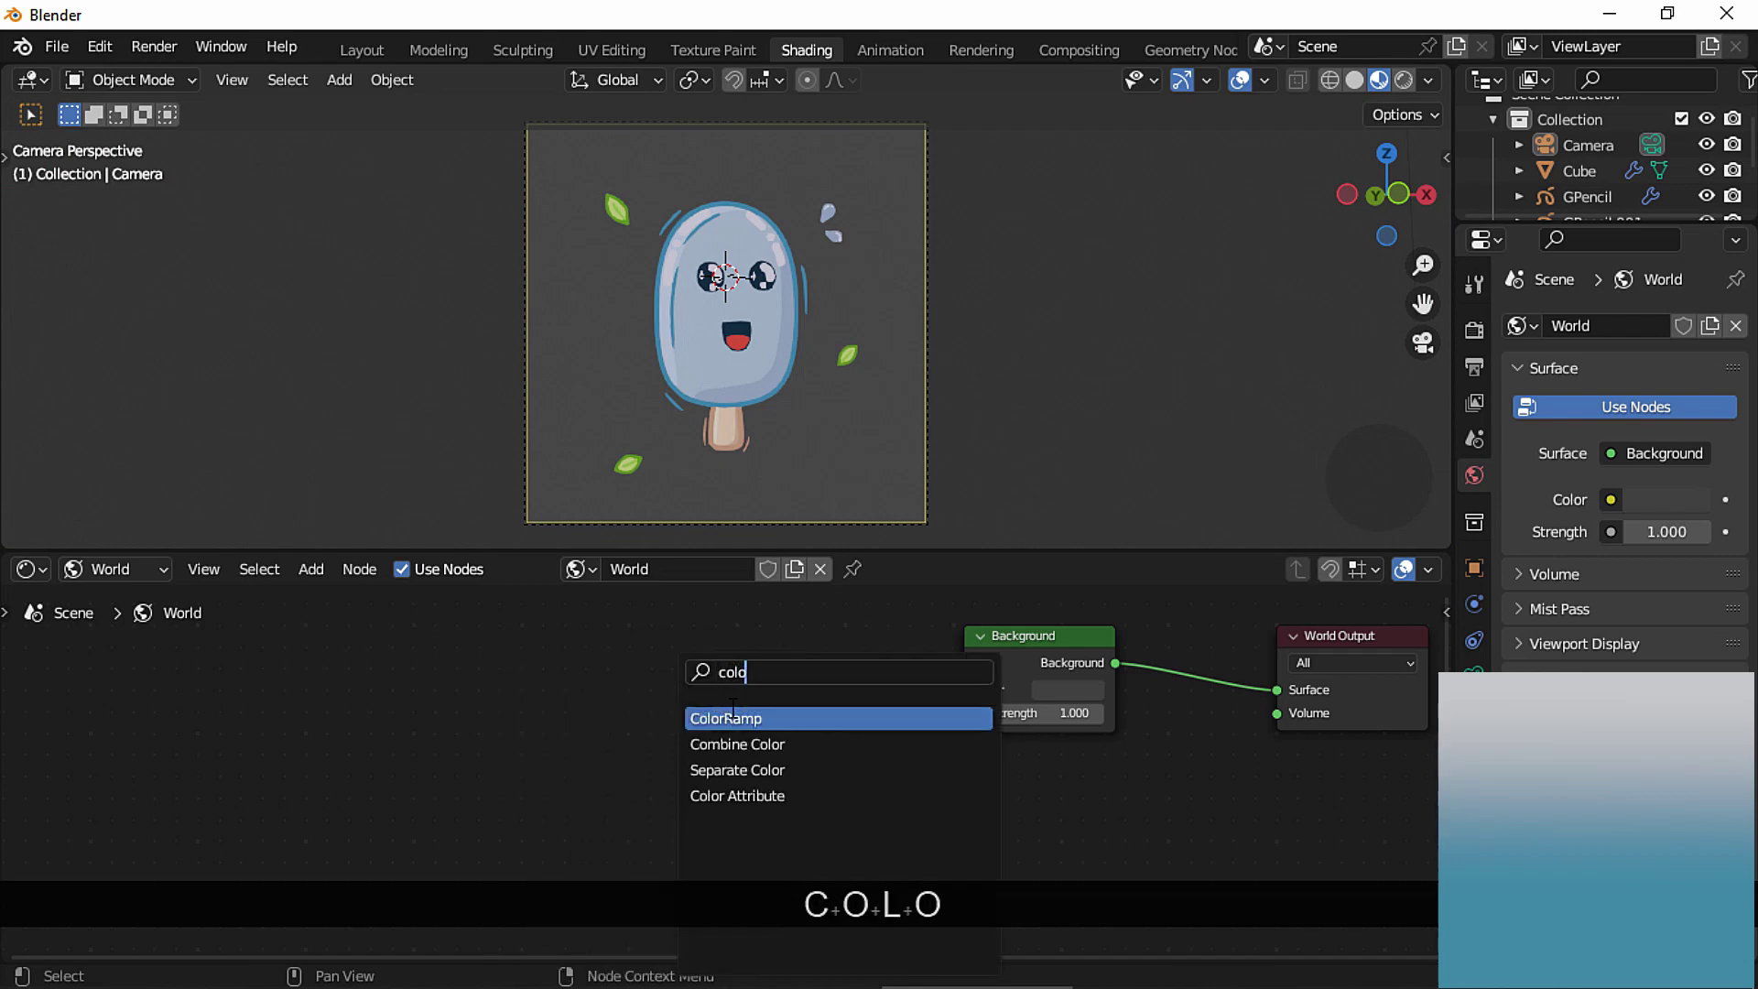
click(728, 716)
click(686, 691)
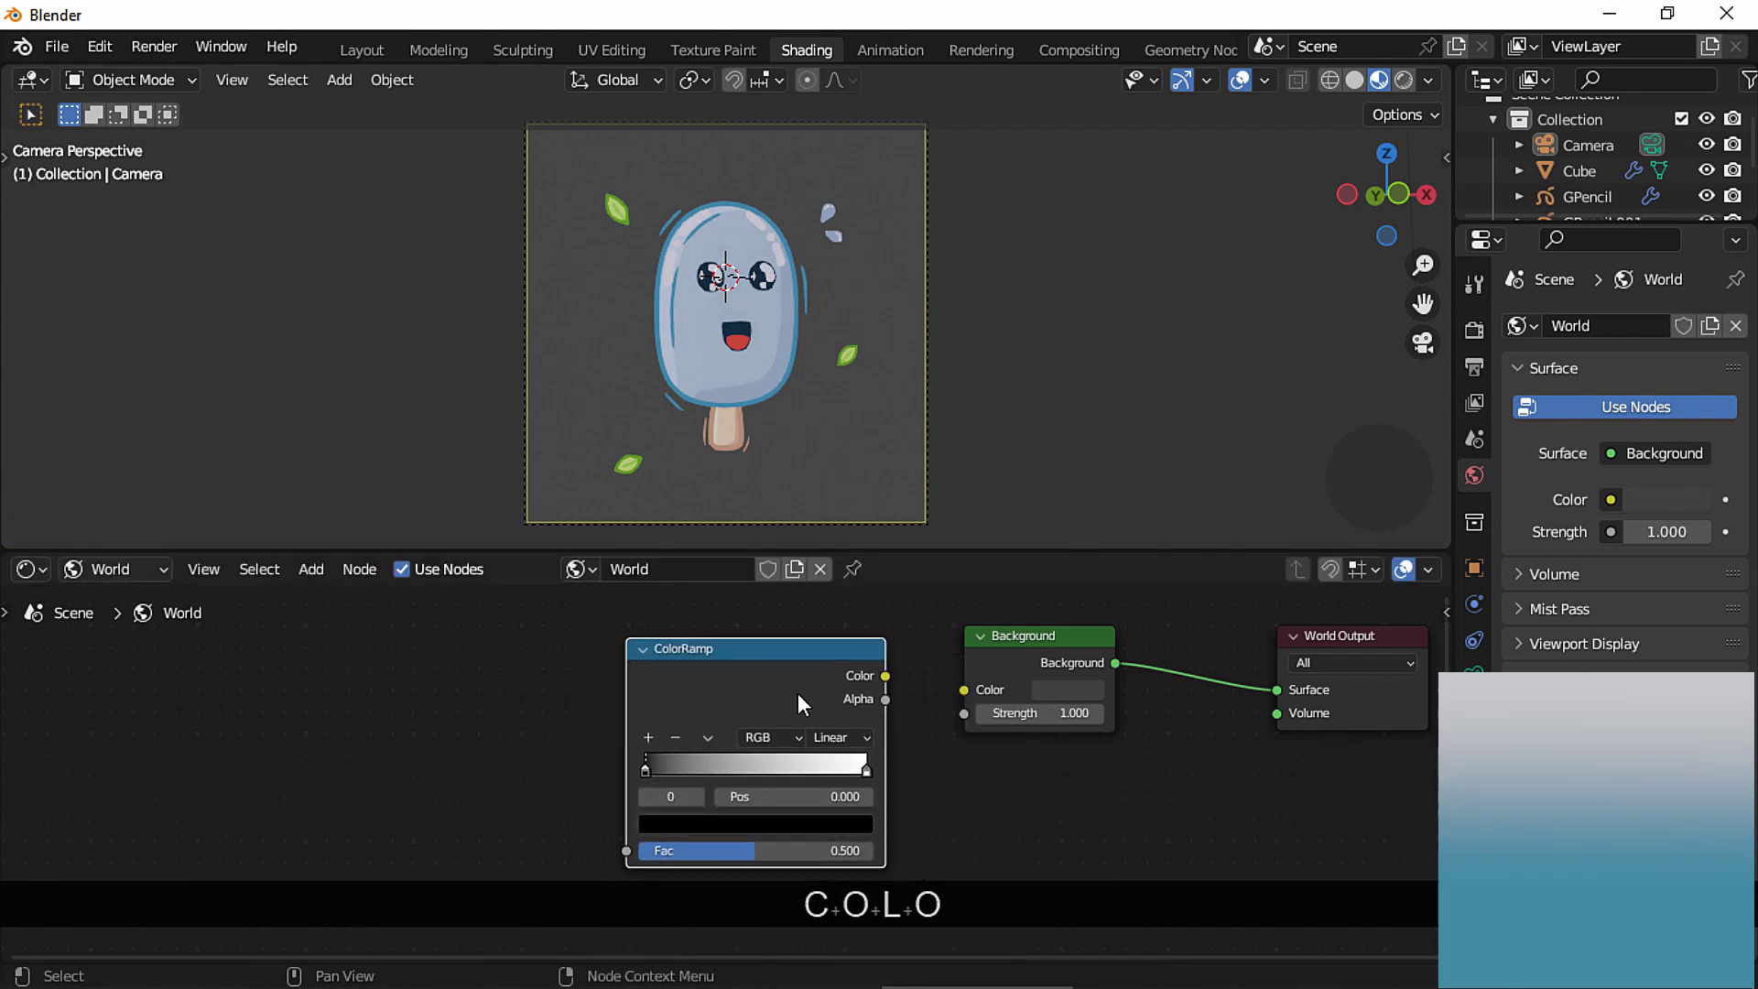
drag(886, 677, 954, 696)
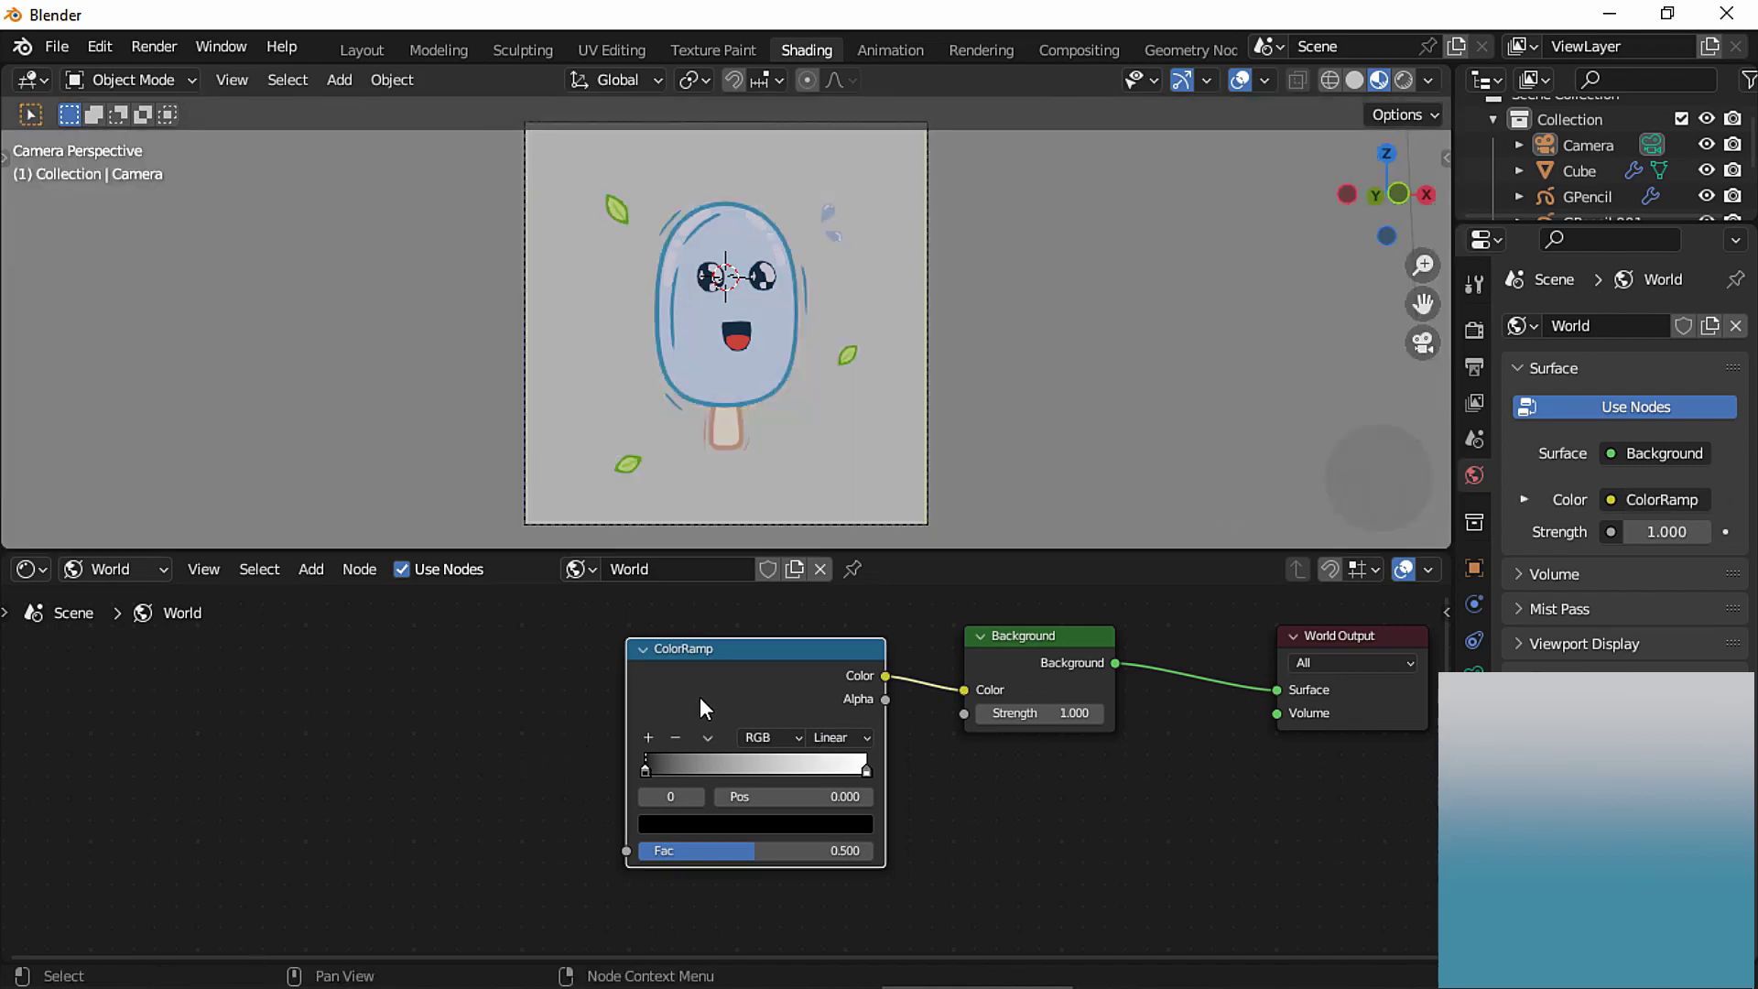
Feed the ColorRamp's Fac from a Texture Coordinate node's Window output through a Mapping node, deleting the Image Texture node between them.
key(ctrl+t)
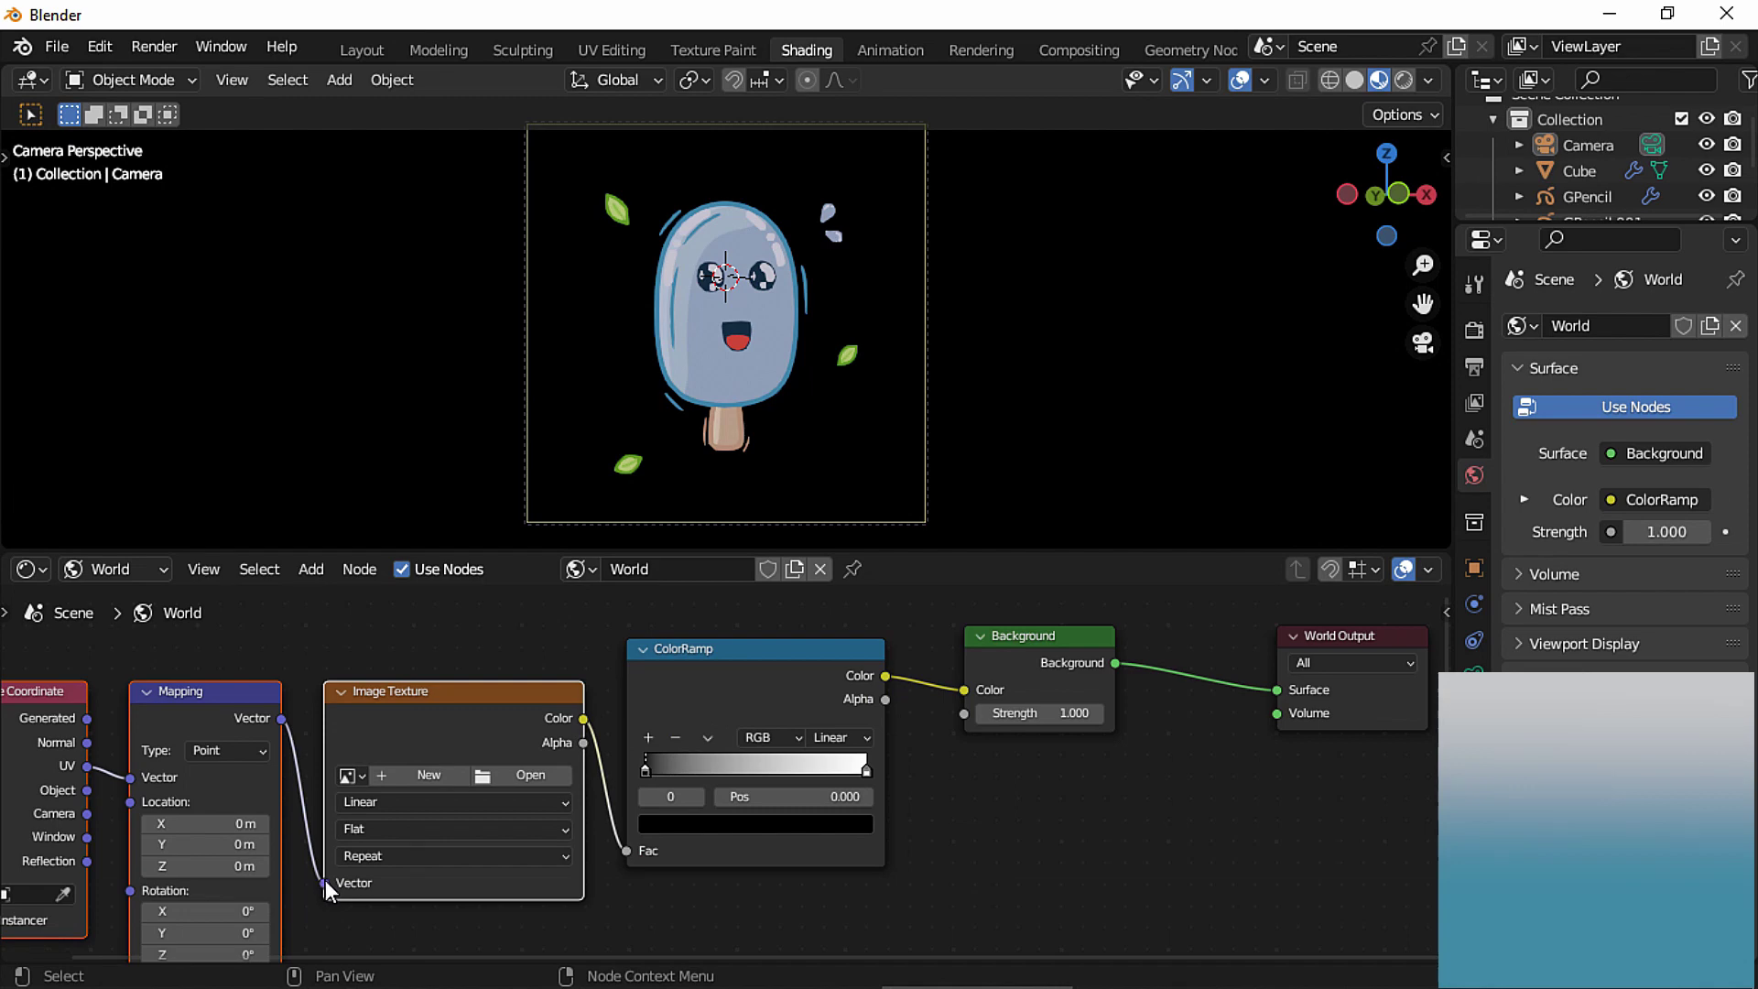
drag(326, 881, 625, 850)
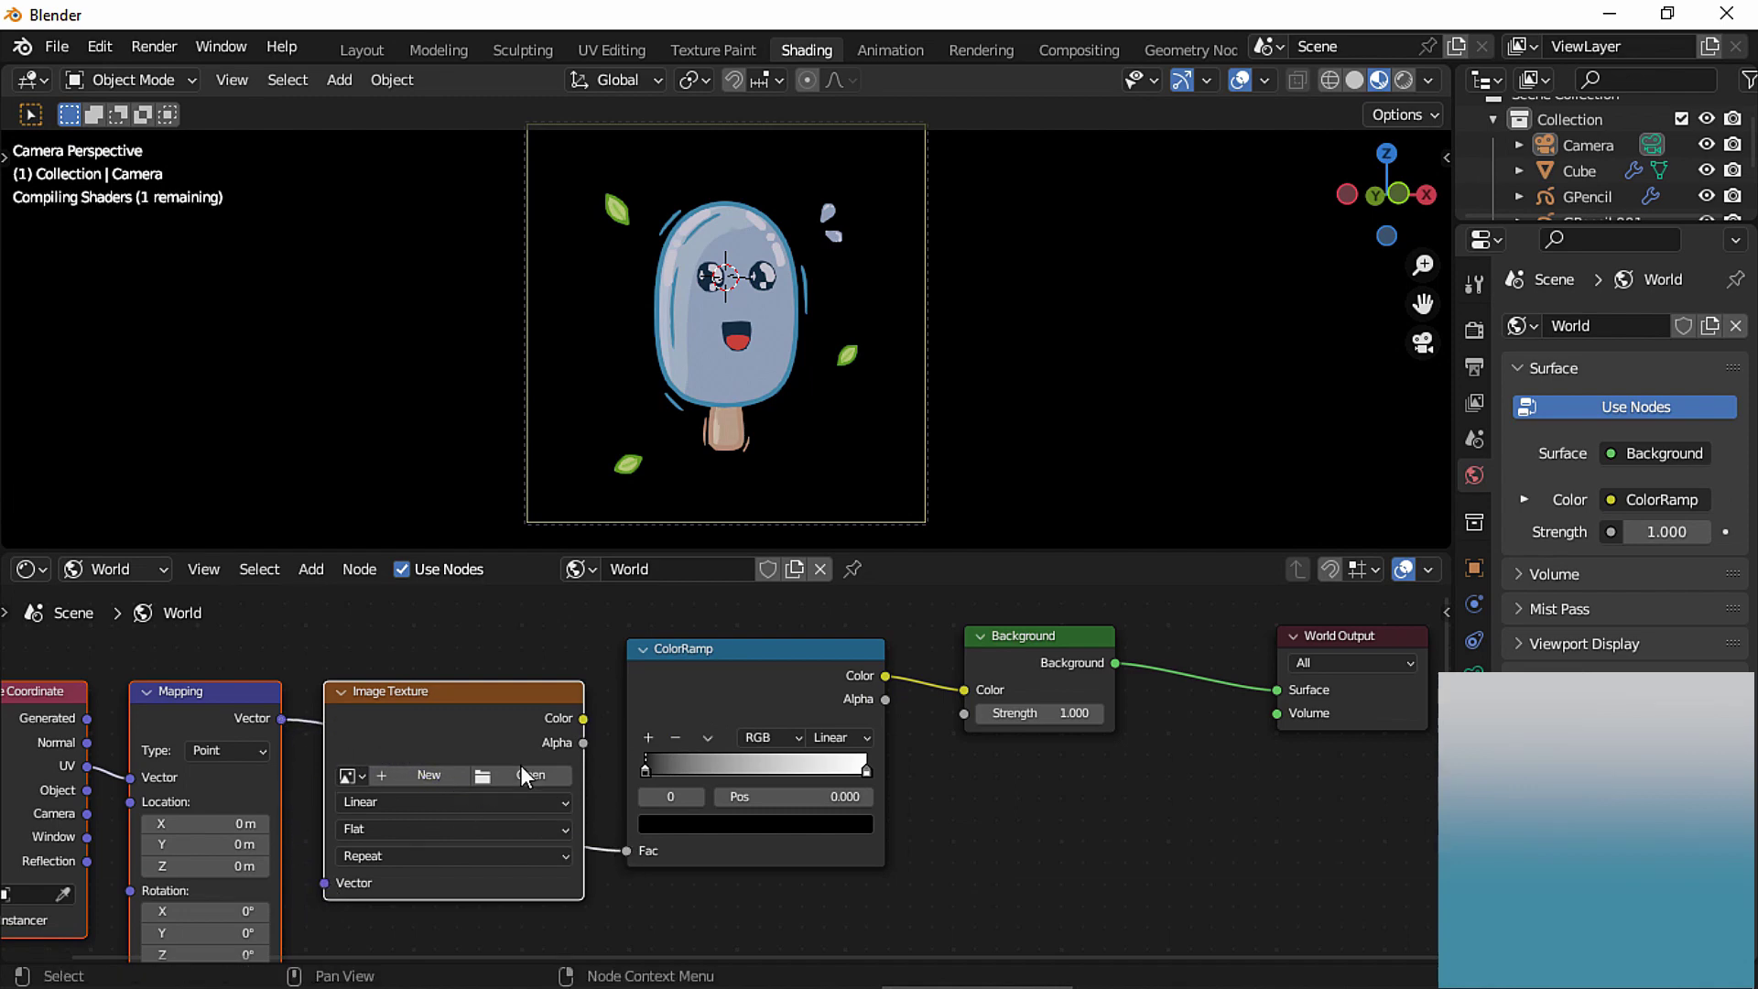
key(Delete)
drag(401, 662, 110, 814)
drag(218, 711, 461, 689)
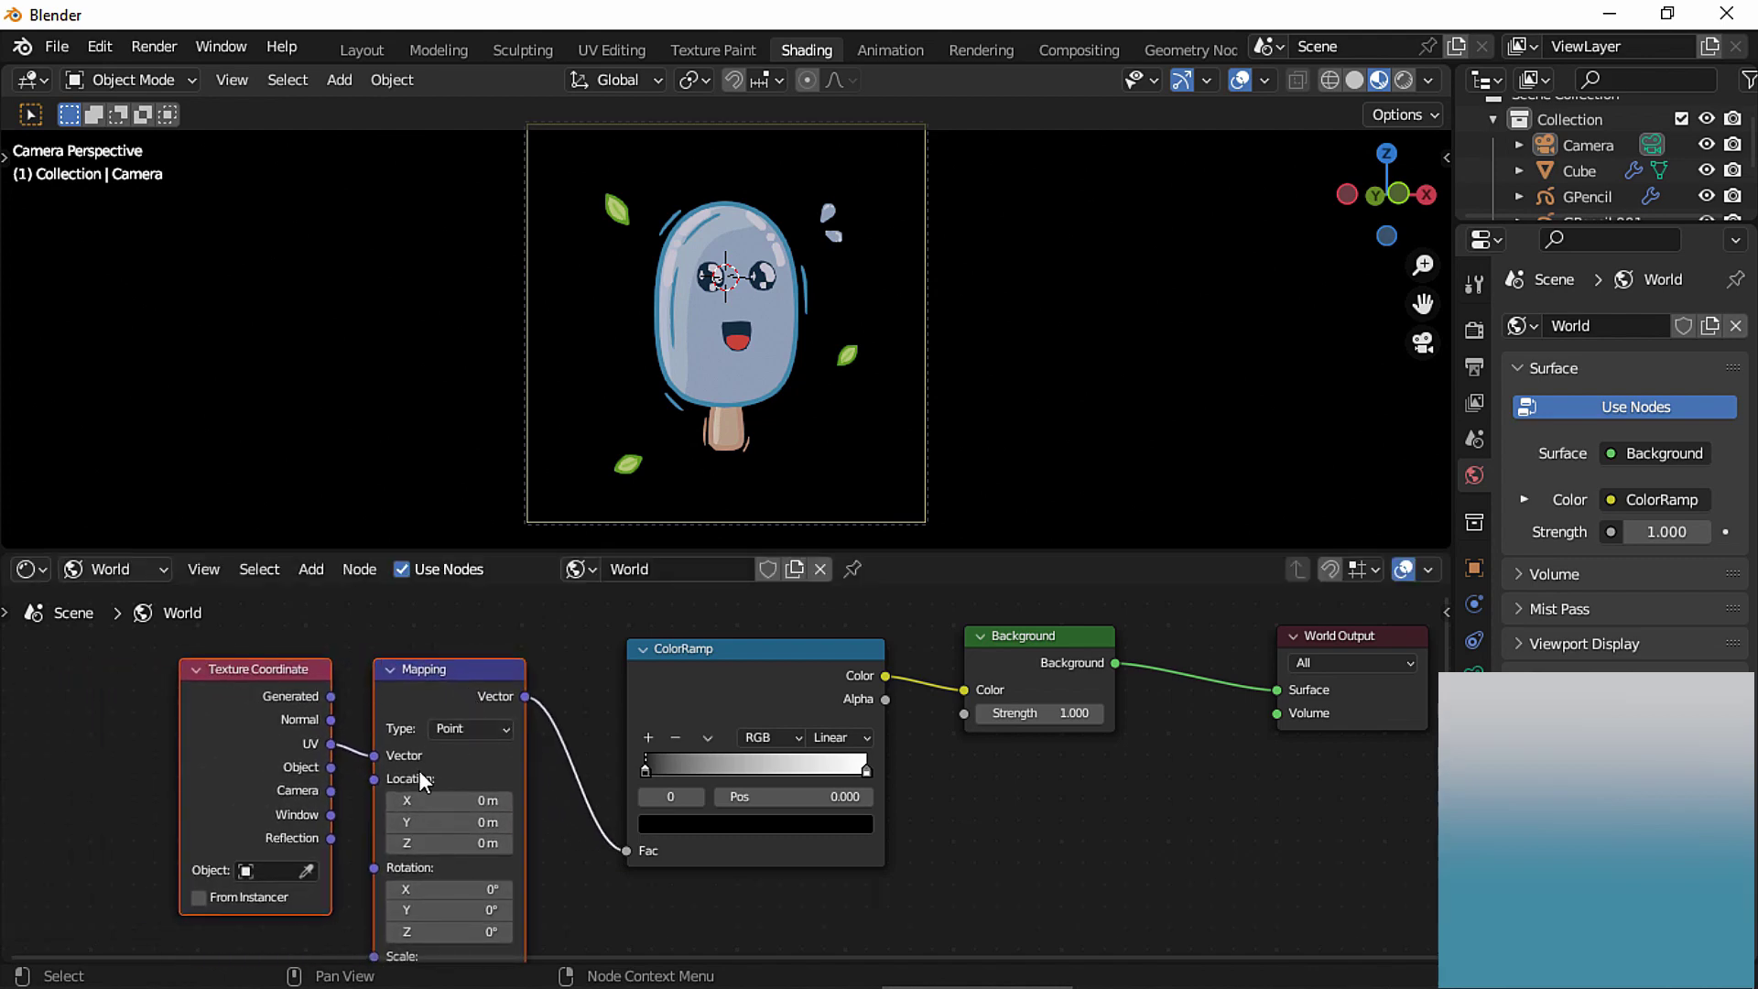
drag(331, 815, 361, 785)
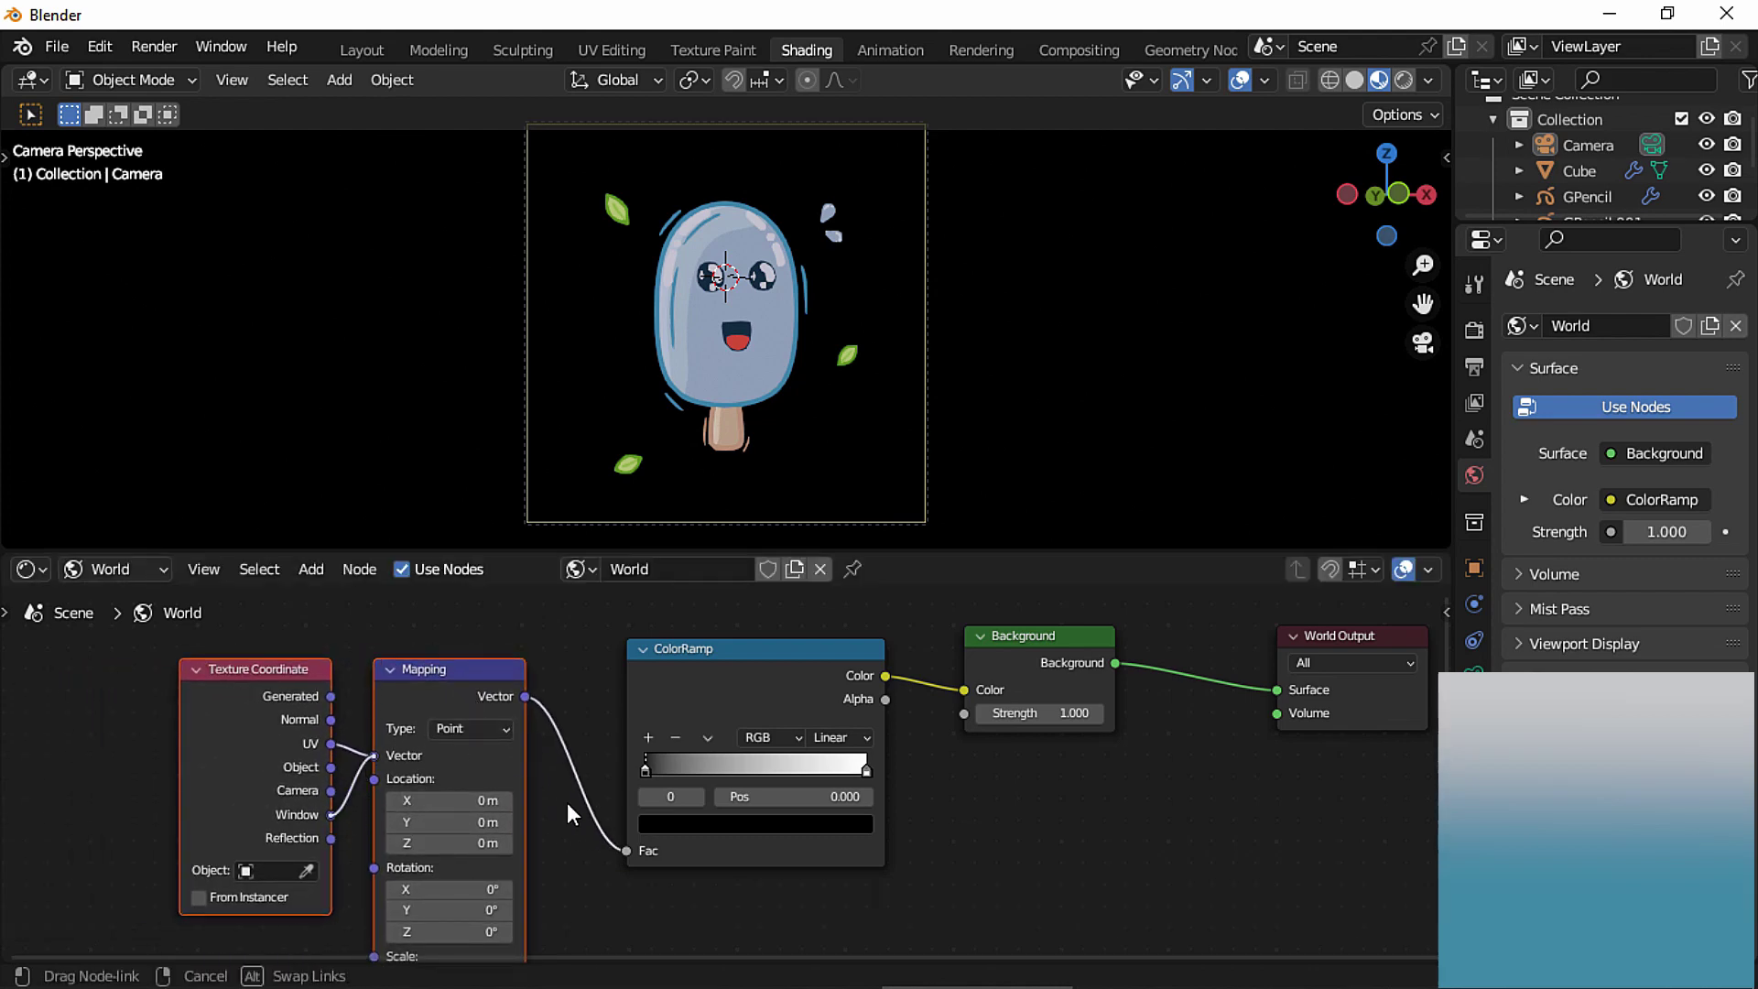
drag(567, 802, 591, 877)
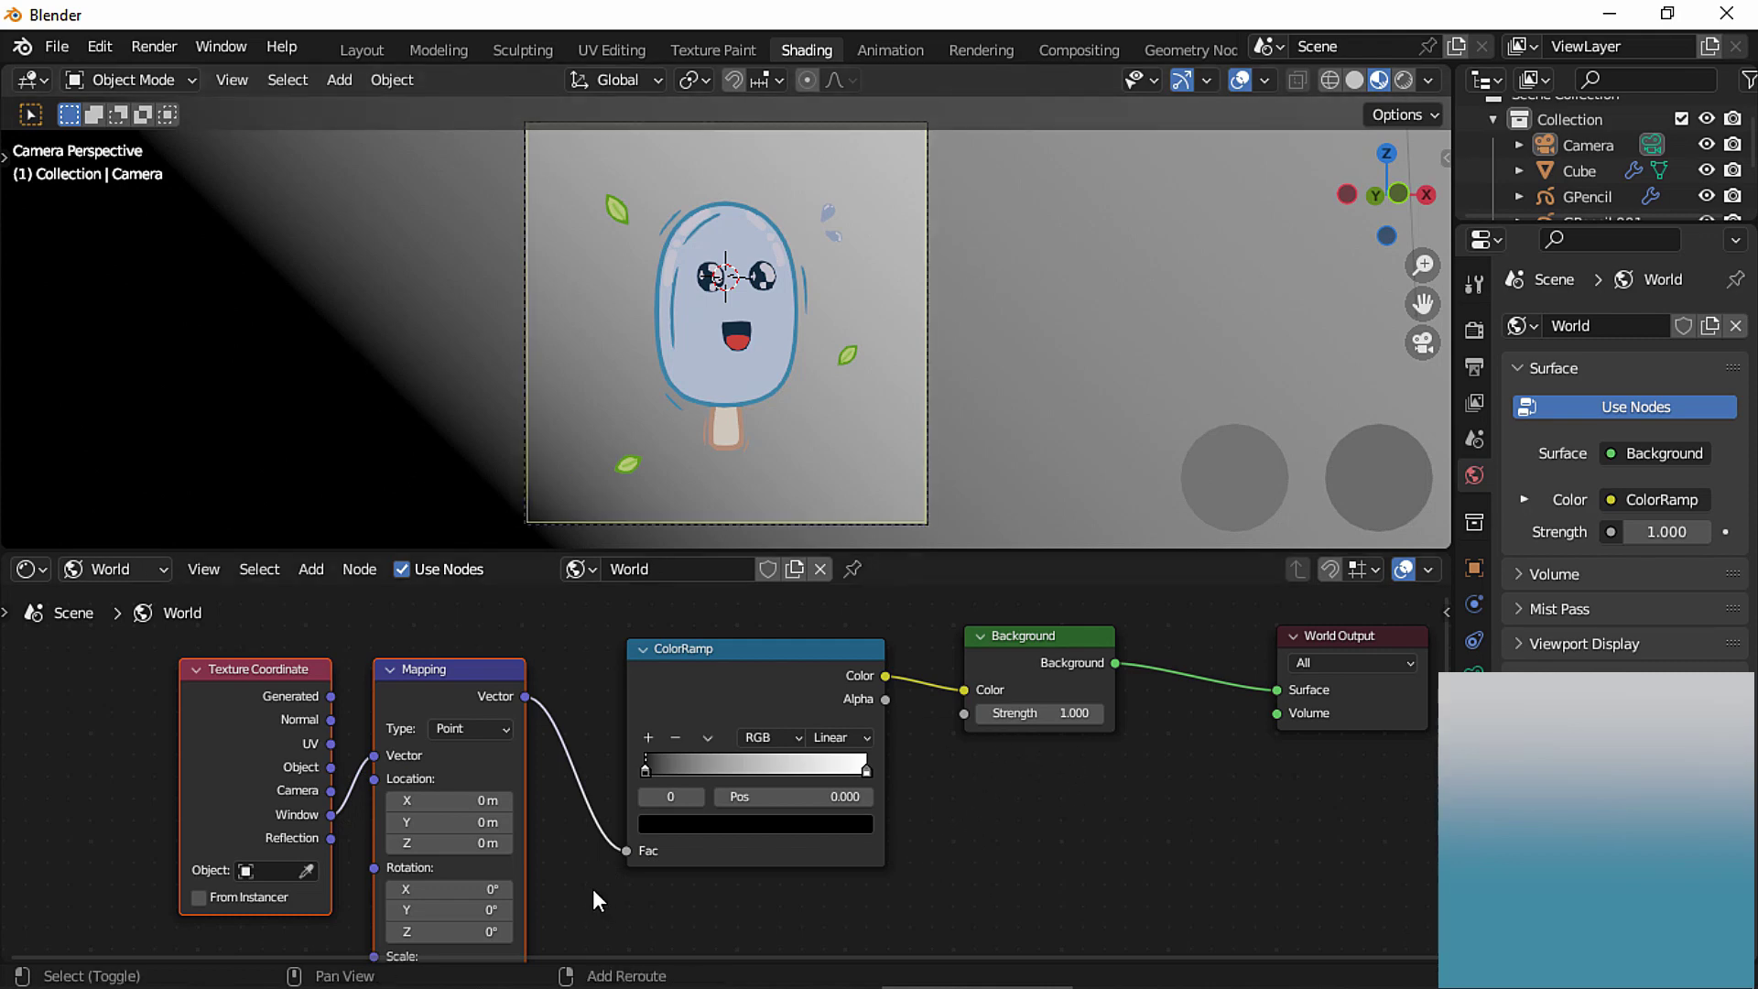
Set the Mapping node's Location Z to -0.9 m and its Rotation Z to about -44.6° to make the gradient horizontal.
shift+middle_drag(593, 889, 711, 831)
mouse_move(773, 713)
mouse_down()
mouse_move(843, 718)
mouse_move(766, 731)
mouse_up()
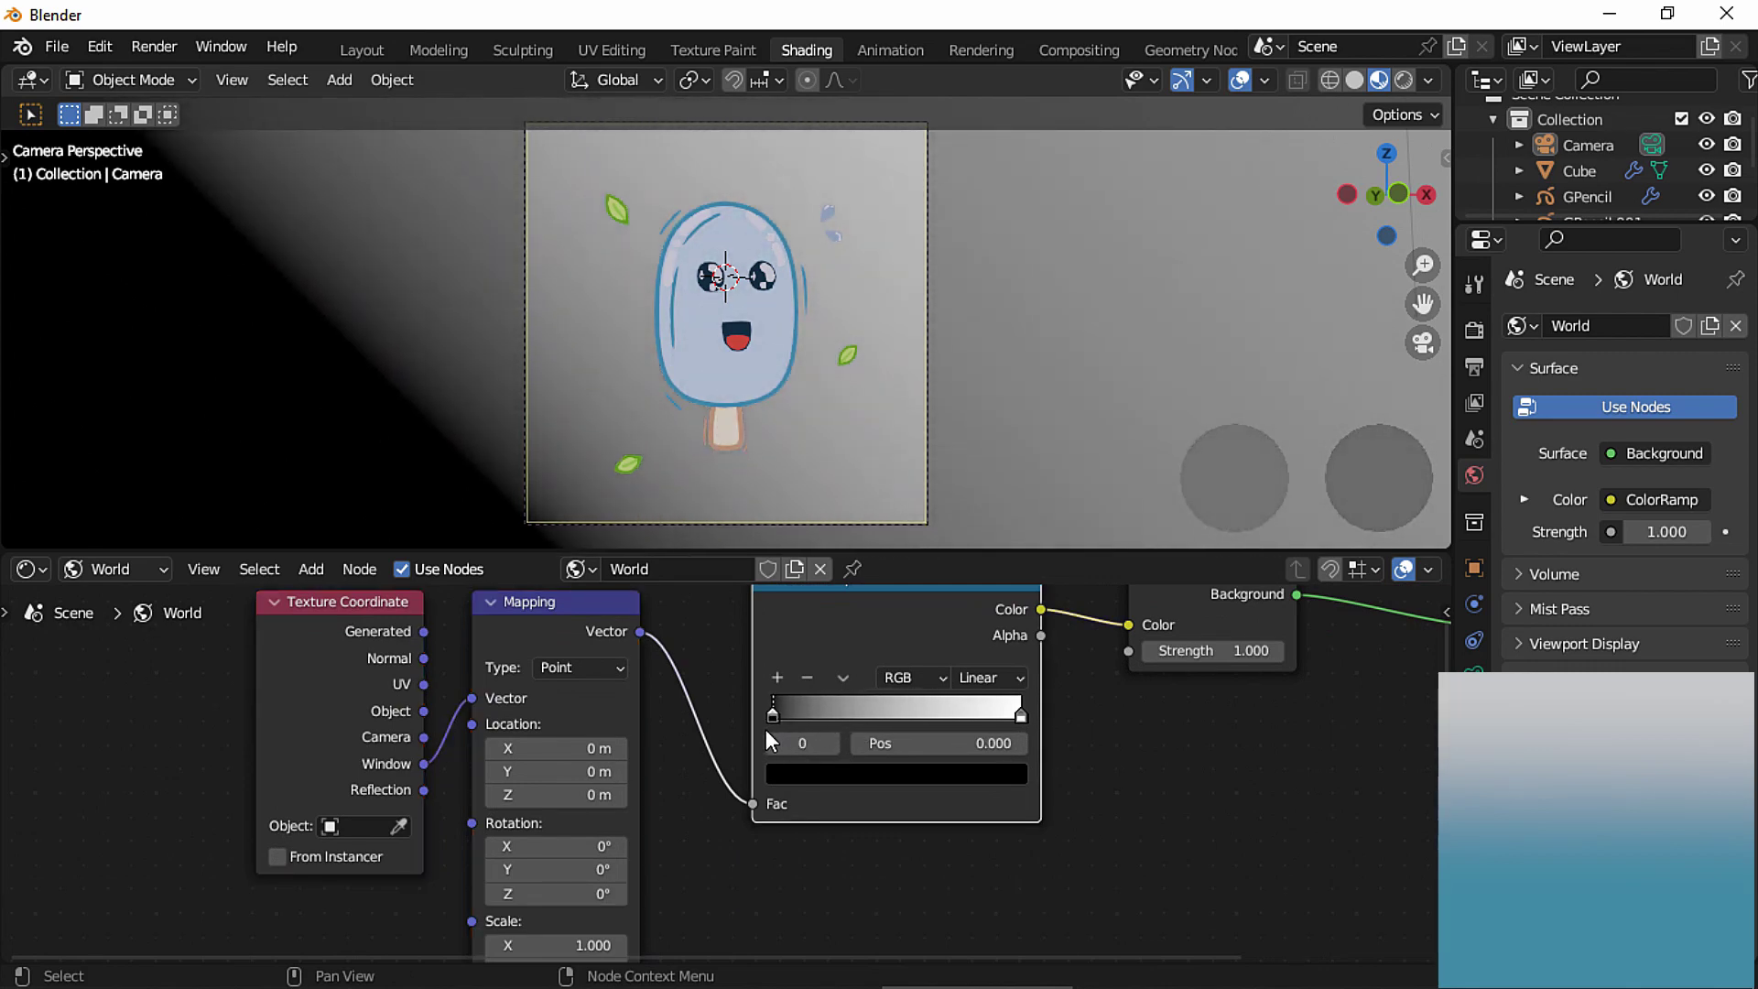
click(492, 798)
click(493, 798)
click(492, 799)
click(492, 798)
click(493, 798)
click(492, 798)
click(493, 799)
click(492, 798)
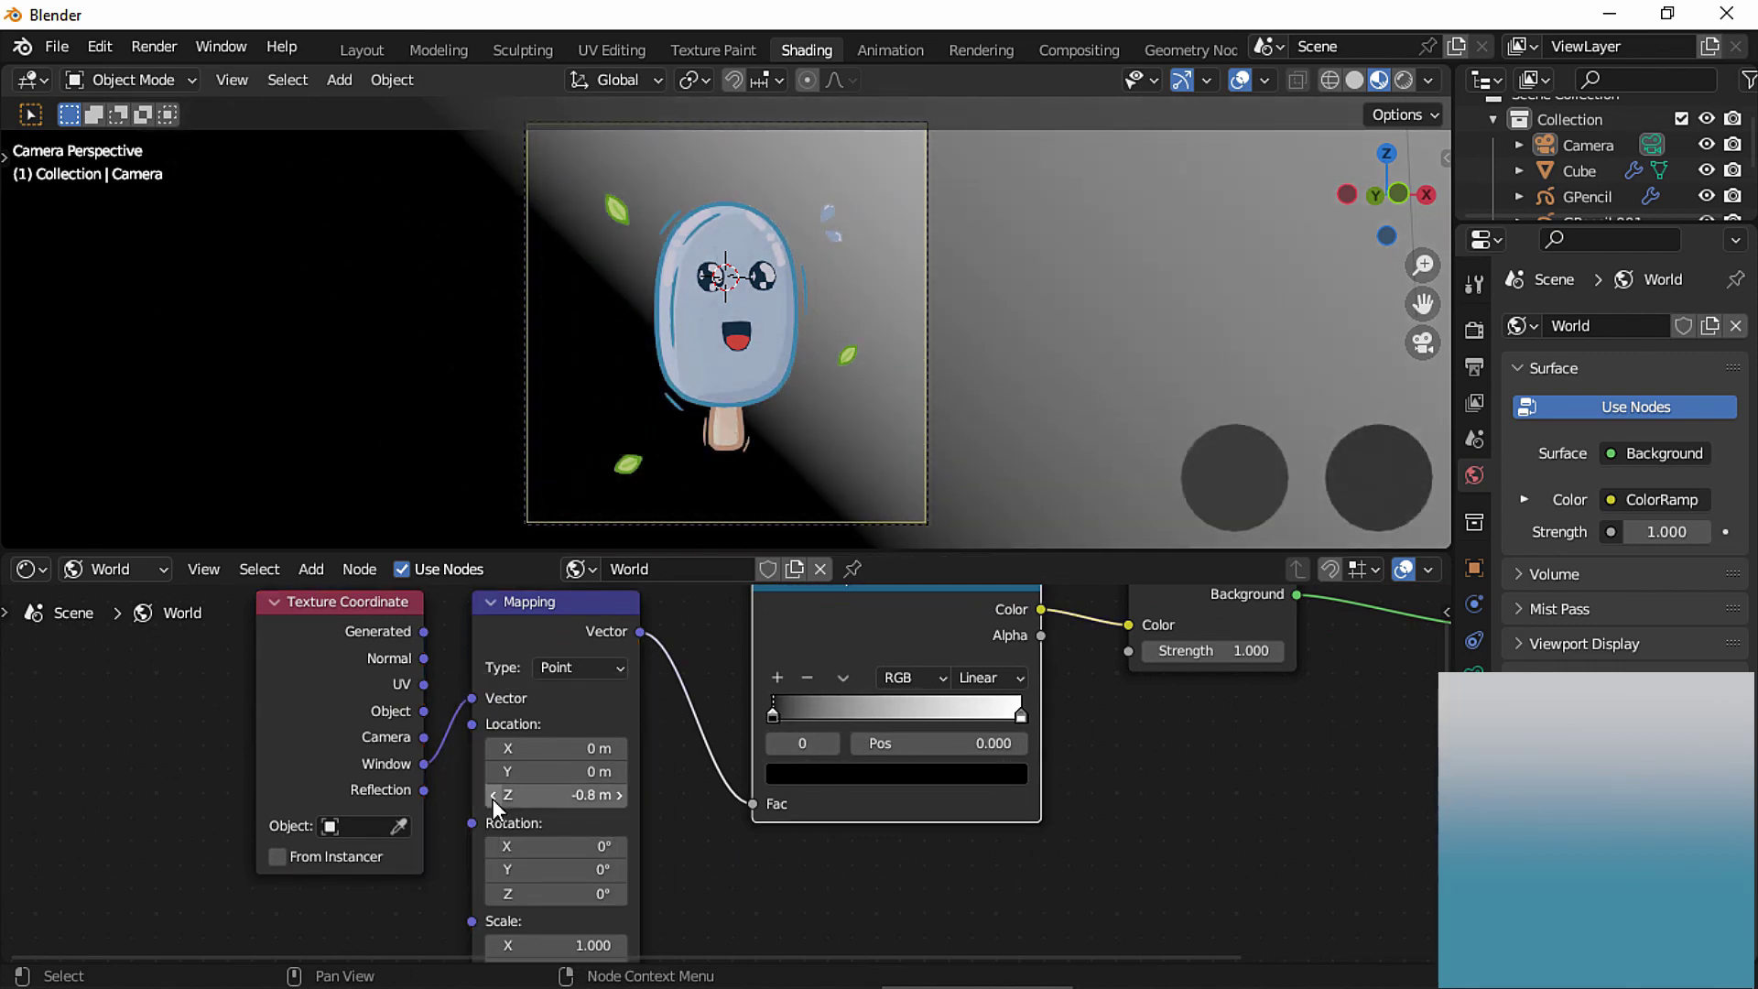
click(493, 799)
drag(579, 894, 518, 893)
Set the ColorRamp interpolation to B-Spline and the Mapping node's Location Z to 0.6 m.
click(996, 677)
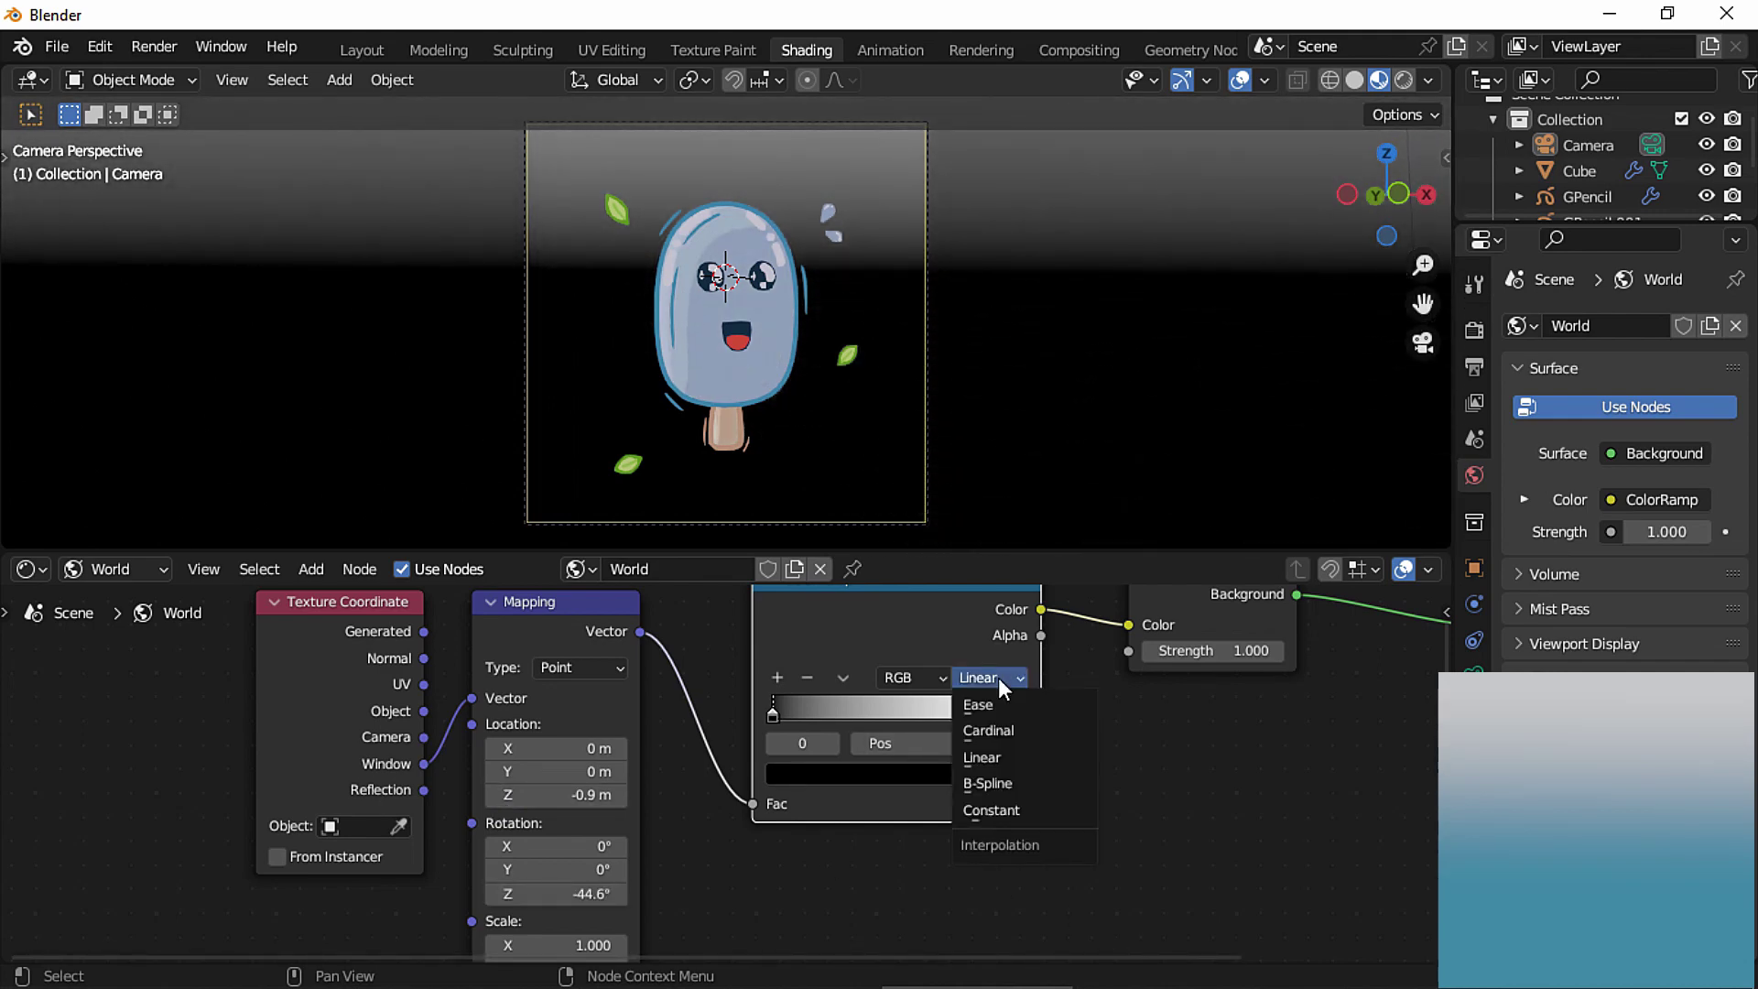
click(997, 784)
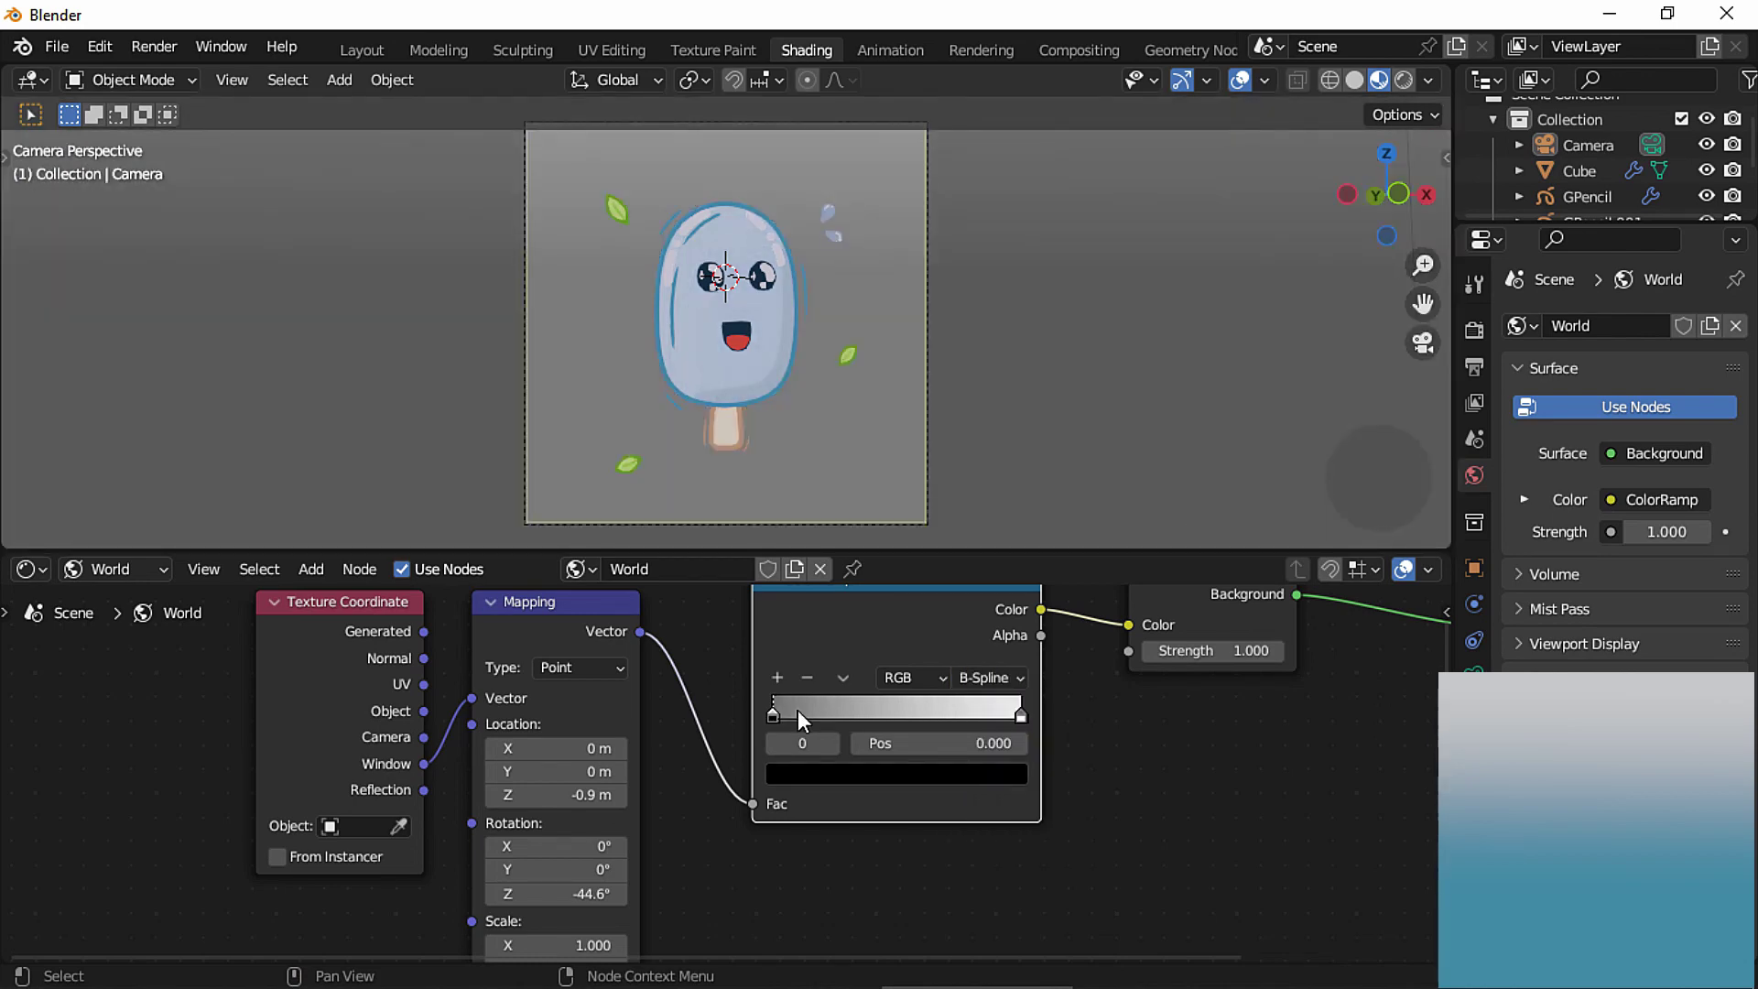
drag(622, 793, 685, 793)
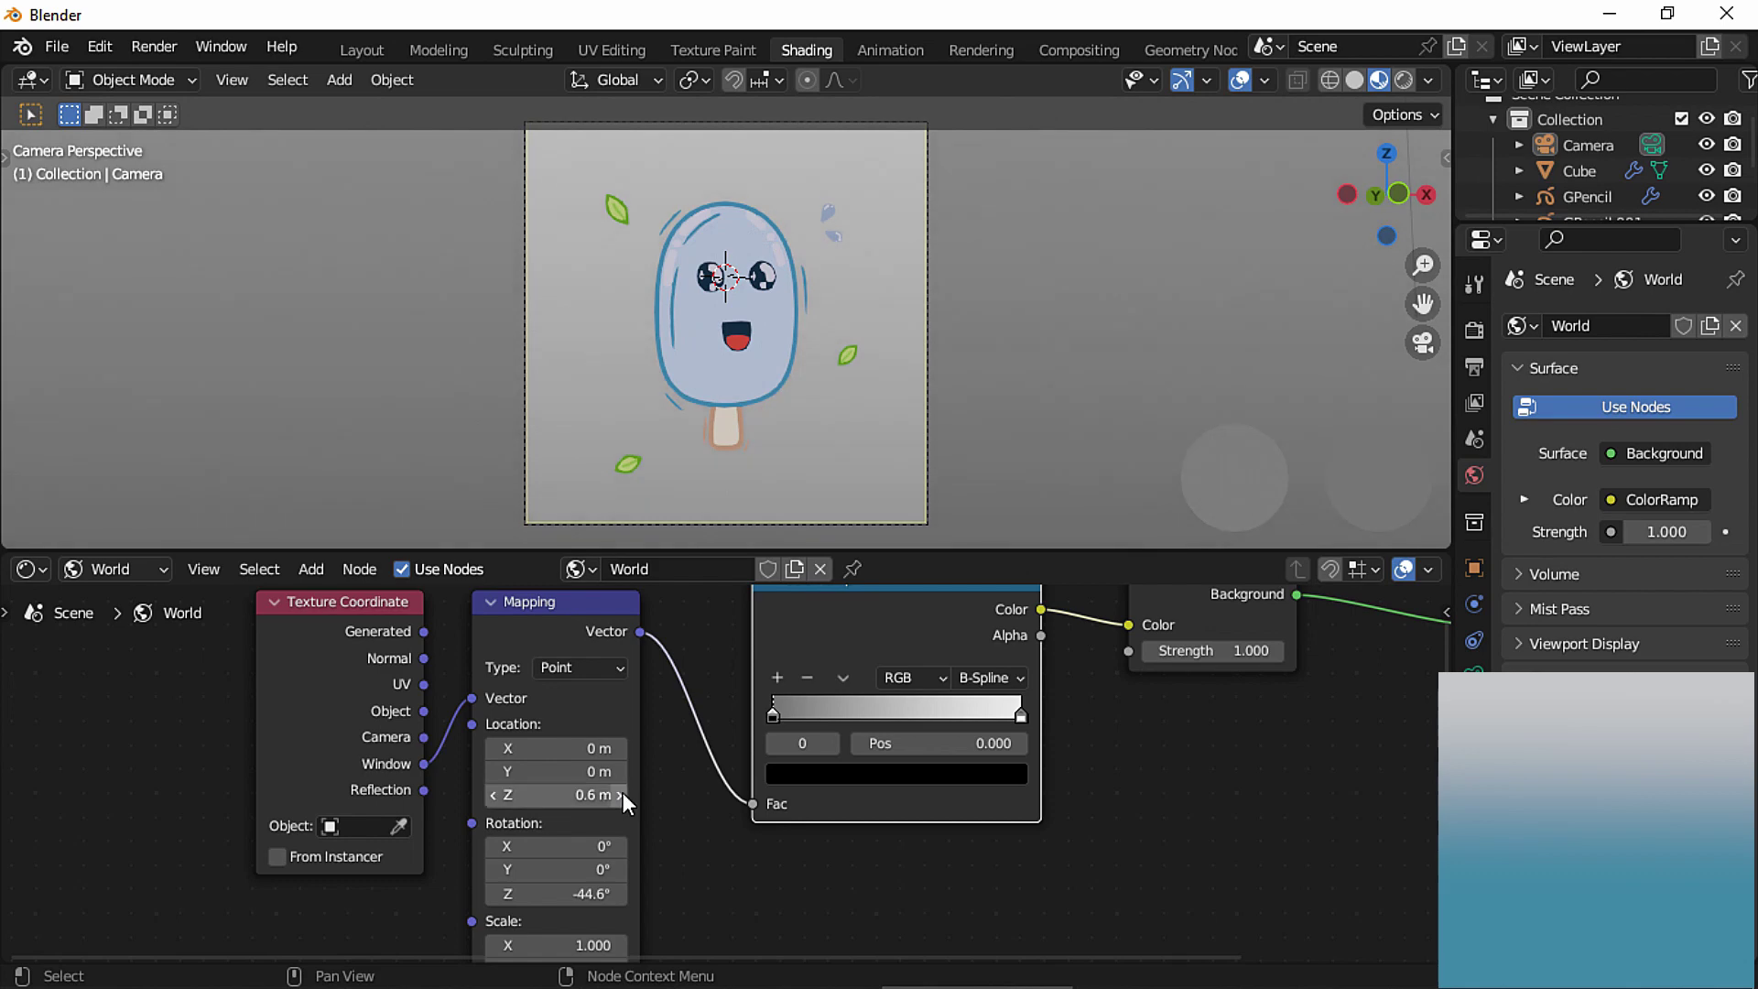
Move the white stop of the ColorRamp to a position of about 0.495.
drag(1019, 715, 816, 715)
mouse_move(834, 716)
mouse_down()
mouse_move(897, 720)
mouse_move(869, 719)
mouse_up()
drag(813, 721, 813, 719)
drag(815, 717, 890, 718)
Set the Mapping node's X, Y and Z scale to 3.
shift+middle_drag(719, 925, 732, 773)
ctrl+middle_drag(733, 773, 731, 751)
shift+middle_drag(732, 750, 751, 793)
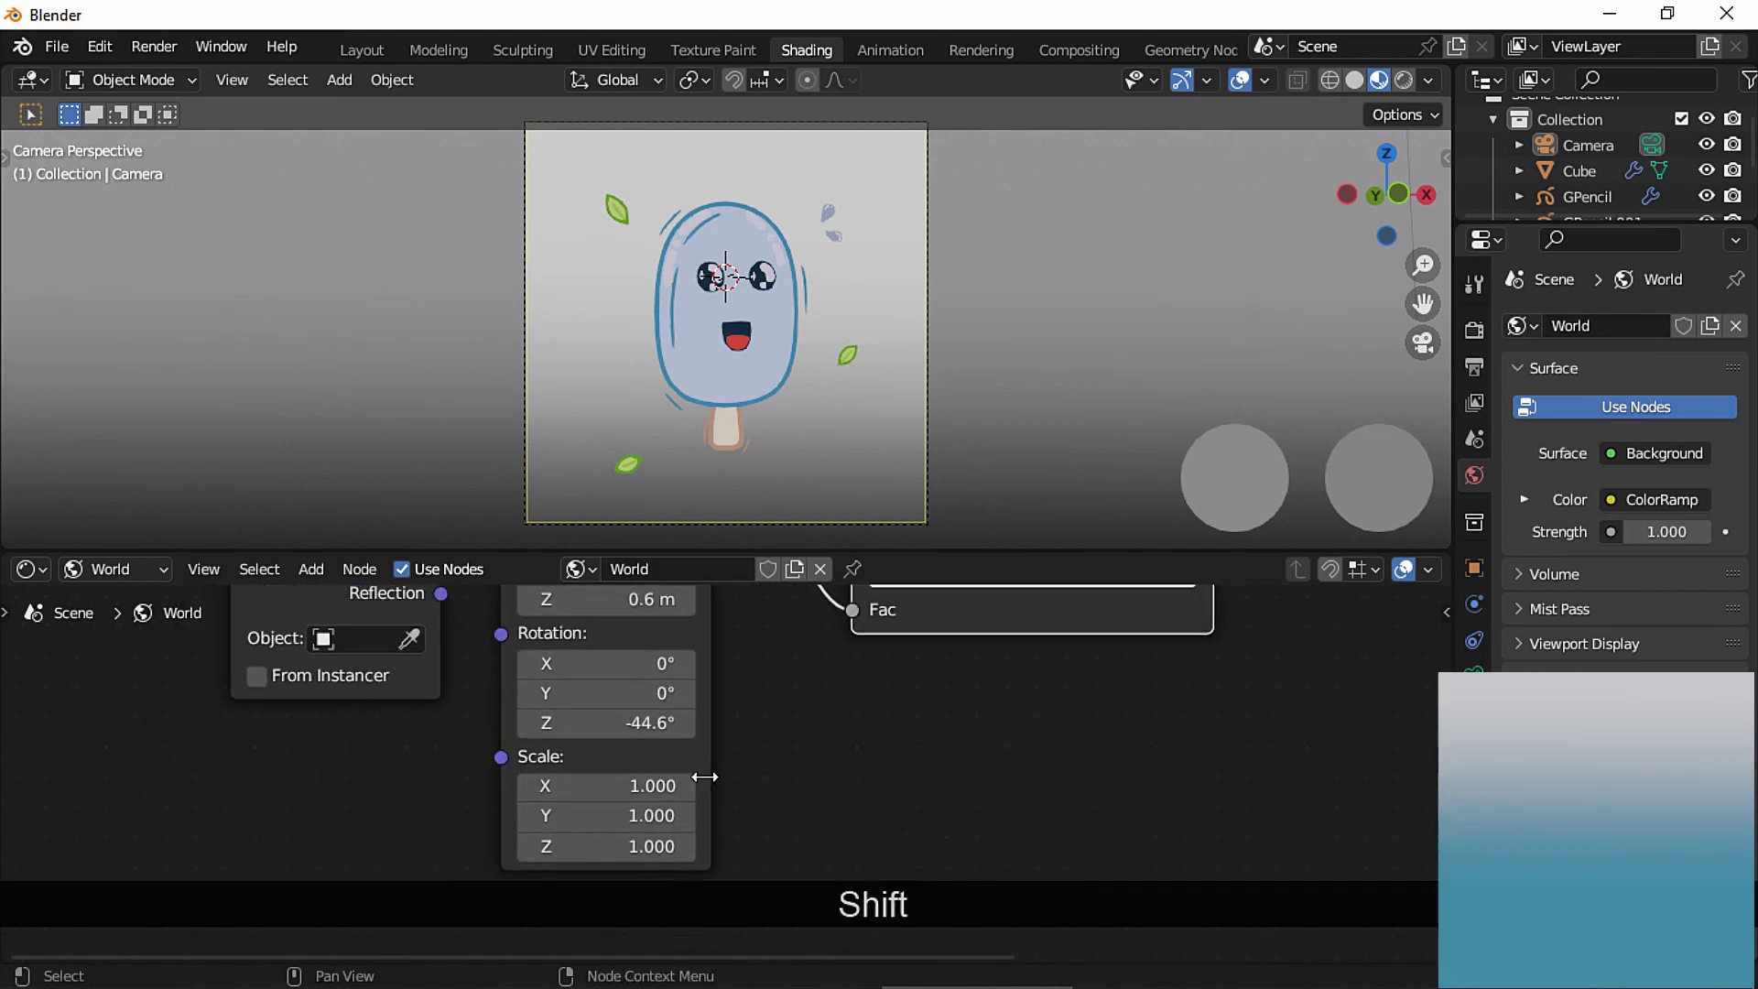
click(644, 786)
text(3)
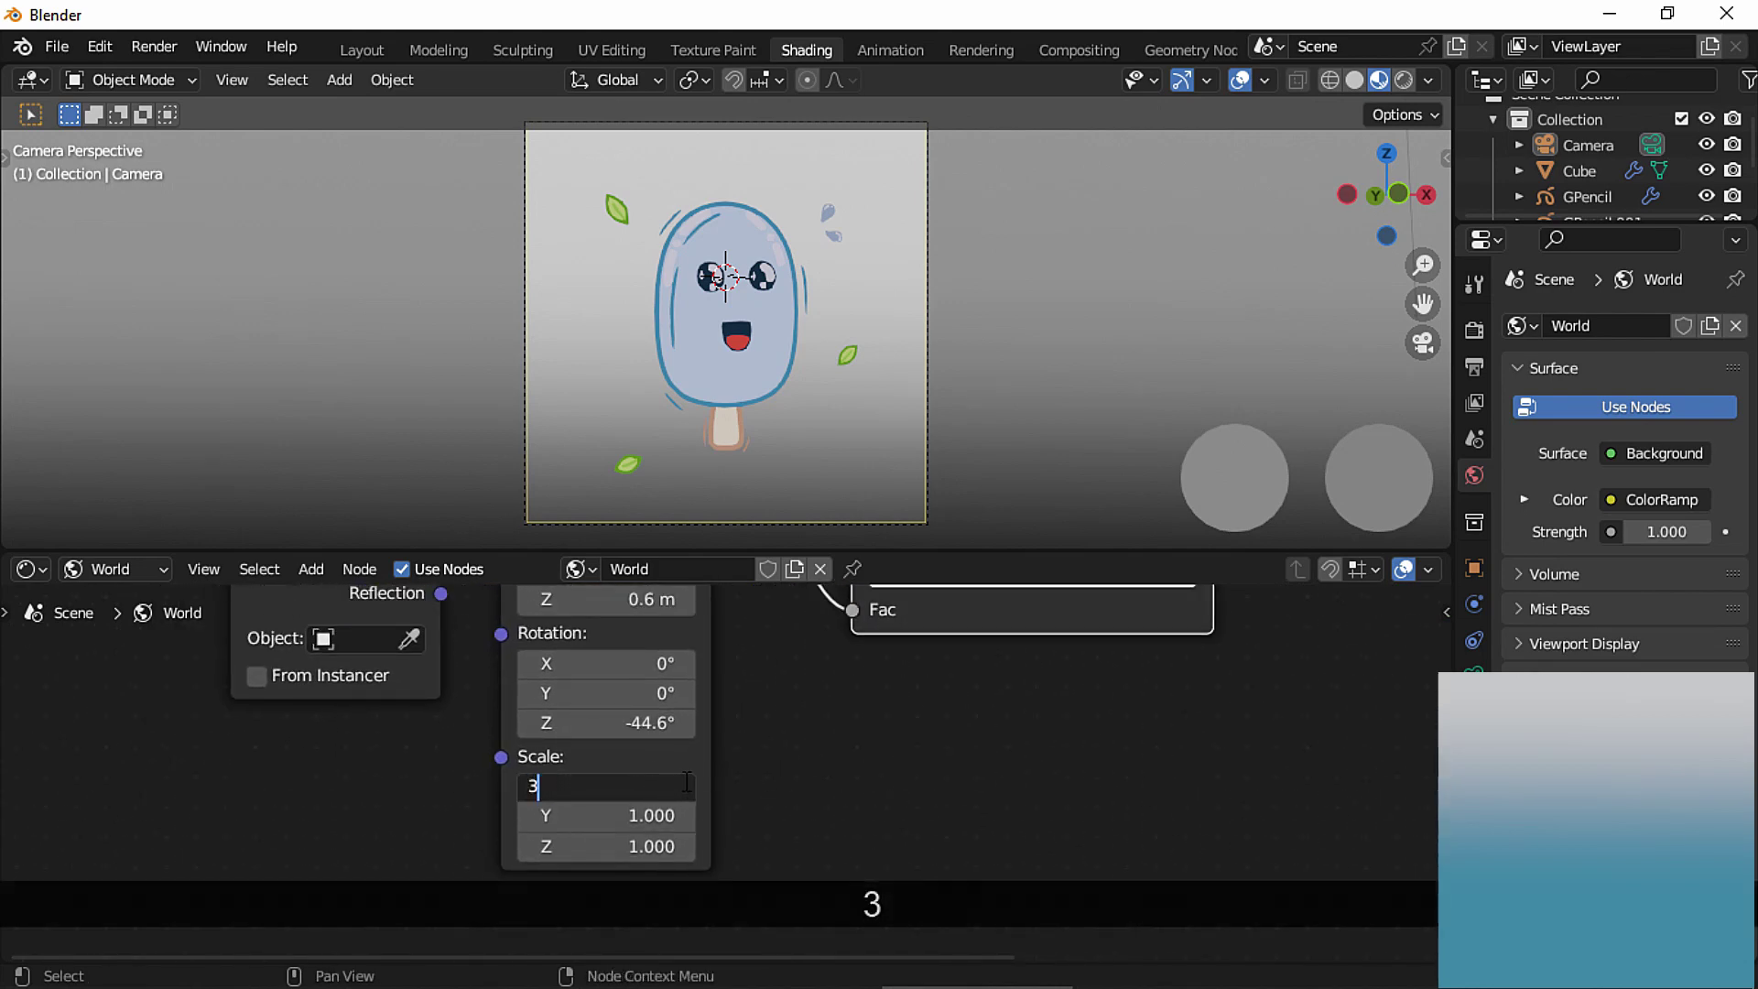
key(Return)
drag(666, 788, 666, 846)
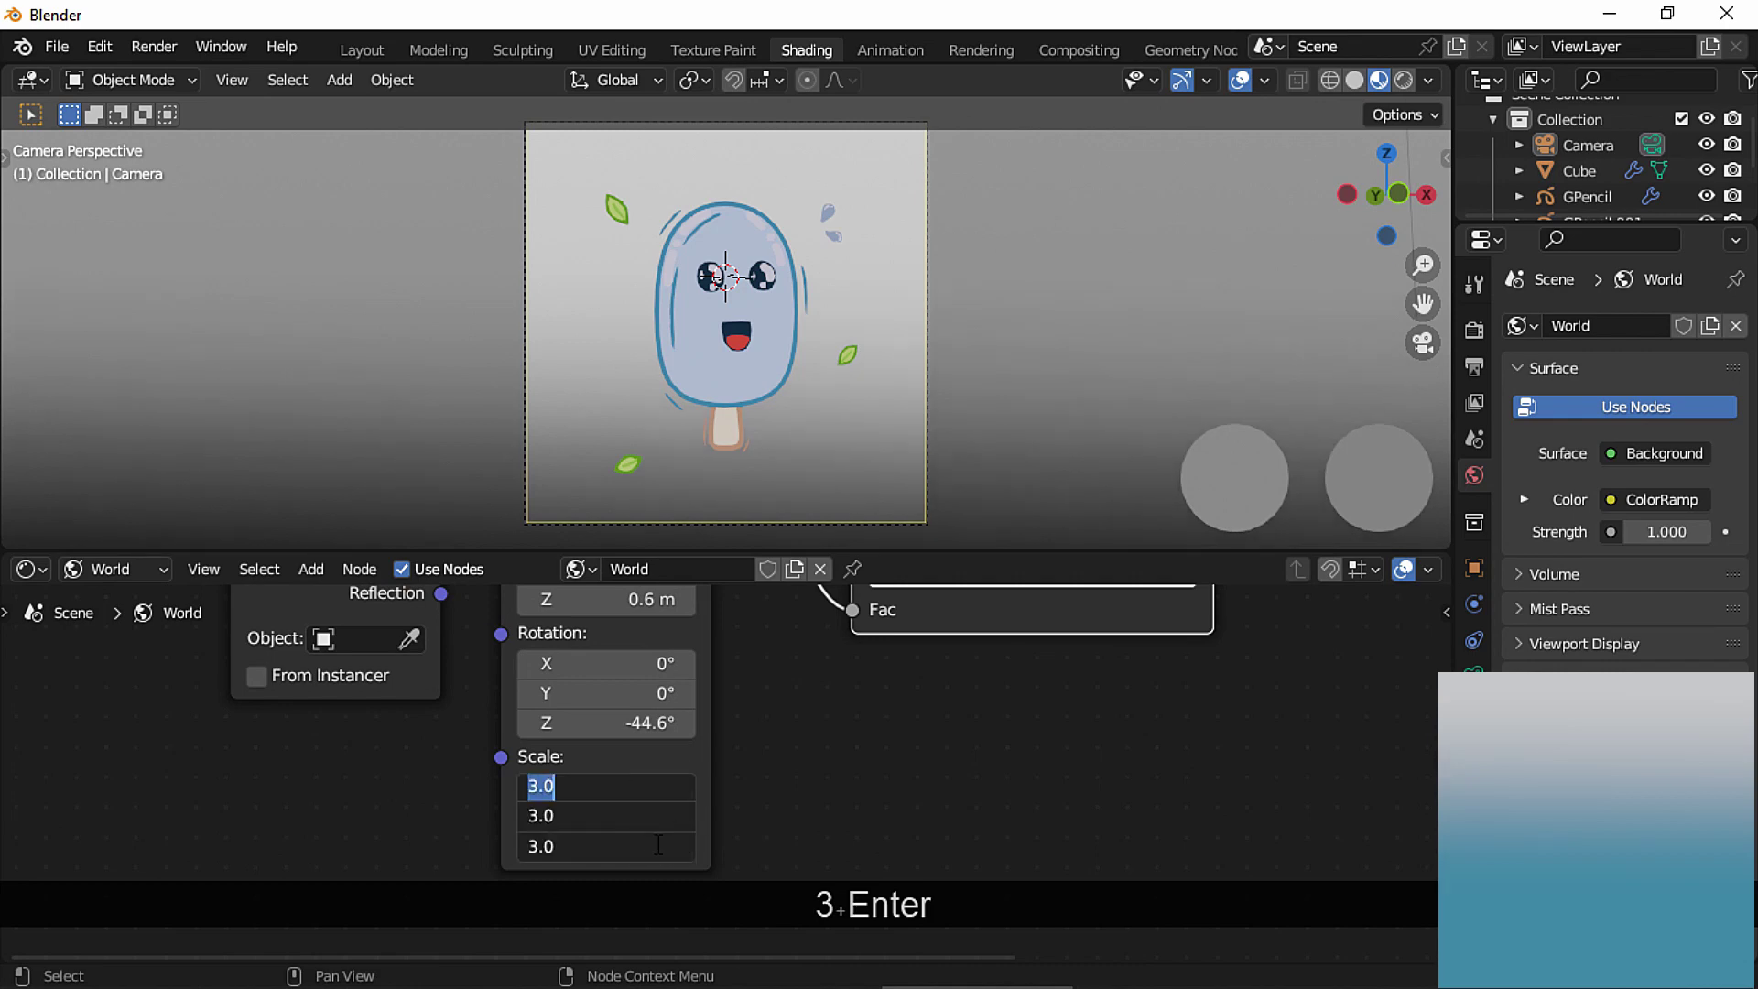
key(Return)
scroll(737, 760, up, 3)
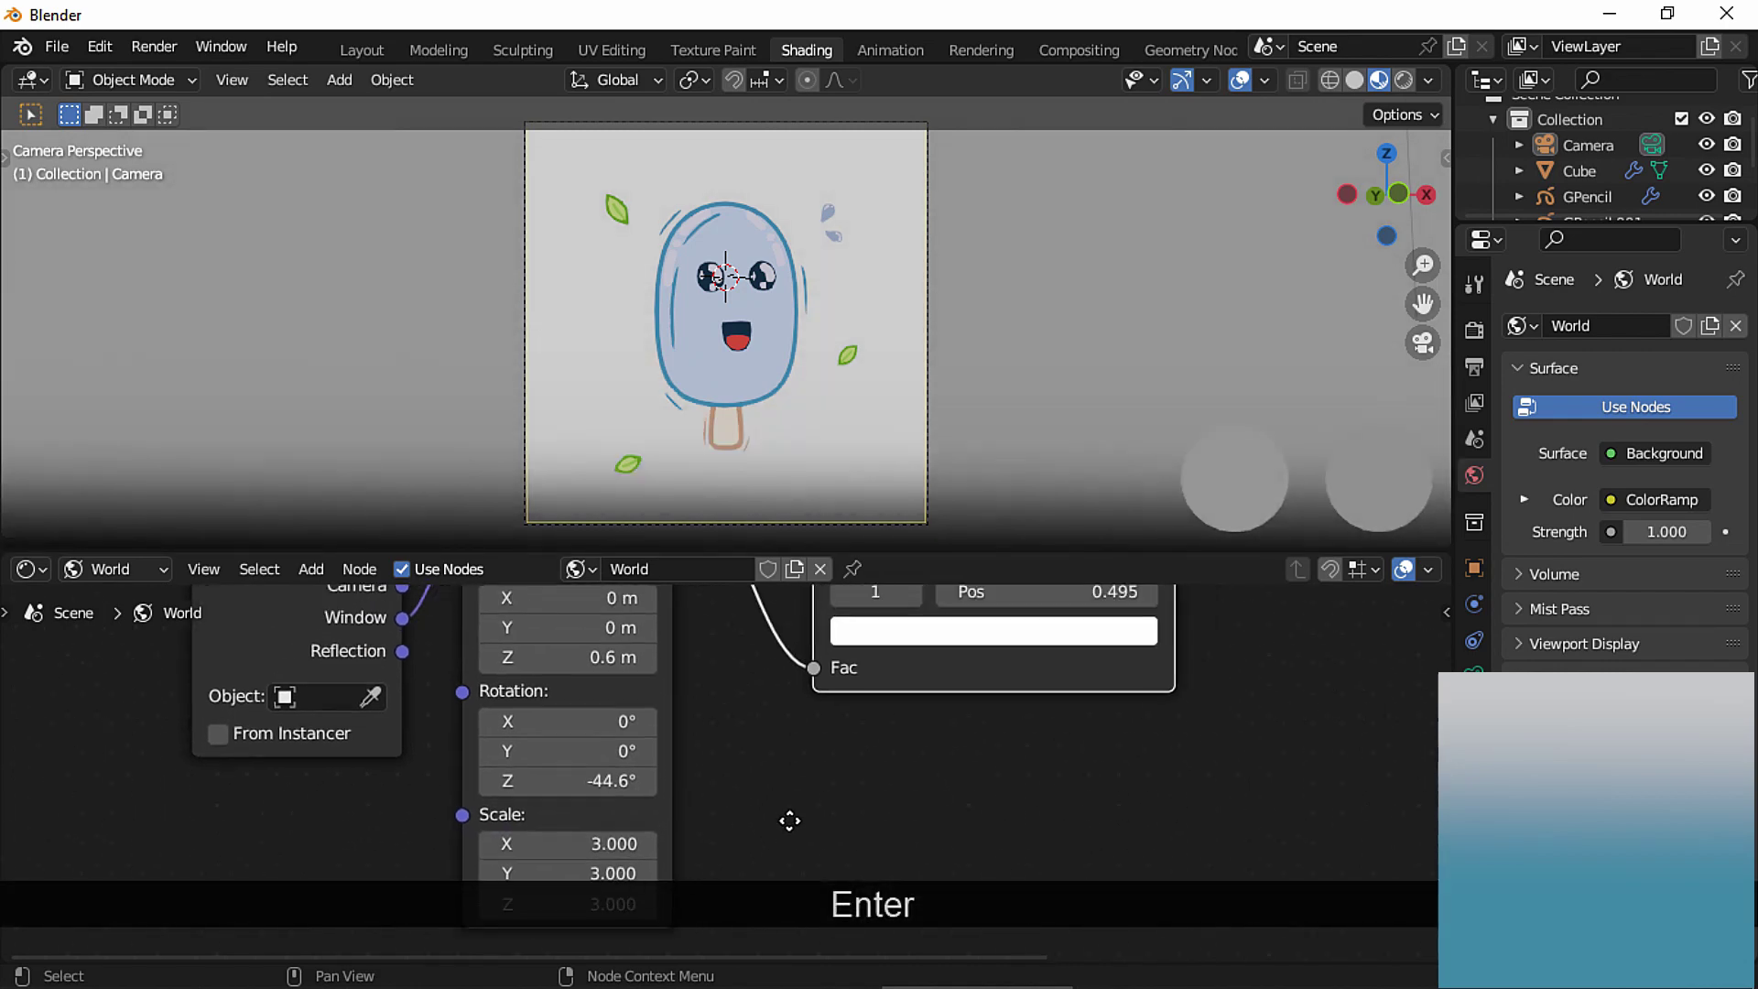
Set the Mapping node's Location Z to -1 m.
click(483, 679)
click(483, 679)
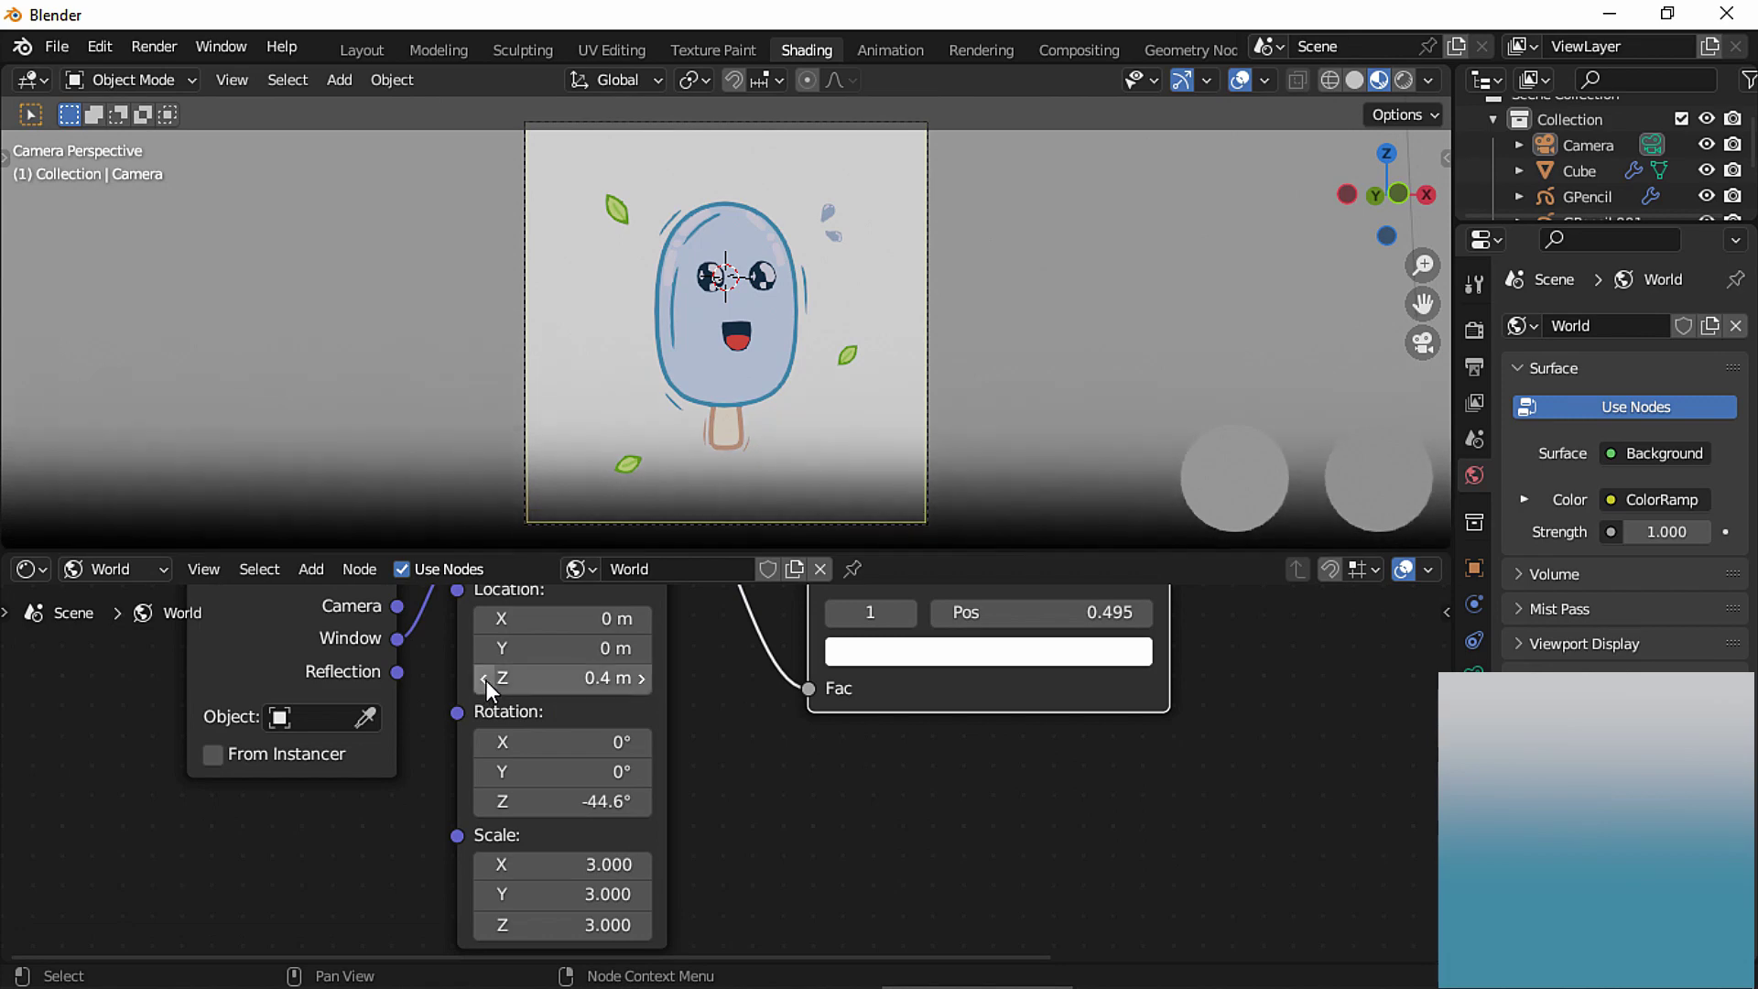
click(483, 679)
click(483, 679)
click(484, 679)
click(483, 680)
drag(573, 676, 551, 676)
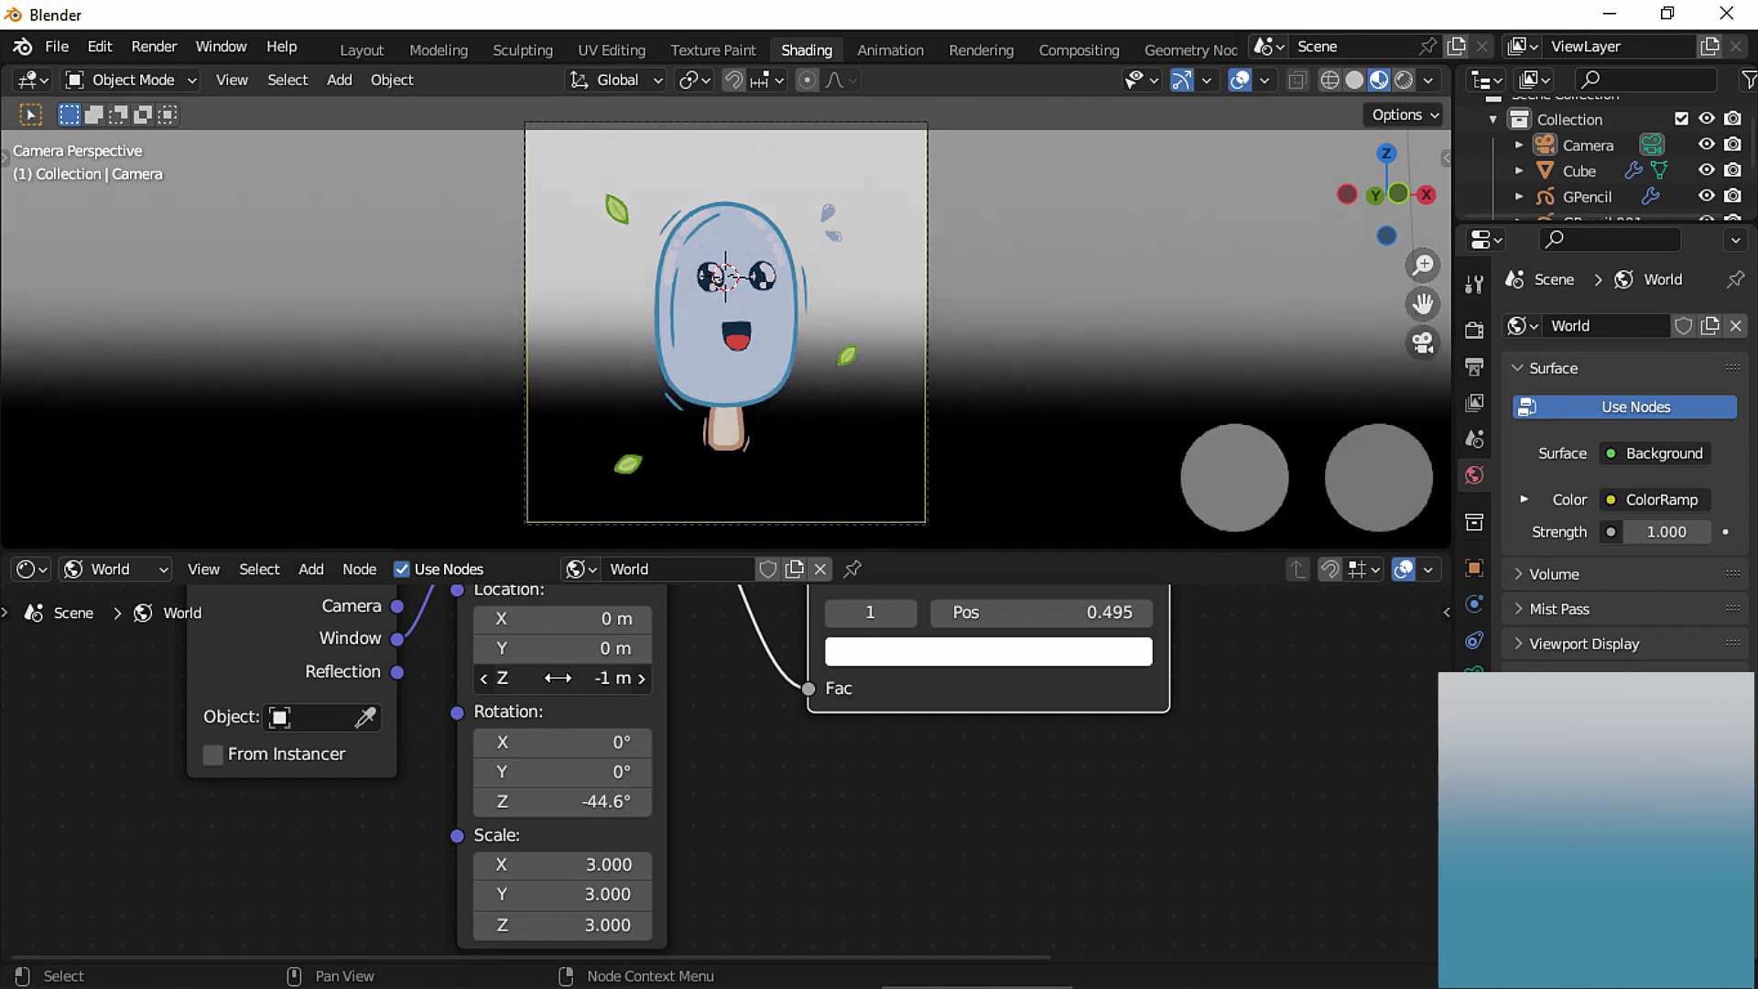
Move the ColorRamp's white stop close to the ramp's end and the black stop to a position of about 0.386.
middle_drag(900, 773, 726, 938)
drag(757, 751, 930, 739)
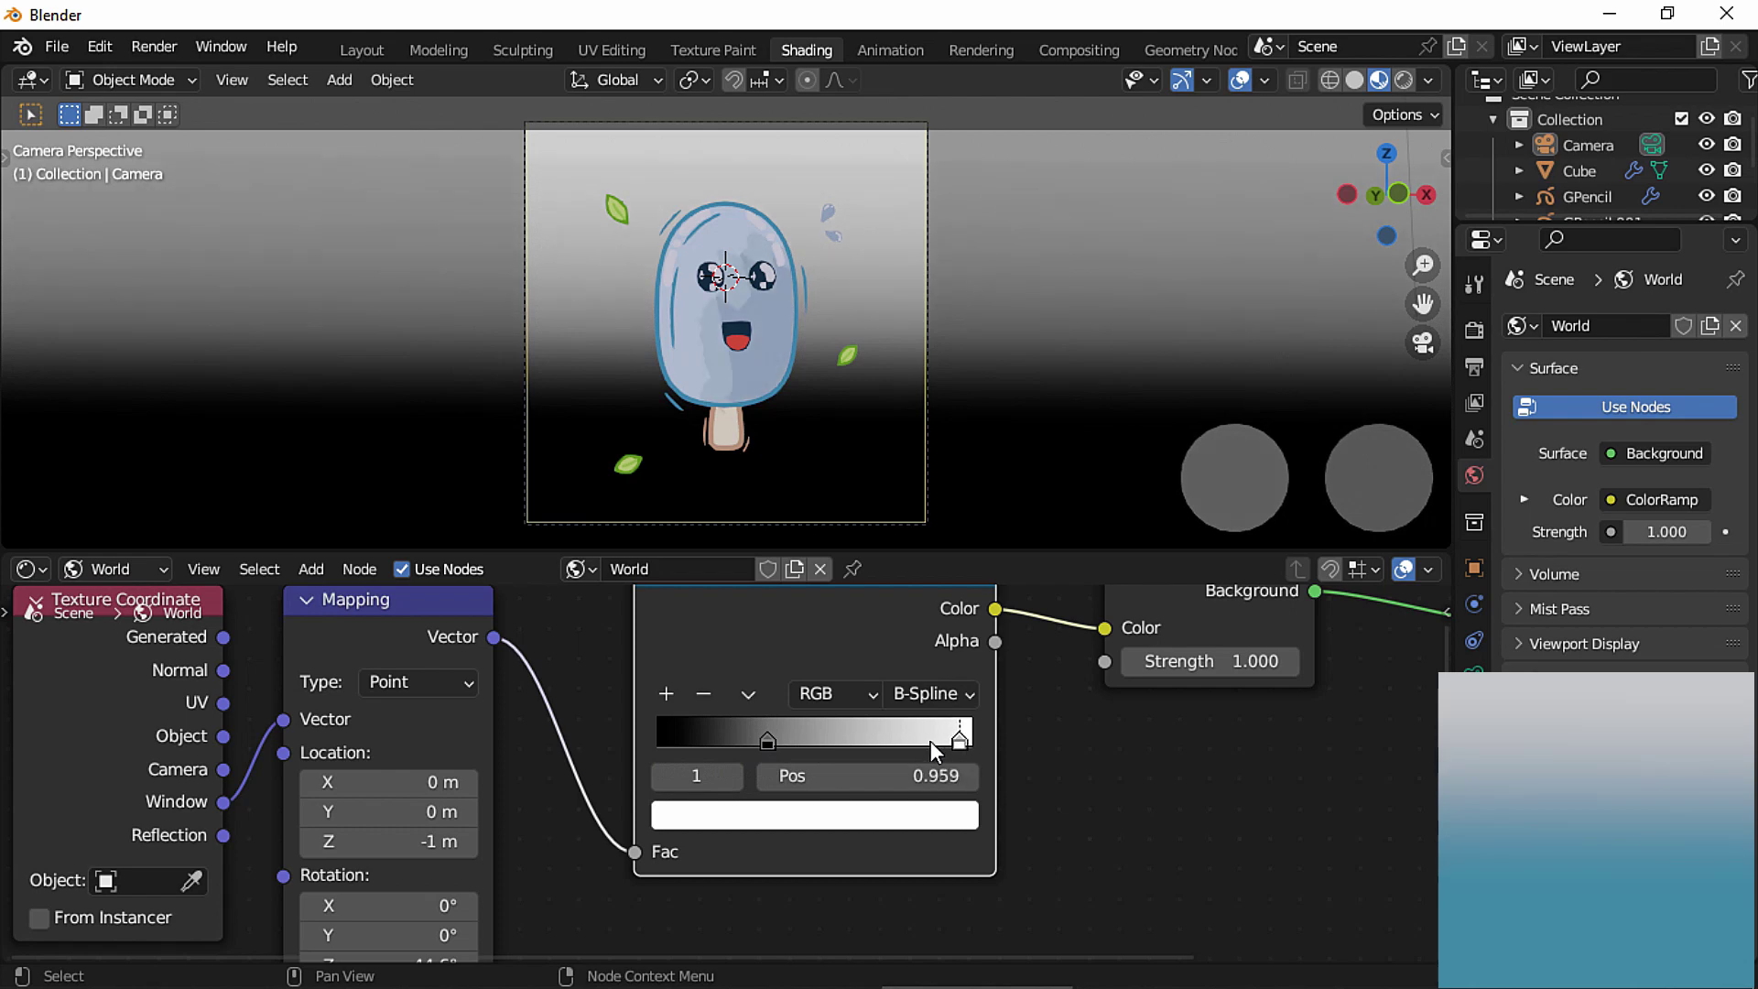
click(773, 744)
drag(783, 745, 788, 744)
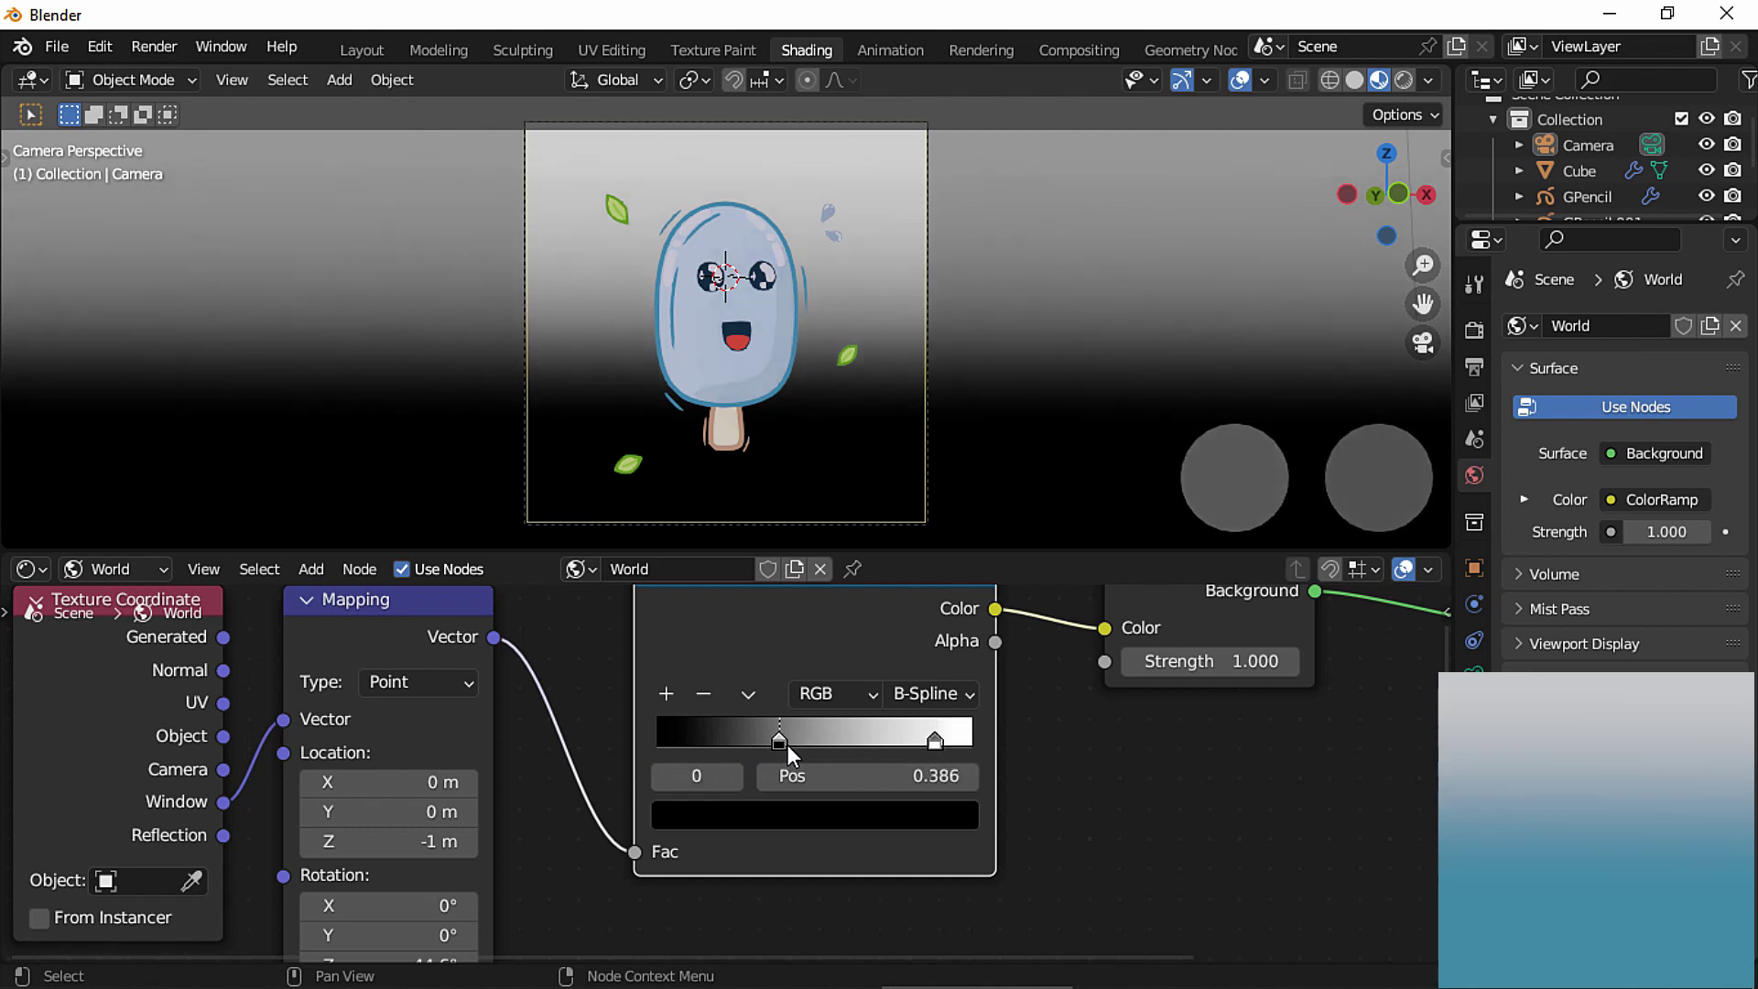
Recolour the ColorRamp's black stop with the blue sampled from the popsicle's outline, and move the white stop to position 1.000.
click(791, 813)
click(872, 675)
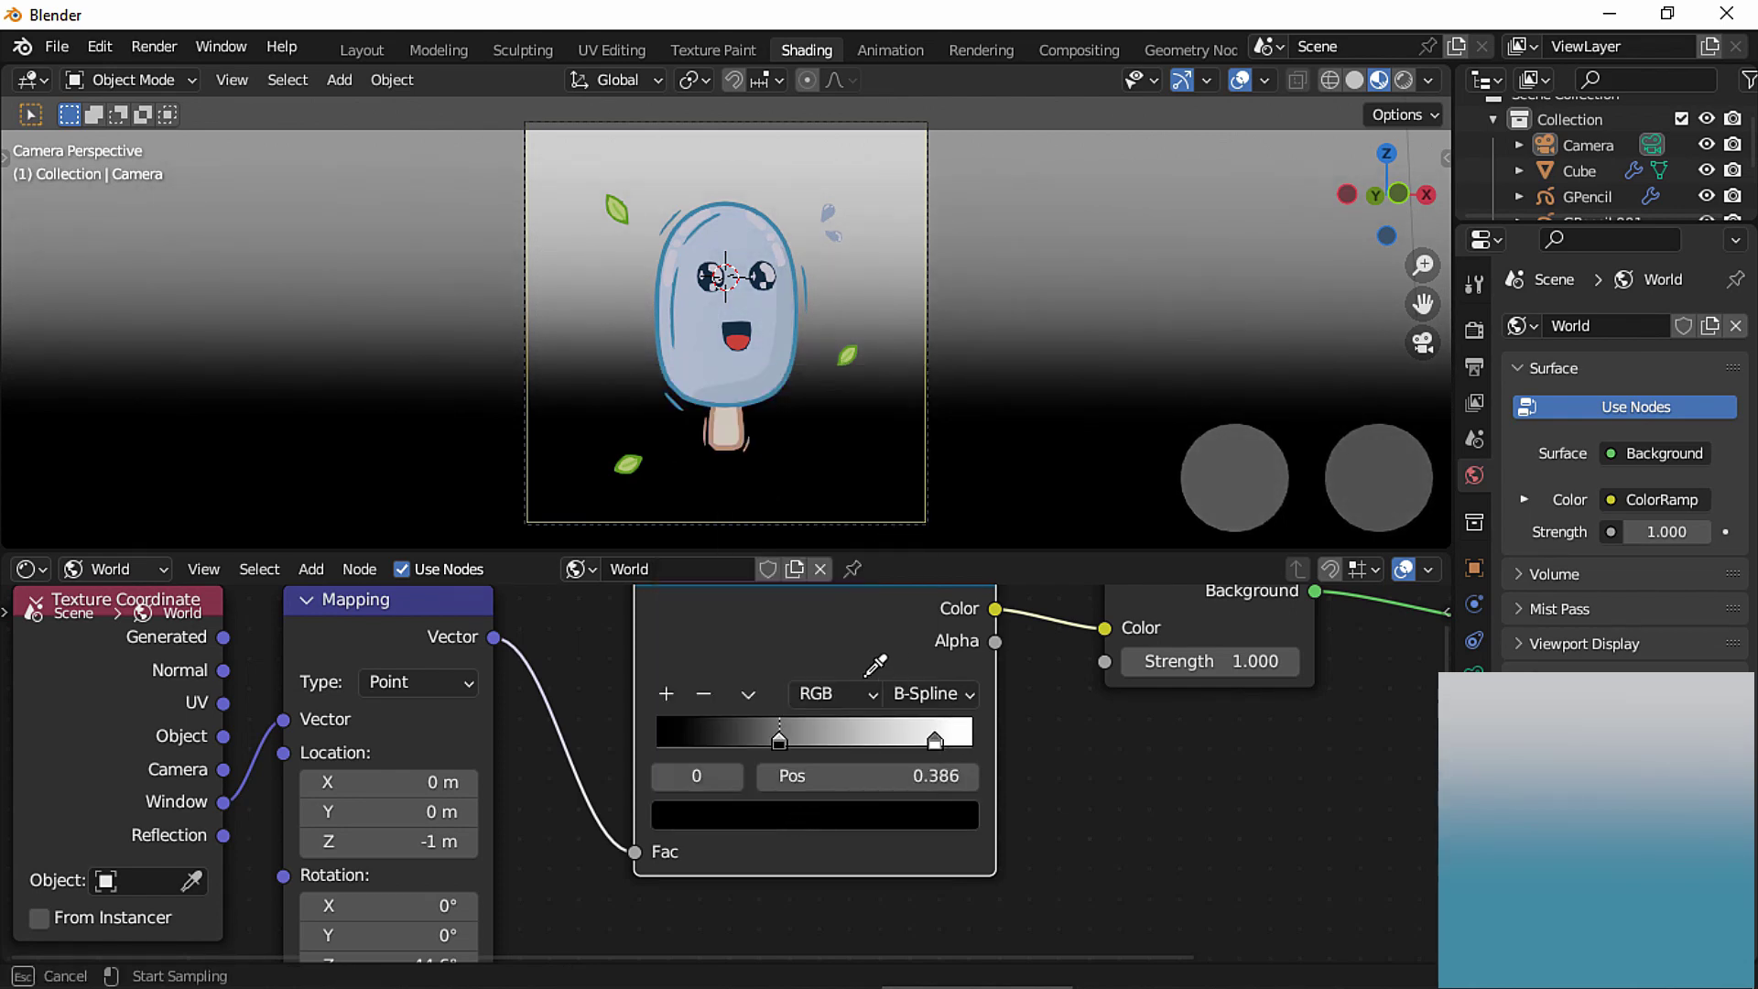
click(699, 400)
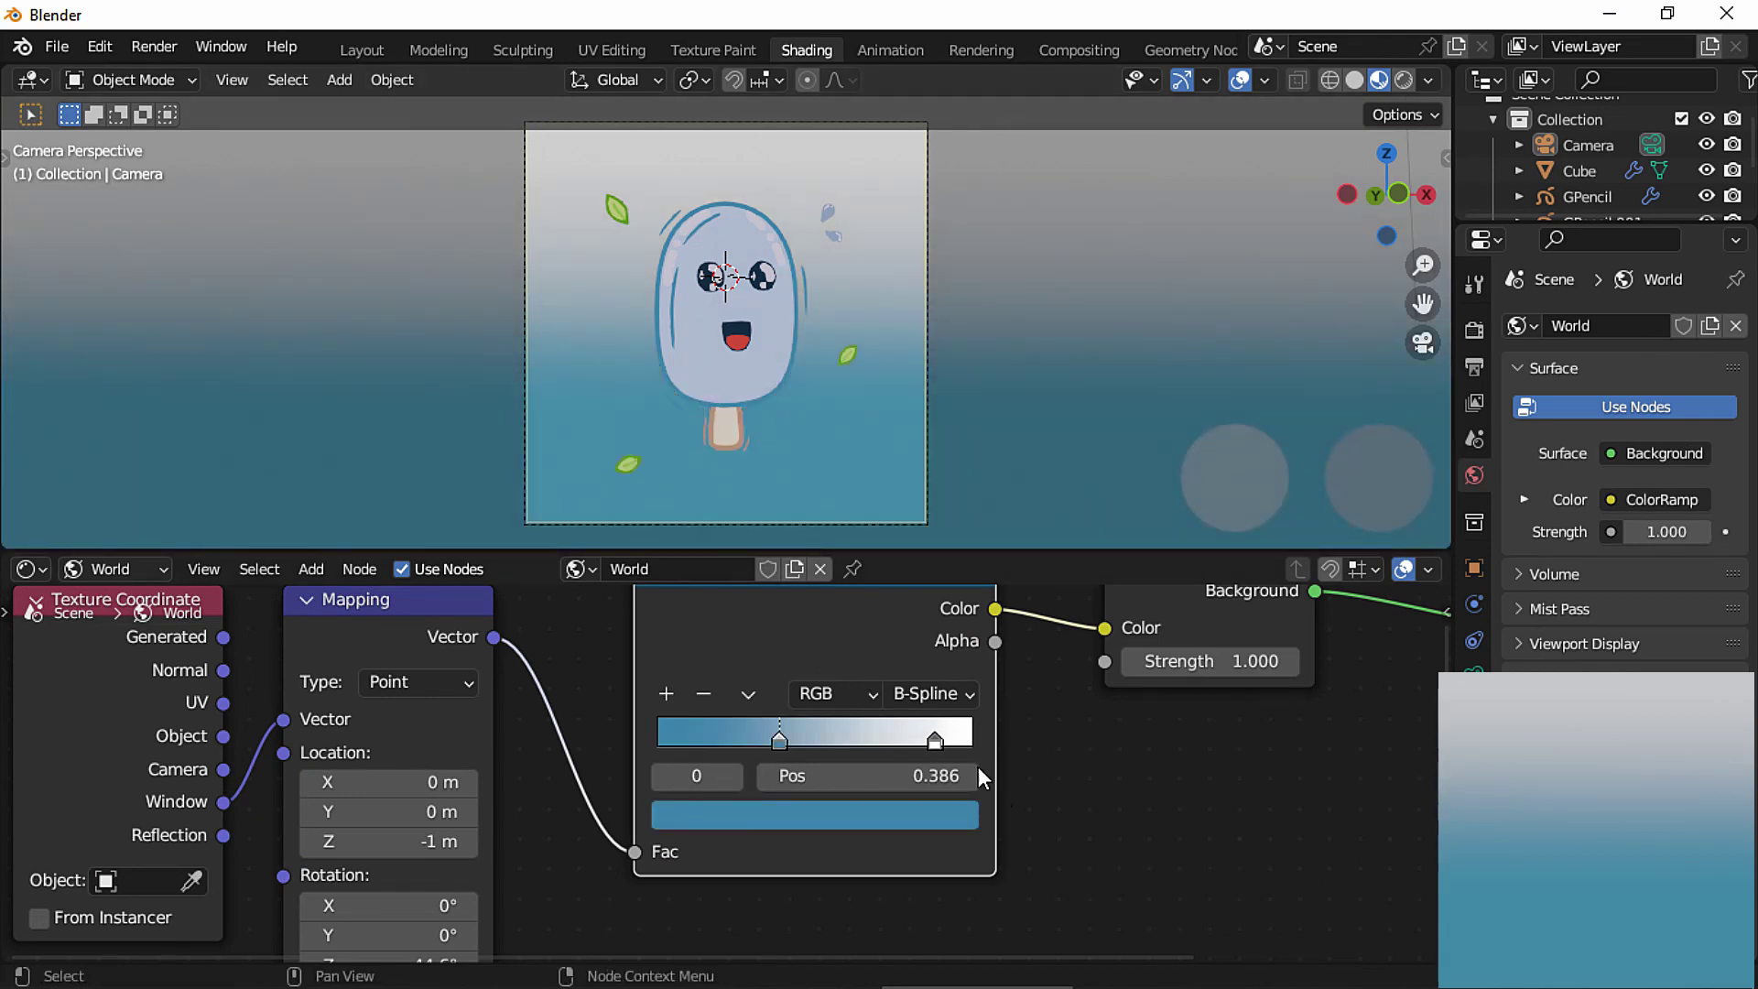
click(933, 739)
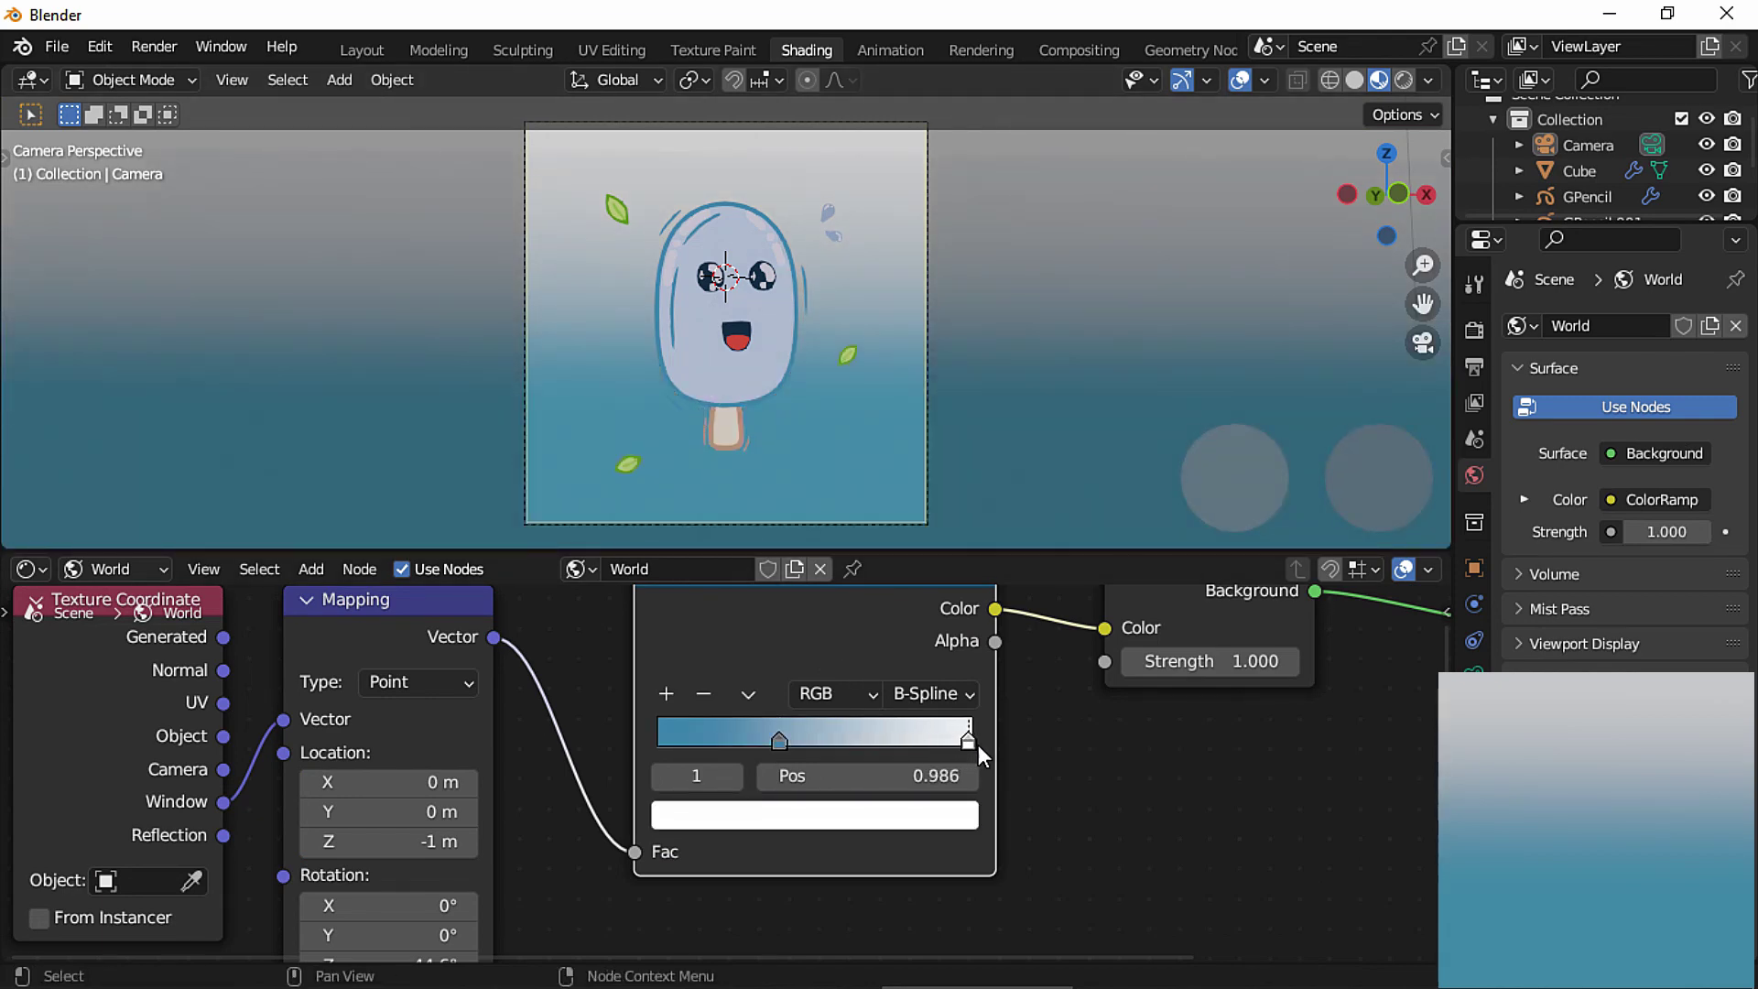
drag(978, 744, 1007, 743)
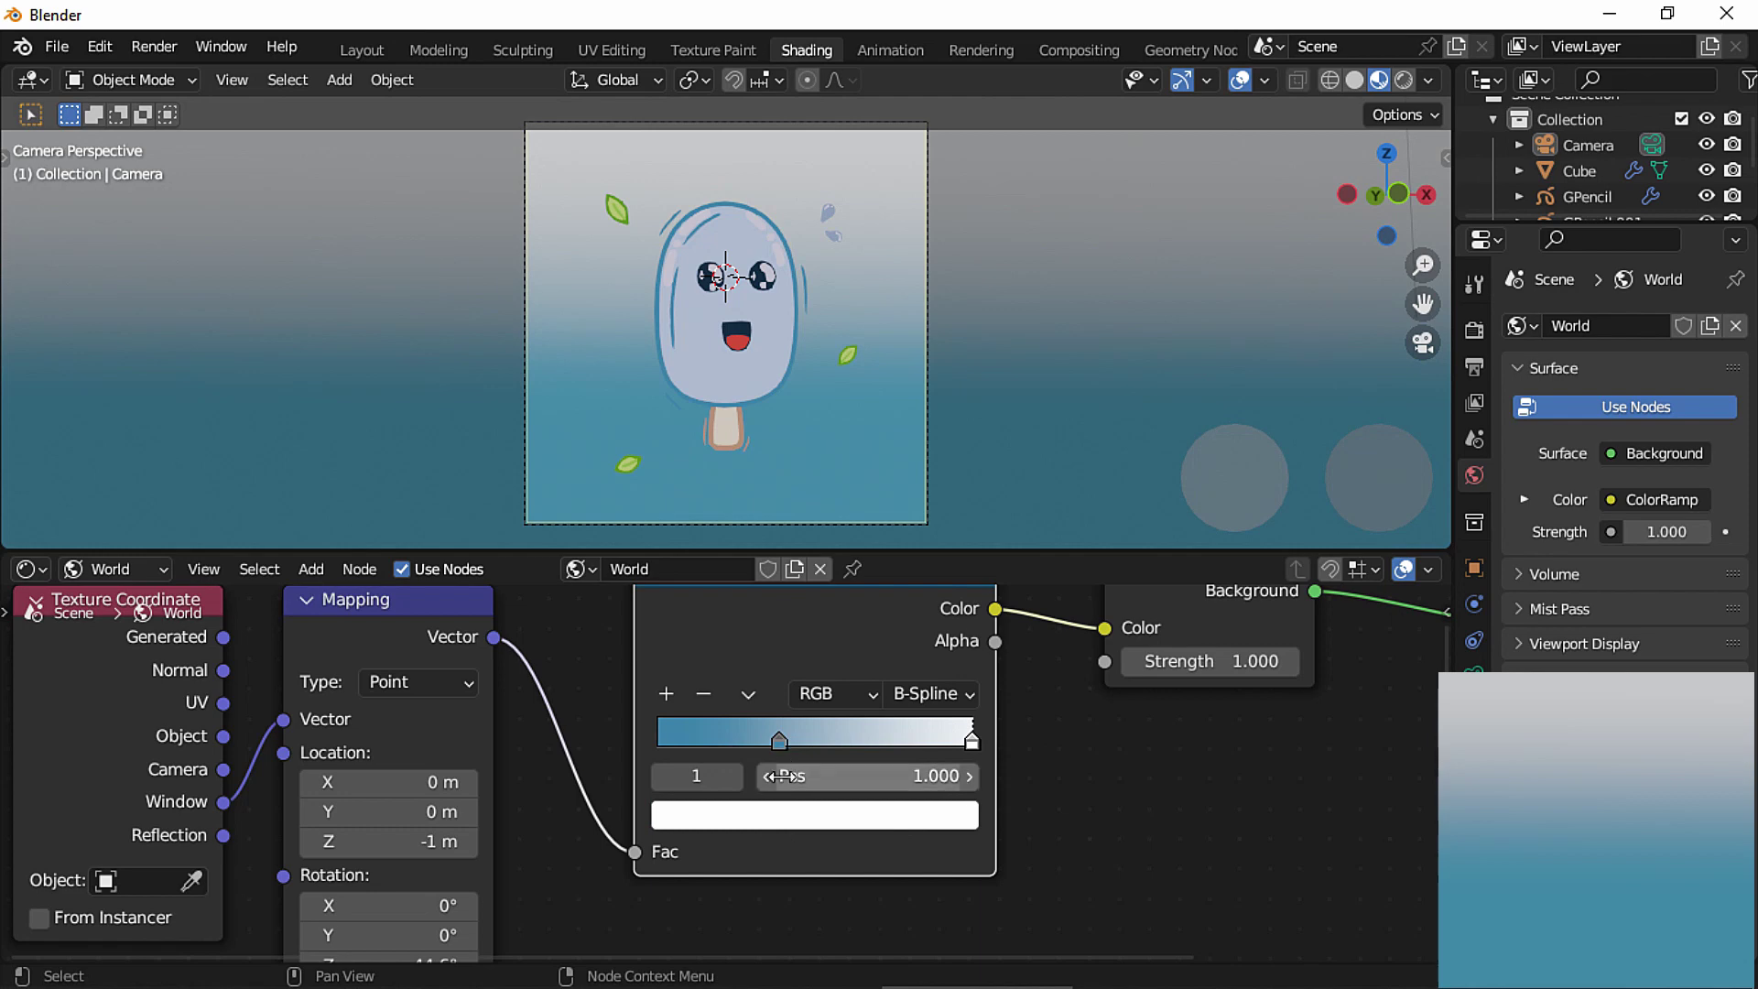
Adjust the blue ColorRamp stop's colour to hex 377DA7 and move it to a position of about 0.514.
click(779, 743)
click(846, 814)
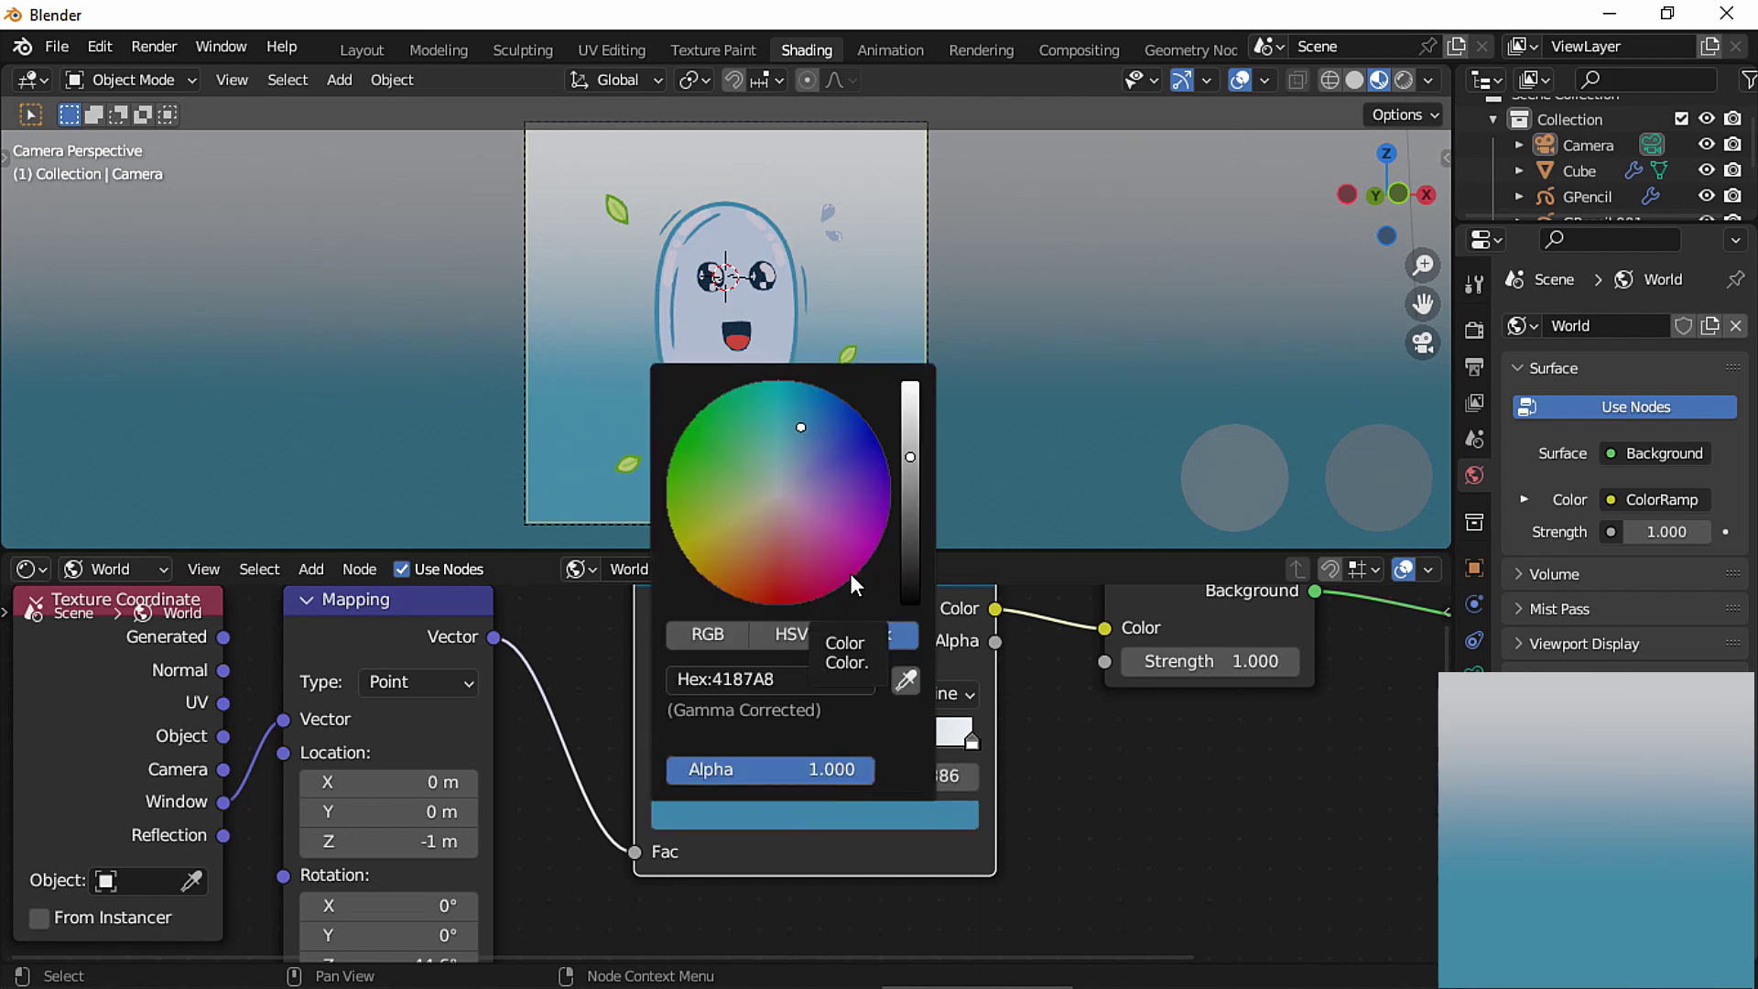
drag(799, 413, 802, 432)
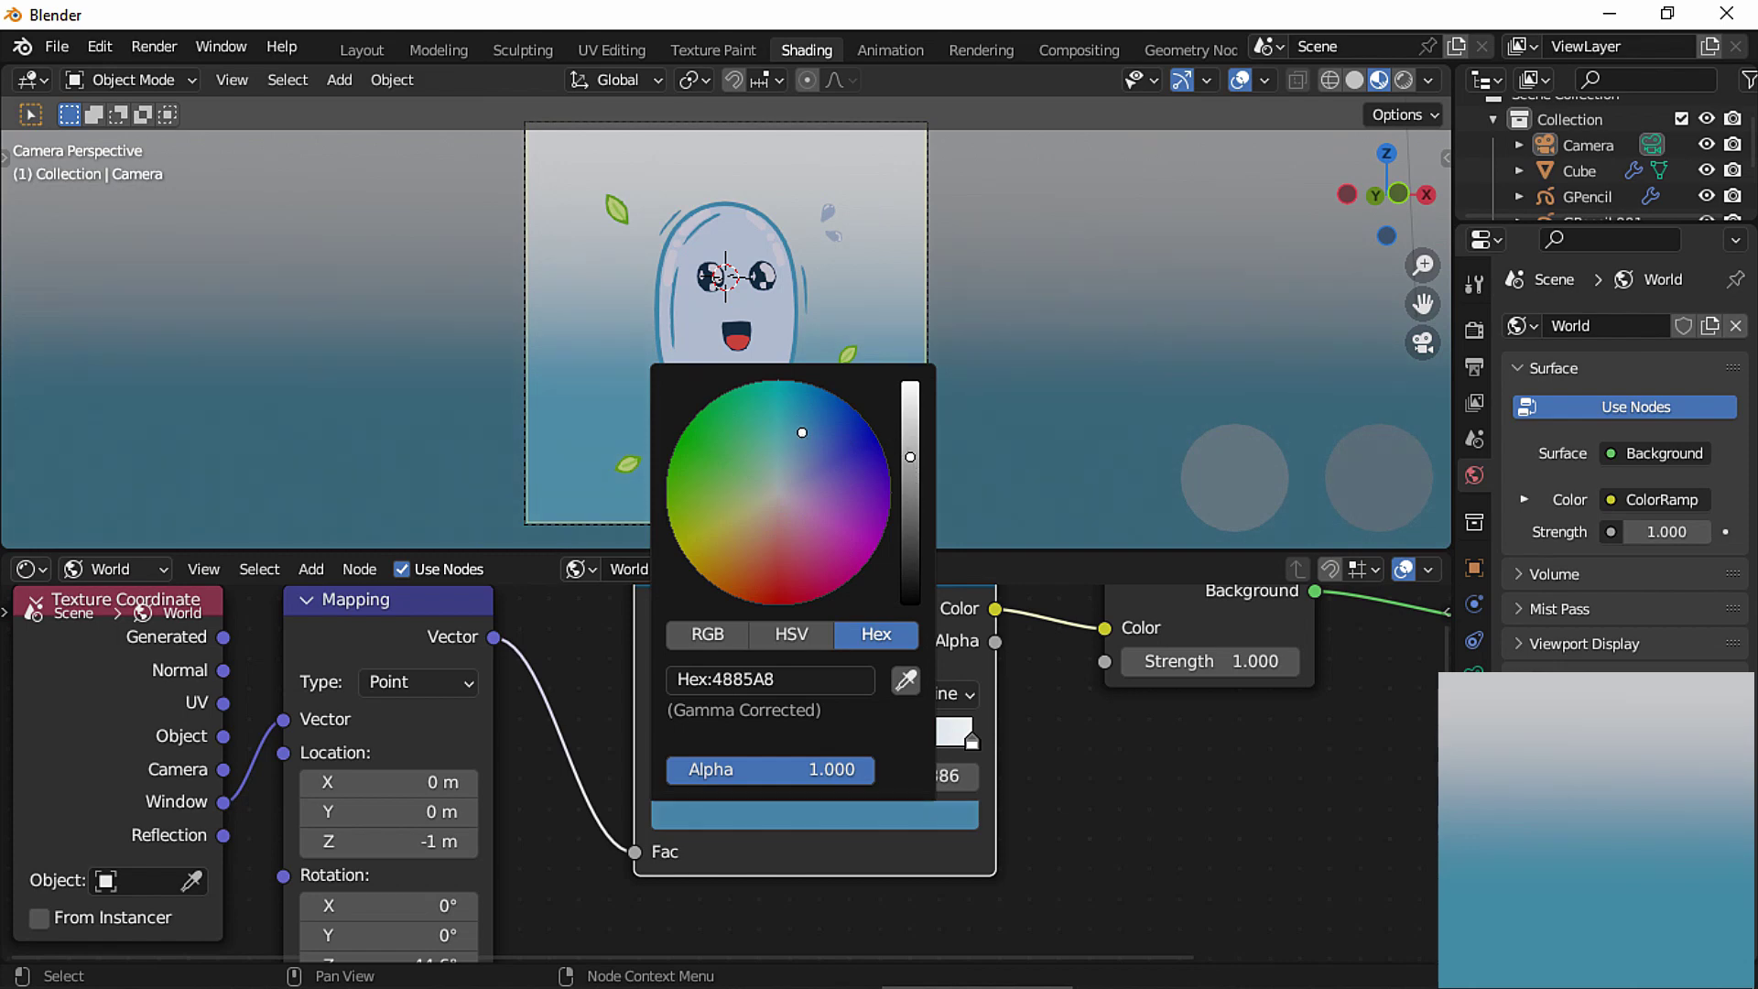
drag(910, 457, 807, 422)
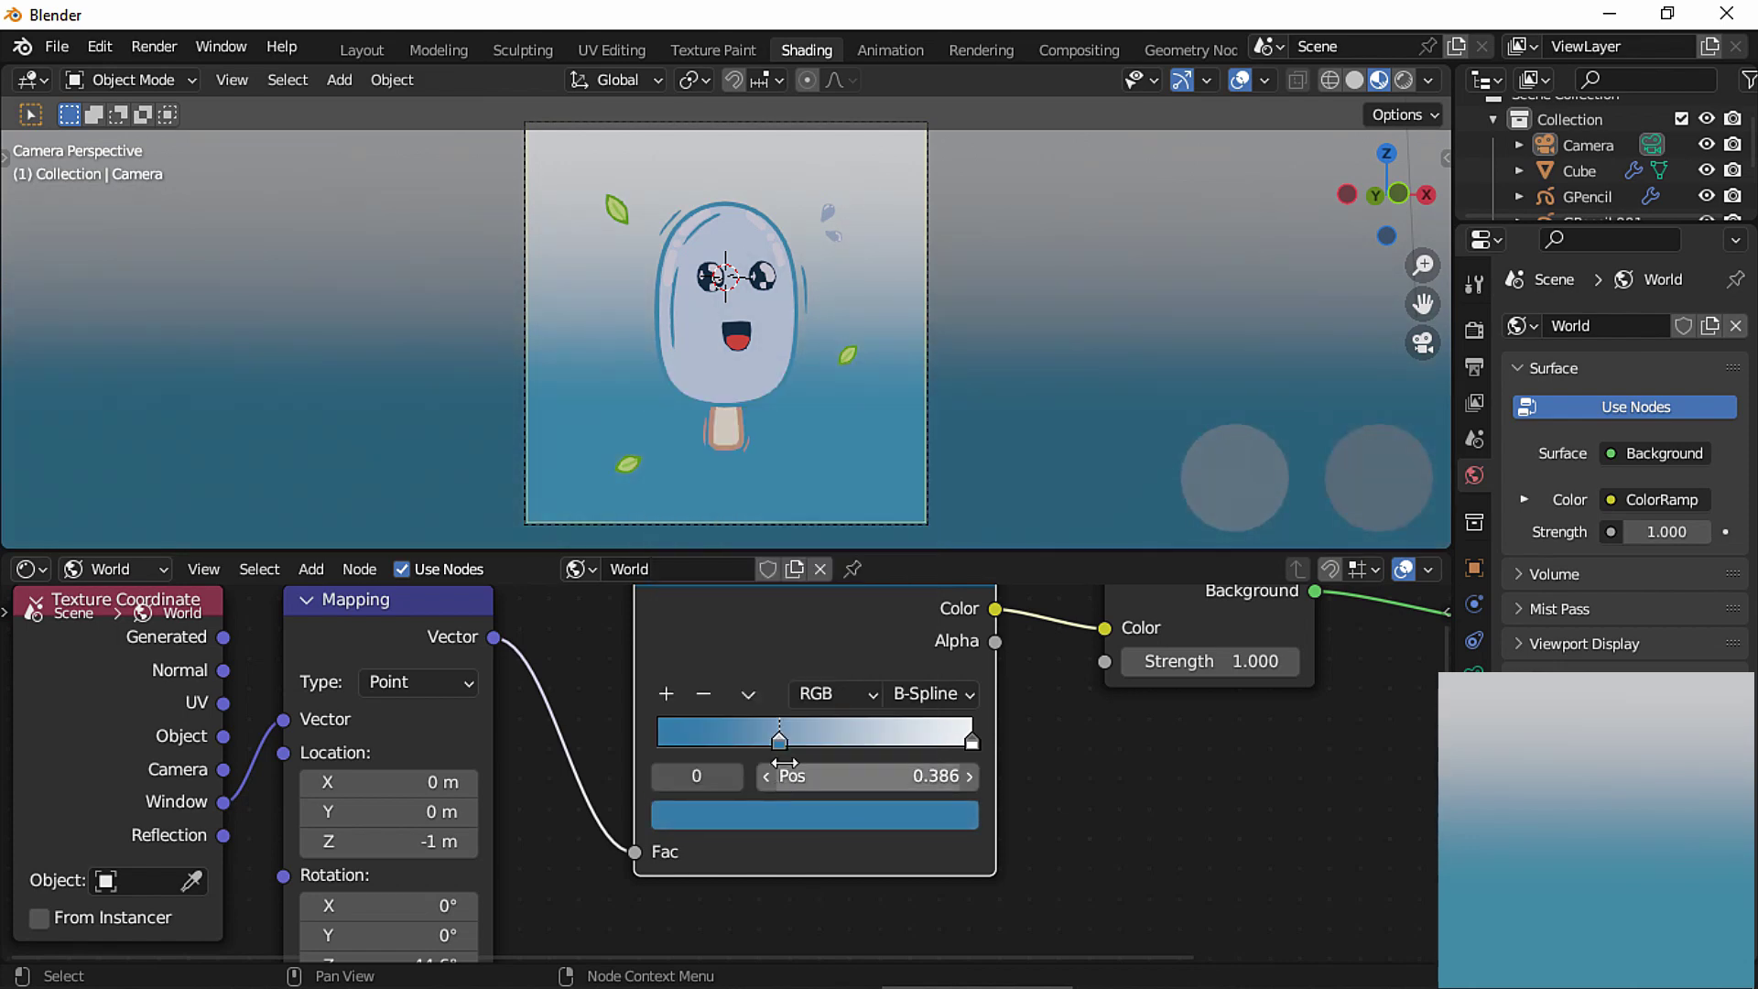
drag(782, 742, 824, 744)
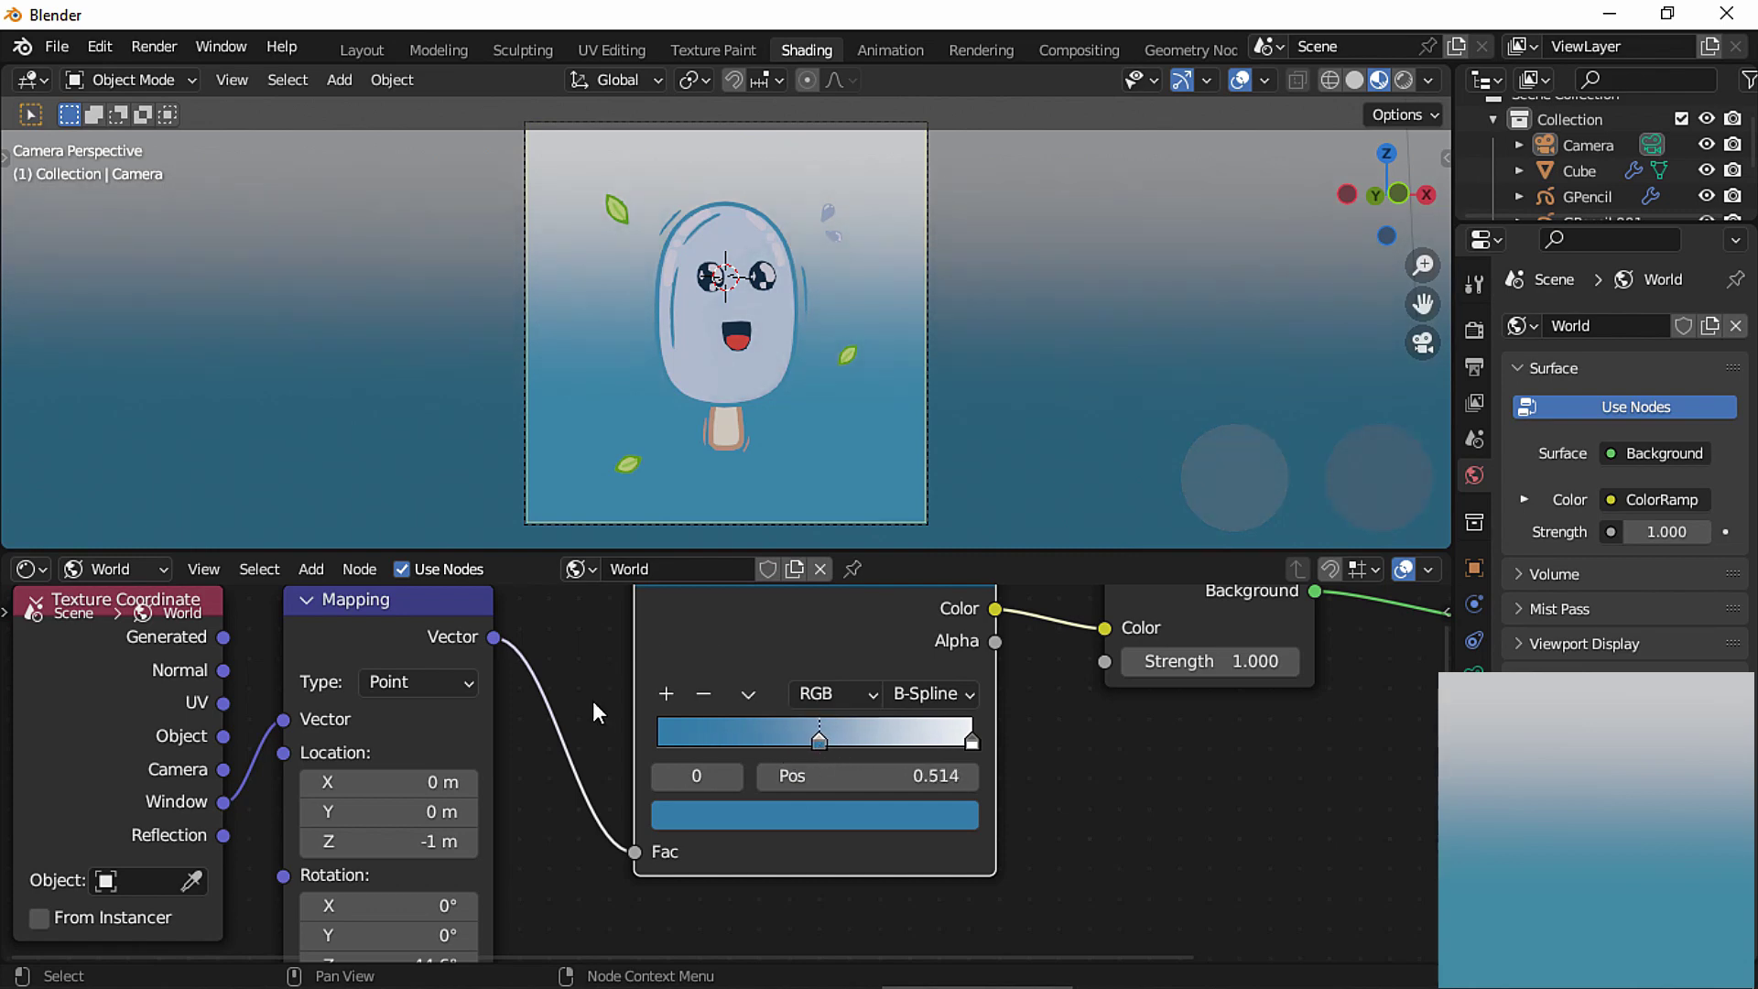
Tilt the gradient by setting the Mapping node's Rotation Z to about -16.1° and its Location Z to about -1.4 m.
shift+middle_drag(496, 844, 534, 754)
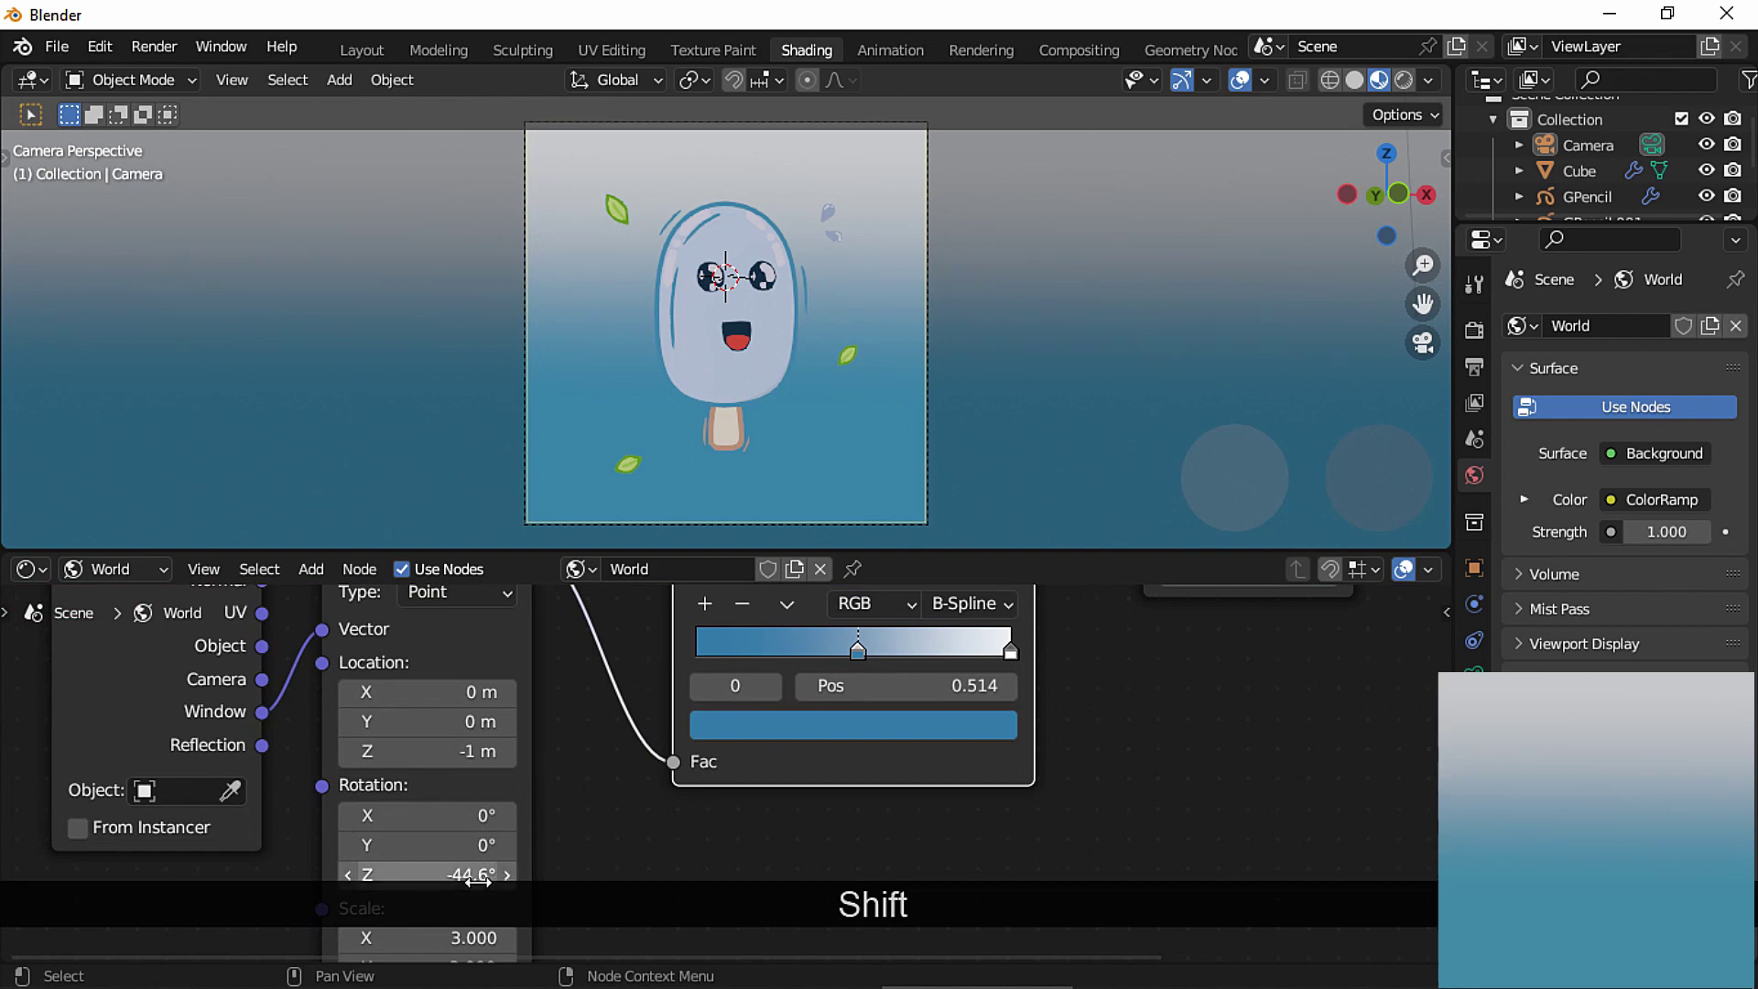
drag(472, 879, 836, 879)
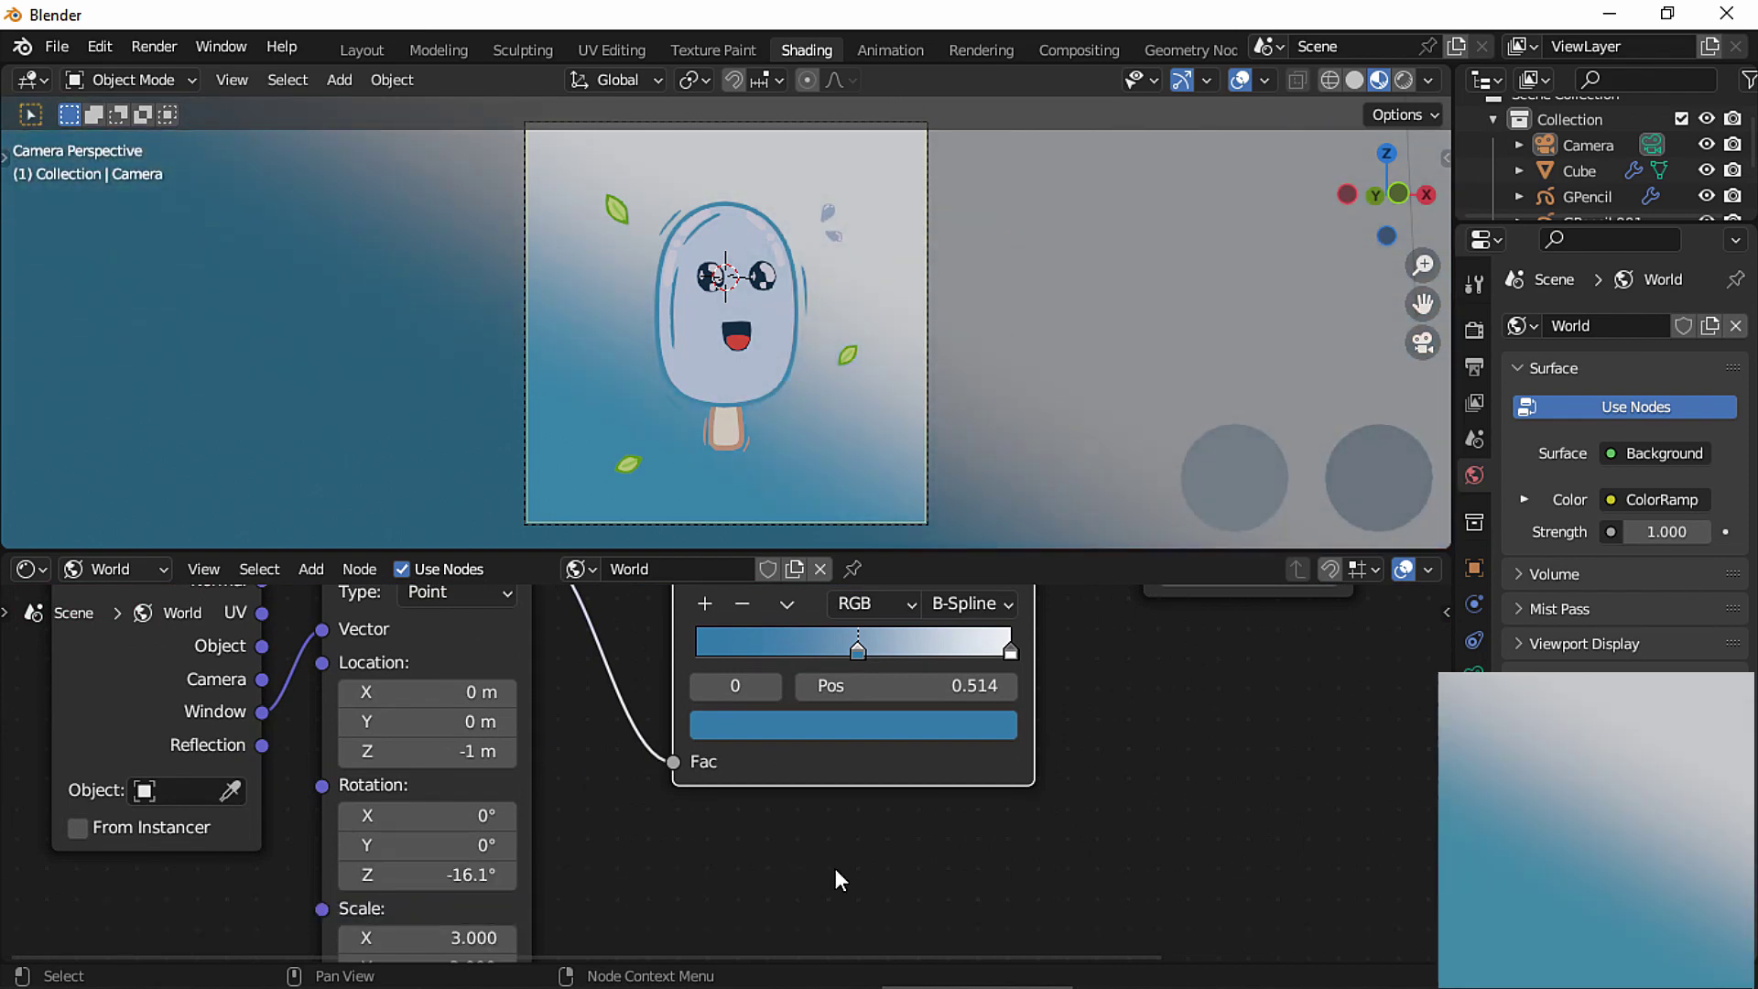
drag(475, 752, 430, 753)
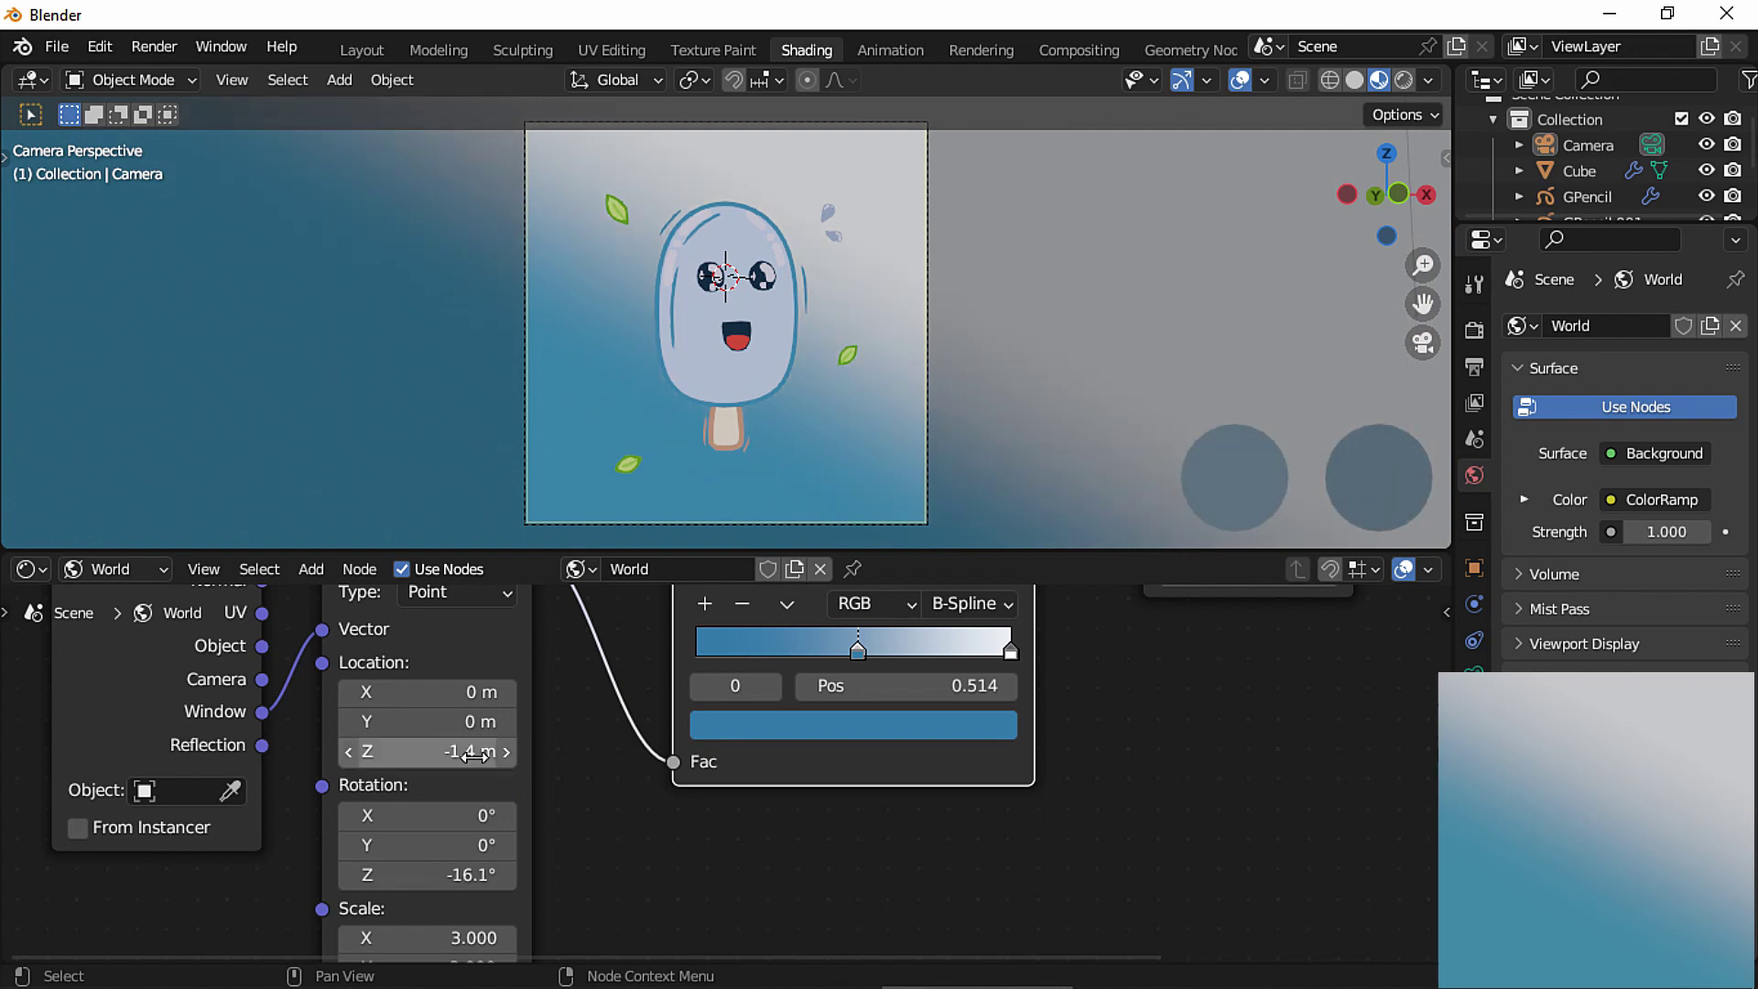
Try yellow and green for the blue ColorRamp stop, and settle on a lighter blue, about hex 6D9ED9.
middle_drag(822, 806, 1087, 854)
click(1106, 780)
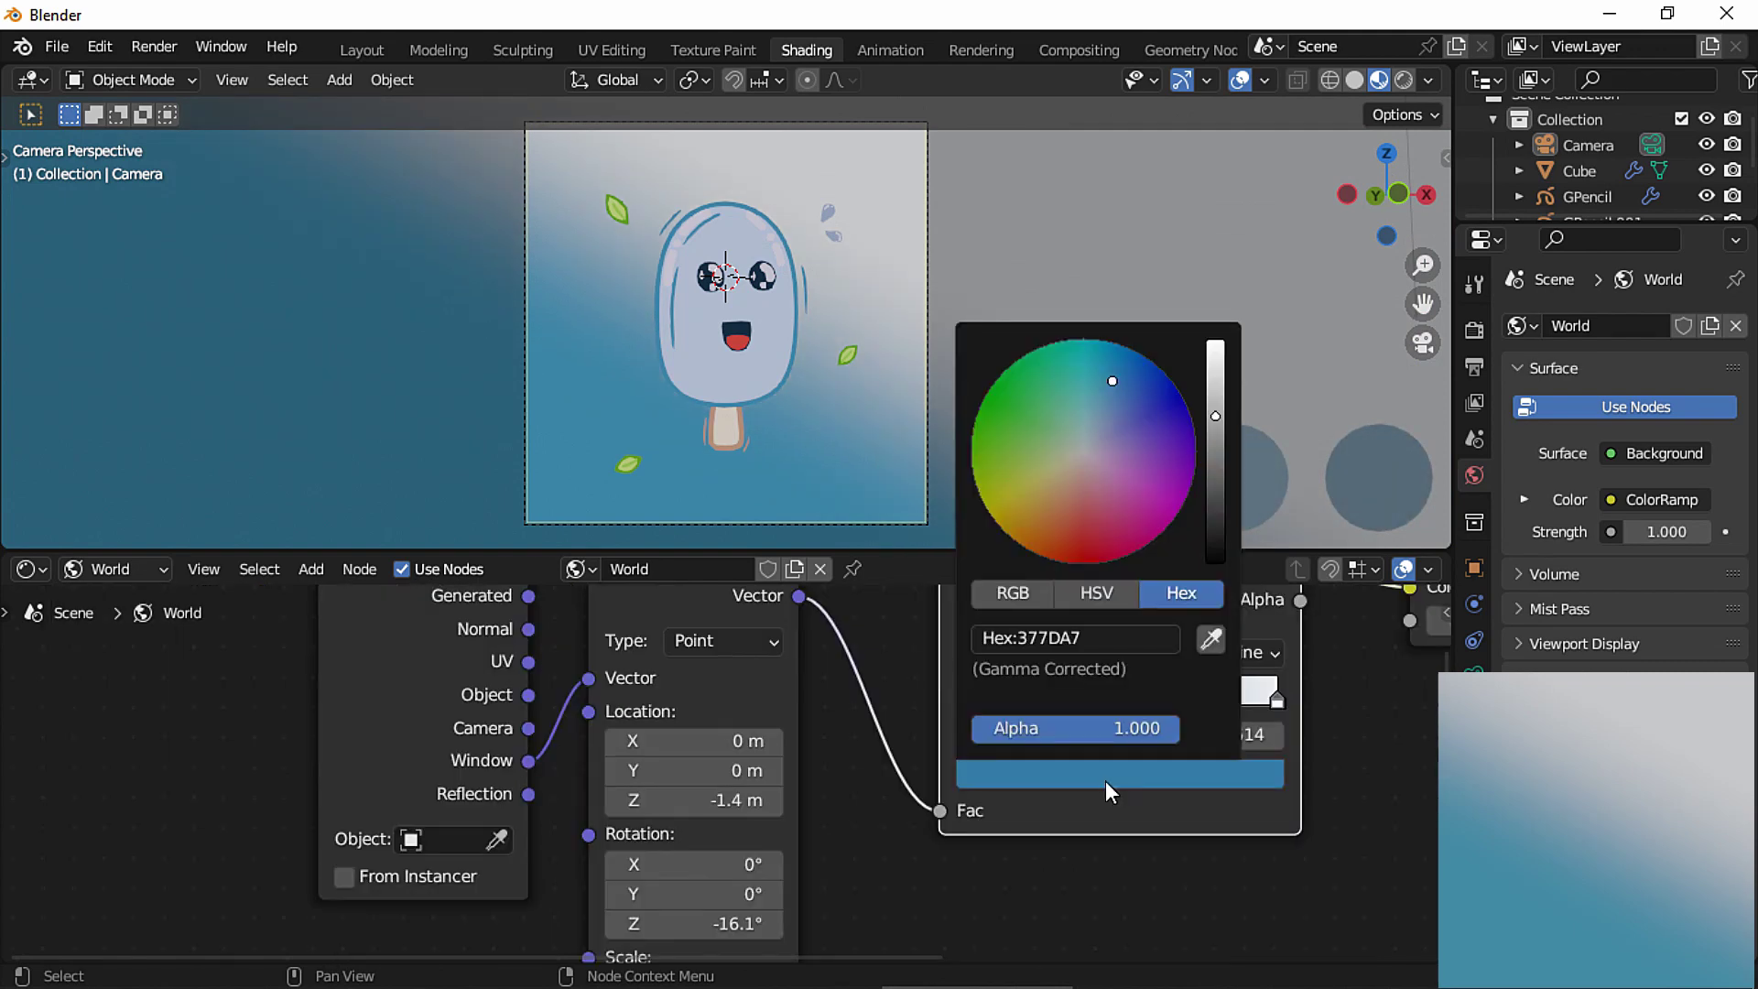
click(1051, 474)
click(1216, 370)
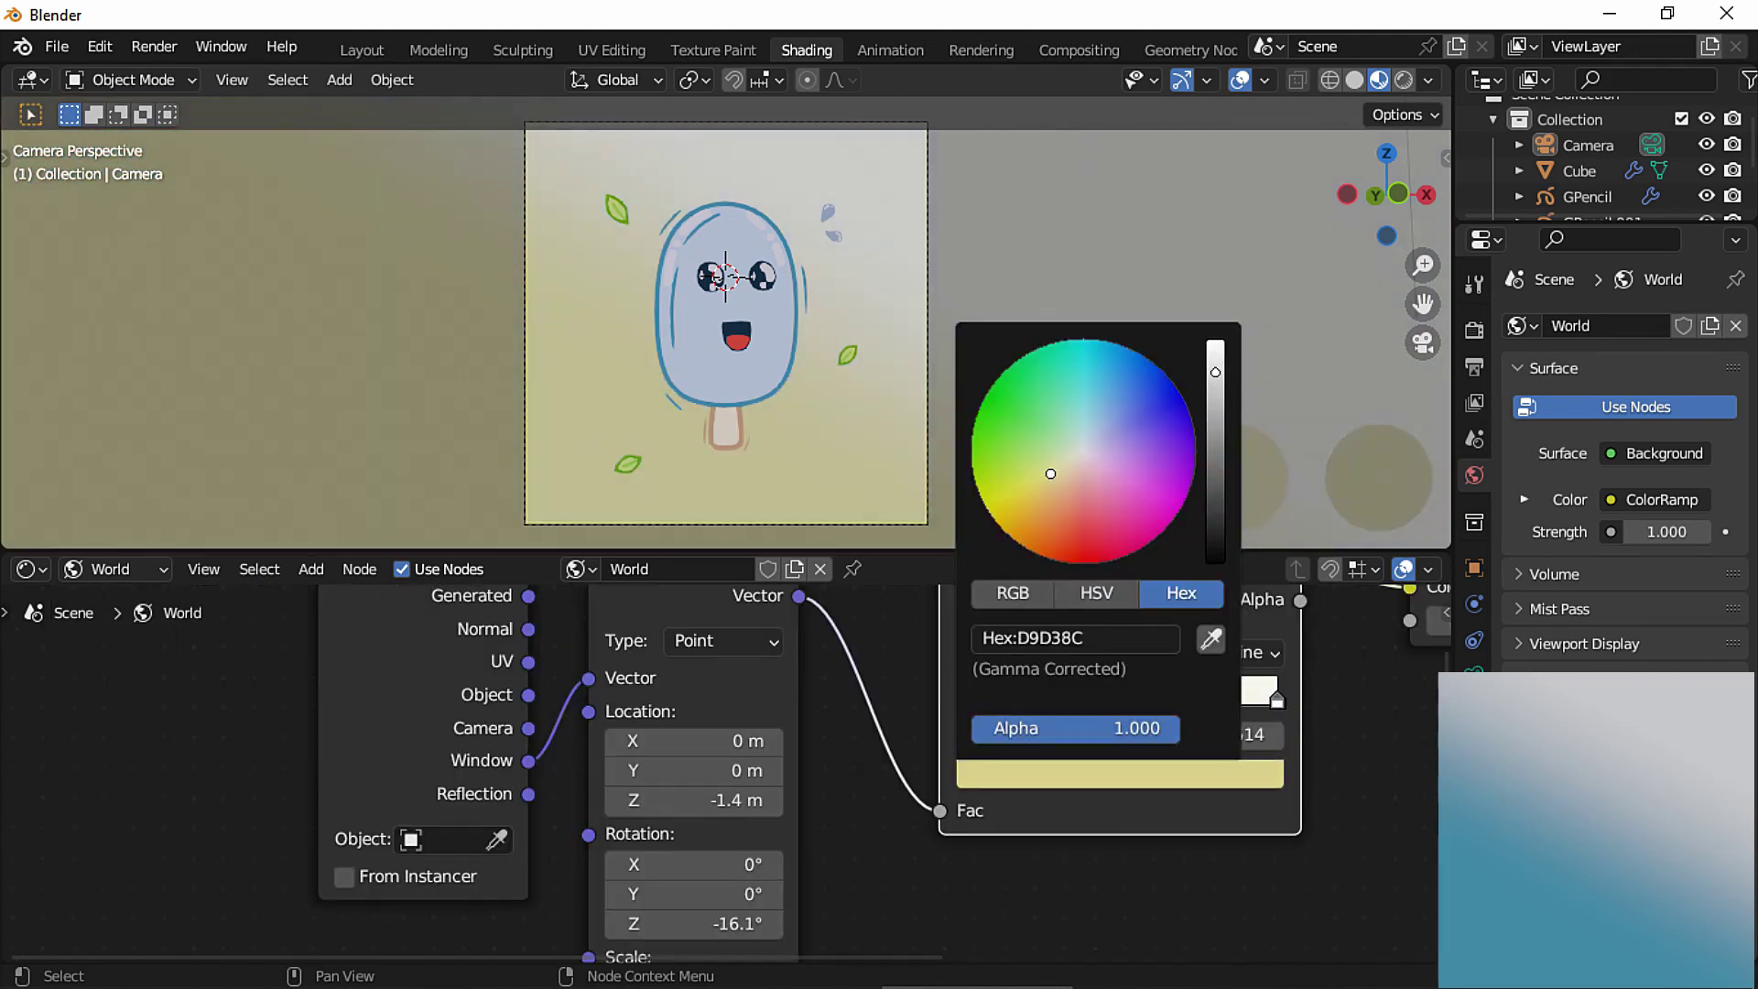
click(1031, 417)
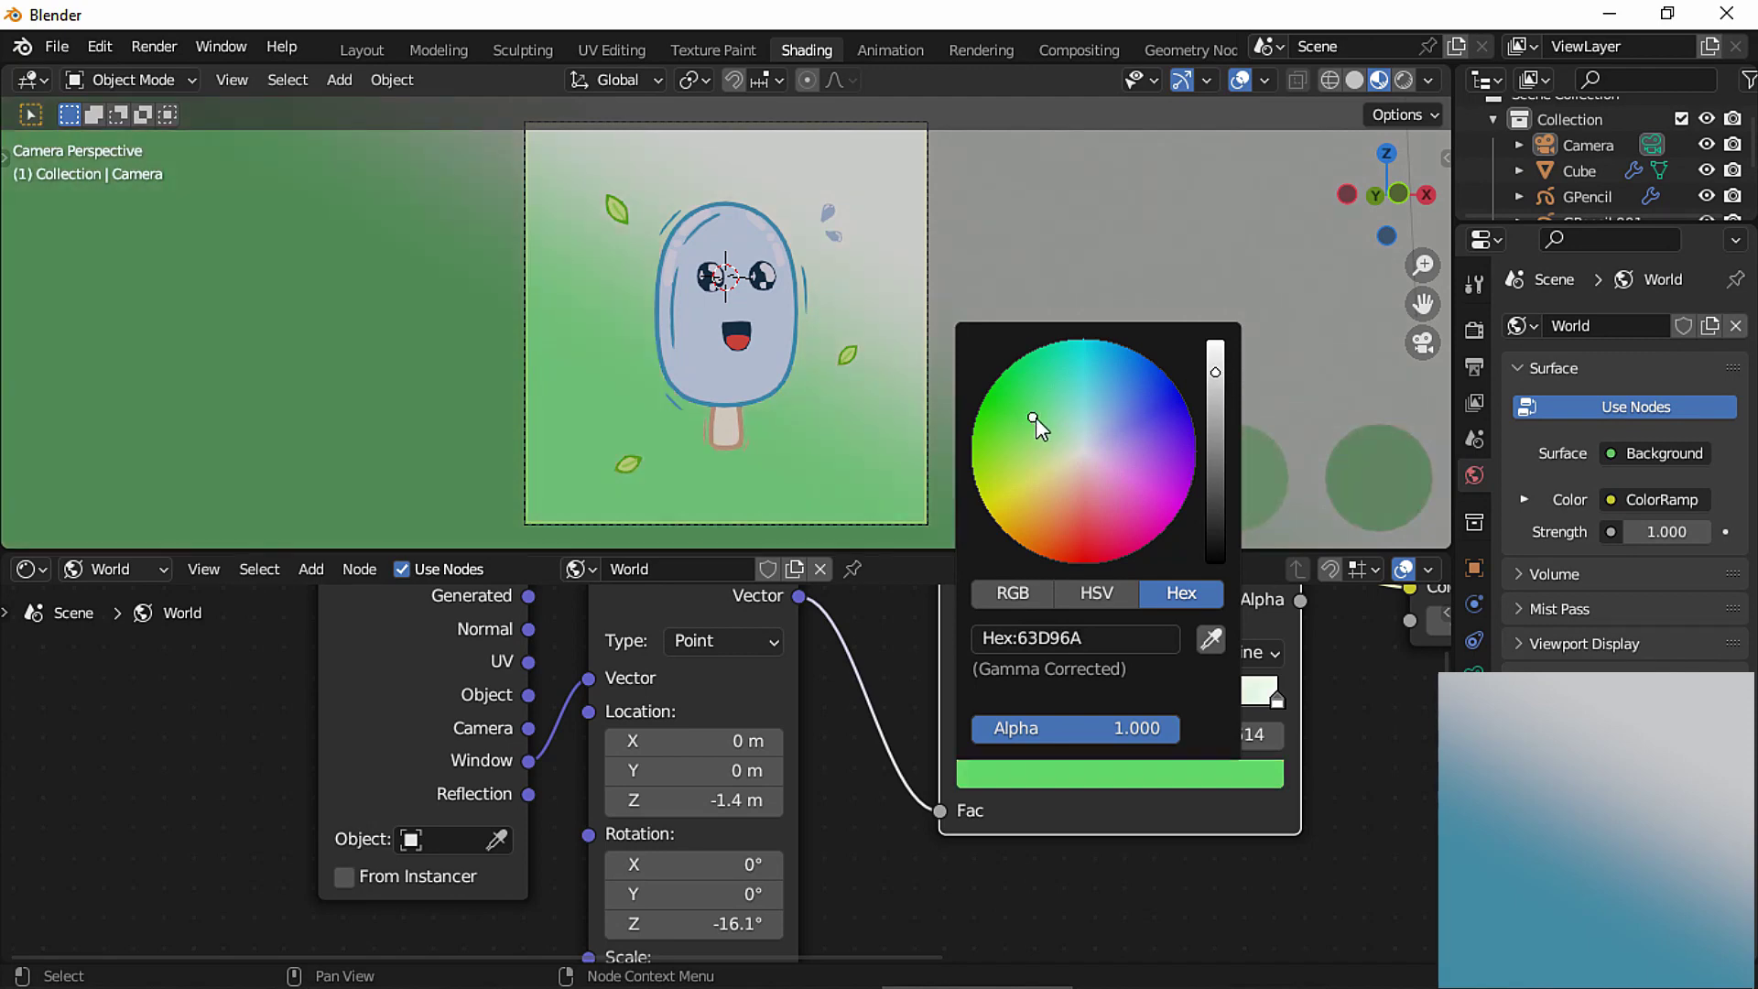
drag(1035, 418, 1114, 396)
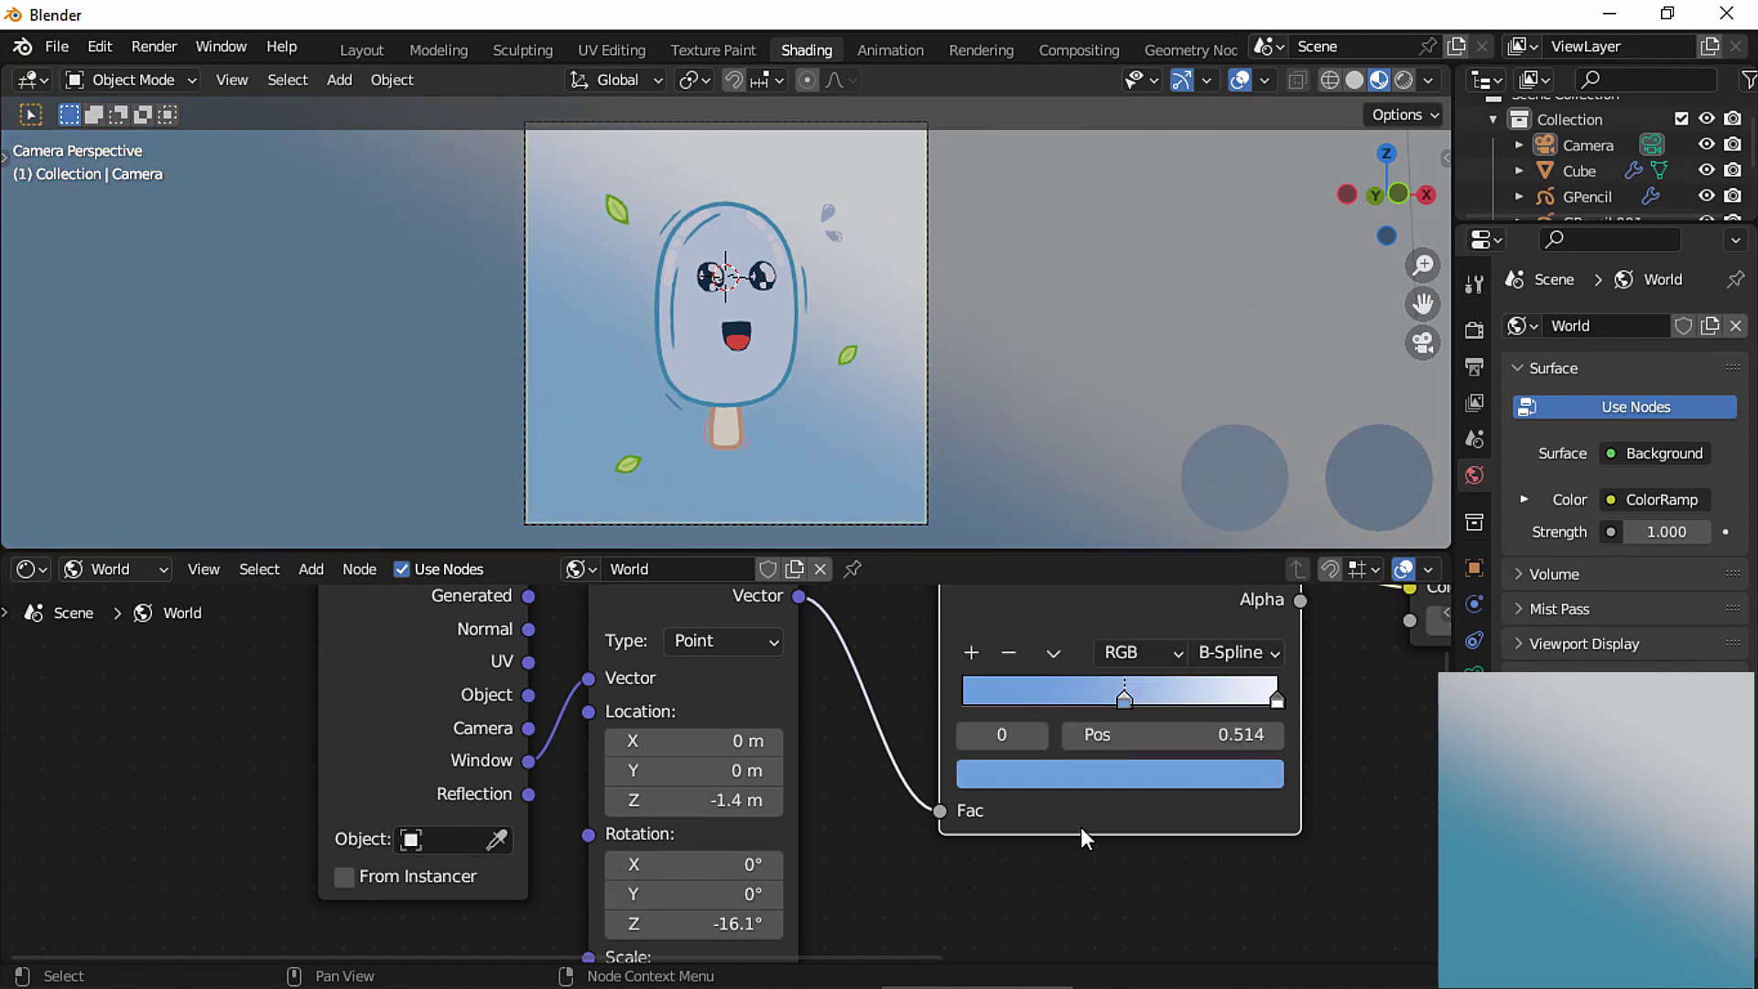
Add a Gradient Texture node on the link between the Mapping and ColorRamp nodes.
key(Home)
key(shift+a)
click(648, 688)
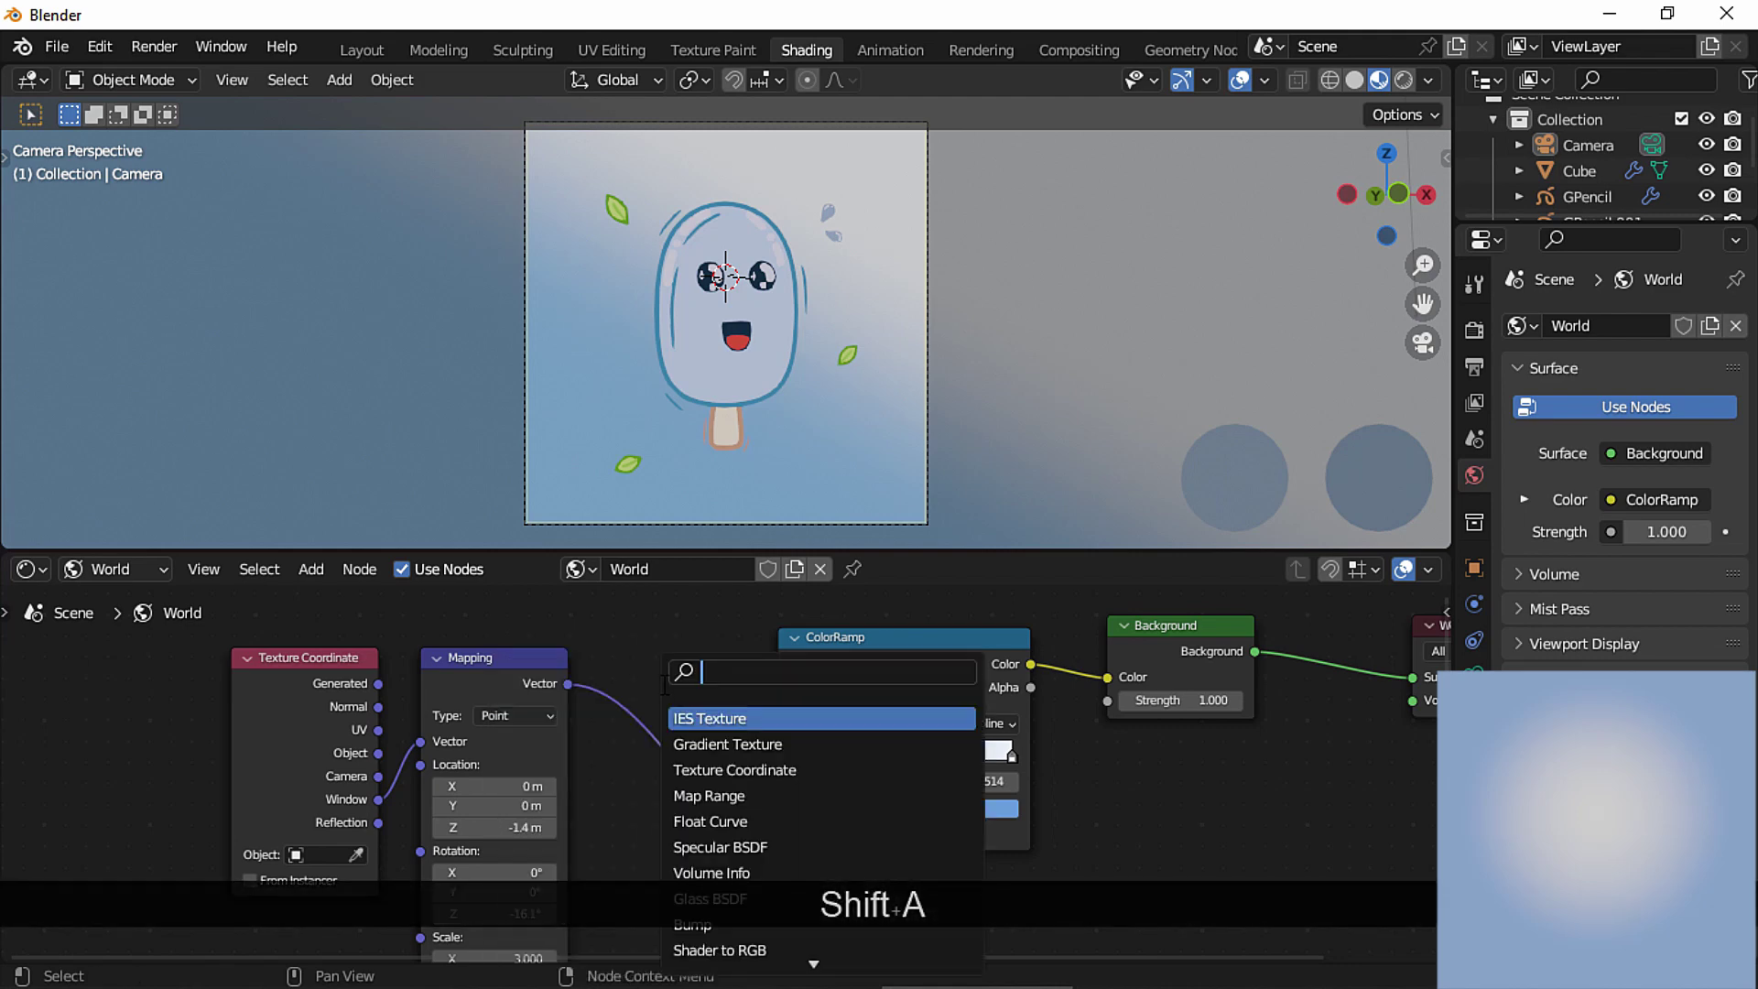
text(grad)
click(739, 717)
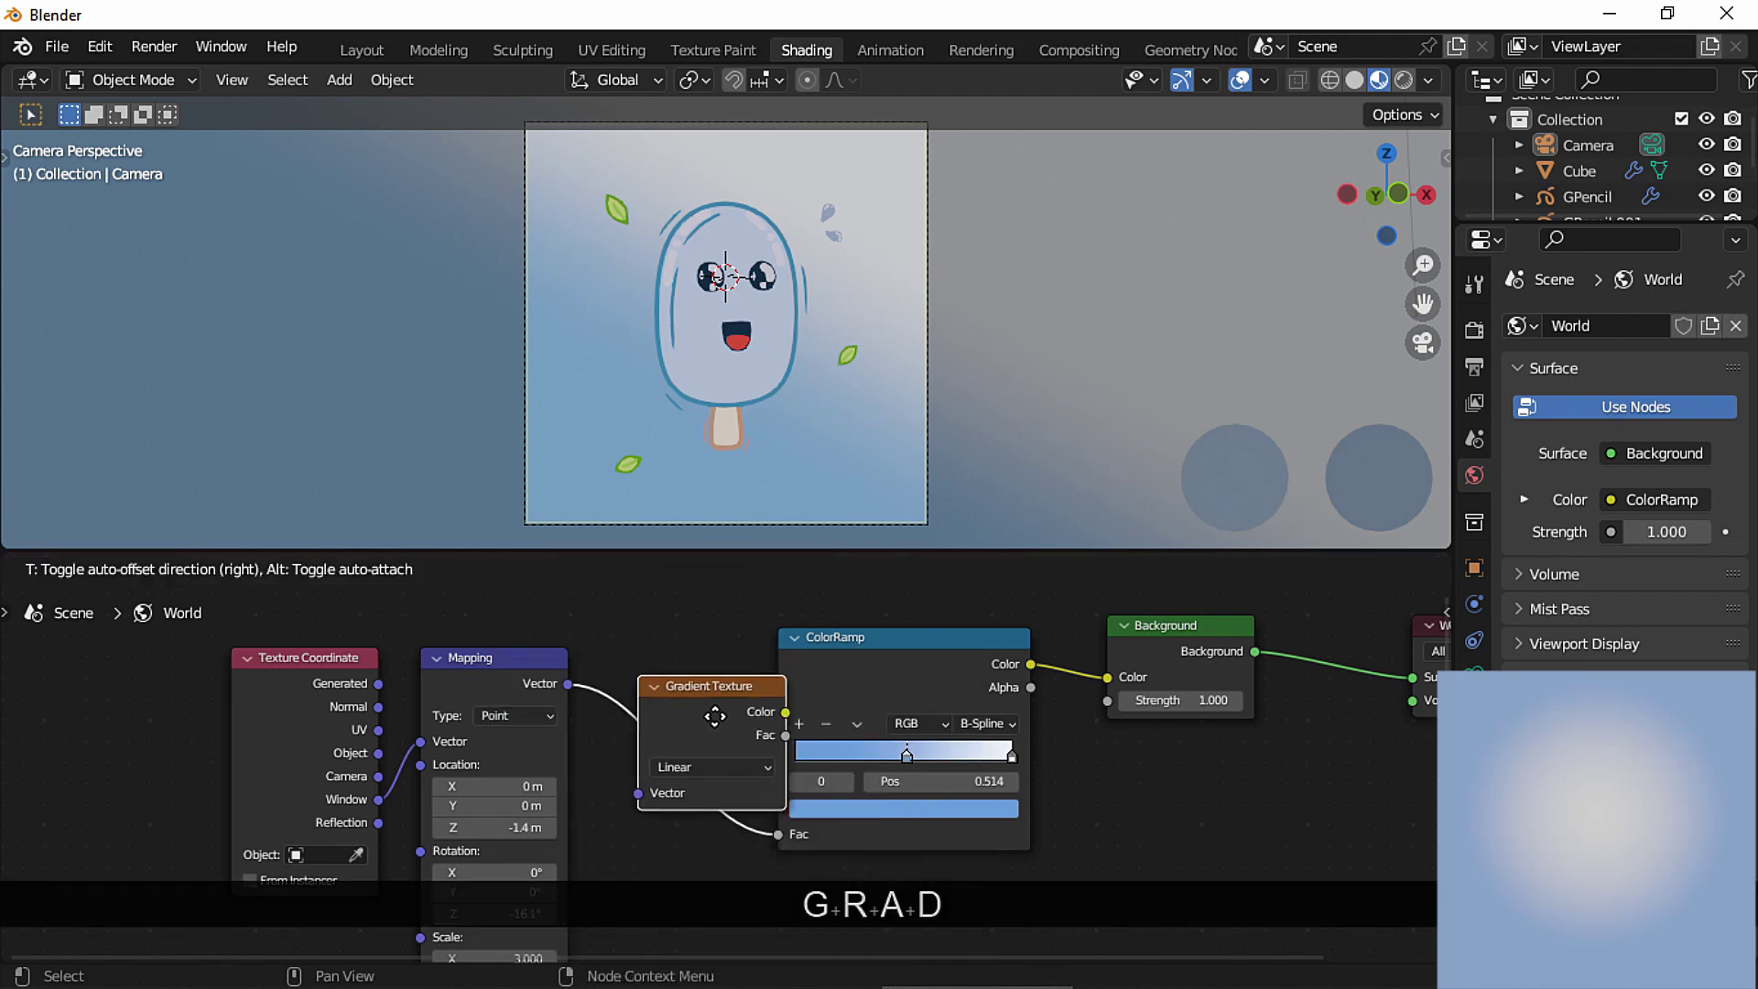
click(711, 723)
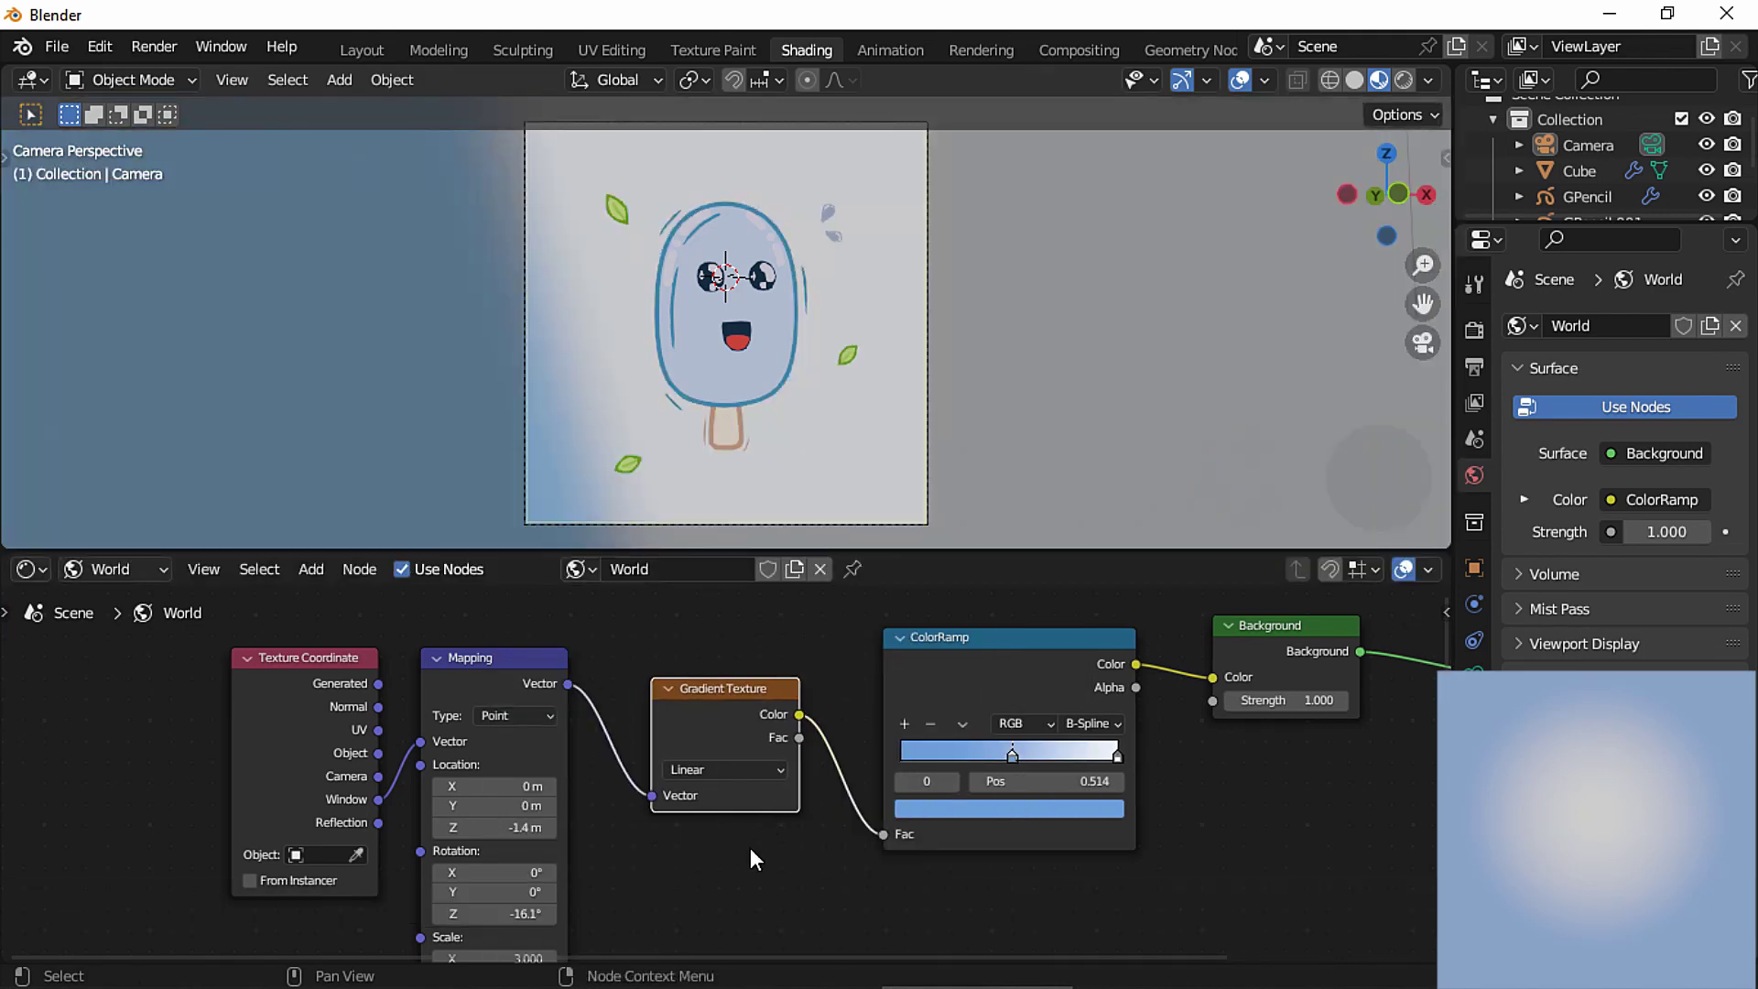
Set the Gradient Texture node's type to Spherical.
ctrl+middle_drag(758, 771, 758, 723)
click(760, 767)
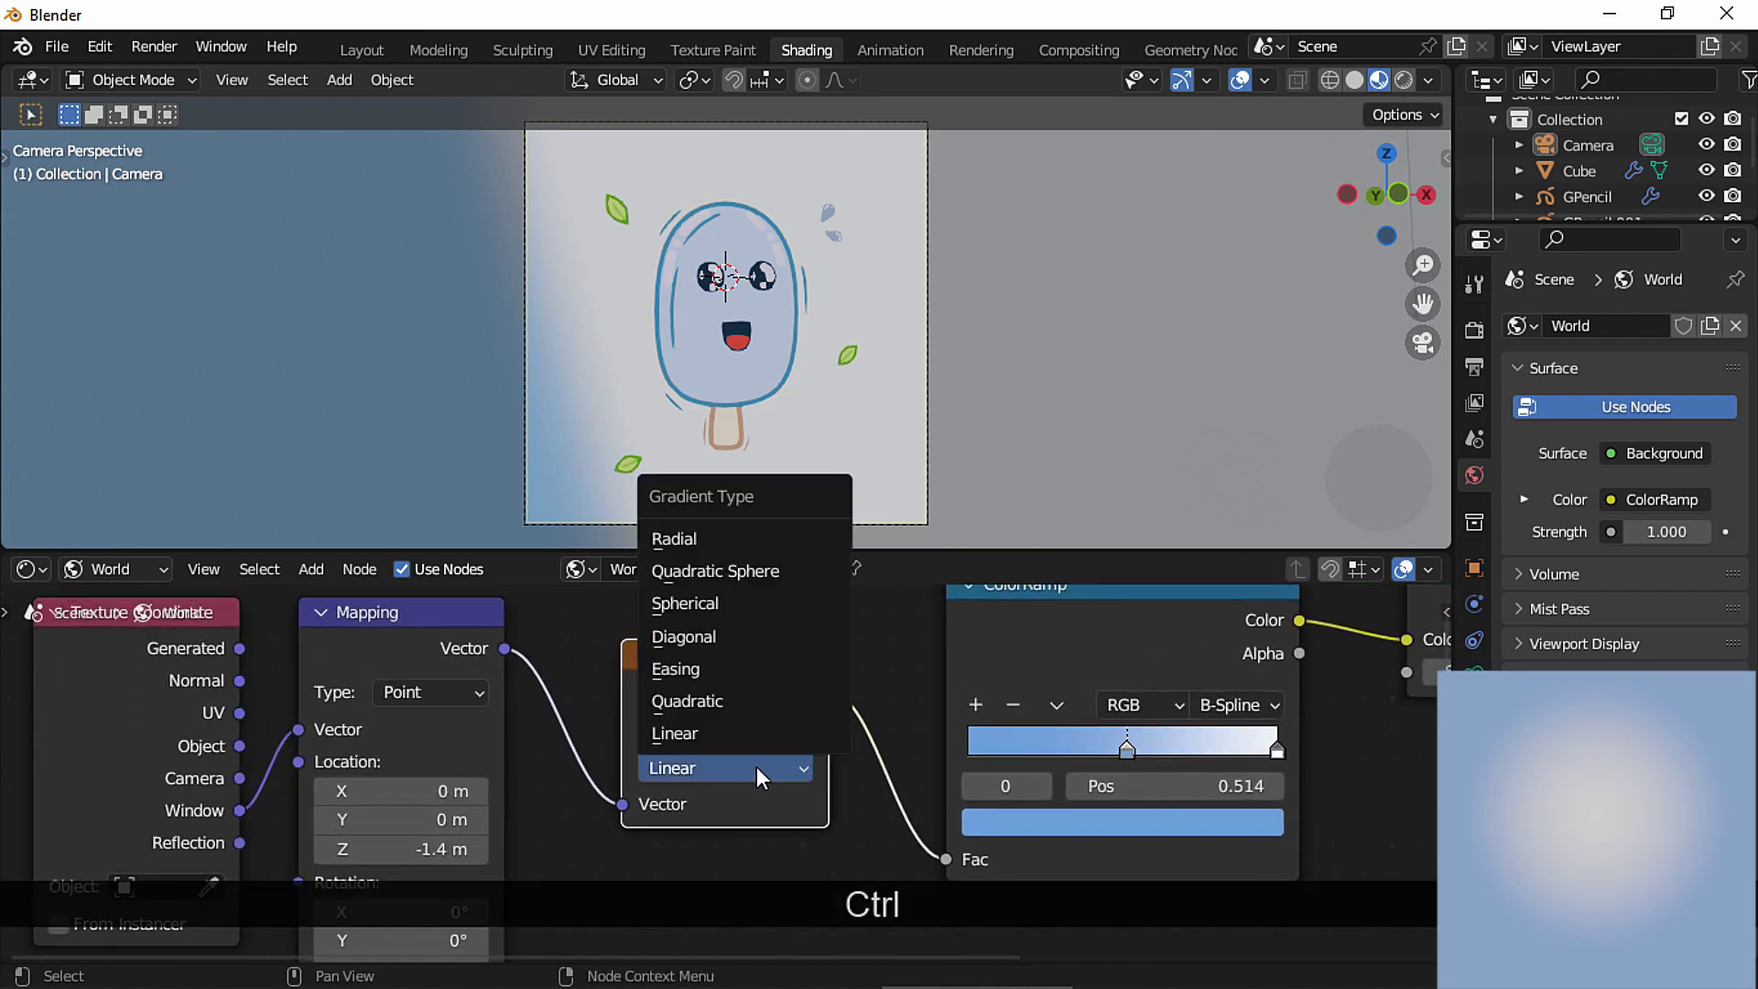
click(732, 602)
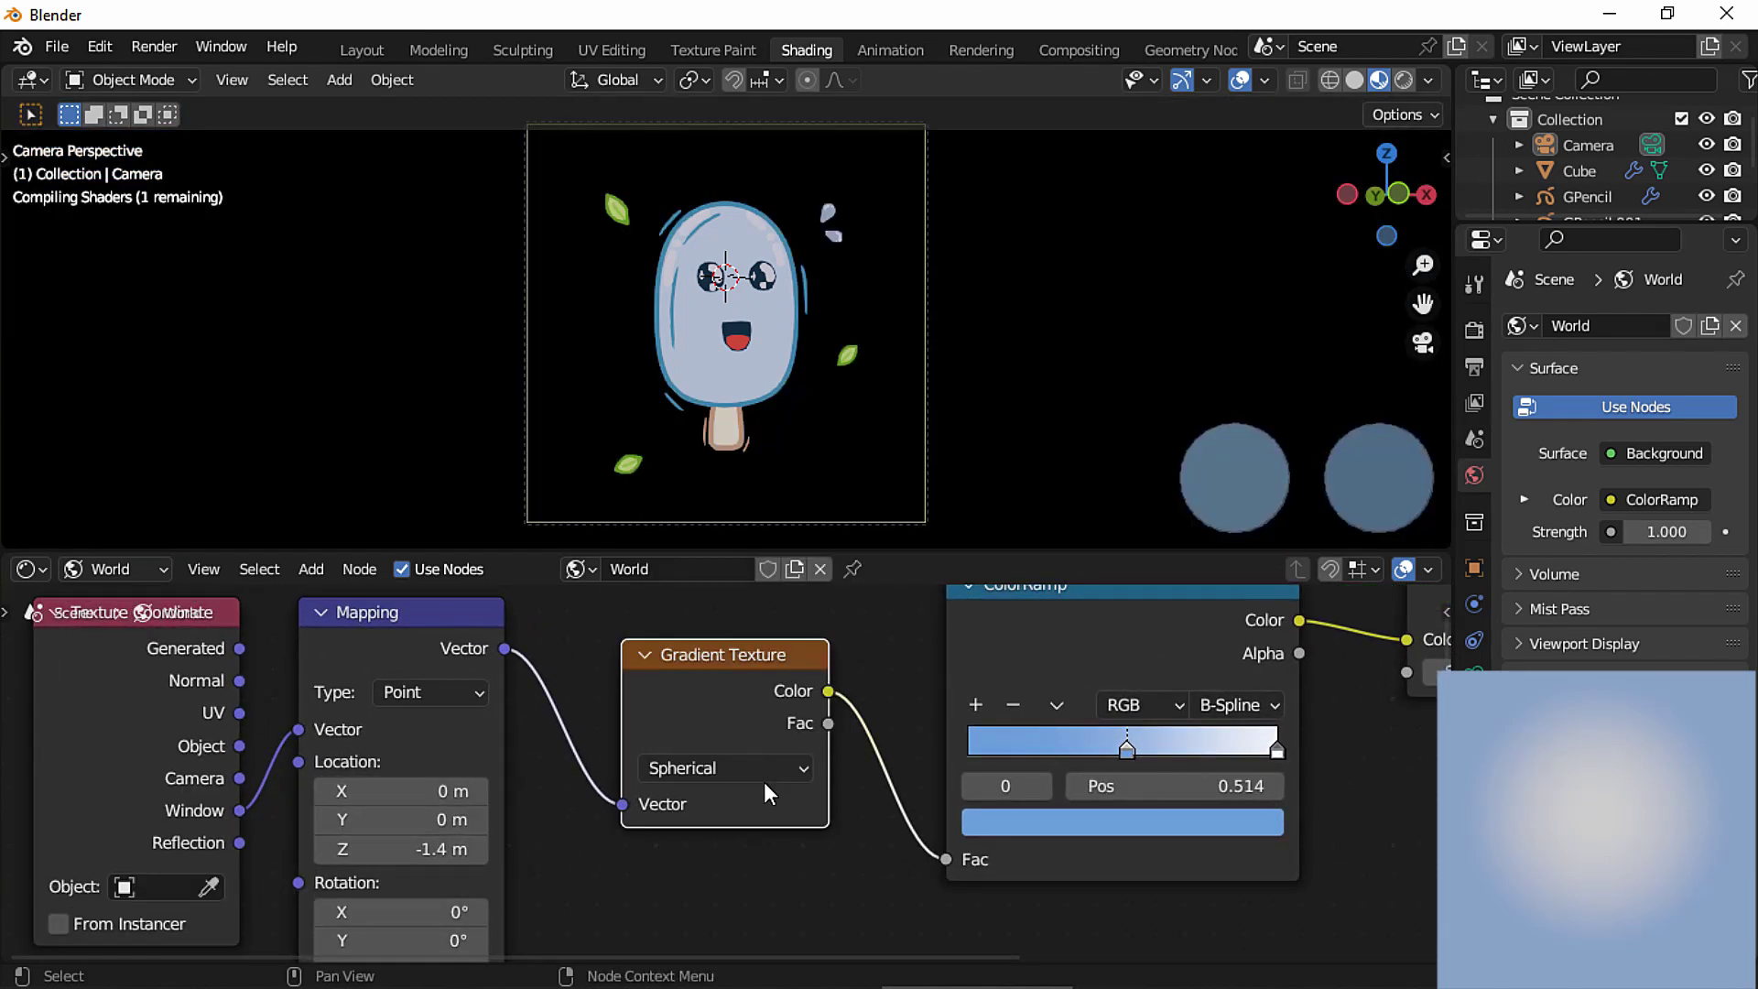
Reset the Mapping node's location, rotation and scale to their default values.
ctrl+middle_drag(601, 816, 567, 888)
middle_drag(575, 824, 600, 762)
click(557, 687)
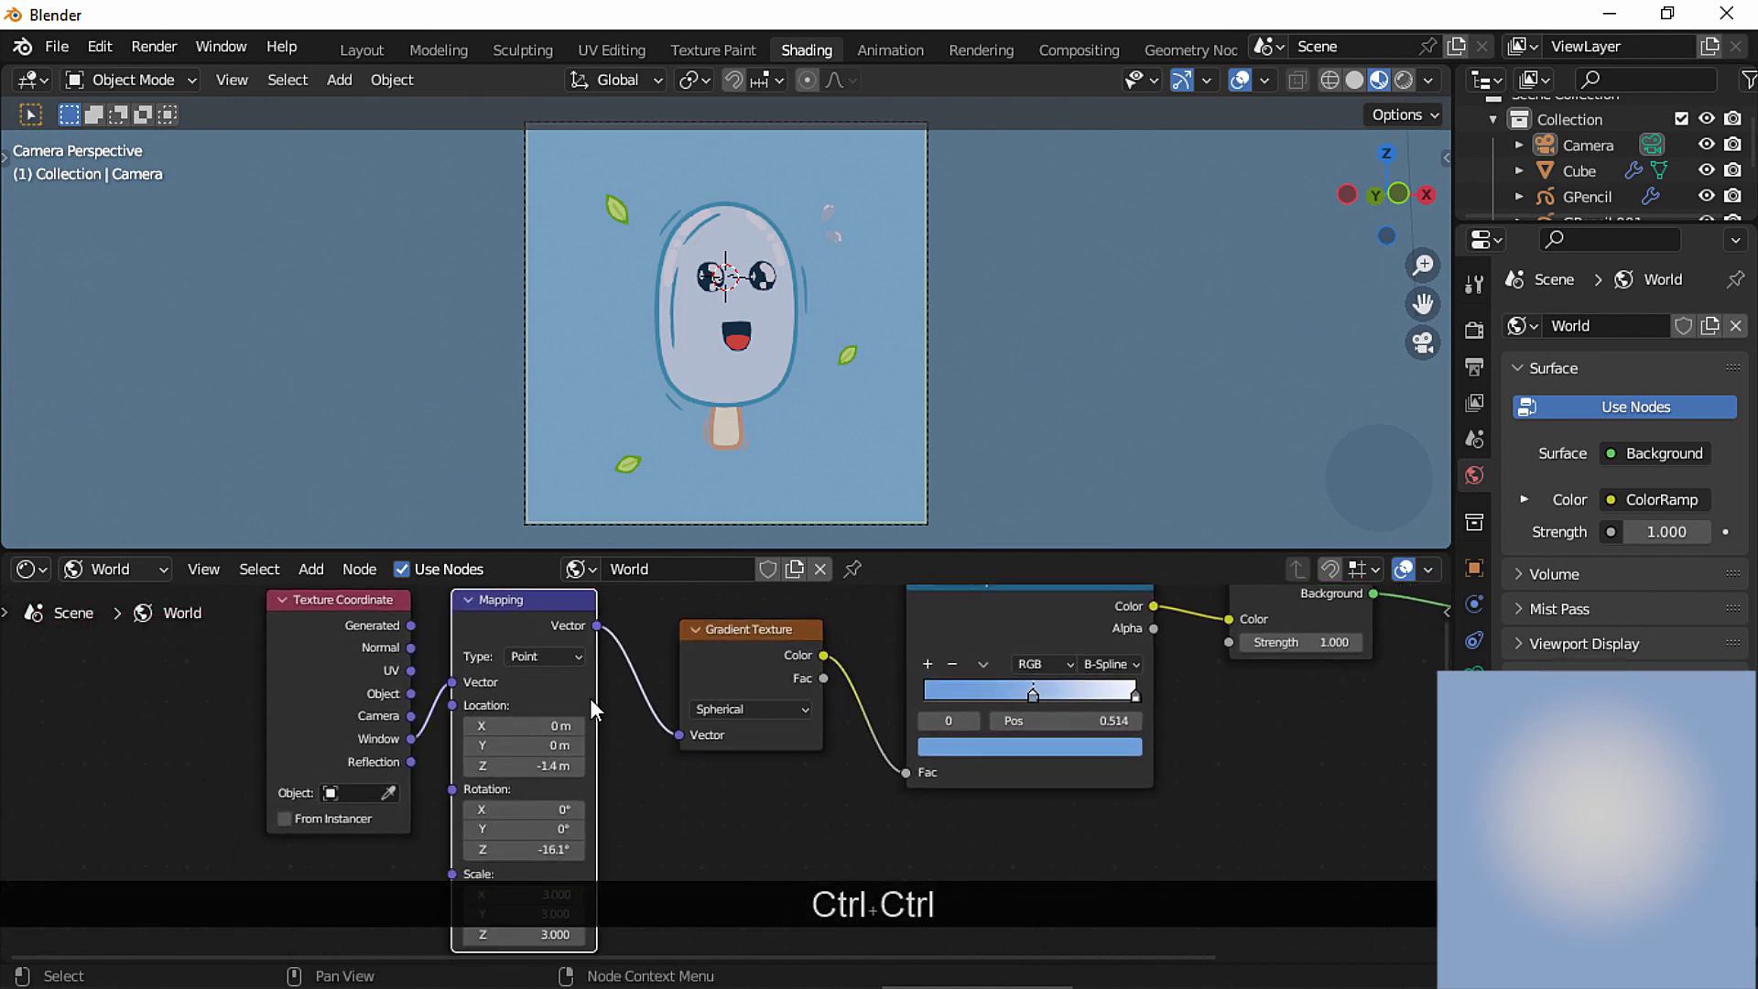
key(BackSpace)
Set the Mapping node's Location X and Y to -0.4 m each to shift the spherical gradient towards the popsicle.
middle_drag(643, 871, 810, 717)
click(479, 692)
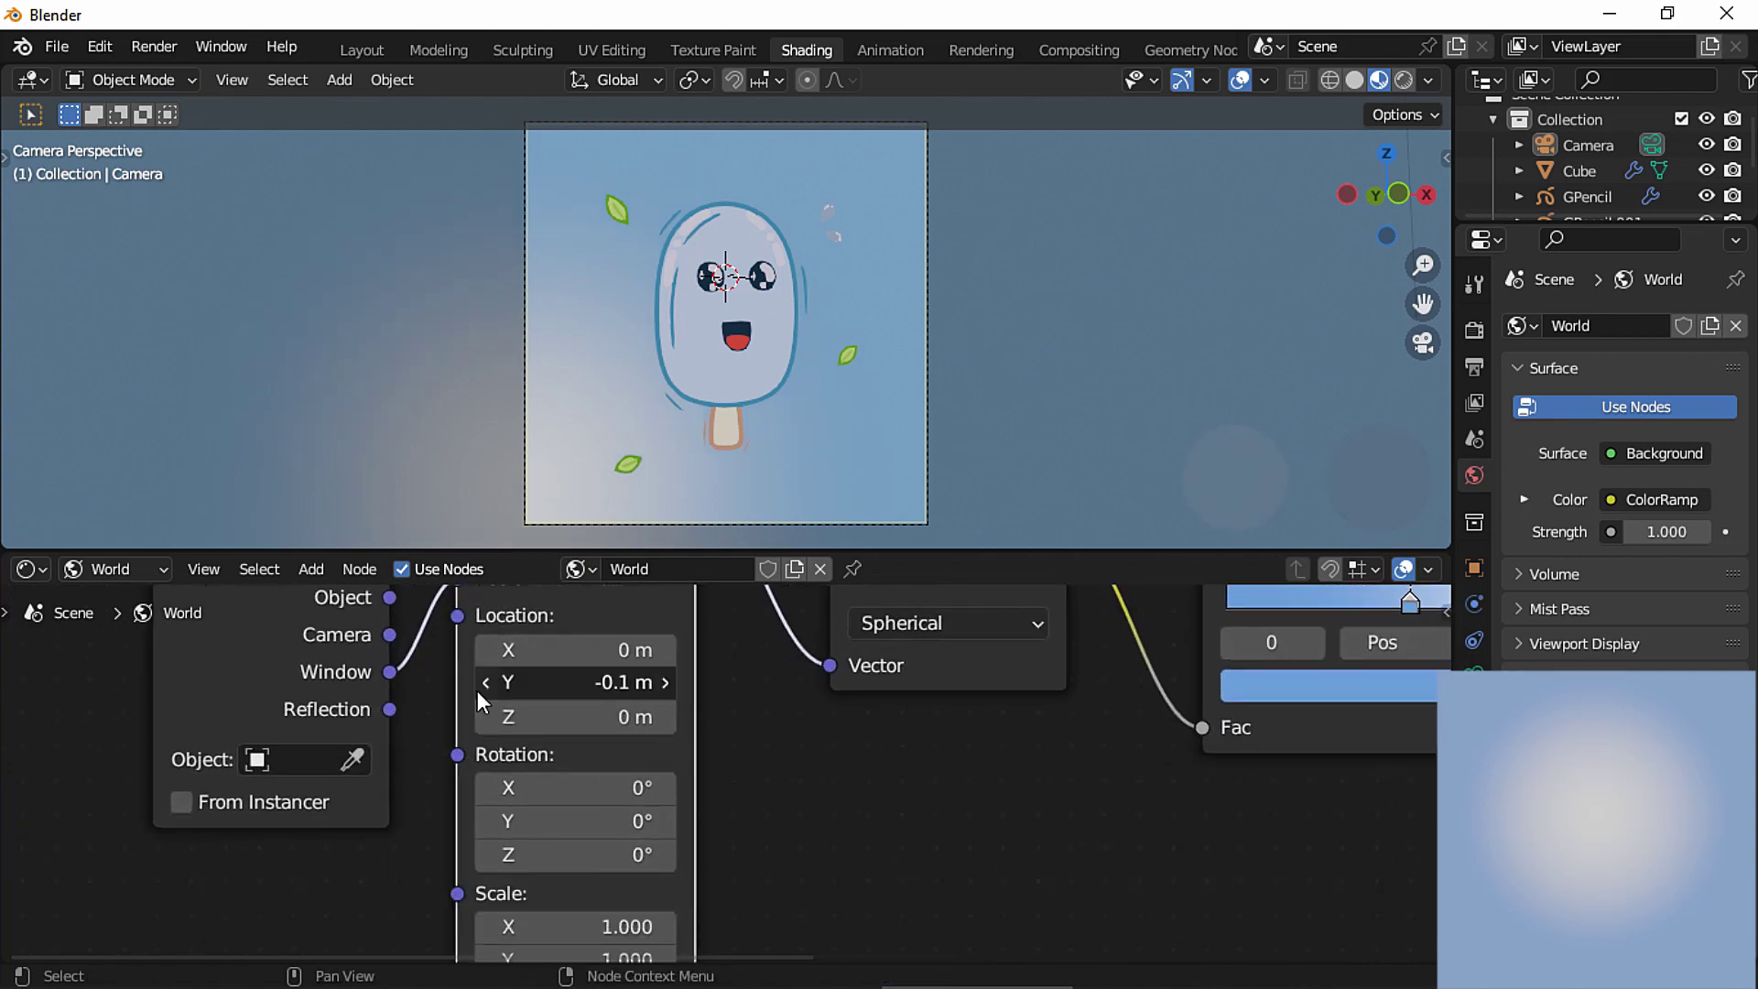
click(477, 693)
click(477, 693)
click(476, 693)
click(486, 651)
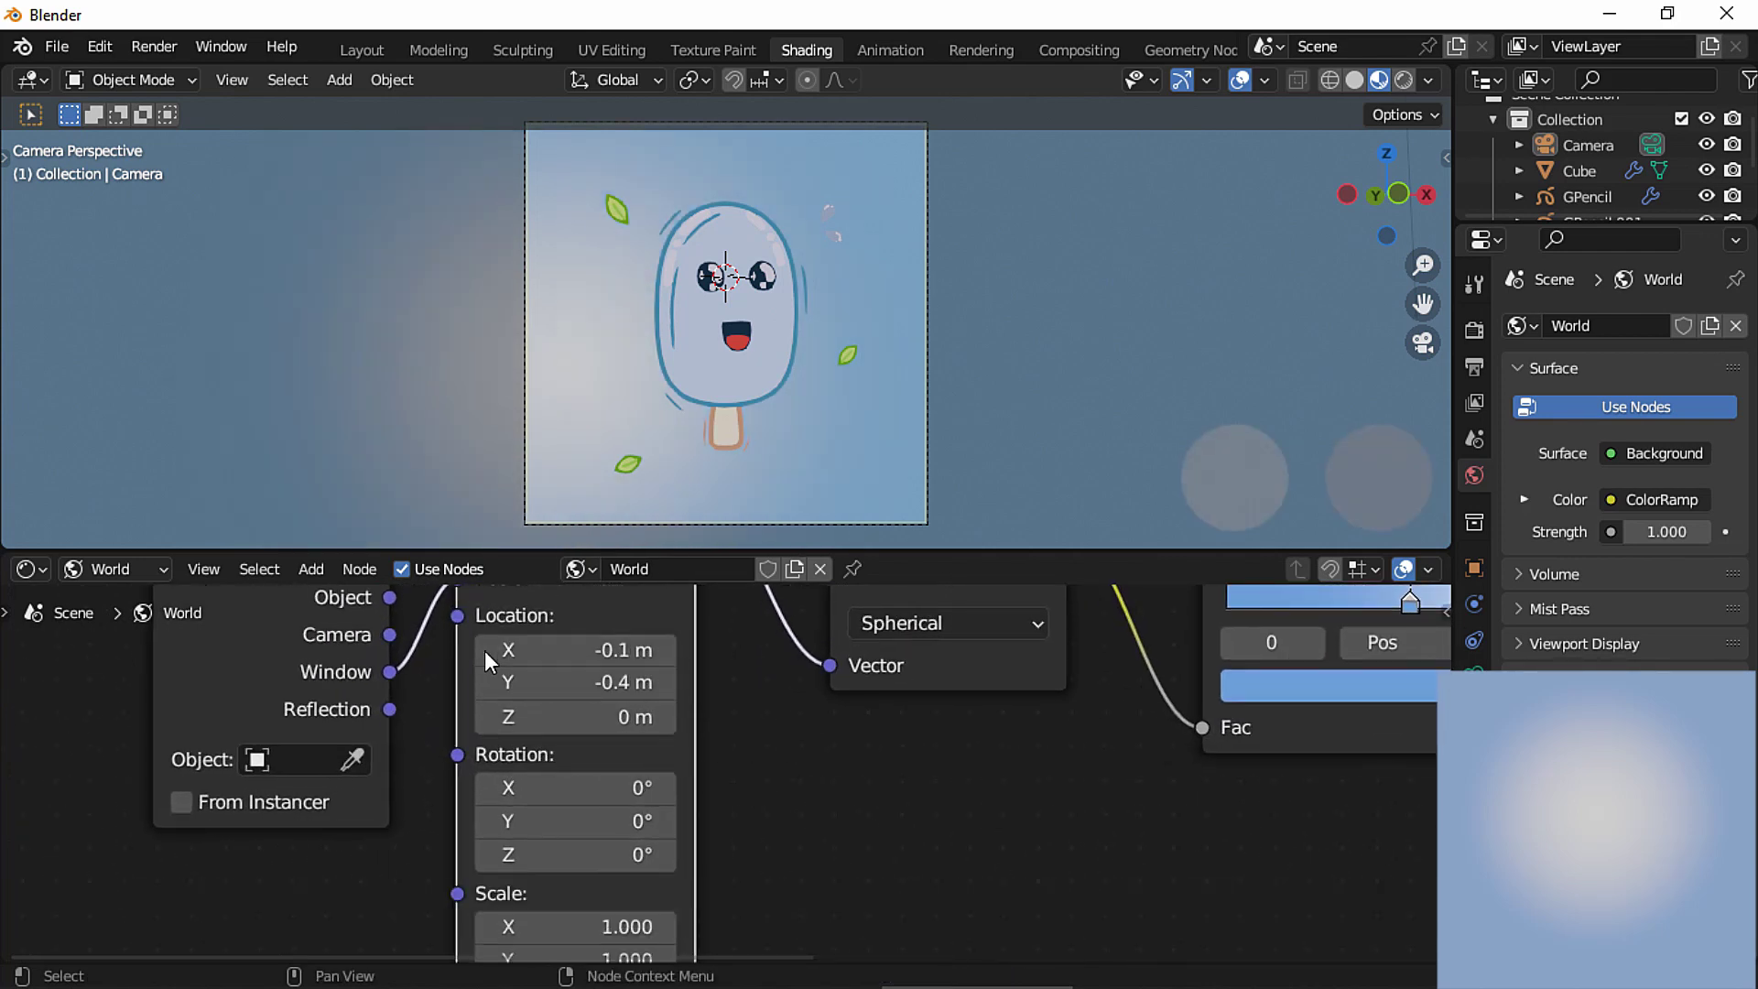
click(485, 650)
click(483, 650)
click(480, 650)
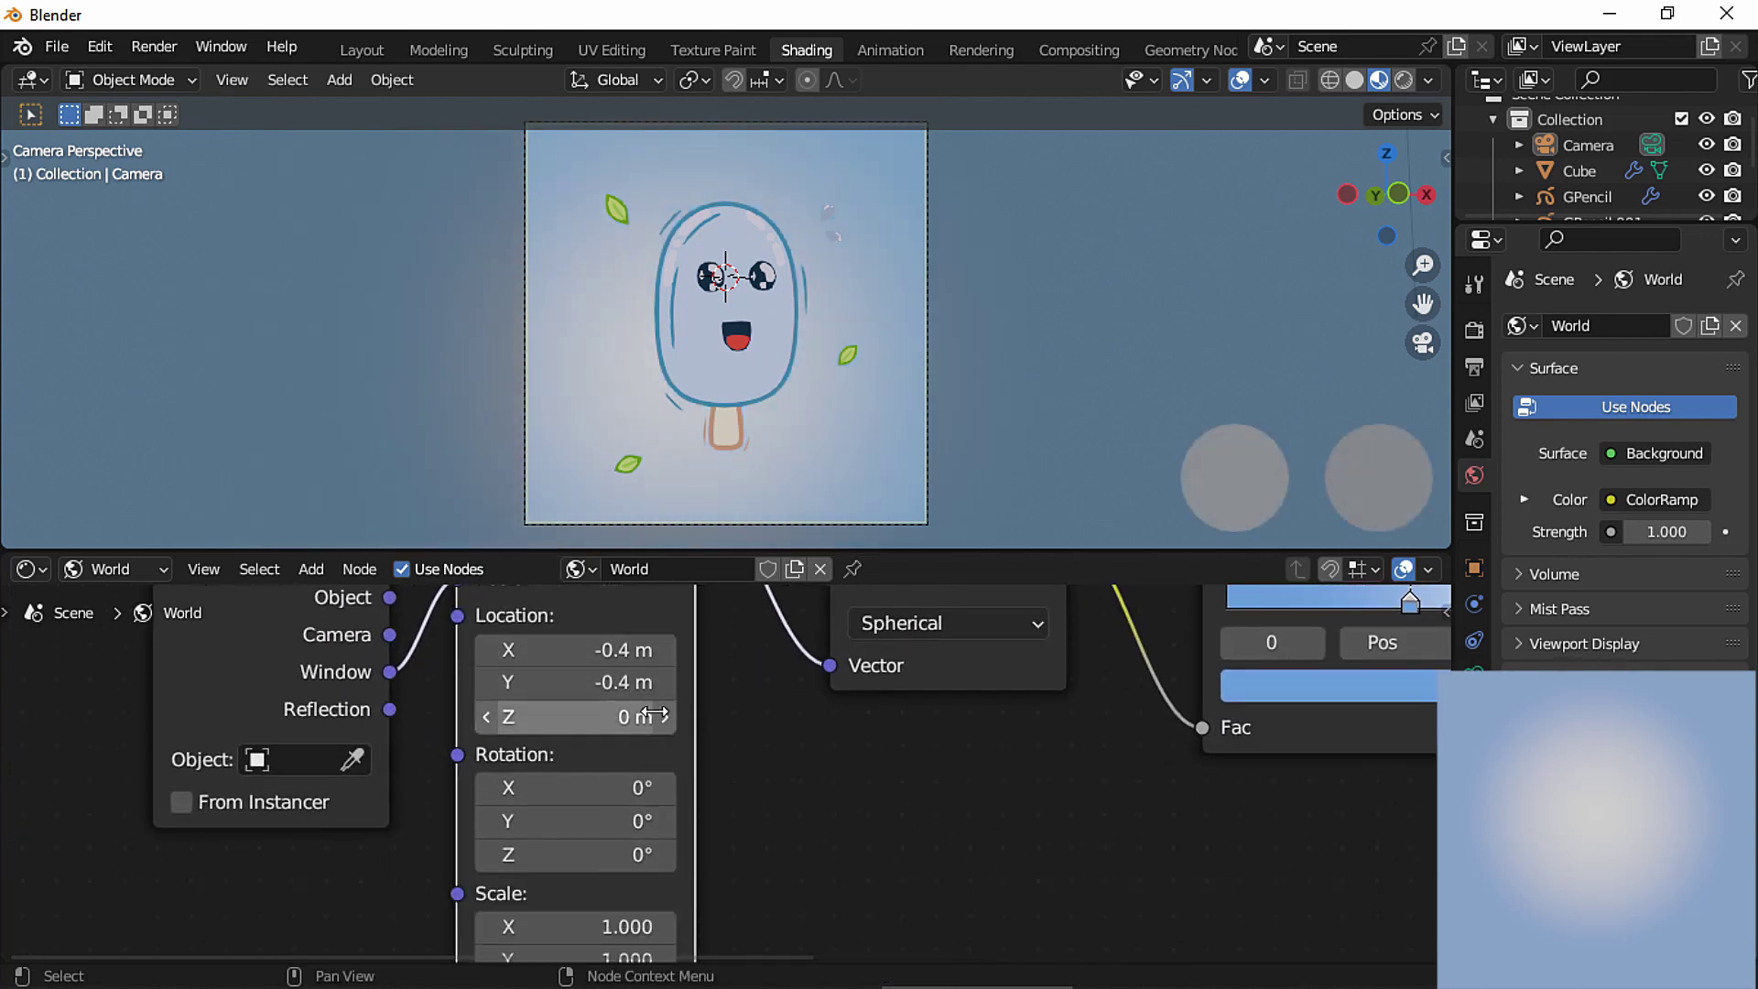
Set the ColorRamp interpolation to Ease and move the blue stop to a position of about 0.555.
middle_drag(1280, 717, 818, 856)
click(1073, 688)
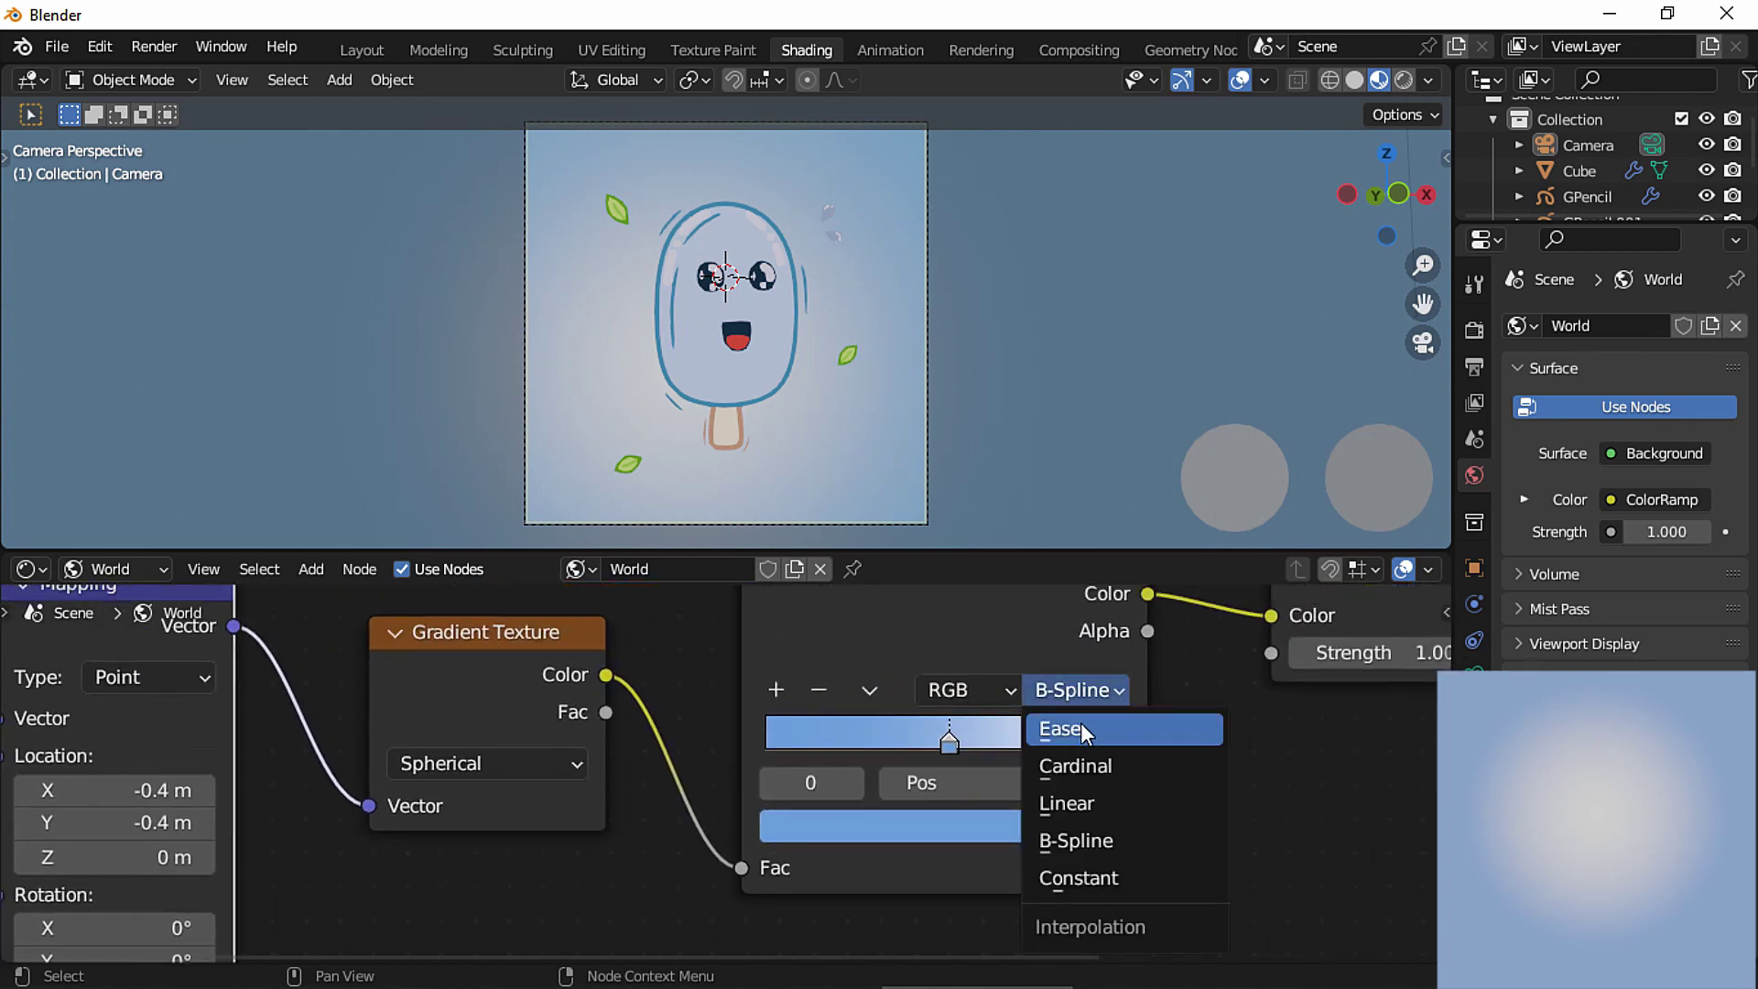
click(1081, 730)
drag(949, 739, 989, 753)
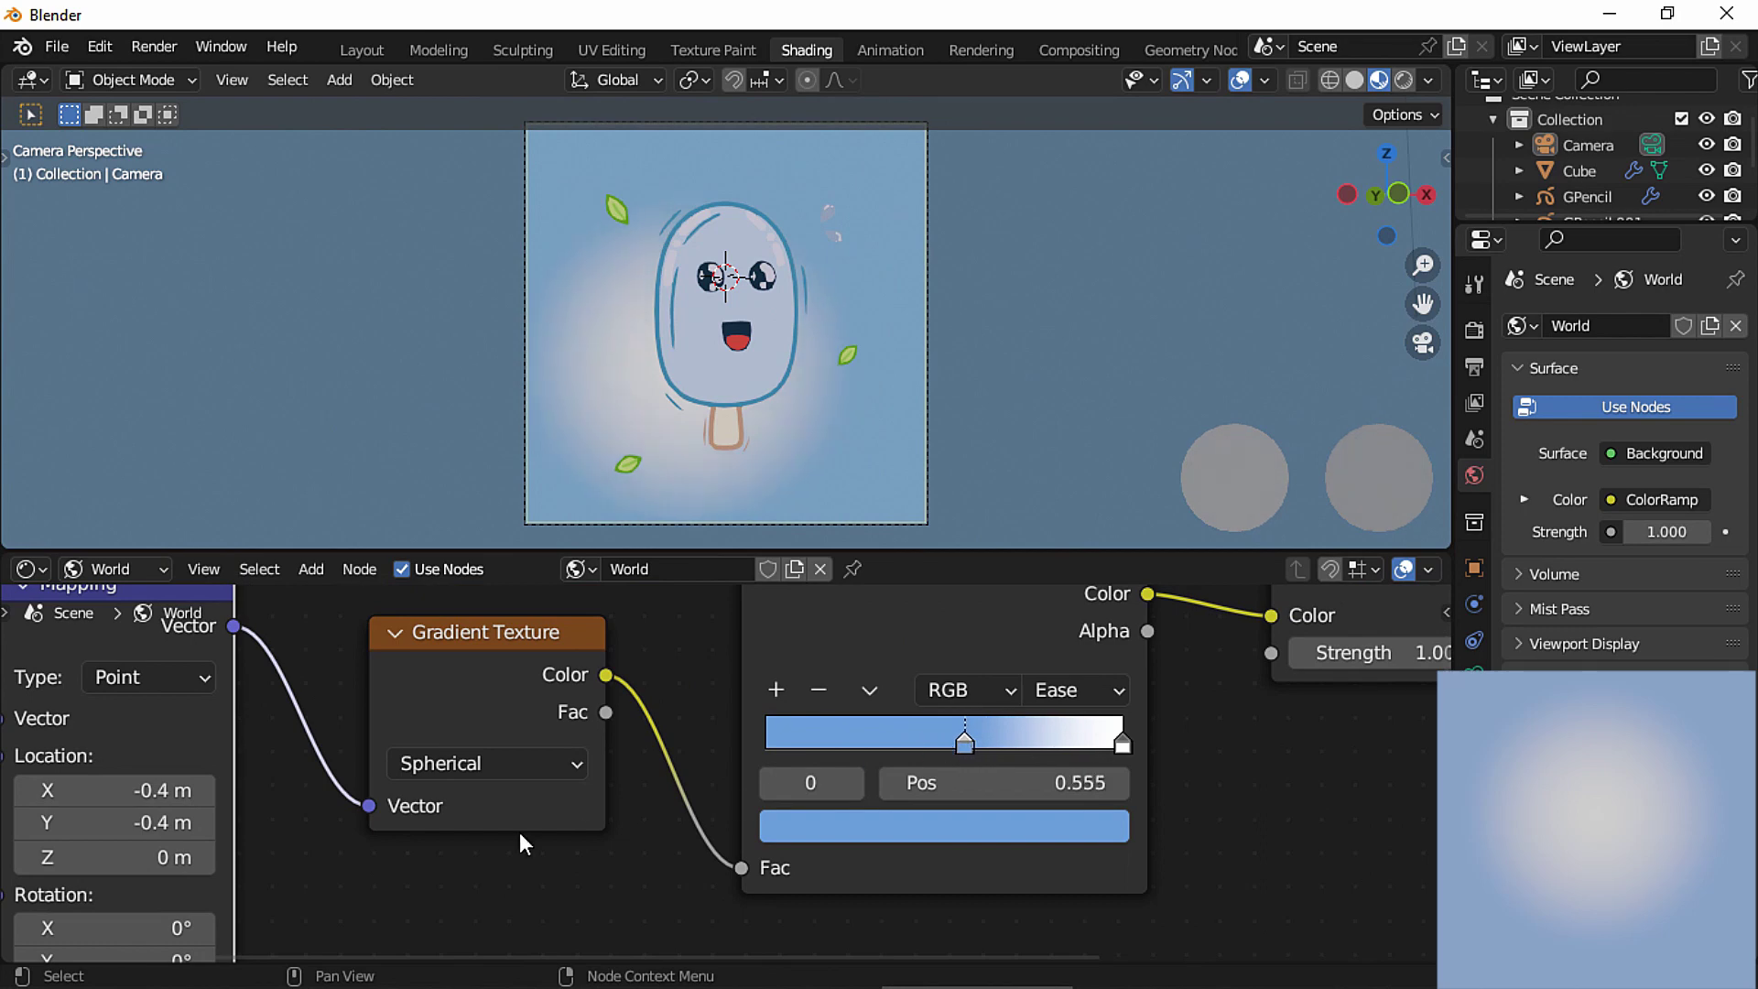
Centre the glow by setting the Mapping node's Location X and Y to -0.5 m.
middle_drag(266, 863, 647, 816)
click(407, 742)
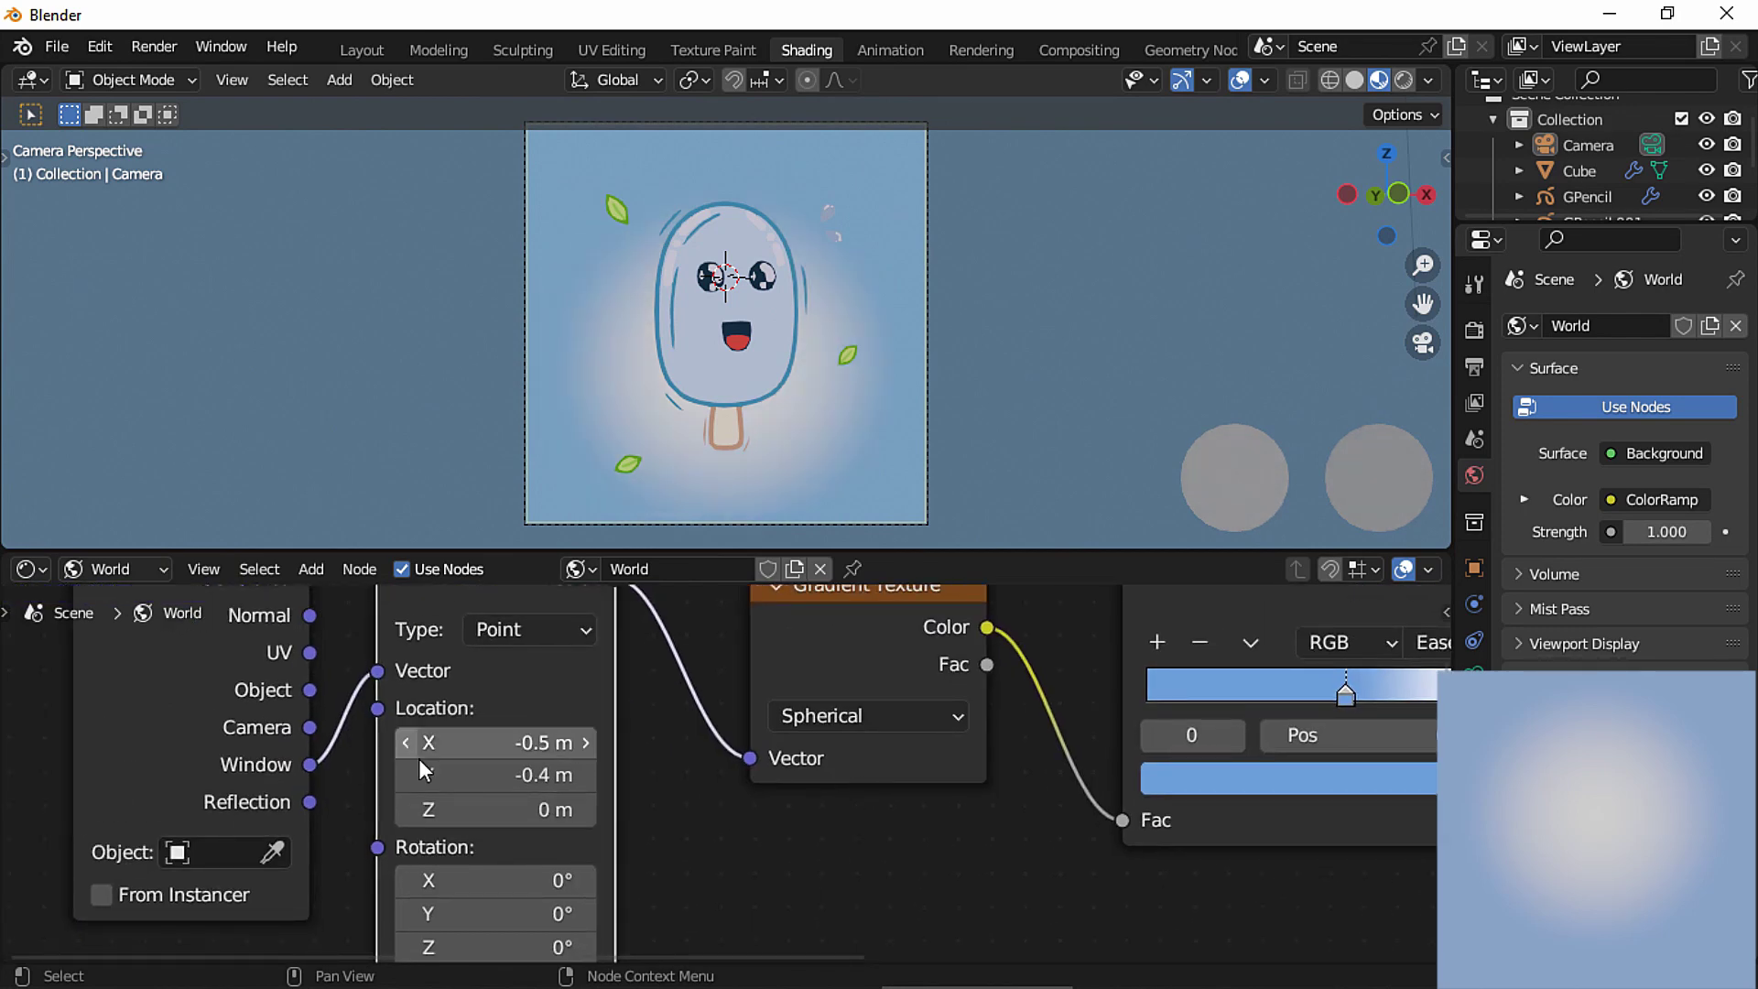
click(407, 774)
Move the blue ColorRamp stop to a position of about 0.632 and brighten its colour to a lighter blue.
middle_drag(1190, 752, 934, 732)
drag(1090, 676, 1124, 668)
click(1136, 765)
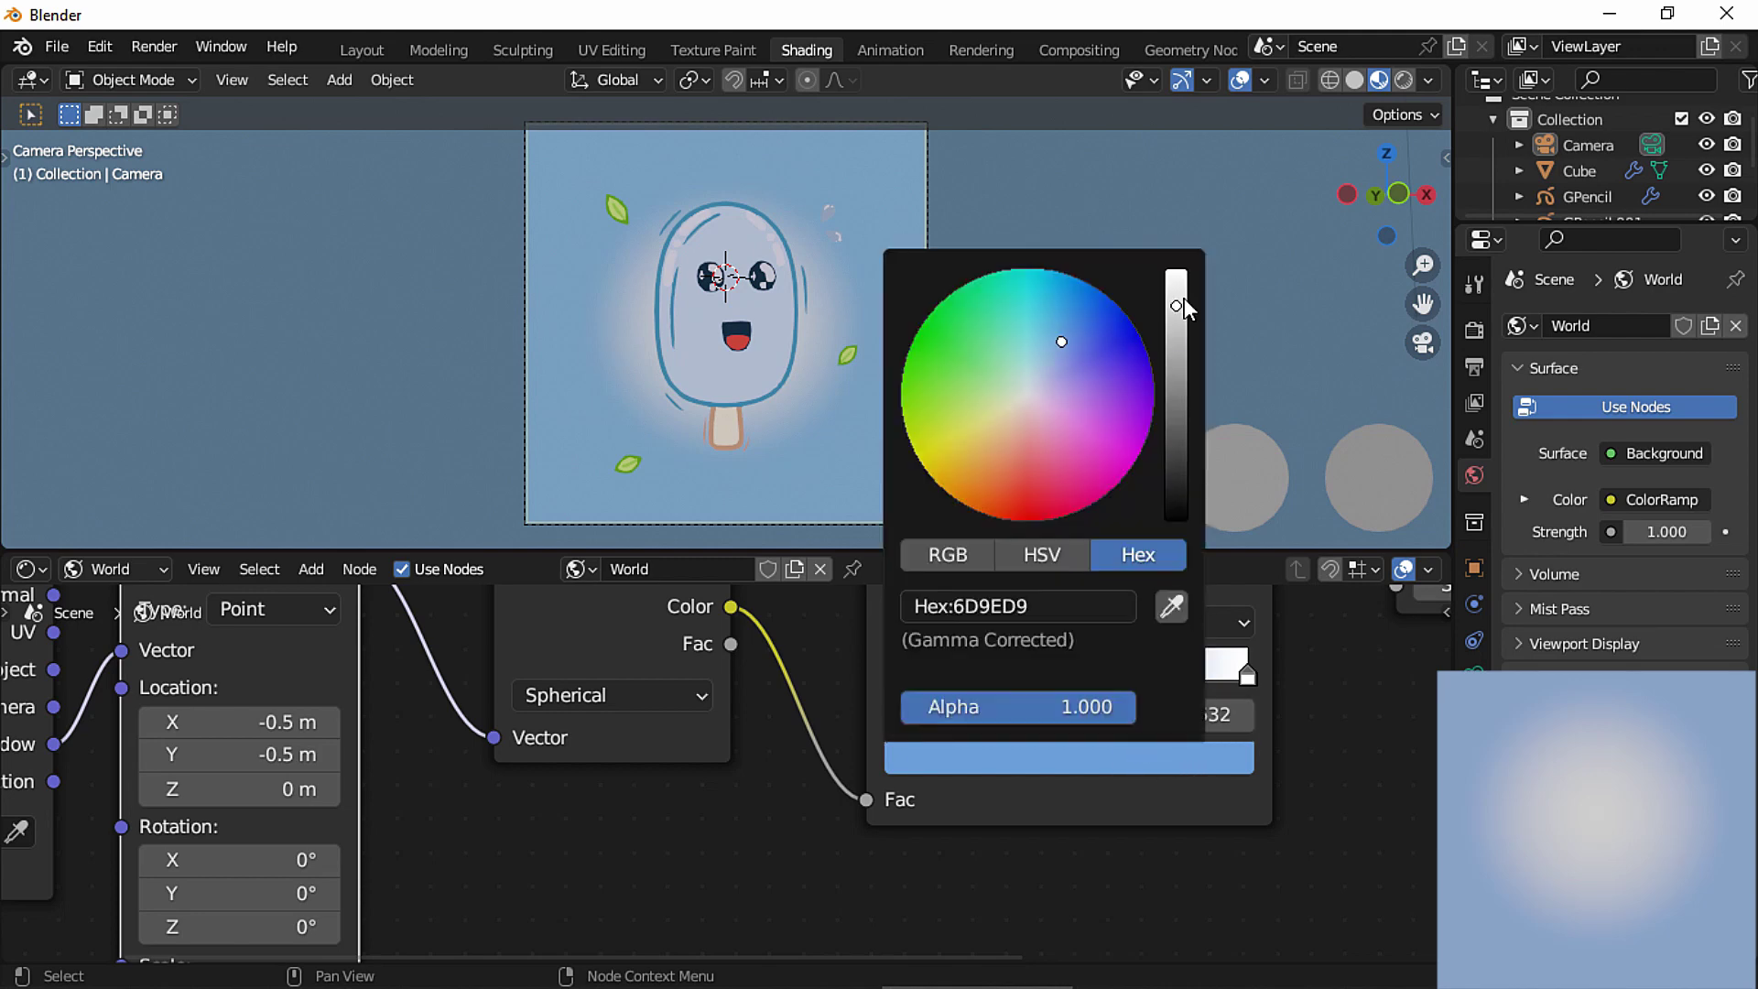
drag(1184, 299, 1178, 281)
drag(1057, 331, 1067, 347)
drag(1176, 286, 1175, 281)
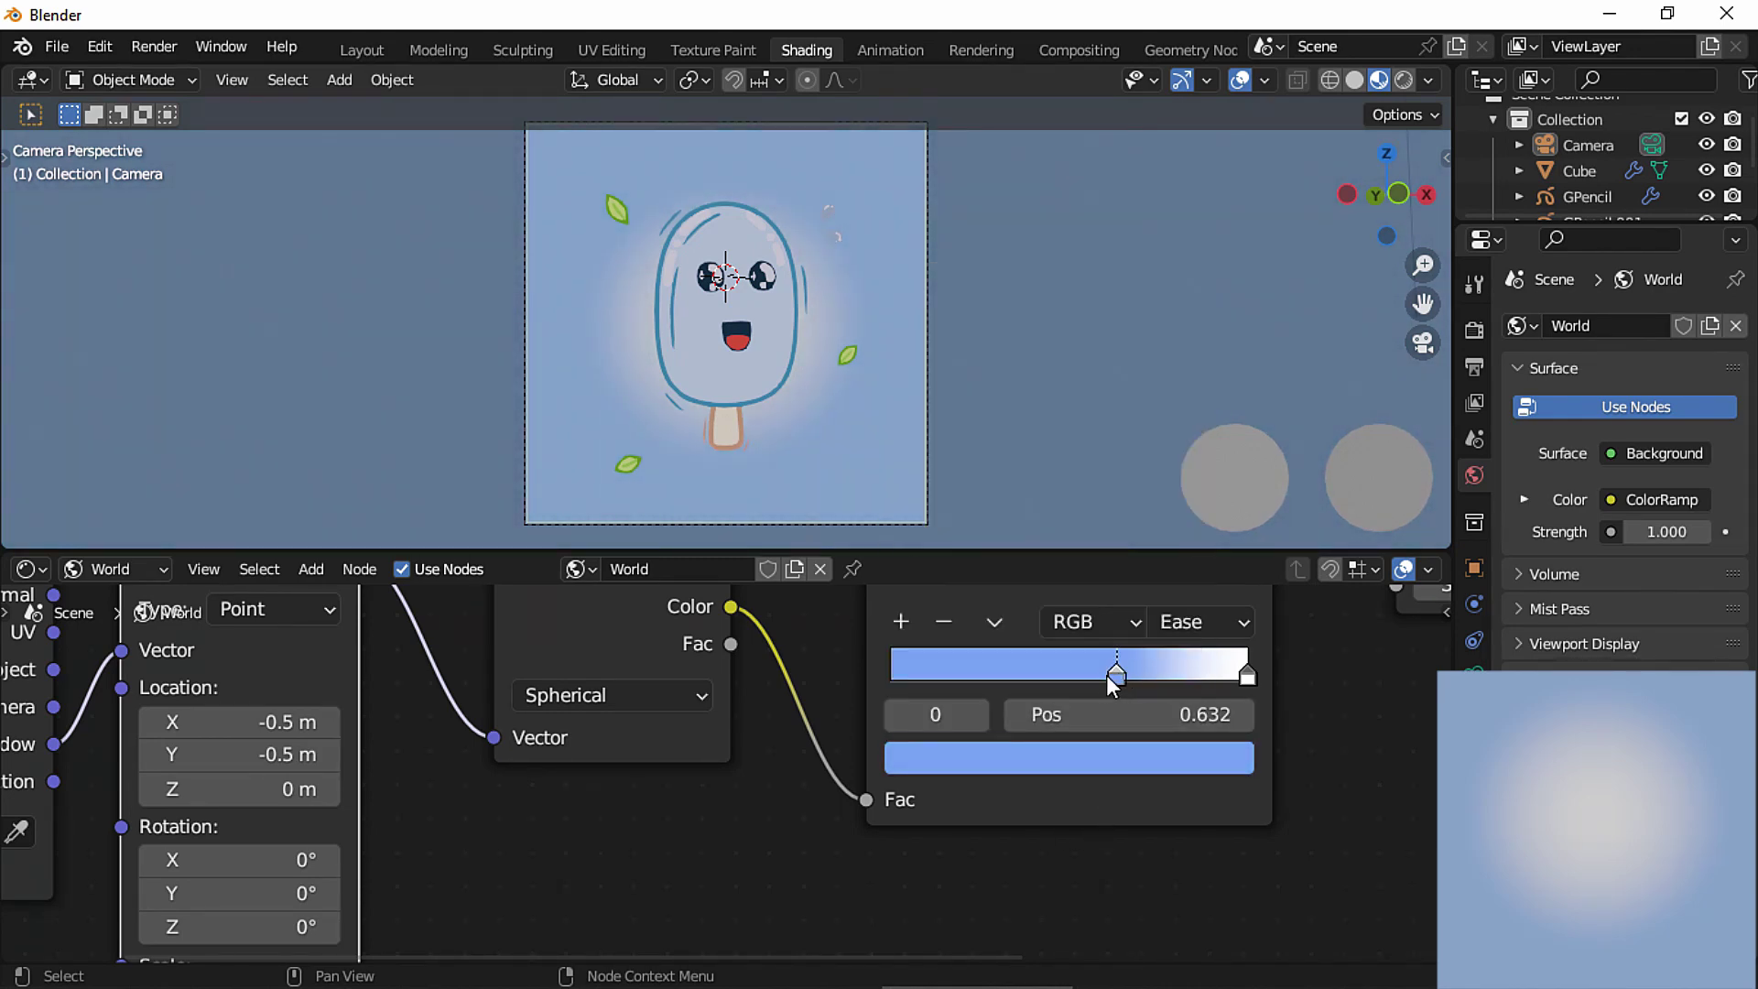
mouse_move(1106, 674)
mouse_down()
mouse_move(1091, 676)
mouse_move(1110, 676)
mouse_up()
Try a uniform Mapping Scale of 4 on X, Y and Z for the spherical gradient, and undo it.
shift+middle_drag(590, 826, 837, 617)
shift+middle_drag(732, 788, 815, 710)
ctrl+middle_drag(789, 740, 816, 709)
shift+middle_drag(768, 758, 844, 735)
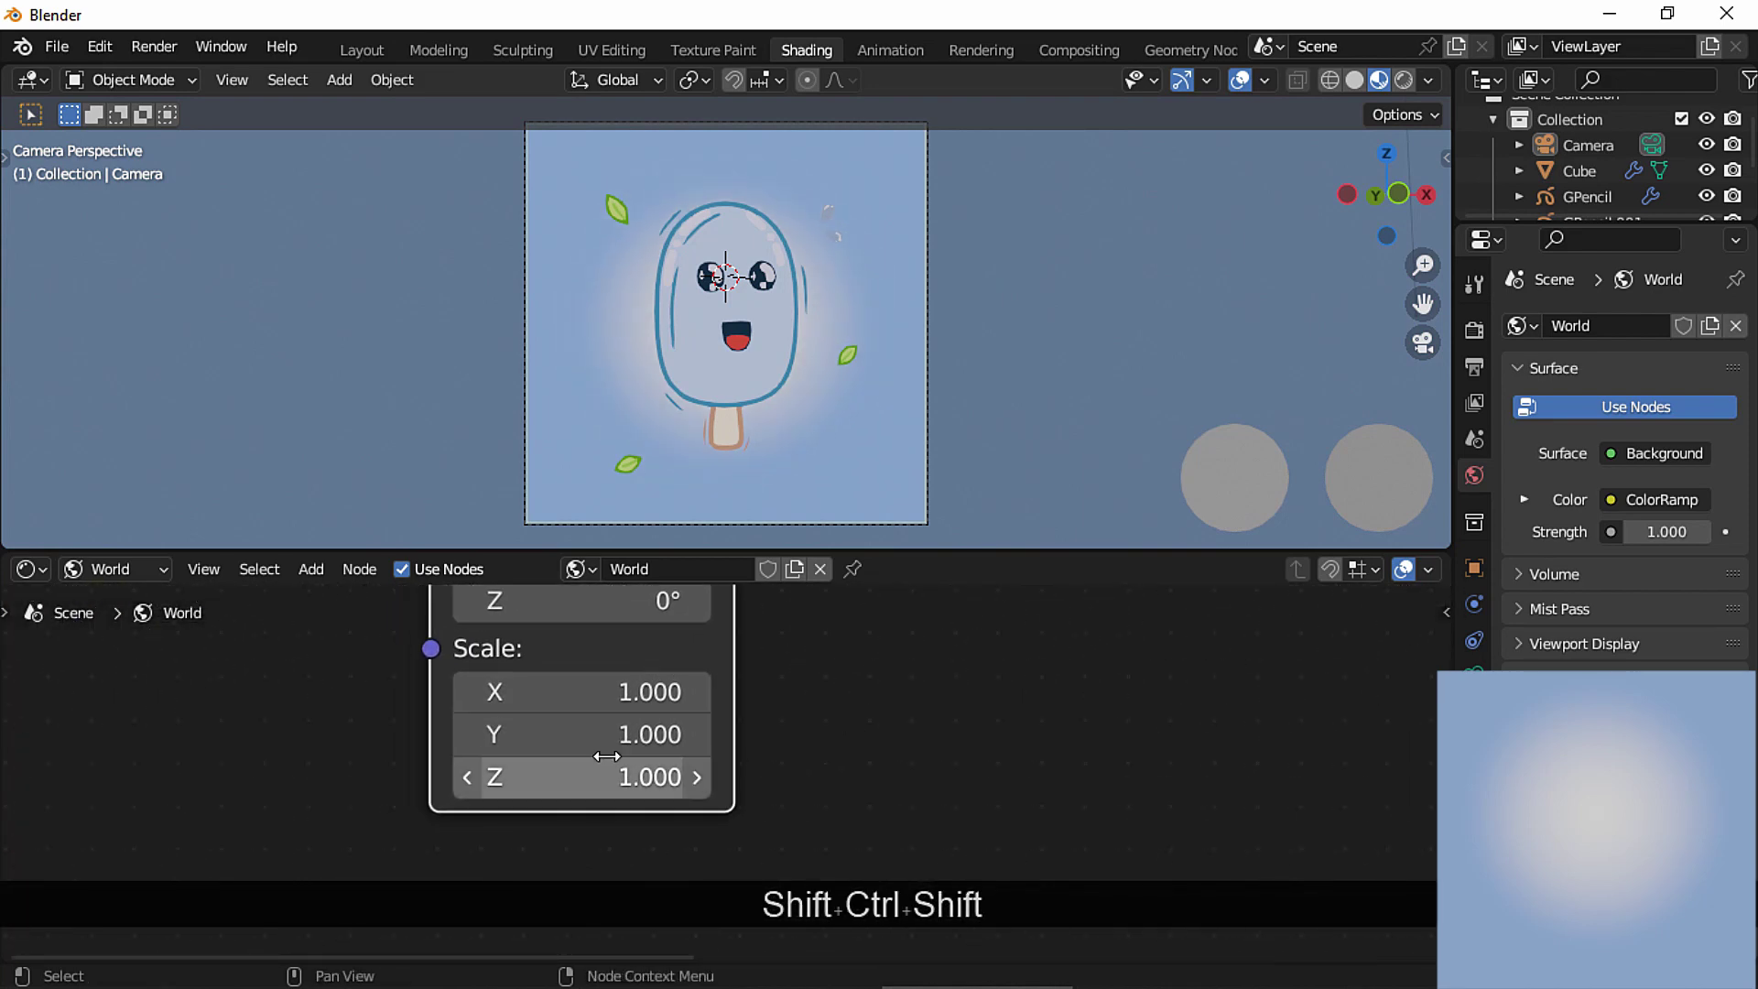
click(595, 693)
text(4)
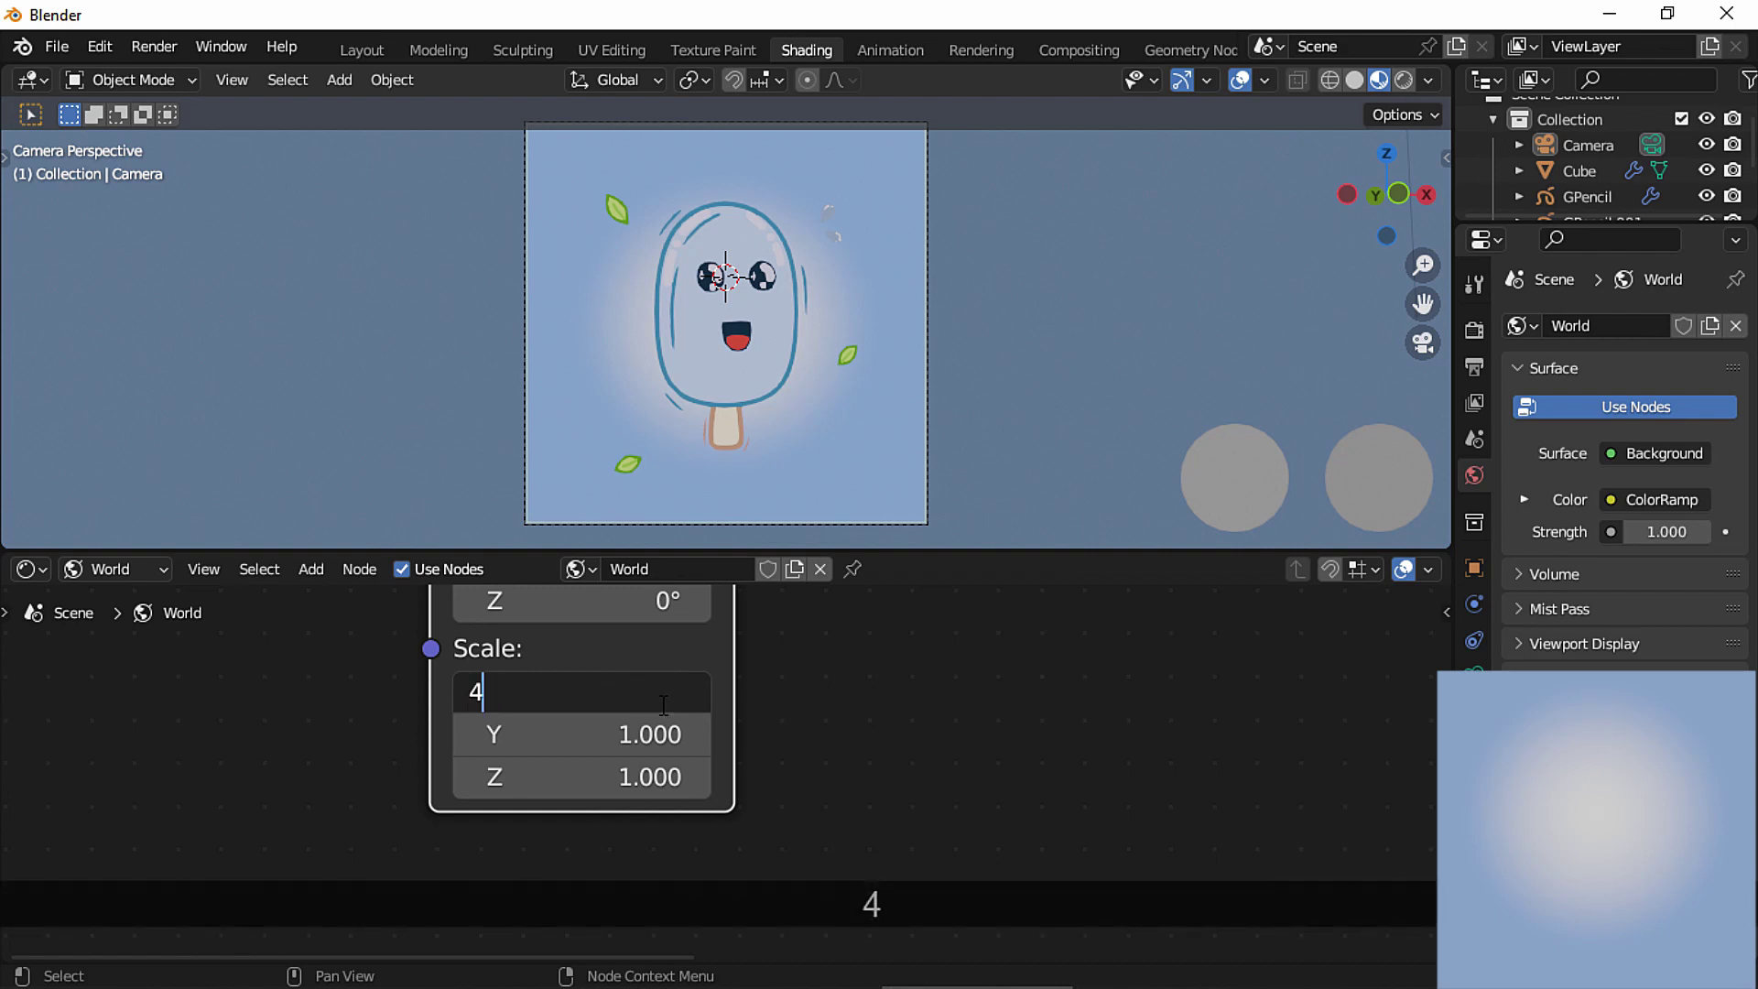
key(Return)
drag(616, 701, 631, 776)
key(Return)
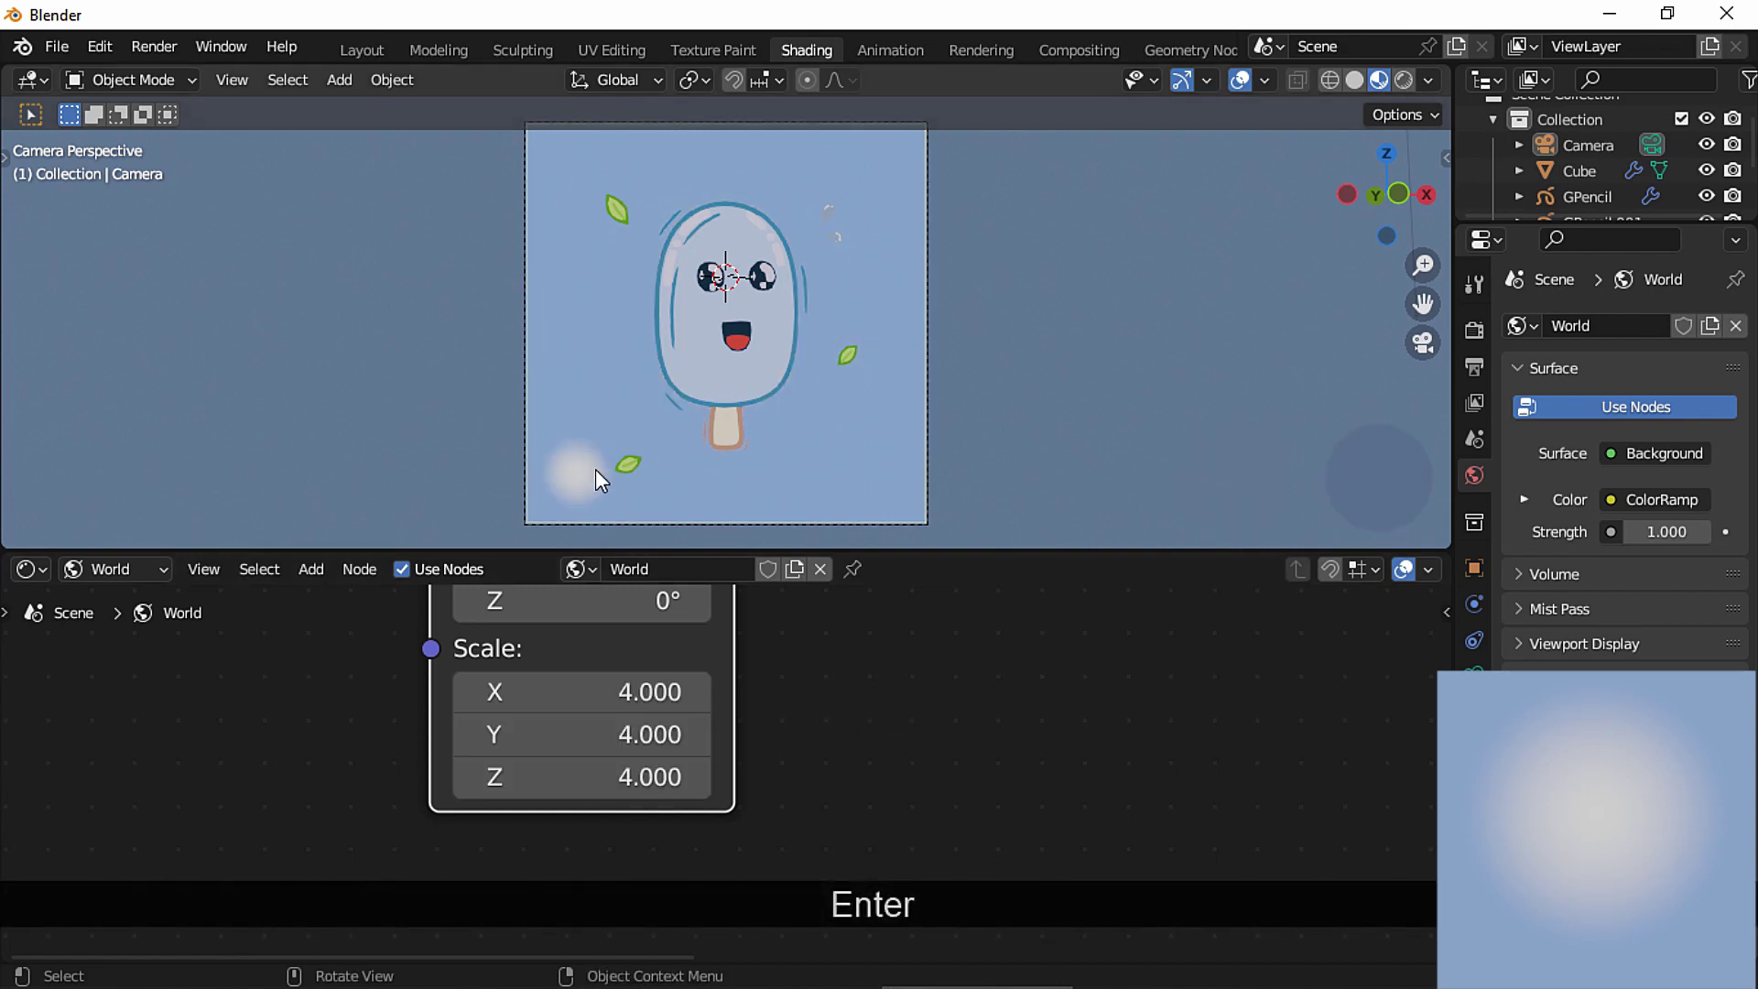
key(ctrl+z)
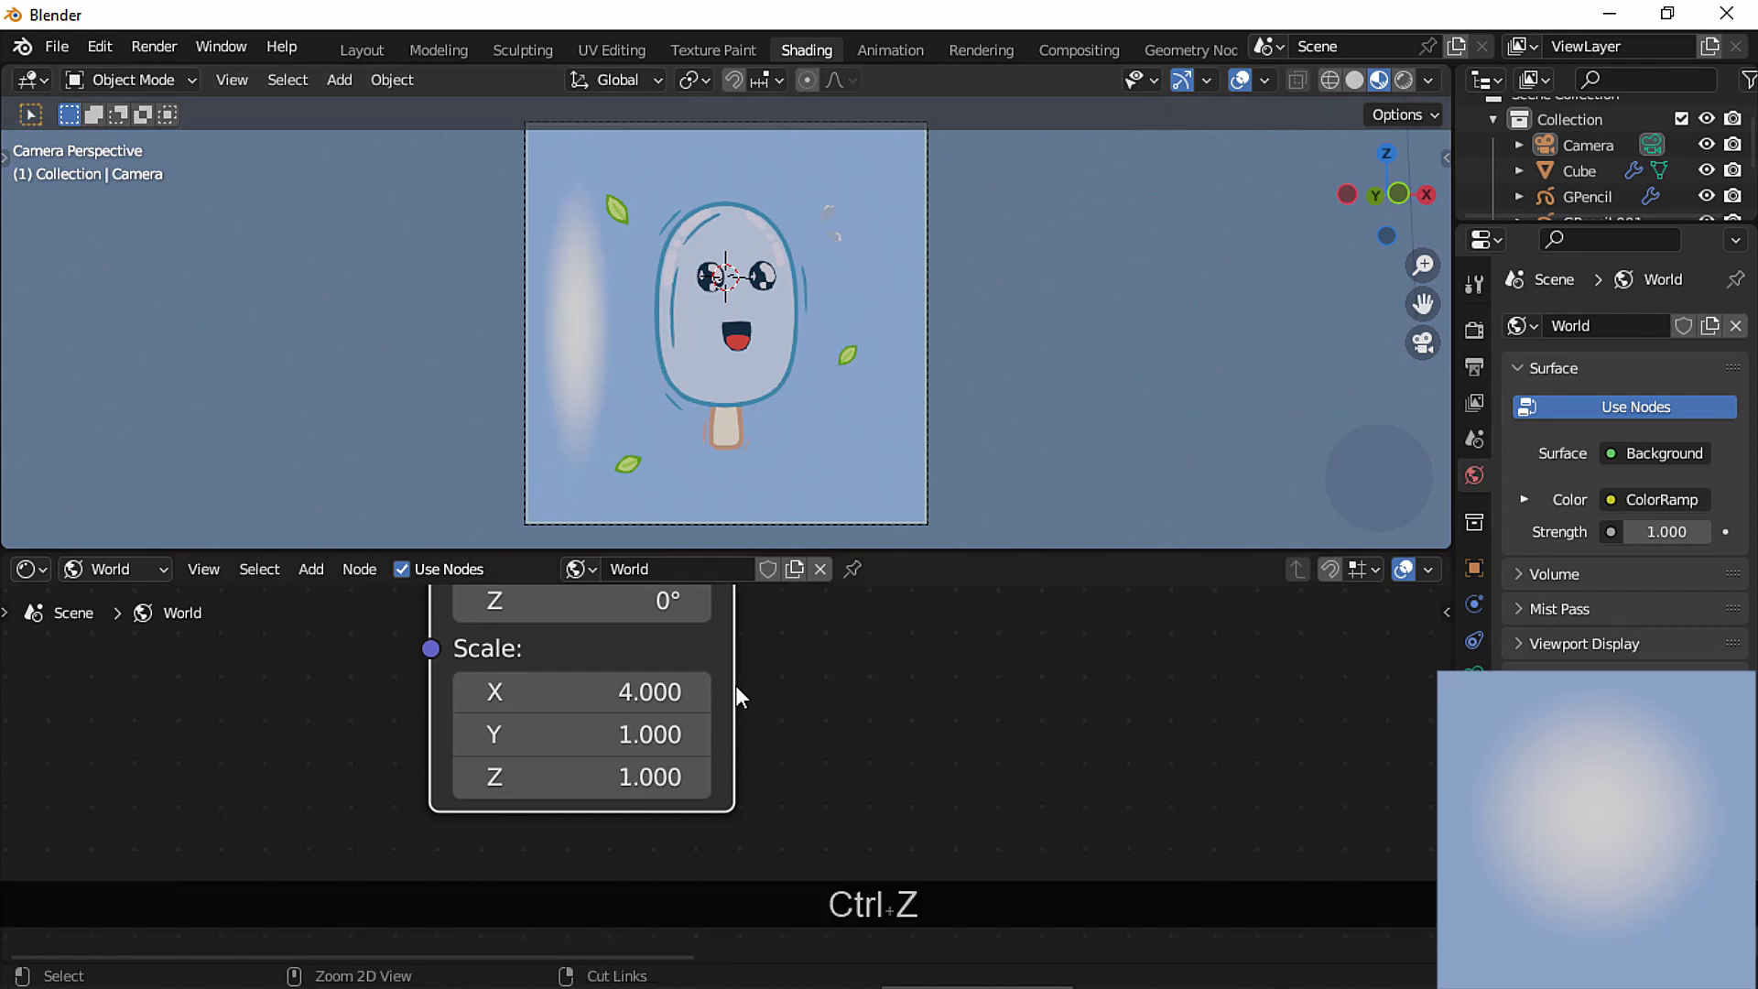
key(ctrl+z)
Set the Mapping node's Scale X to 2 to narrow the spherical glow into an oval.
drag(667, 655, 769, 668)
click(747, 695)
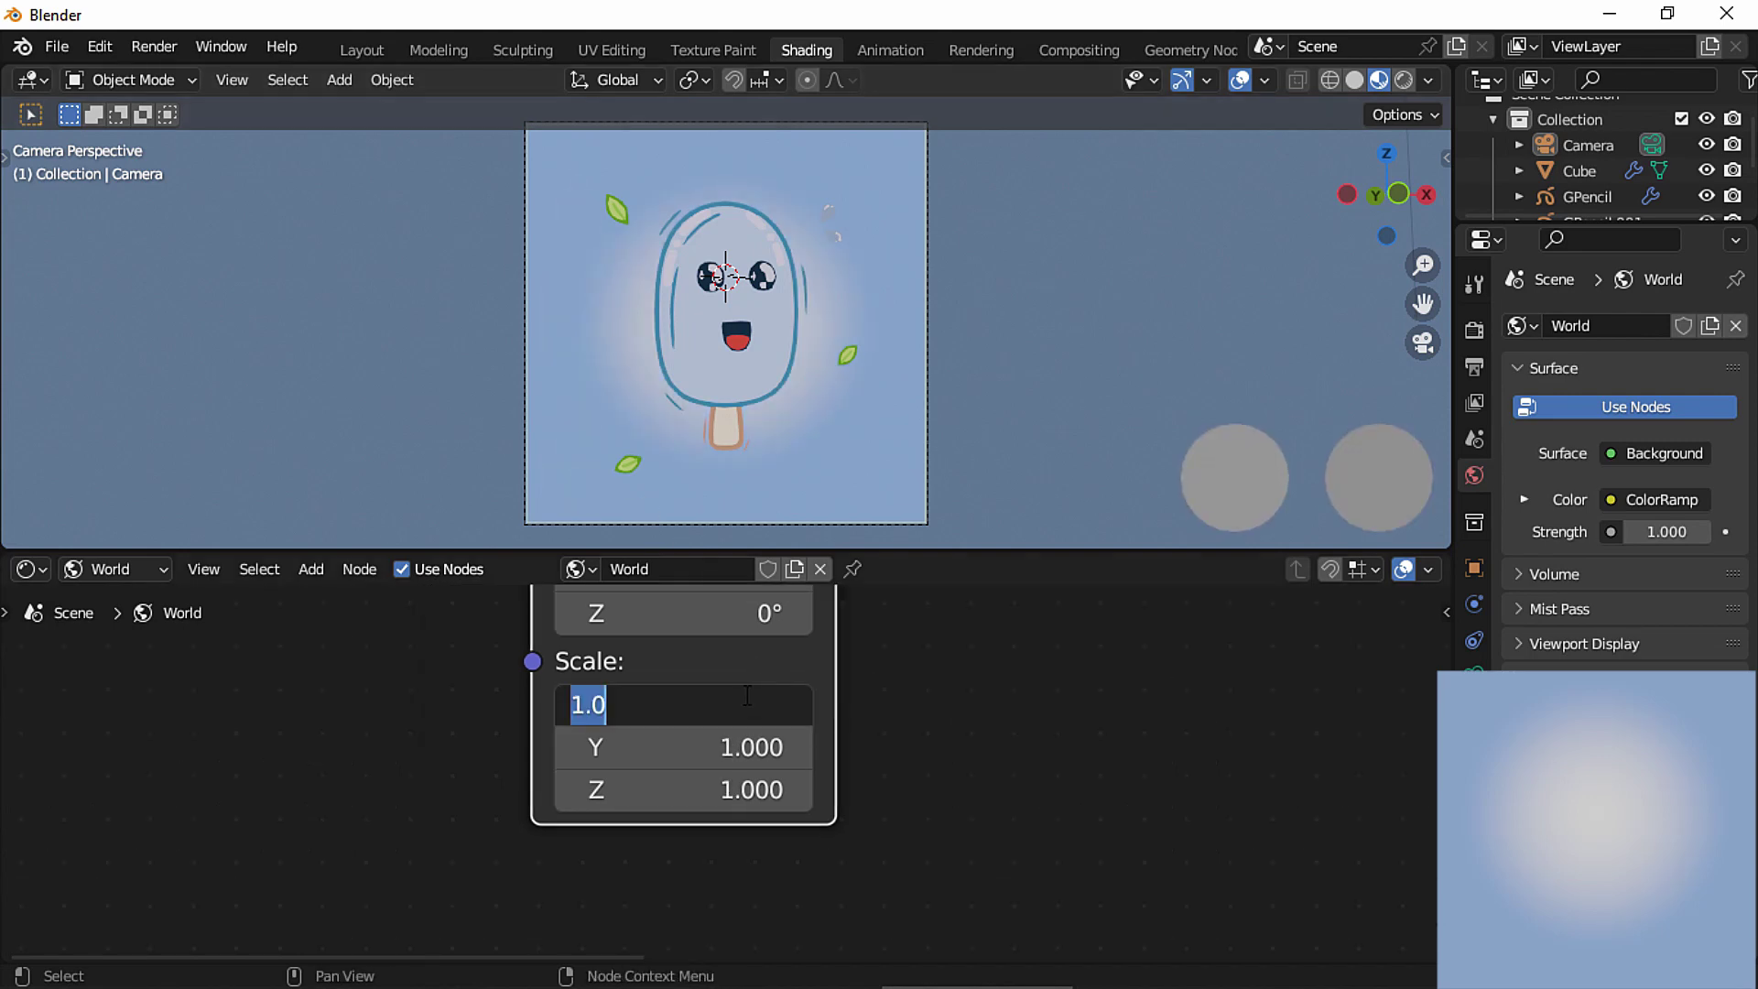
text(2)
key(Return)
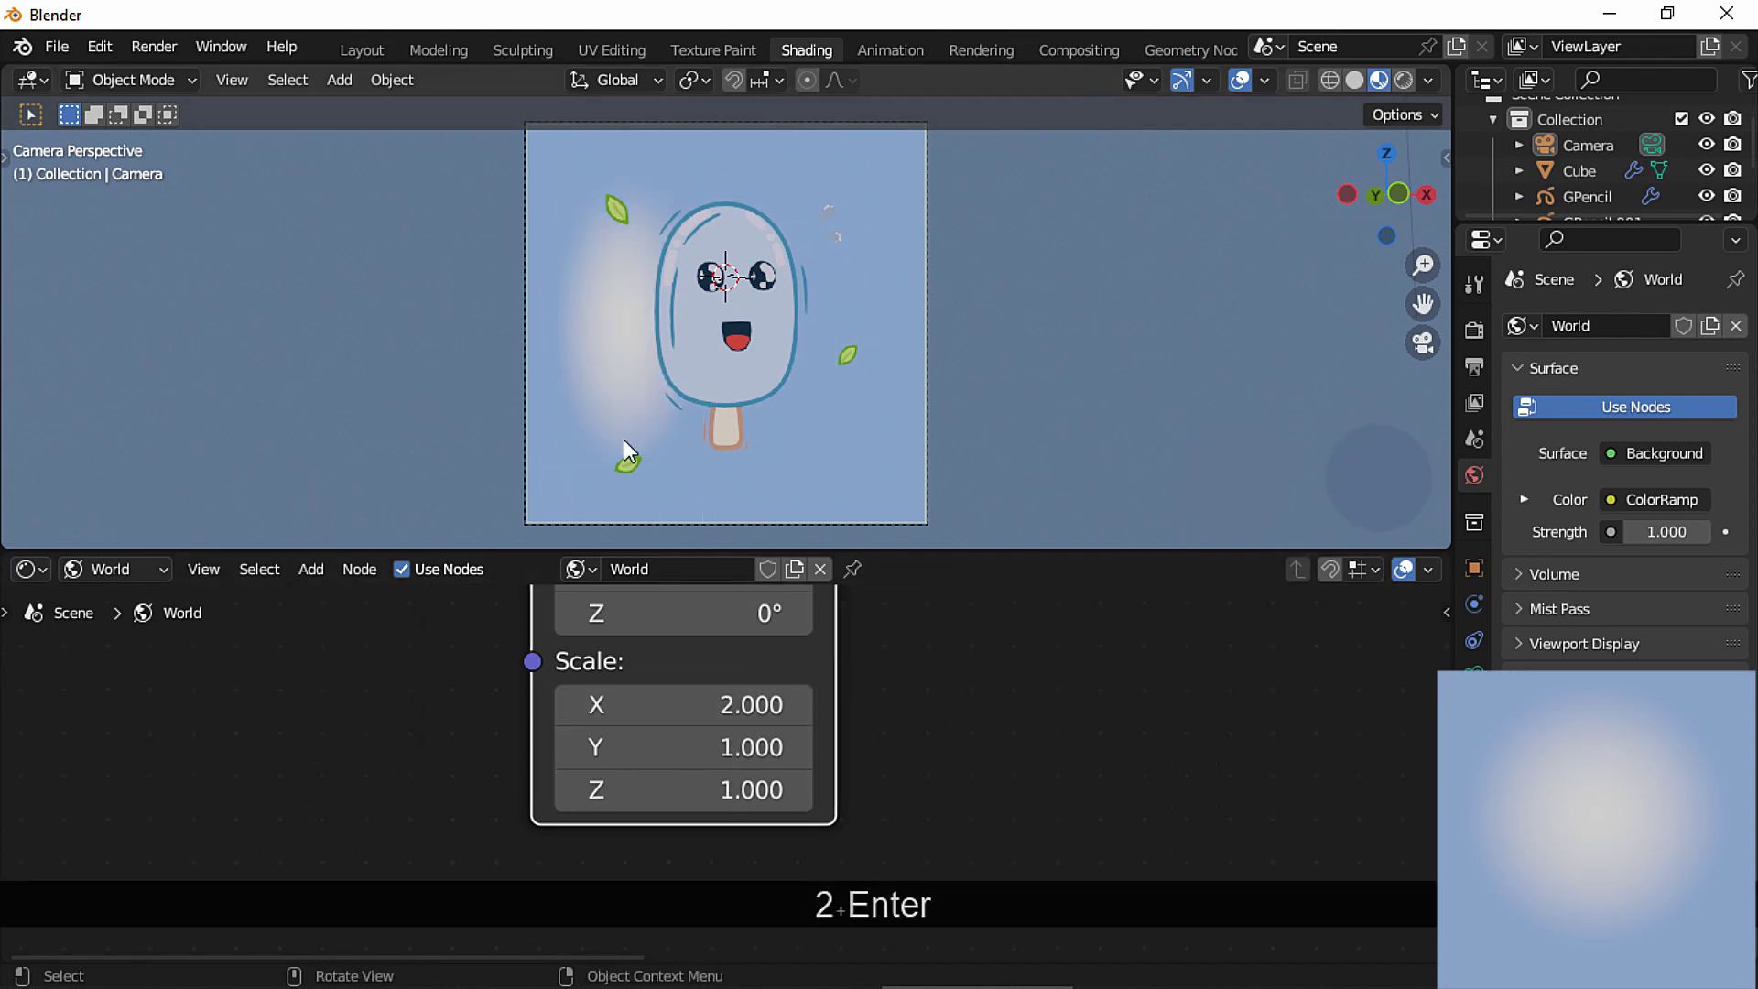
Set the Mapping node's Location X to -1 m to bring the oval glow behind the popsicle.
middle_drag(912, 725, 916, 904)
middle_drag(957, 626, 967, 812)
click(574, 716)
click(569, 717)
click(569, 717)
click(569, 717)
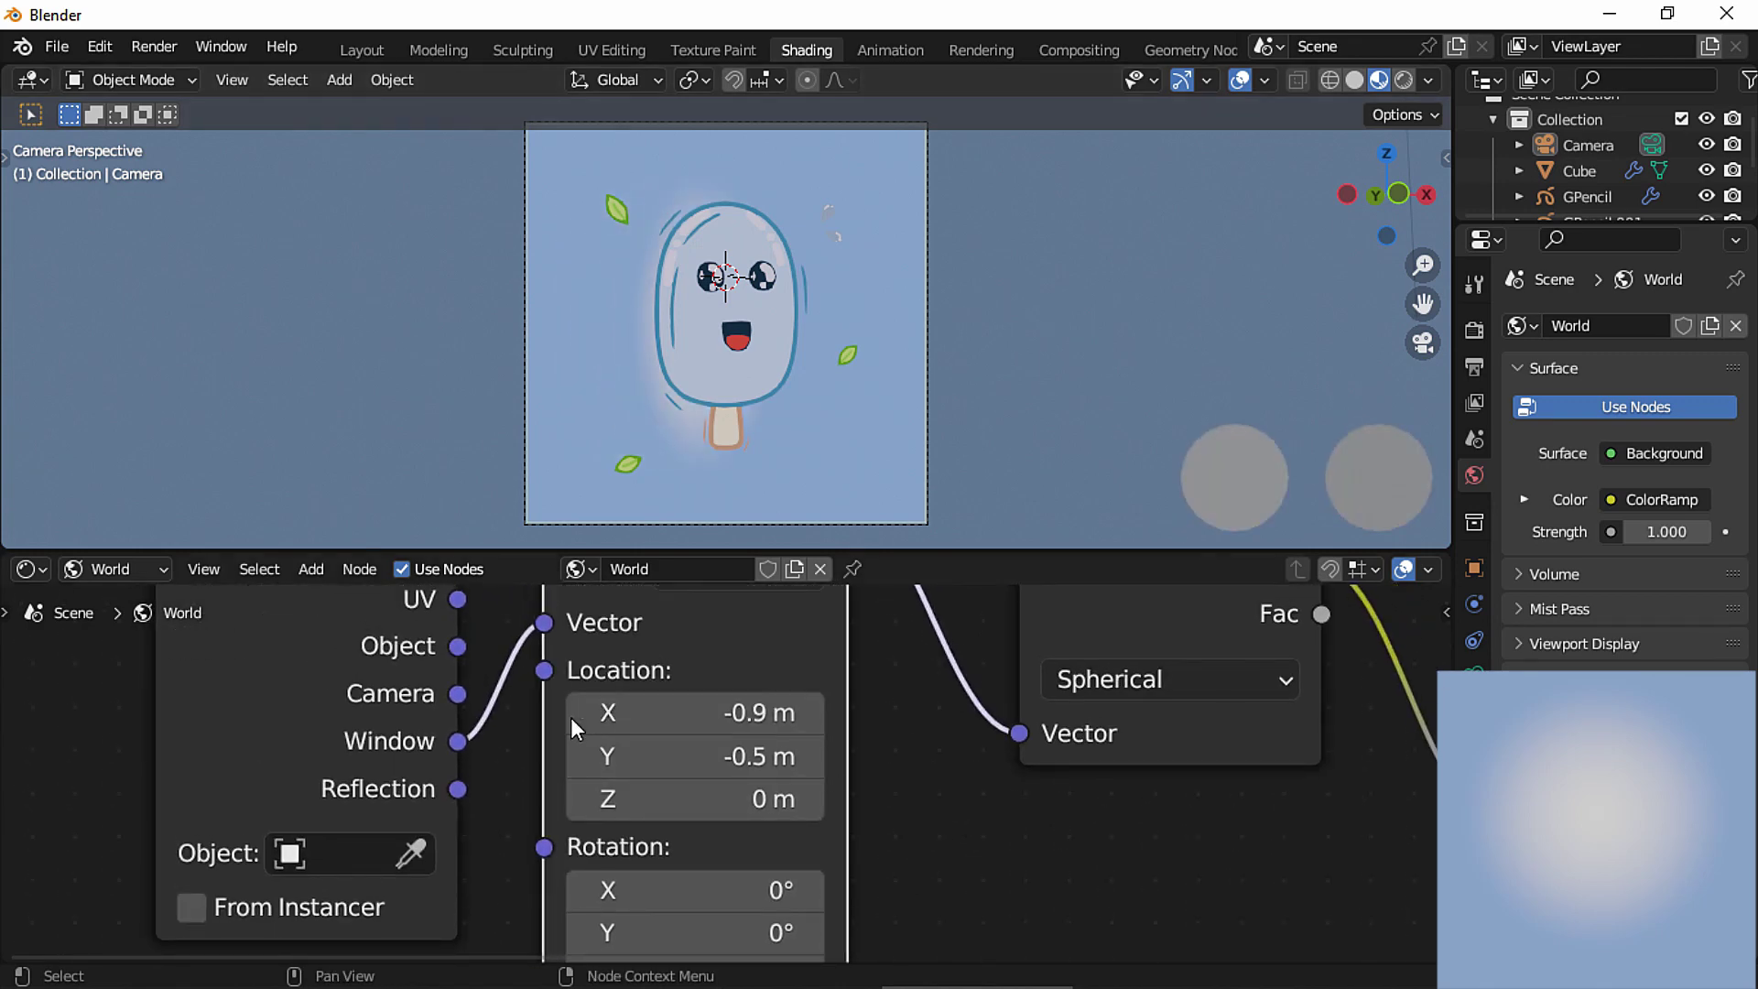
click(572, 716)
Move the blue ColorRamp stop to a position of about 0.414 to enlarge the oval glow.
middle_drag(1200, 878, 613, 785)
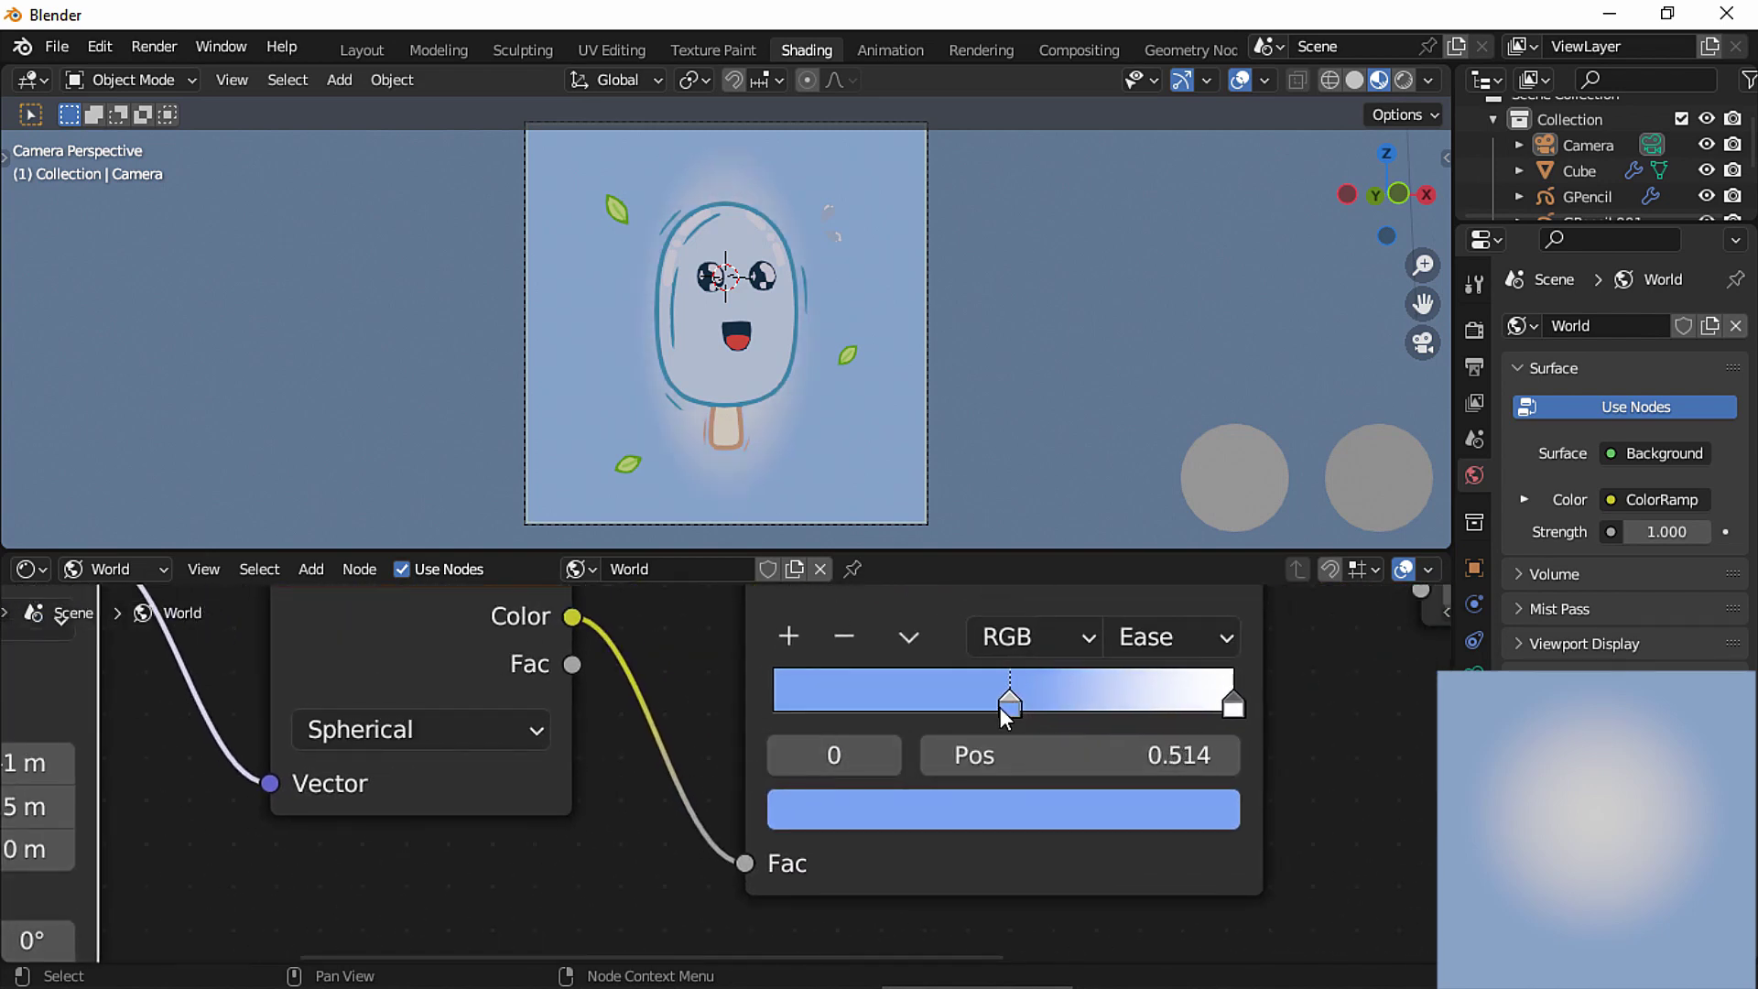
drag(1000, 706, 954, 707)
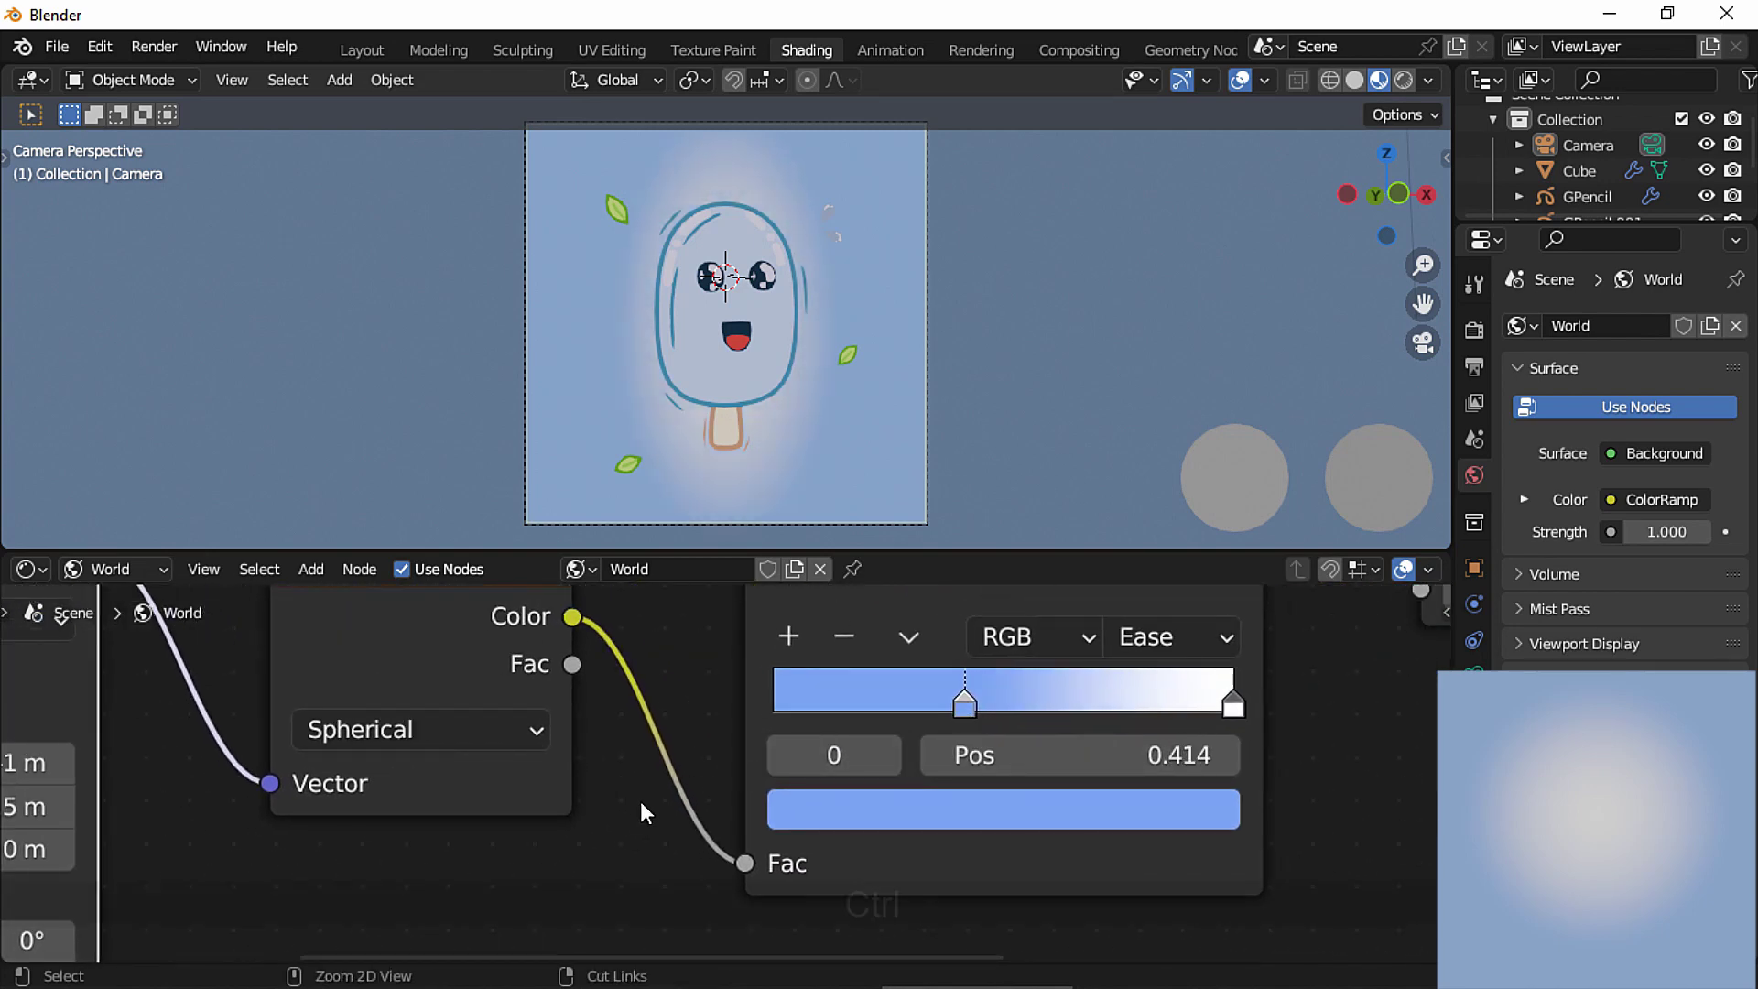
ctrl+middle_drag(640, 801, 842, 852)
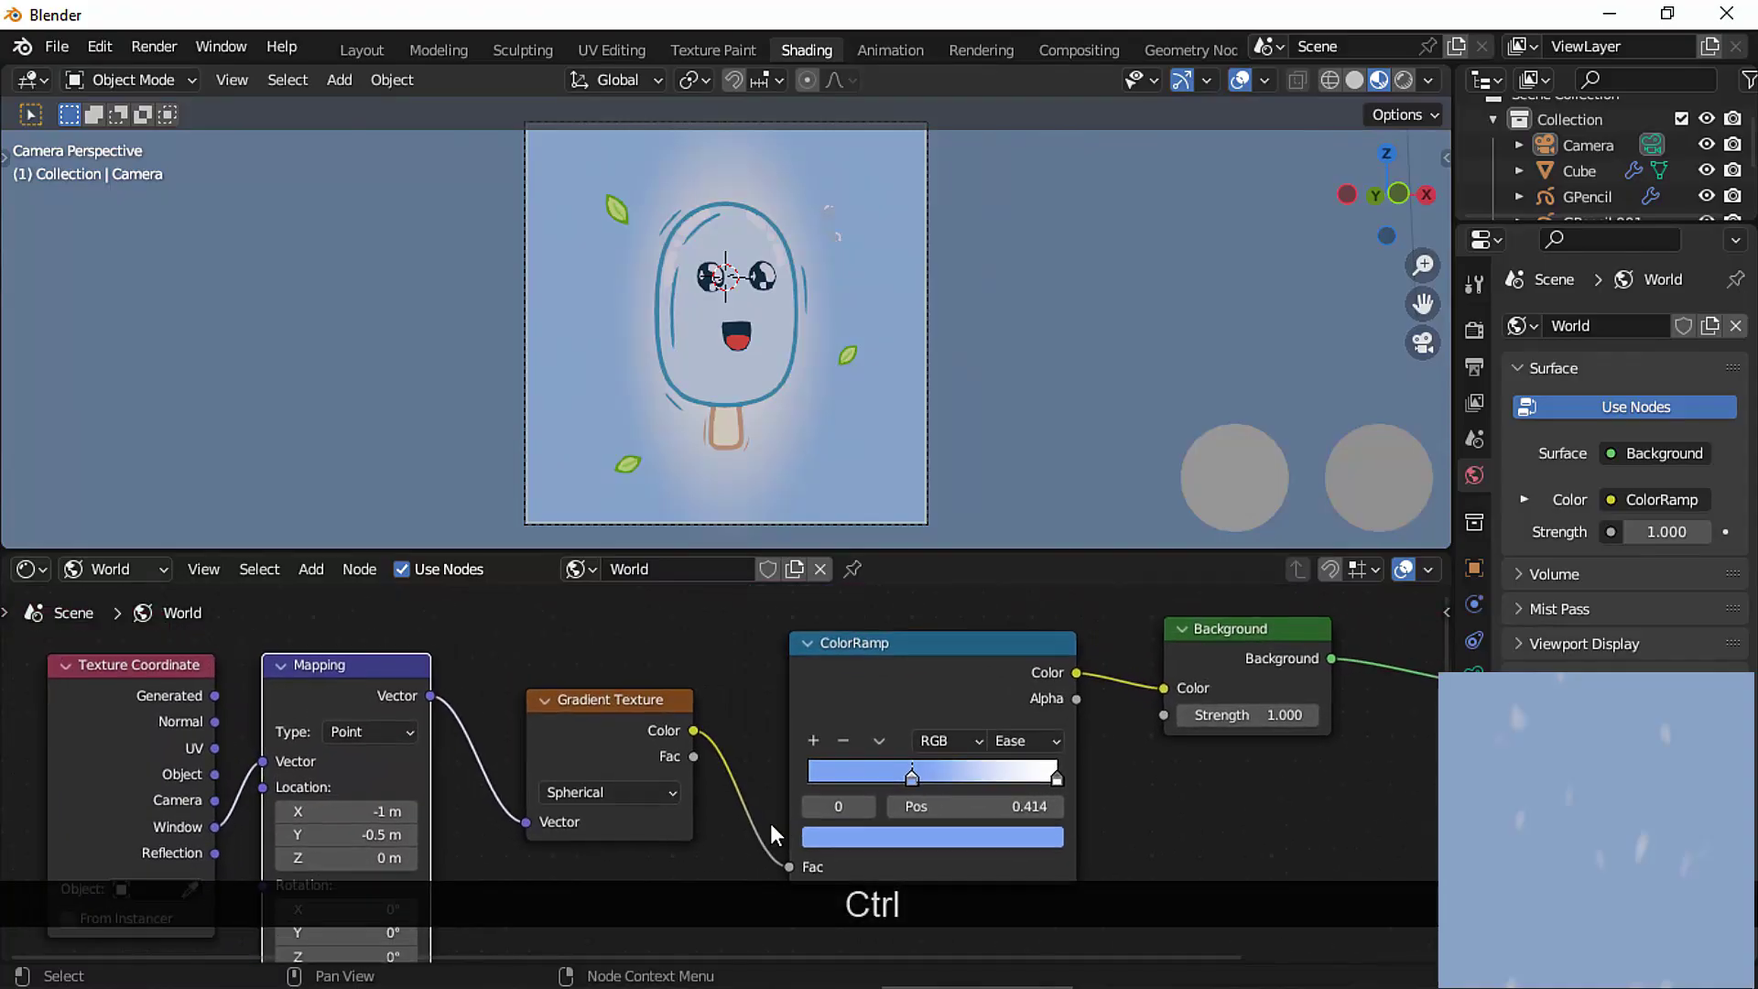
Replace the Gradient Texture with a Musgrave Texture, wired from the Mapping Vector and into the ColorRamp's Fac.
click(617, 696)
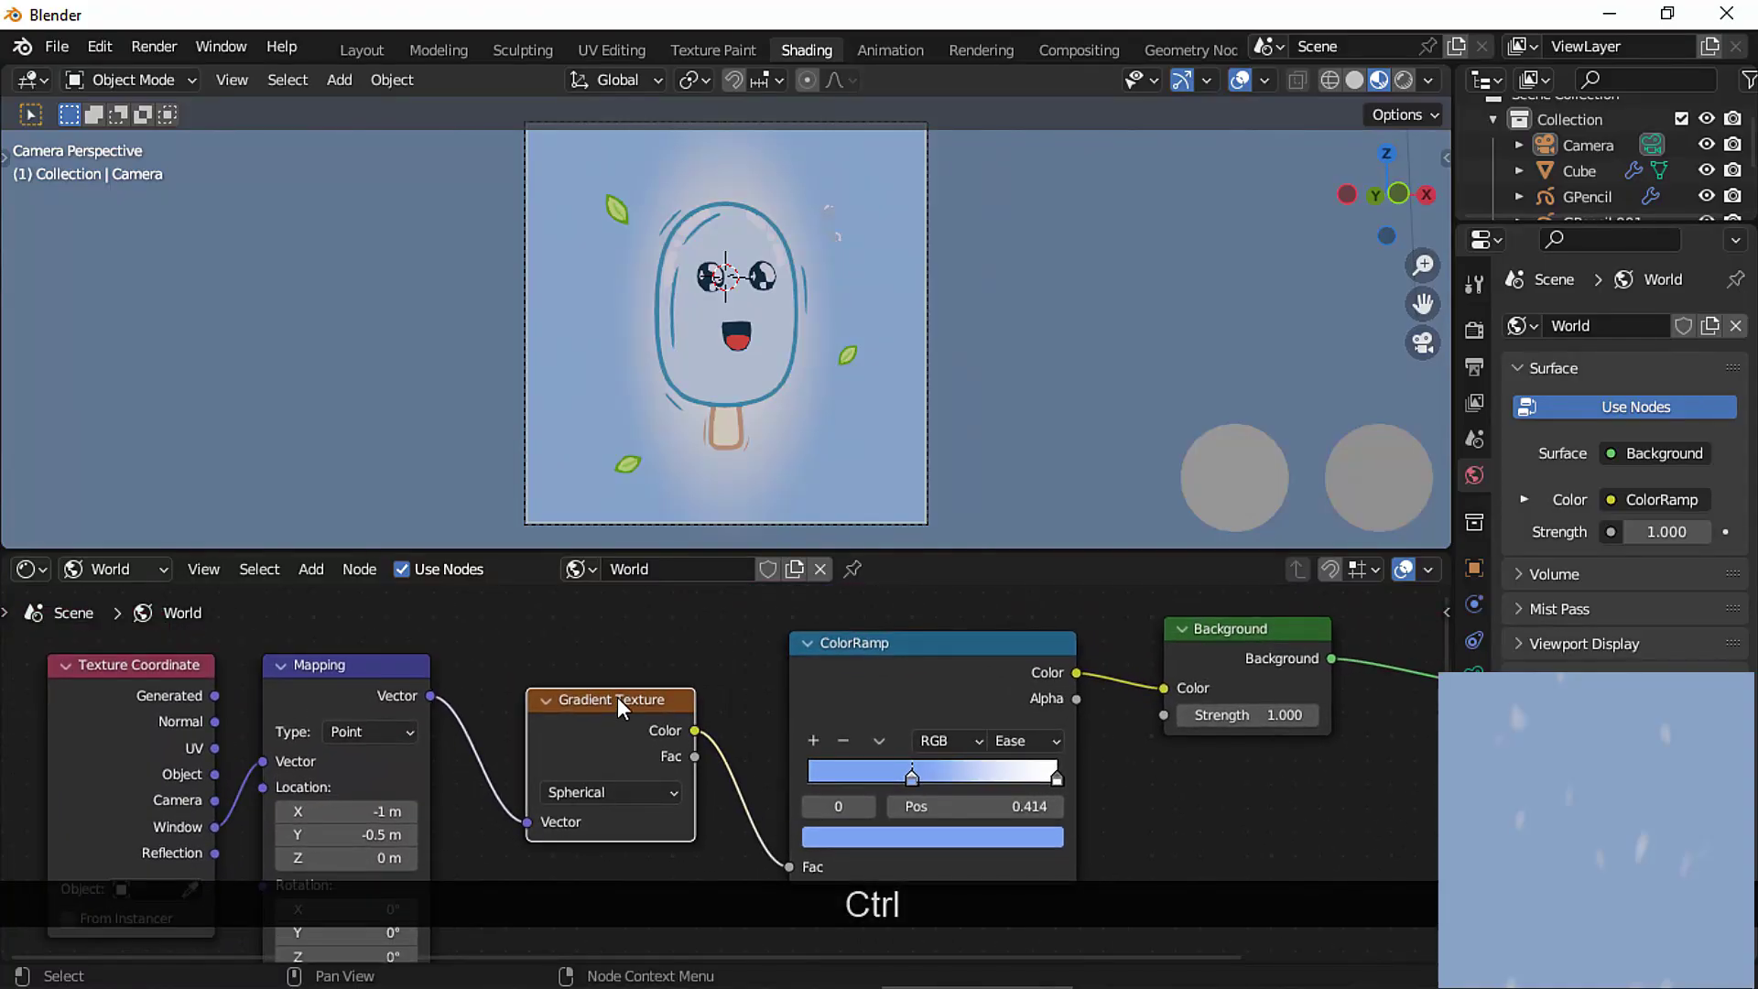
key(Delete)
key(shift+a)
text(musgr)
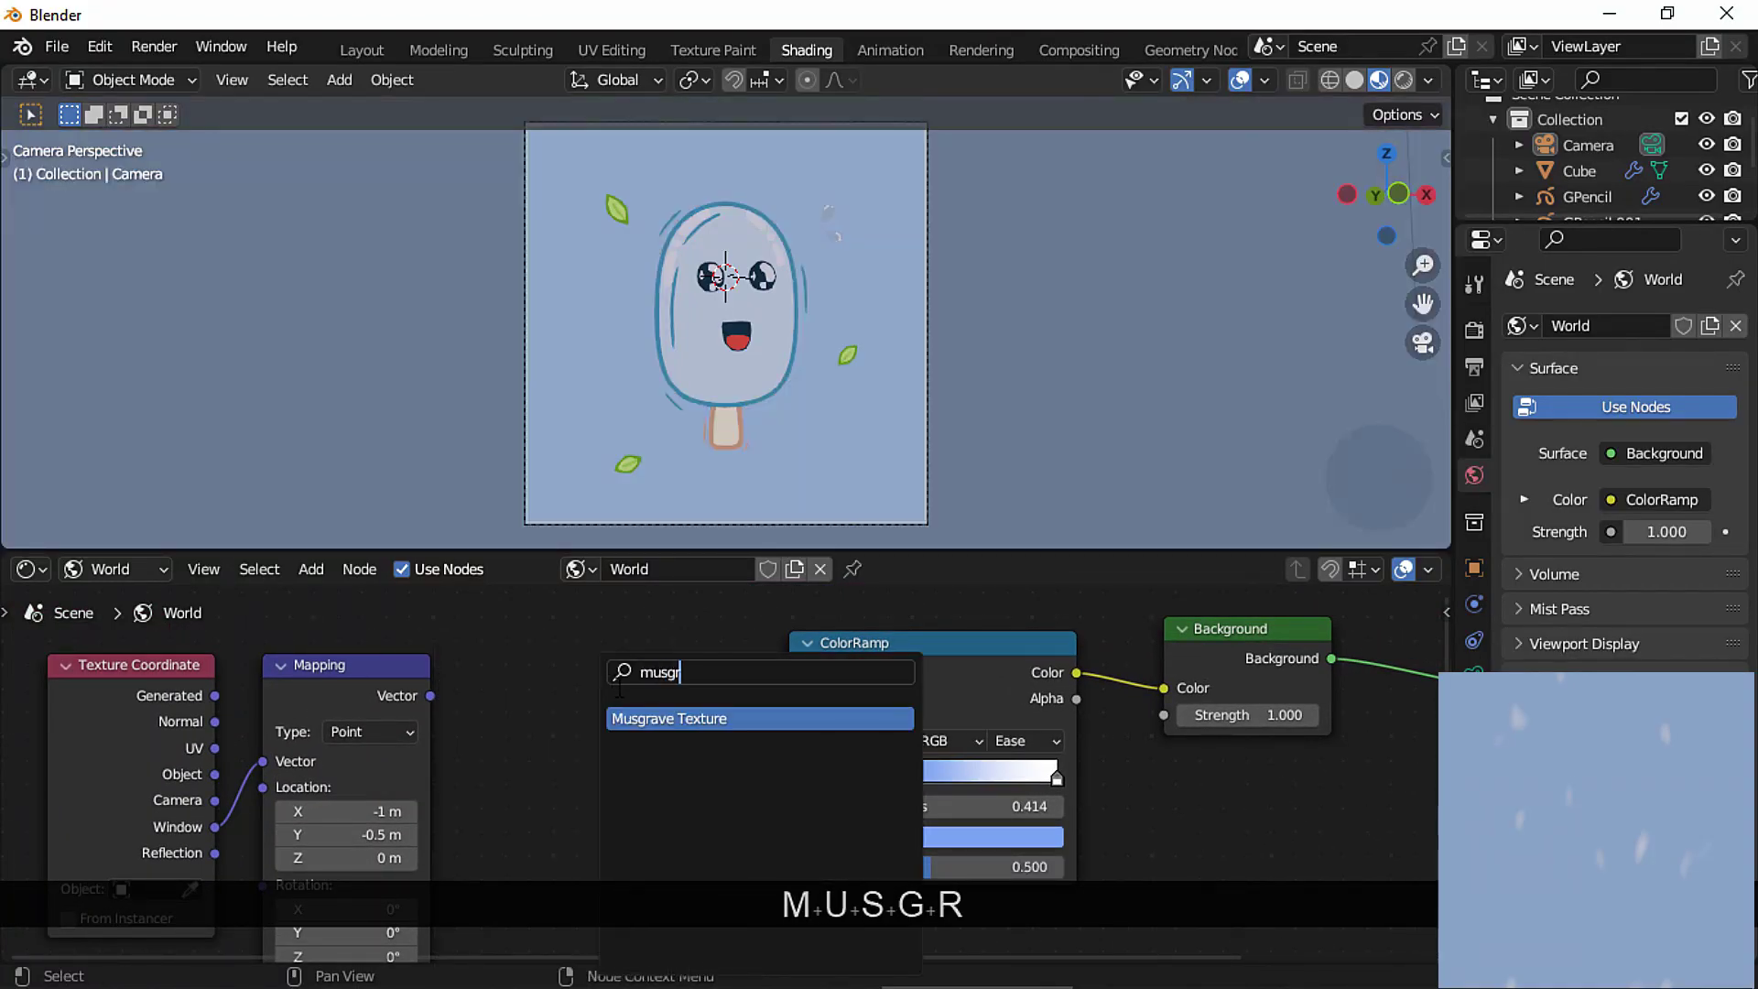
click(659, 715)
click(574, 716)
drag(430, 696, 543, 803)
drag(722, 709, 789, 866)
Set the Musgrave Scale to about -3.9 and move the ColorRamp's blue stop to 0.000 and white stop to about 0.536.
drag(647, 830, 824, 883)
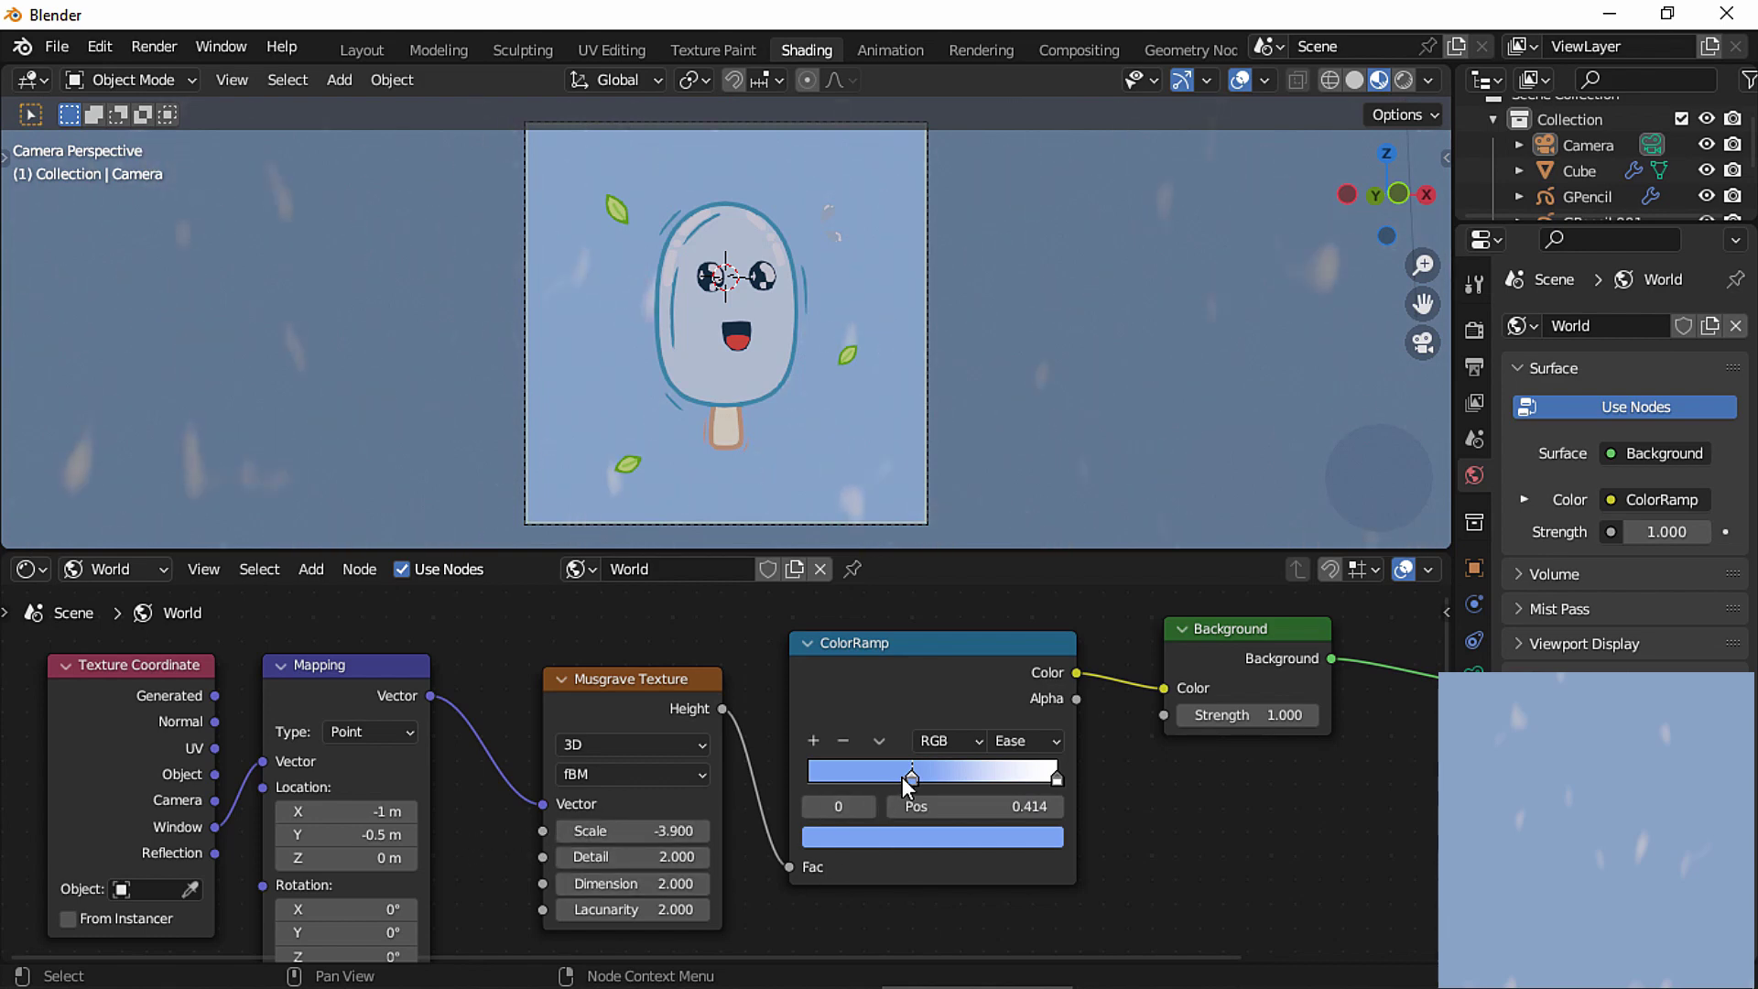
drag(904, 777, 816, 785)
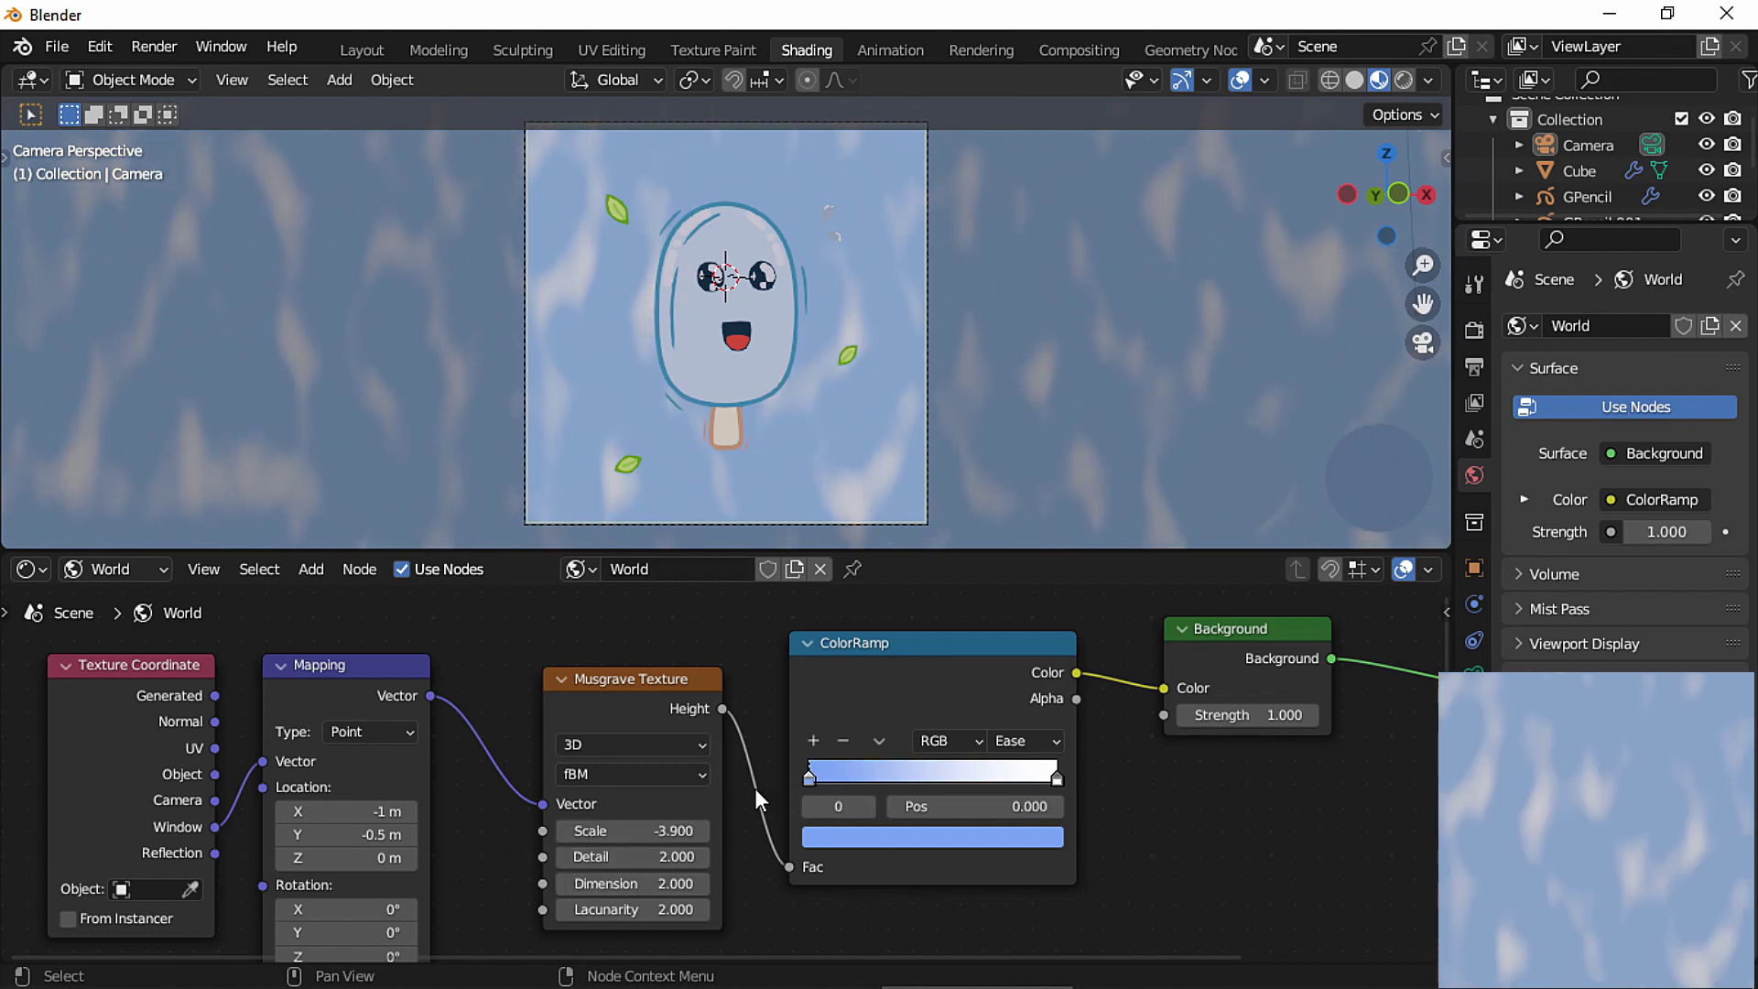
drag(1053, 778, 932, 783)
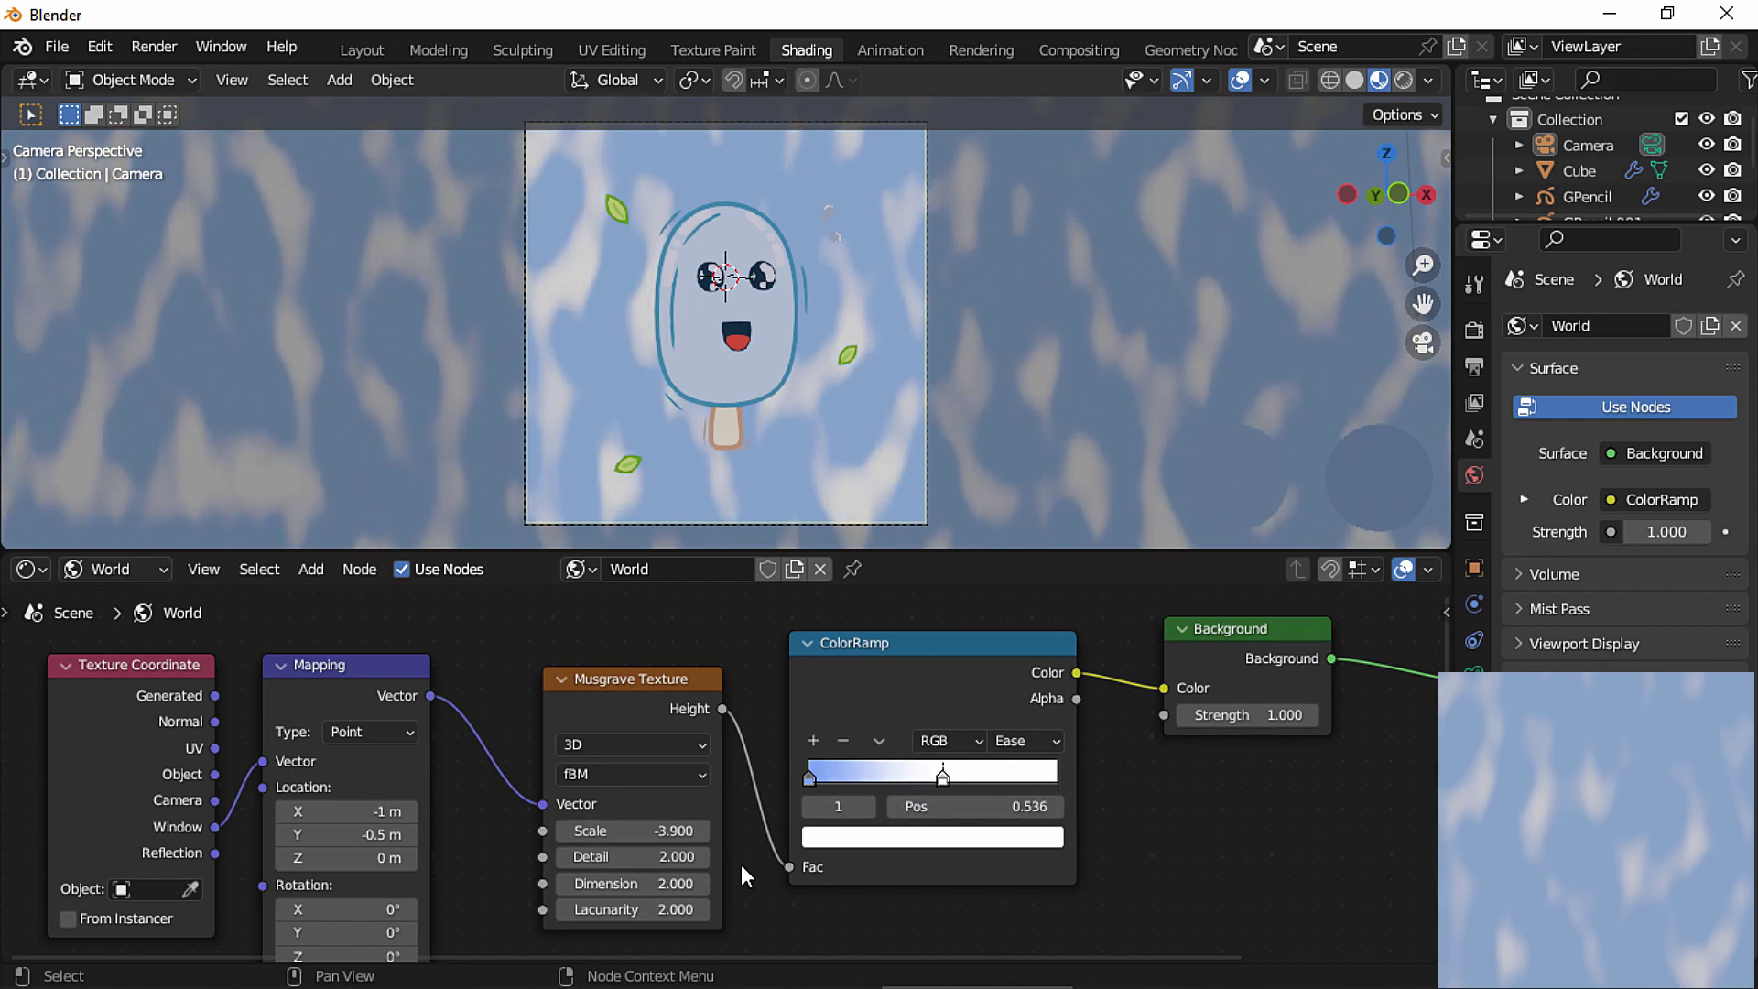
Set the Musgrave Texture's Scale to 5.
click(674, 831)
text(5)
key(Return)
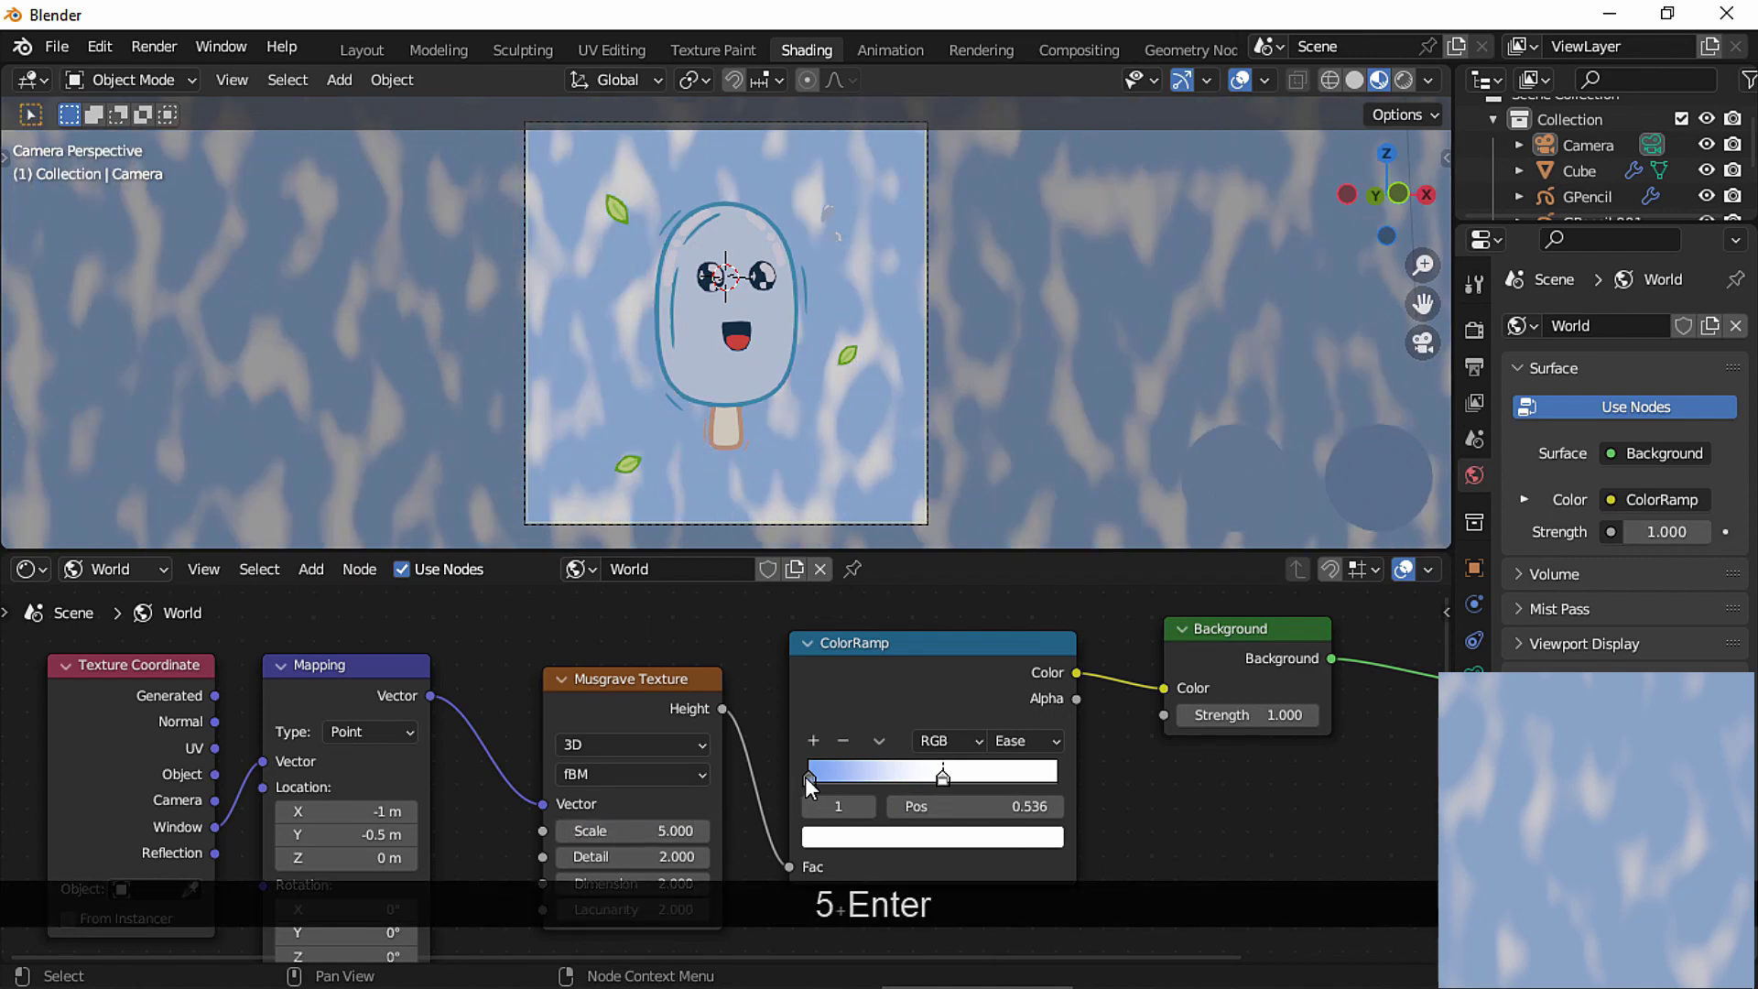
Change the ColorRamp's blue stop to a medium purple, about hex 7155A1.
click(807, 777)
click(931, 836)
drag(930, 595, 950, 571)
click(1008, 565)
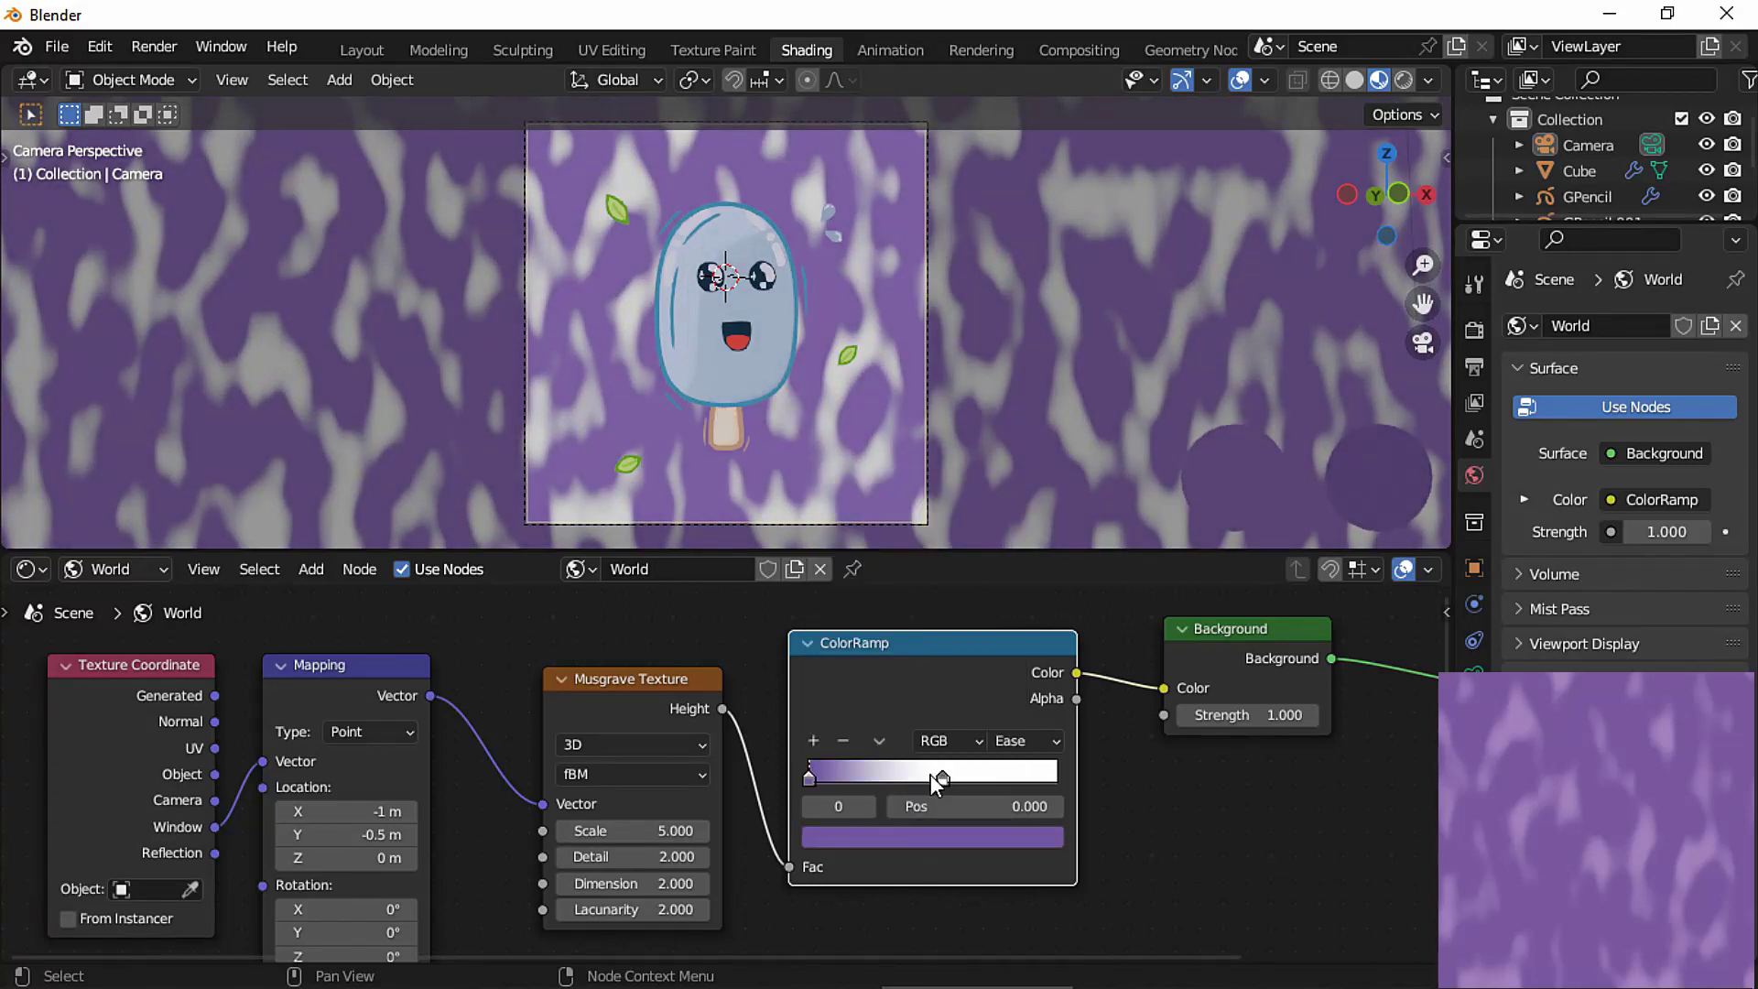
Recolour the ColorRamp's white stop to a light purple and set the Musgrave Texture's Scale to about 1.7.
click(956, 836)
click(963, 577)
drag(1008, 497, 939, 579)
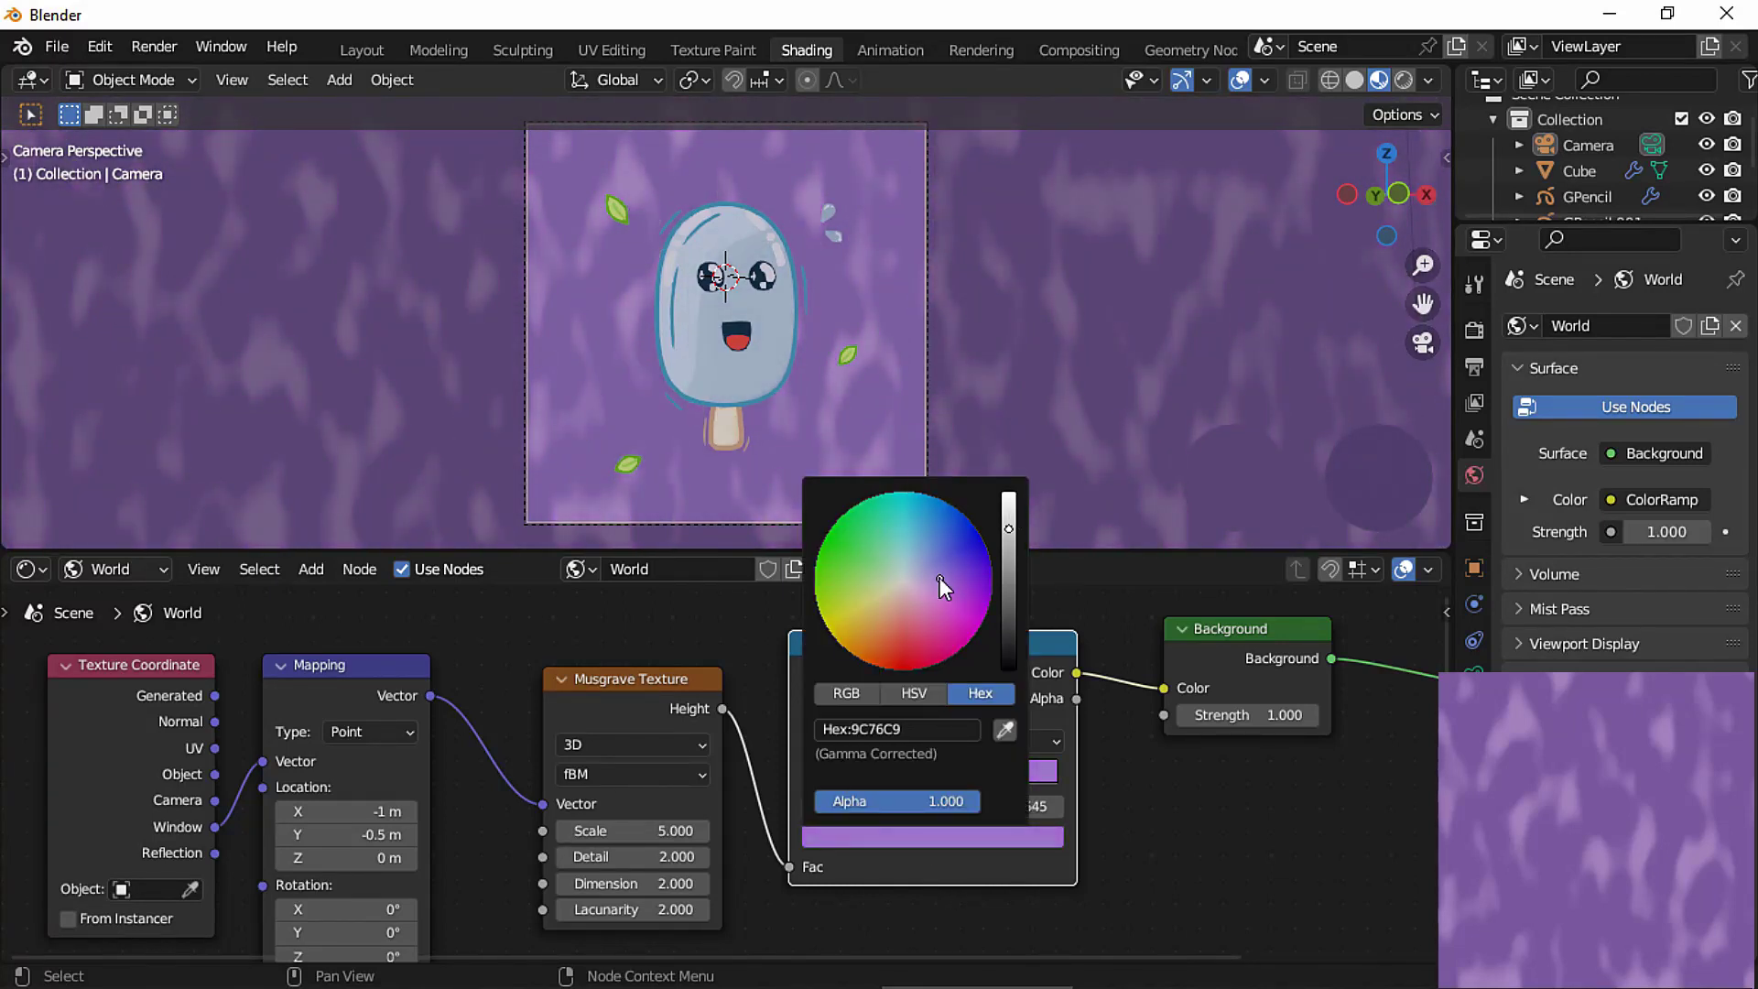
click(1007, 519)
drag(671, 831, 600, 832)
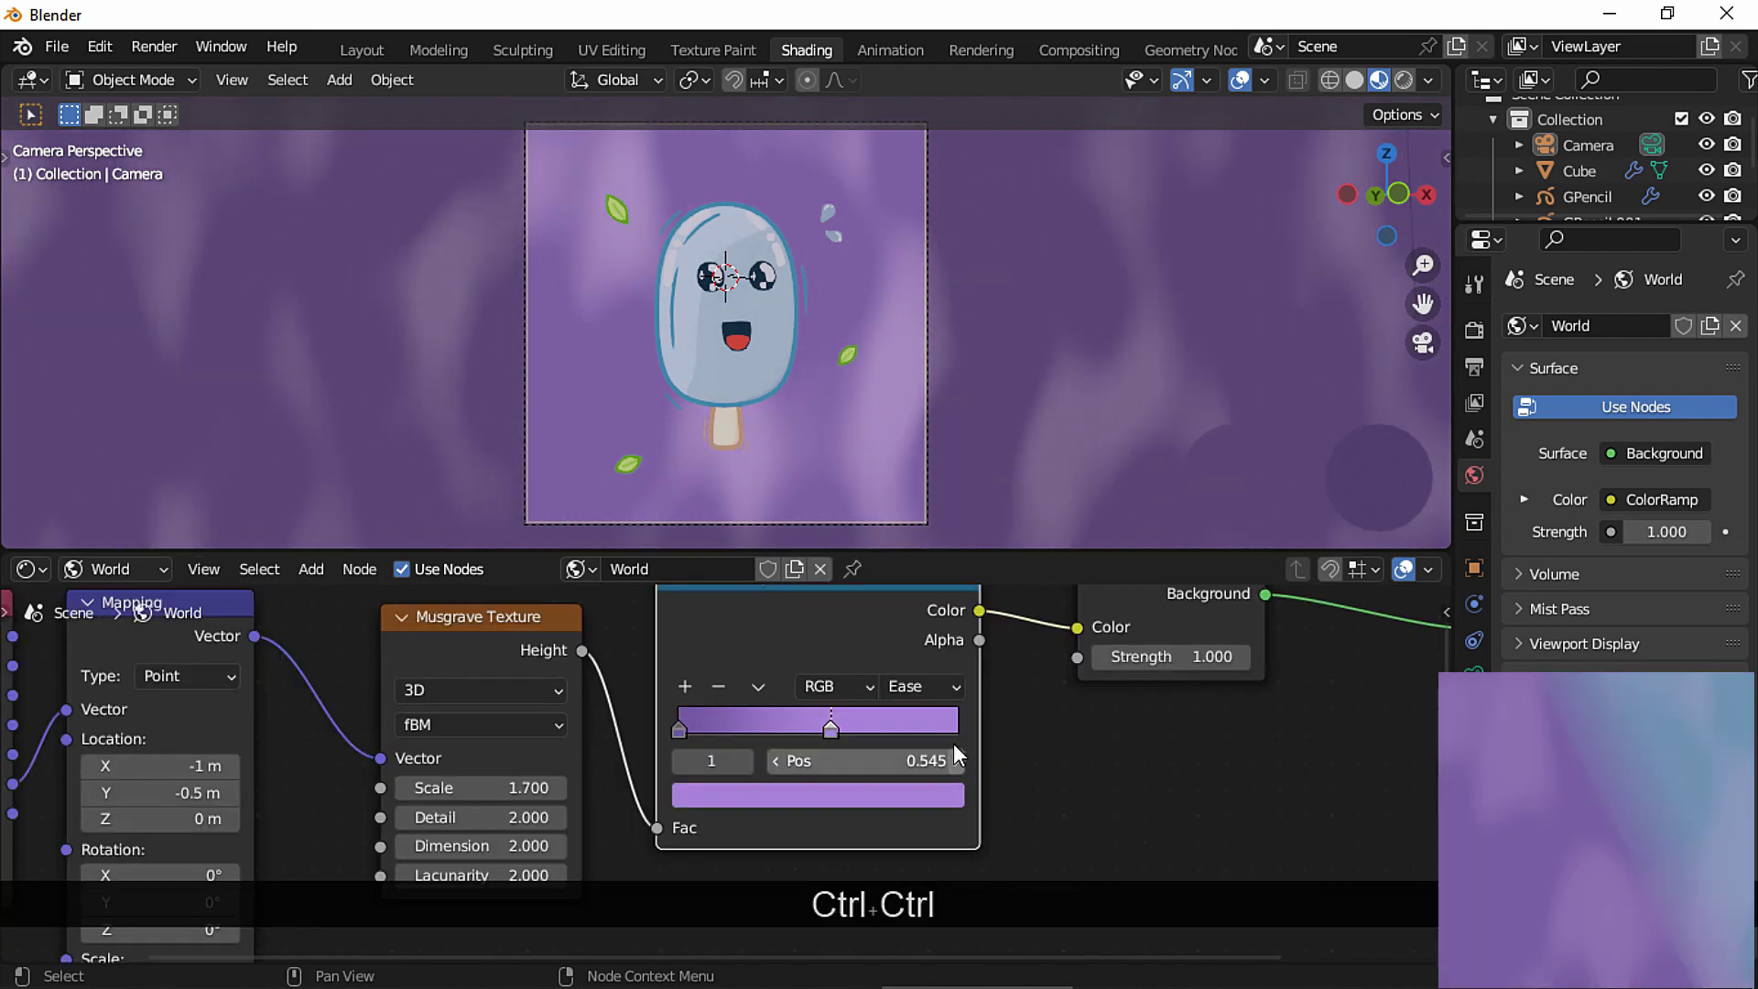
Set the ColorRamp interpolation to B-Spline and move the light purple stop to a position of about 0.300.
click(937, 687)
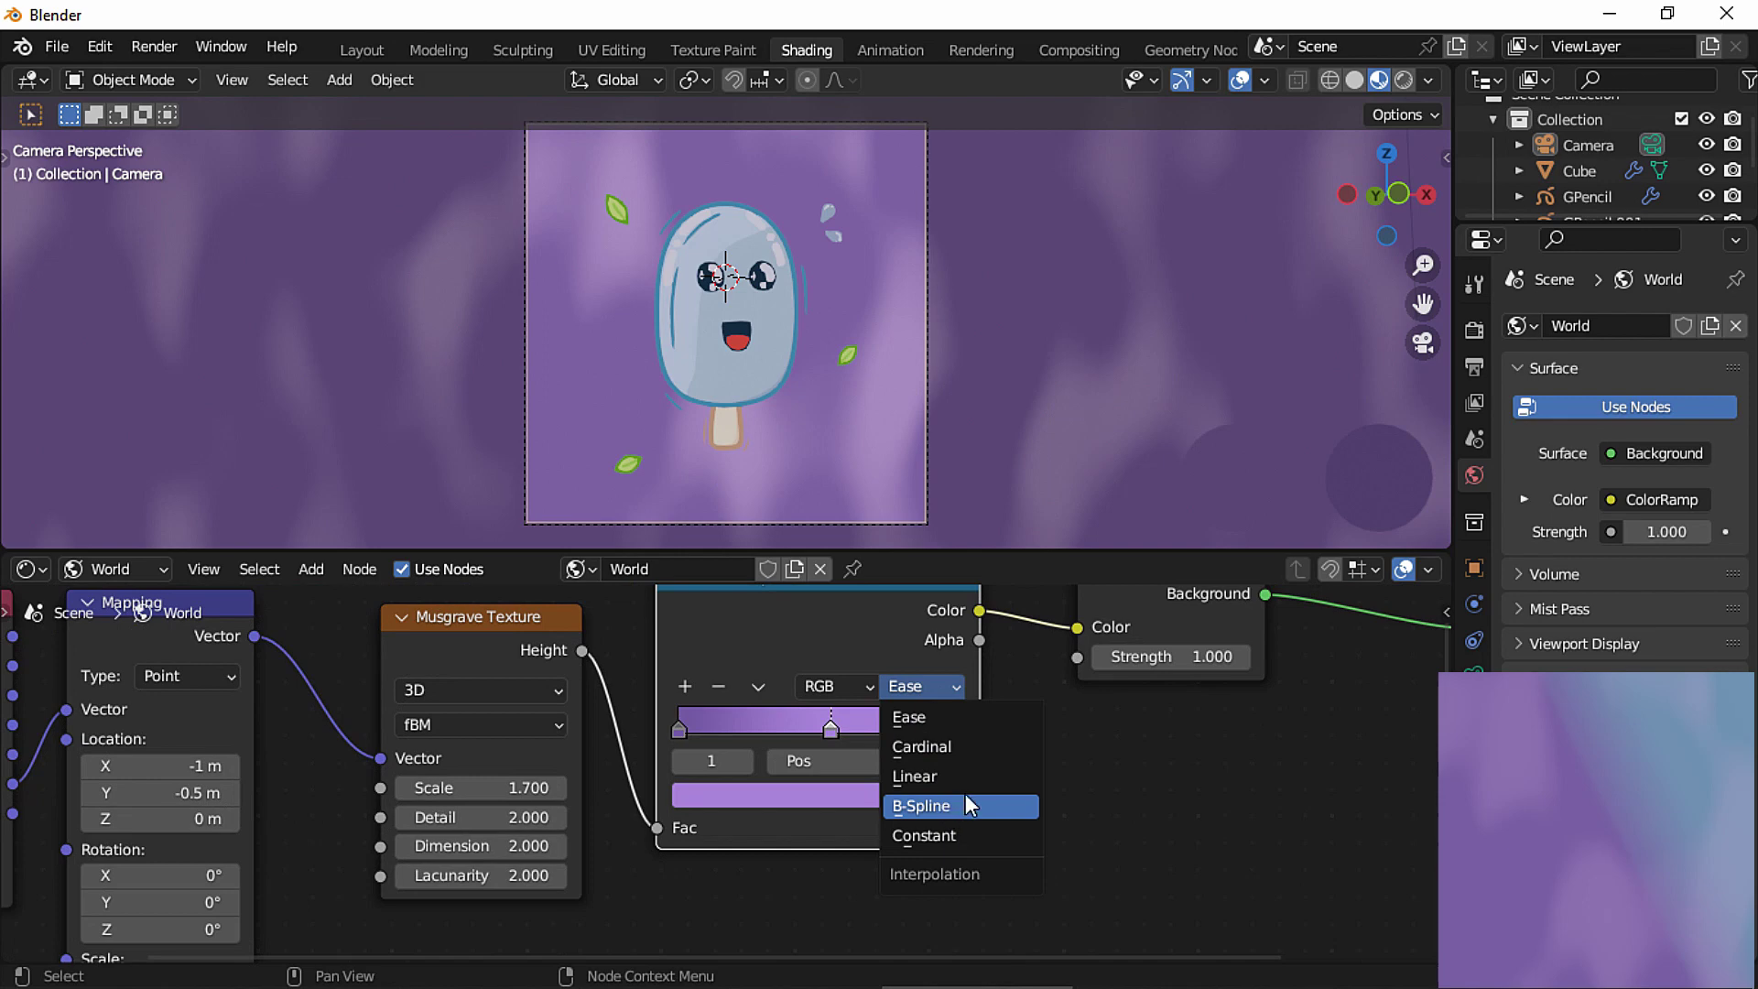
click(943, 804)
drag(829, 729, 758, 733)
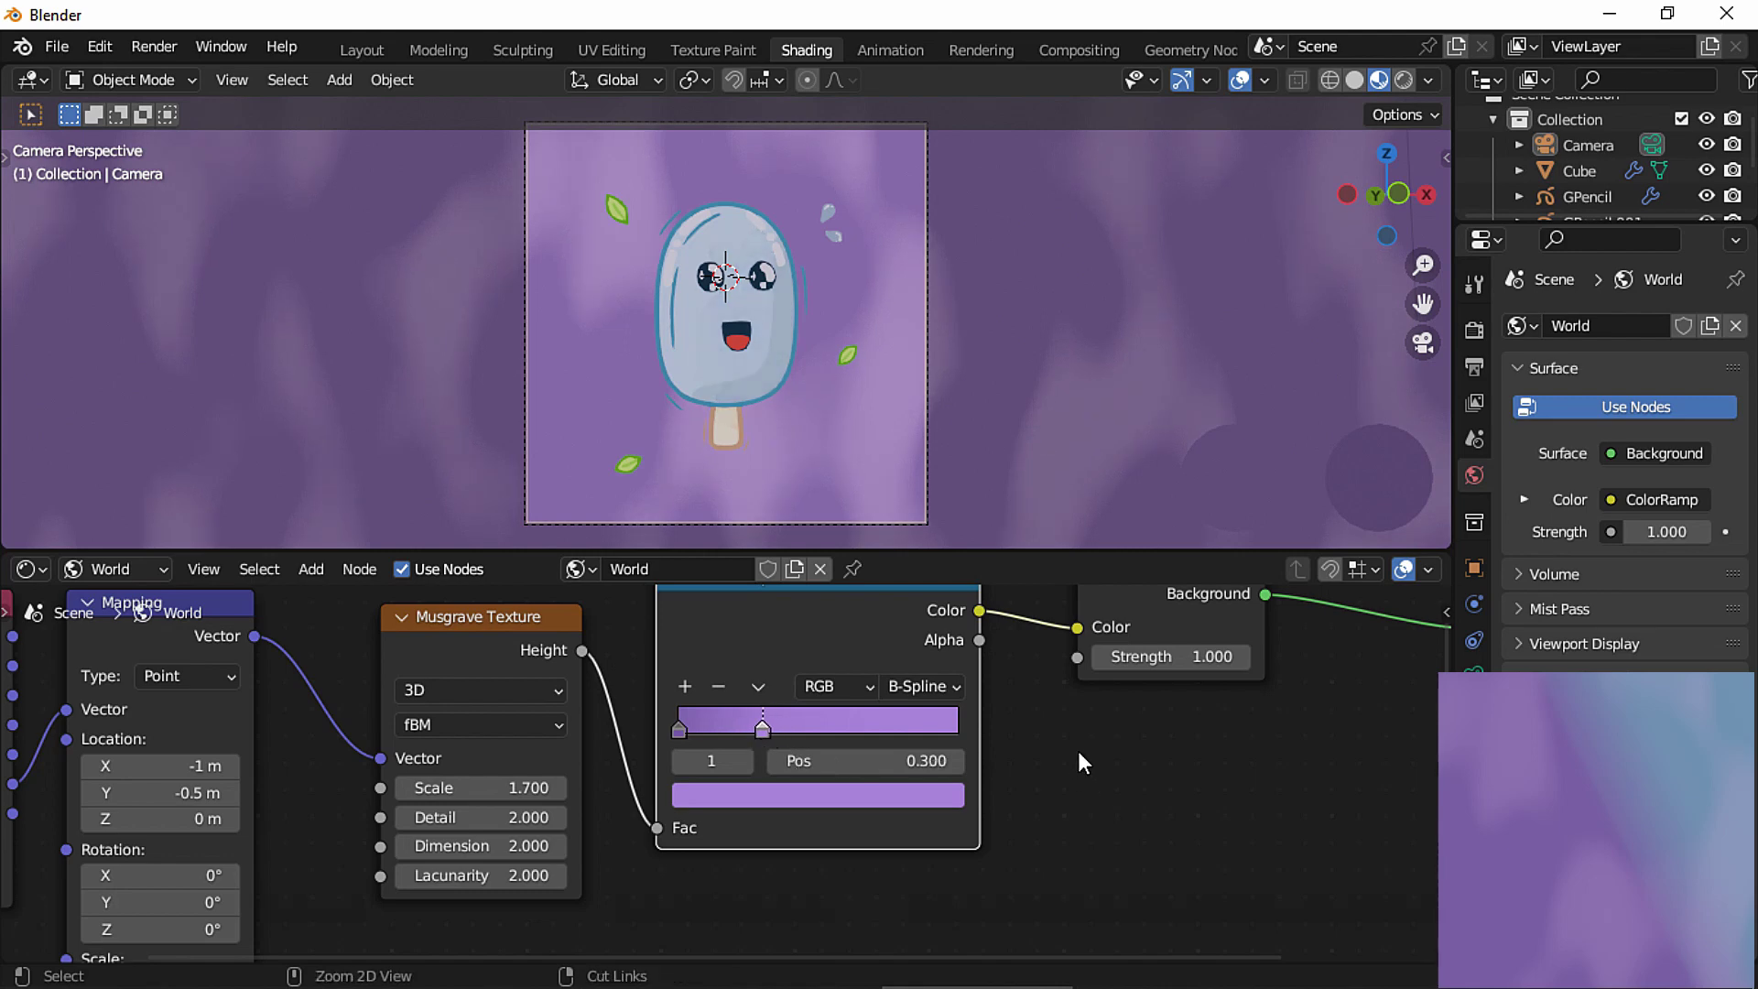
Duplicate the Texture Coordinate, Mapping, Musgrave Texture, ColorRamp and Background nodes and place the copies below the originals.
ctrl+middle_drag(1079, 752, 1021, 851)
middle_drag(1009, 816, 955, 785)
drag(213, 873, 914, 700)
key(shift+d)
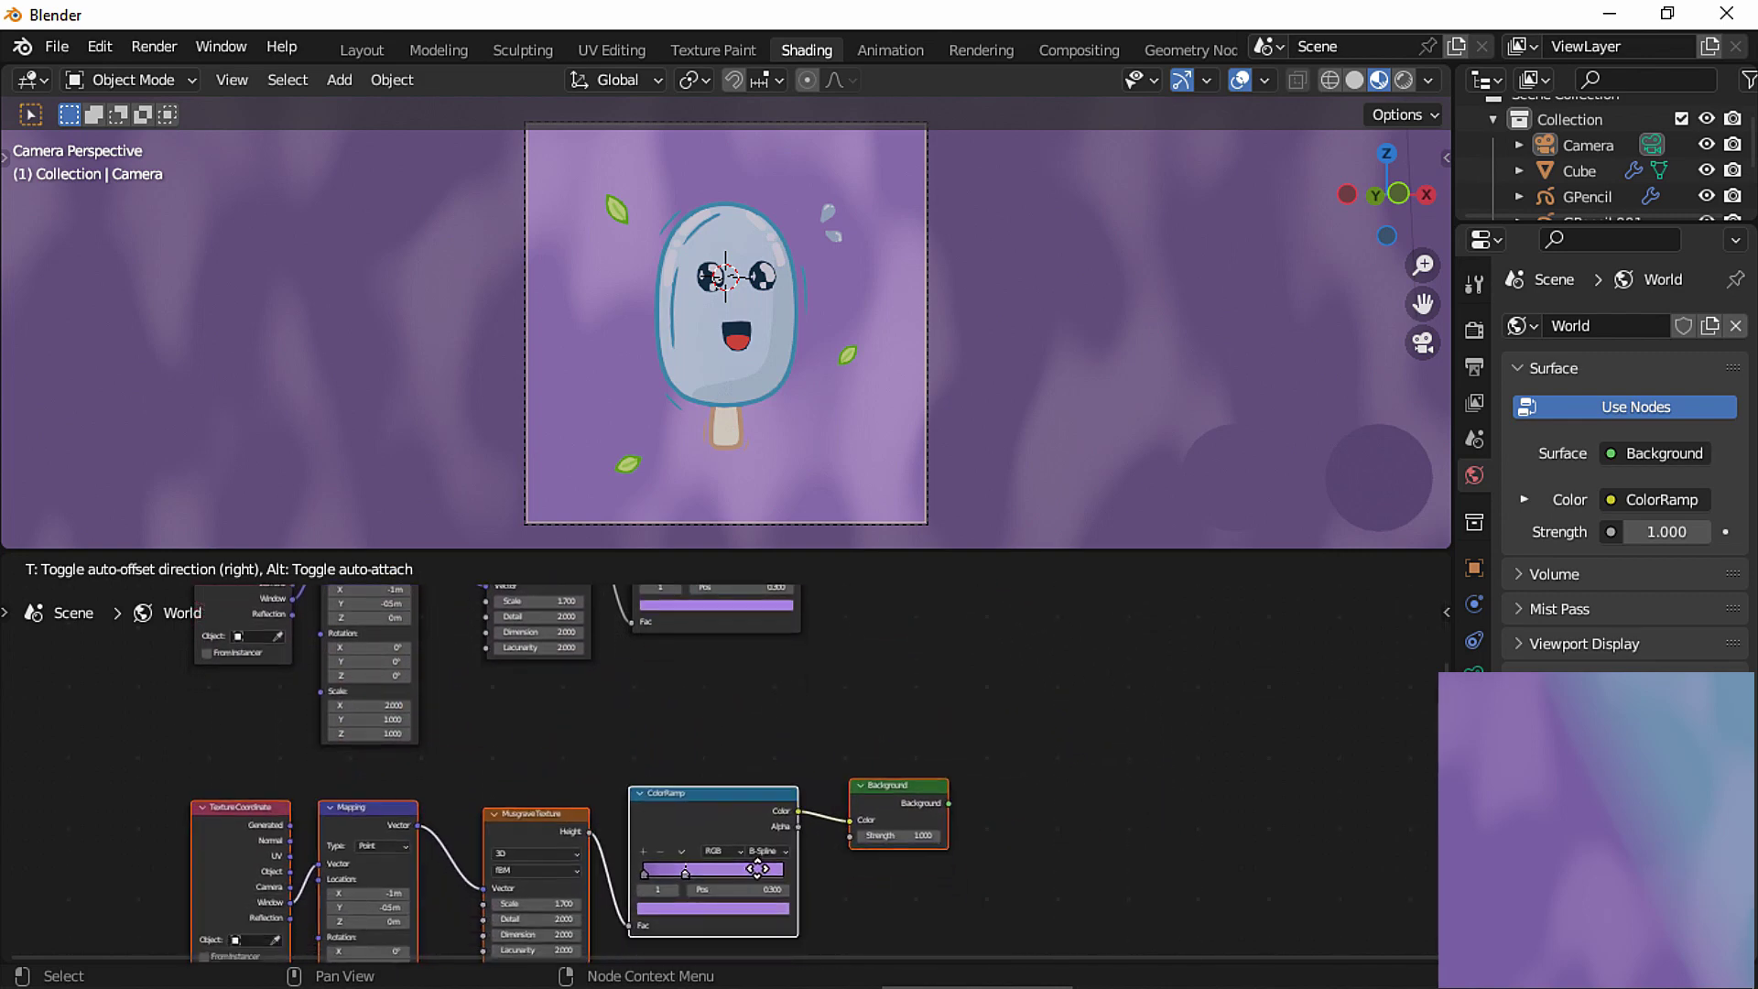
click(758, 861)
Connect the duplicate Mapping's Vector directly to the duplicate ColorRamp's Fac and delete the duplicate Musgrave Texture.
drag(491, 879, 637, 912)
drag(547, 800, 606, 733)
key(Delete)
drag(939, 715, 637, 783)
Reposition the duplicate Background node and add a Mix Shader node beside it, below the World Output.
middle_drag(947, 807, 838, 904)
ctrl+middle_drag(881, 793, 931, 798)
click(927, 800)
drag(694, 868, 788, 866)
key(shift+a)
mouse_move(852, 721)
click(849, 691)
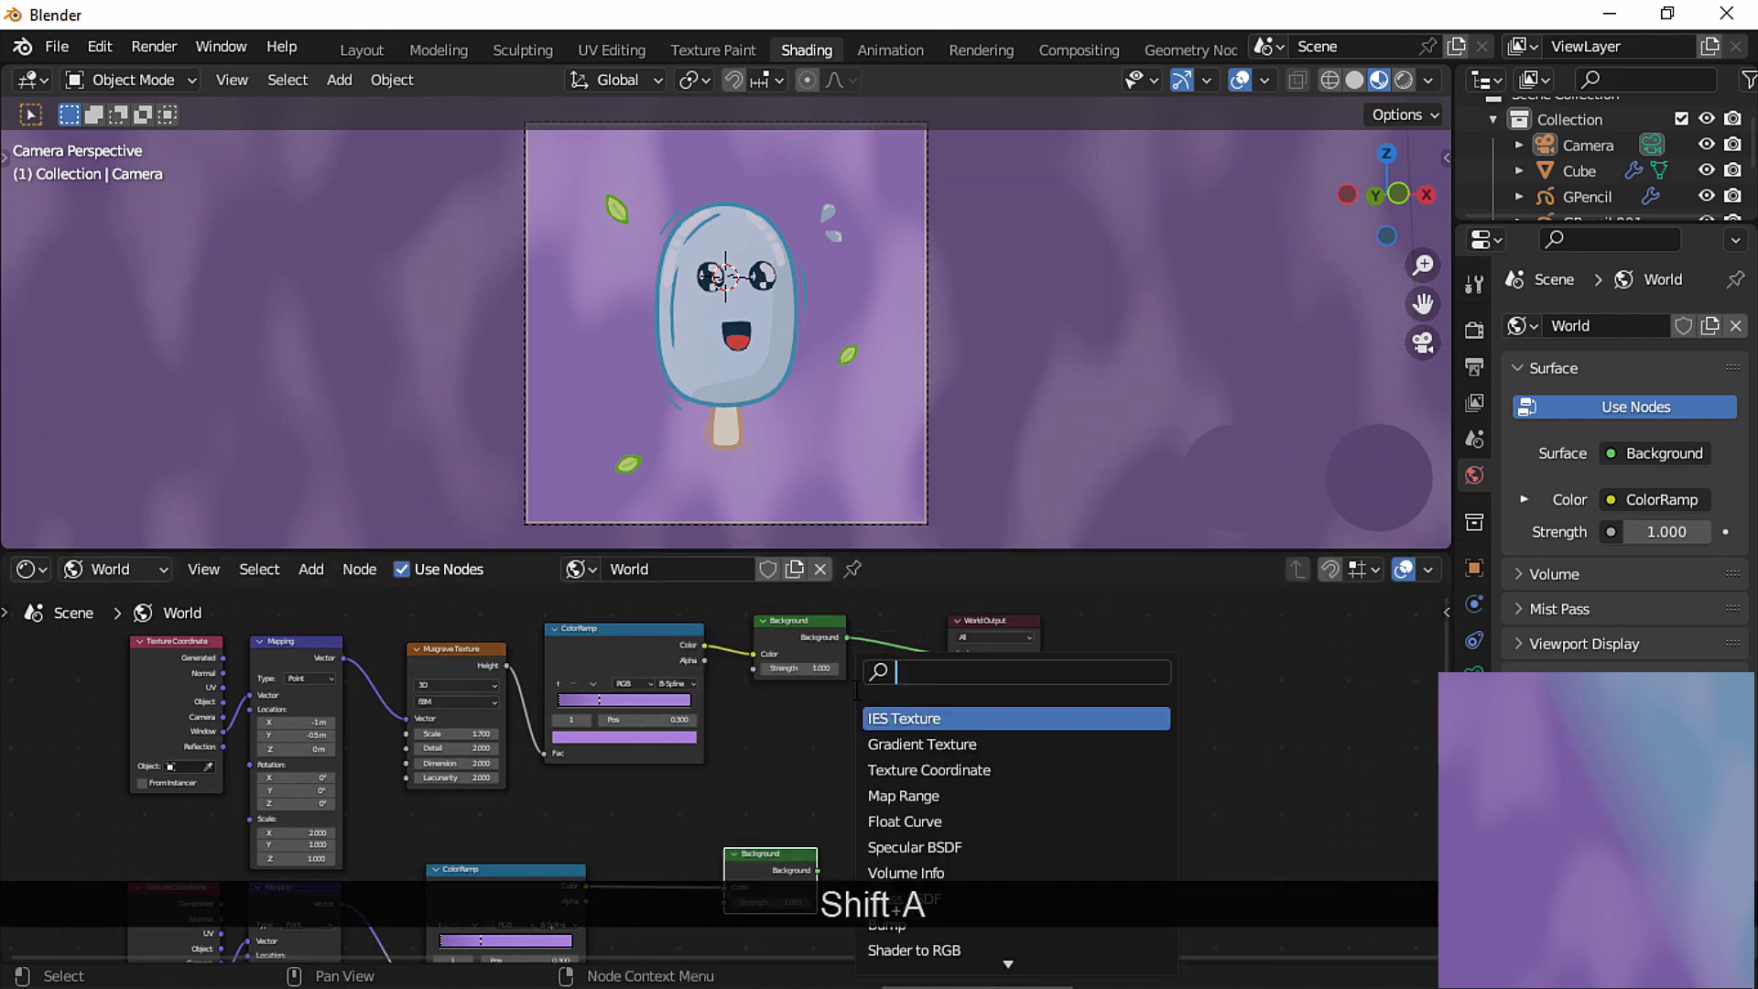
text(mix)
click(932, 741)
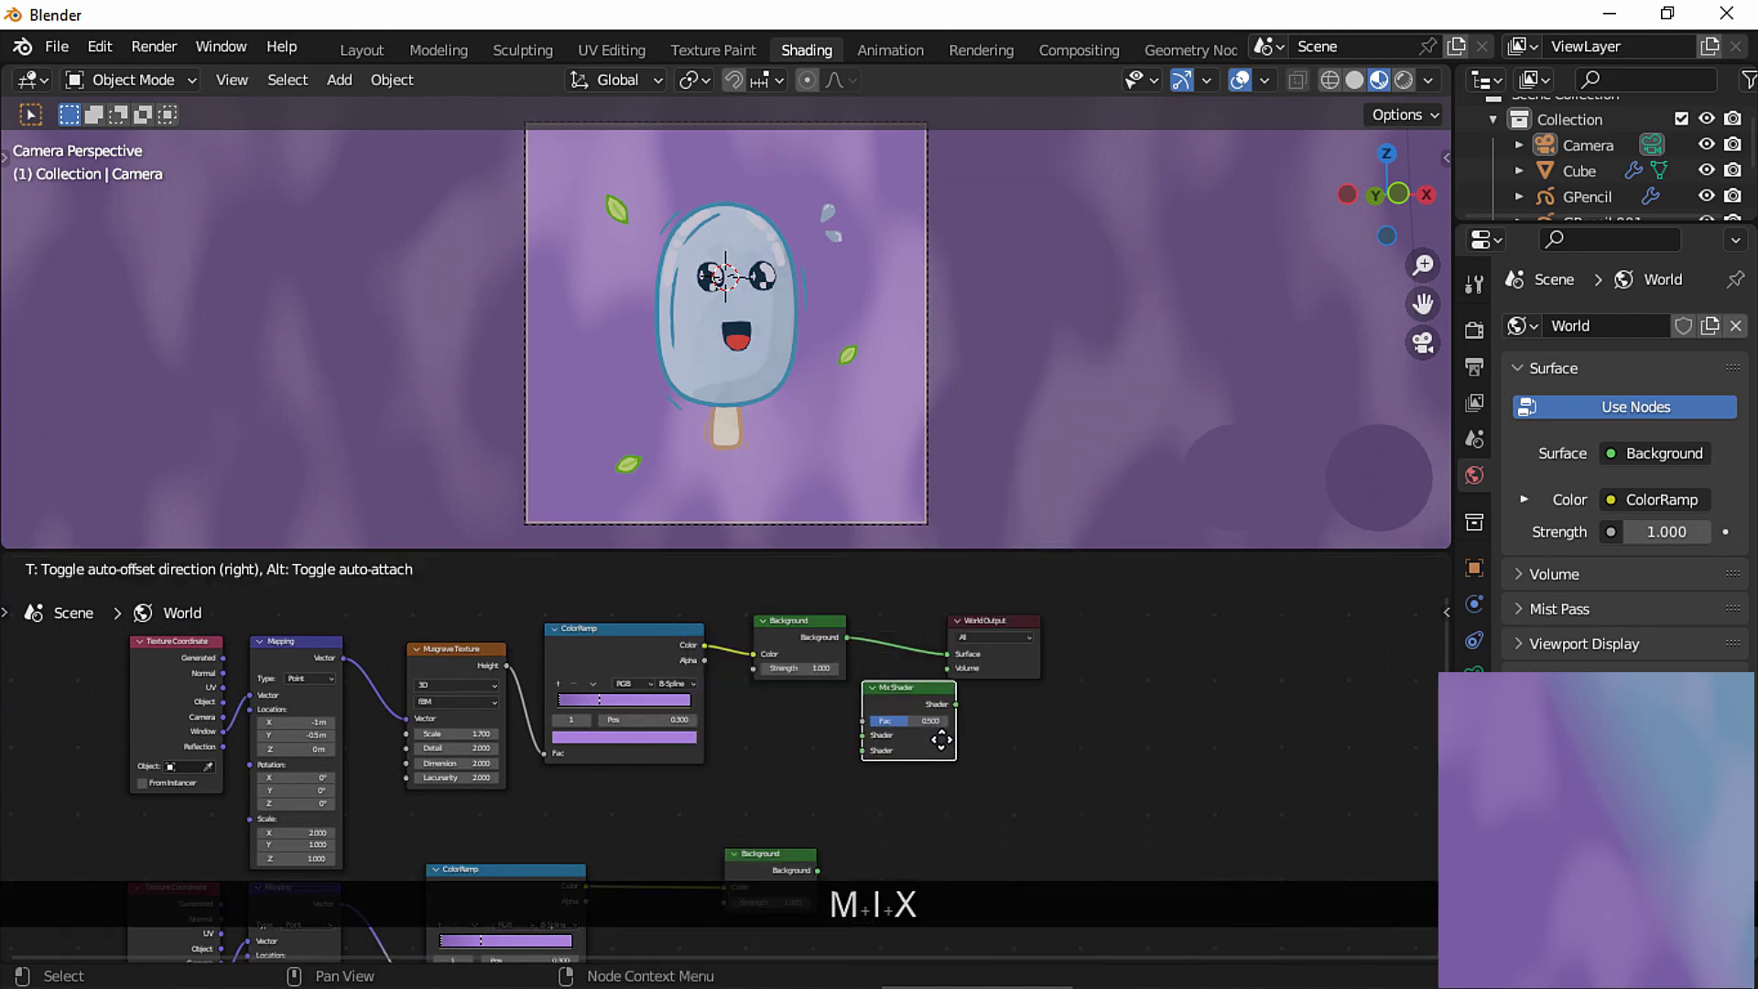
click(959, 813)
Feed the original and duplicate Background nodes into the Mix Shader and connect its output to the World Output's Surface.
ctrl+middle_drag(958, 813, 740, 910)
drag(712, 920, 797, 859)
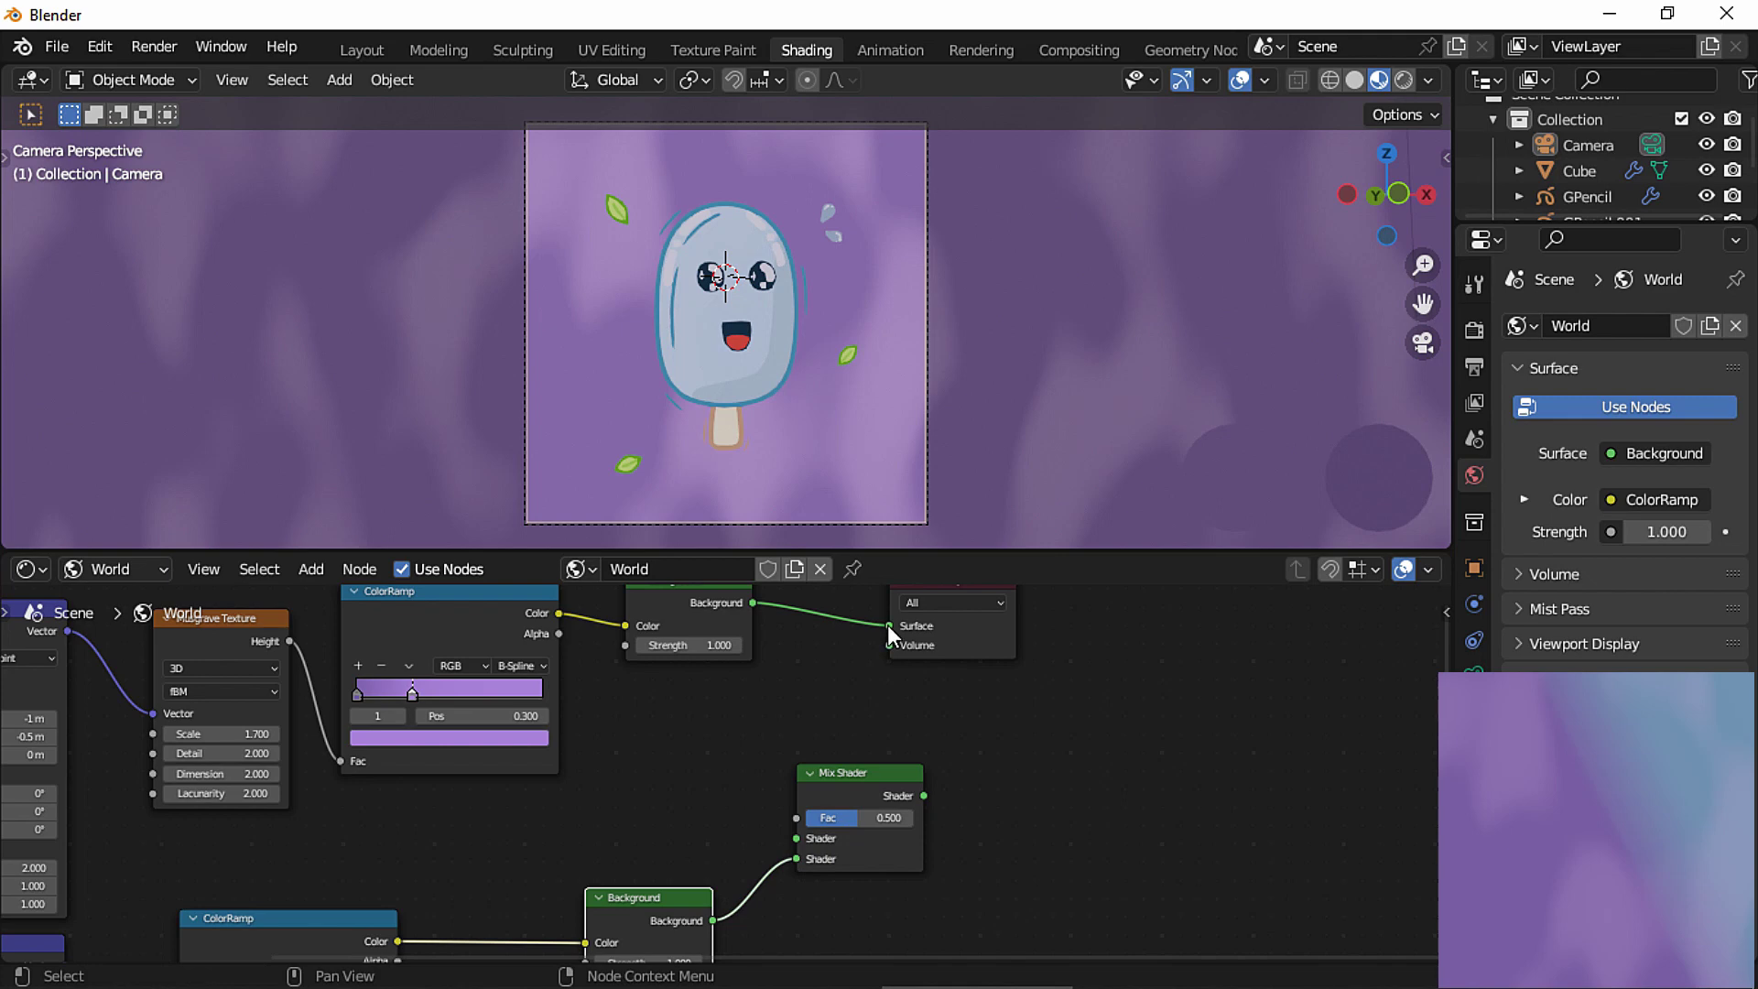
drag(887, 626, 797, 837)
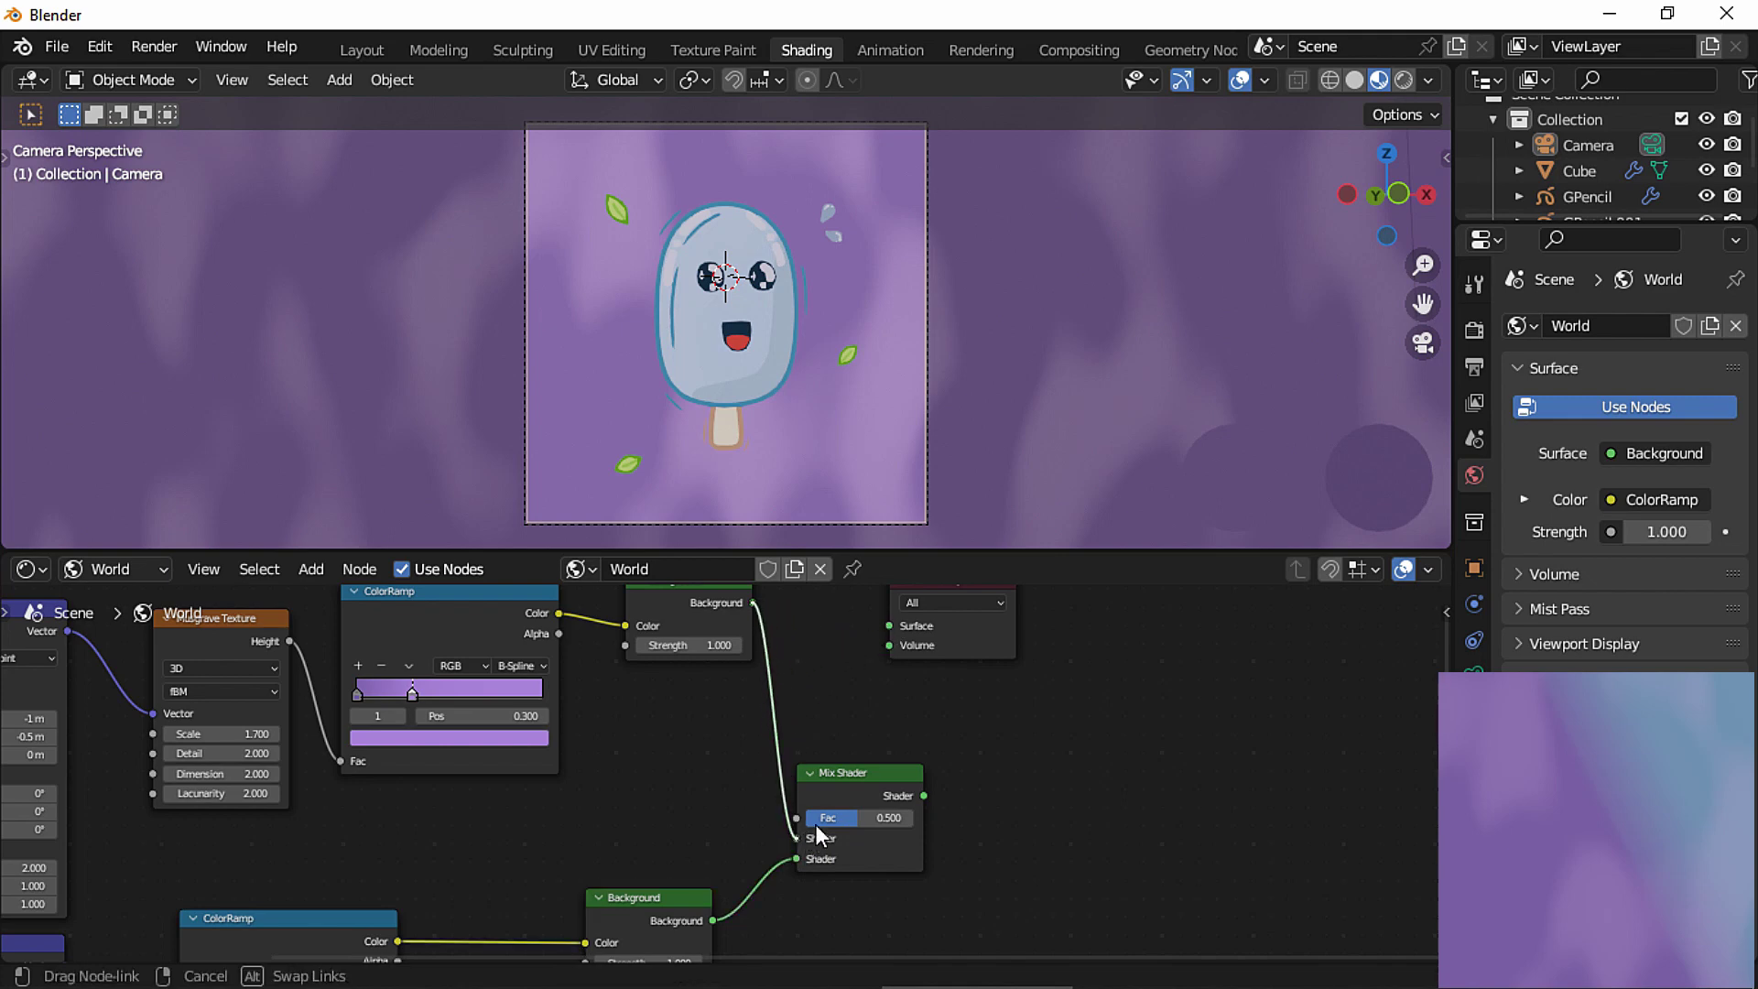
middle_drag(959, 716, 917, 815)
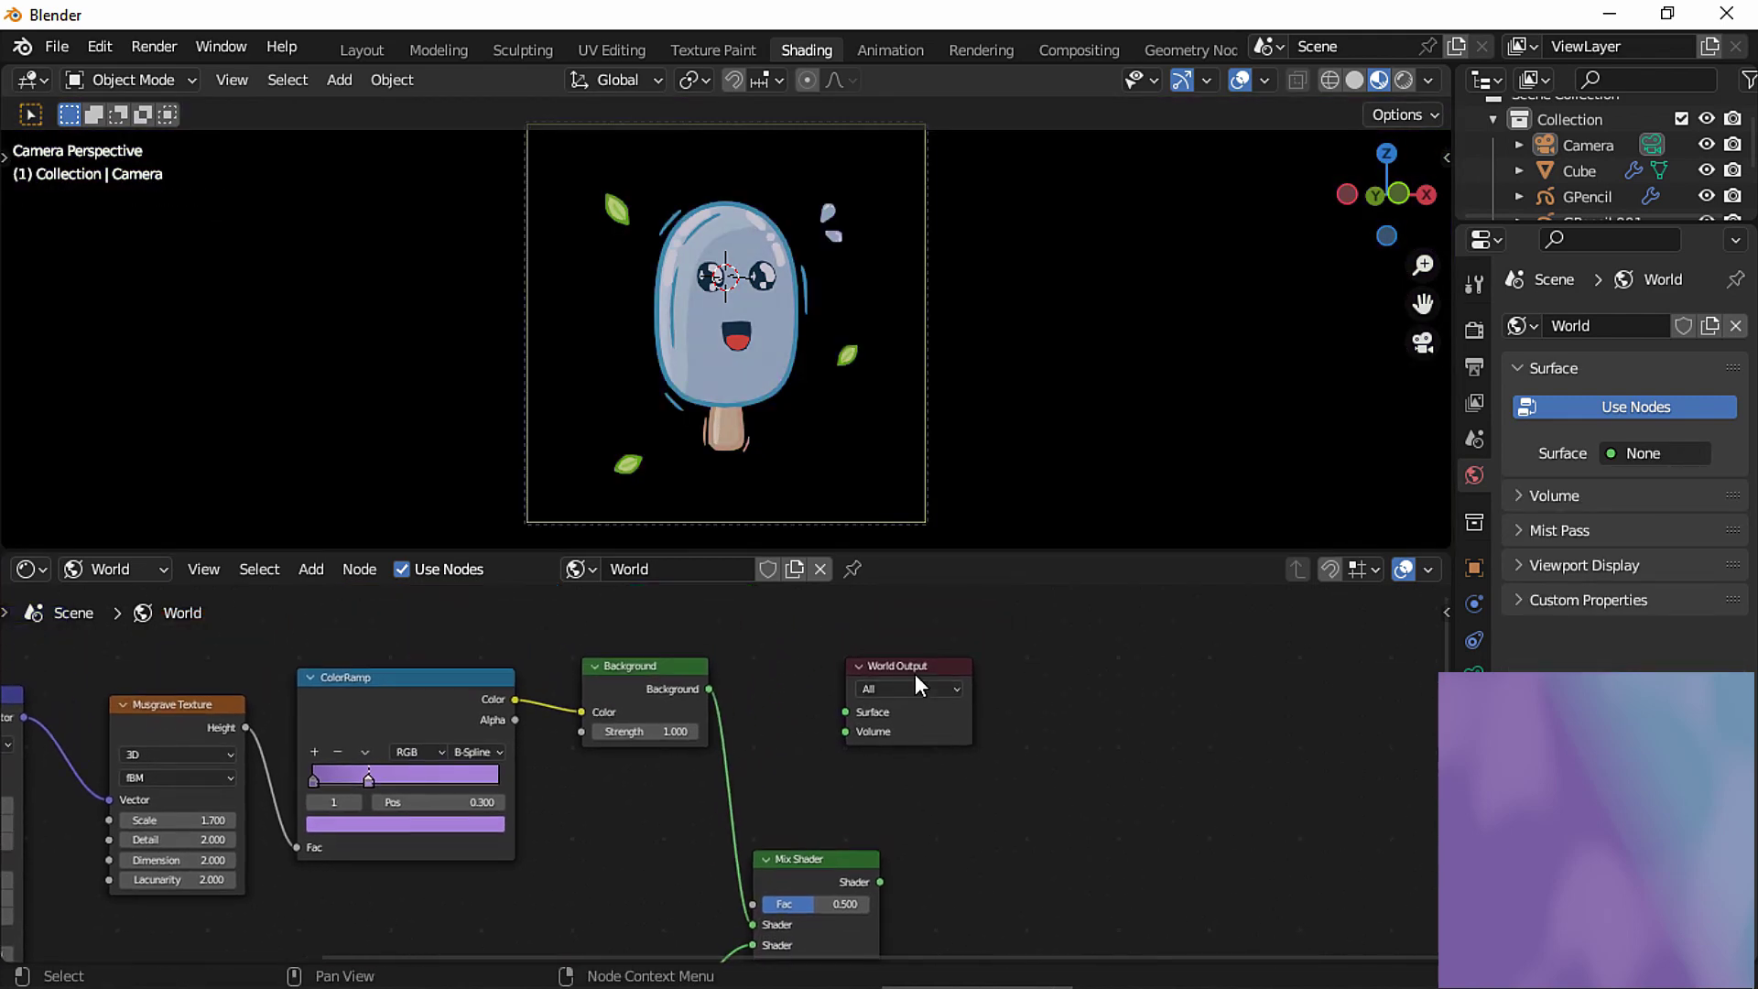
drag(914, 674, 1013, 765)
drag(882, 881, 943, 807)
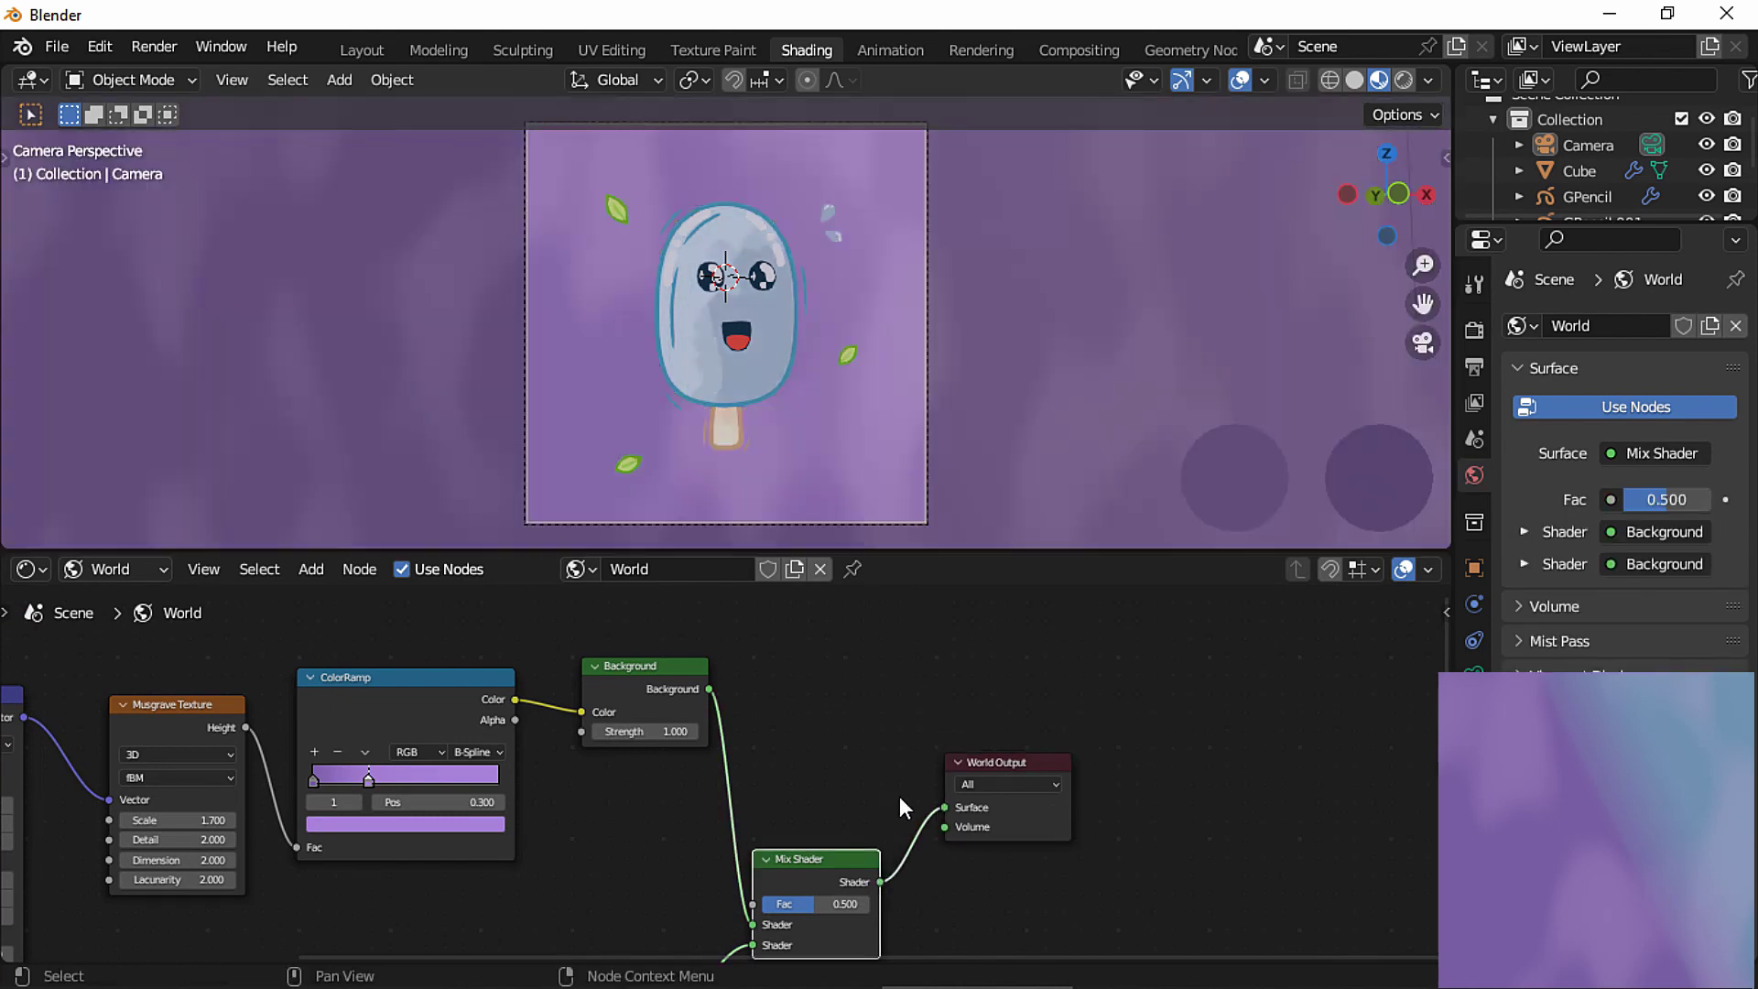
Change the duplicate ColorRamp's light purple stop to a sky blue.
middle_drag(632, 883, 786, 664)
middle_drag(773, 814, 902, 708)
middle_drag(672, 818, 832, 705)
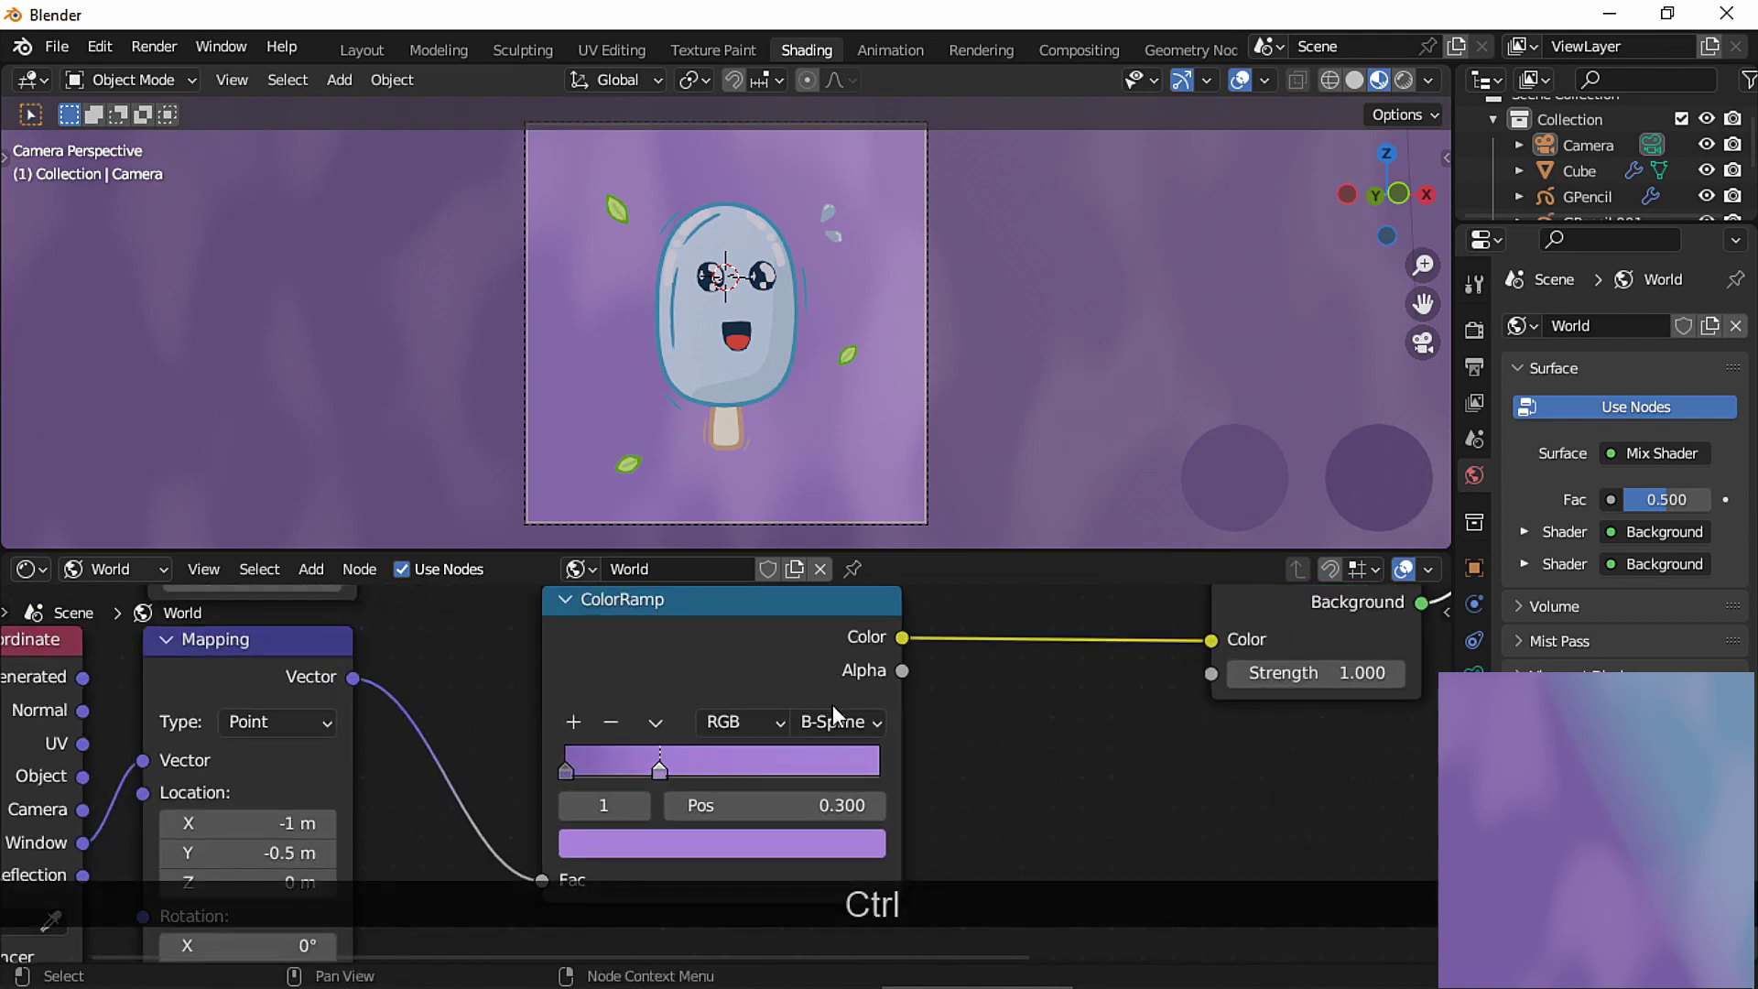
click(636, 844)
drag(686, 496, 744, 476)
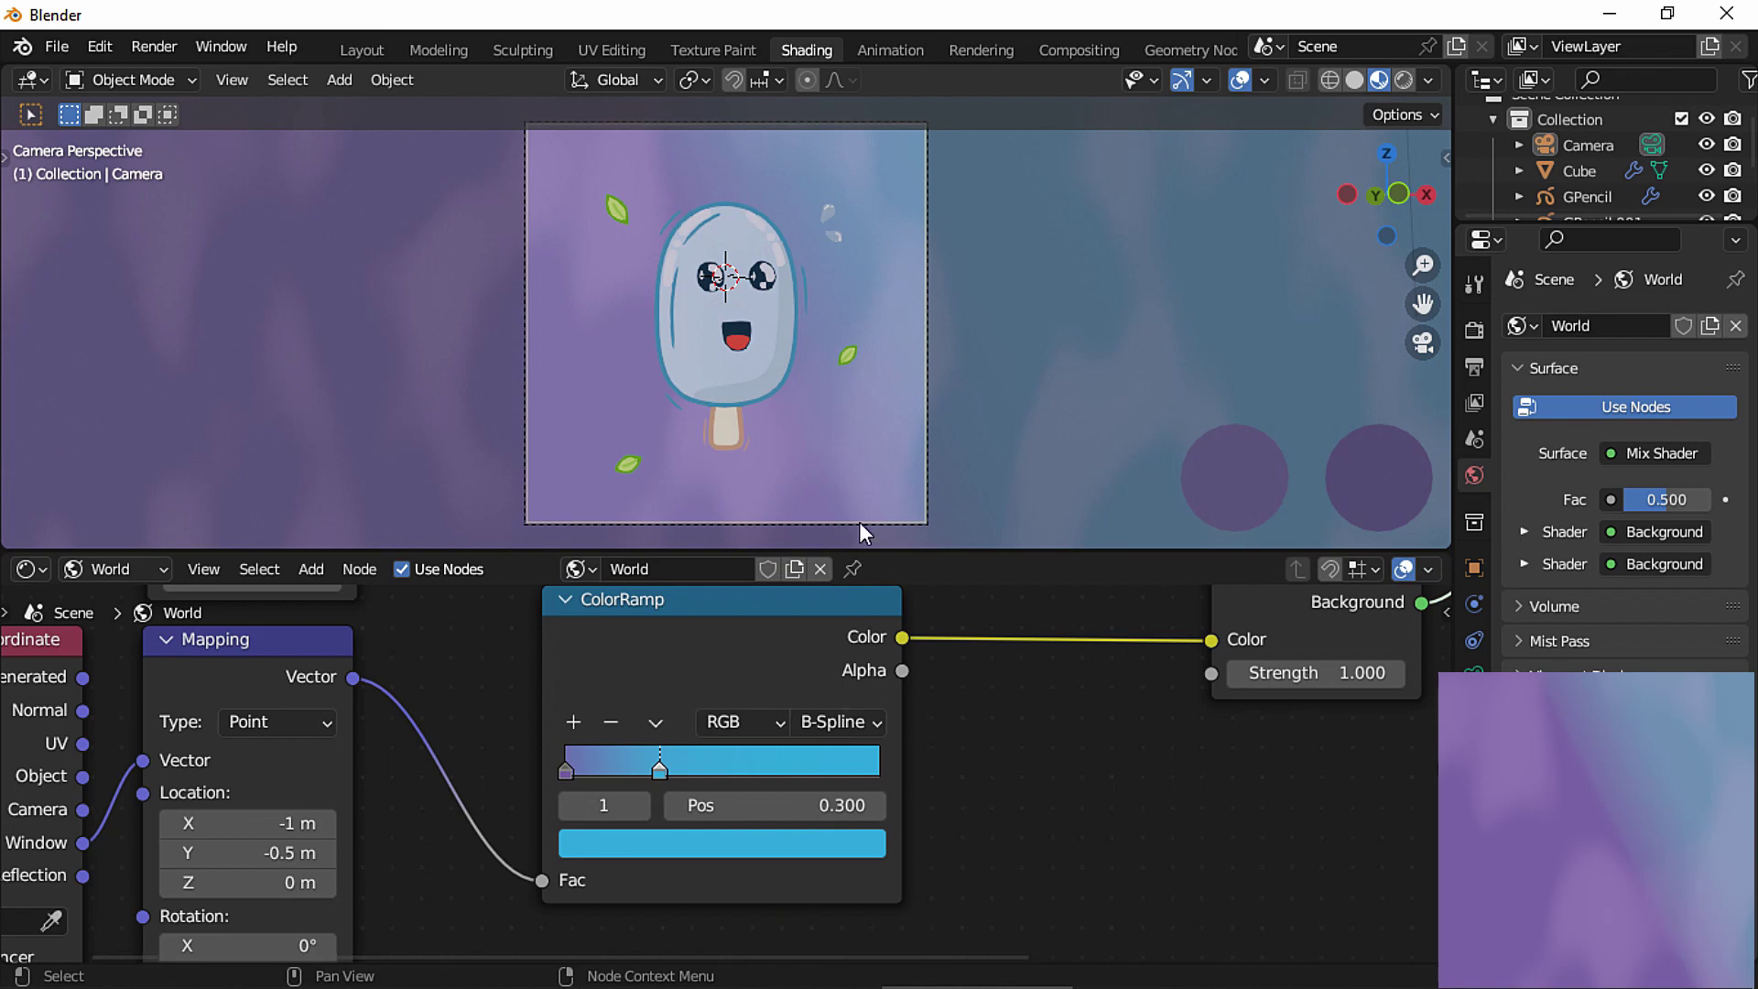
Tighten the duplicate ColorRamp's stops, placing the purple stop at about 0.050, and shift its colour to a bluer purple.
drag(659, 771, 580, 776)
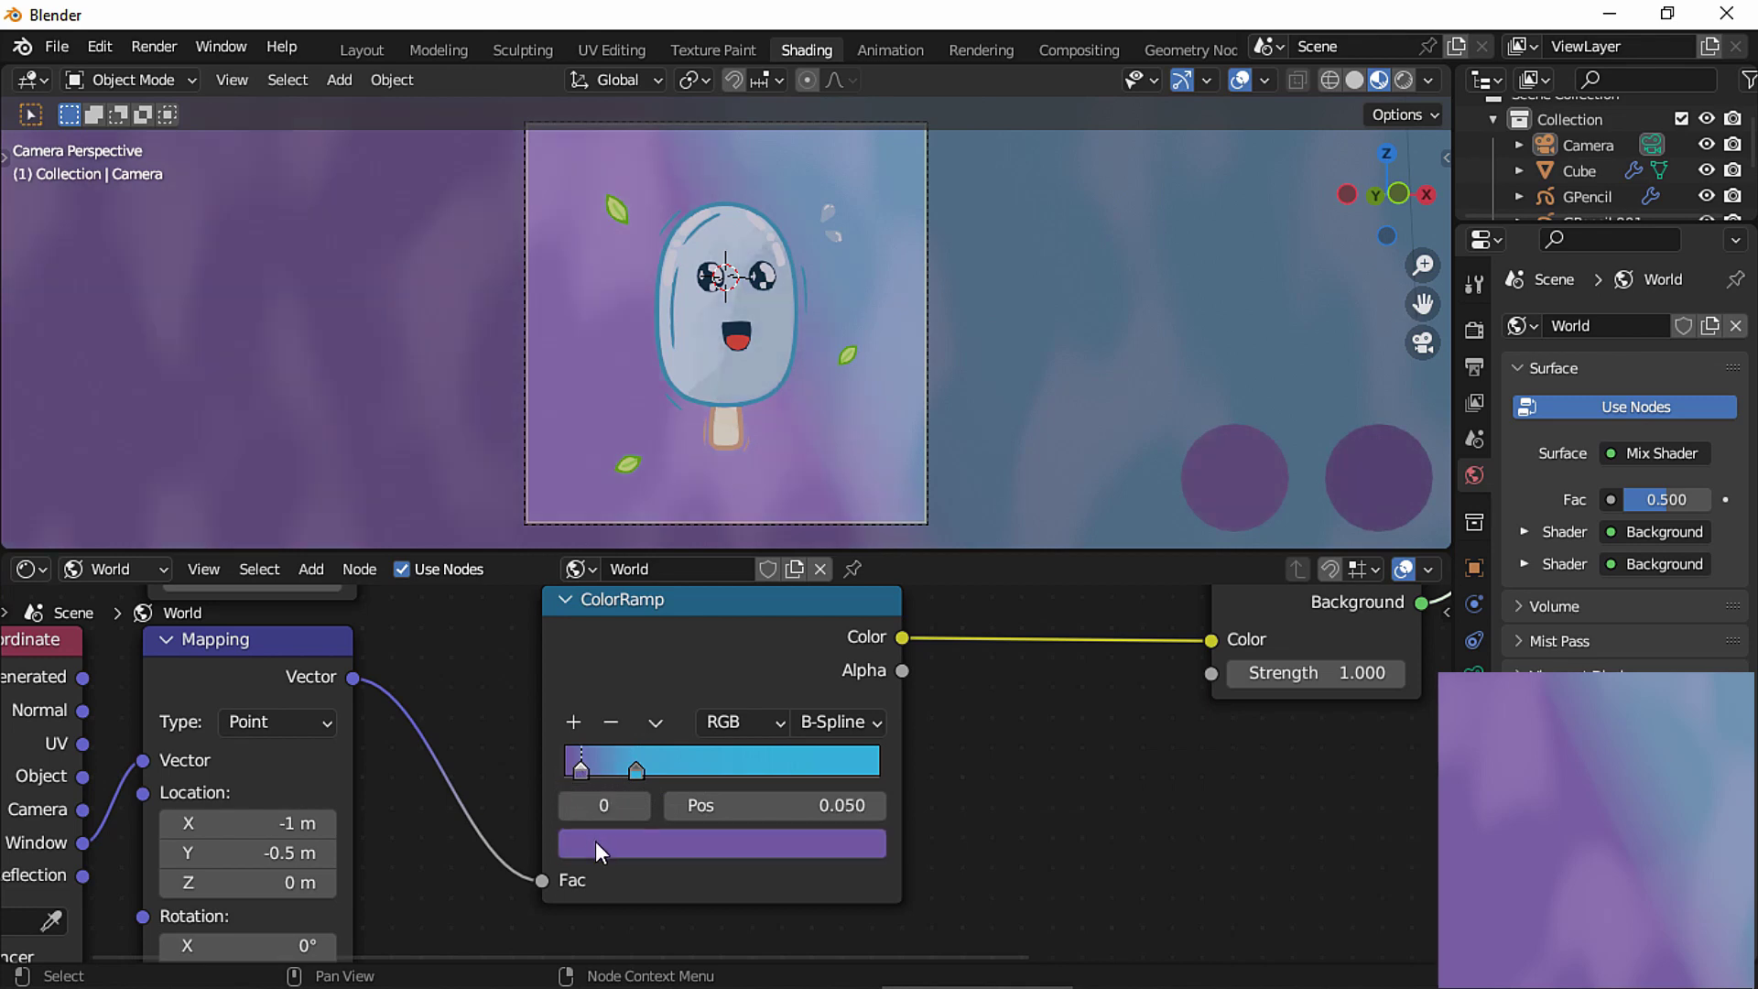
click(606, 844)
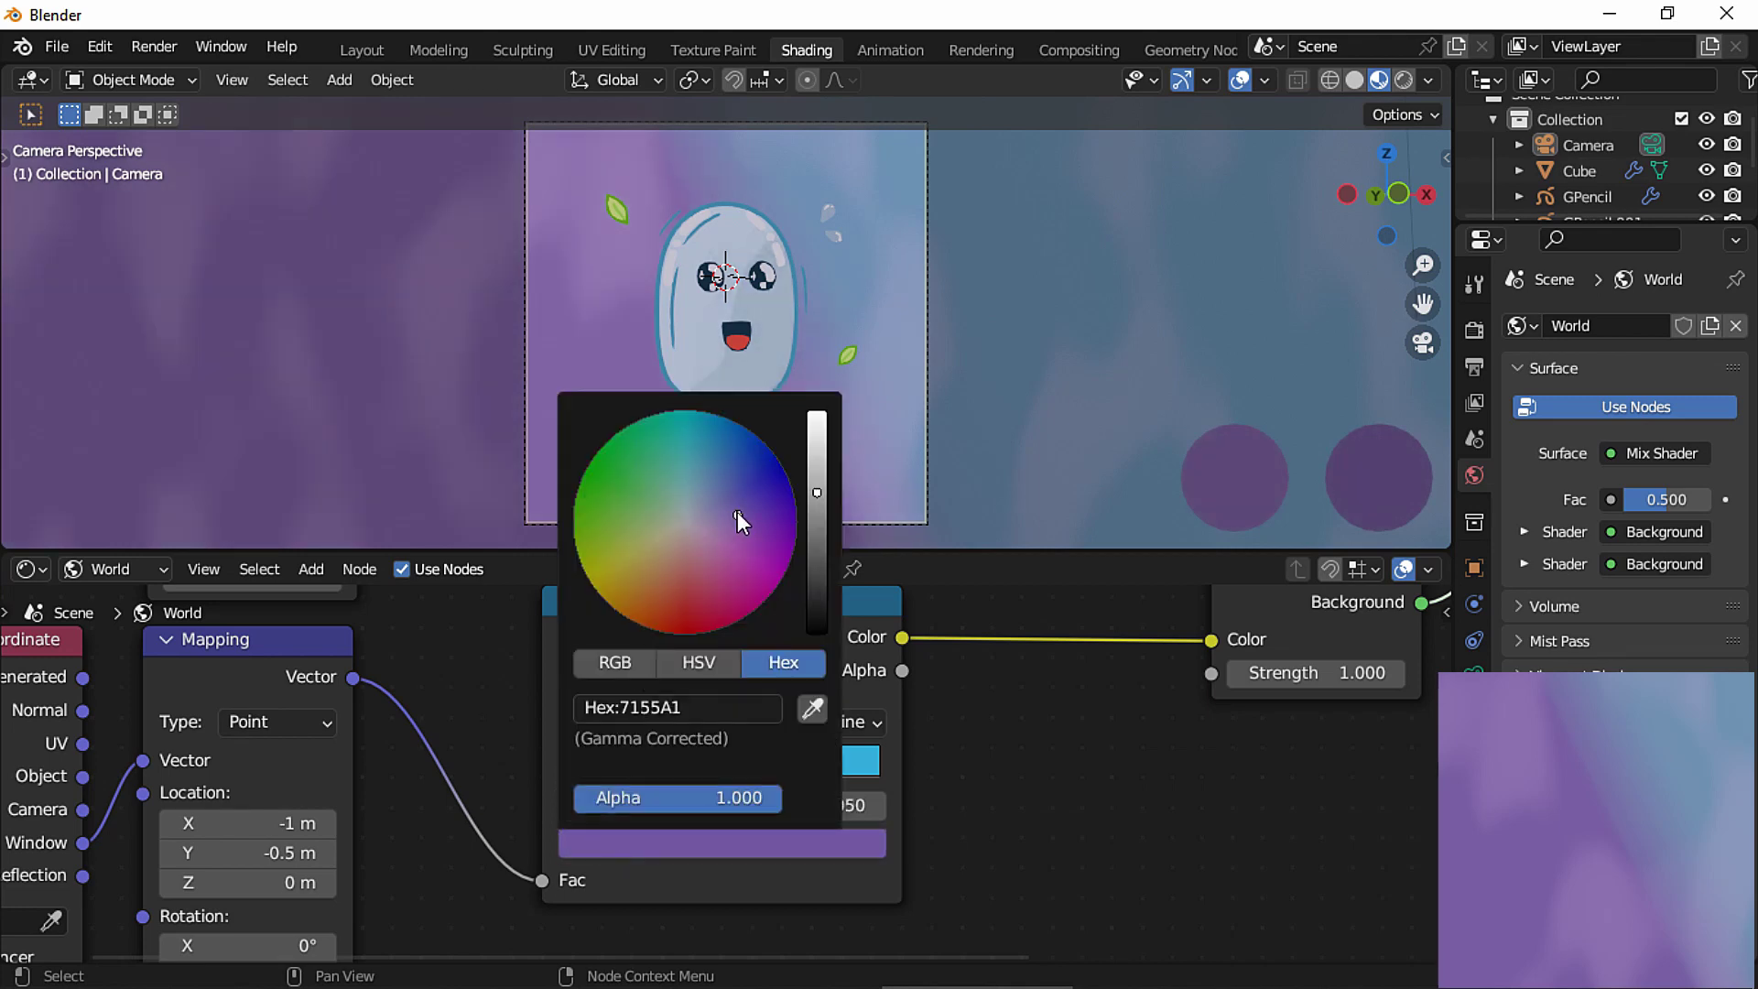
drag(740, 515, 734, 498)
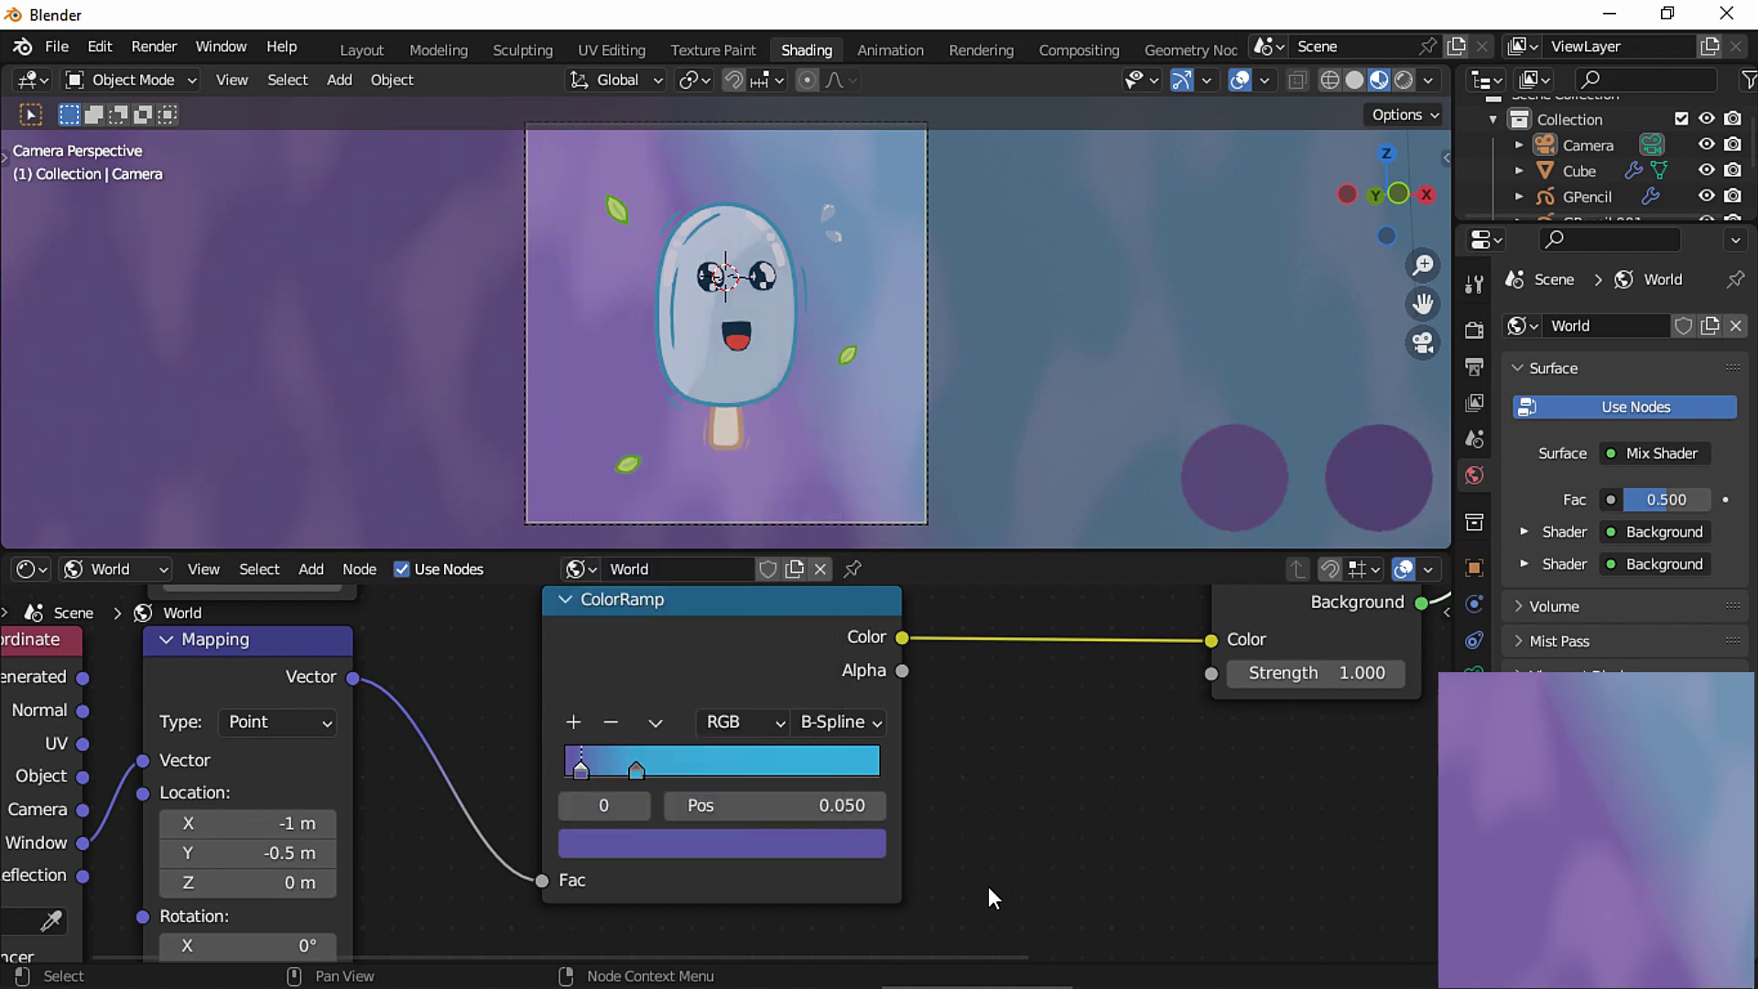
Switch the Musgrave Texture to 2D with the Hybrid Multifractal type and try out different scale values.
middle_drag(993, 809, 1009, 760)
middle_drag(734, 709, 910, 694)
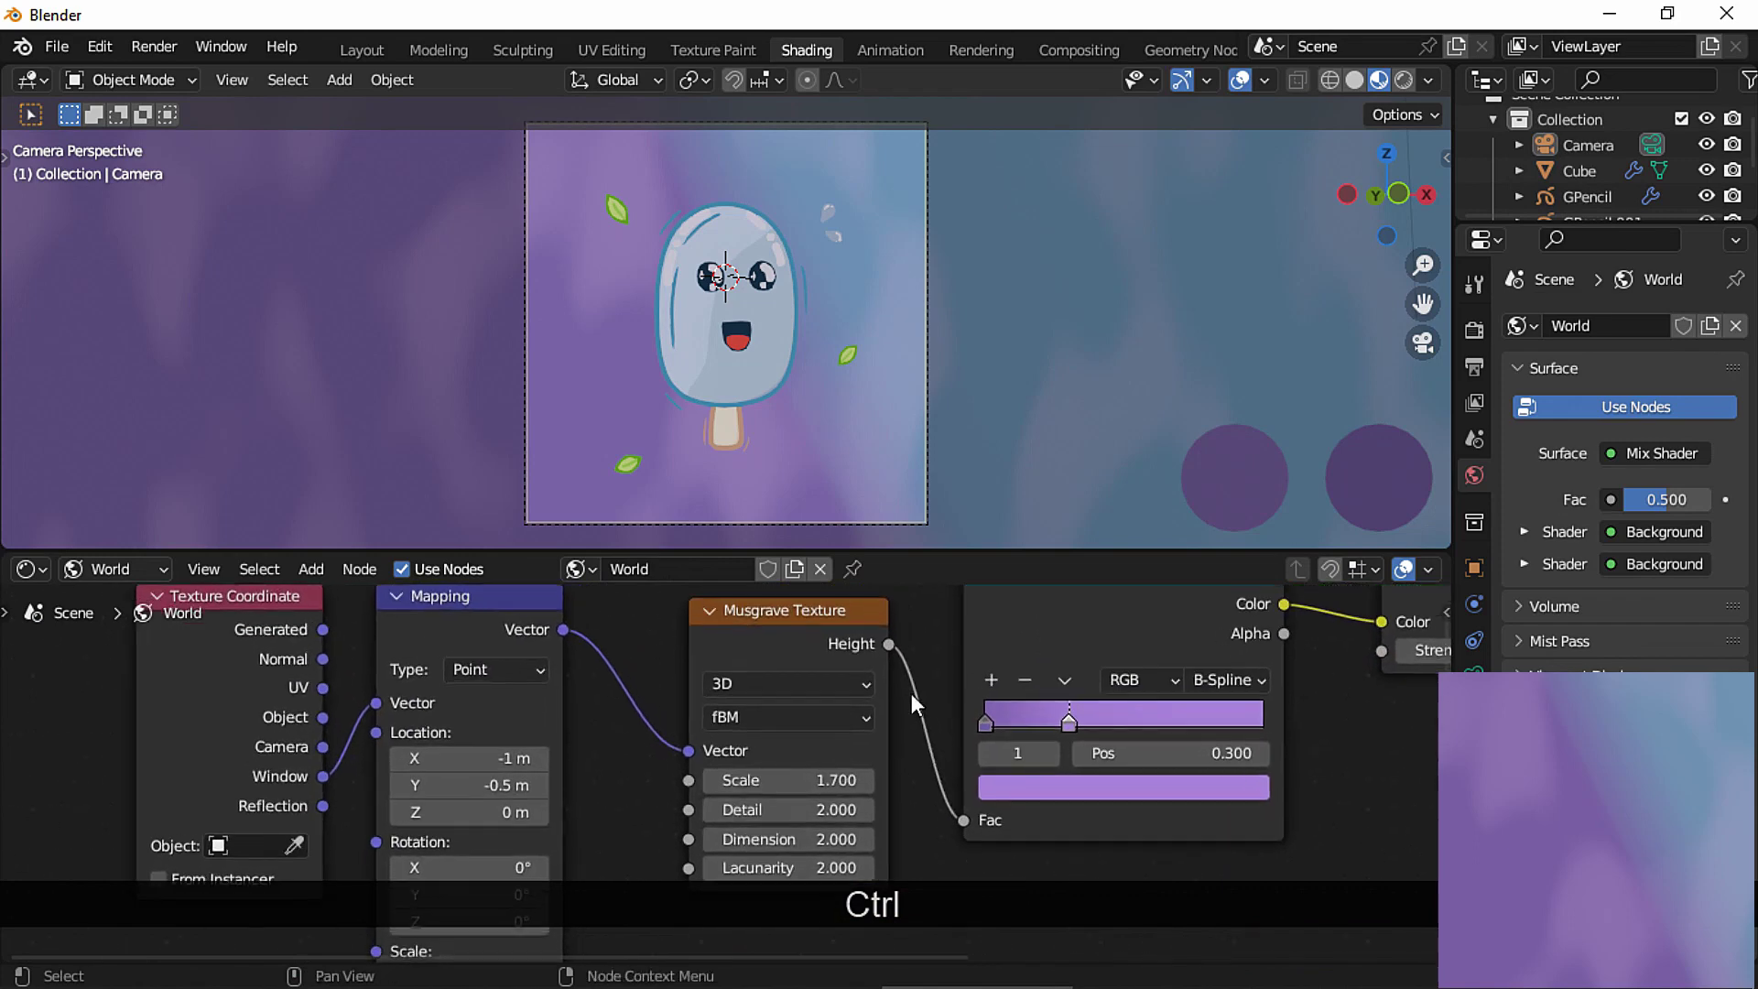
click(838, 685)
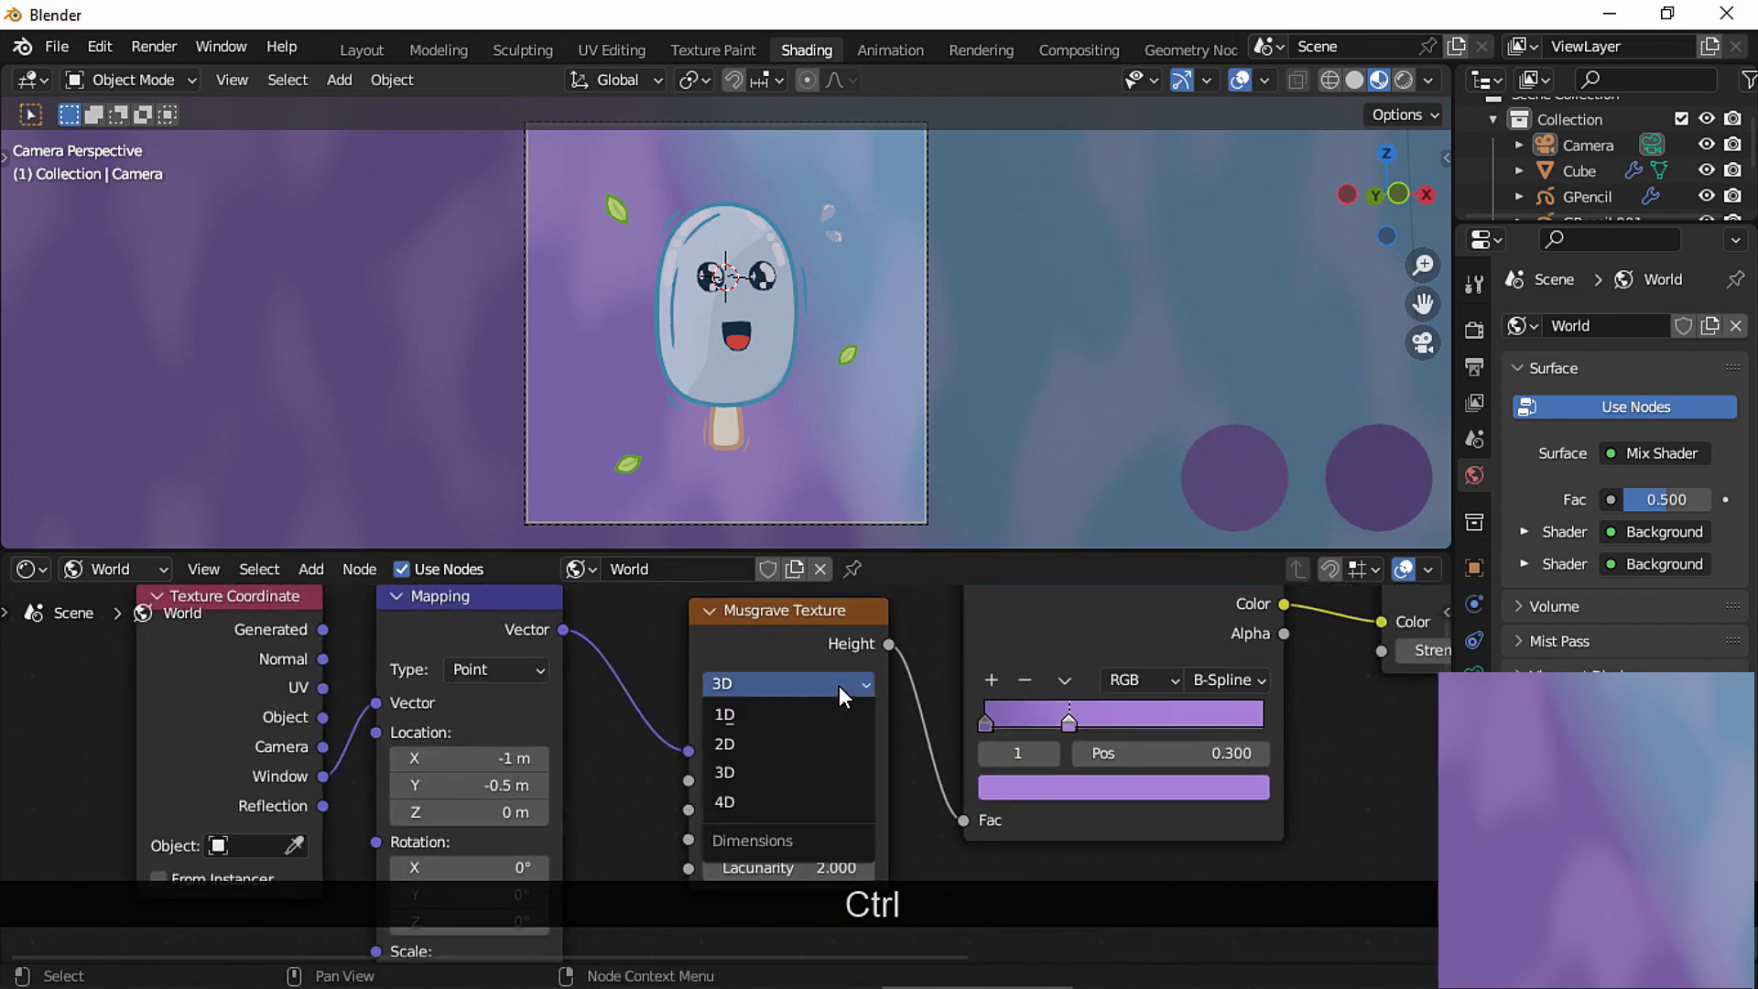
click(782, 739)
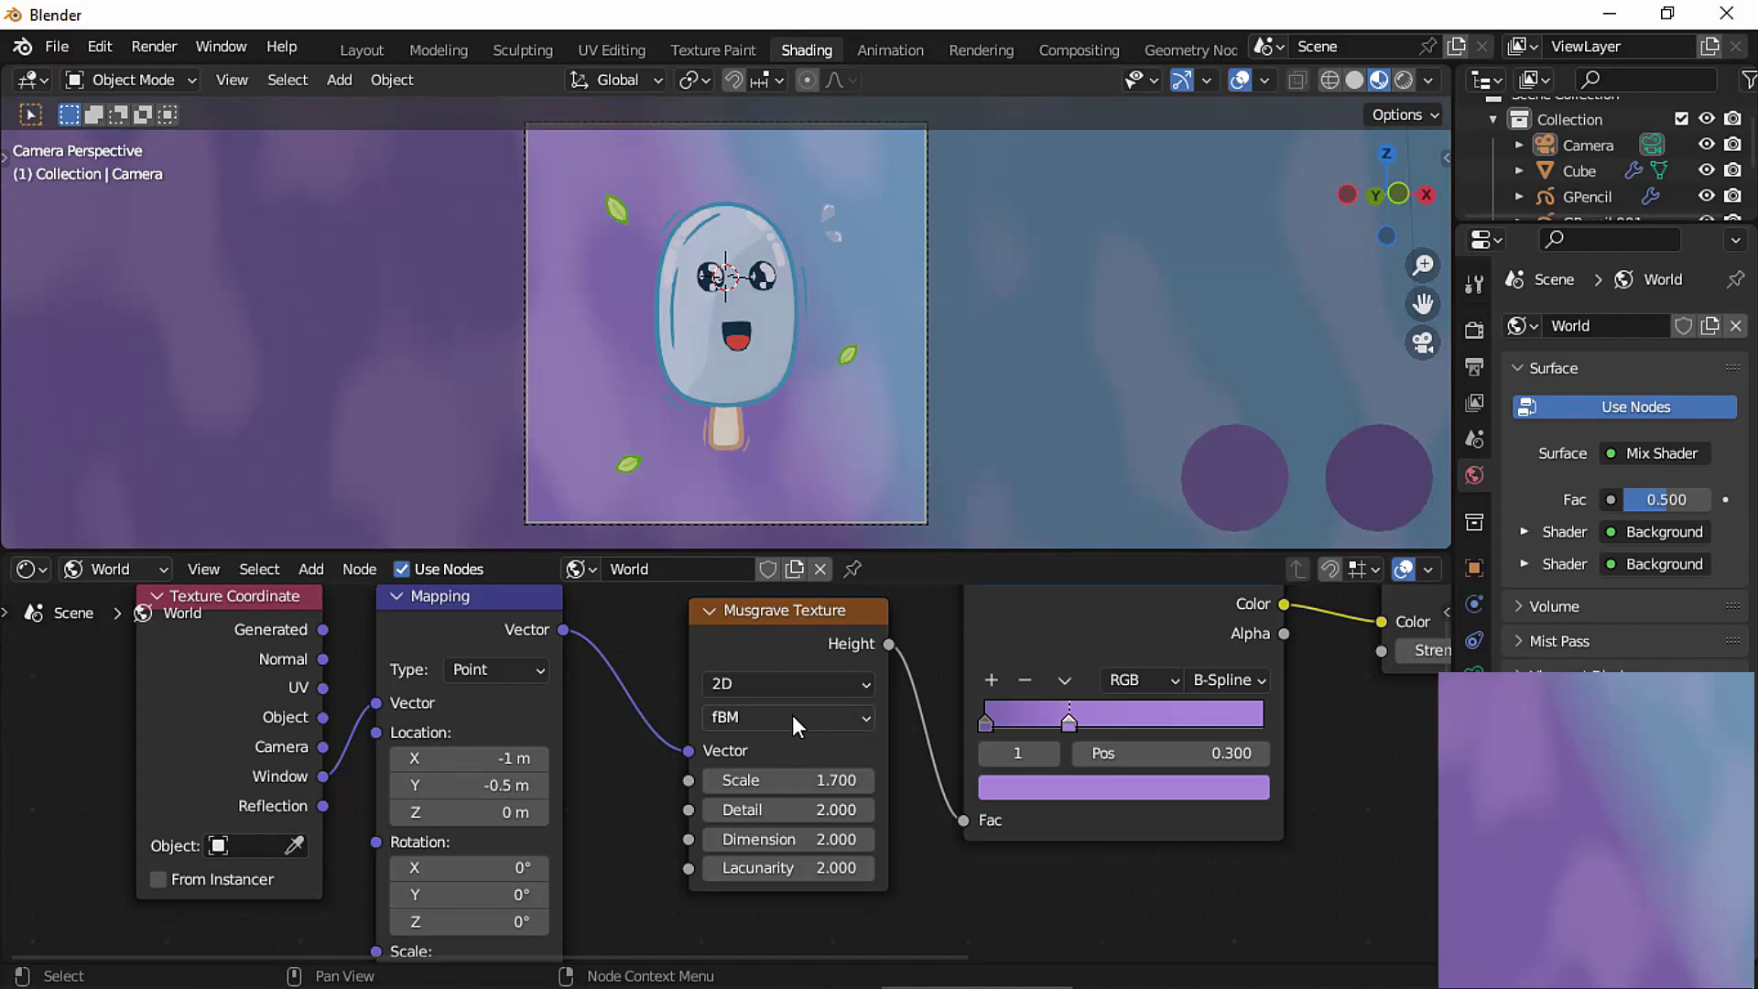
click(800, 716)
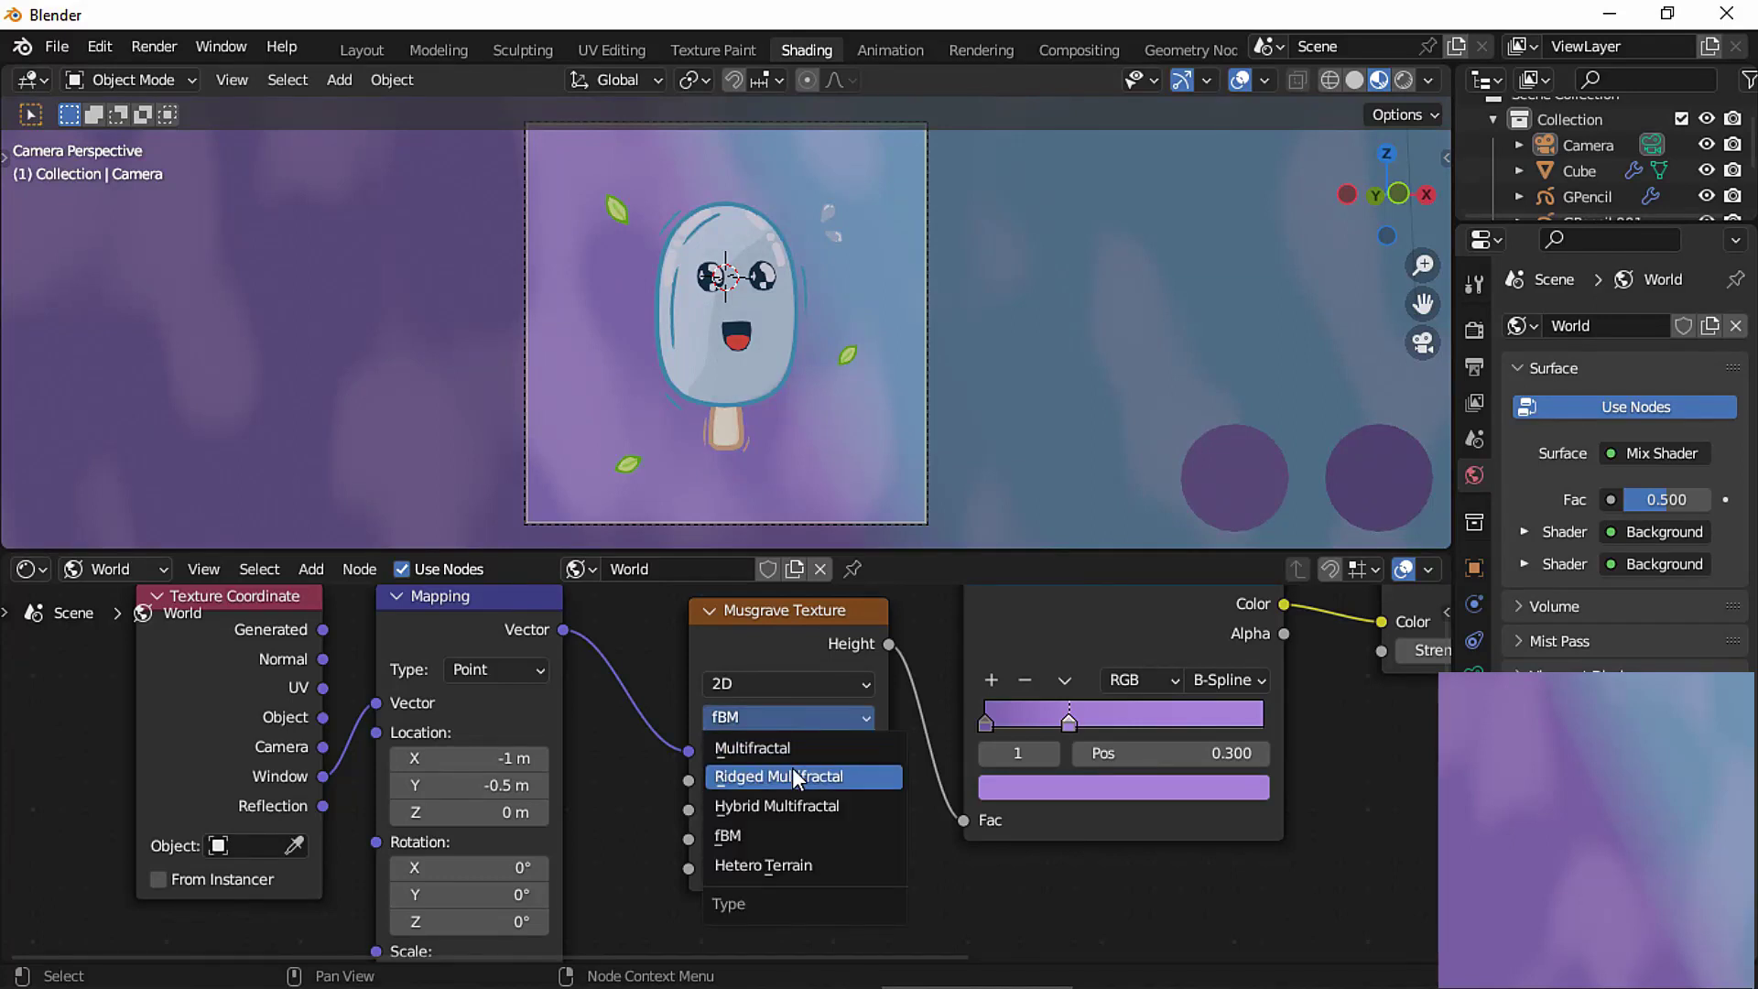
click(782, 806)
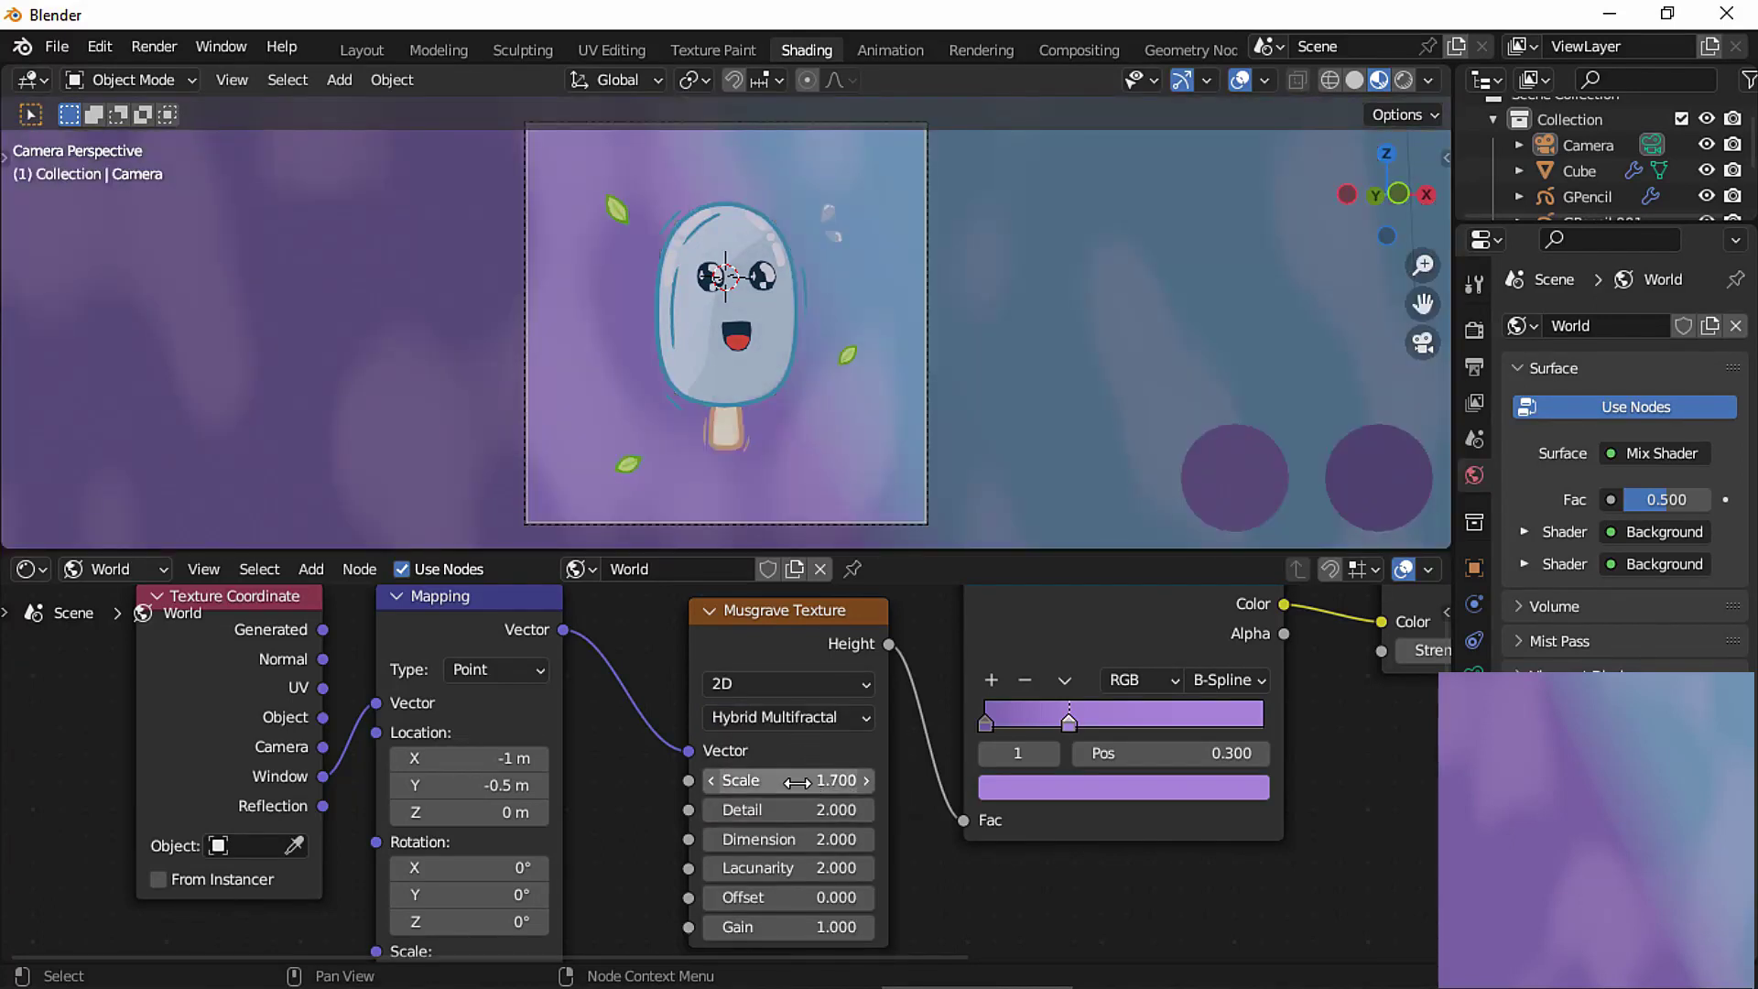
mouse_move(780, 780)
mouse_down()
mouse_move(864, 778)
mouse_move(798, 779)
mouse_up()
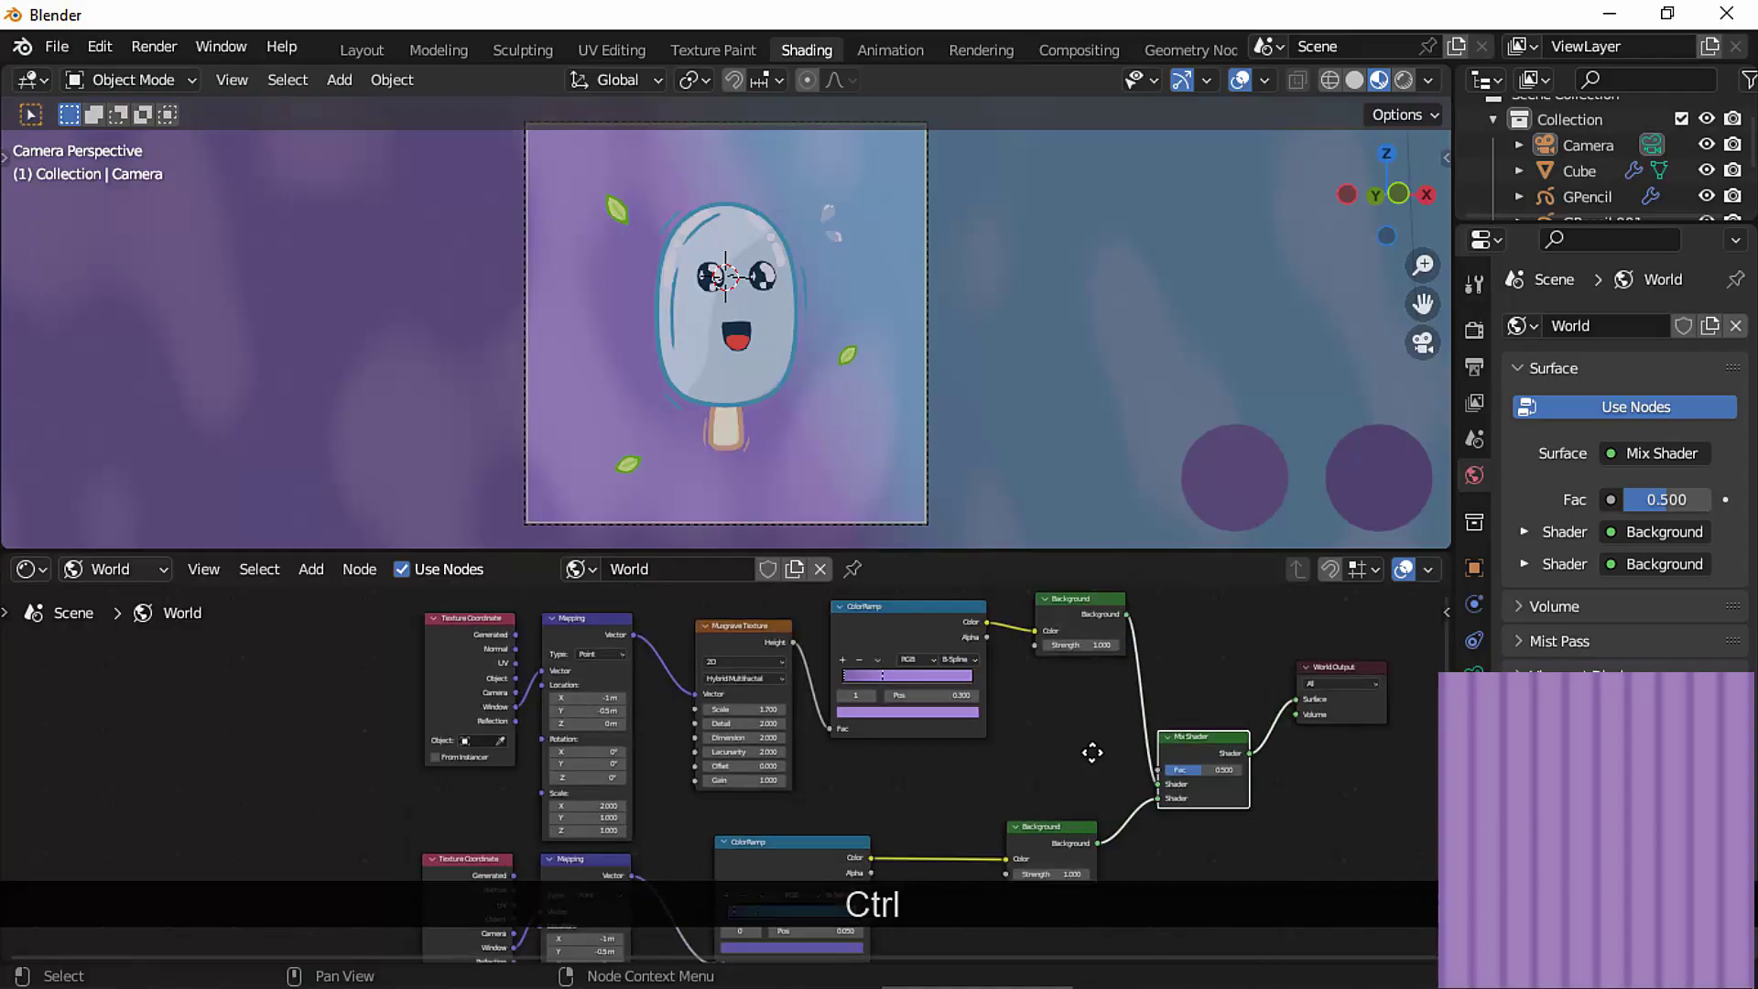
Delete the duplicate blue node chain and the Mix Shader, leaving the purple Background connected directly to the World Output.
ctrl+scroll(1073, 820, down, 3)
drag(725, 834, 423, 737)
key(Delete)
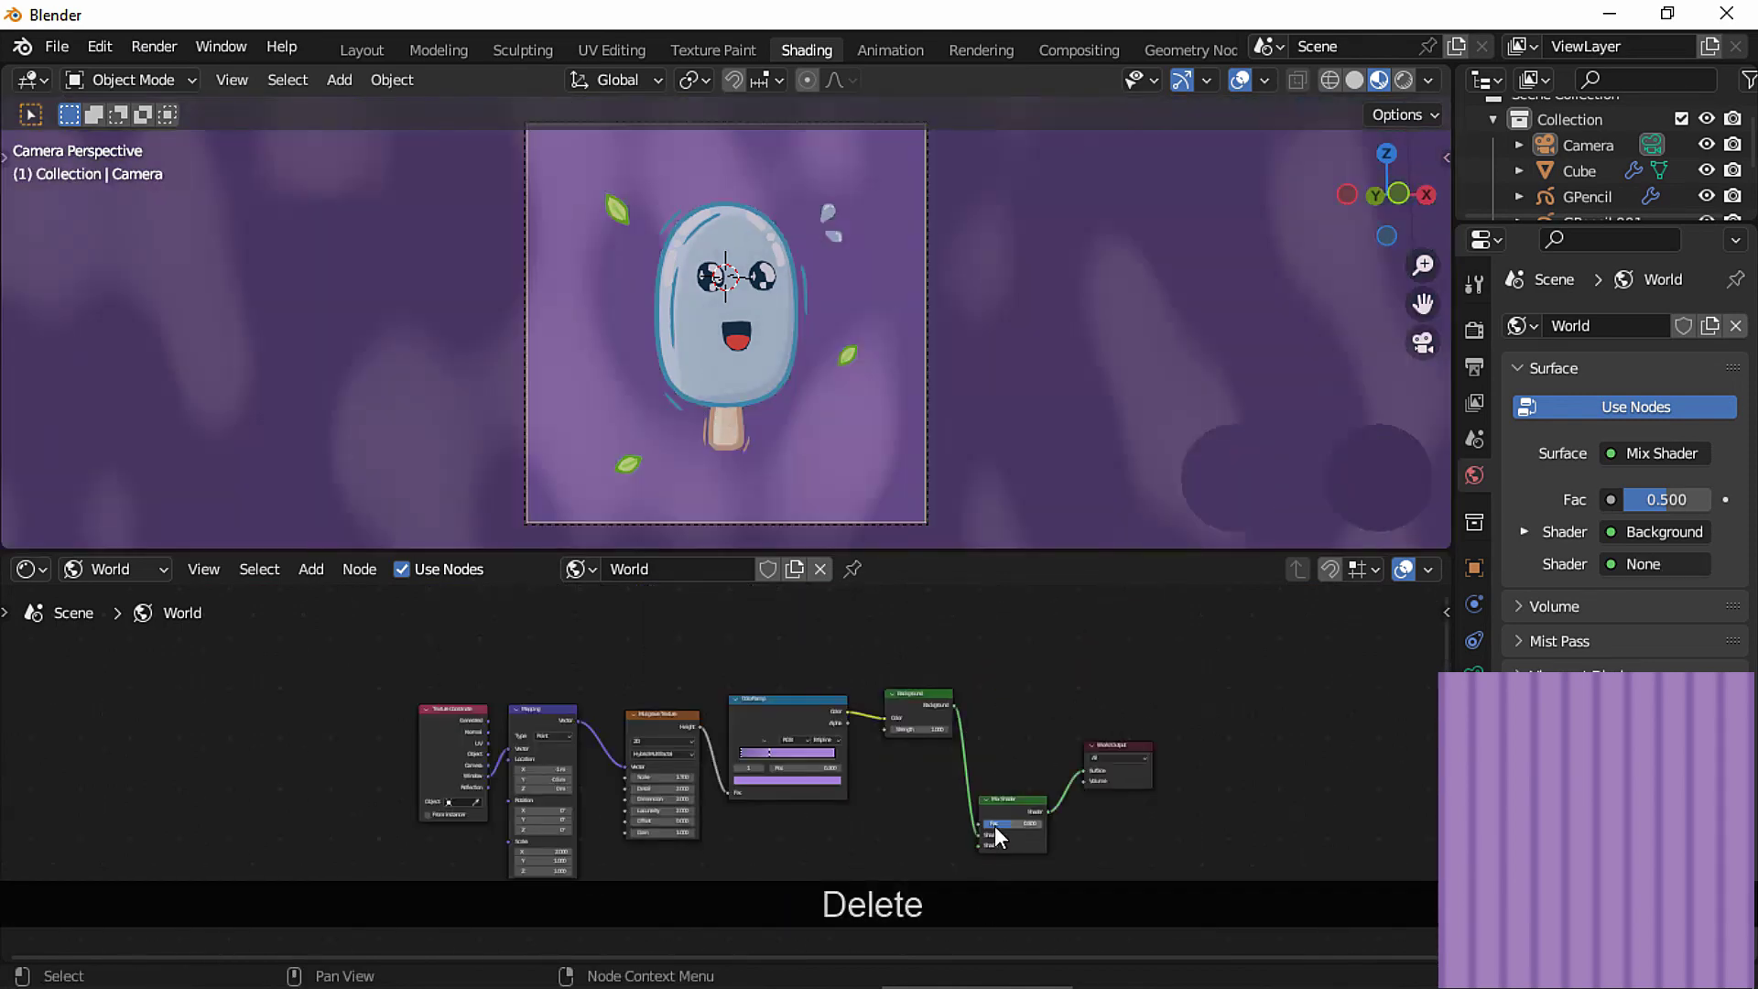
drag(982, 833, 1020, 719)
click(1020, 801)
key(Delete)
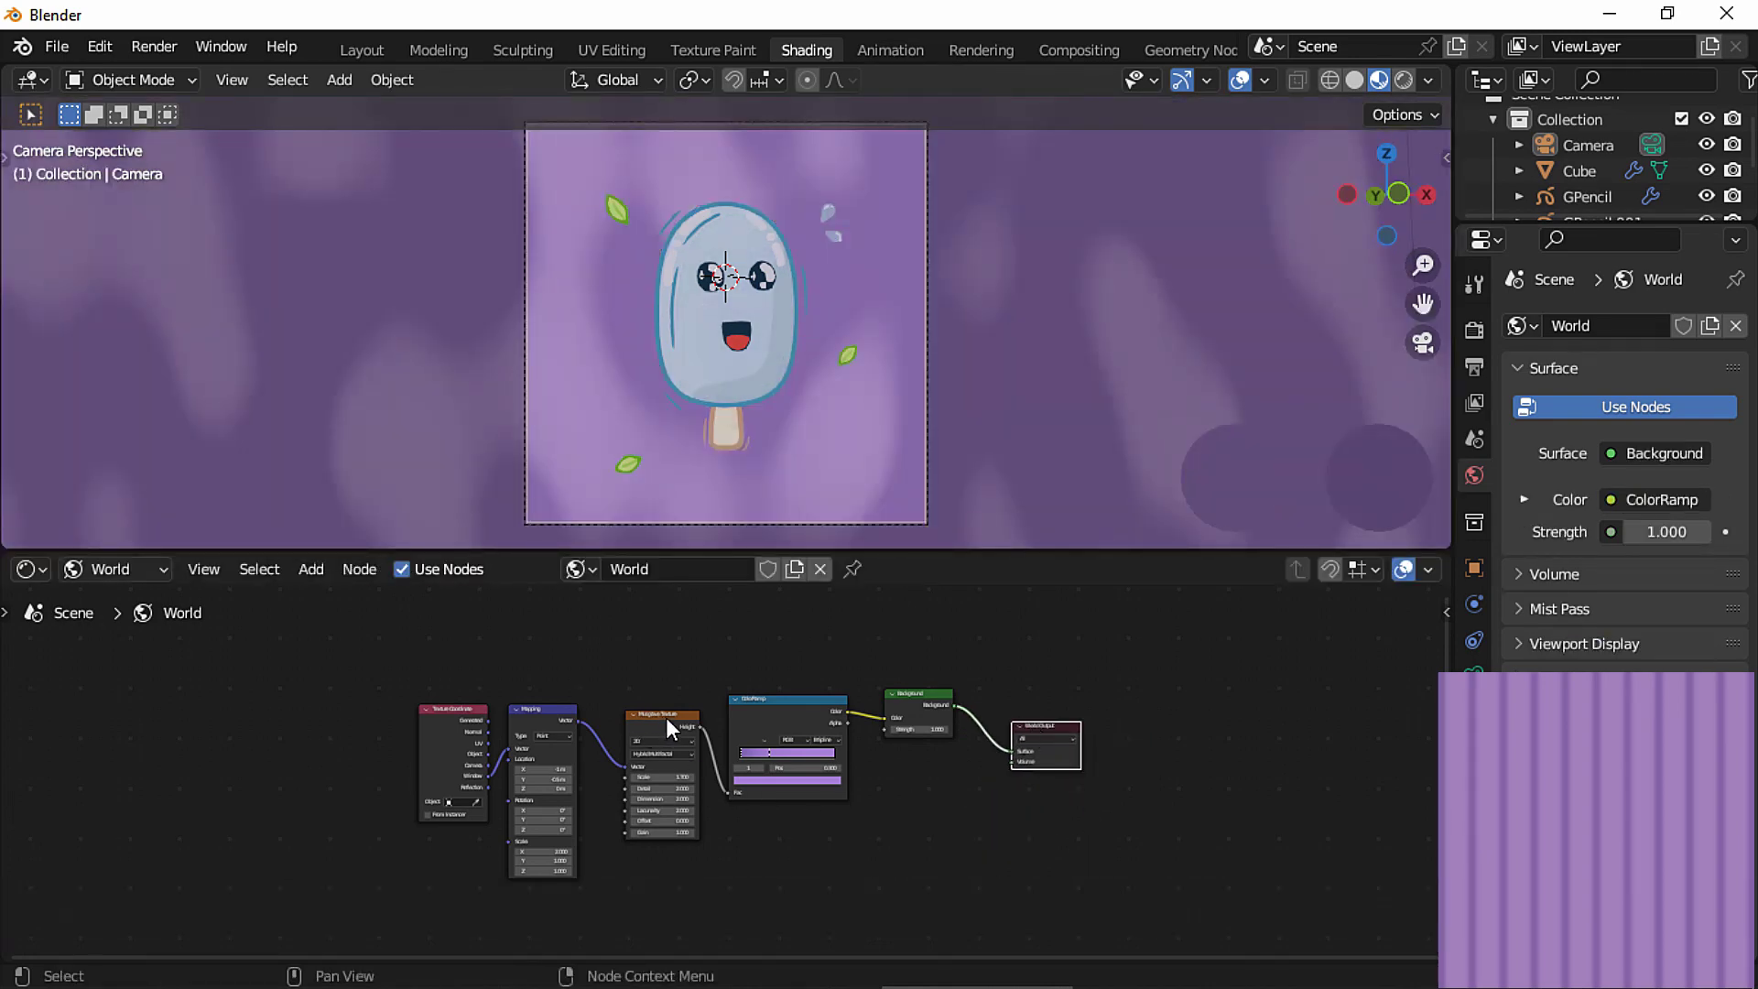
Delete the Musgrave Texture node and connect the Mapping's Vector output to the ColorRamp's Fac input.
click(666, 717)
key(Delete)
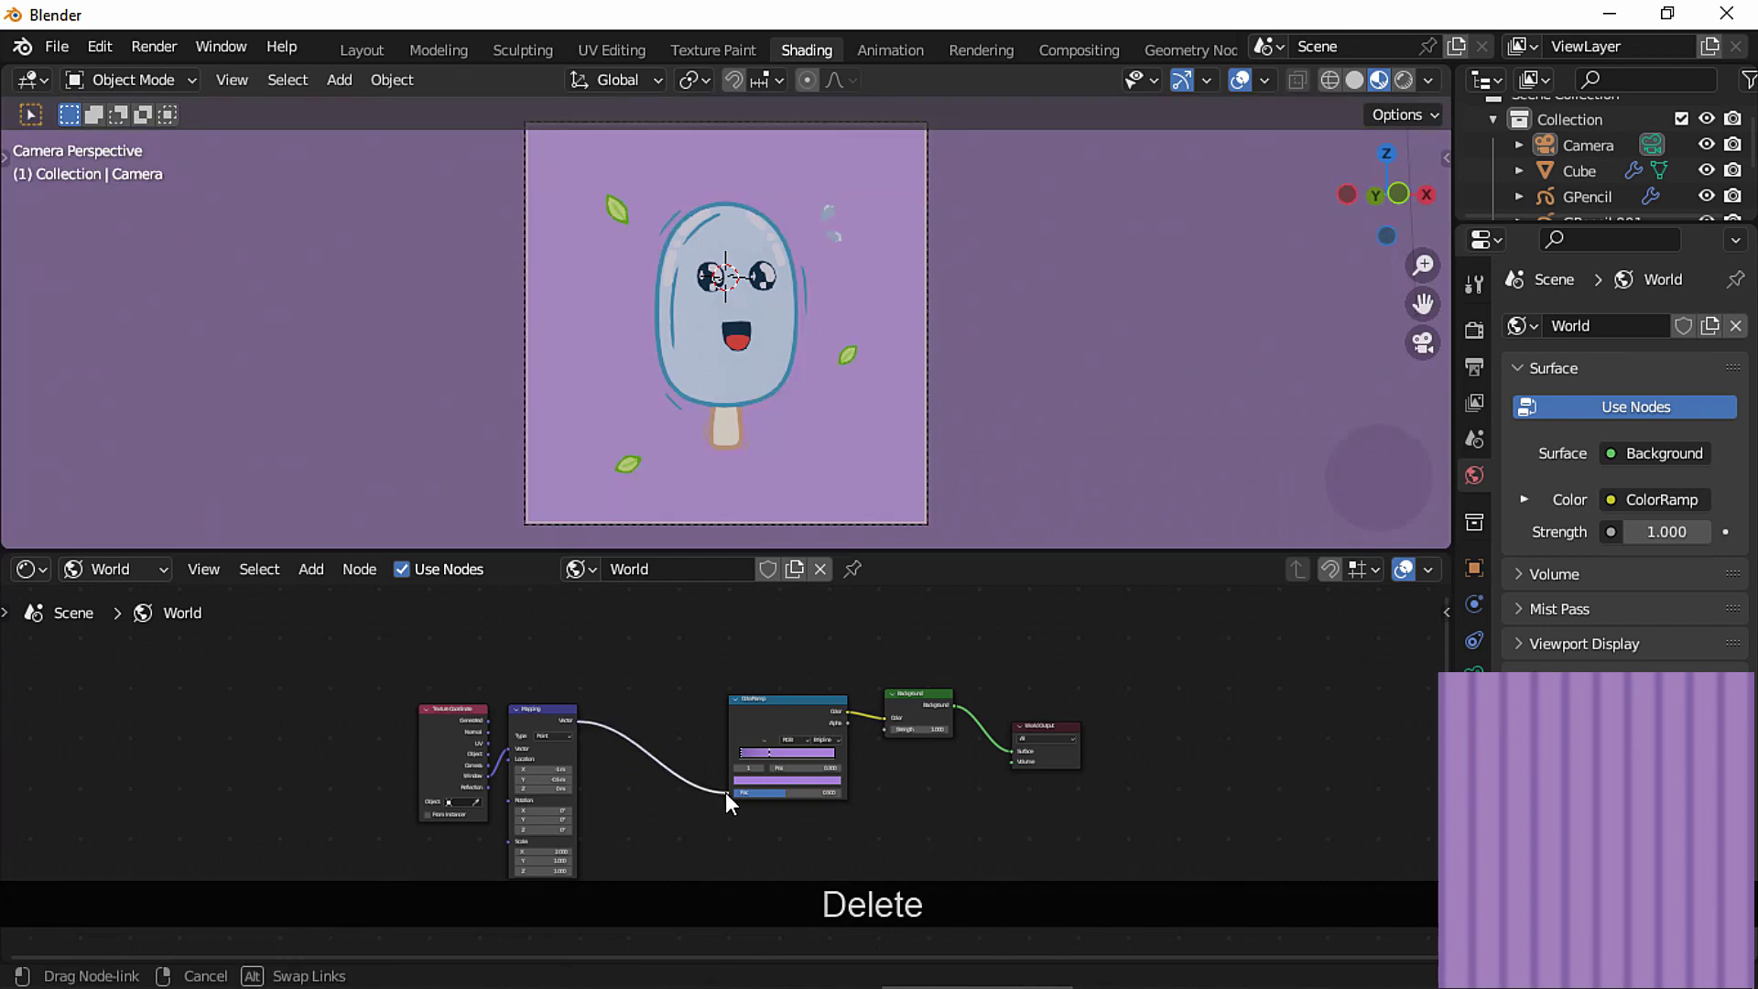
drag(725, 793, 727, 794)
Insert a Wave Texture node on the link between the Mapping and ColorRamp nodes.
shift+middle_drag(733, 789, 775, 784)
ctrl+middle_drag(774, 784, 814, 709)
shift+middle_drag(817, 765, 843, 749)
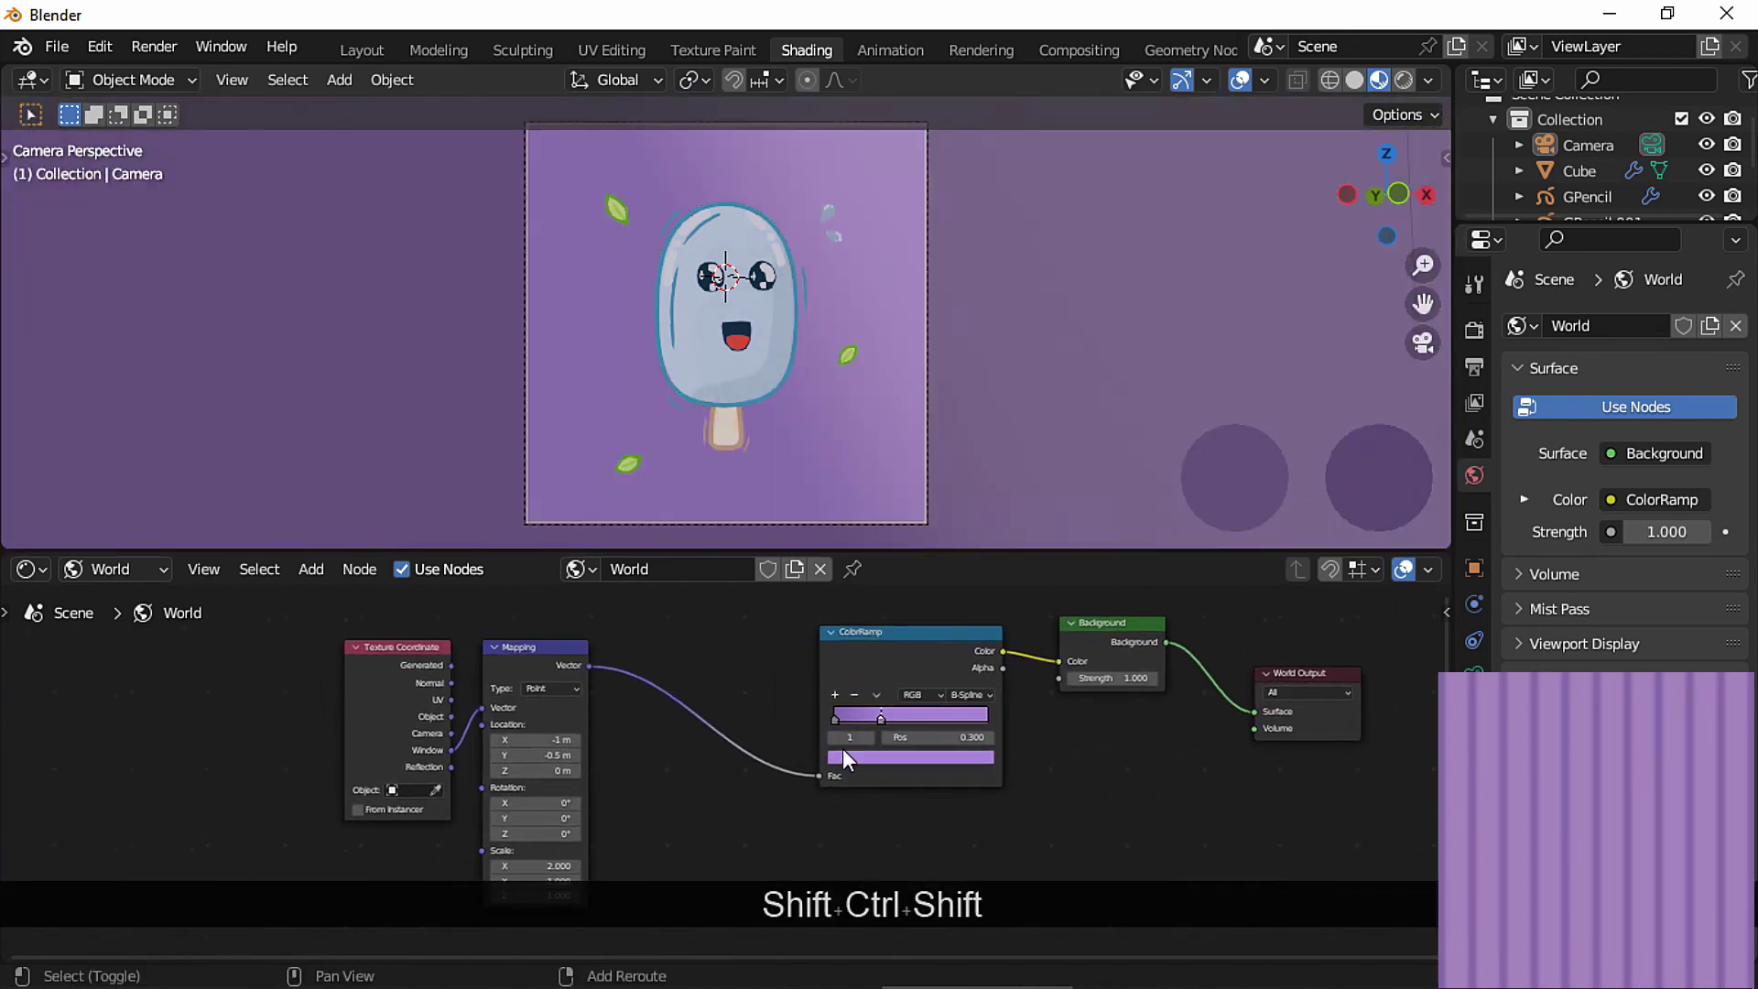
key(shift+a)
click(683, 694)
text(wav)
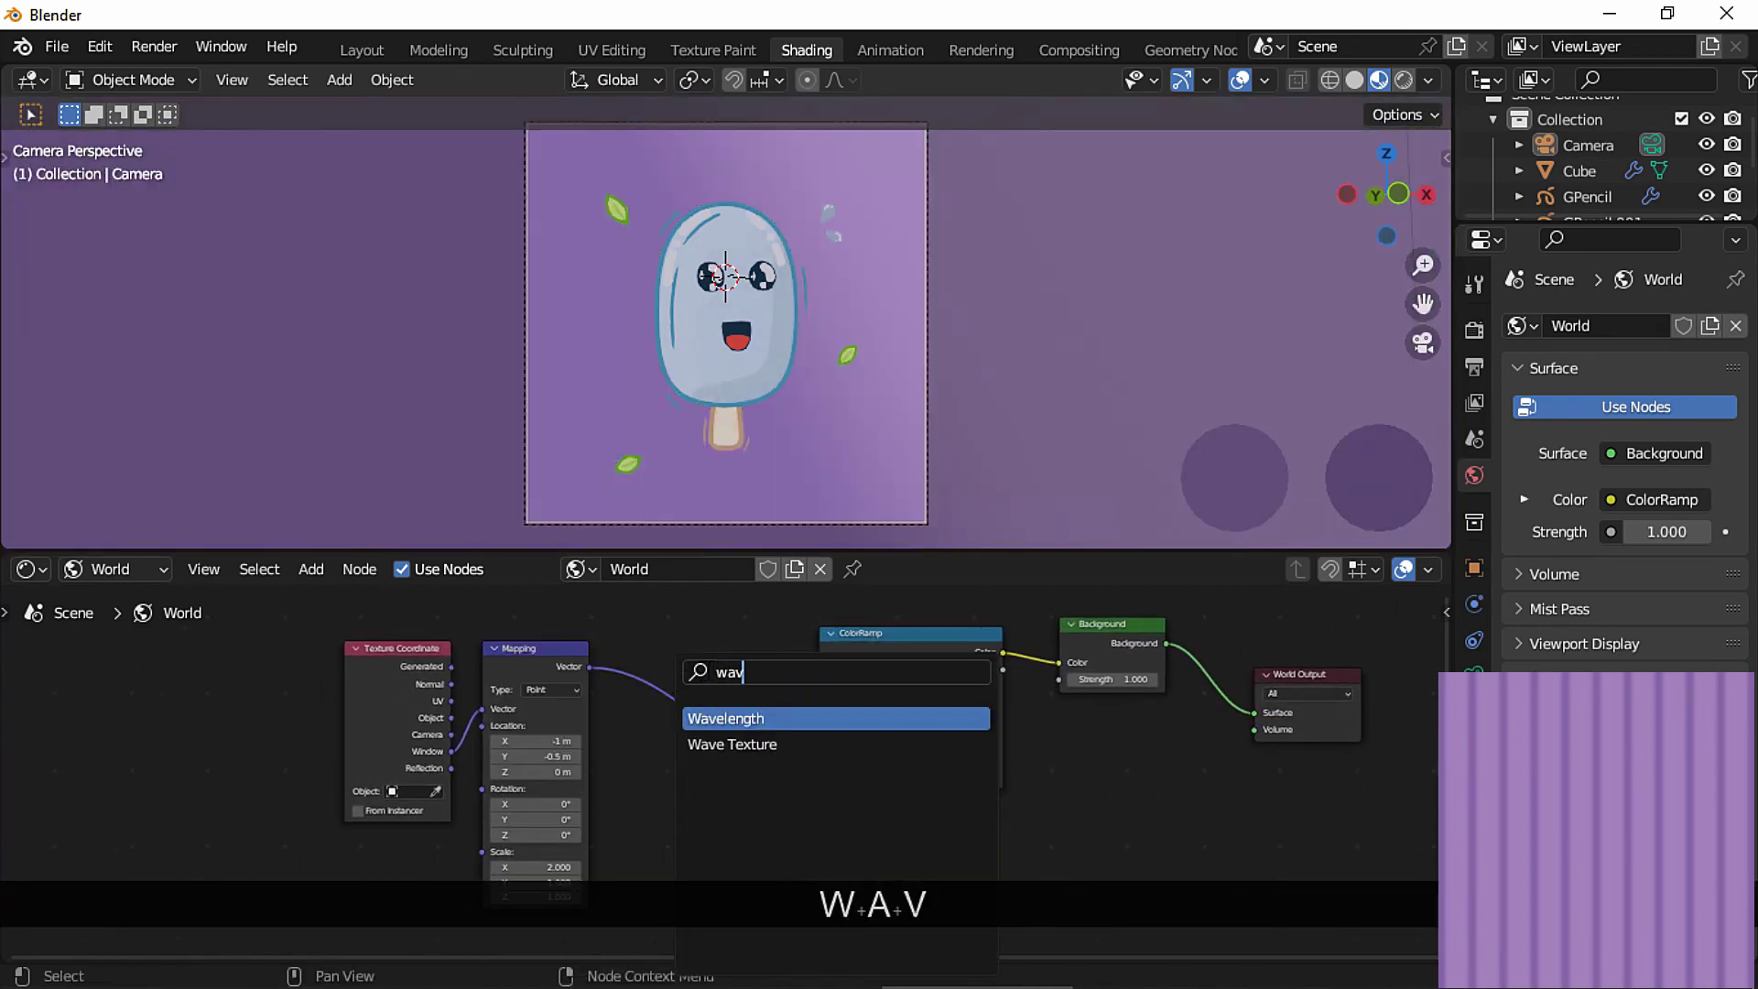
click(741, 743)
click(729, 718)
Set the Wave Texture's scale to -1.000 and distortion to 1.300, and the Mapping's X scale to 1.
mouse_move(785, 795)
ctrl+middle_down()
mouse_move(798, 807)
mouse_move(855, 718)
mouse_move(810, 802)
ctrl+middle_up()
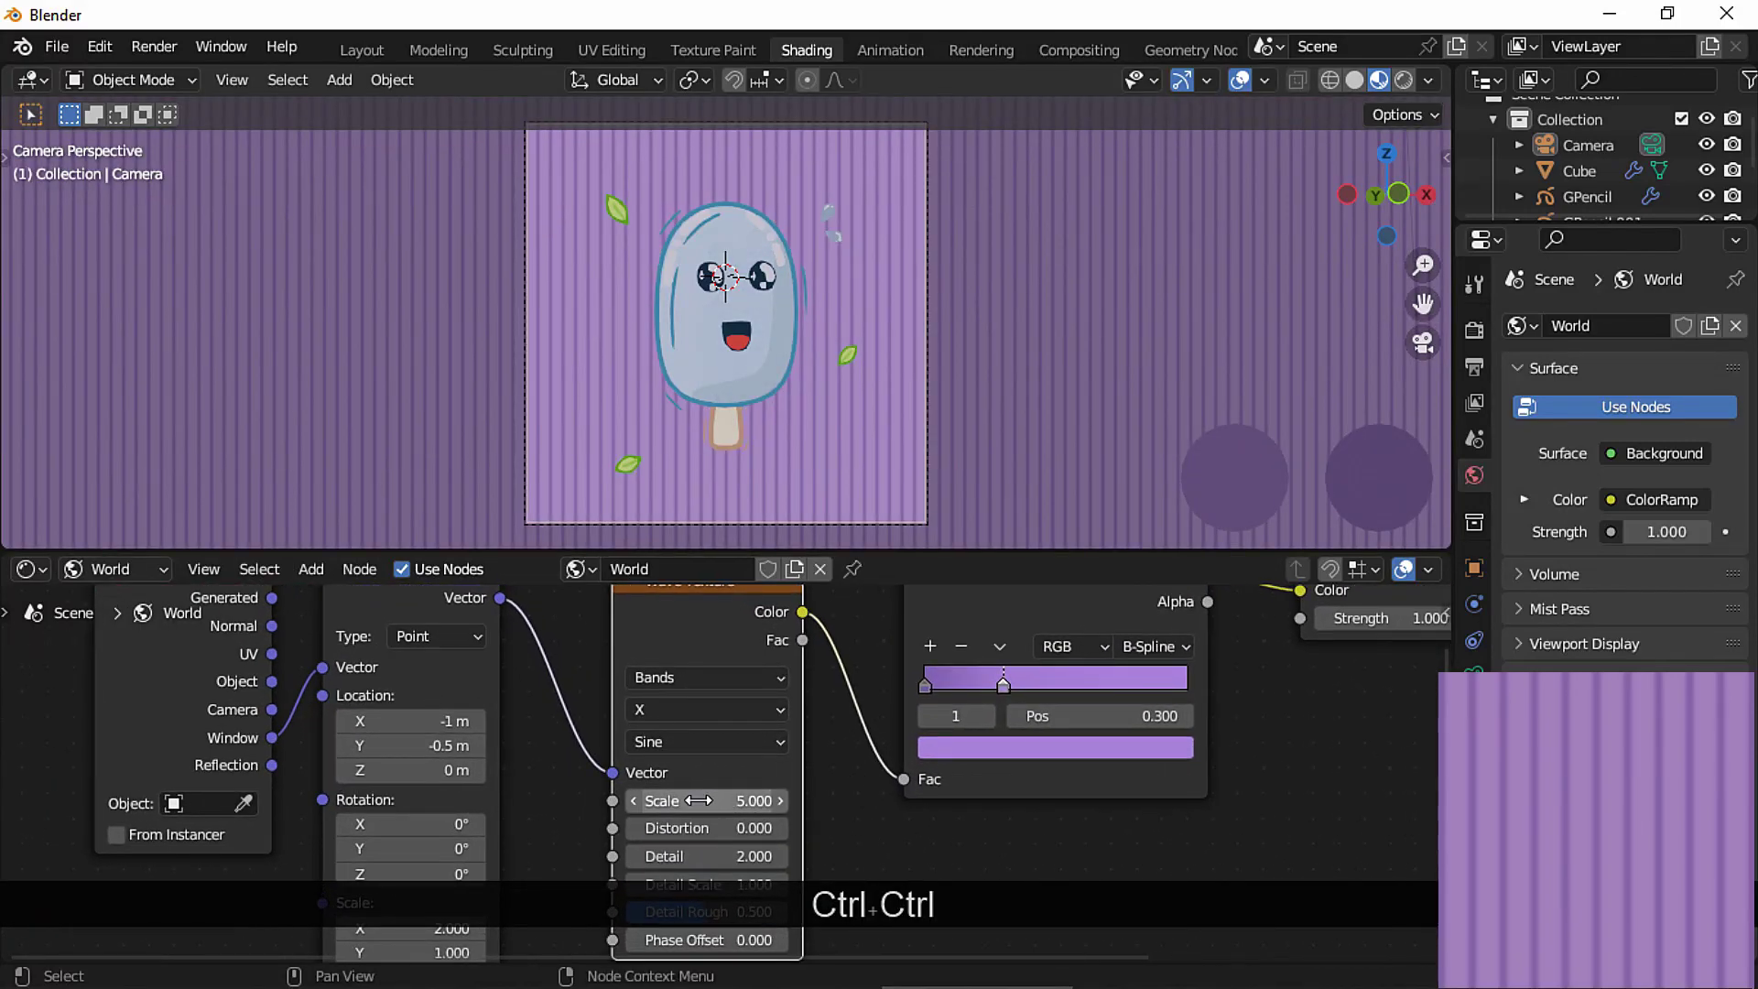
mouse_move(699, 801)
mouse_down()
mouse_move(630, 802)
mouse_move(706, 827)
mouse_up()
shift+middle_drag(510, 836, 586, 750)
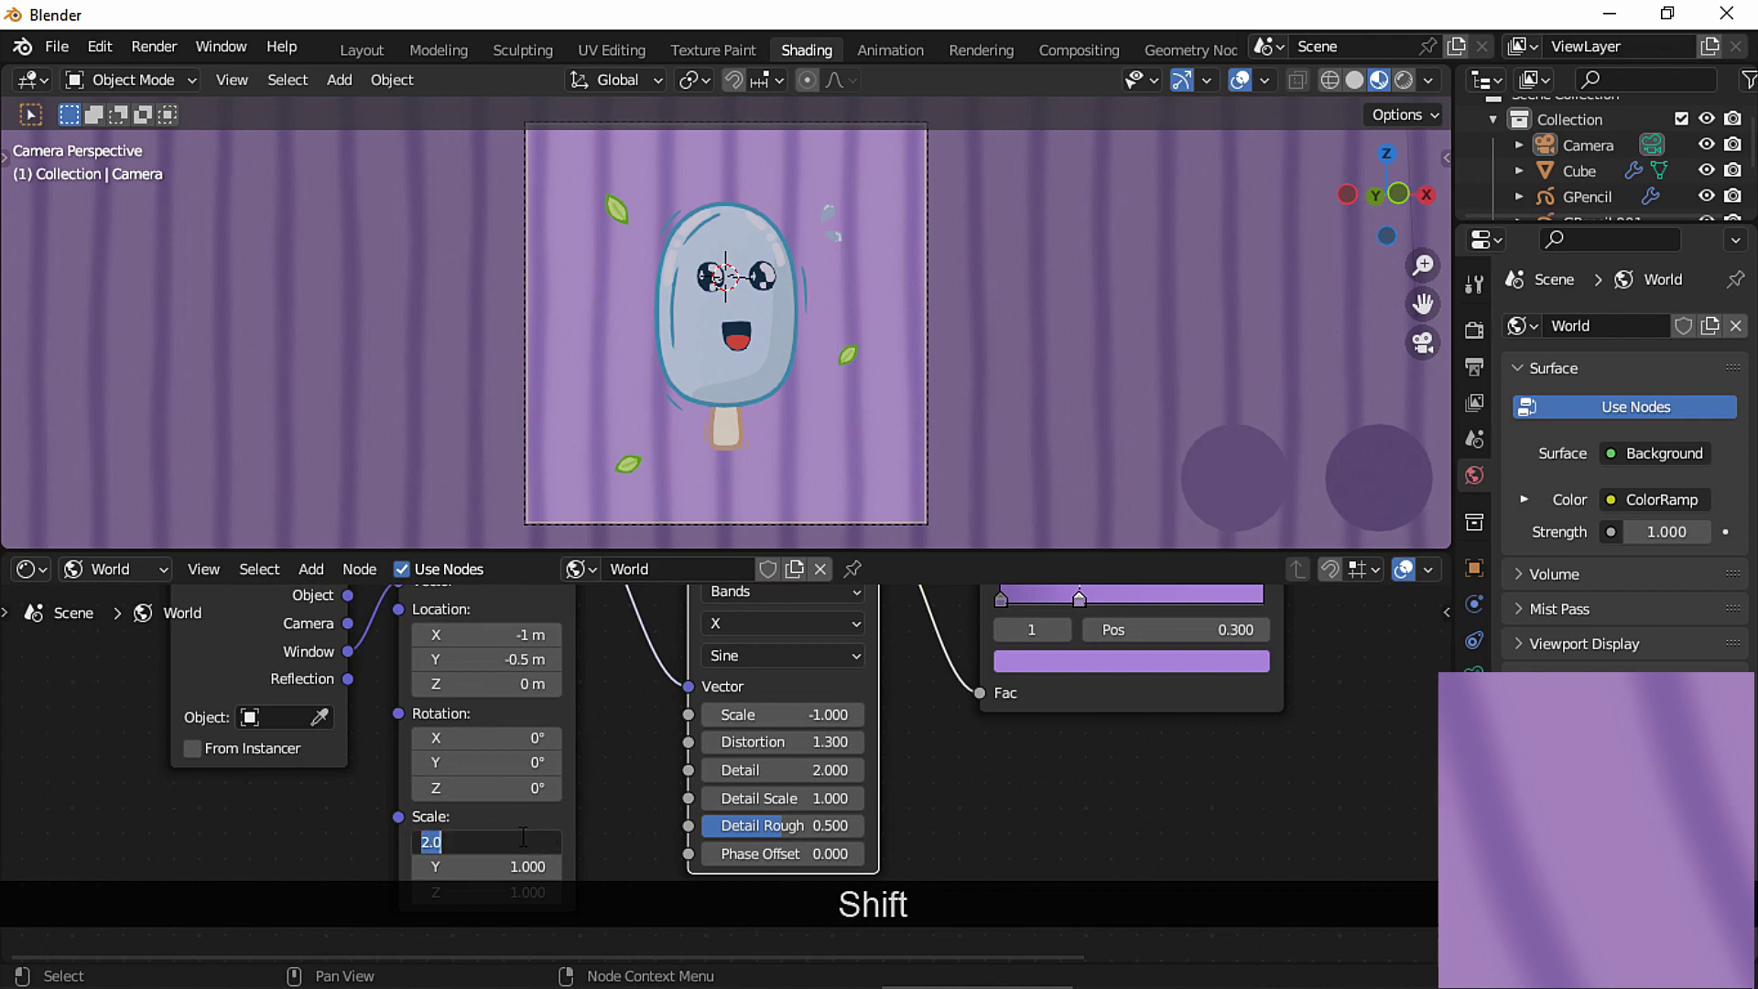
text(1)
key(Return)
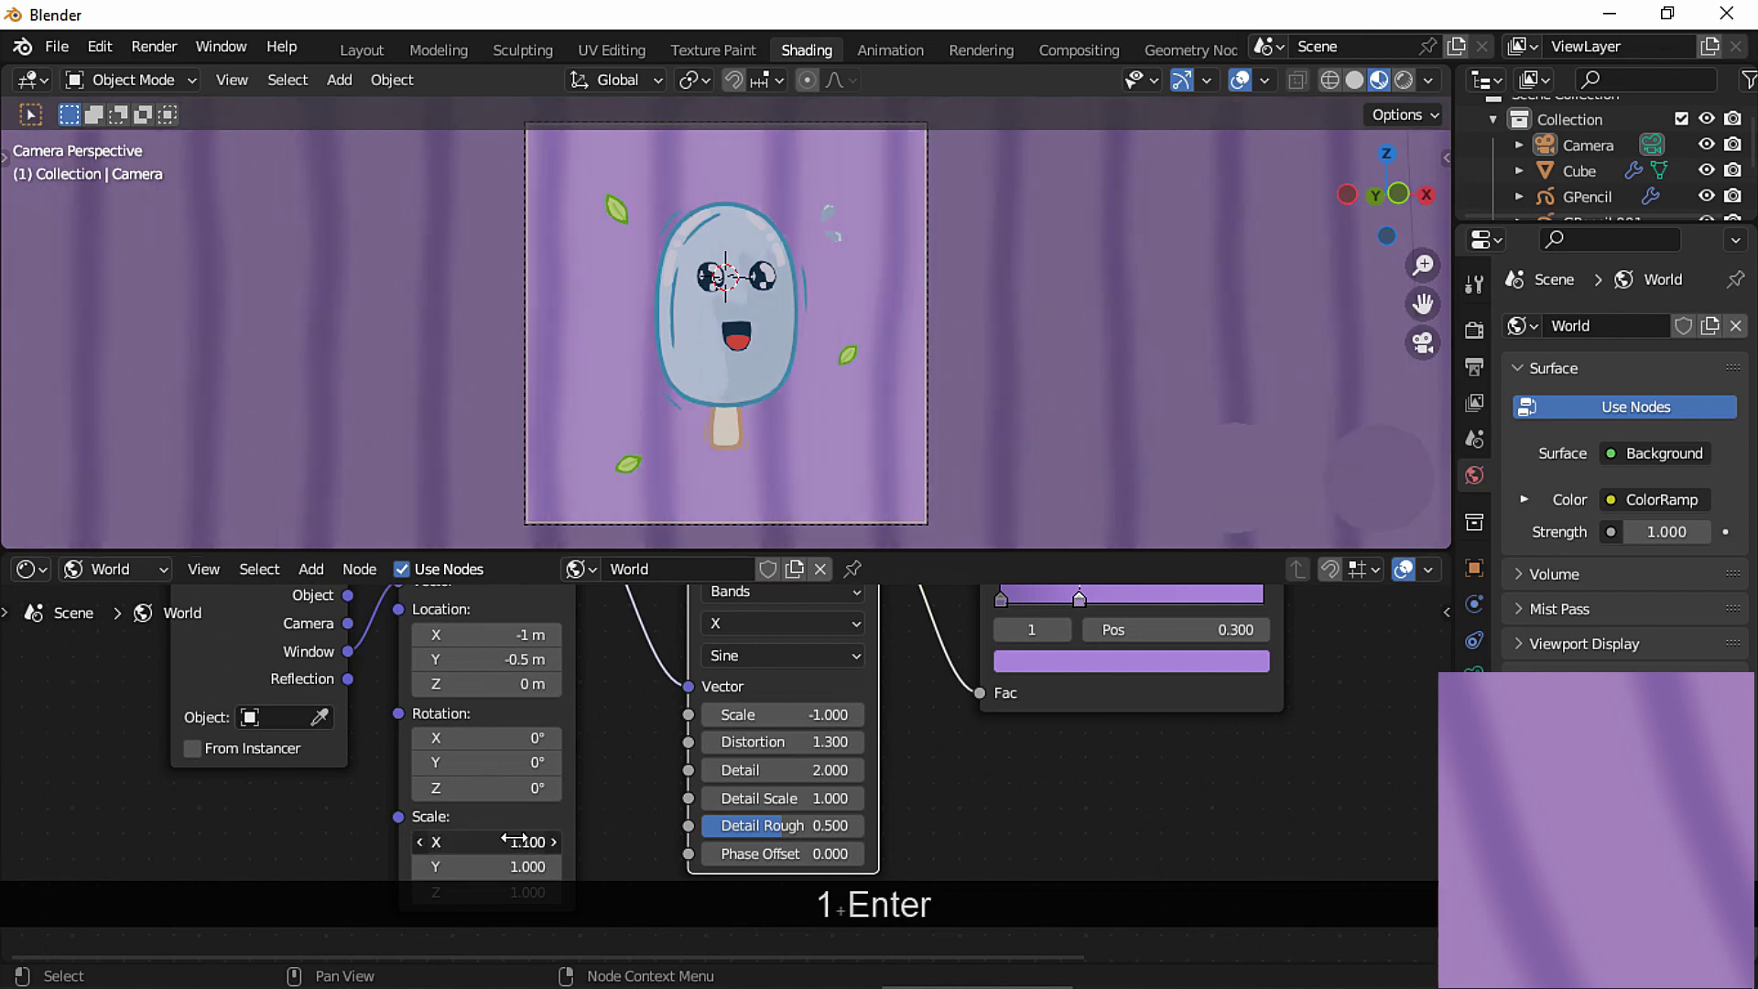
click(520, 840)
text(1)
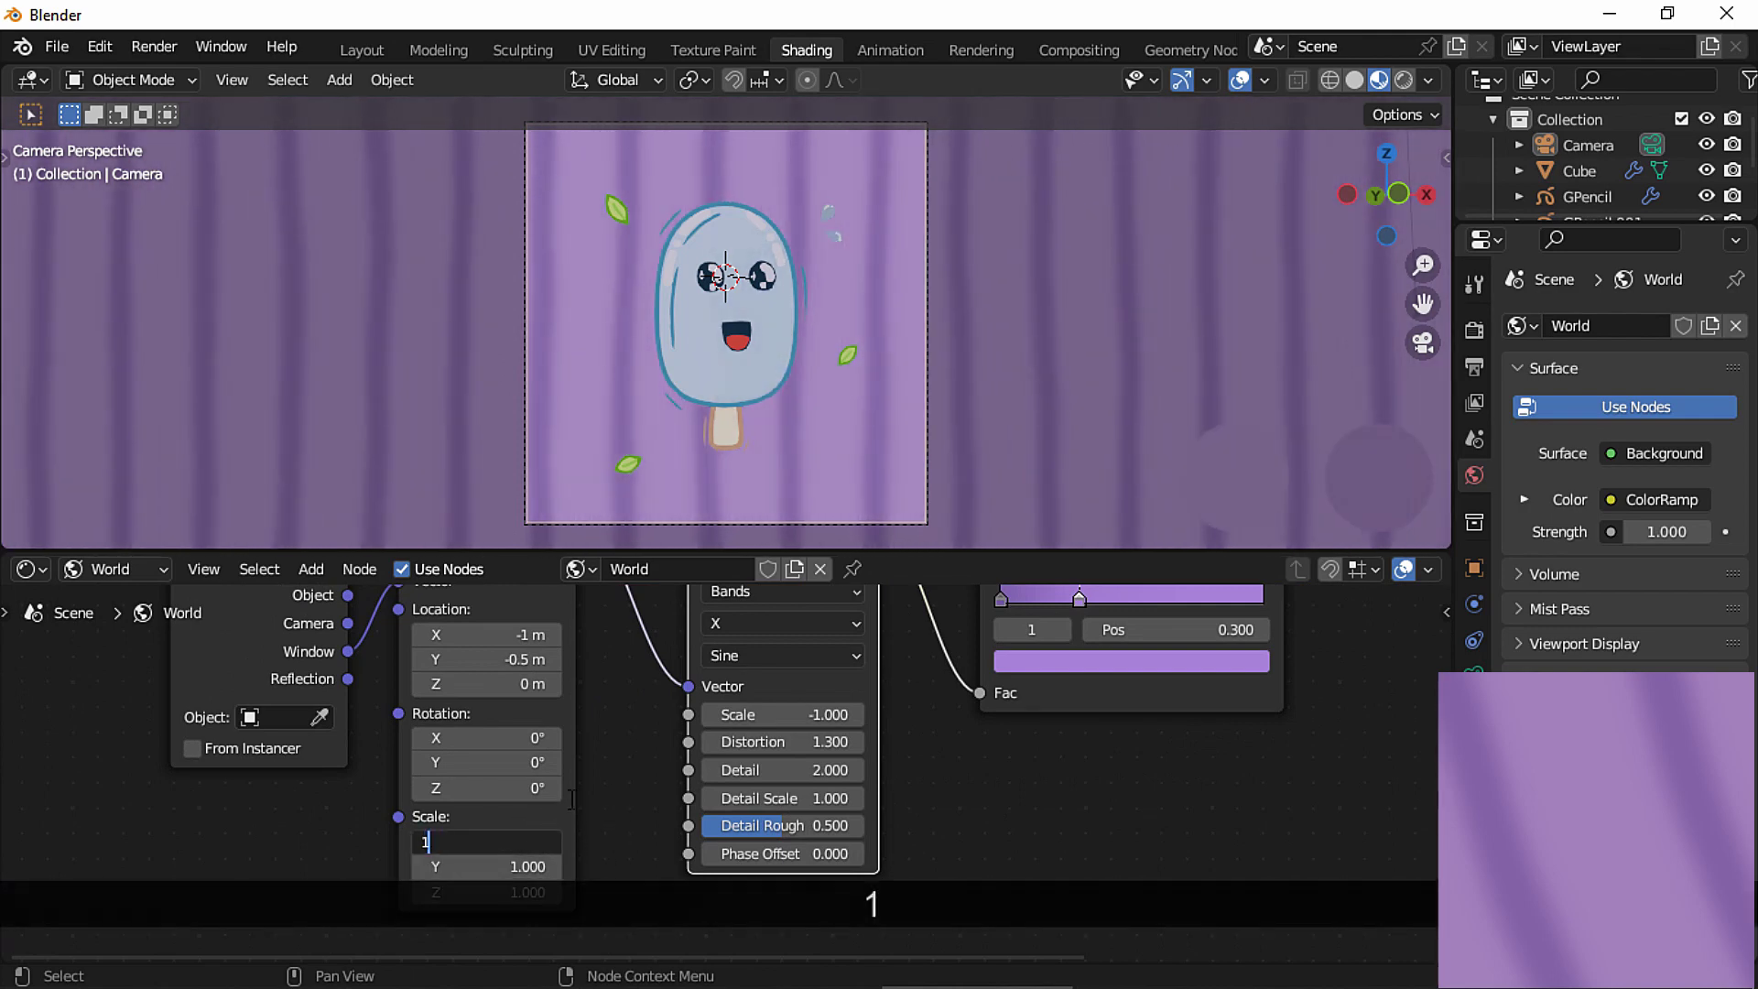
key(Return)
Slant the stripes with a Mapping Z rotation of about -21.8° and widen them with a Wave Texture scale of -0.500.
drag(484, 789, 216, 843)
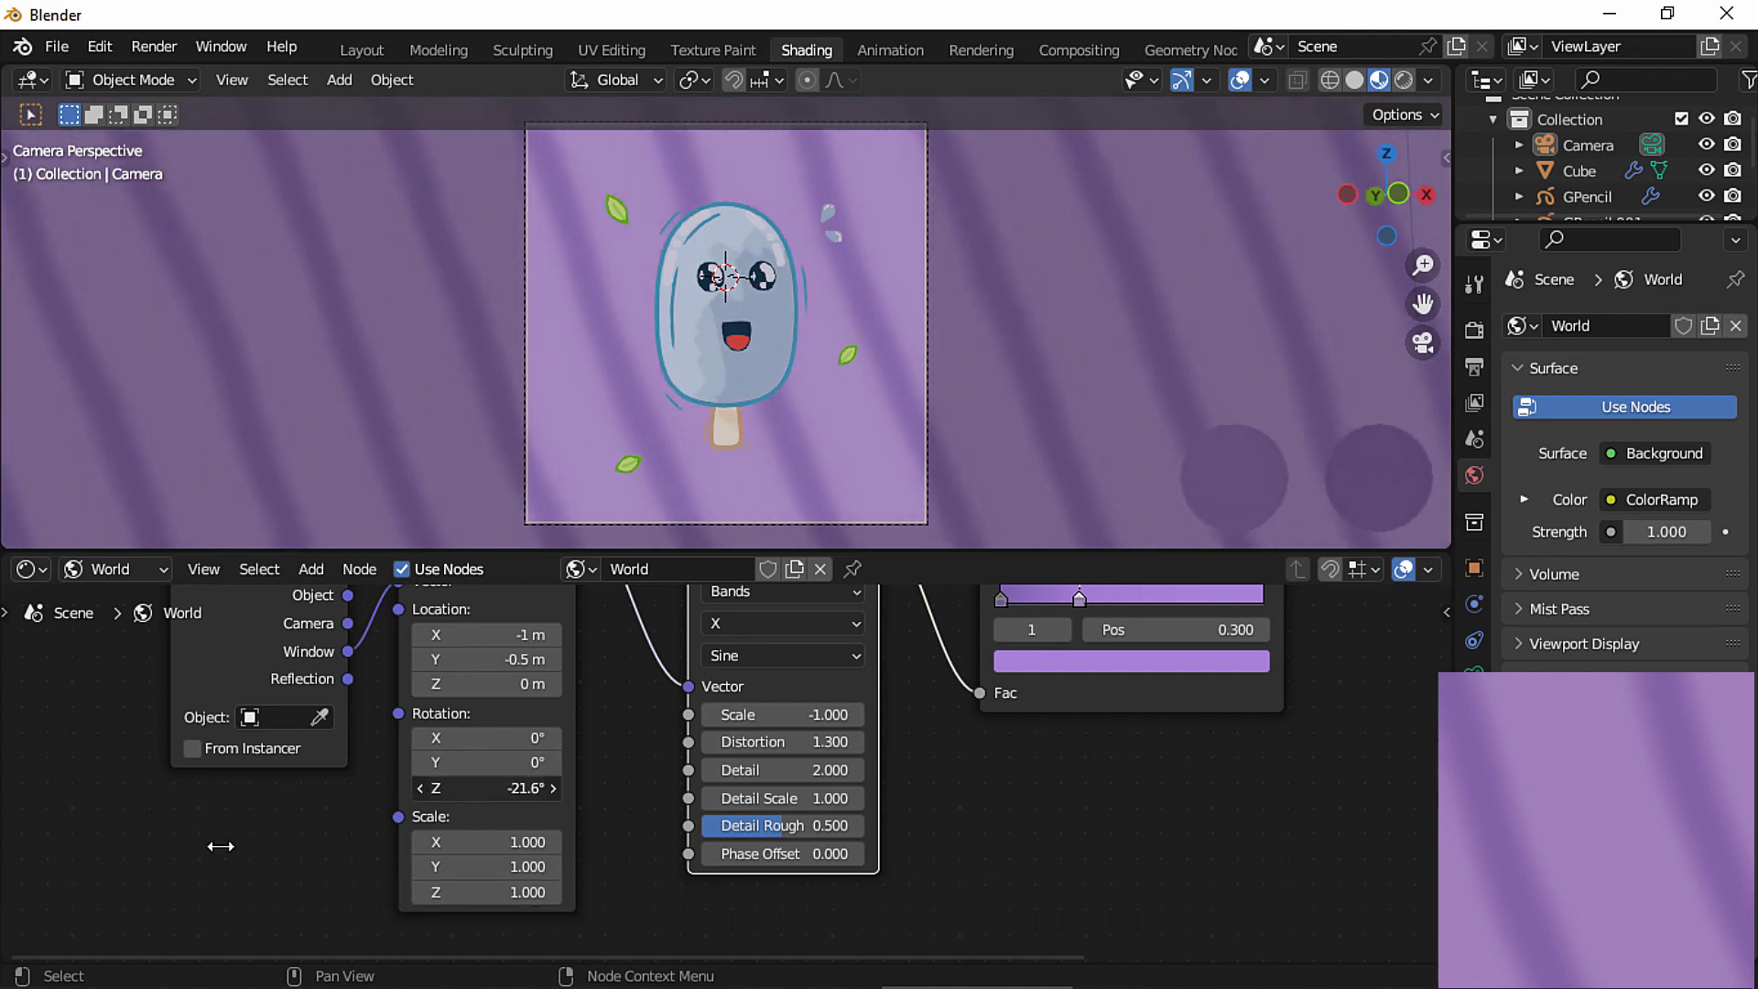
drag(786, 715, 755, 715)
Change the ColorRamp's interpolation to Constant for hard-edged stripes.
middle_drag(1160, 810, 996, 920)
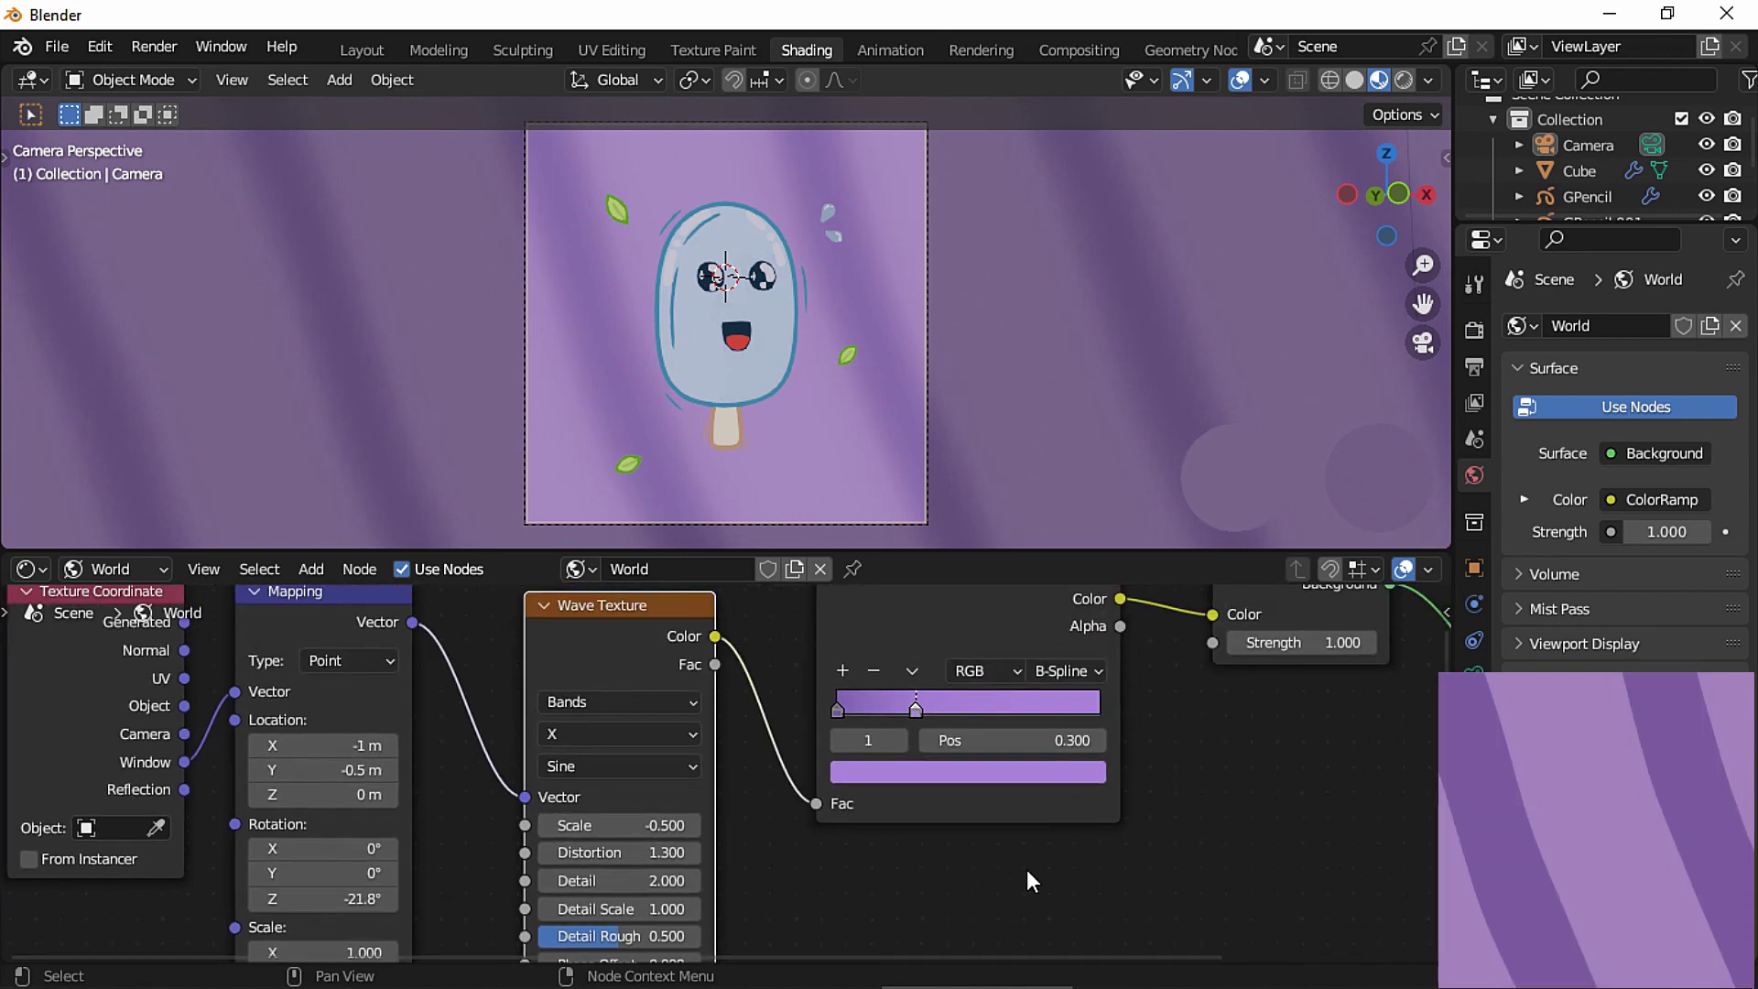
click(1084, 672)
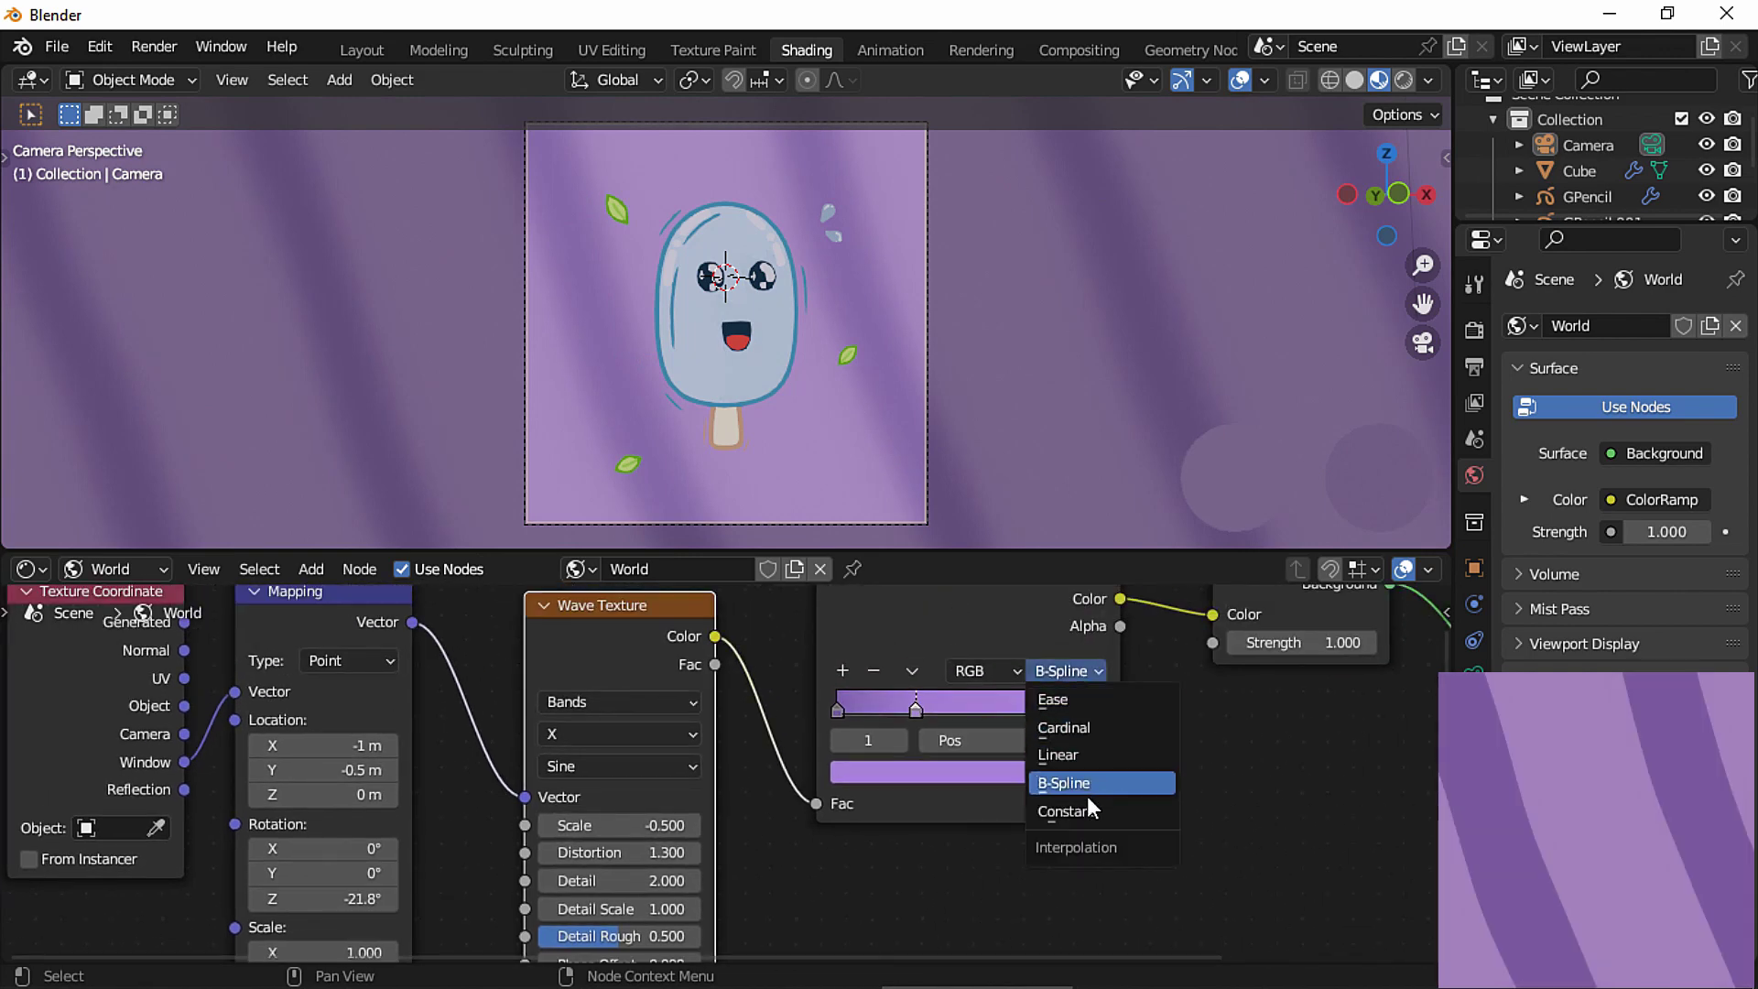
click(1109, 809)
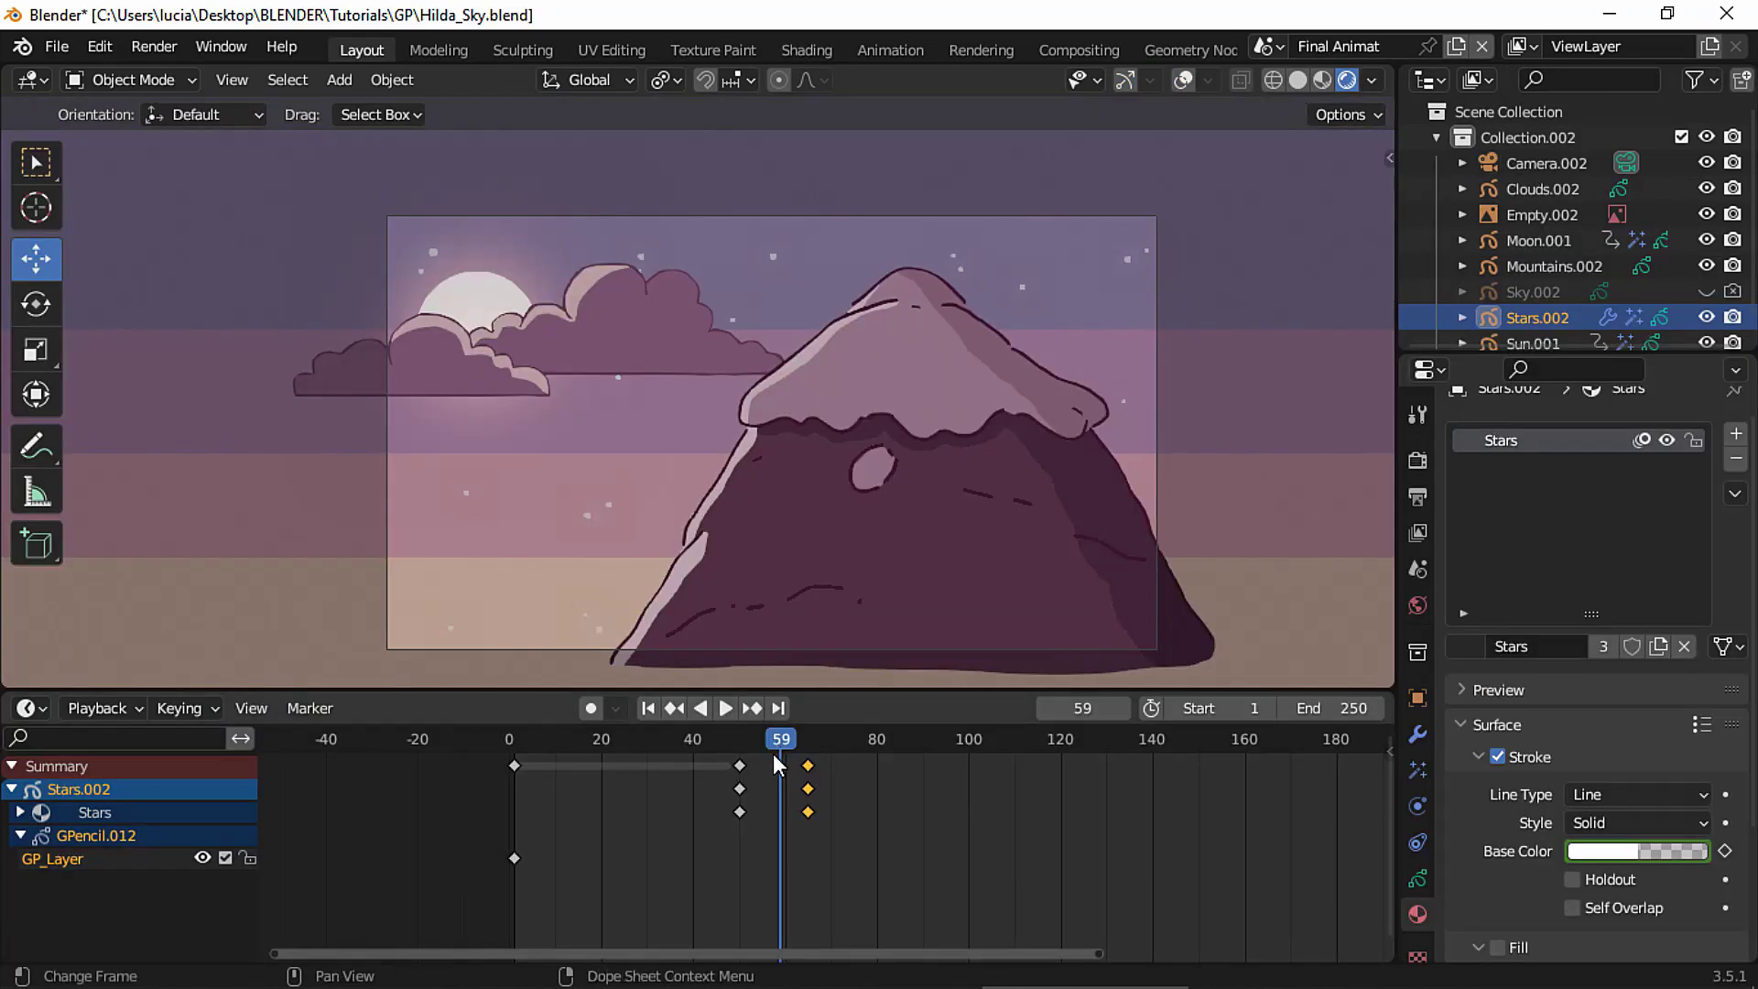
Scrub the stars animation backwards along the timeline in Hilda_Sky.blend.
mouse_move(772, 754)
mouse_down()
mouse_move(641, 765)
mouse_move(738, 760)
mouse_up()
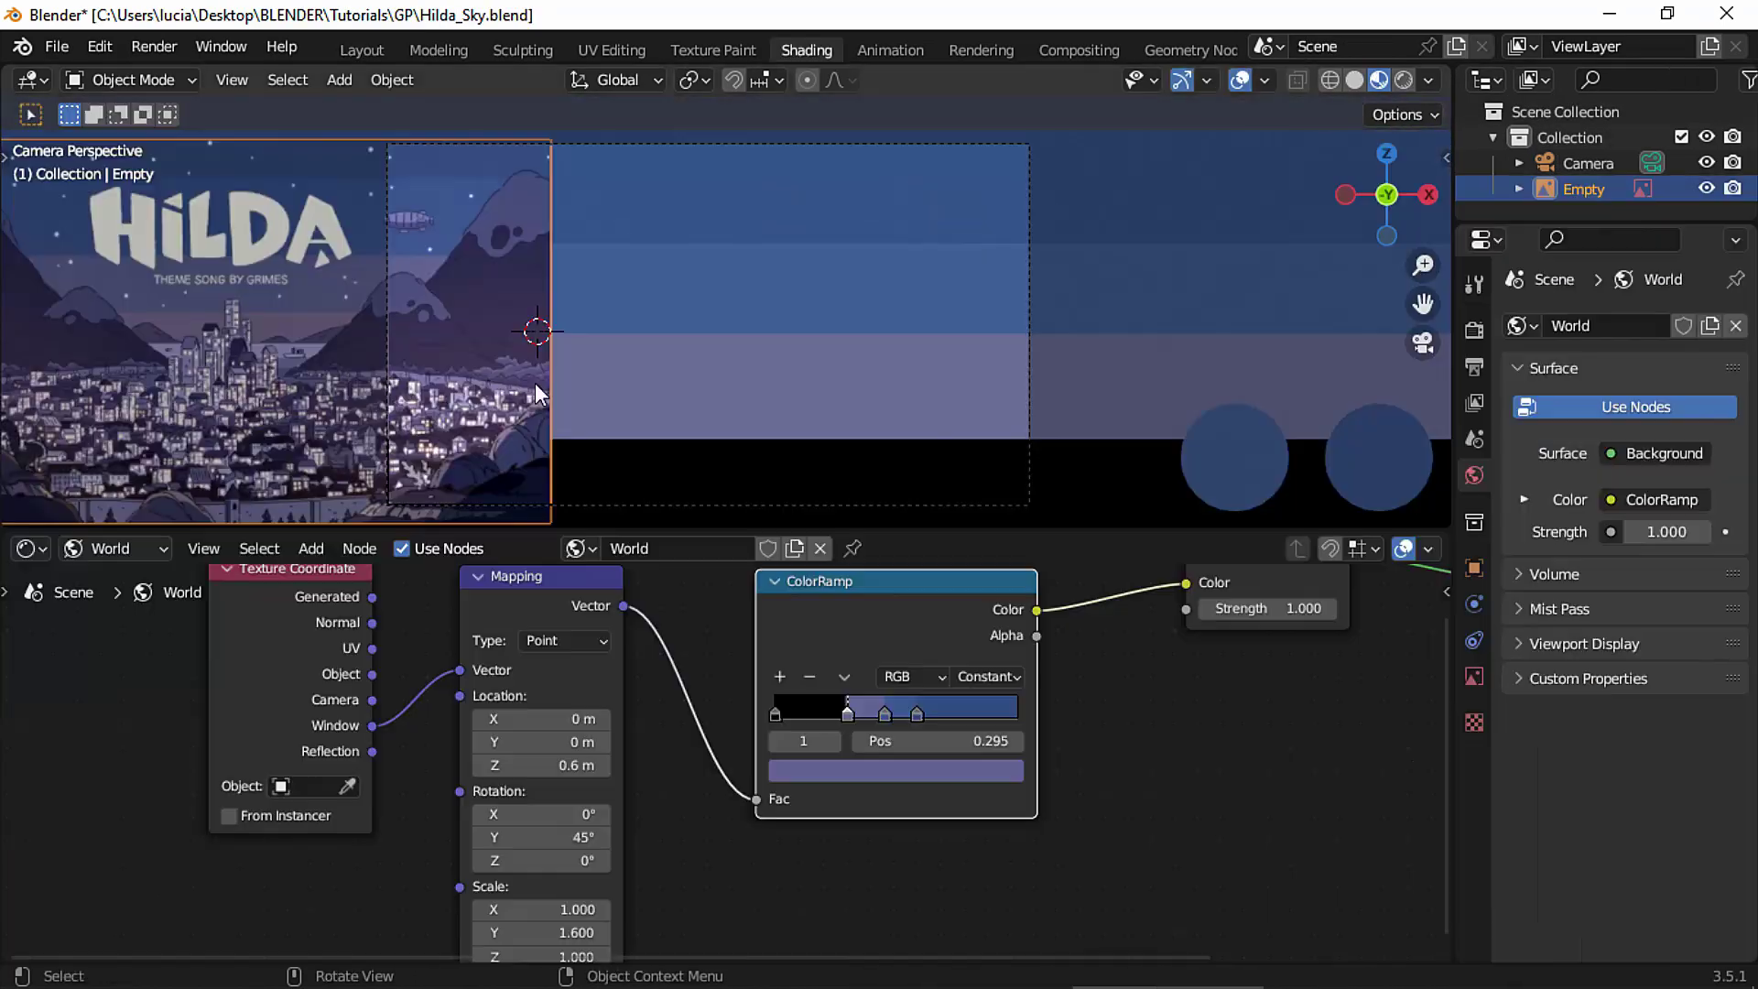
Recolour the ColorRamp's black stop in the Hilda sky with a colour sampled from the sky in the reference image.
click(775, 713)
click(879, 770)
click(969, 663)
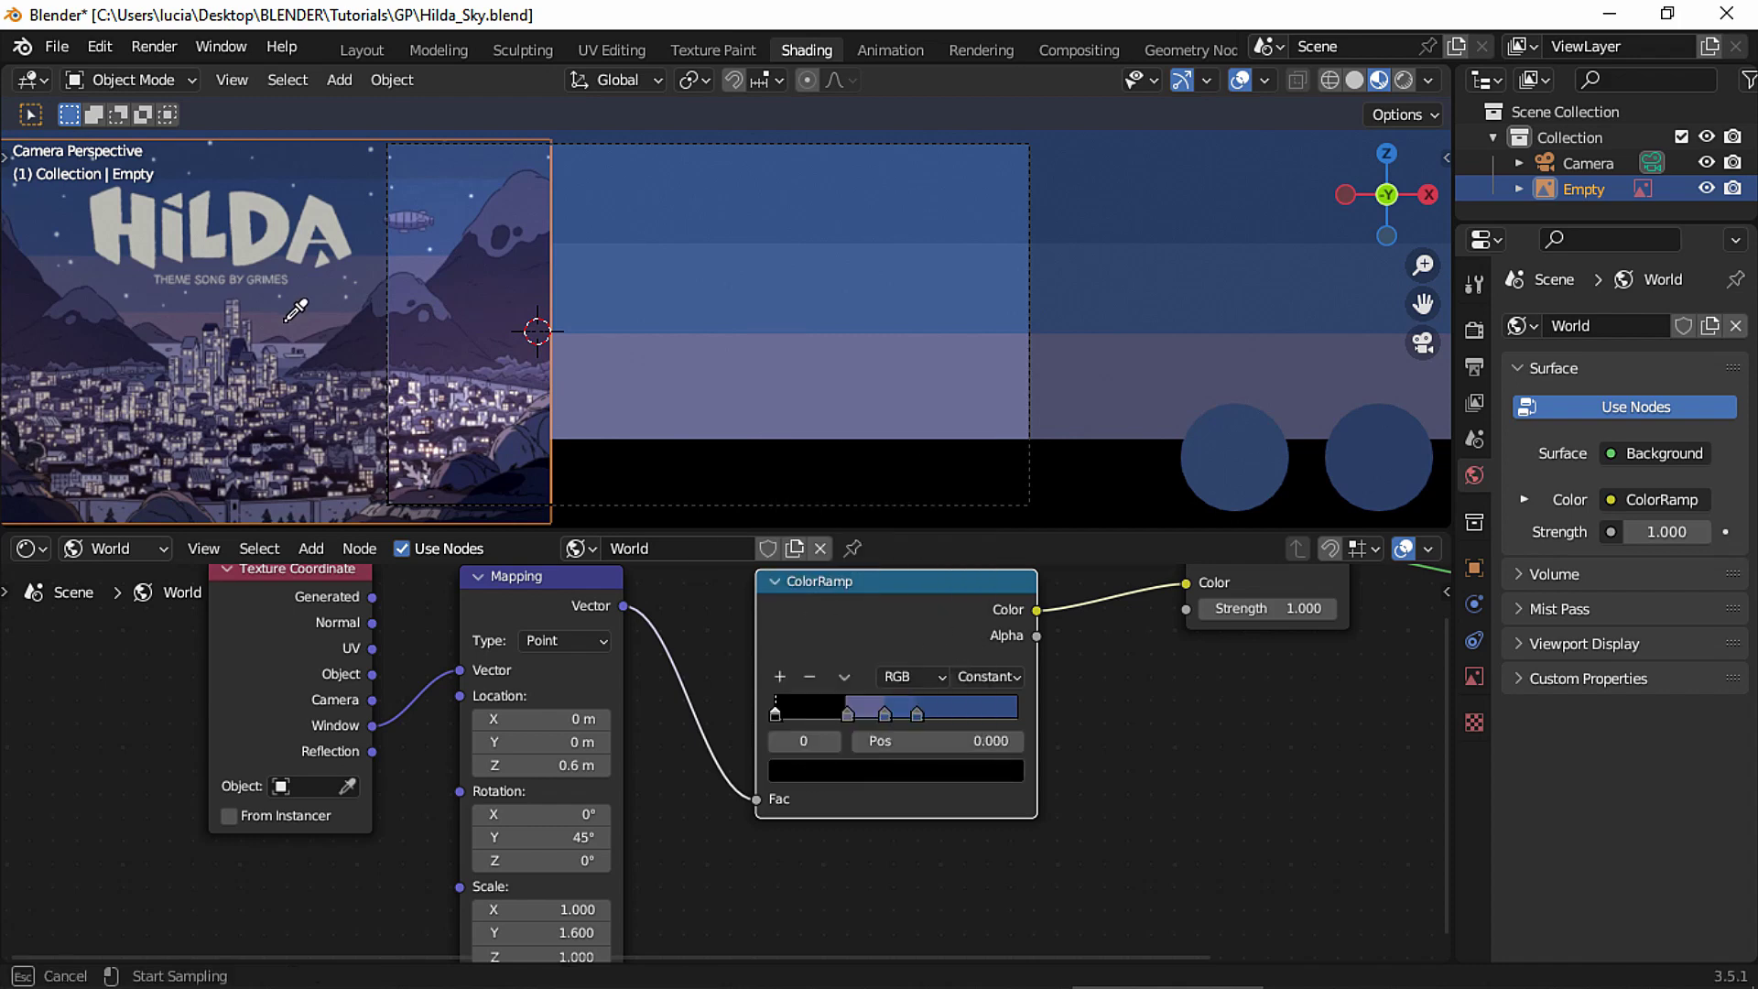
click(295, 306)
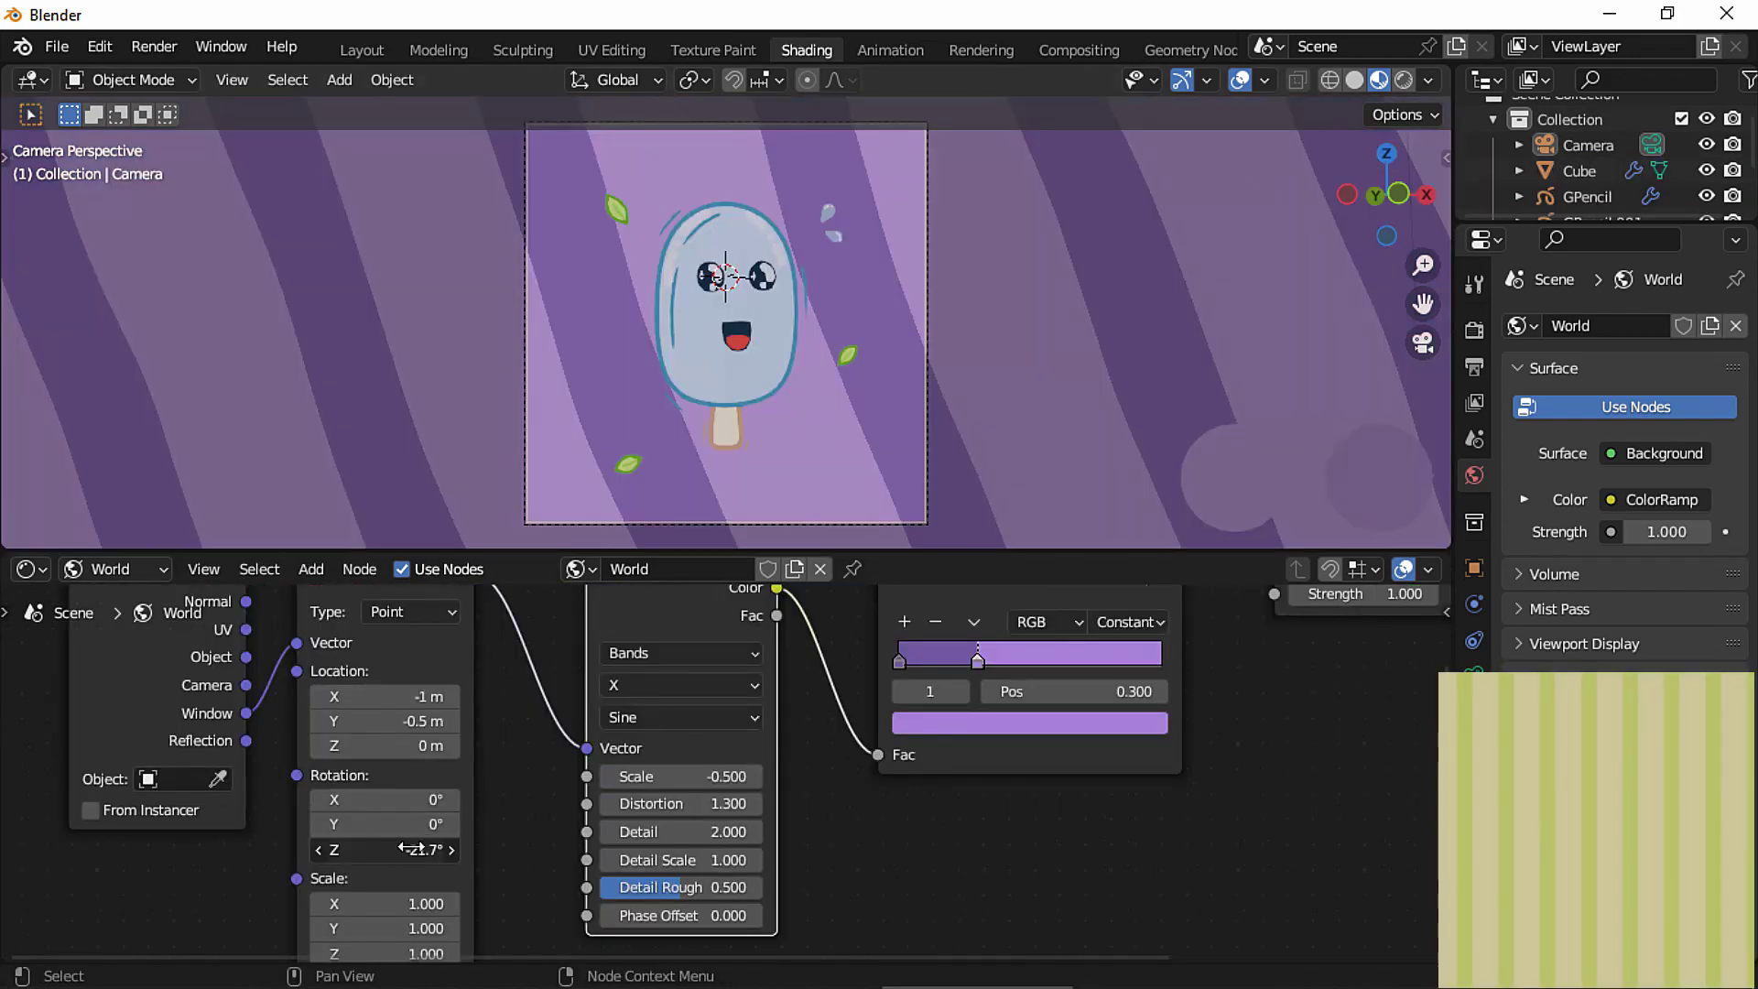
Straighten the popsicle background's stripes with Mapping Z rotation 0°, Wave Texture distortion 0.000 and scale -2.400.
text(0)
key(Return)
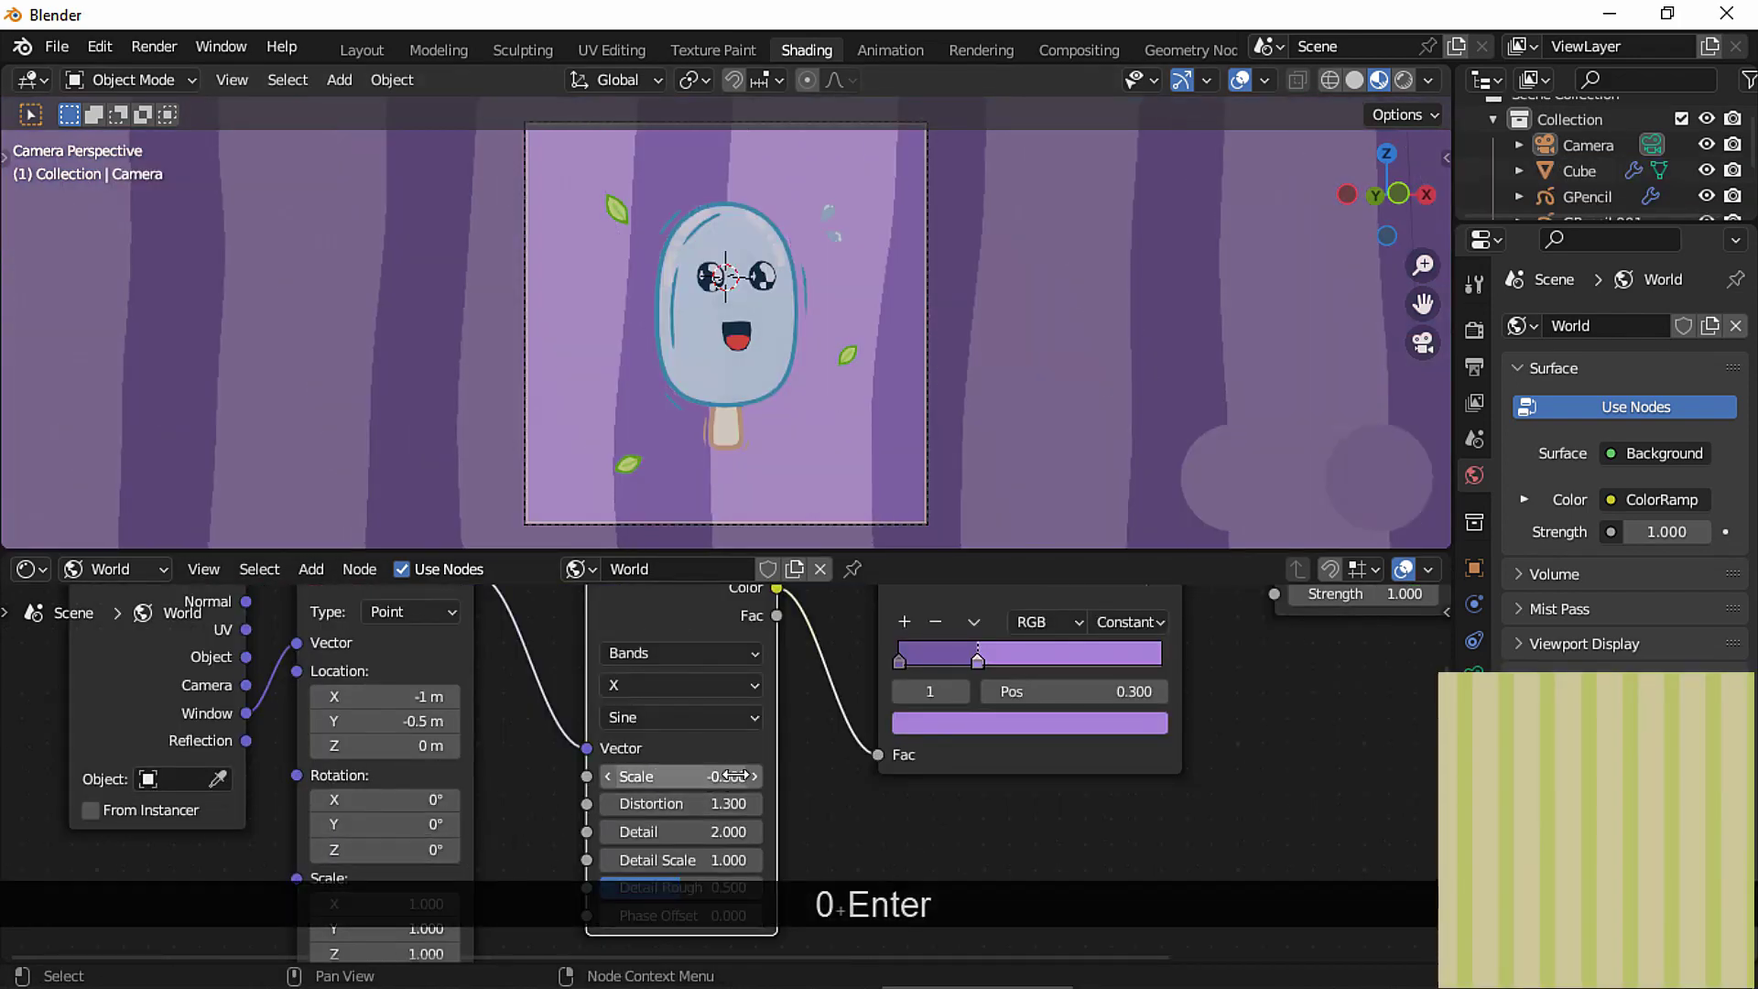
drag(713, 799, 675, 790)
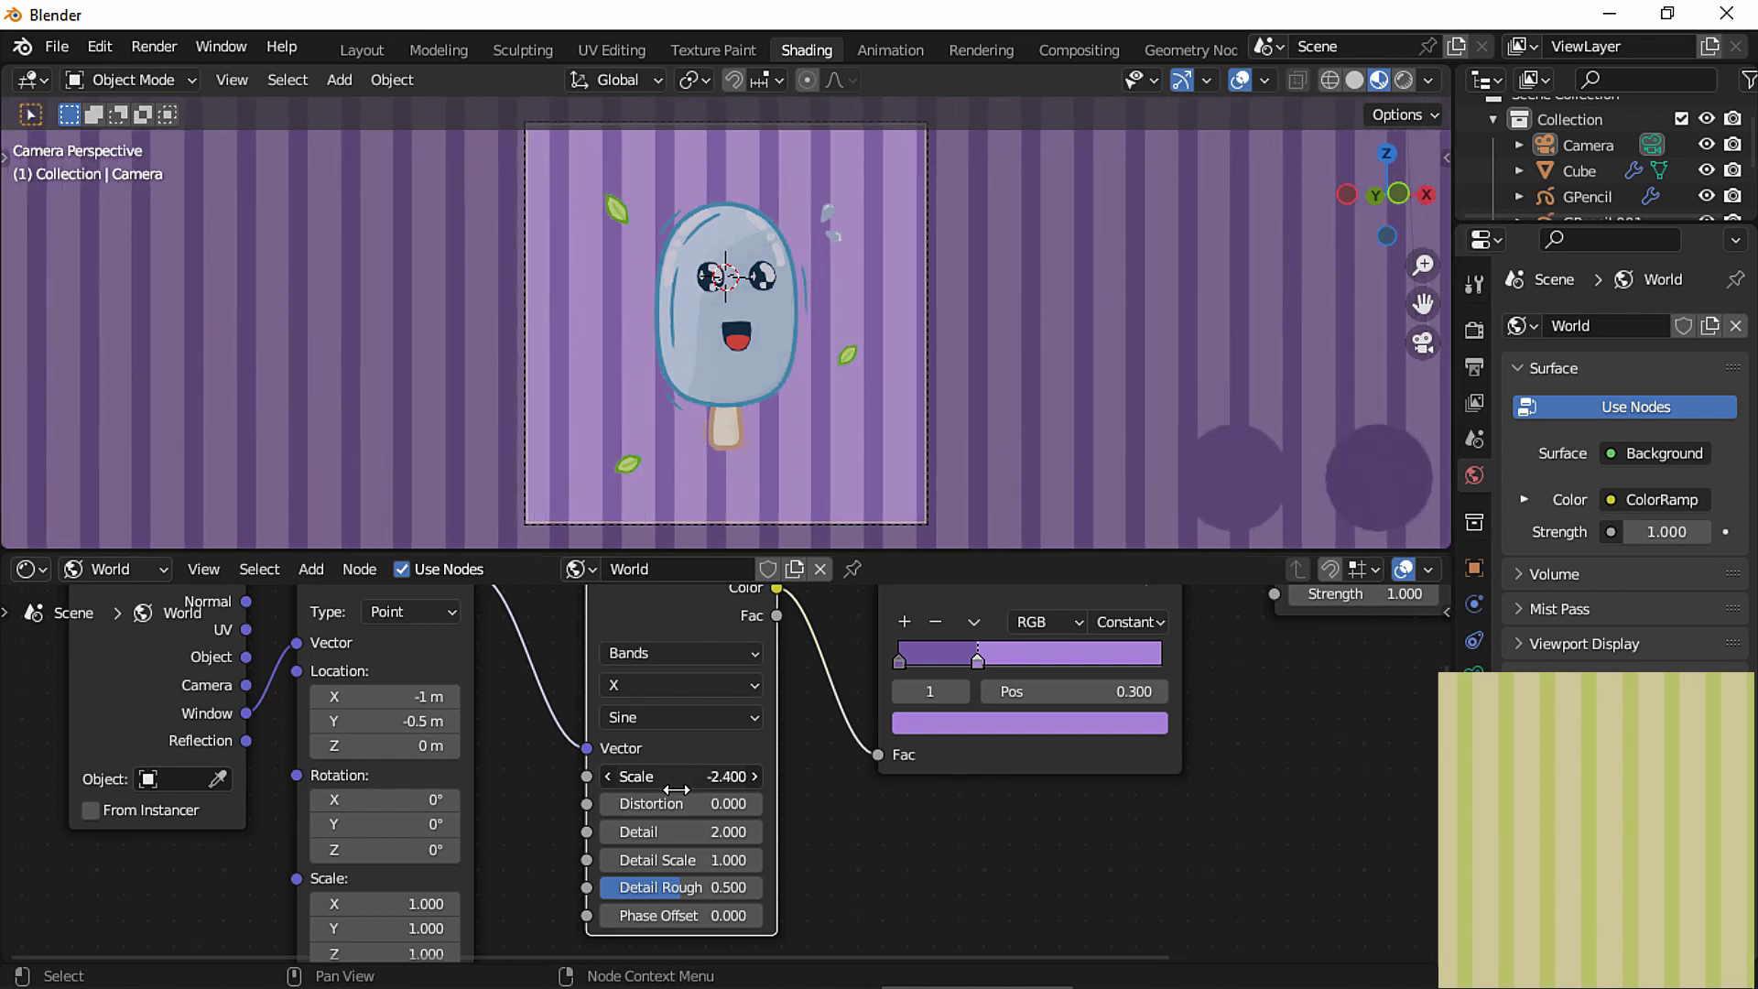
Shift the hue of the ColorRamp's dark purple stop to green using HSV values.
click(899, 661)
click(1029, 724)
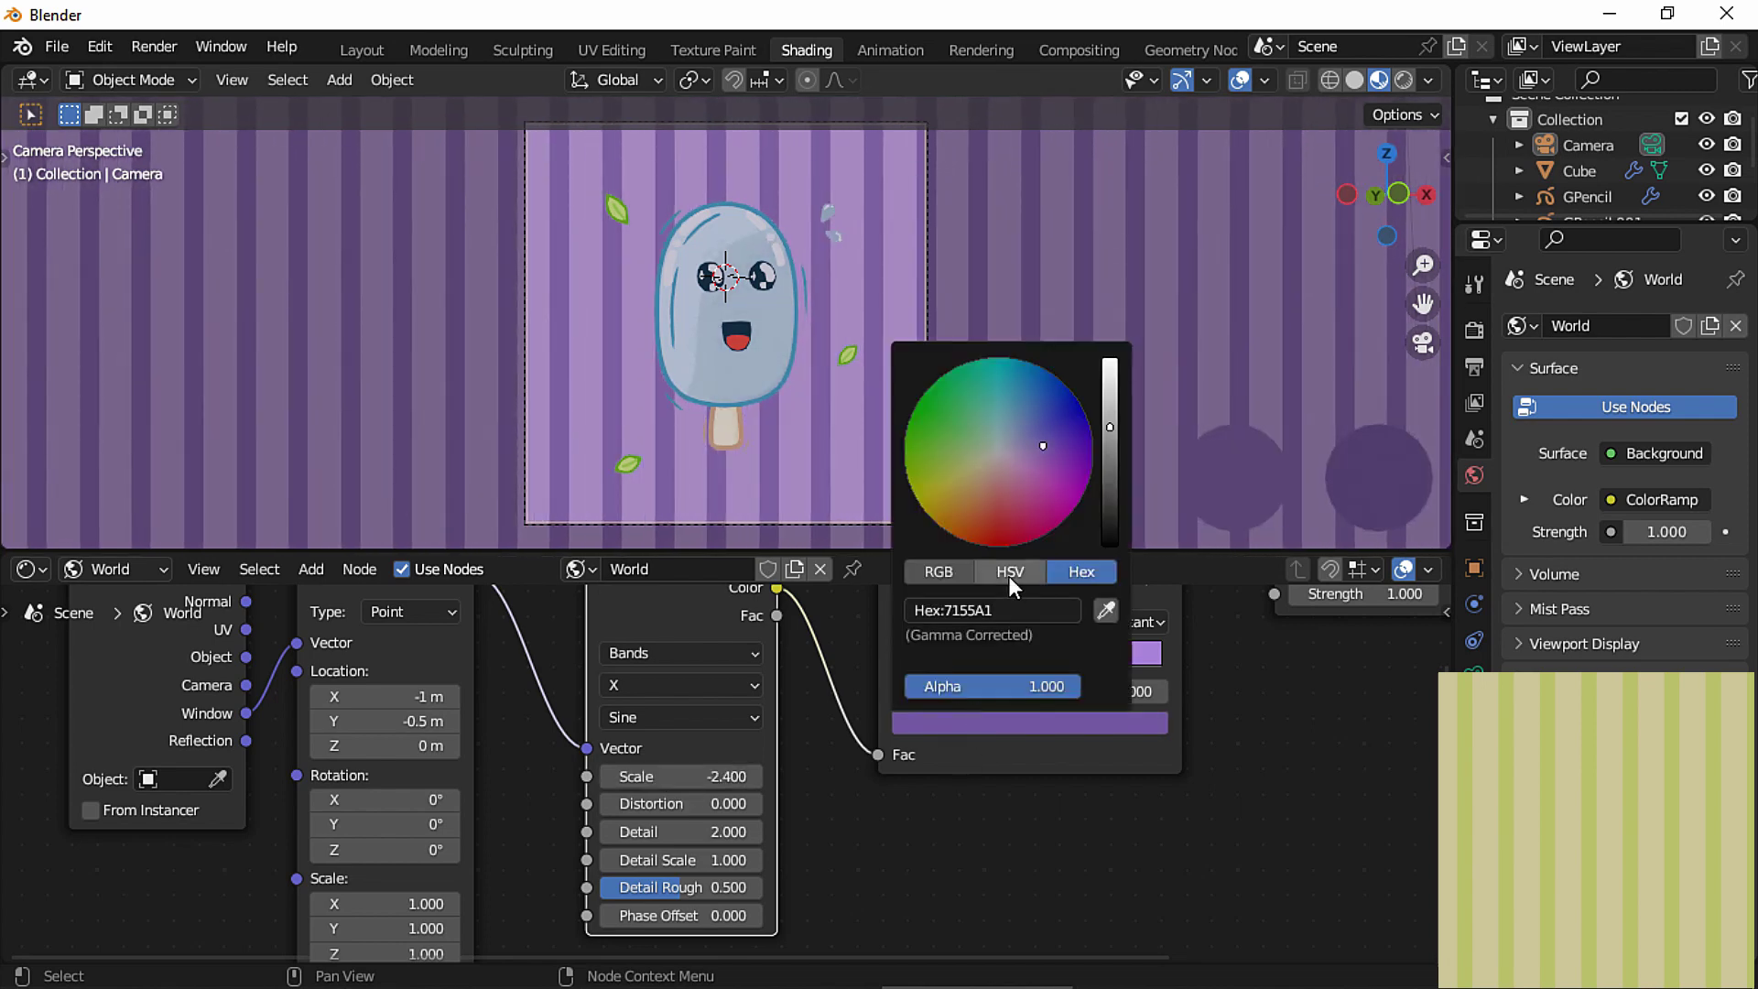
click(1009, 572)
mouse_move(1041, 606)
mouse_down()
mouse_move(935, 623)
mouse_move(1030, 611)
mouse_up()
Change the ColorRamp's light purple stop to a bright pale yellow.
click(978, 661)
click(1007, 723)
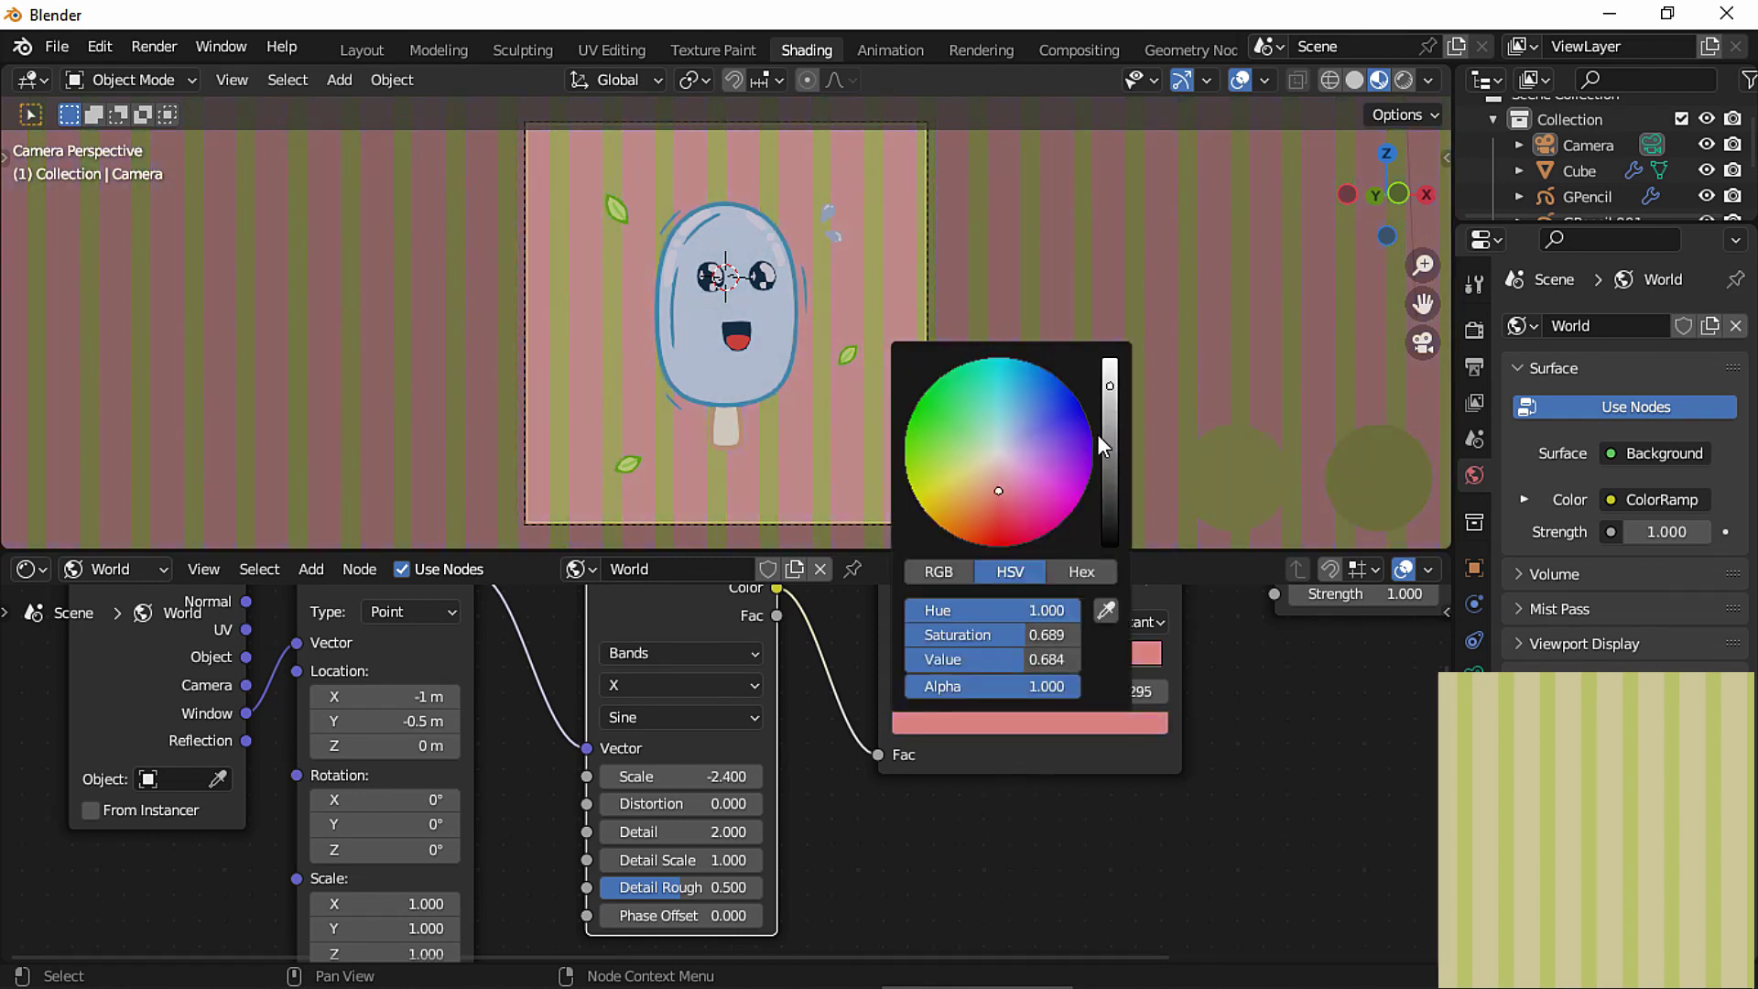
drag(1107, 446, 1110, 358)
click(969, 479)
Adjust the ColorRamp's dark stop to a bright yellow-green with hue 0.178 and saturation 0.835.
click(892, 670)
click(918, 723)
click(978, 467)
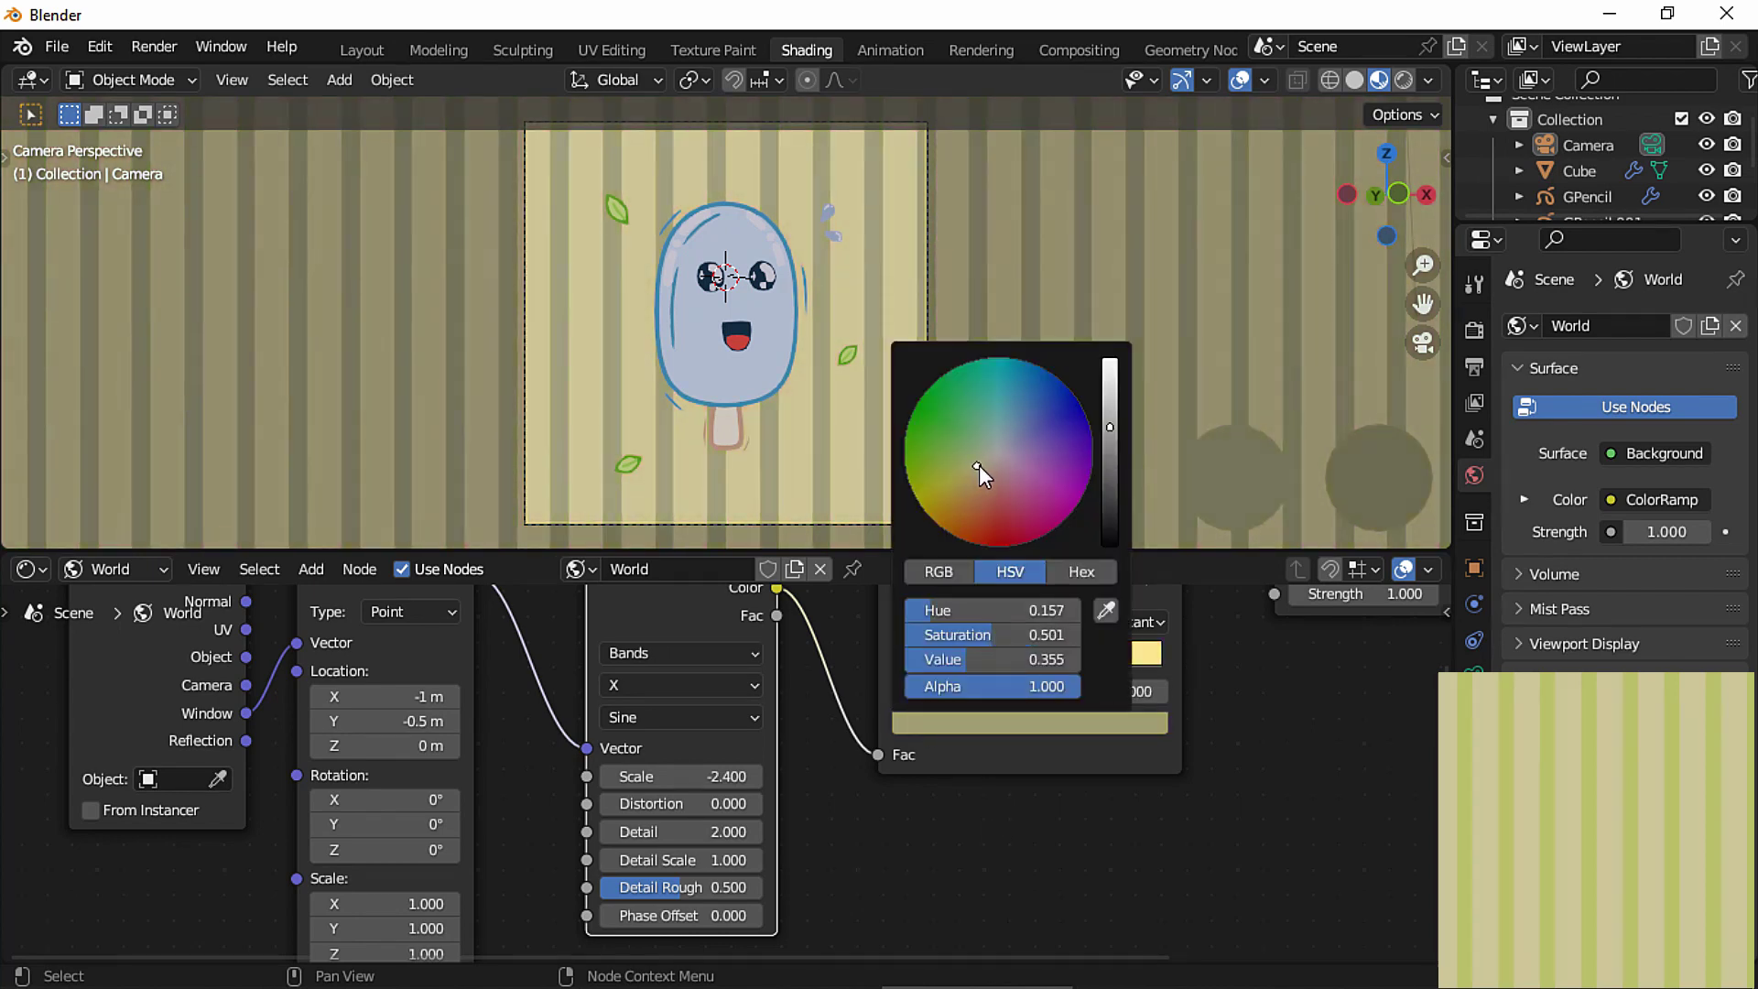
drag(979, 466, 951, 476)
click(1109, 385)
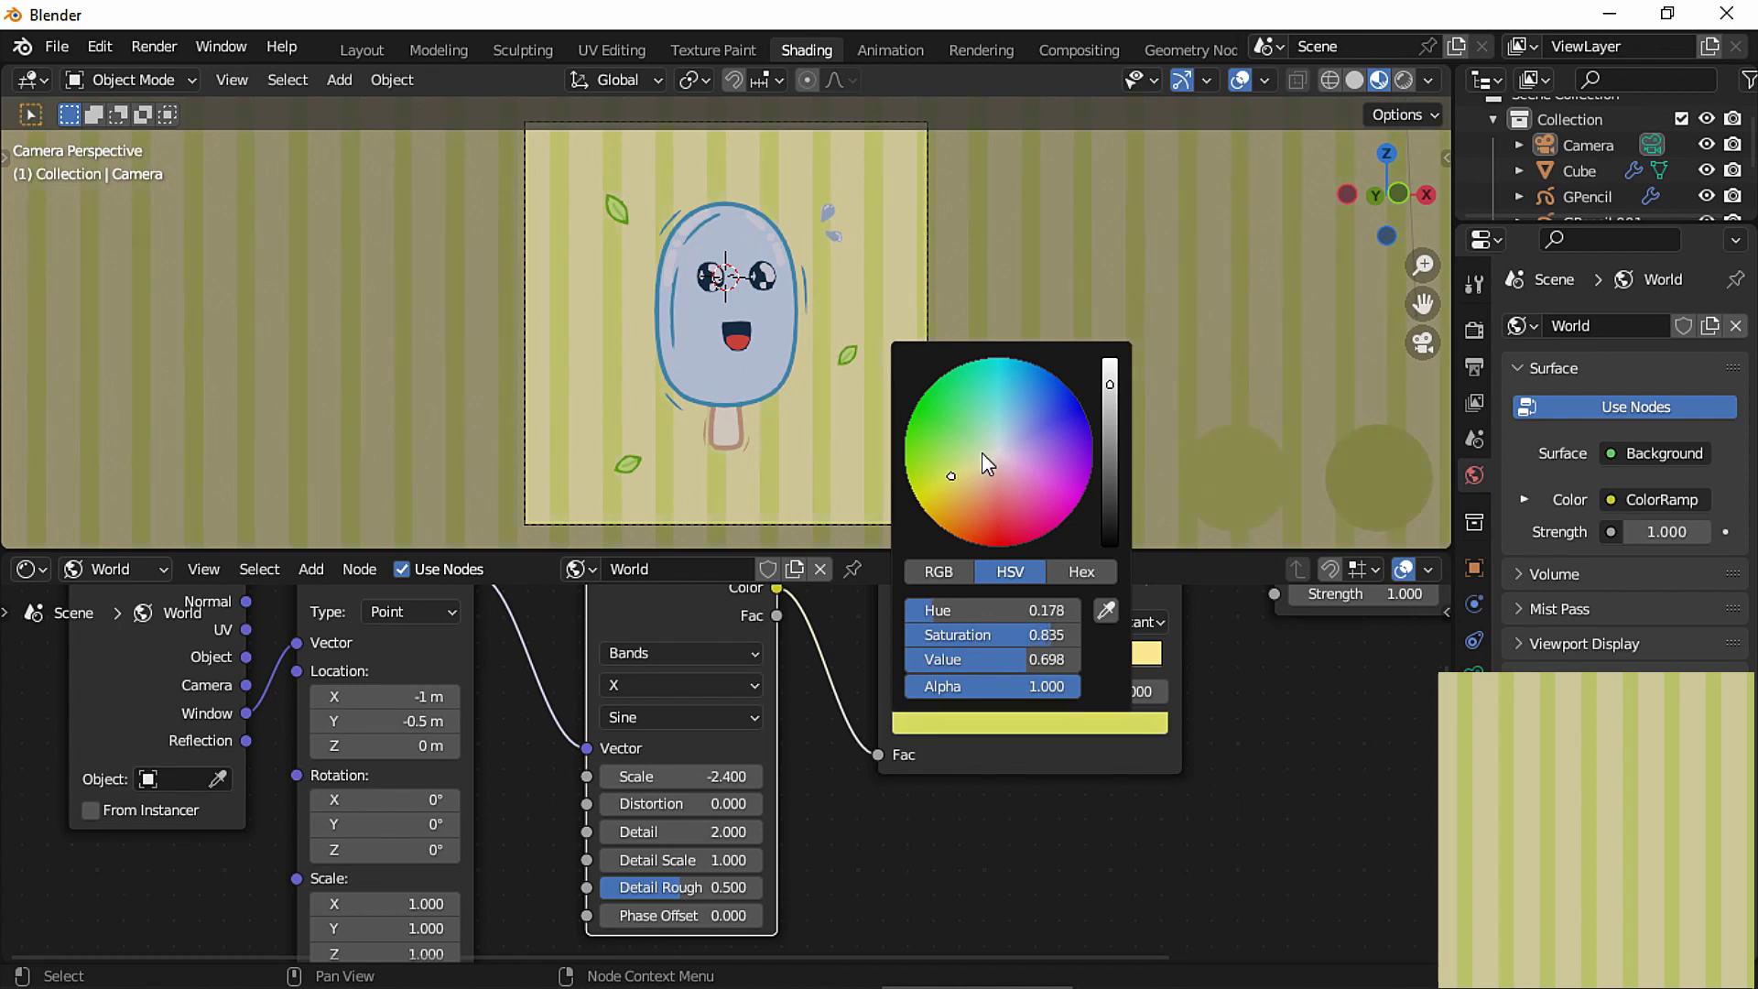
drag(1111, 378, 1108, 388)
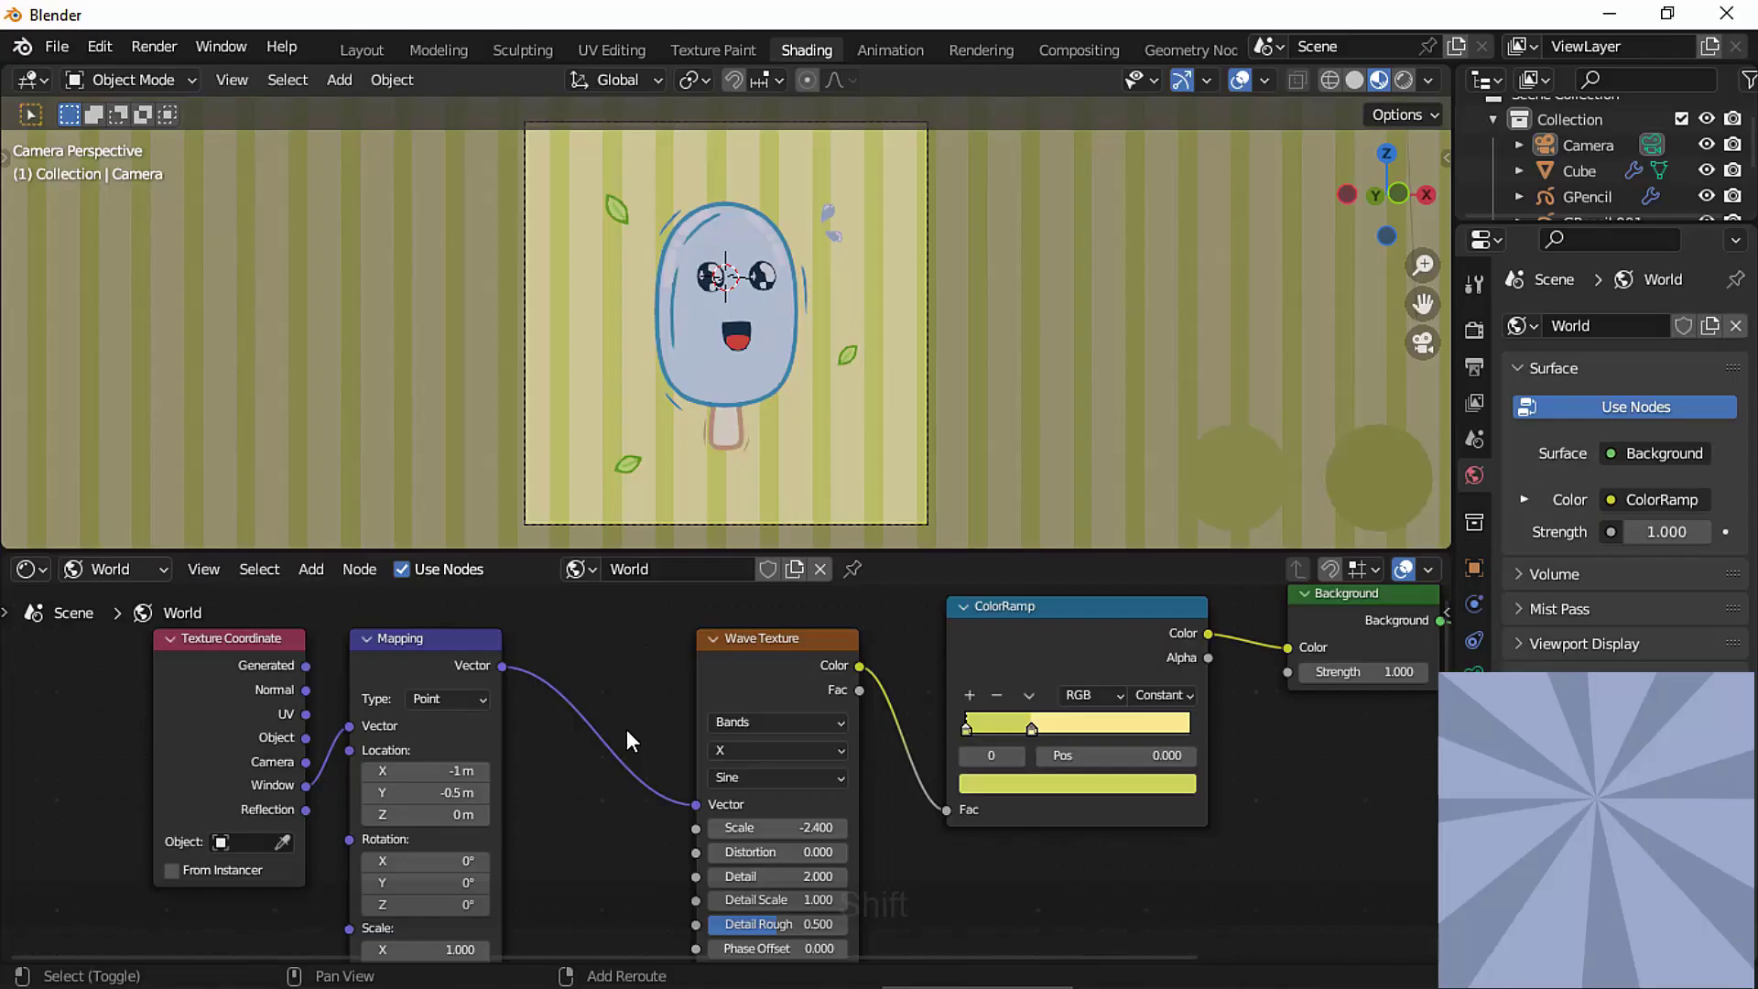
Insert a Gradient Texture node between the Mapping and Wave Texture nodes and set its type to Radial.
key(shift+a)
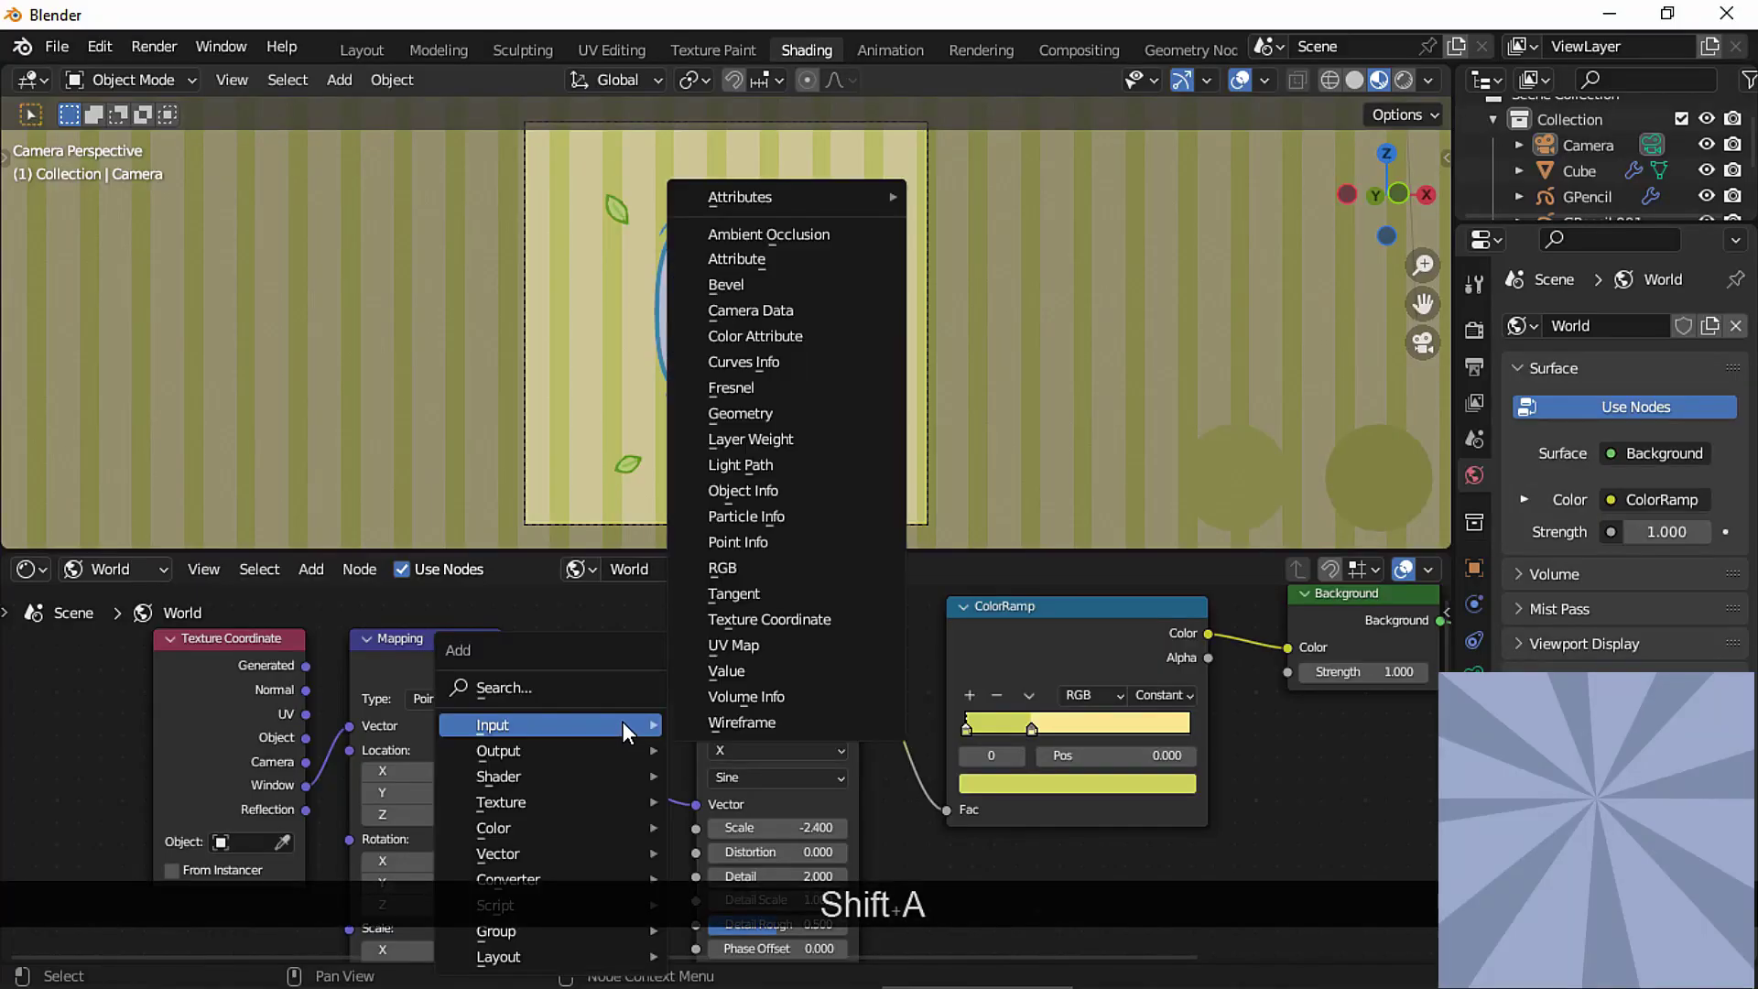
click(615, 688)
text(grad)
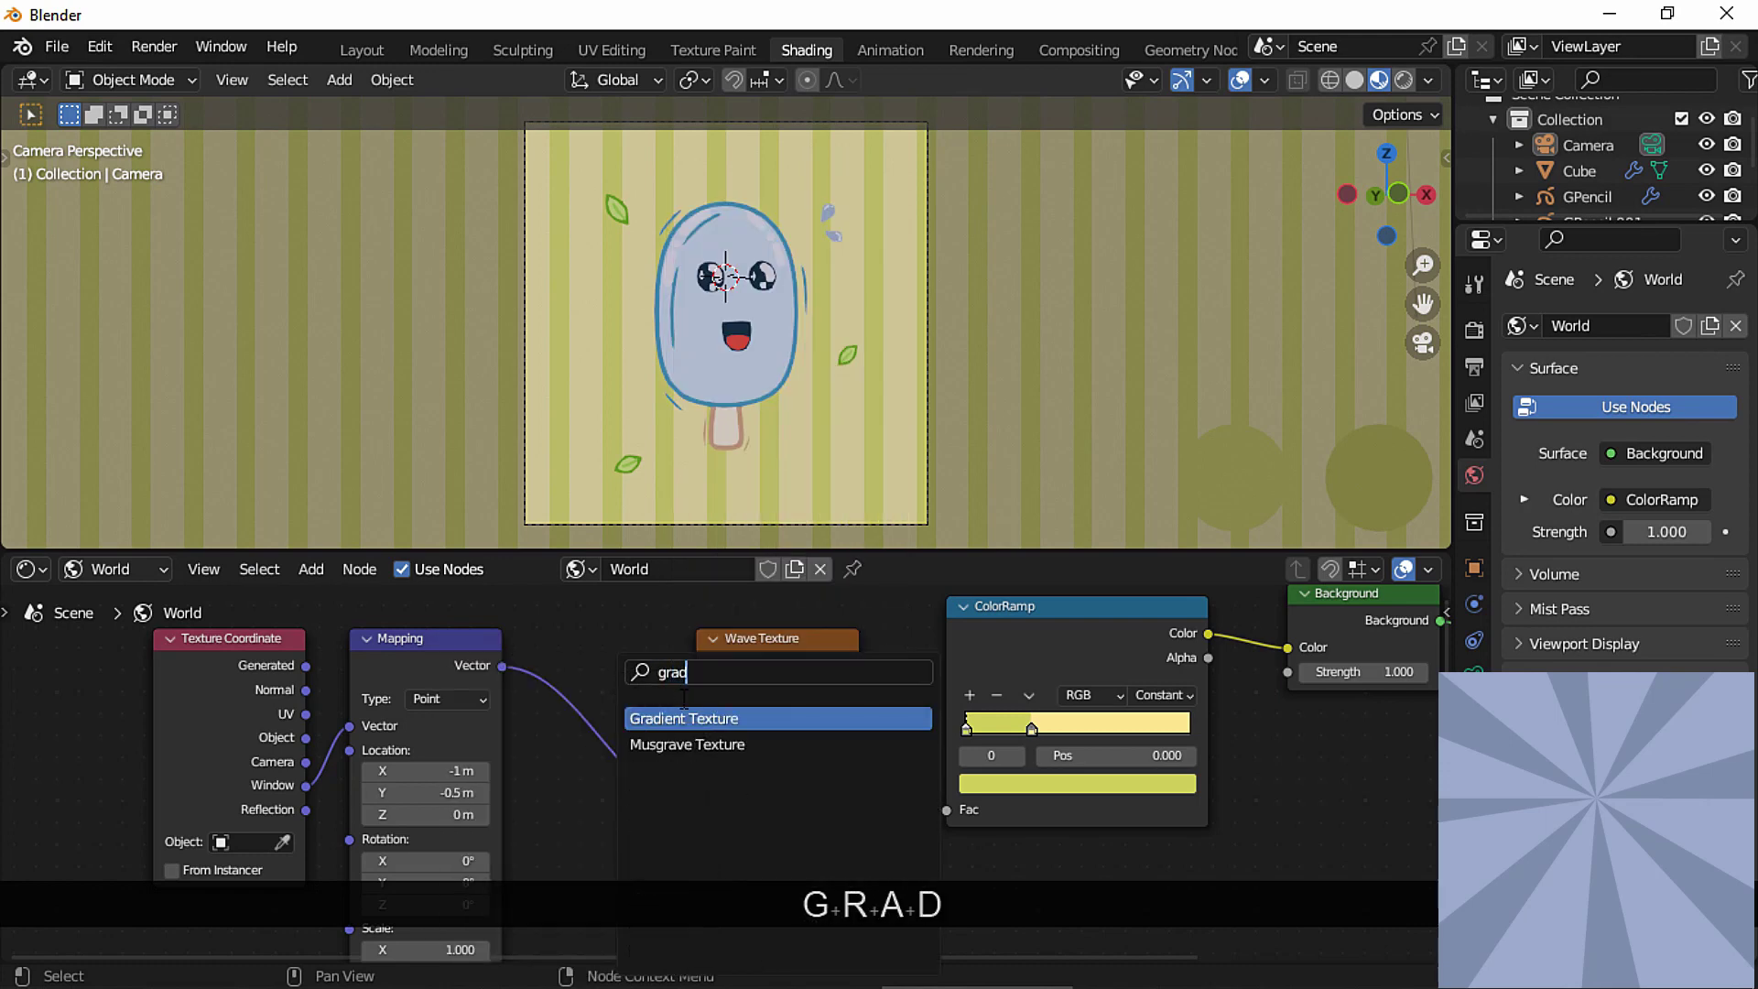
click(679, 717)
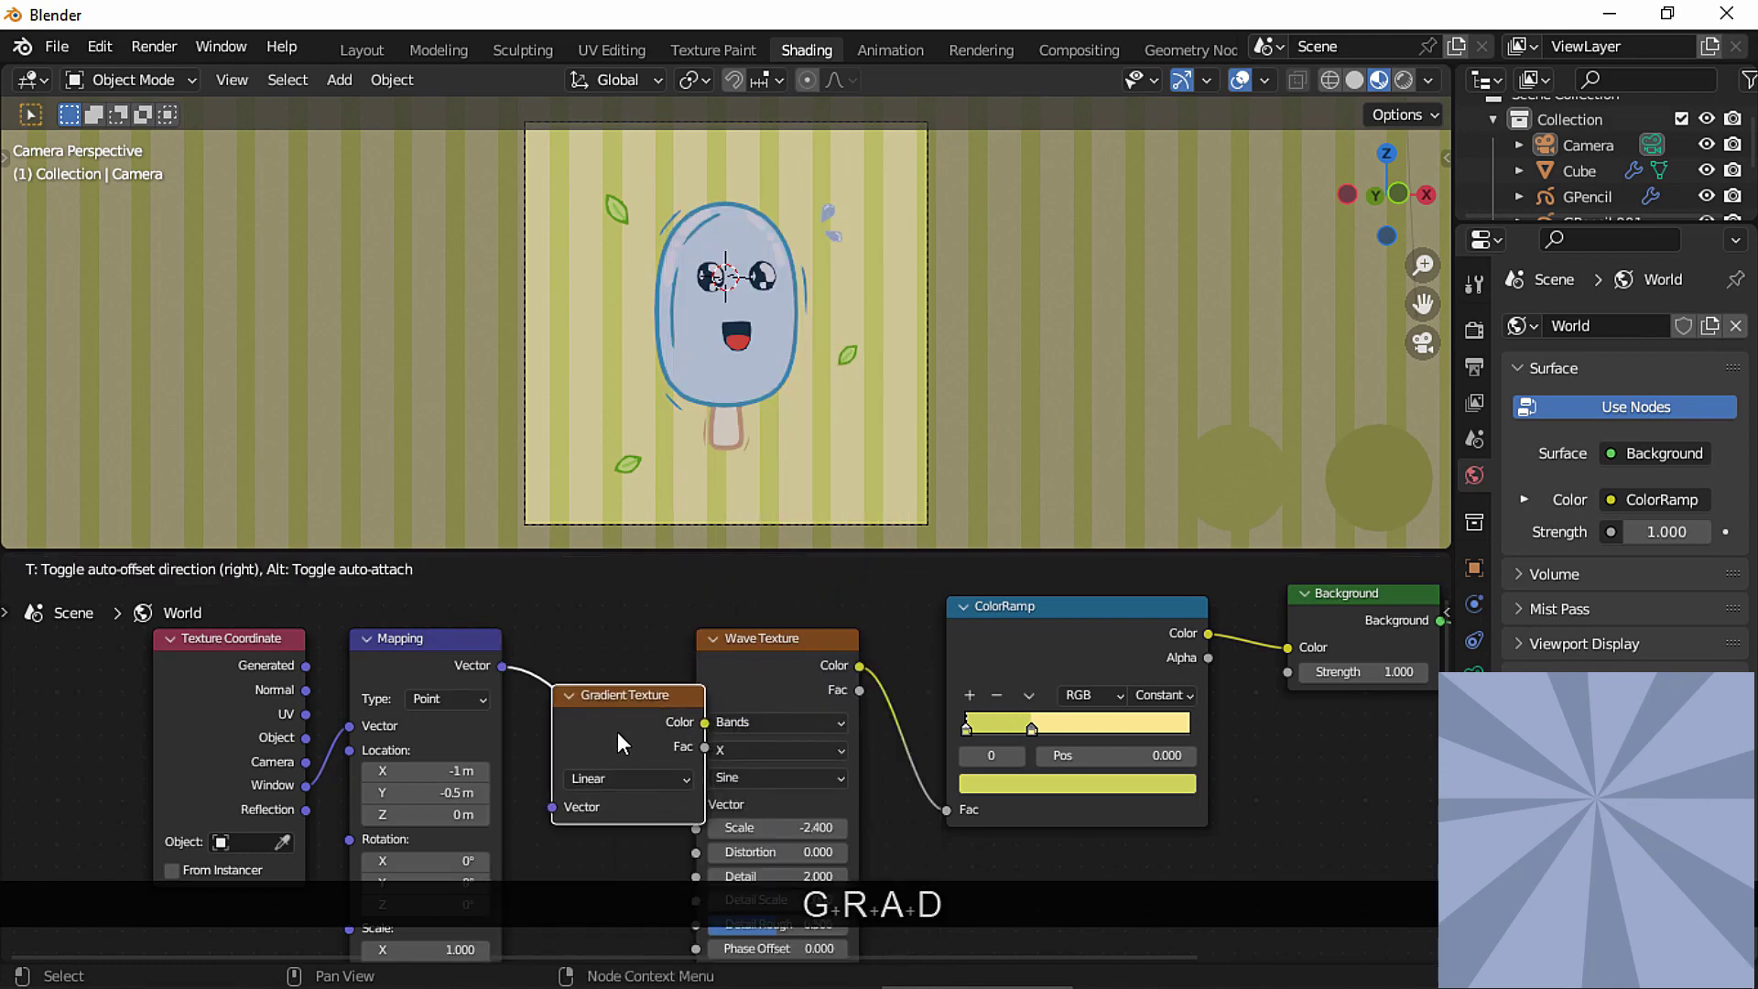
click(617, 733)
click(690, 777)
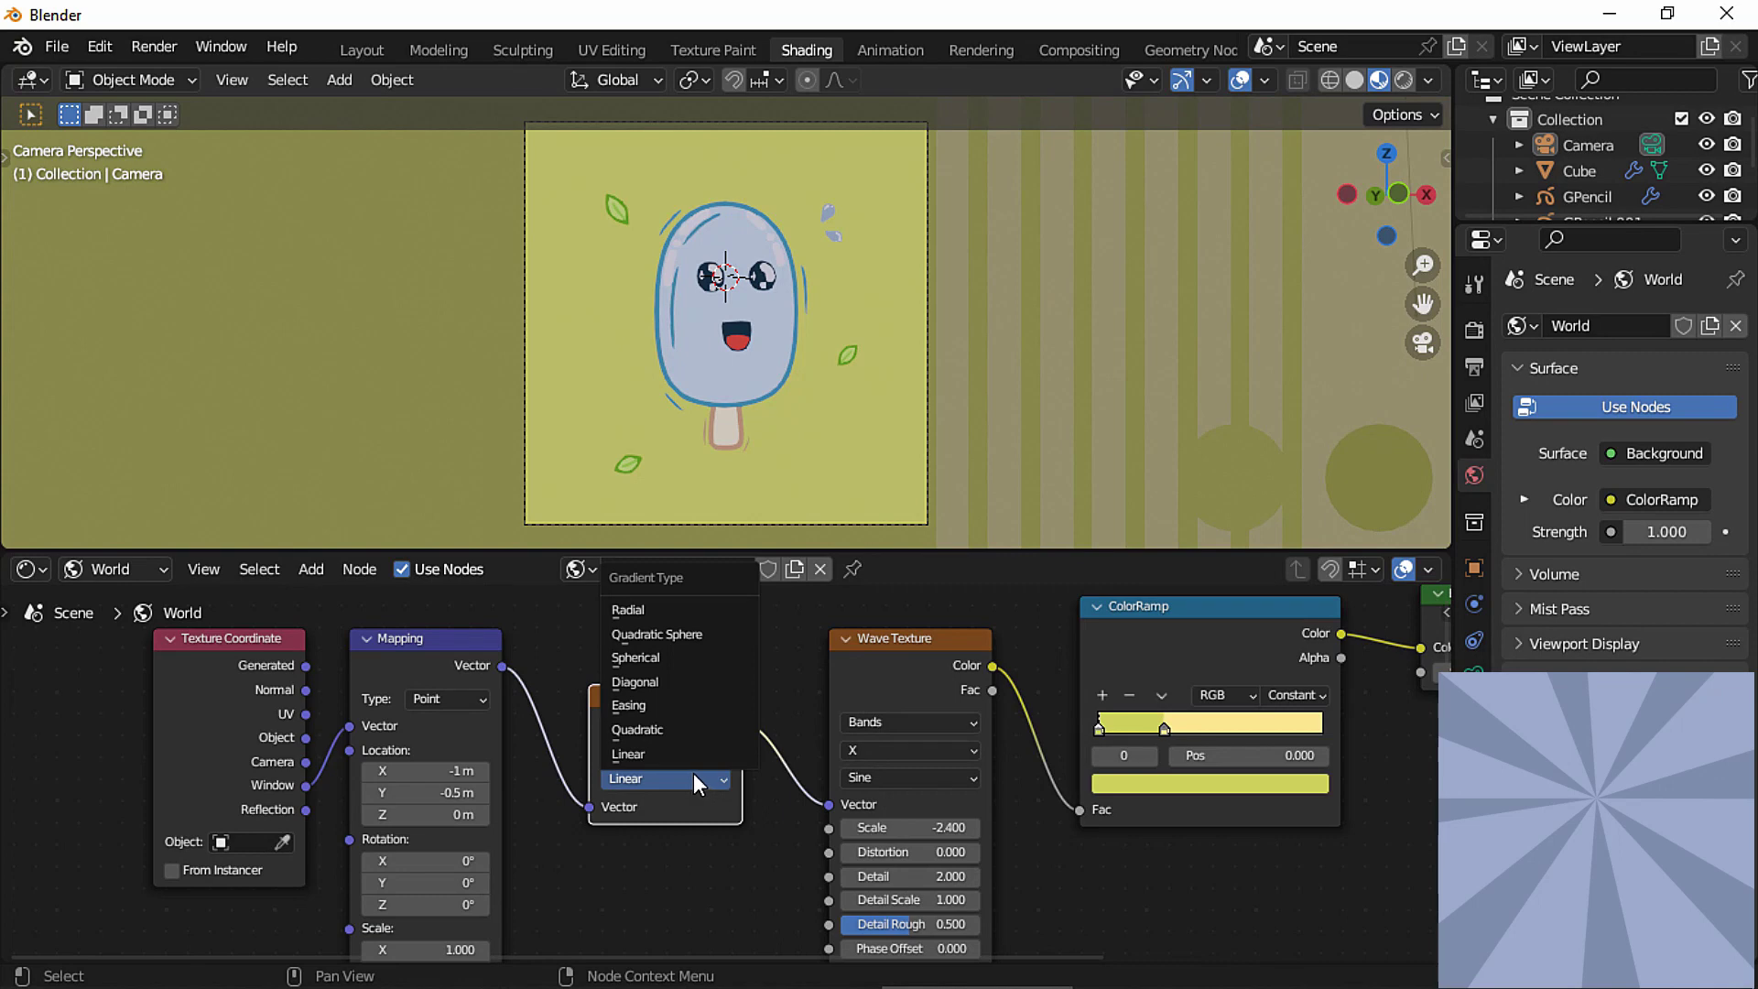
click(651, 617)
Reset the Mapping node to its defaults and set its Y location to -0.6 m.
shift+middle_drag(629, 835, 801, 776)
click(623, 662)
key(BackSpace)
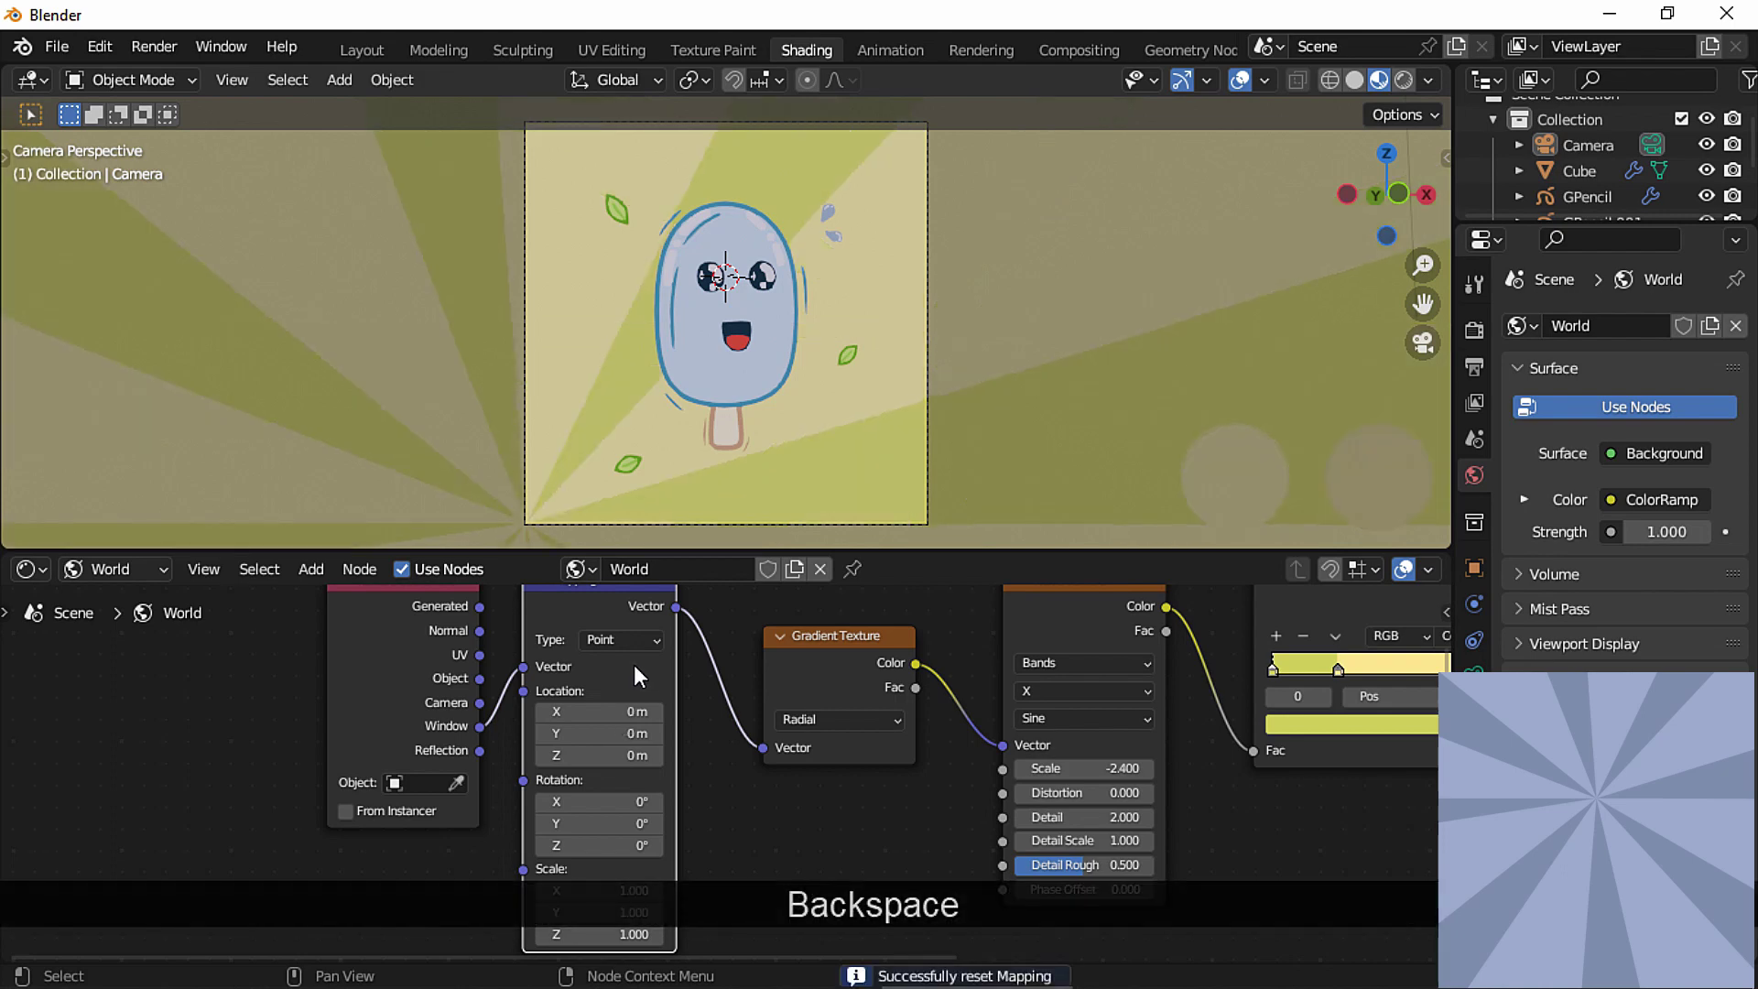
click(540, 732)
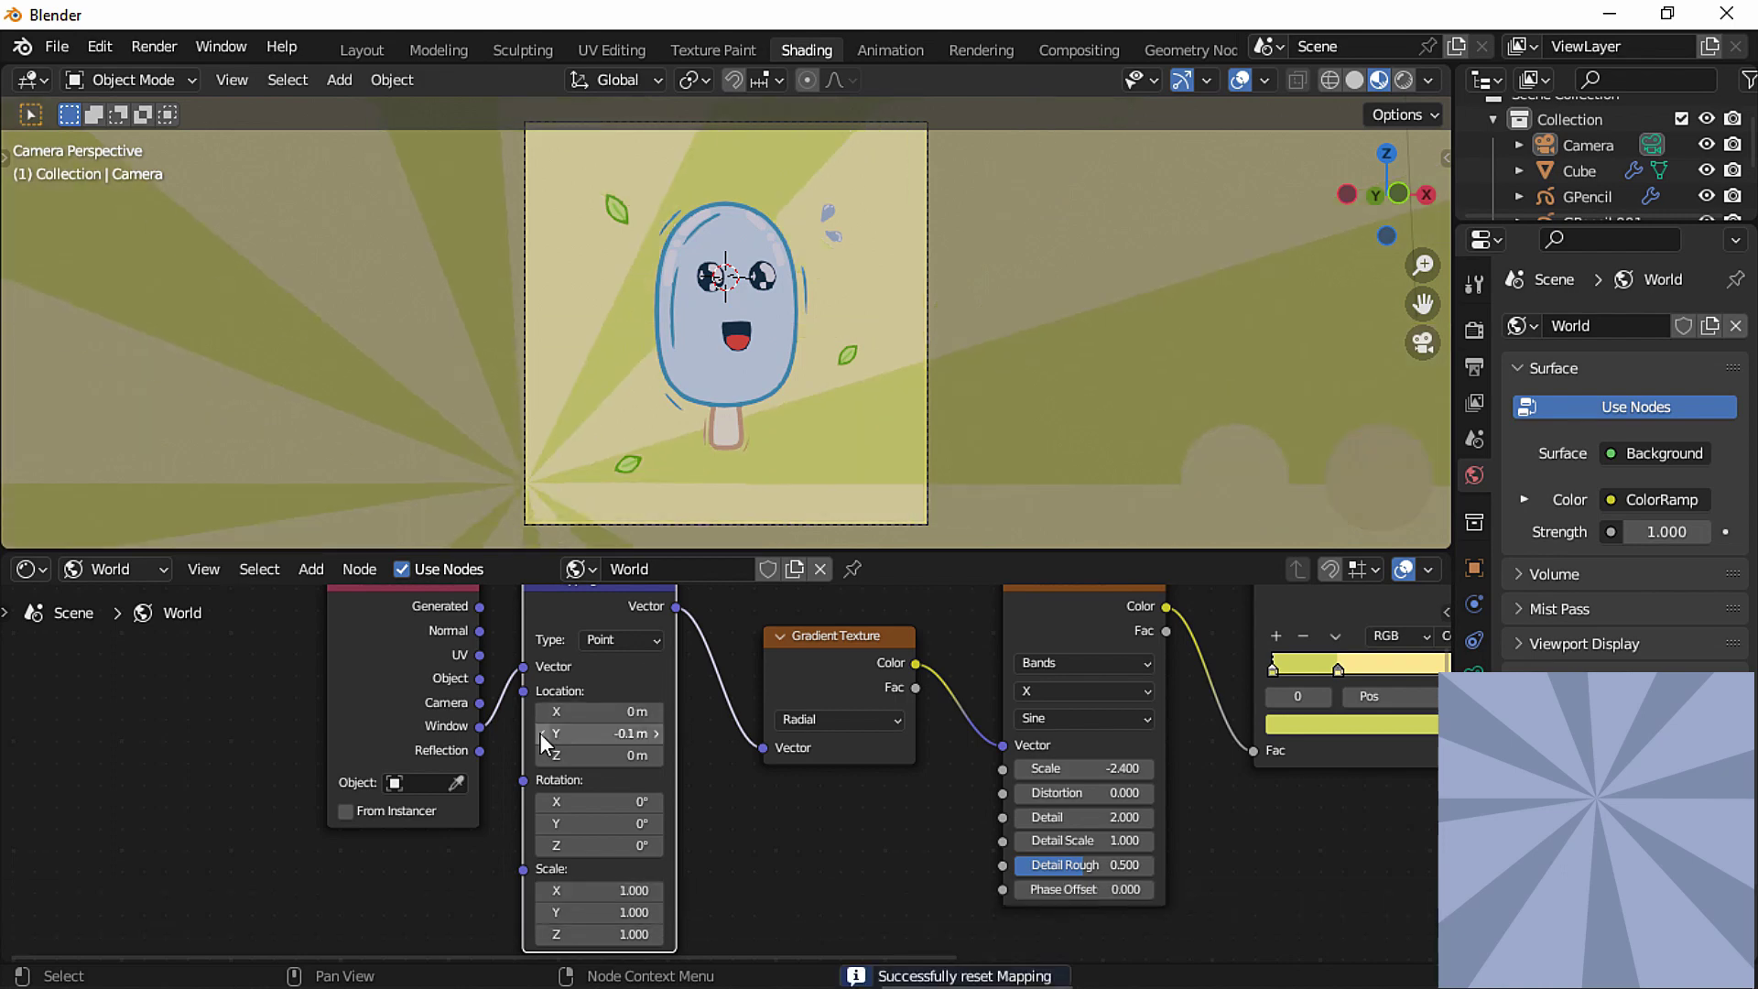
click(540, 732)
click(541, 730)
click(541, 731)
click(541, 730)
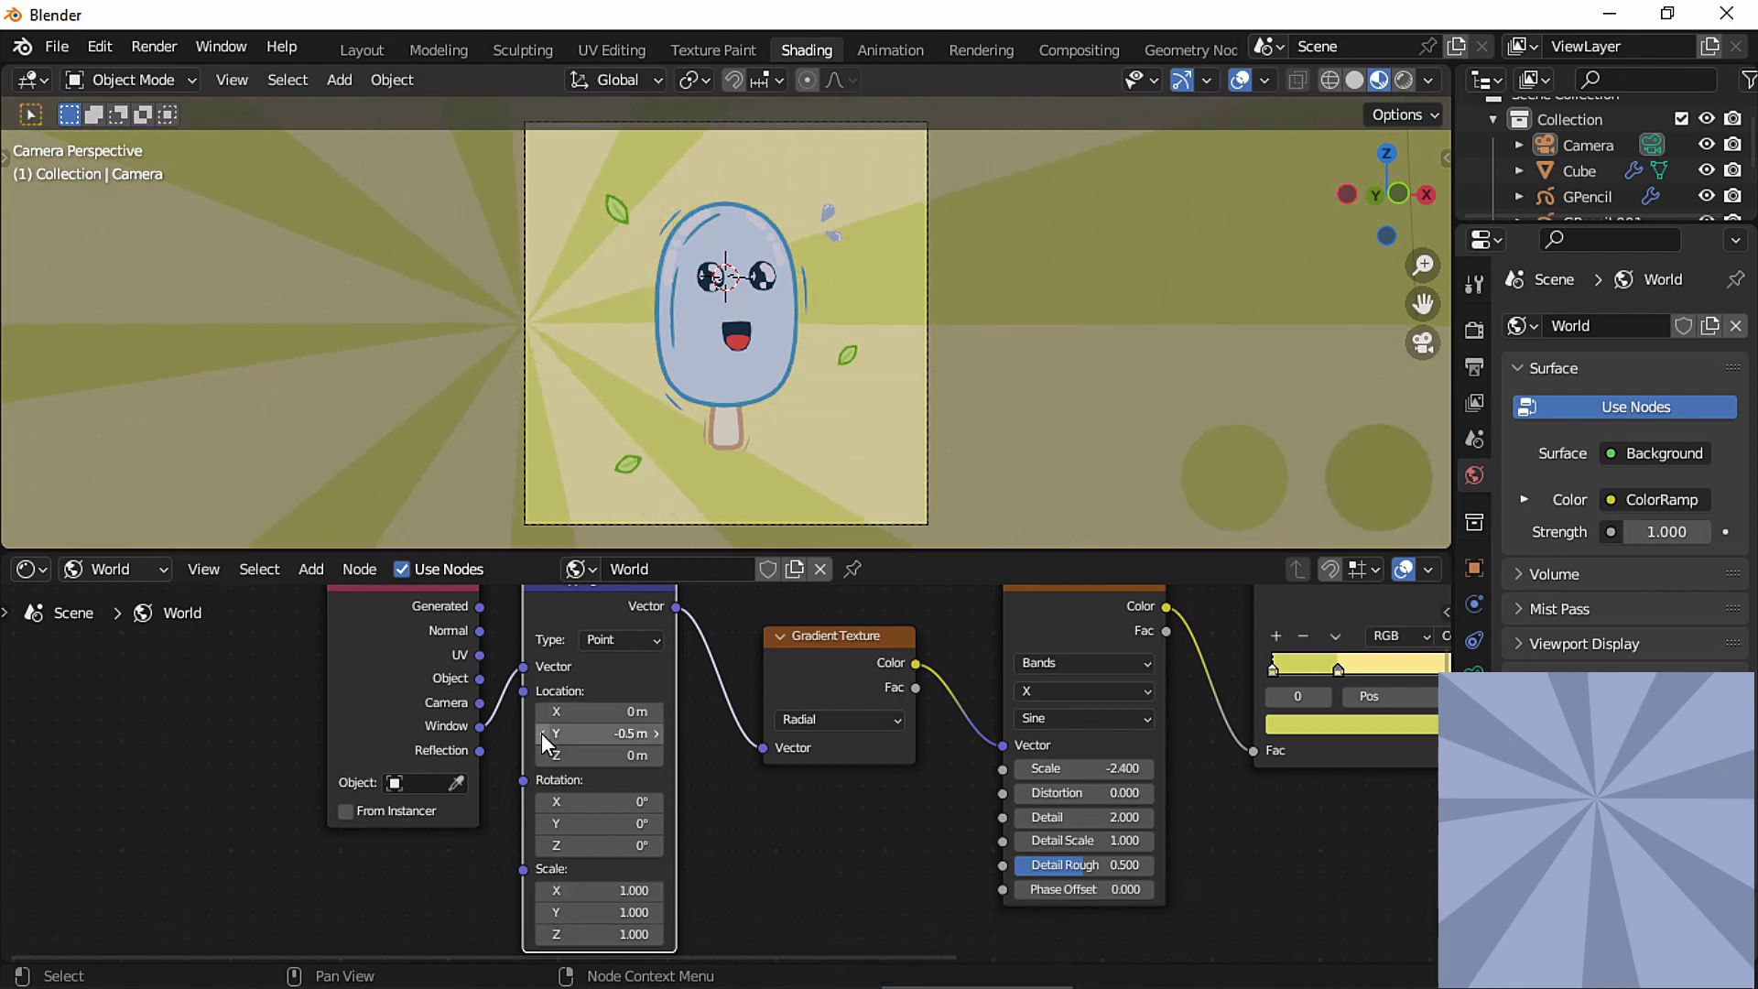
click(541, 733)
Set the Mapping node's X location to -0.5 m to centre the sunburst behind the popsicle.
click(541, 712)
click(541, 712)
click(542, 712)
click(542, 710)
click(543, 711)
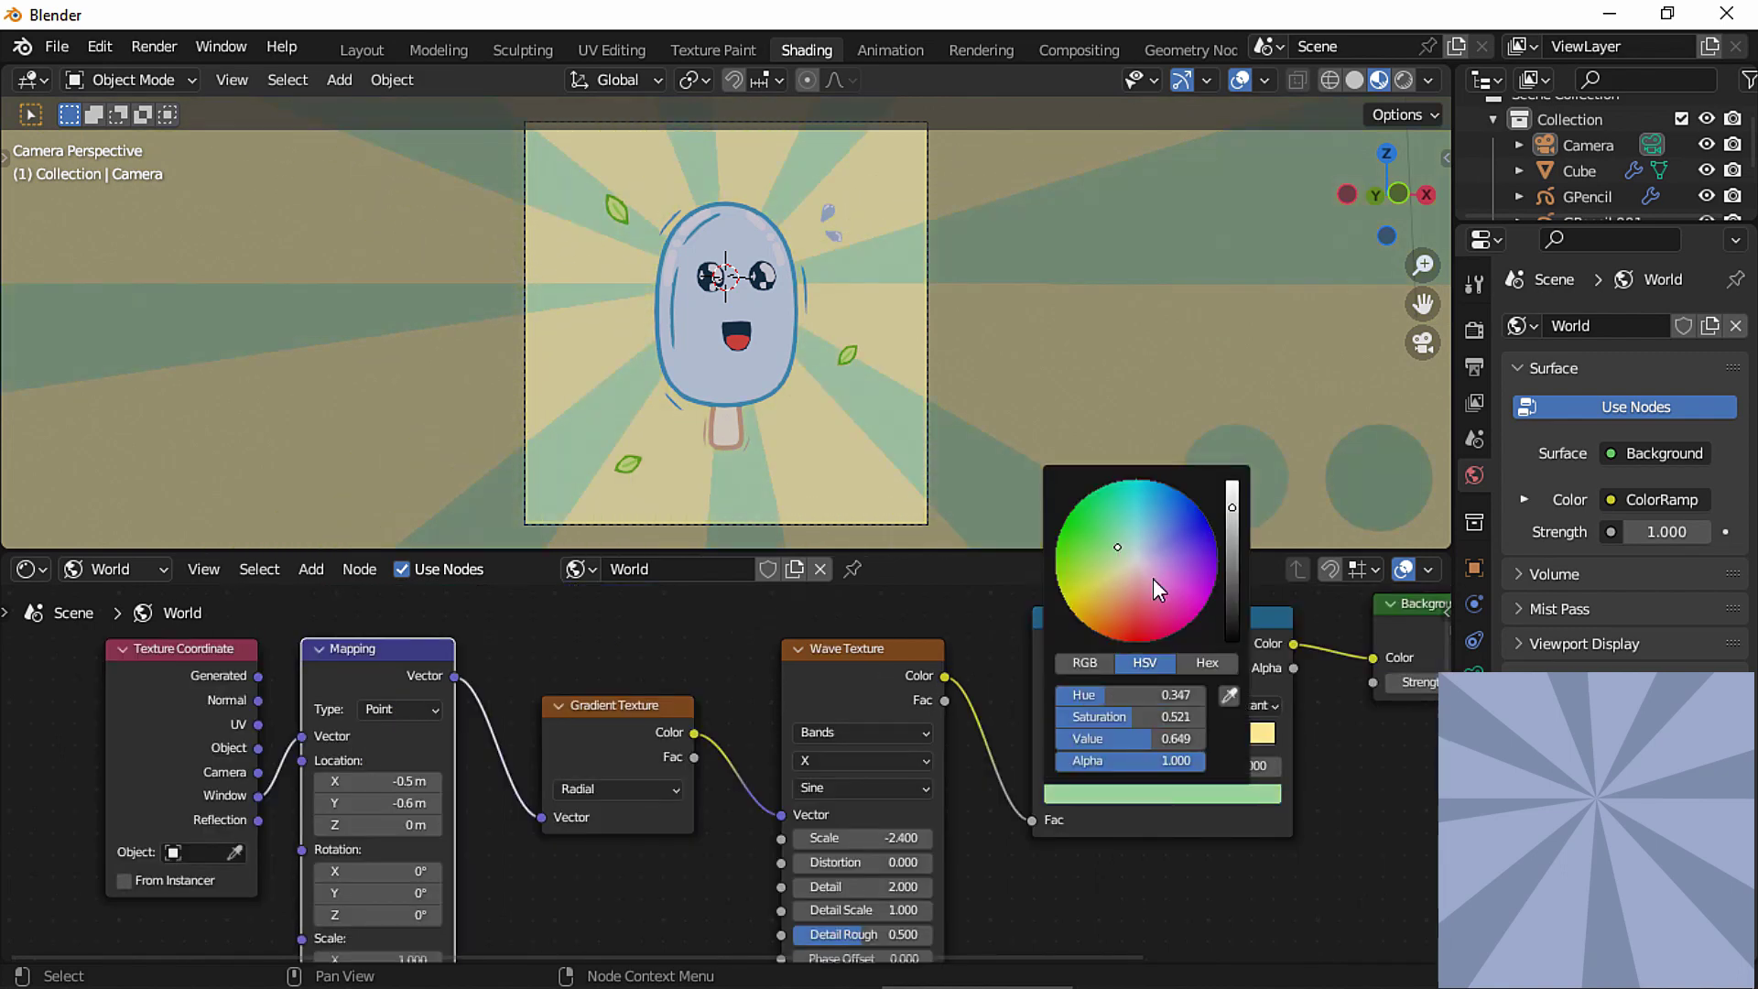
Recolour the ColorRamp's two stops to a light blue and a darker slate blue, and set its interpolation to Ease.
click(1117, 739)
click(1150, 792)
drag(1113, 543, 1233, 536)
click(1053, 738)
click(1083, 794)
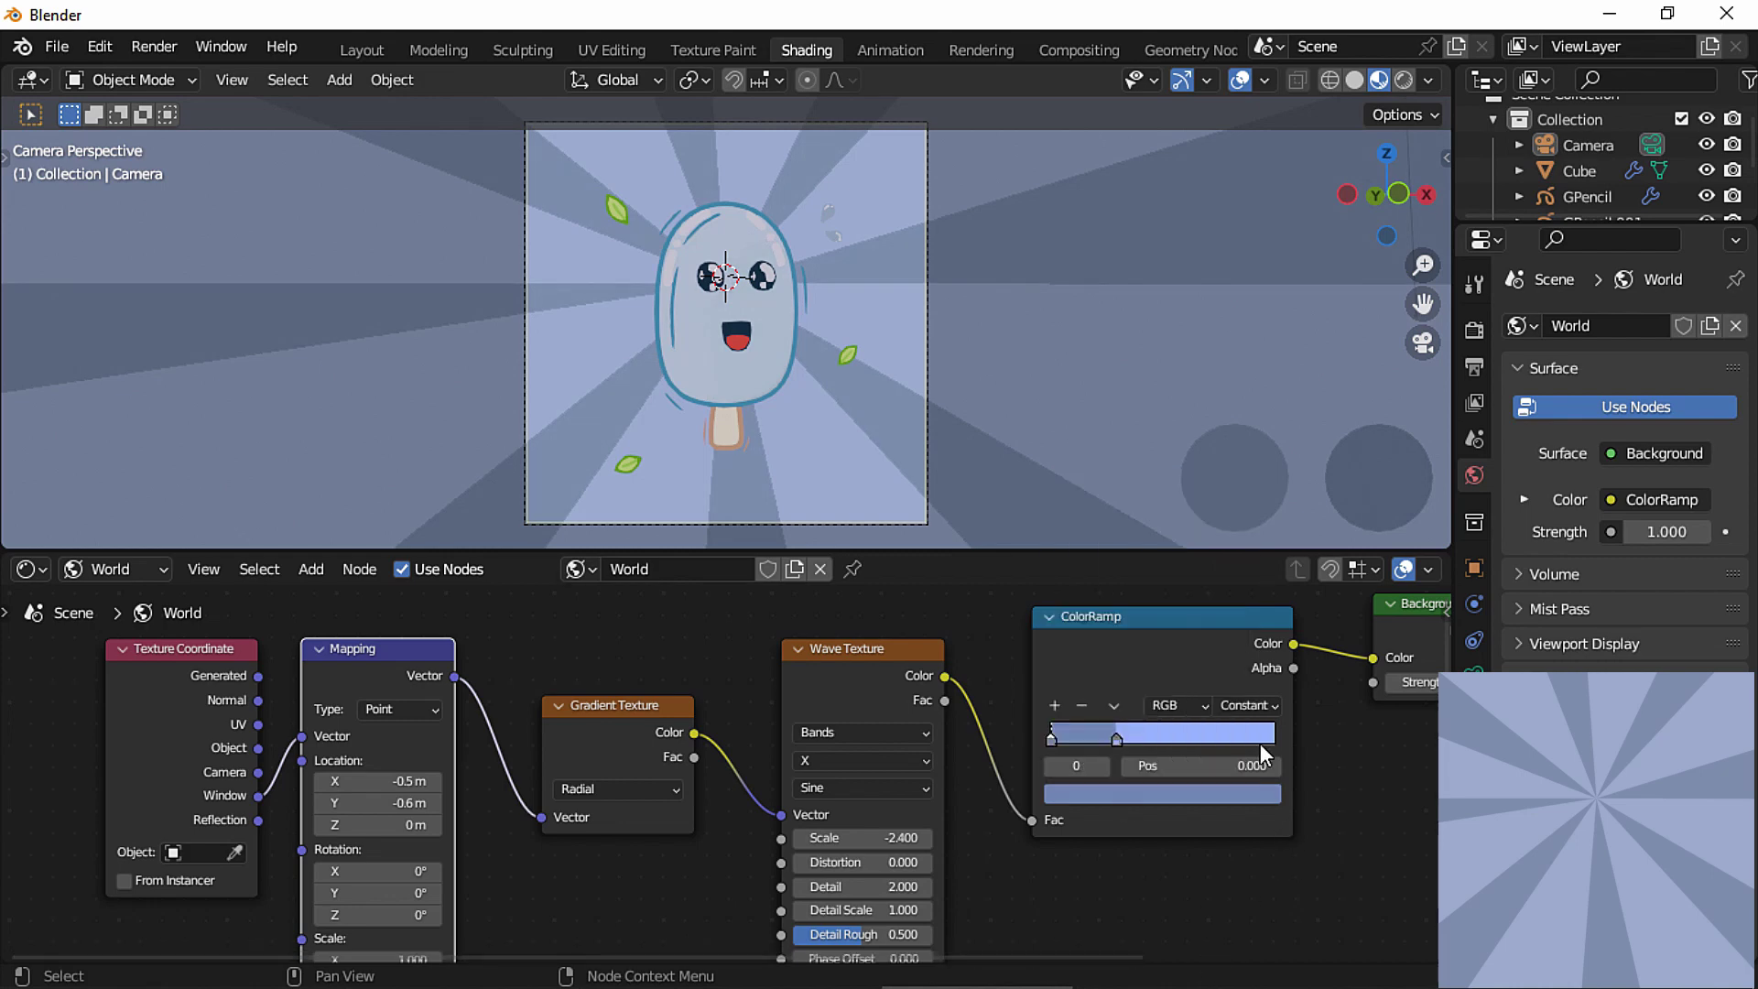
click(1258, 699)
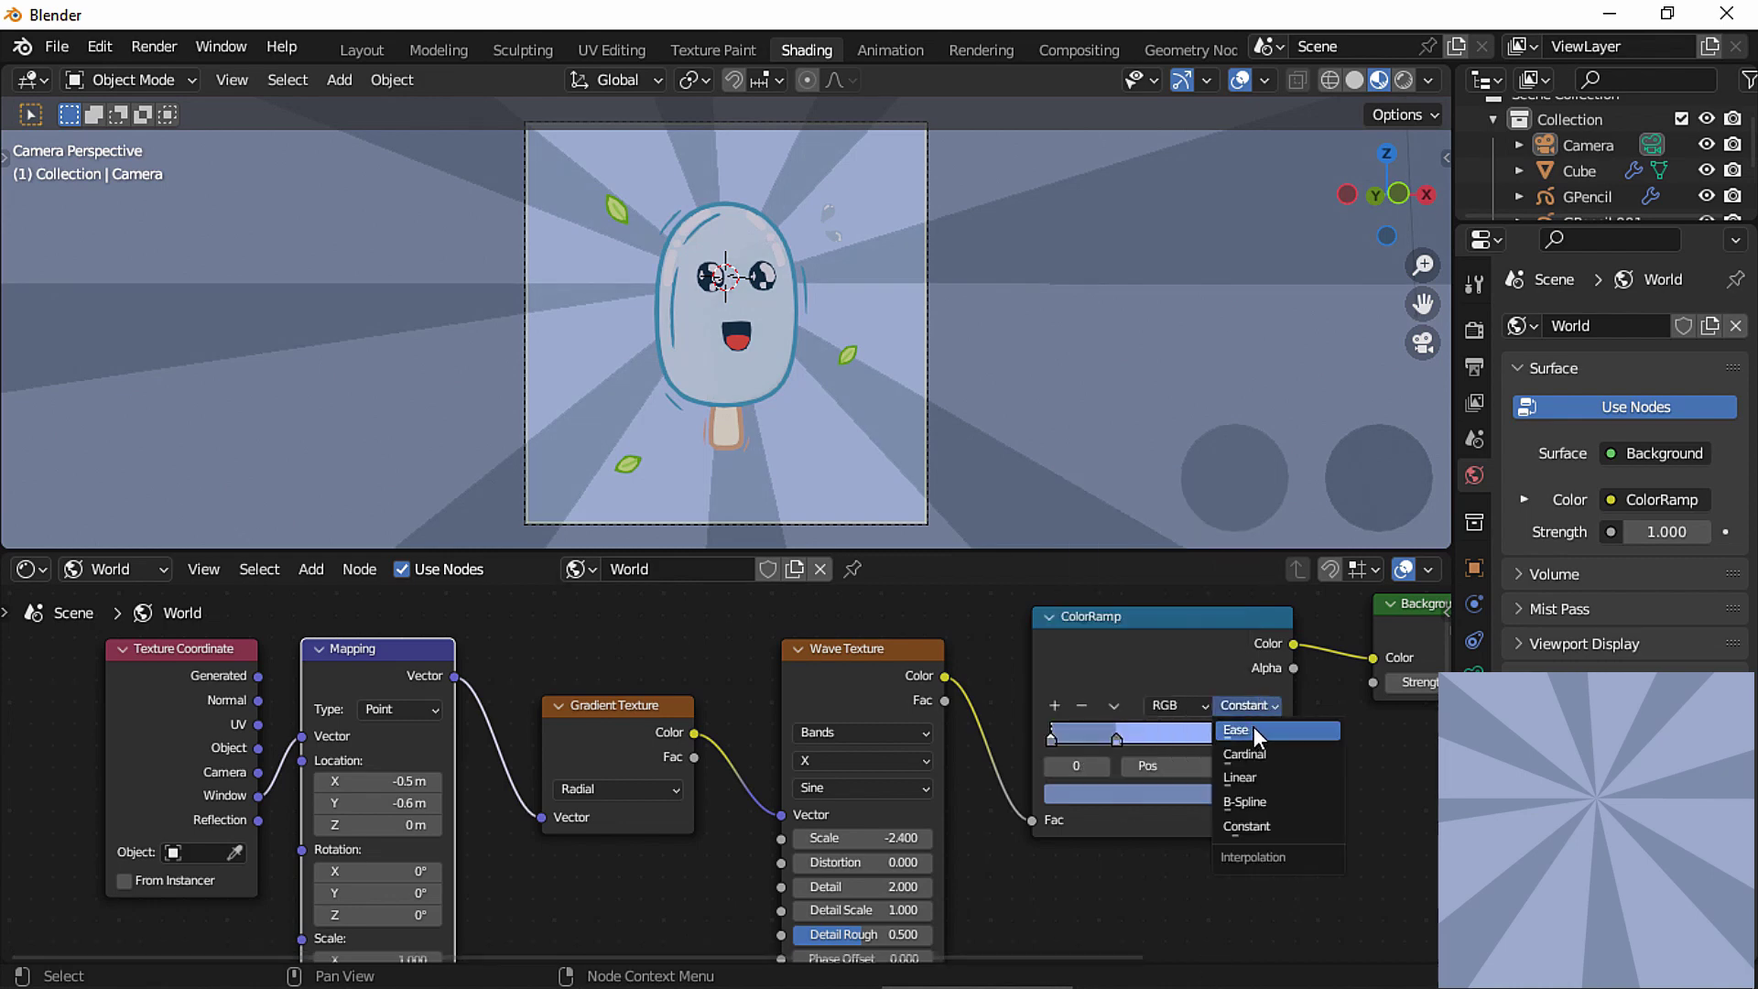
click(1255, 732)
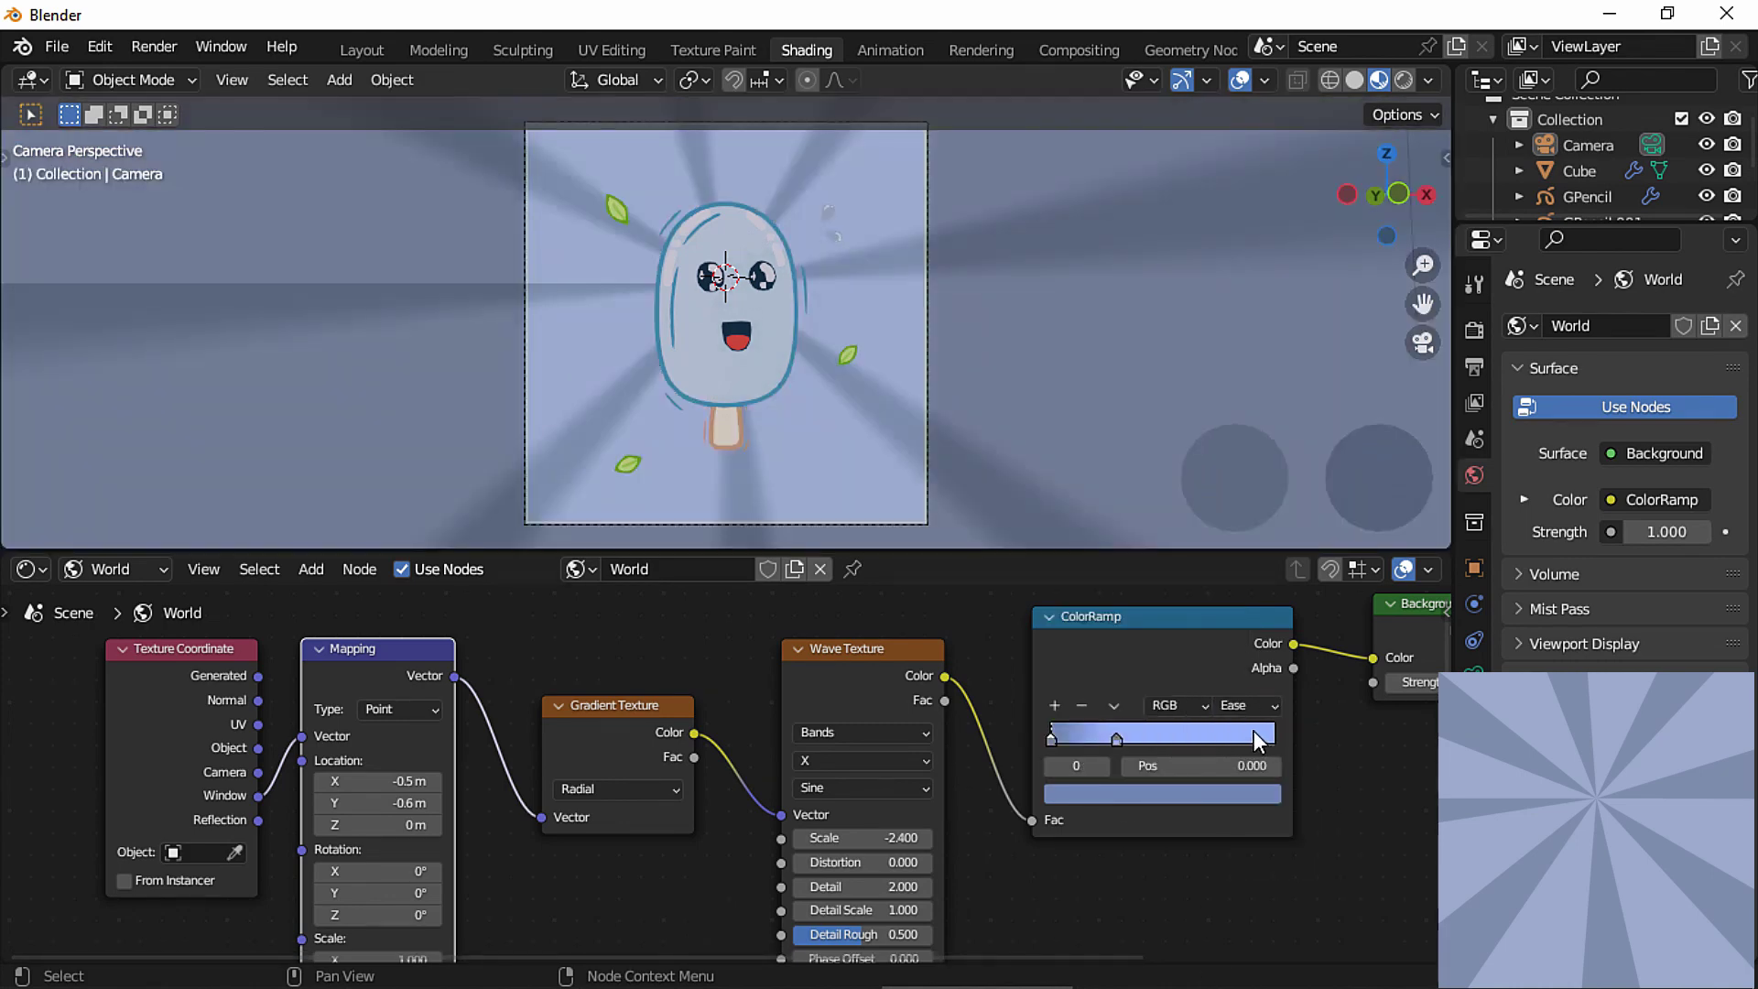
Reset the Wave Texture node to its defaults and set its scale to 2.2.
middle_drag(901, 697, 854, 683)
click(805, 647)
key(BackSpace)
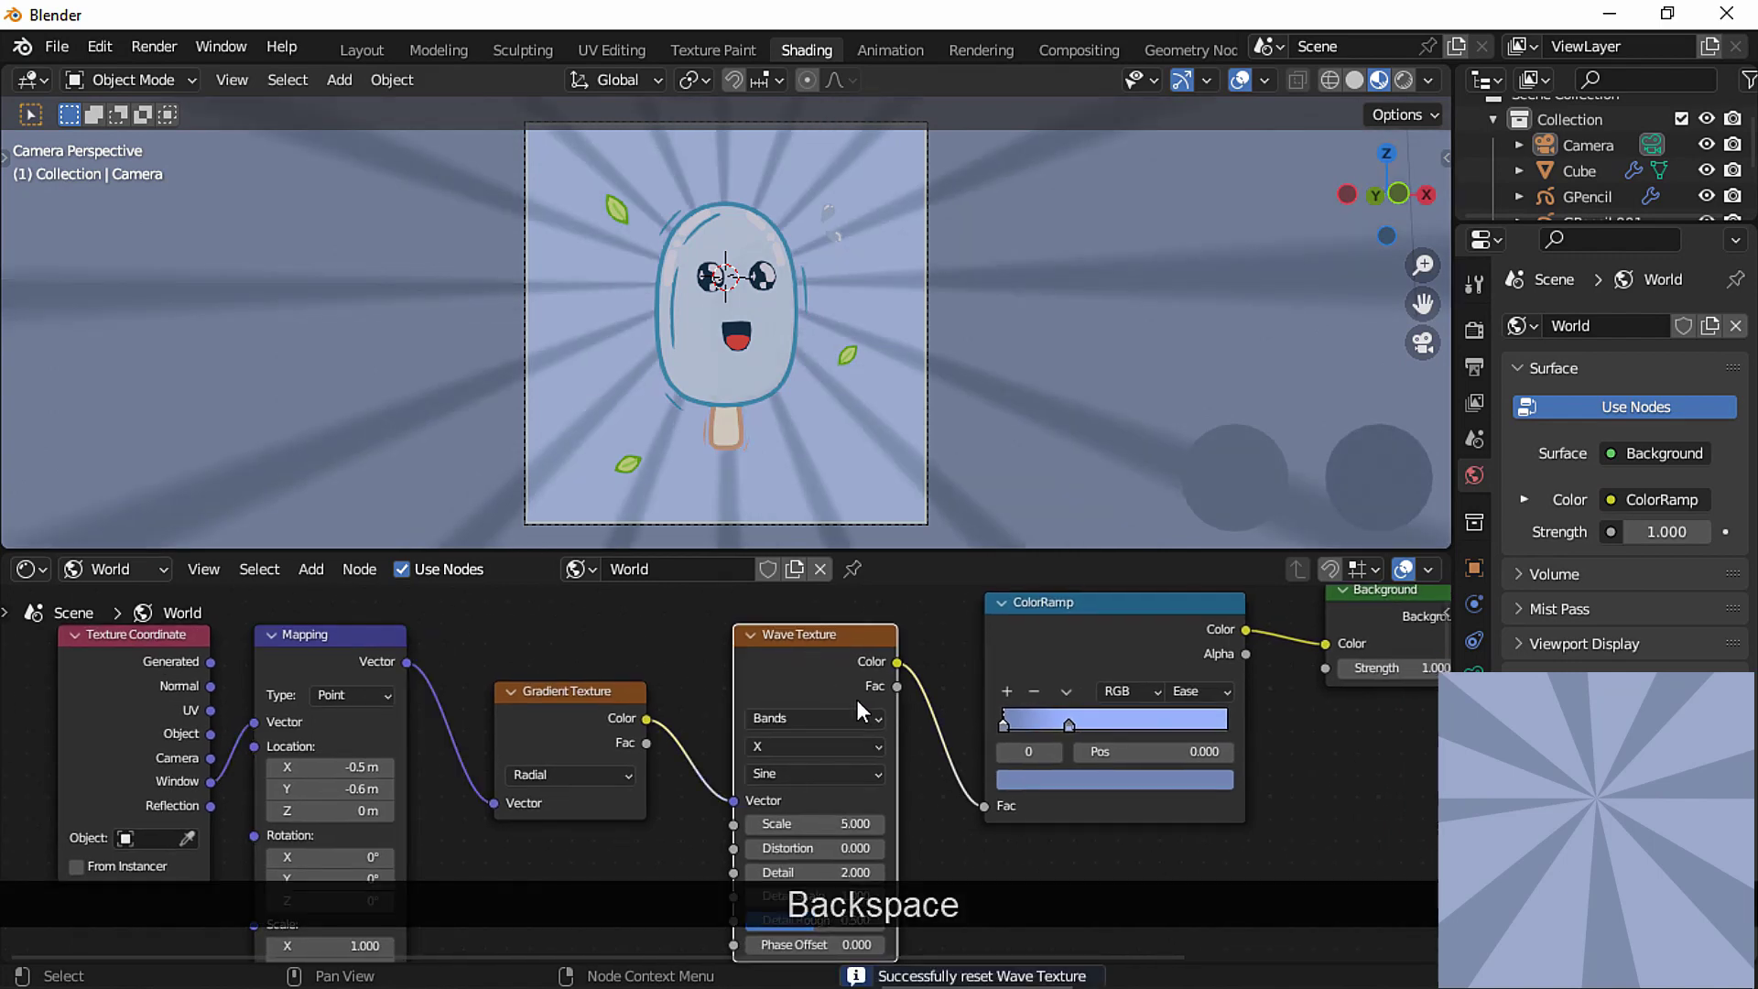
drag(817, 823, 780, 823)
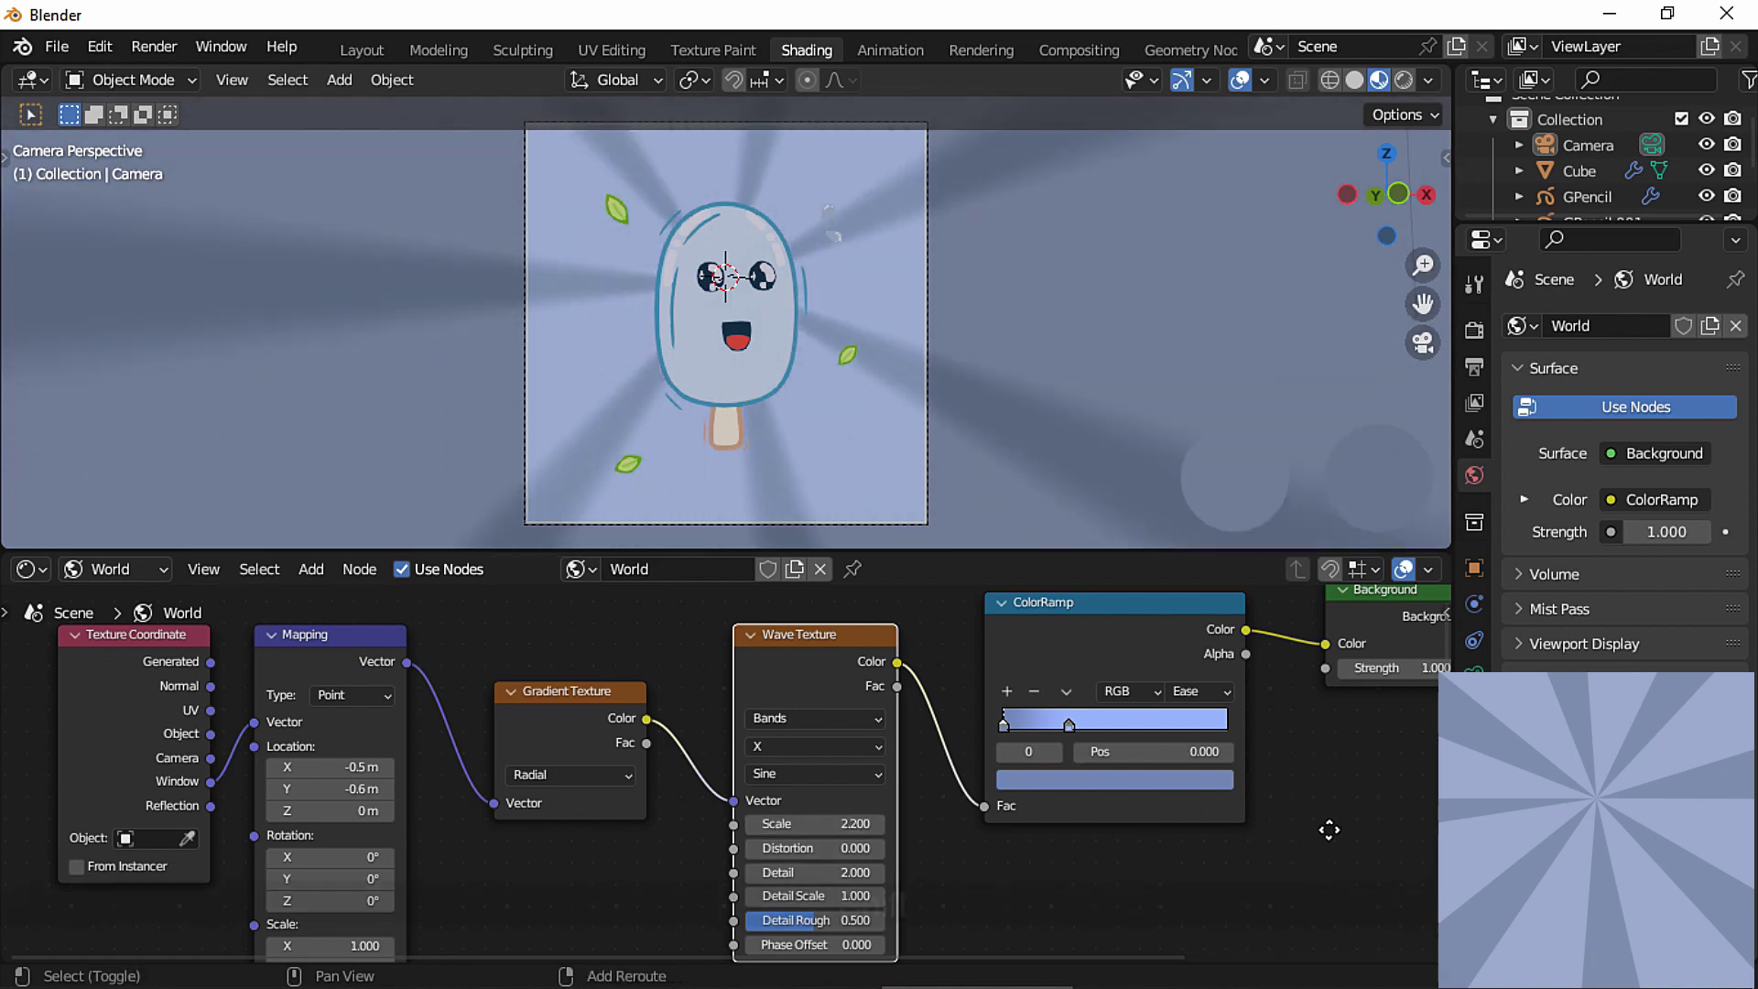
Move the ColorRamp, Background and World Output nodes away from the Wave Texture to make room between them.
shift+middle_drag(1329, 829, 1066, 838)
ctrl+middle_drag(1067, 838, 1014, 823)
drag(1323, 866, 758, 681)
drag(776, 682, 988, 712)
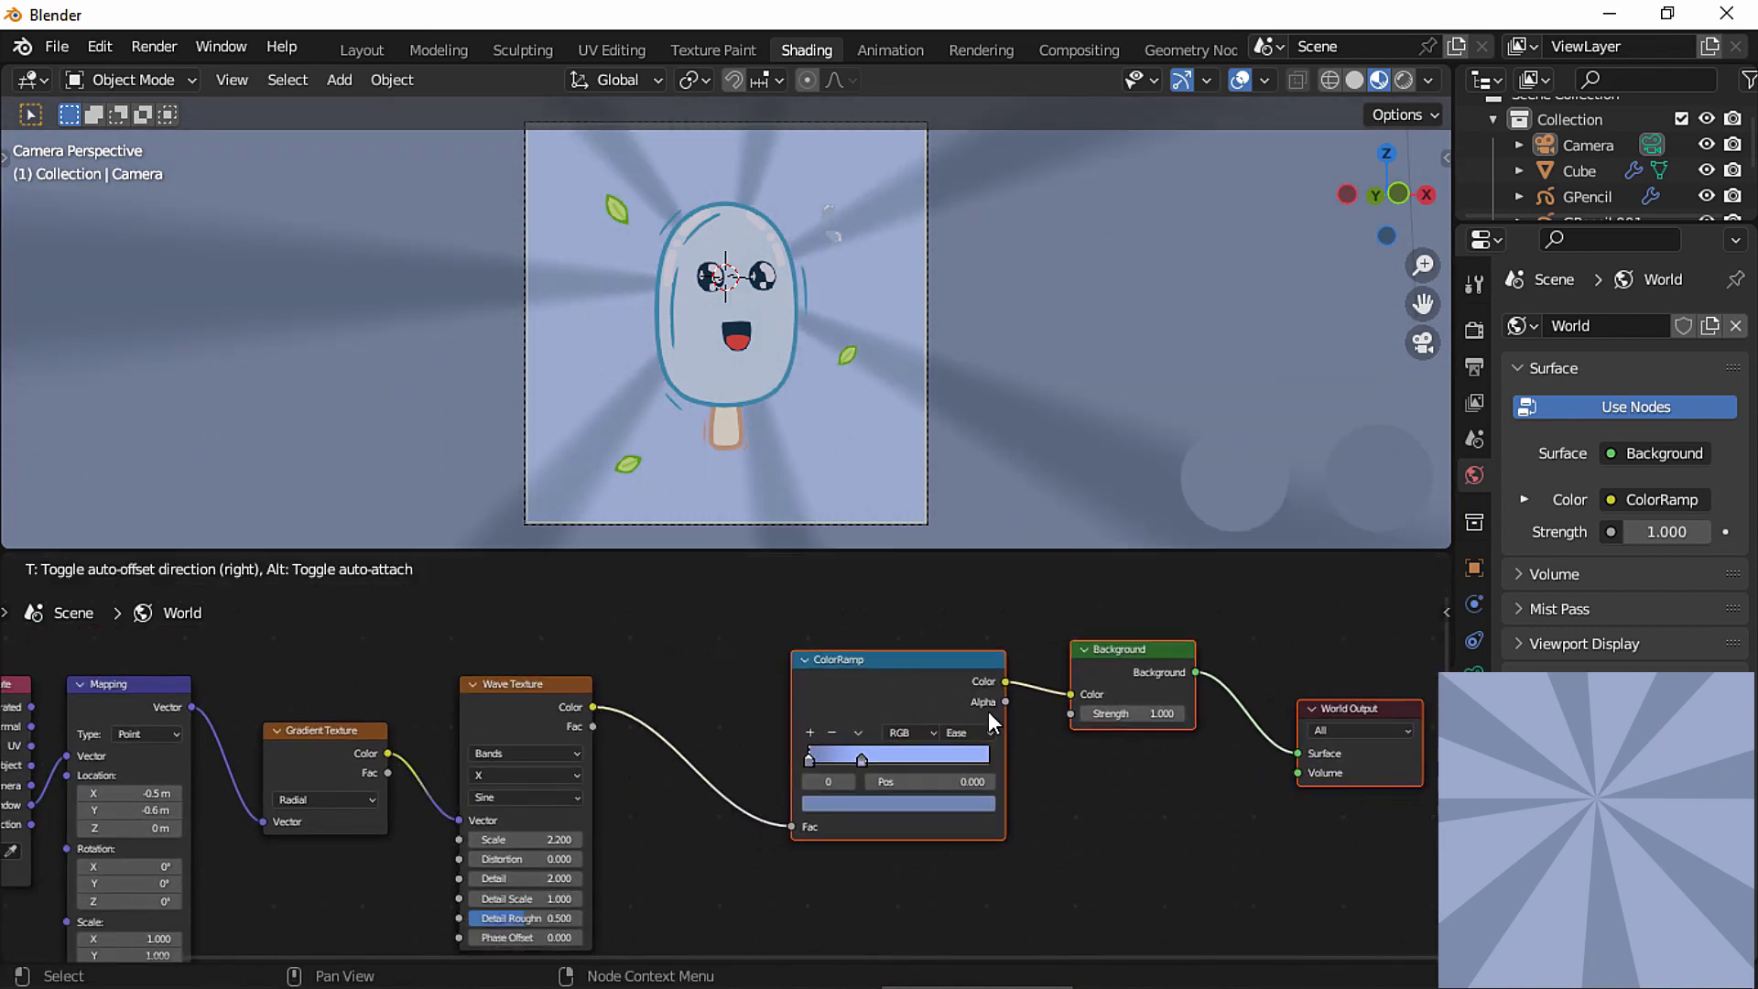
drag(1133, 656, 1191, 666)
drag(922, 674, 1003, 671)
shift+middle_drag(804, 797, 883, 748)
ctrl+middle_drag(771, 817, 763, 783)
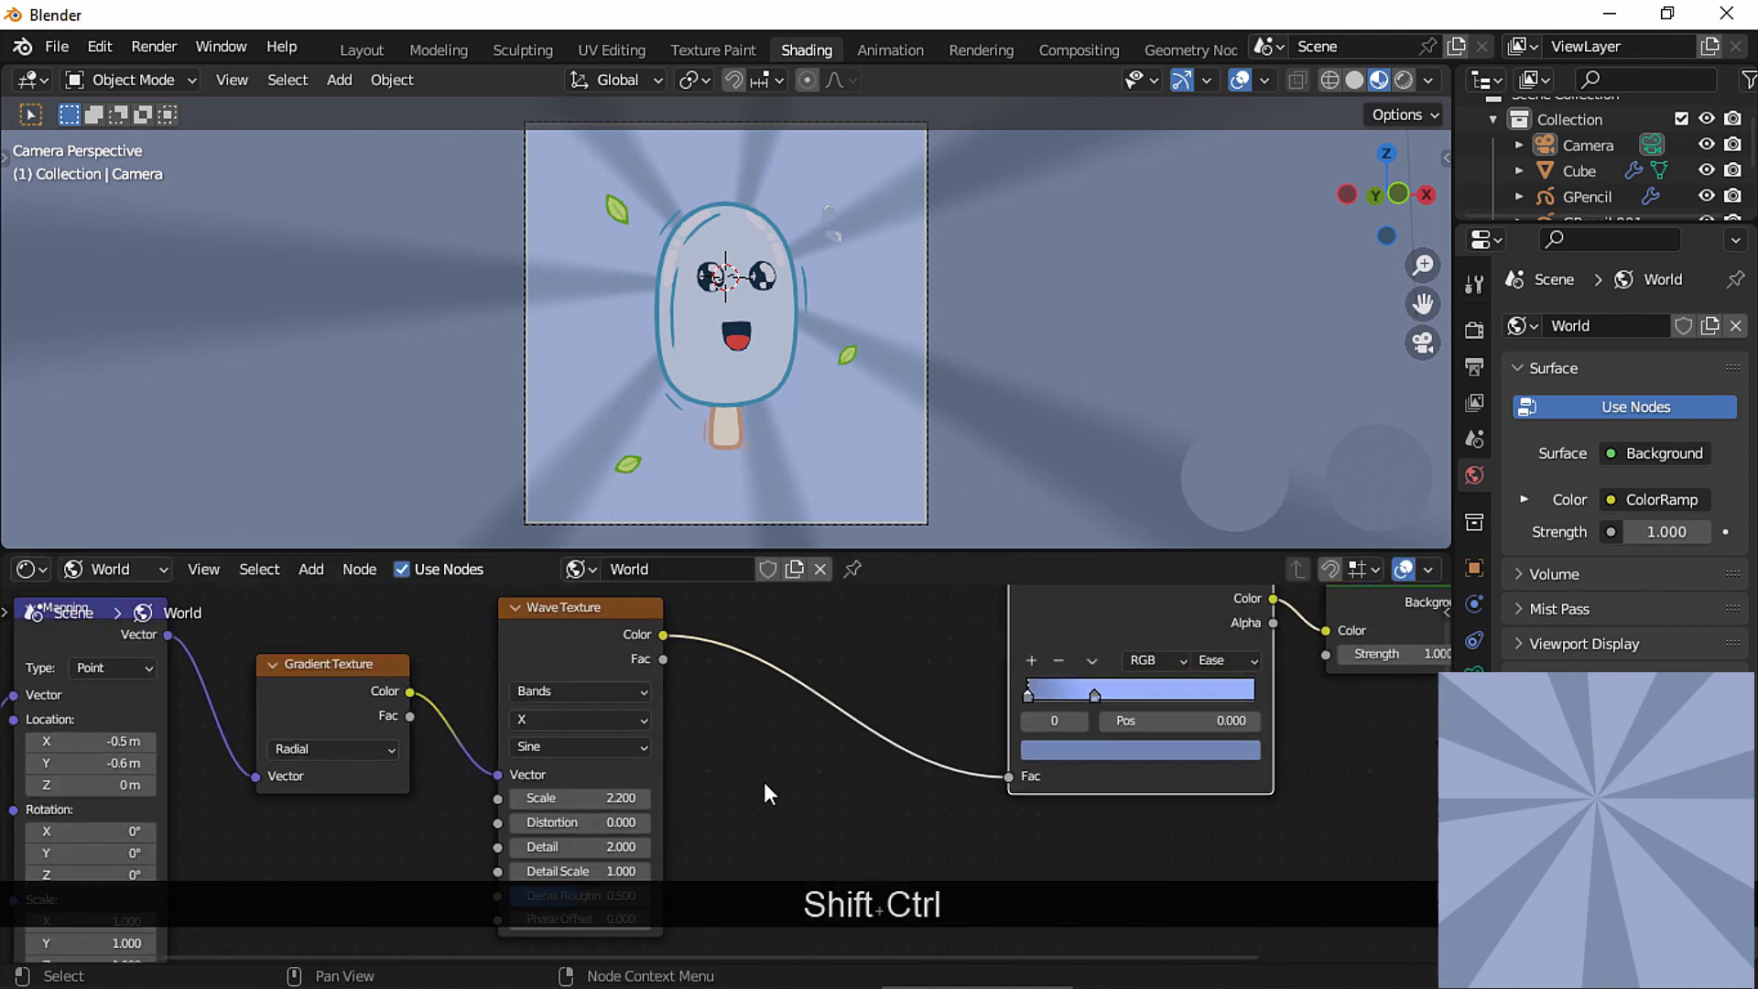
Insert a Mix node on the link between the Wave Texture and the ColorRamp.
key(shift+a)
click(733, 685)
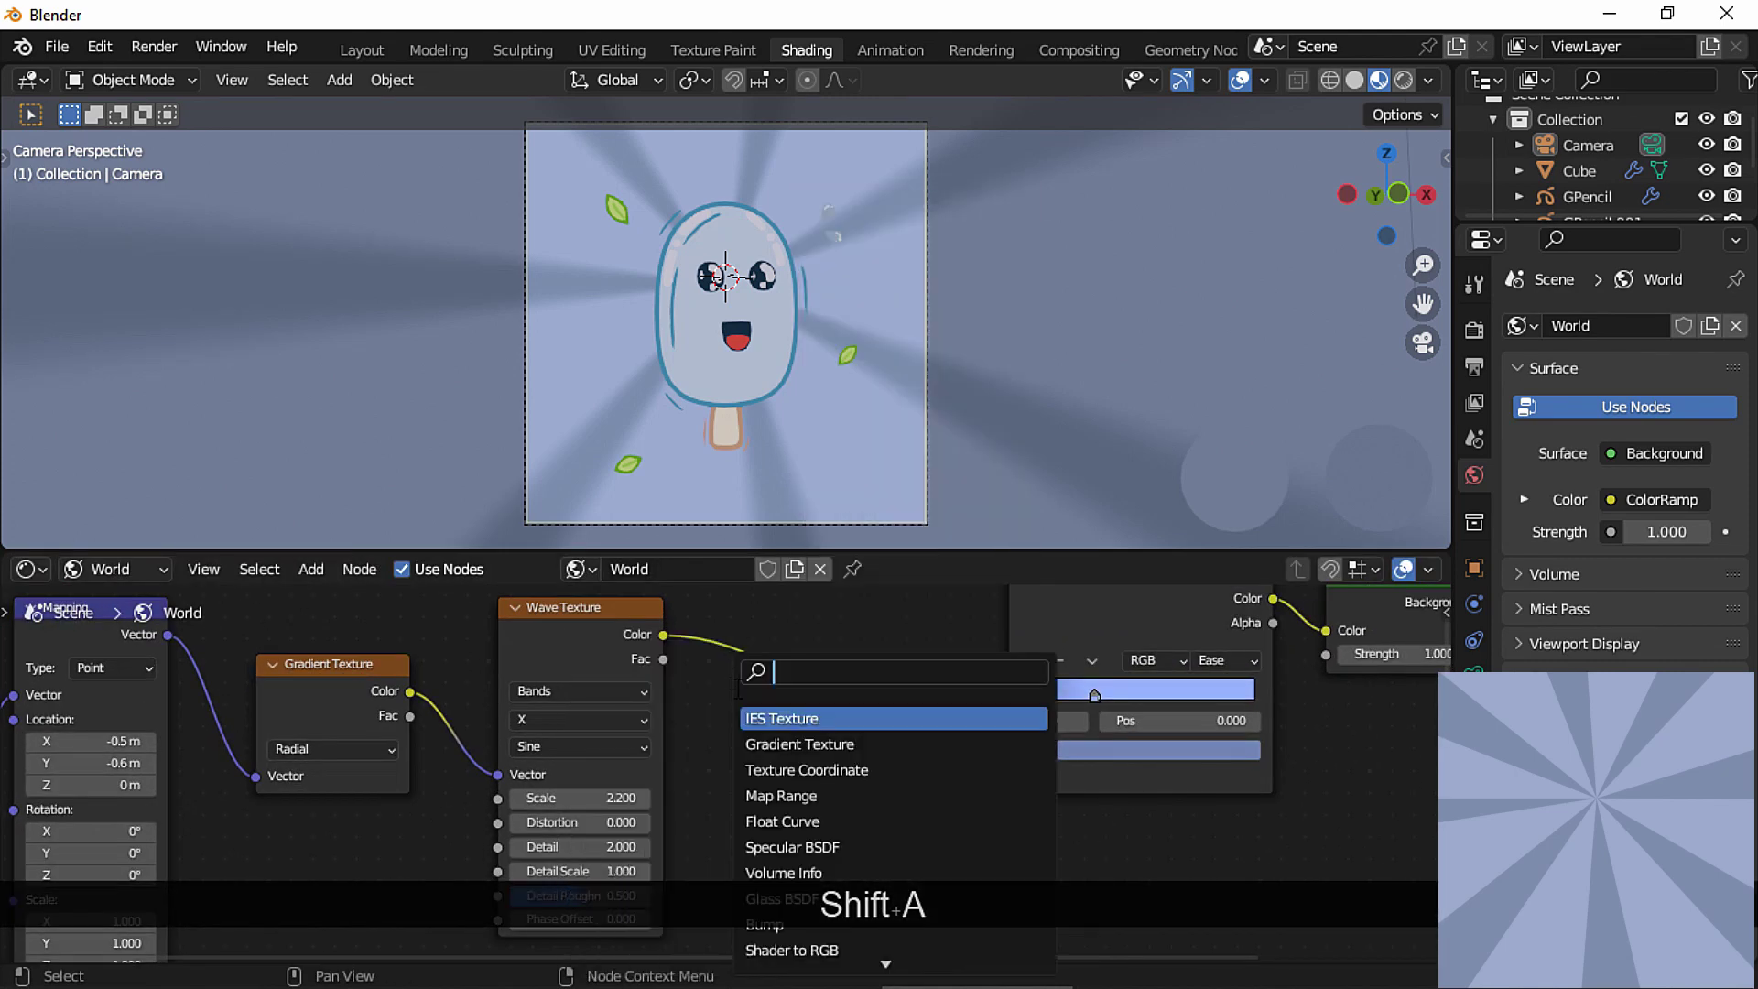
text(mix)
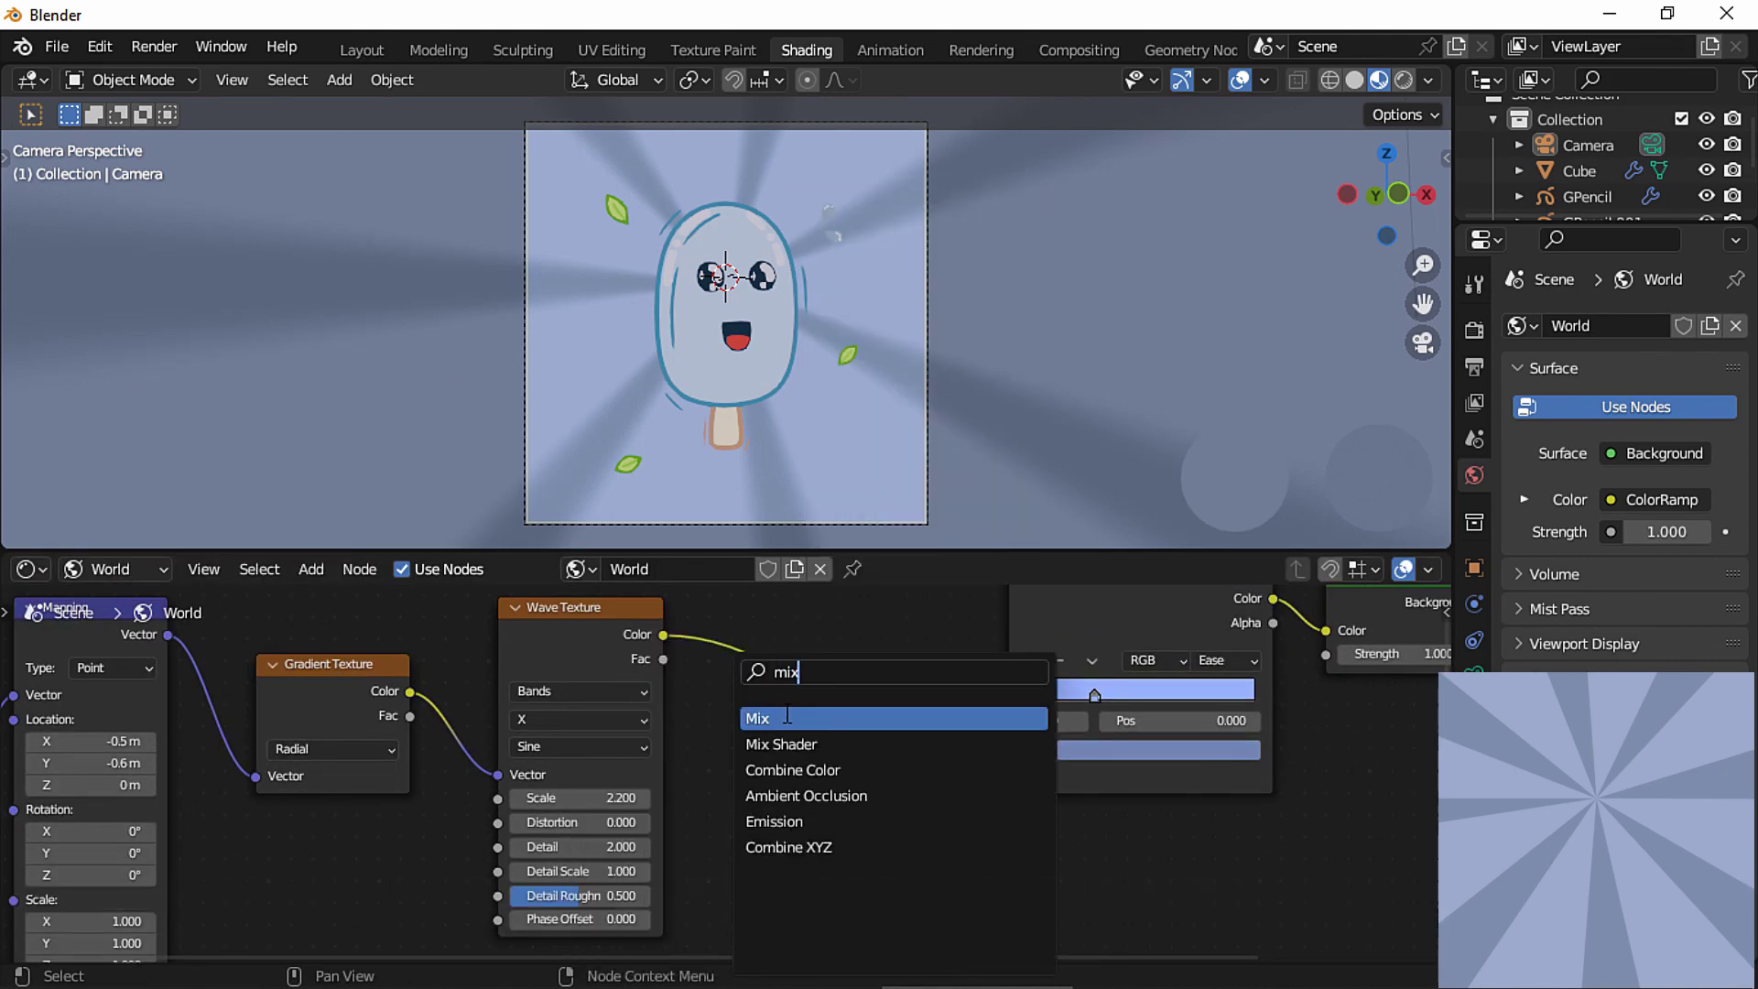
click(789, 711)
click(809, 683)
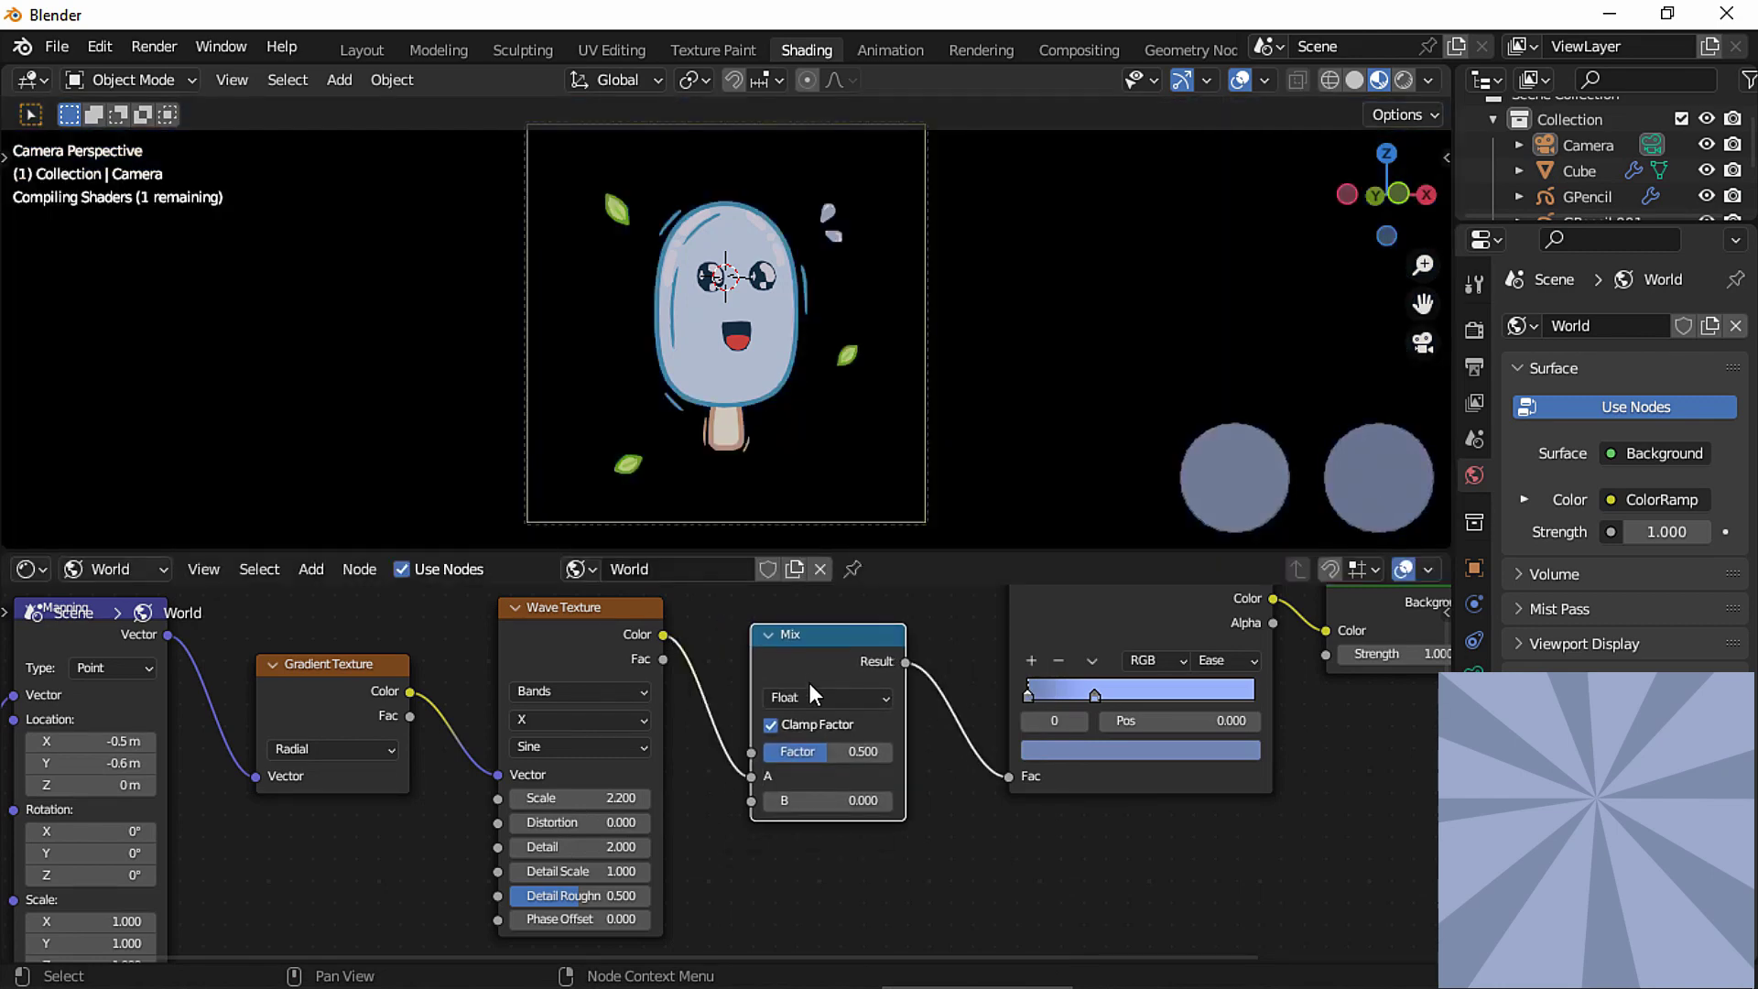
Set the Mix node to Color data with Color Dodge blending, and link Wave Texture Color to A and Result to the ColorRamp's Fac.
click(812, 696)
click(814, 769)
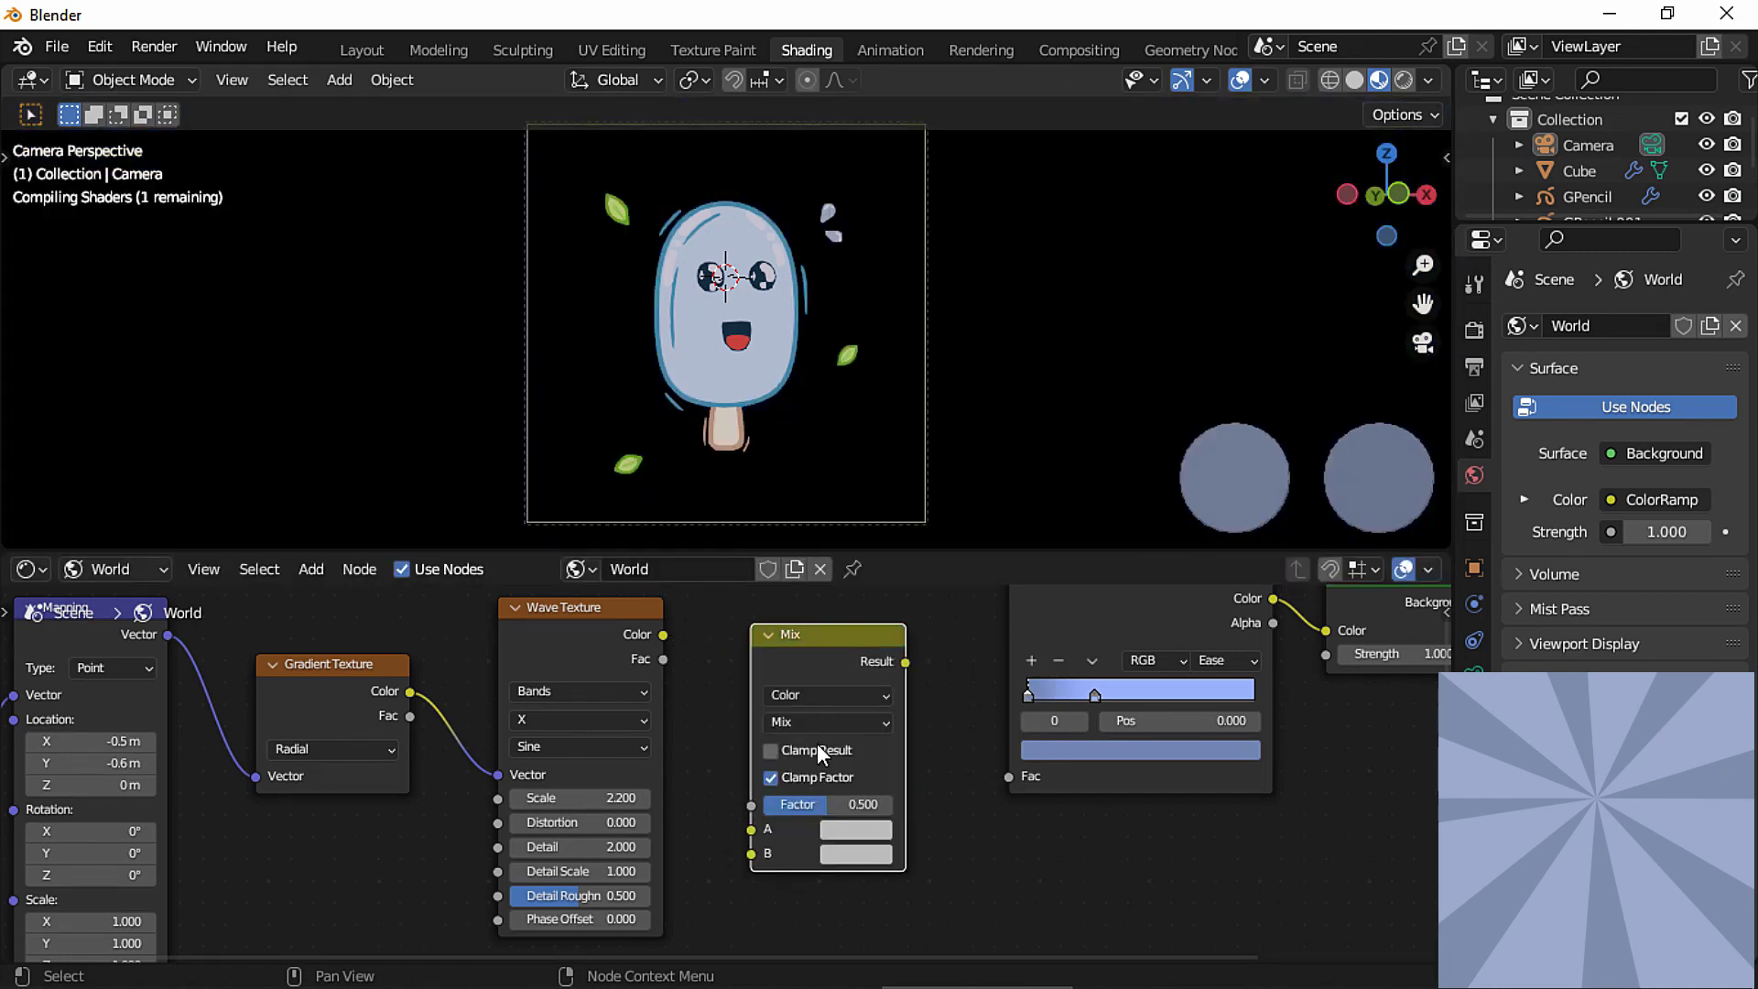
click(820, 722)
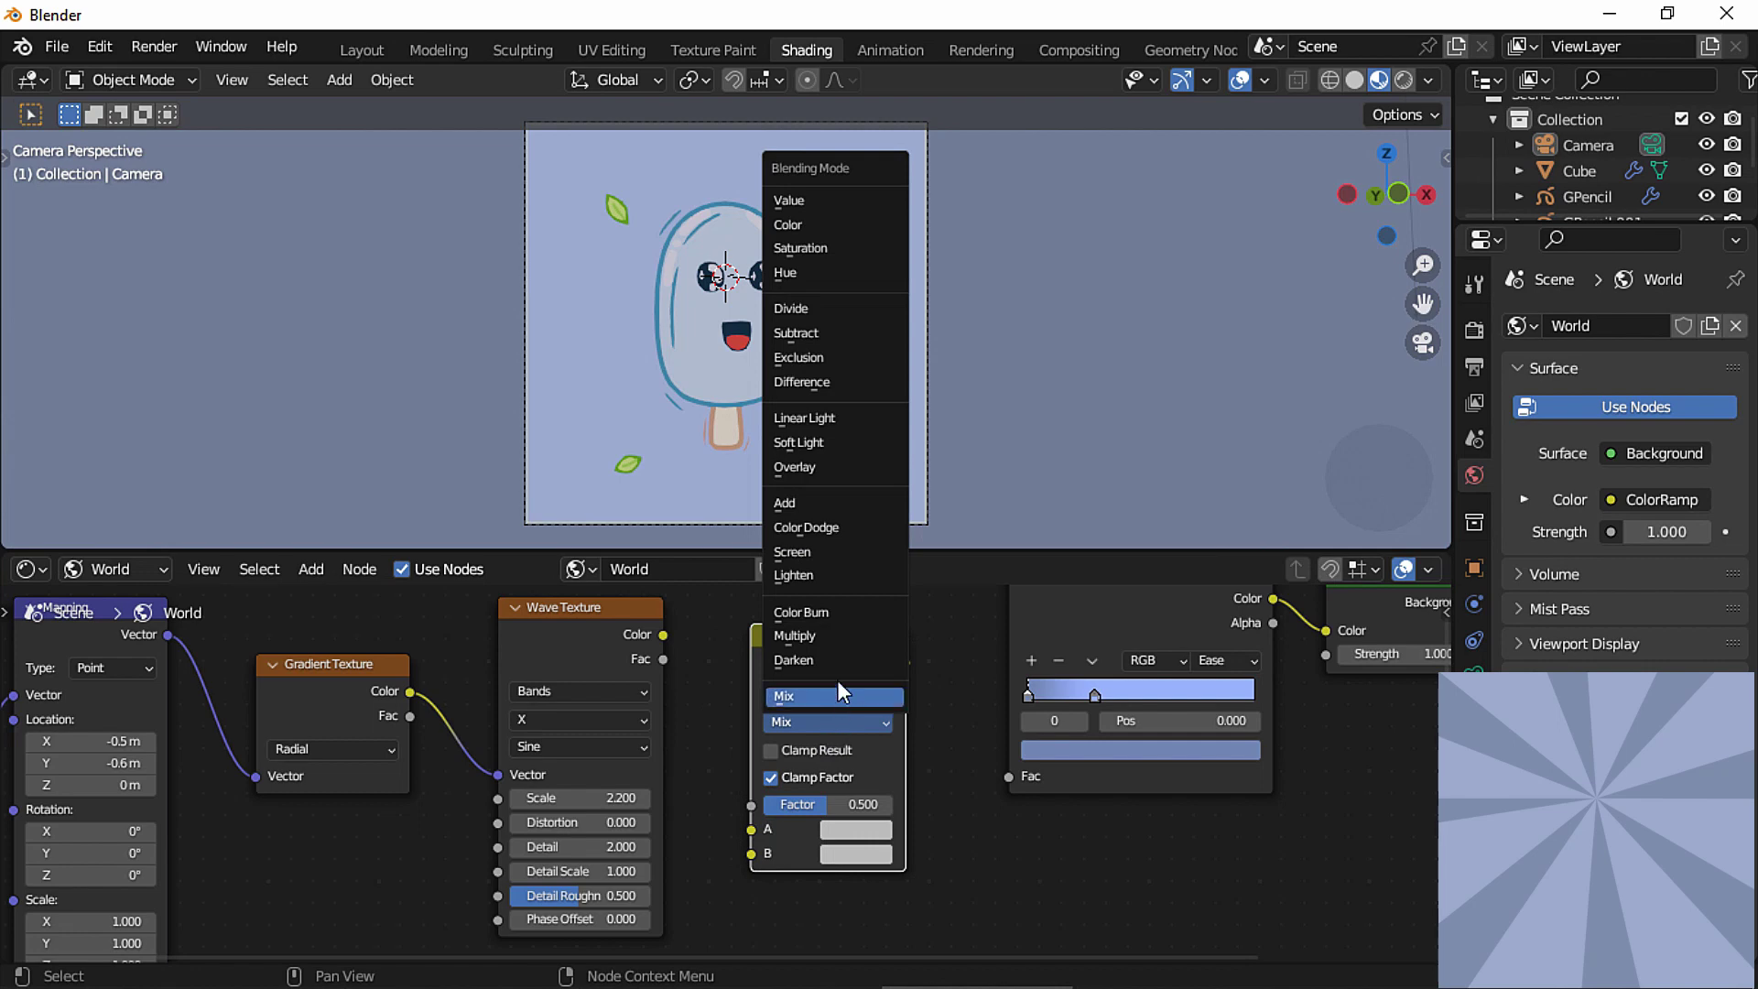
click(828, 527)
drag(665, 634, 751, 829)
drag(904, 661, 1007, 776)
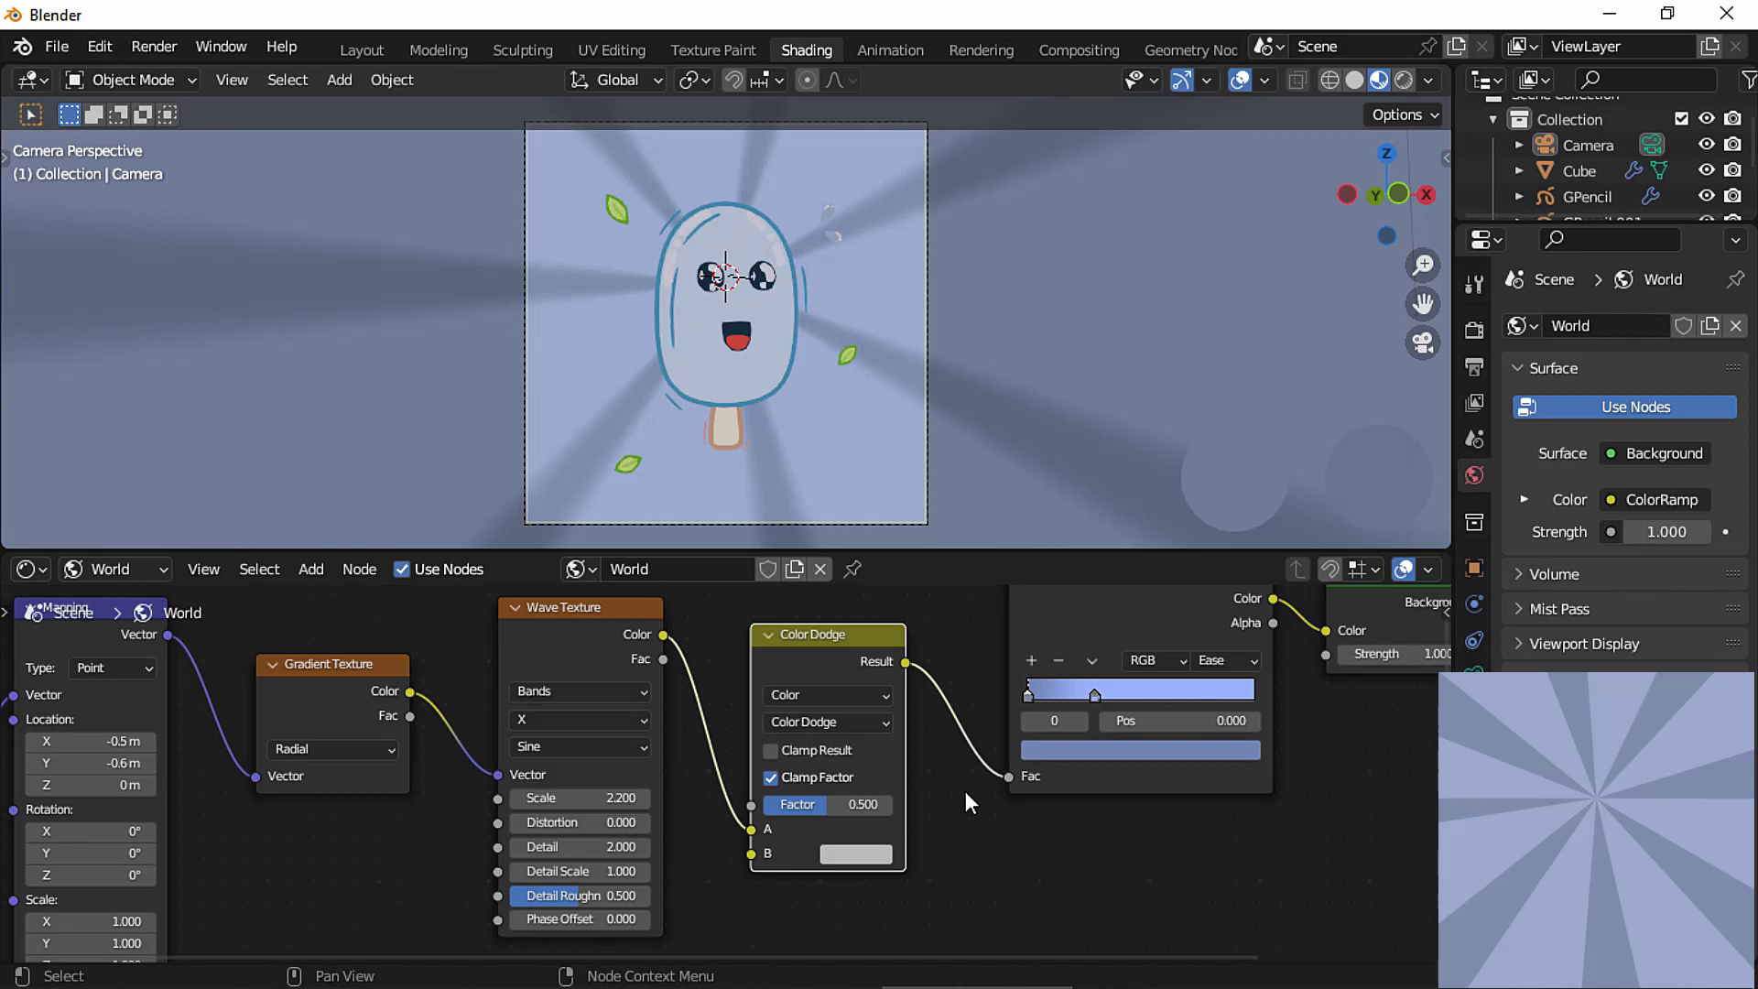
Toggle muting of the Color Dodge node to compare the sunburst rays with and without it.
middle_drag(969, 802, 858, 845)
key(m)
key(m)
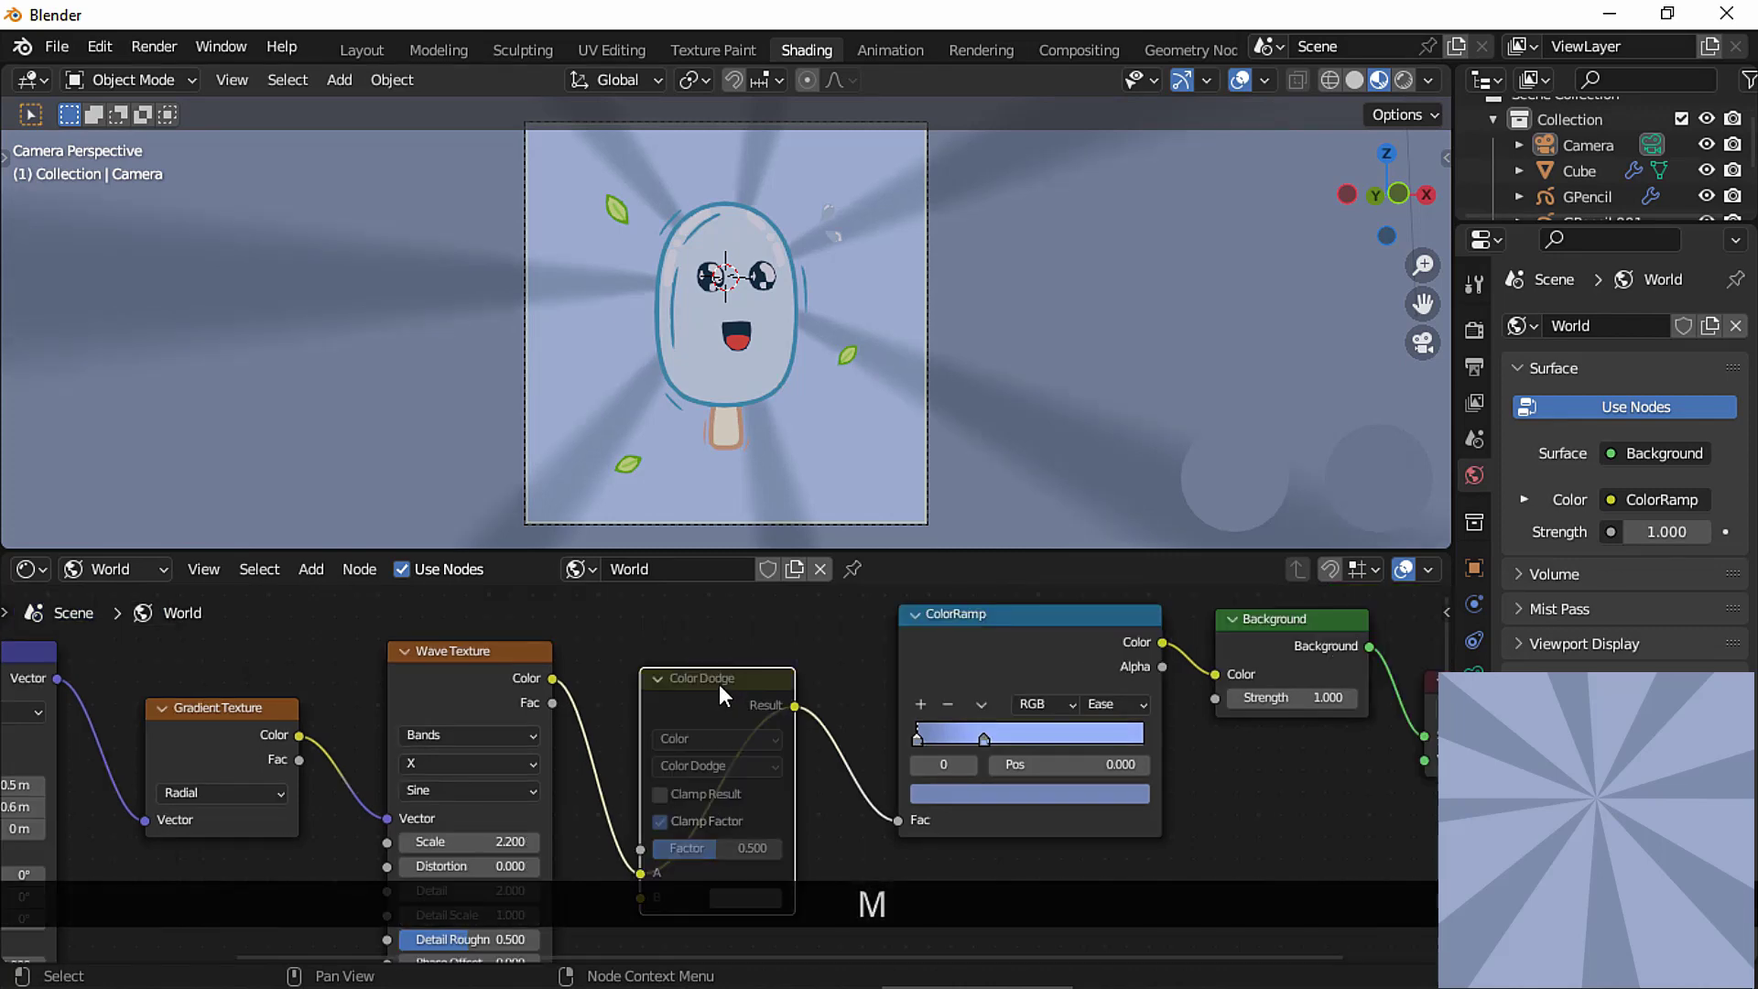
key(m)
key(m)
key(m)
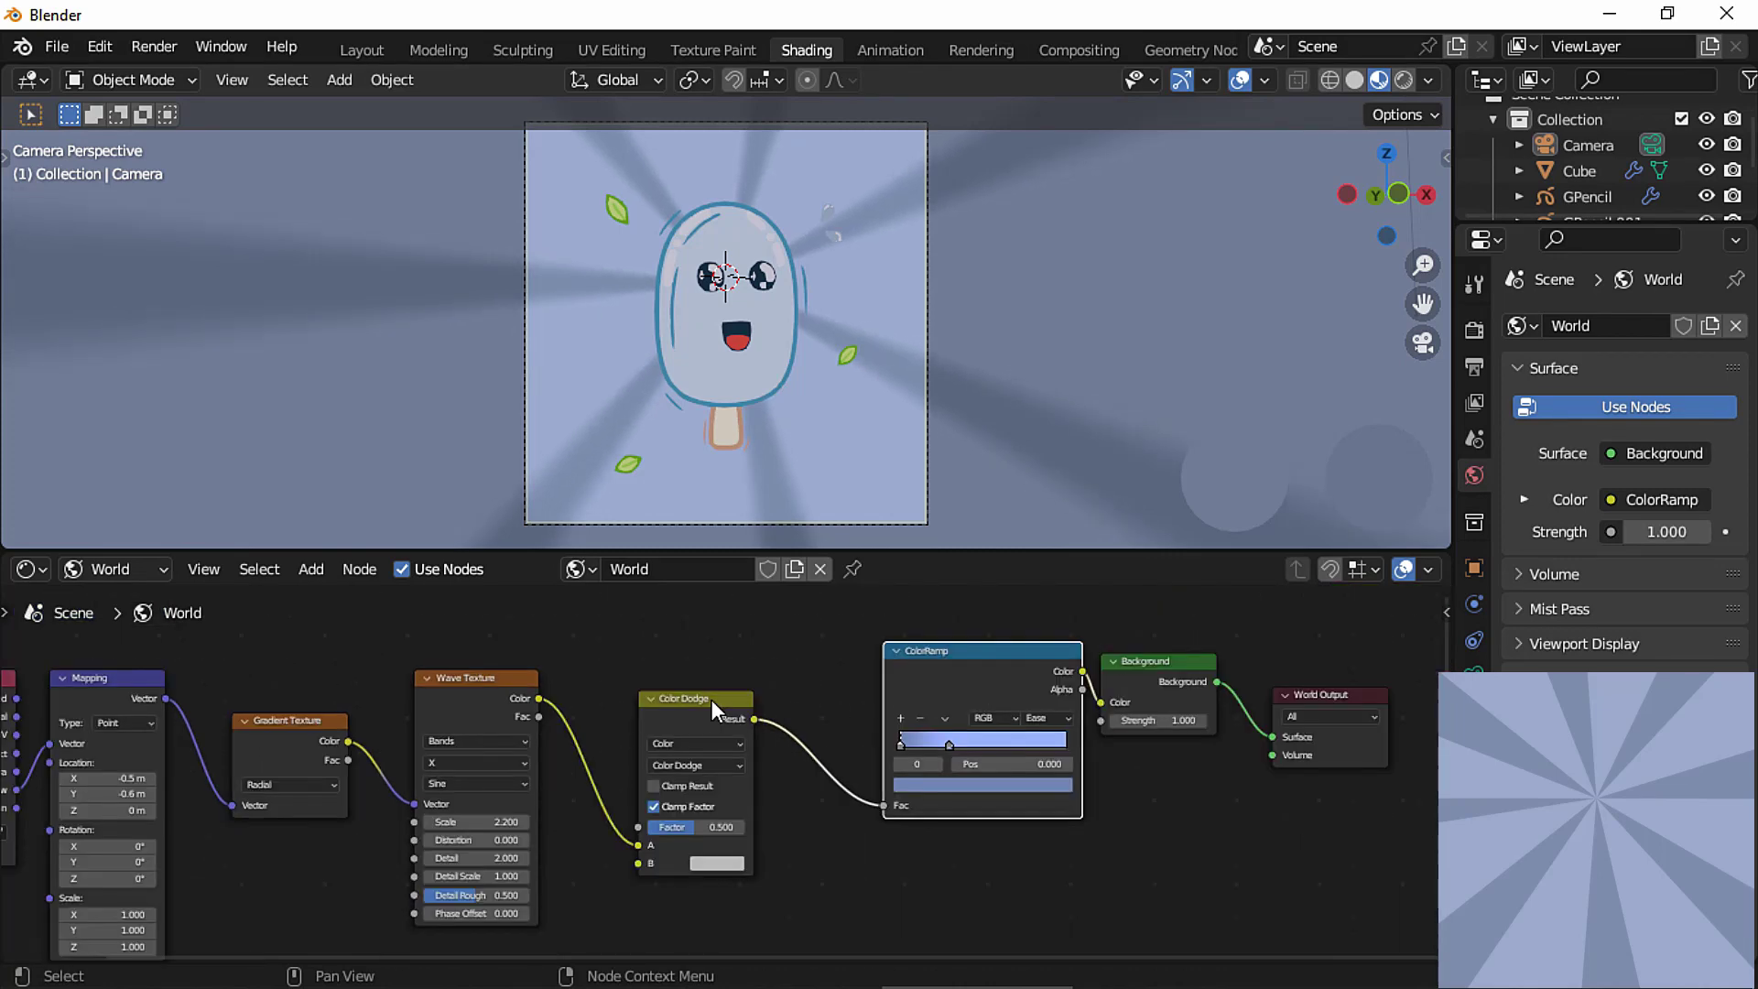
Duplicate the Color Dodge node onto the link before it and set the copy's blending mode to Color Burn.
drag(712, 700, 788, 693)
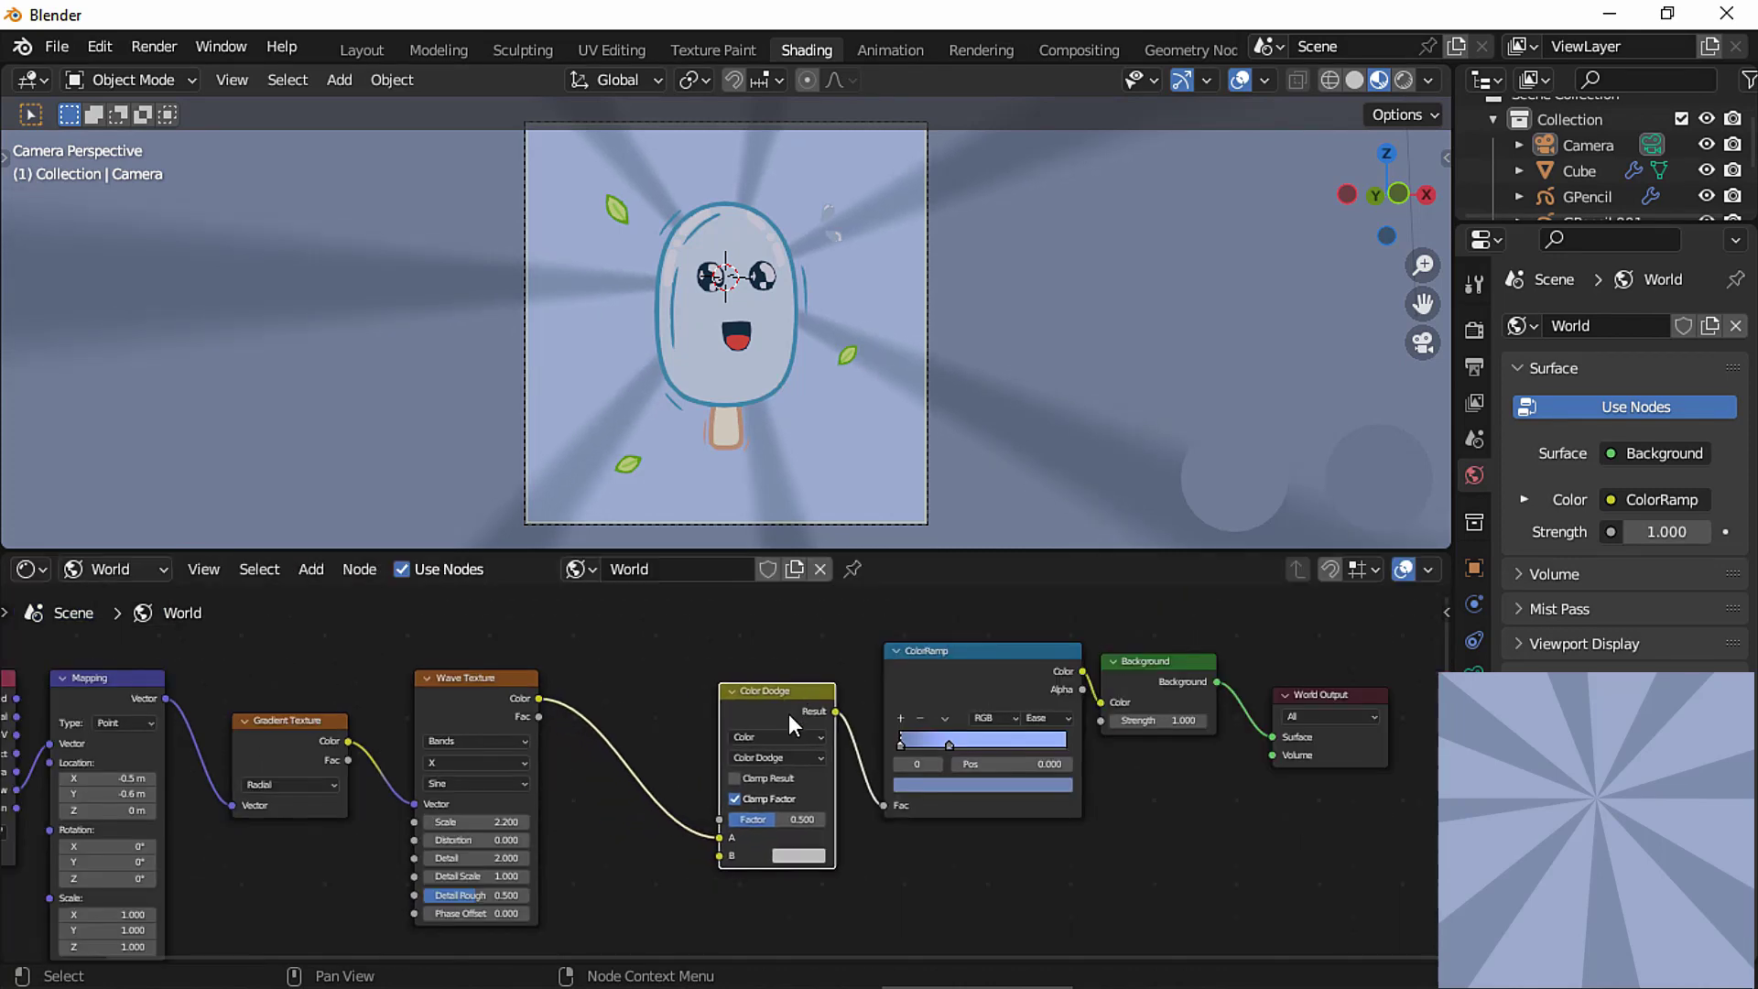
key(shift+d)
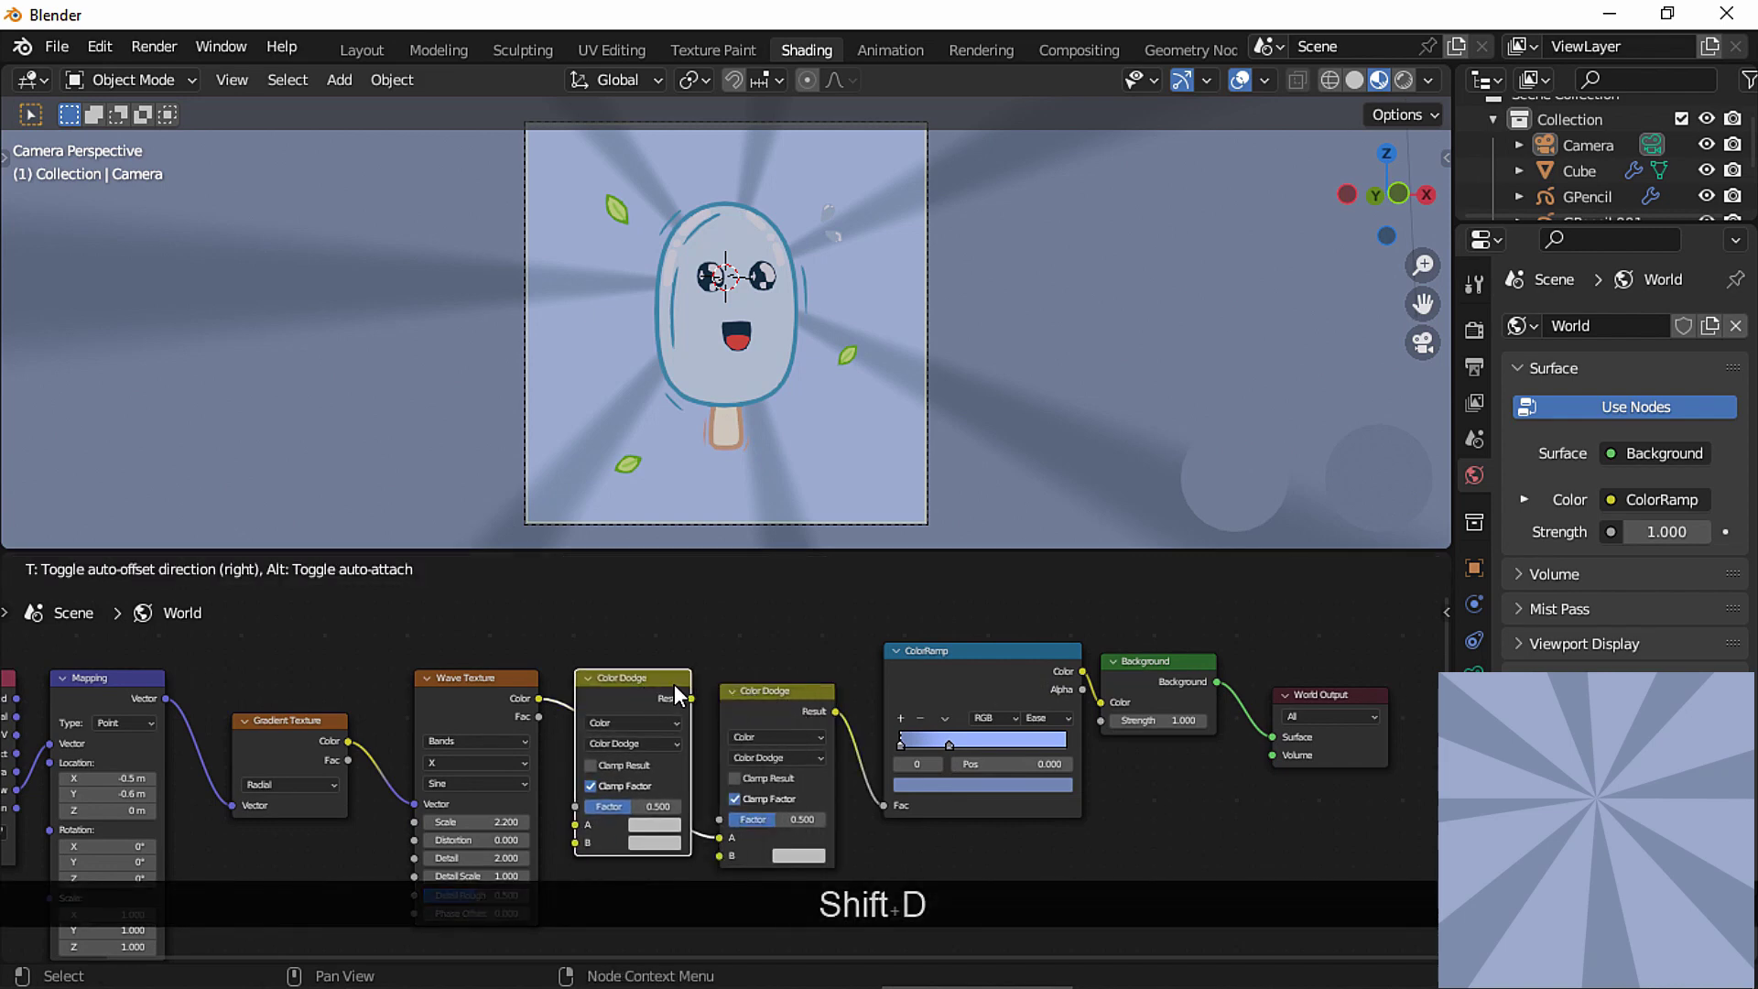
click(673, 688)
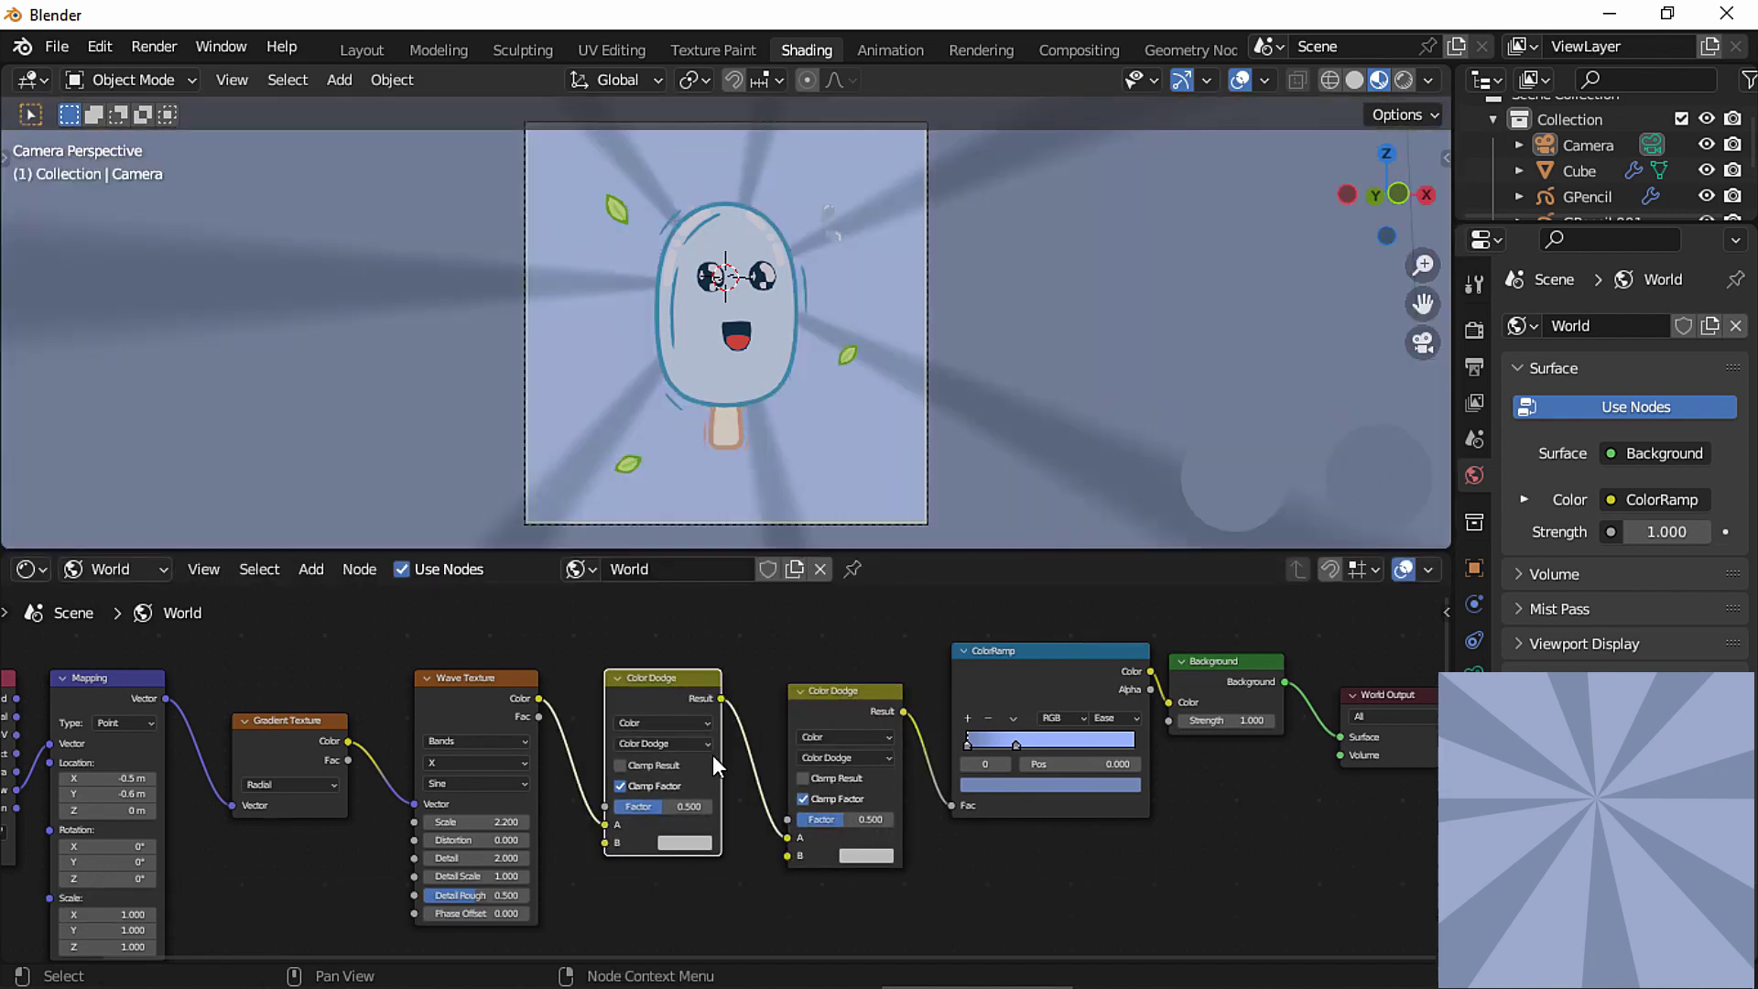
ctrl+middle_drag(738, 789, 885, 764)
click(650, 732)
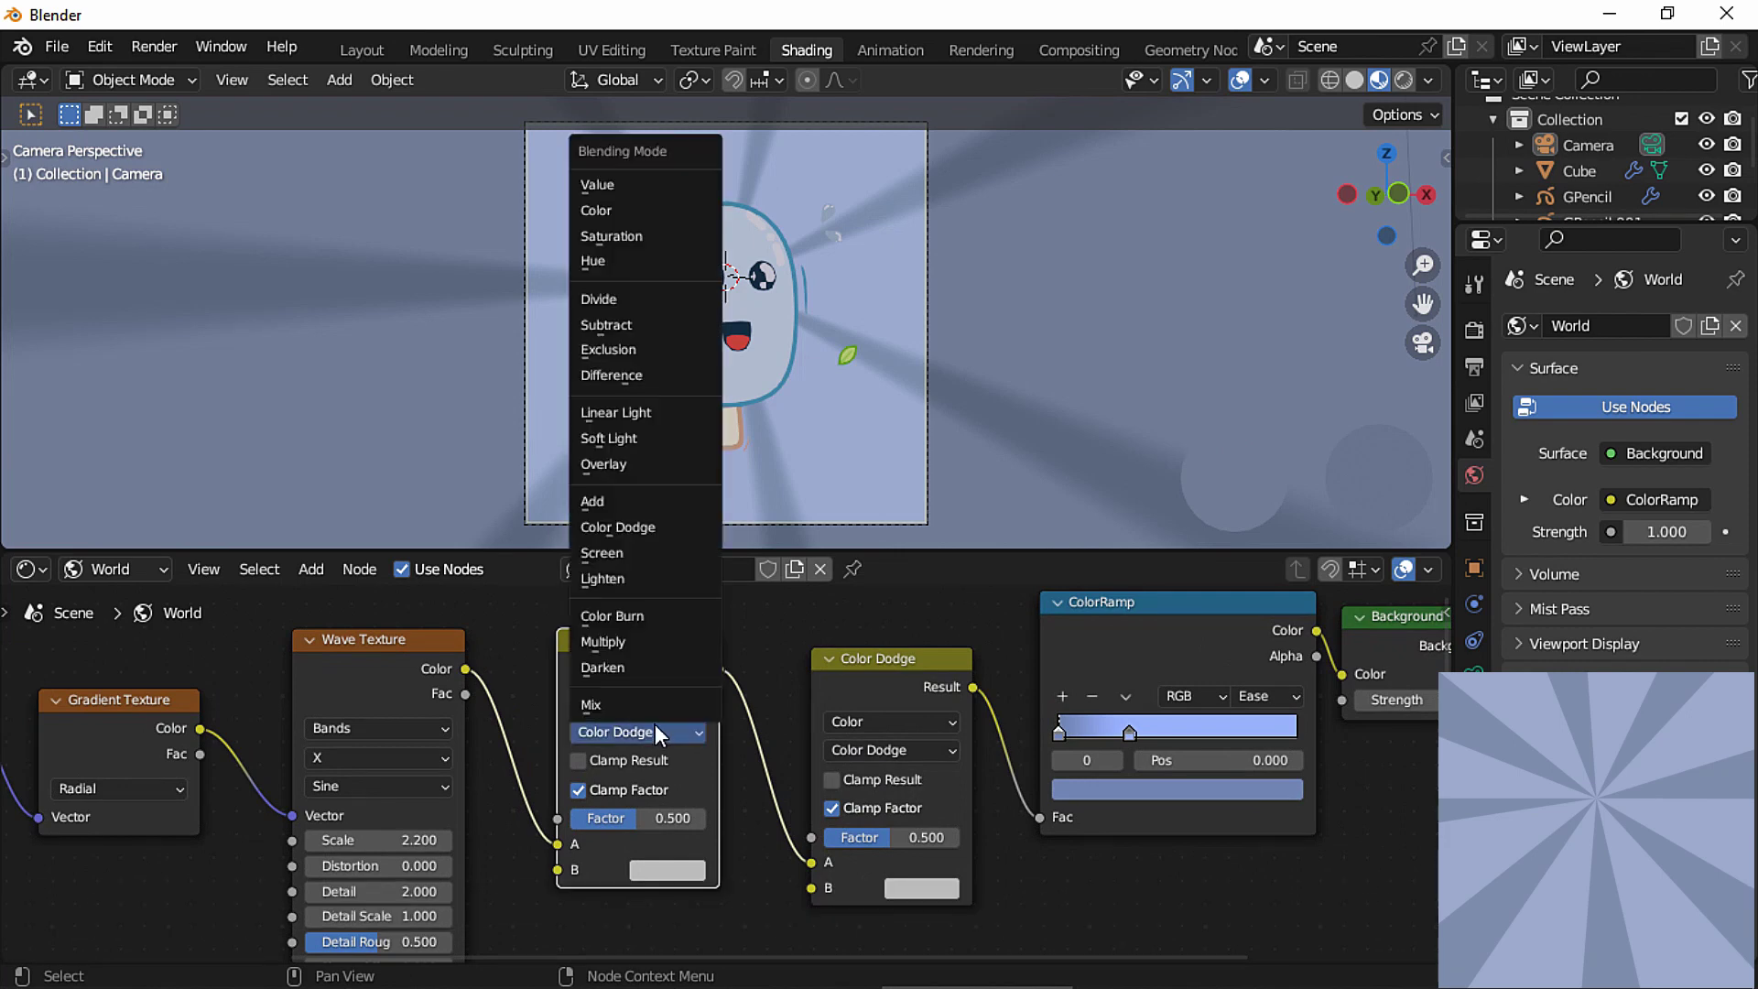
click(655, 614)
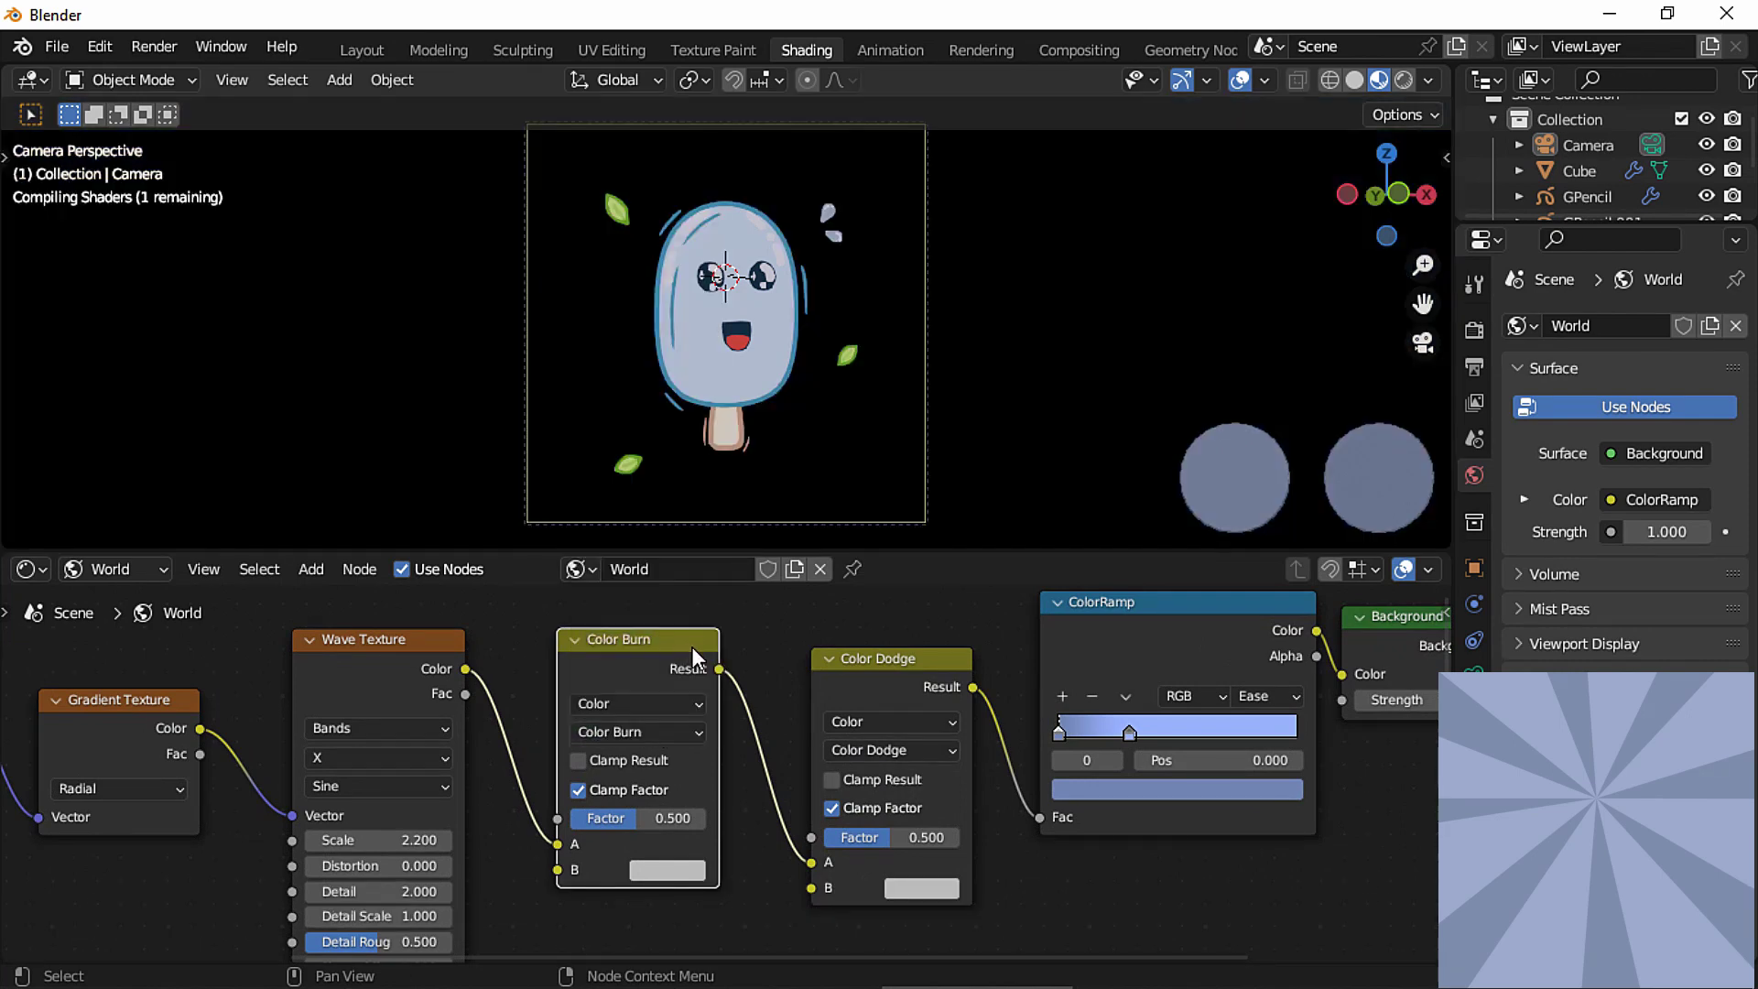
Toggle muting of the Color Burn node to compare its effect on the sunburst rays.
key(m)
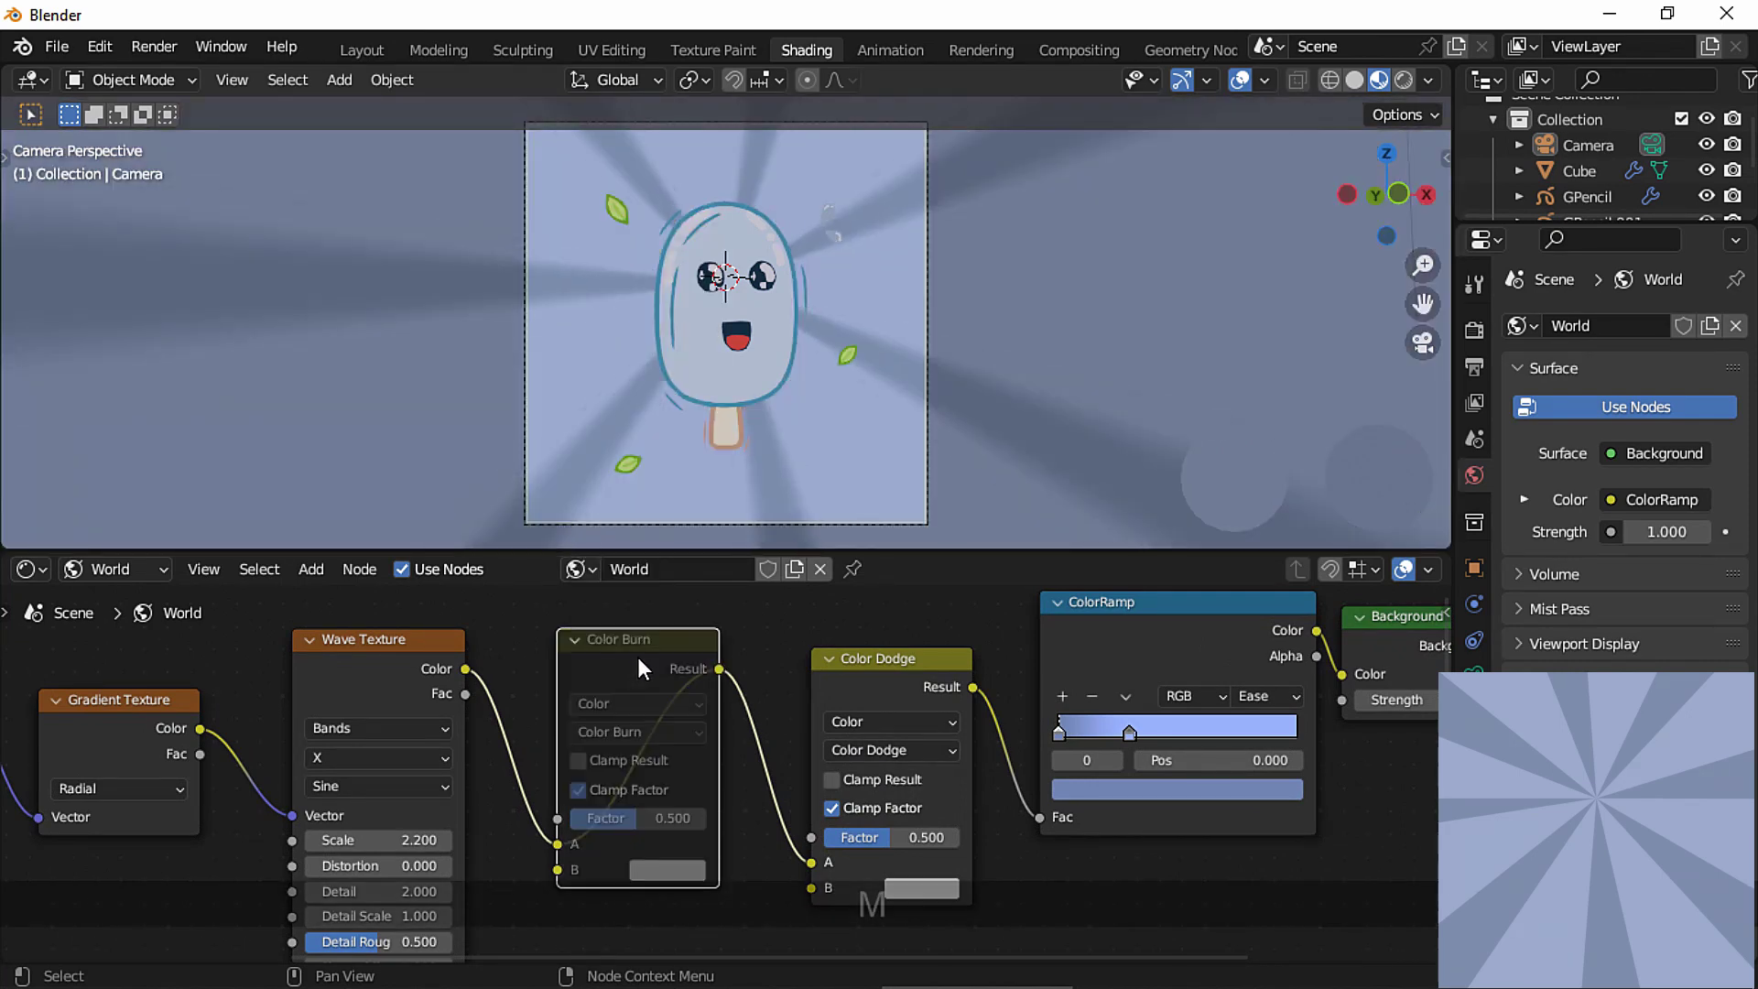
key(m)
key(m)
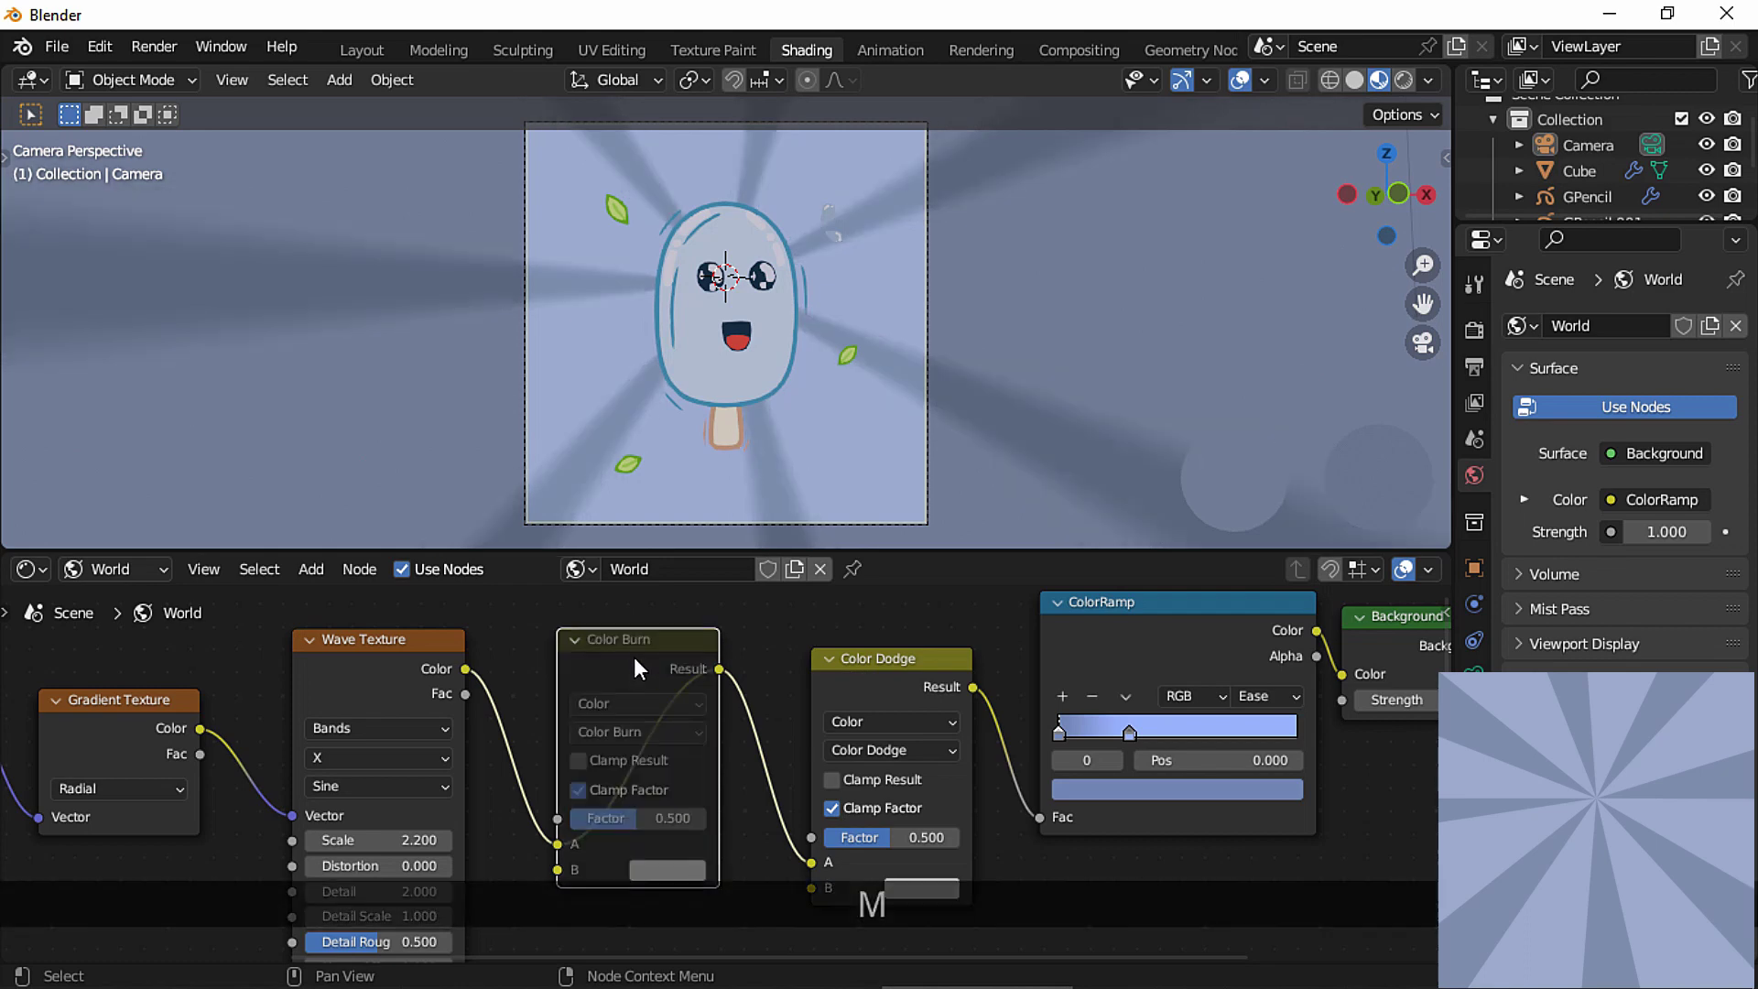
key(m)
Duplicate the Texture Coordinate, Mapping and ColorRamp nodes and place the copies below the original chain.
middle_drag(1299, 875, 1154, 868)
mouse_move(1155, 864)
ctrl+middle_down()
mouse_move(1085, 855)
mouse_move(1117, 794)
mouse_move(1098, 805)
mouse_move(1135, 801)
mouse_move(952, 611)
ctrl+middle_up()
middle_drag(811, 690, 817, 740)
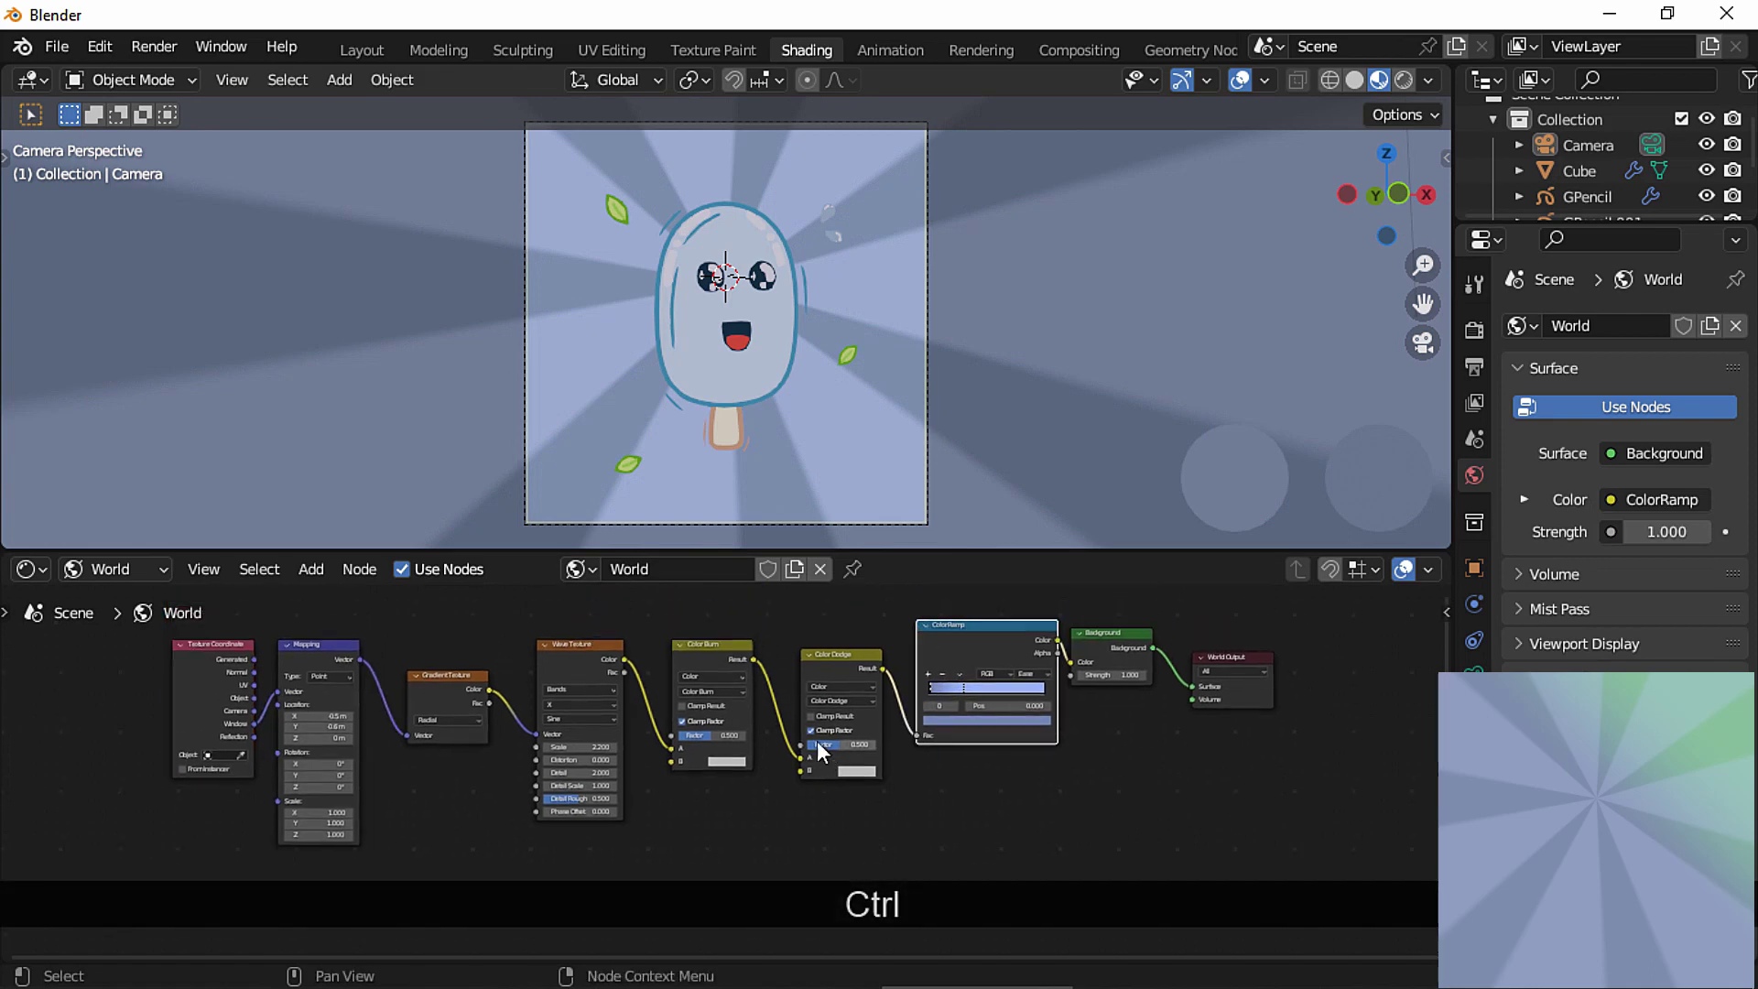
shift+click(317, 650)
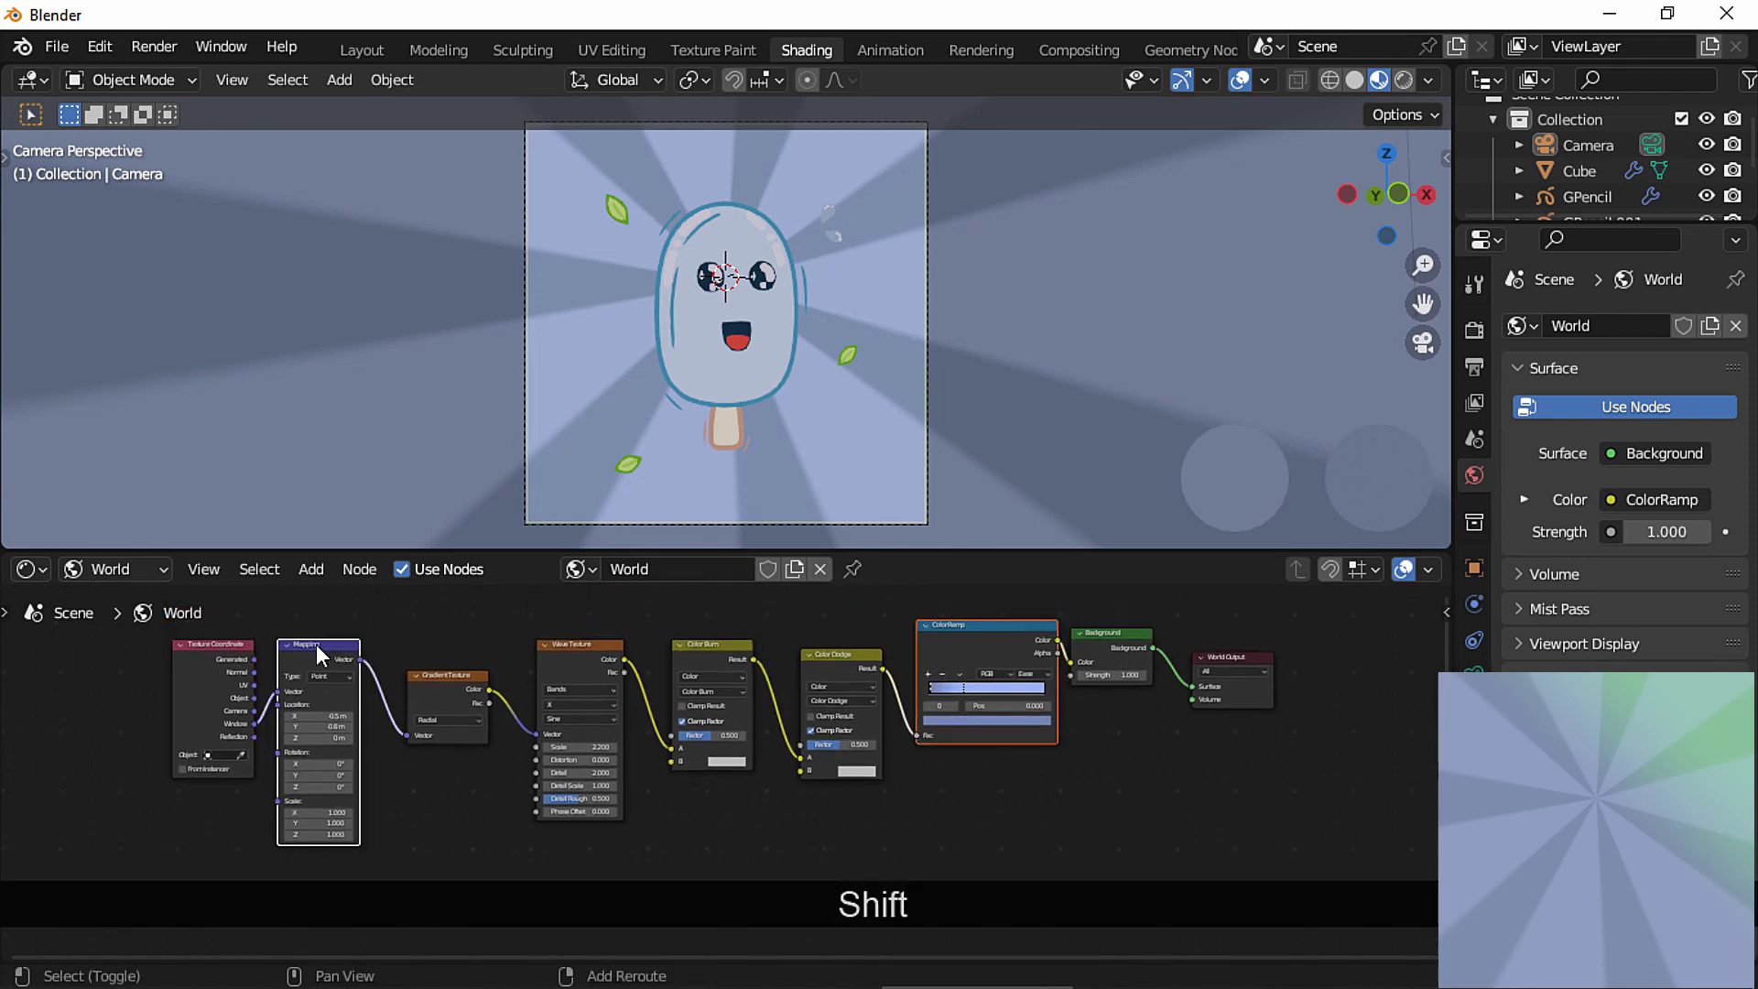
shift+click(217, 674)
ctrl+middle_drag(405, 694, 926, 707)
key(shift+d)
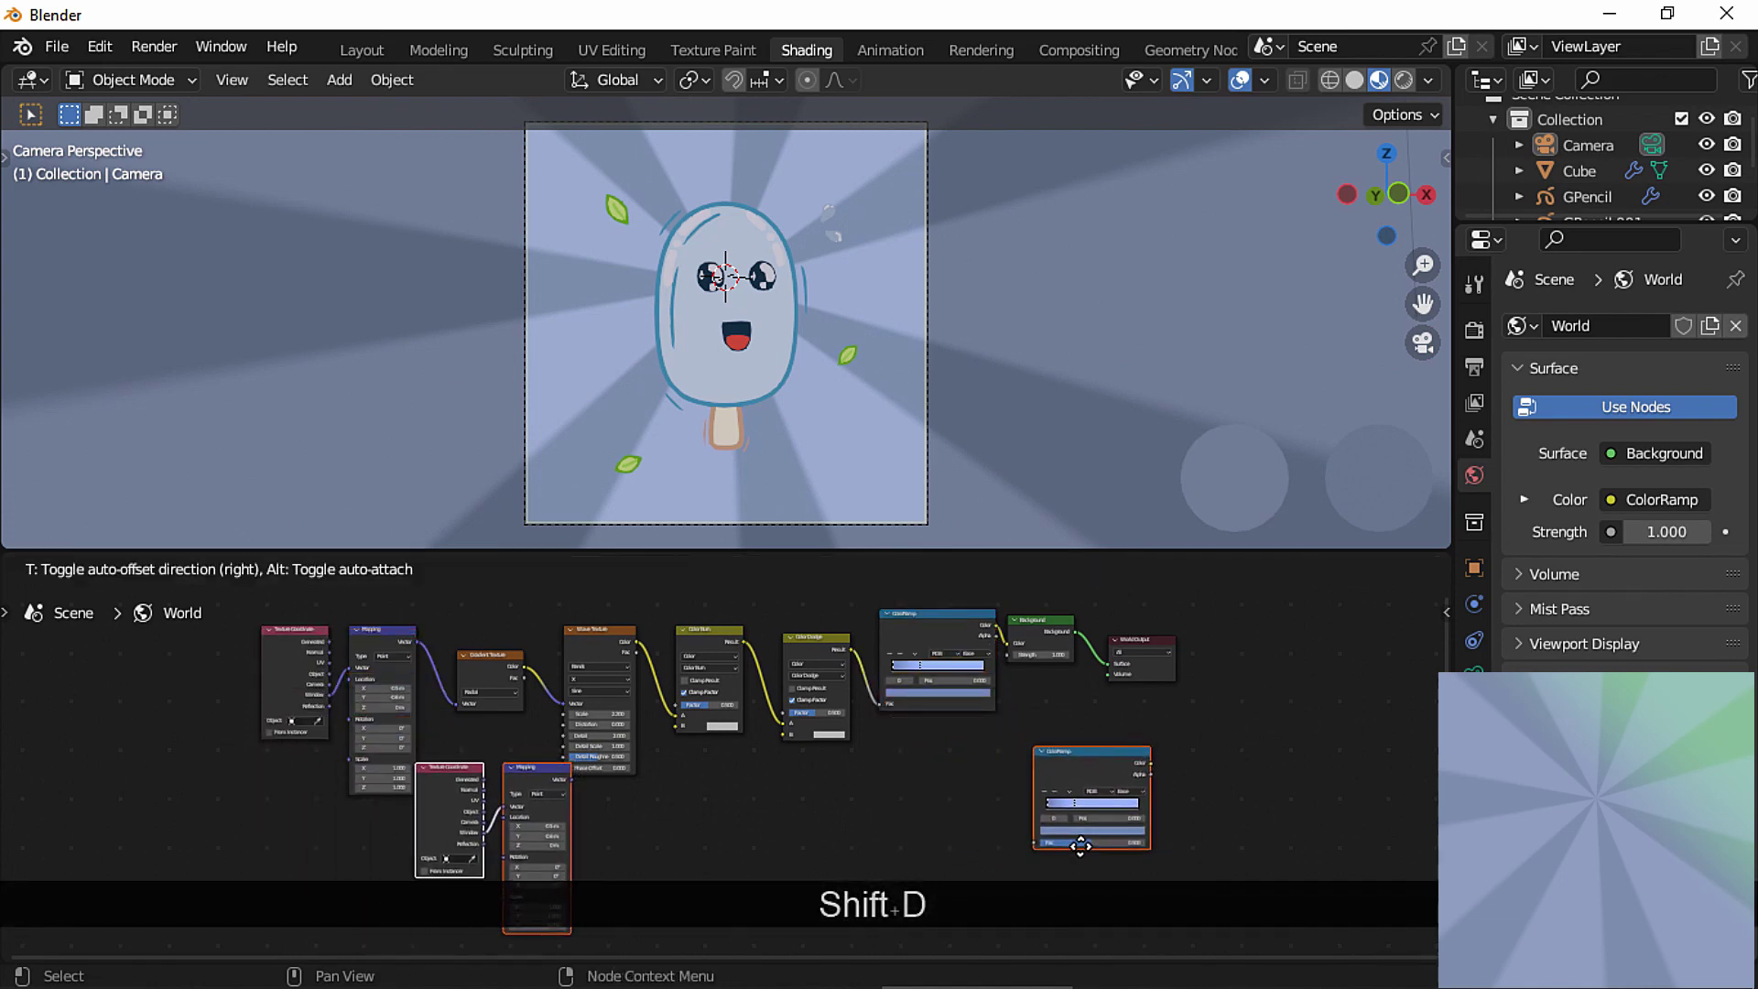
click(1055, 876)
click(1053, 878)
Move the duplicated ColorRamp closer to the duplicated Mapping node and connect Mapping's Vector output to its Fac input.
drag(1093, 796, 937, 785)
ctrl+middle_drag(852, 856, 910, 789)
drag(547, 814, 573, 835)
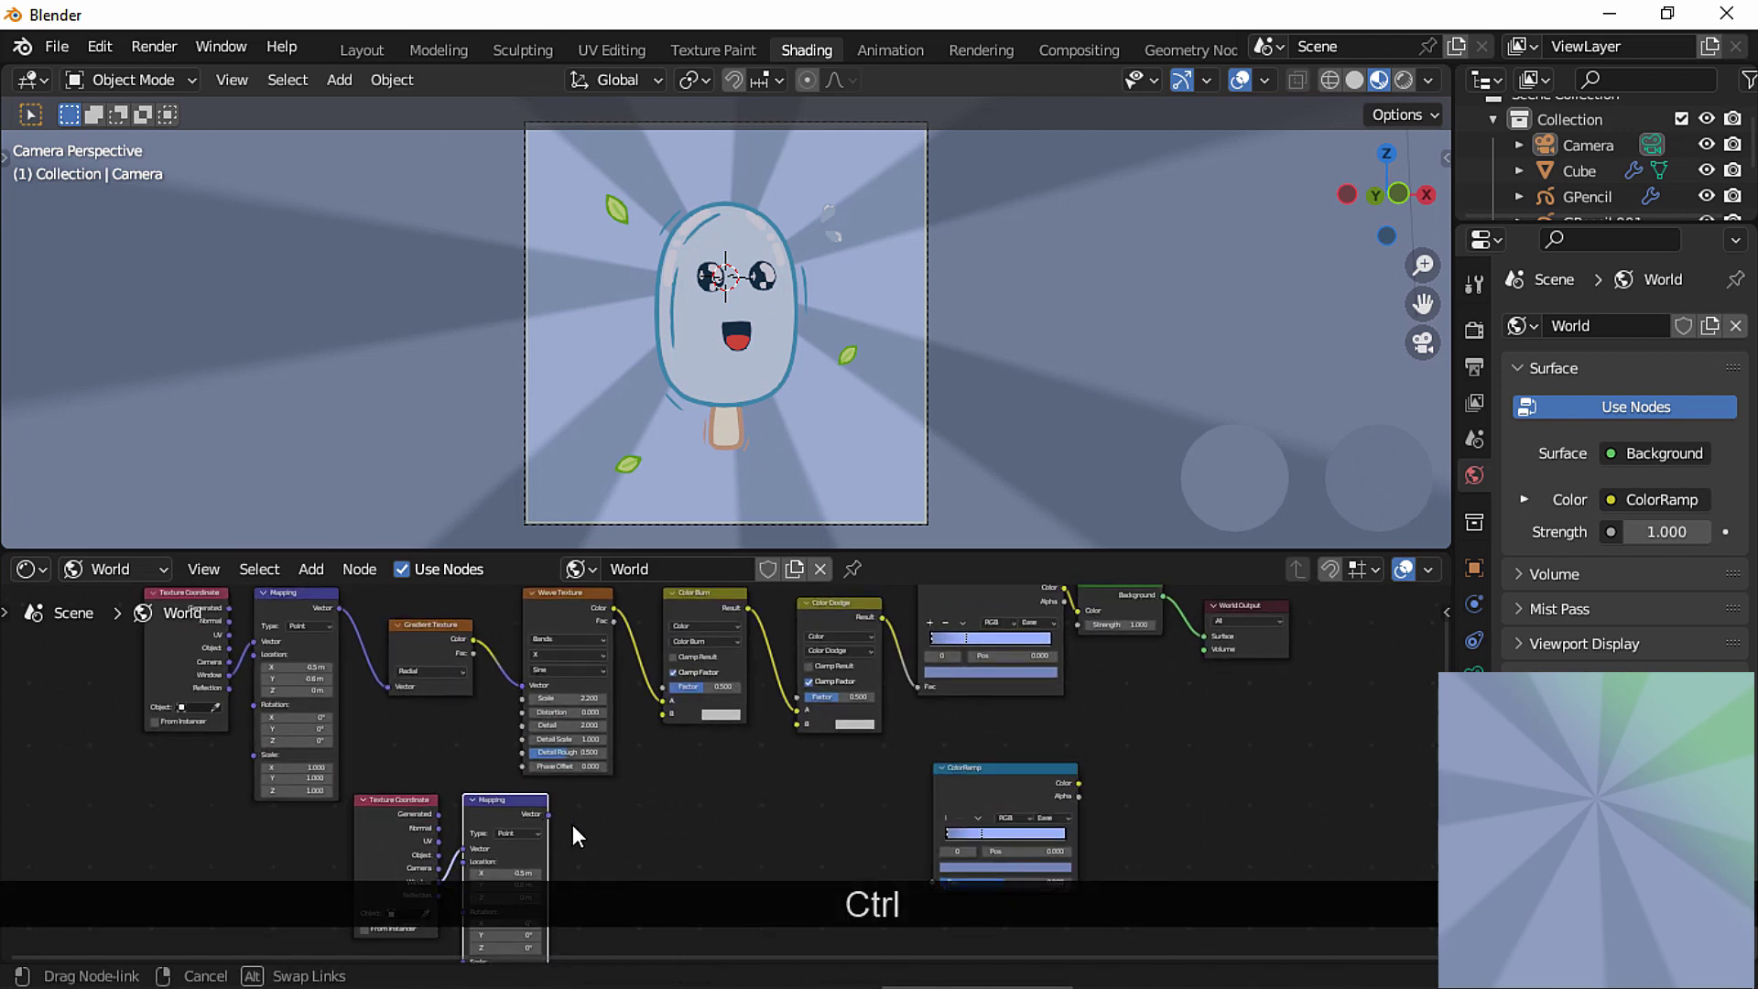
drag(907, 877, 931, 881)
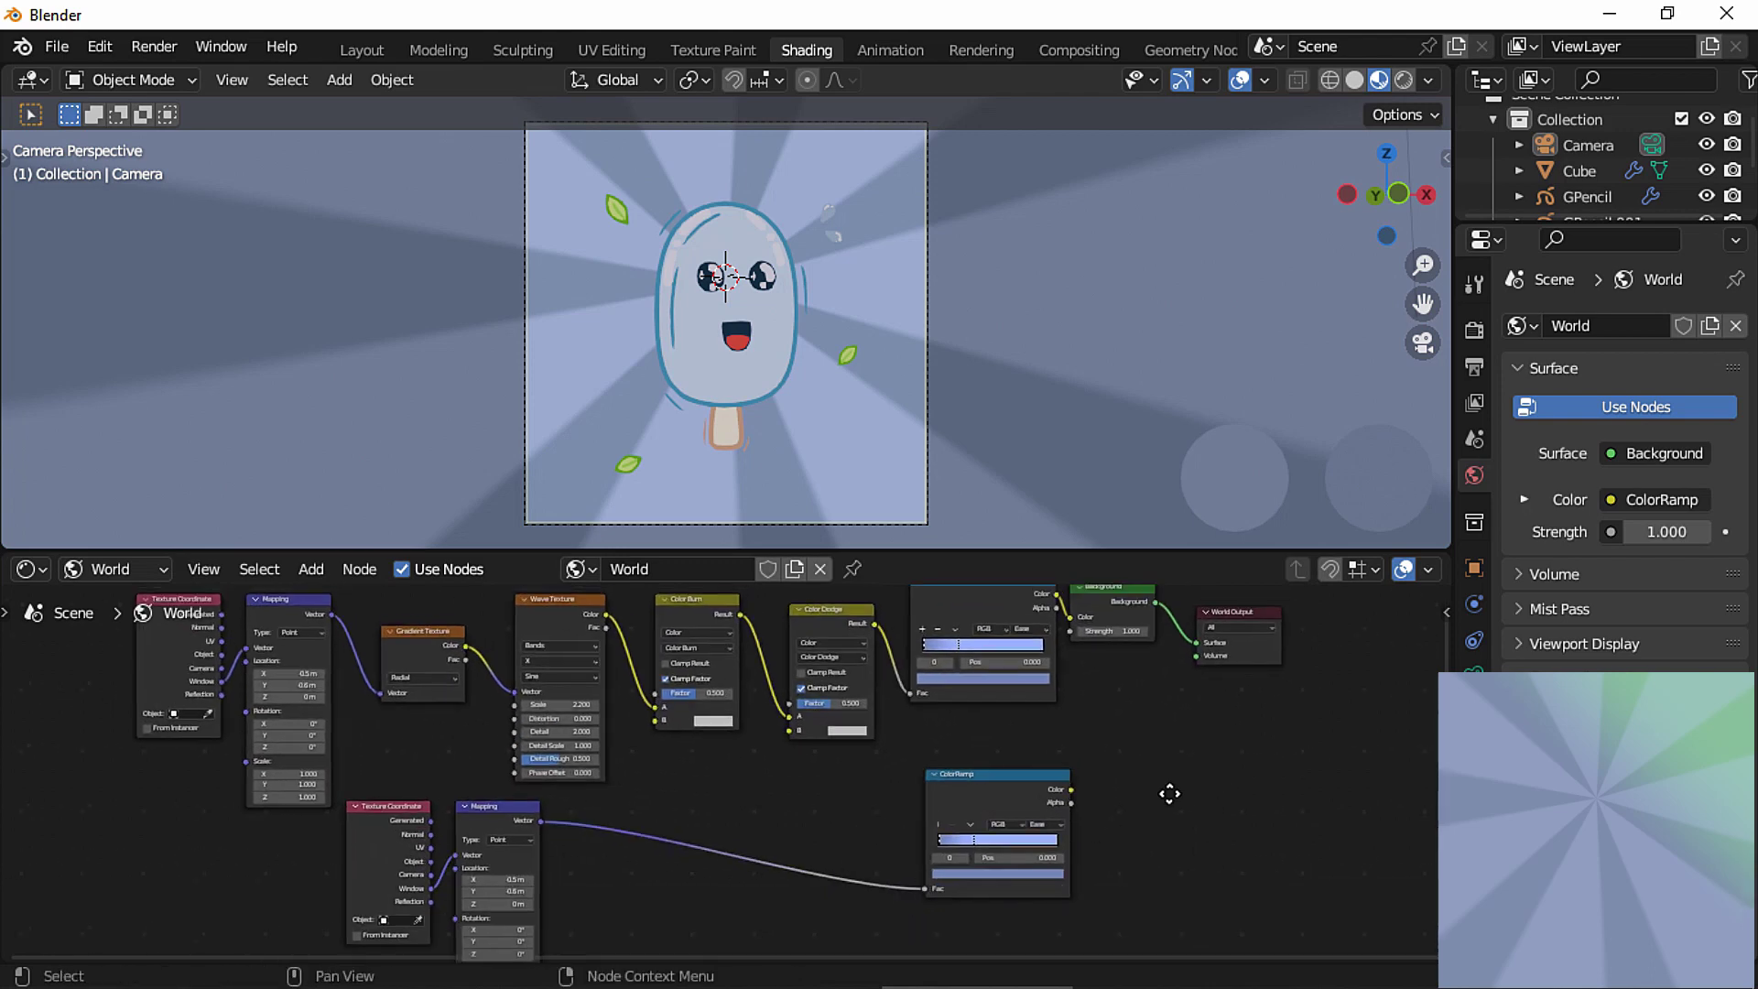
Add a Mix Shader node beside the duplicated ColorRamp, below the World Output node.
middle_drag(1165, 793, 1093, 831)
key(shift+a)
click(1071, 687)
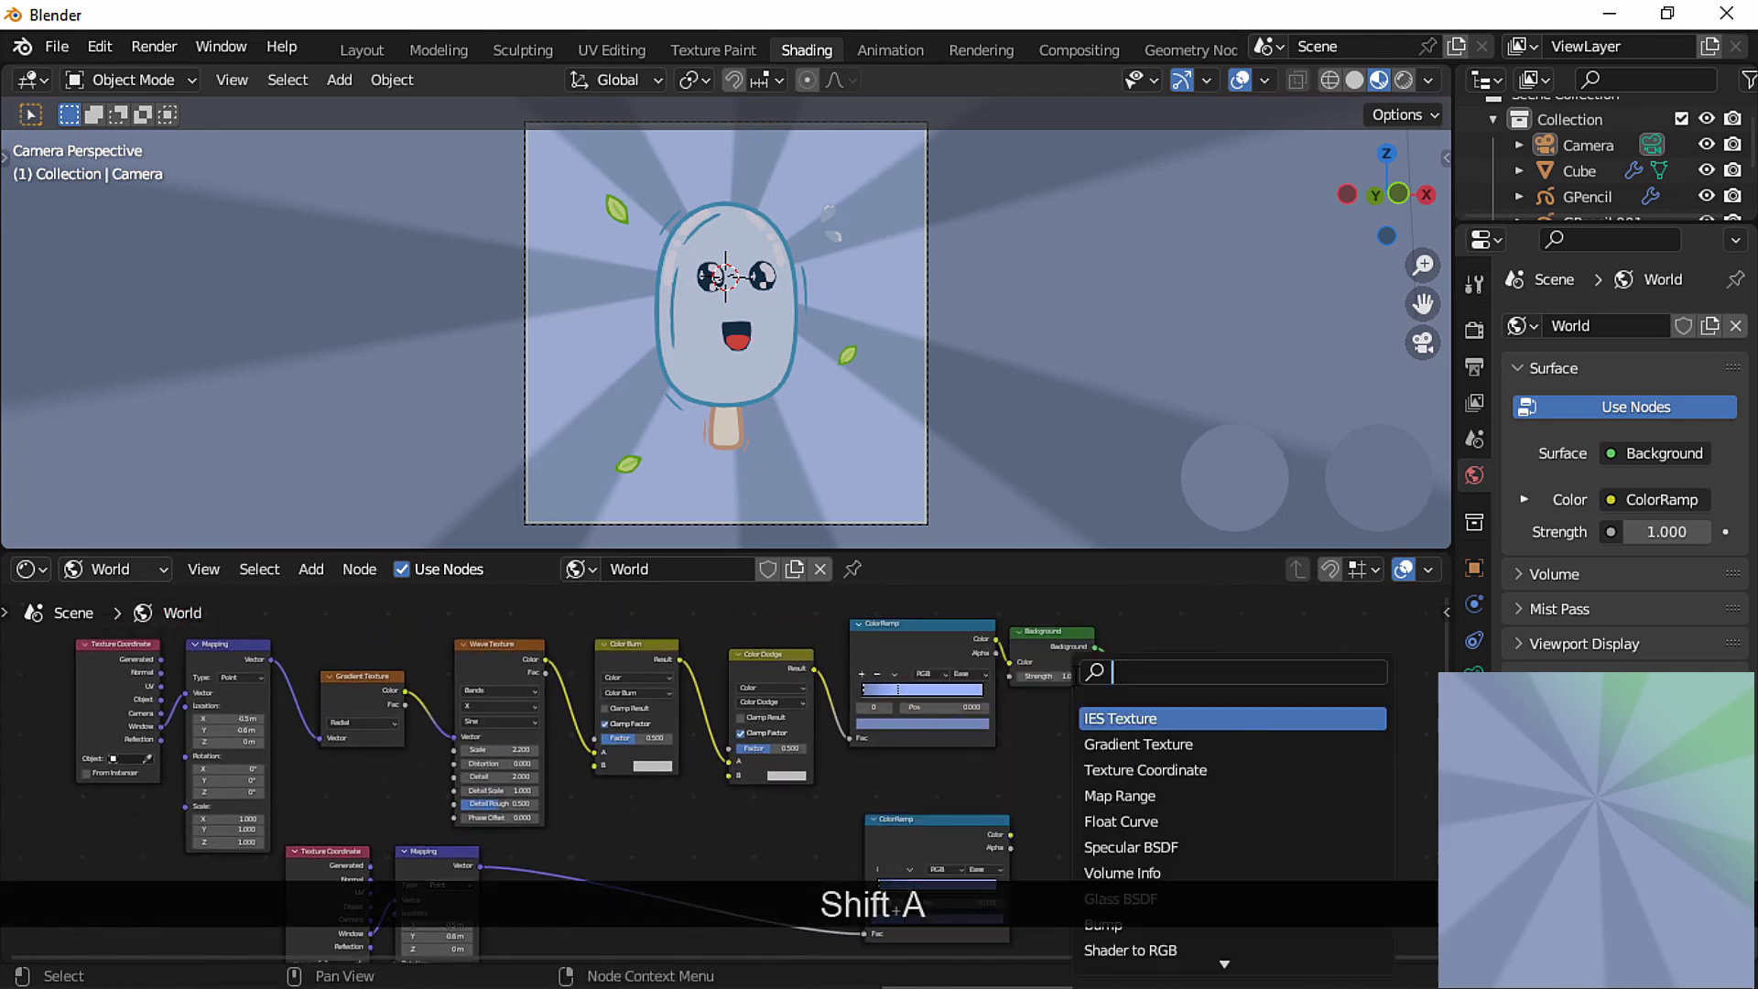
text(mi)
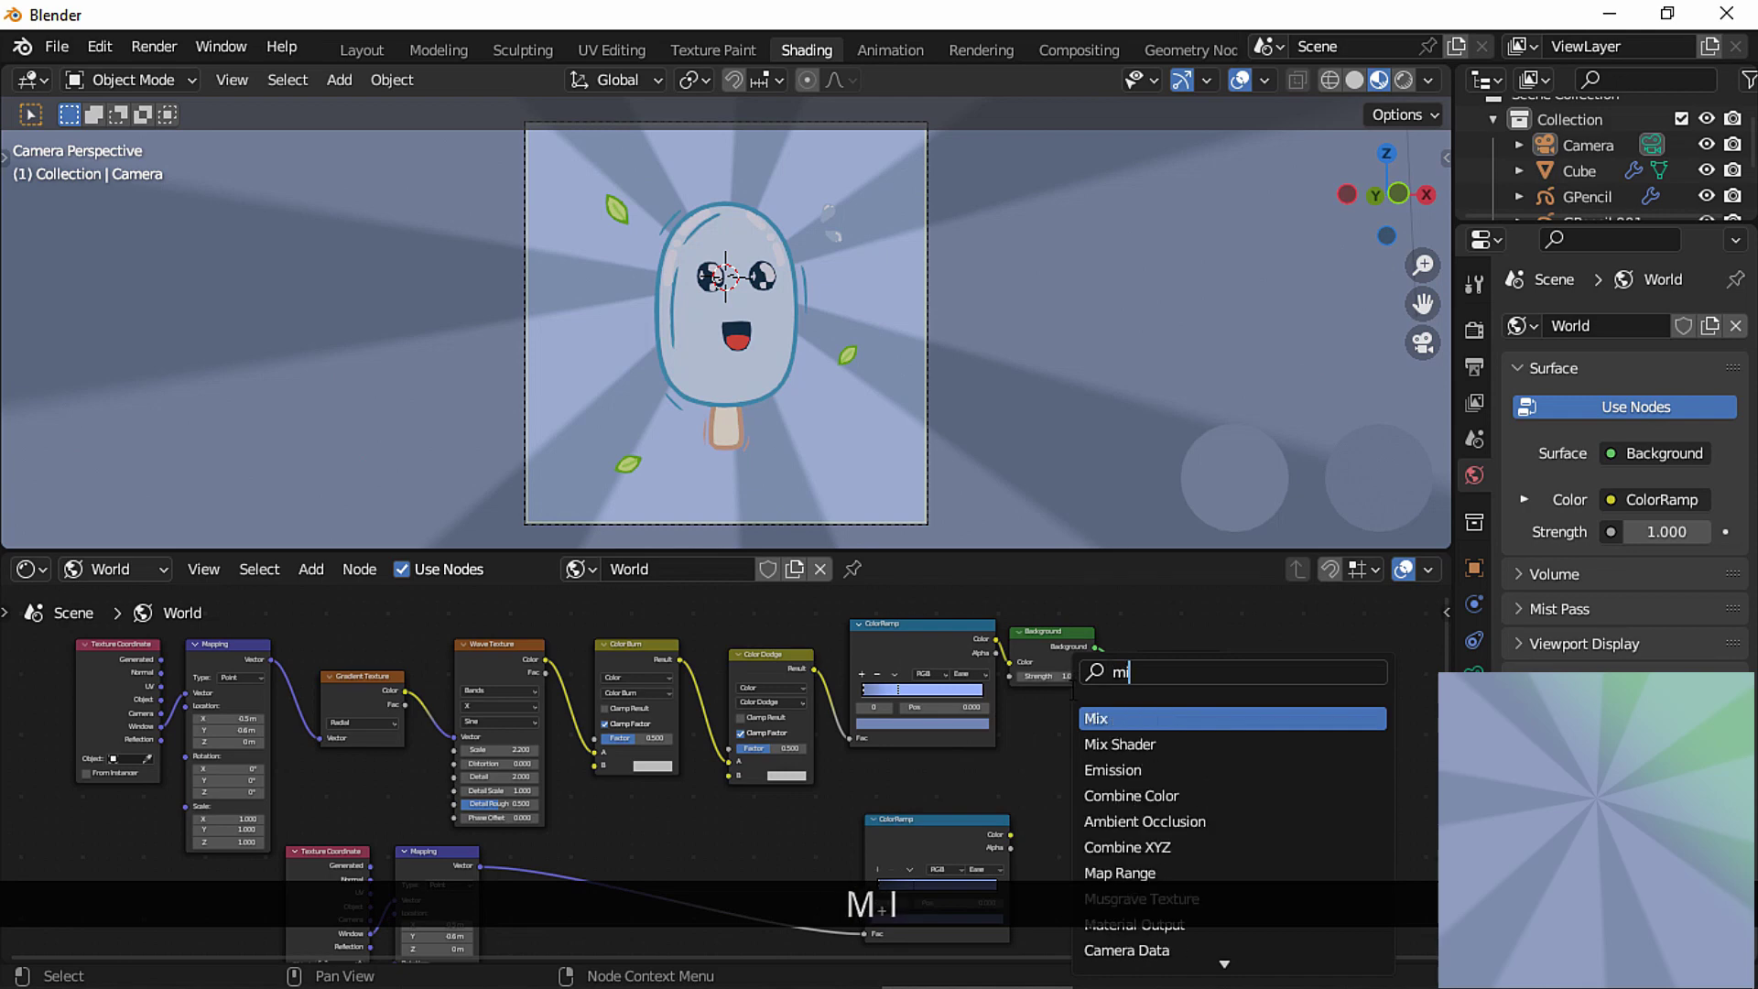
click(1112, 744)
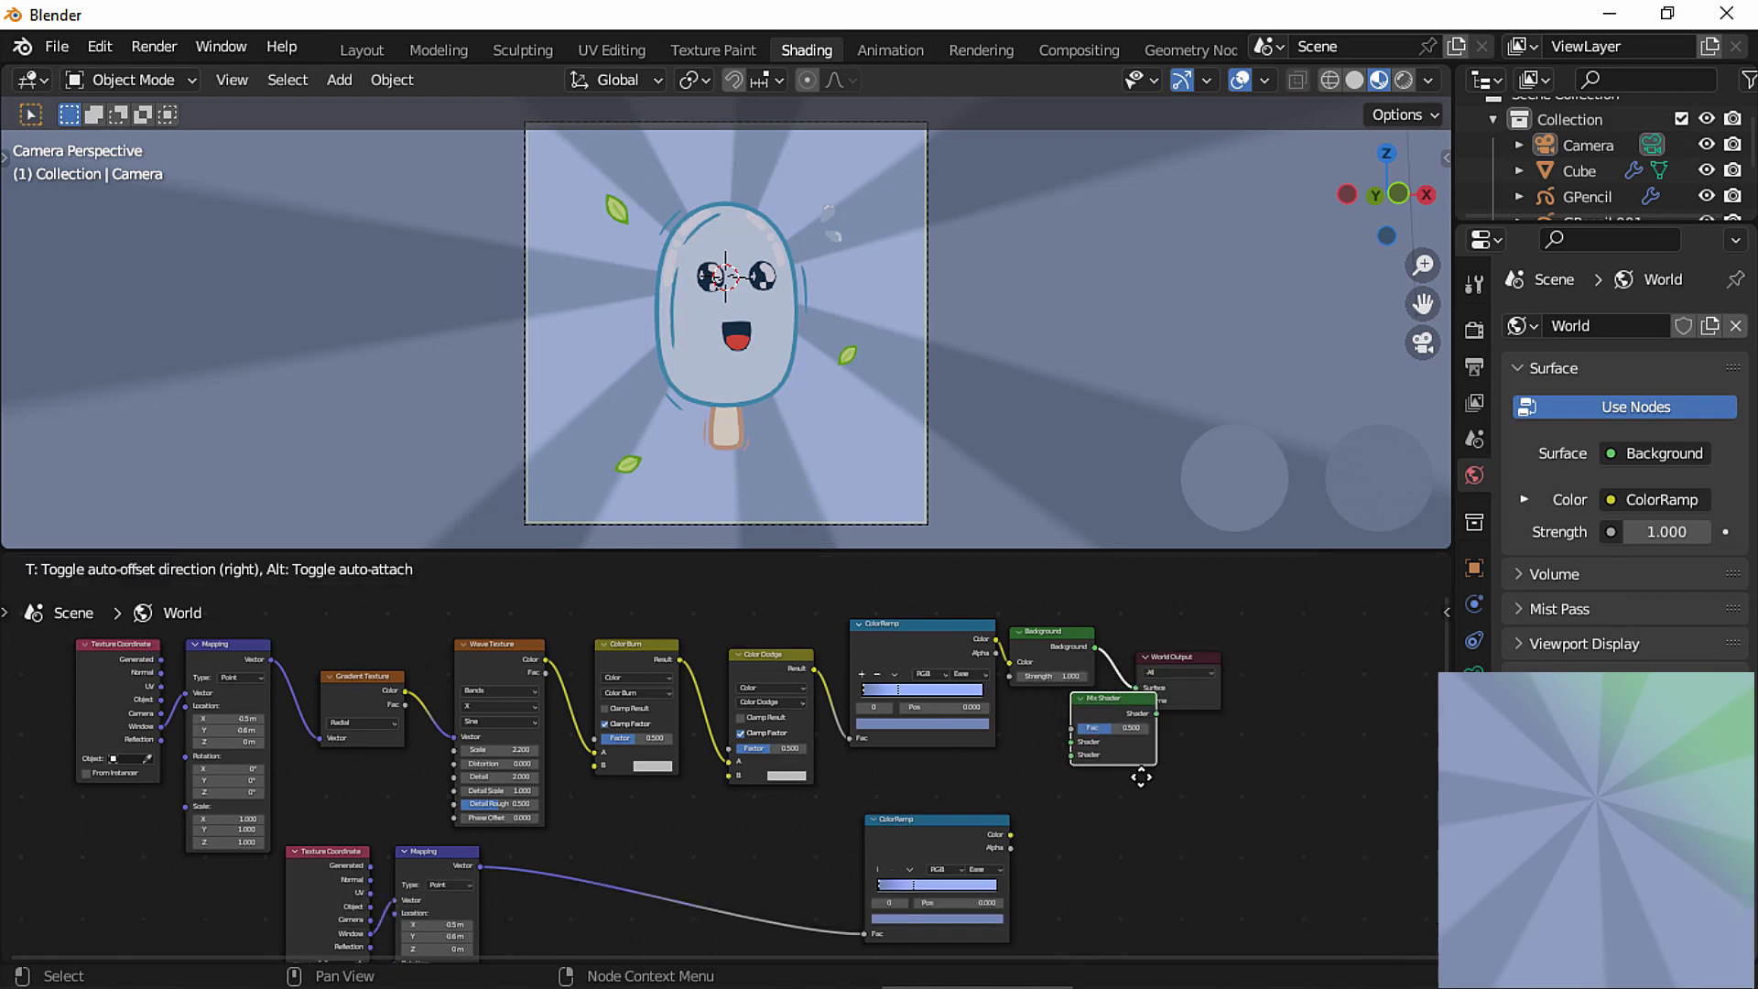
click(1158, 867)
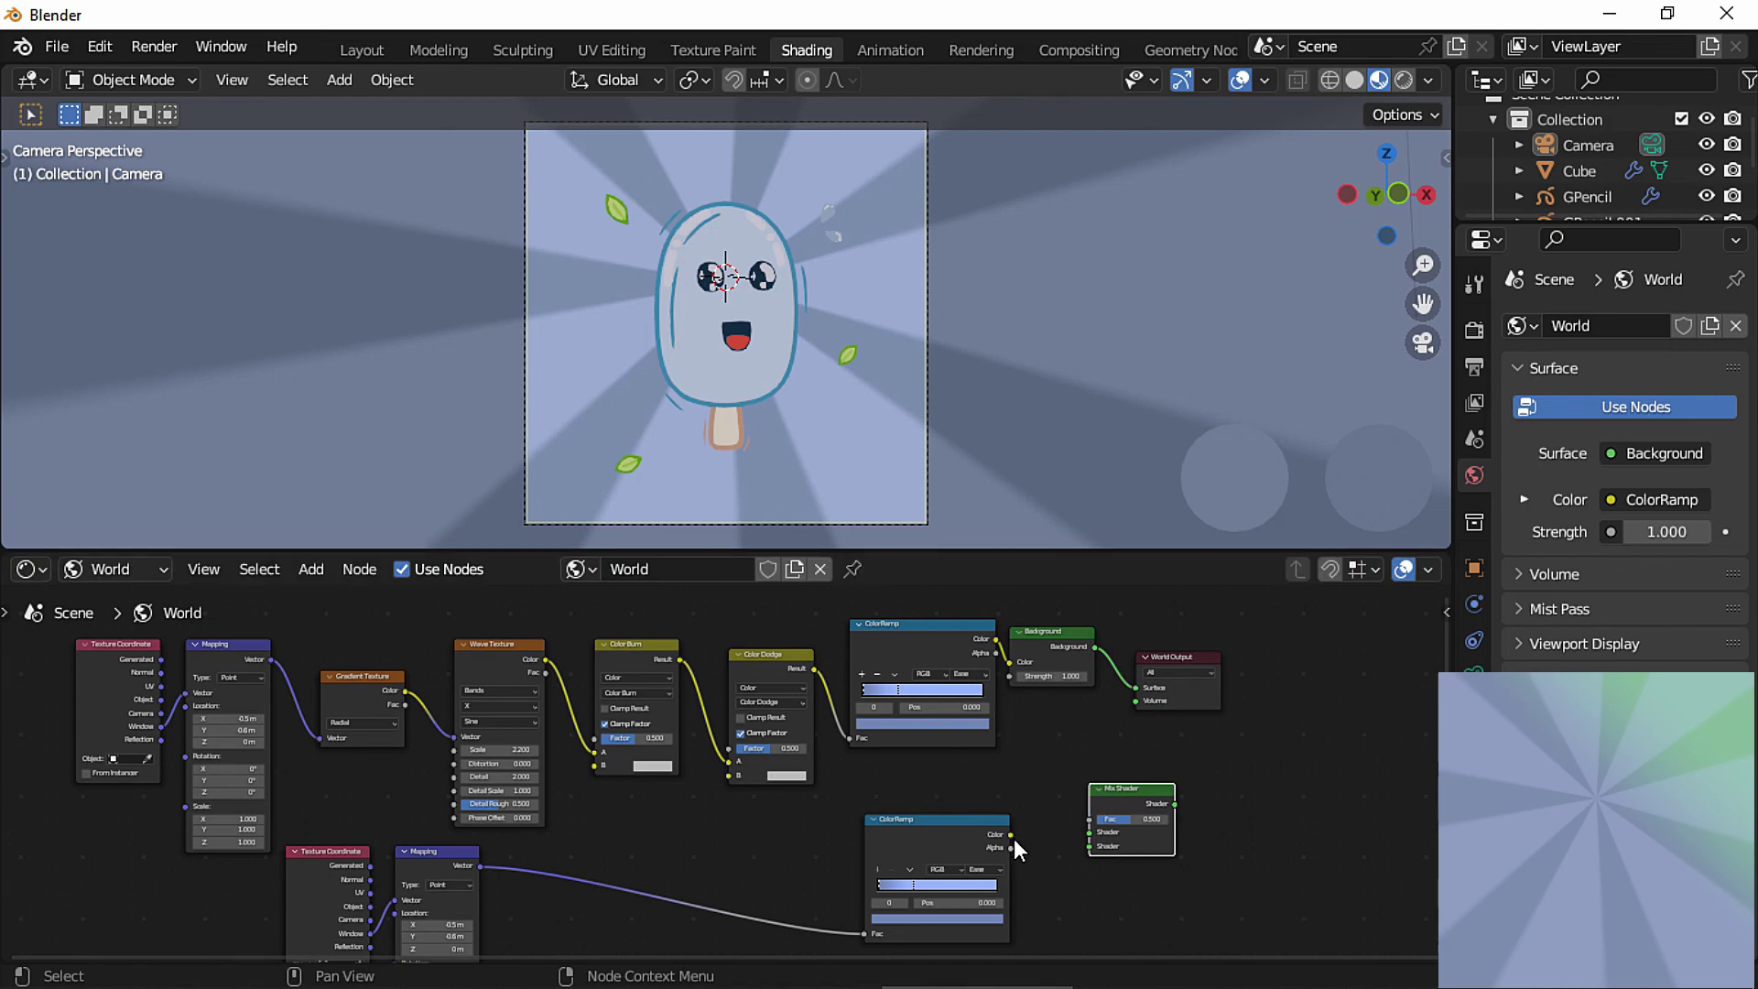
Connect the lower ColorRamp's Color to the Mix Shader, insert the shader after Background, and link it to a repositioned World Output's Surface.
drag(1010, 834, 1089, 845)
drag(1143, 686, 1183, 776)
drag(1189, 671, 1311, 683)
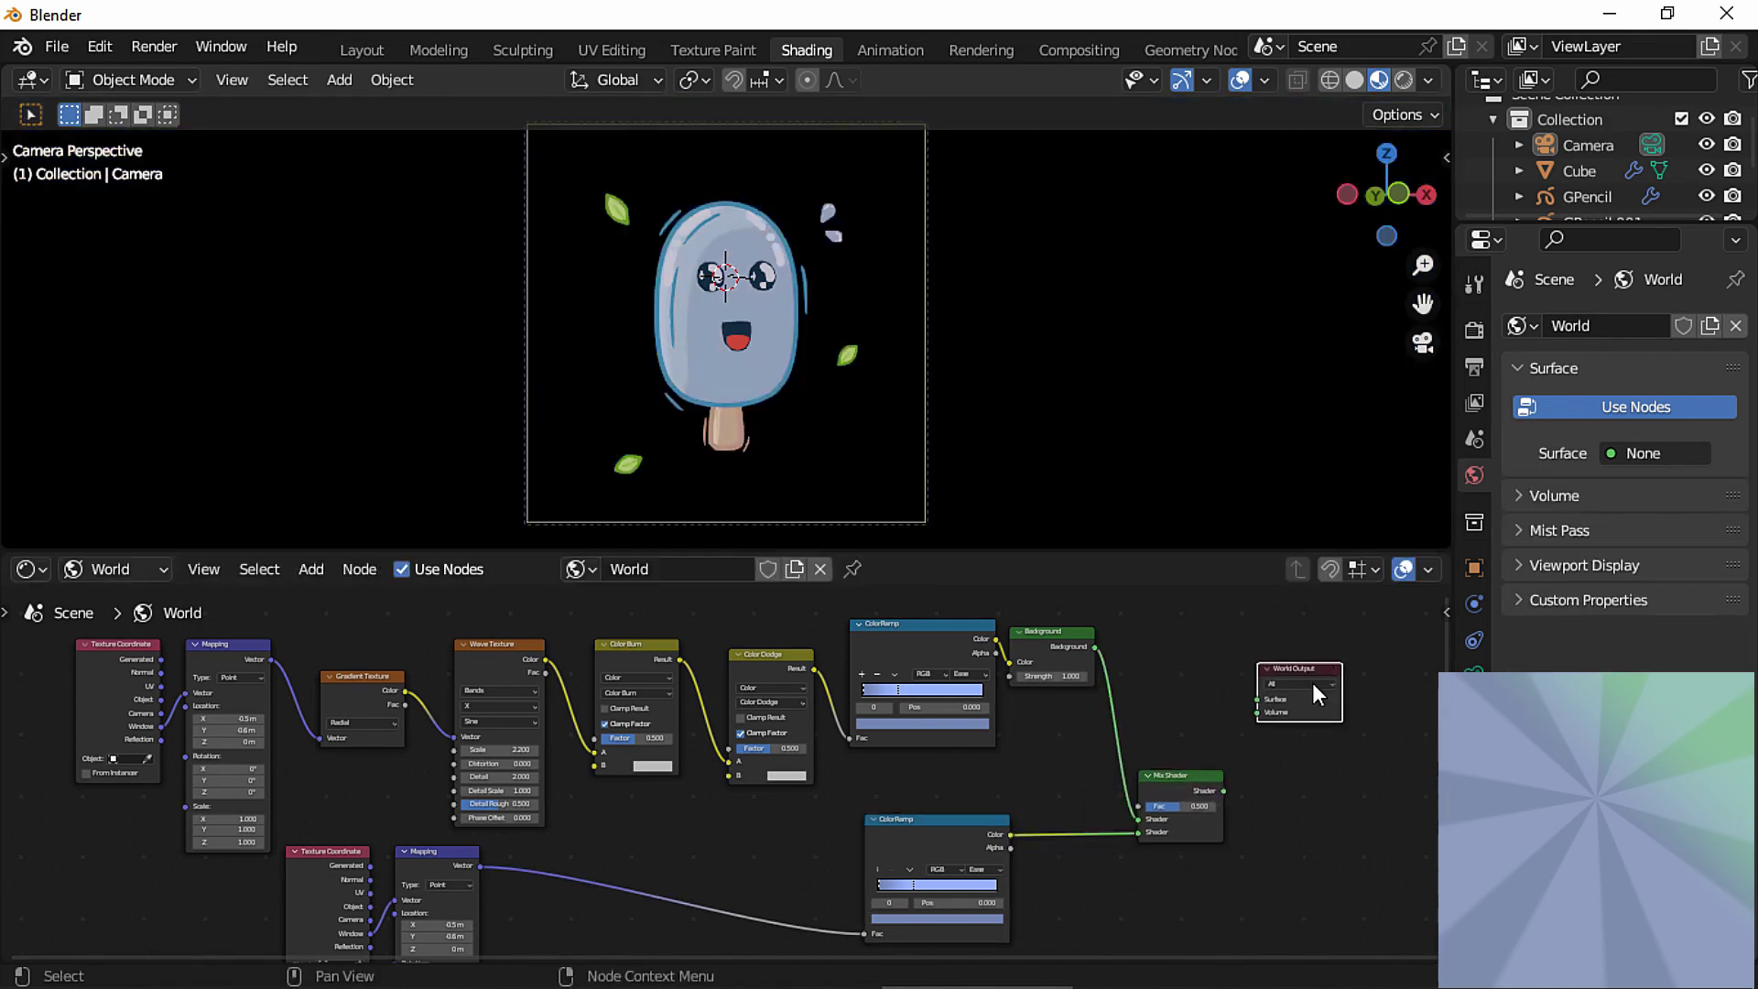
drag(1224, 789, 1247, 699)
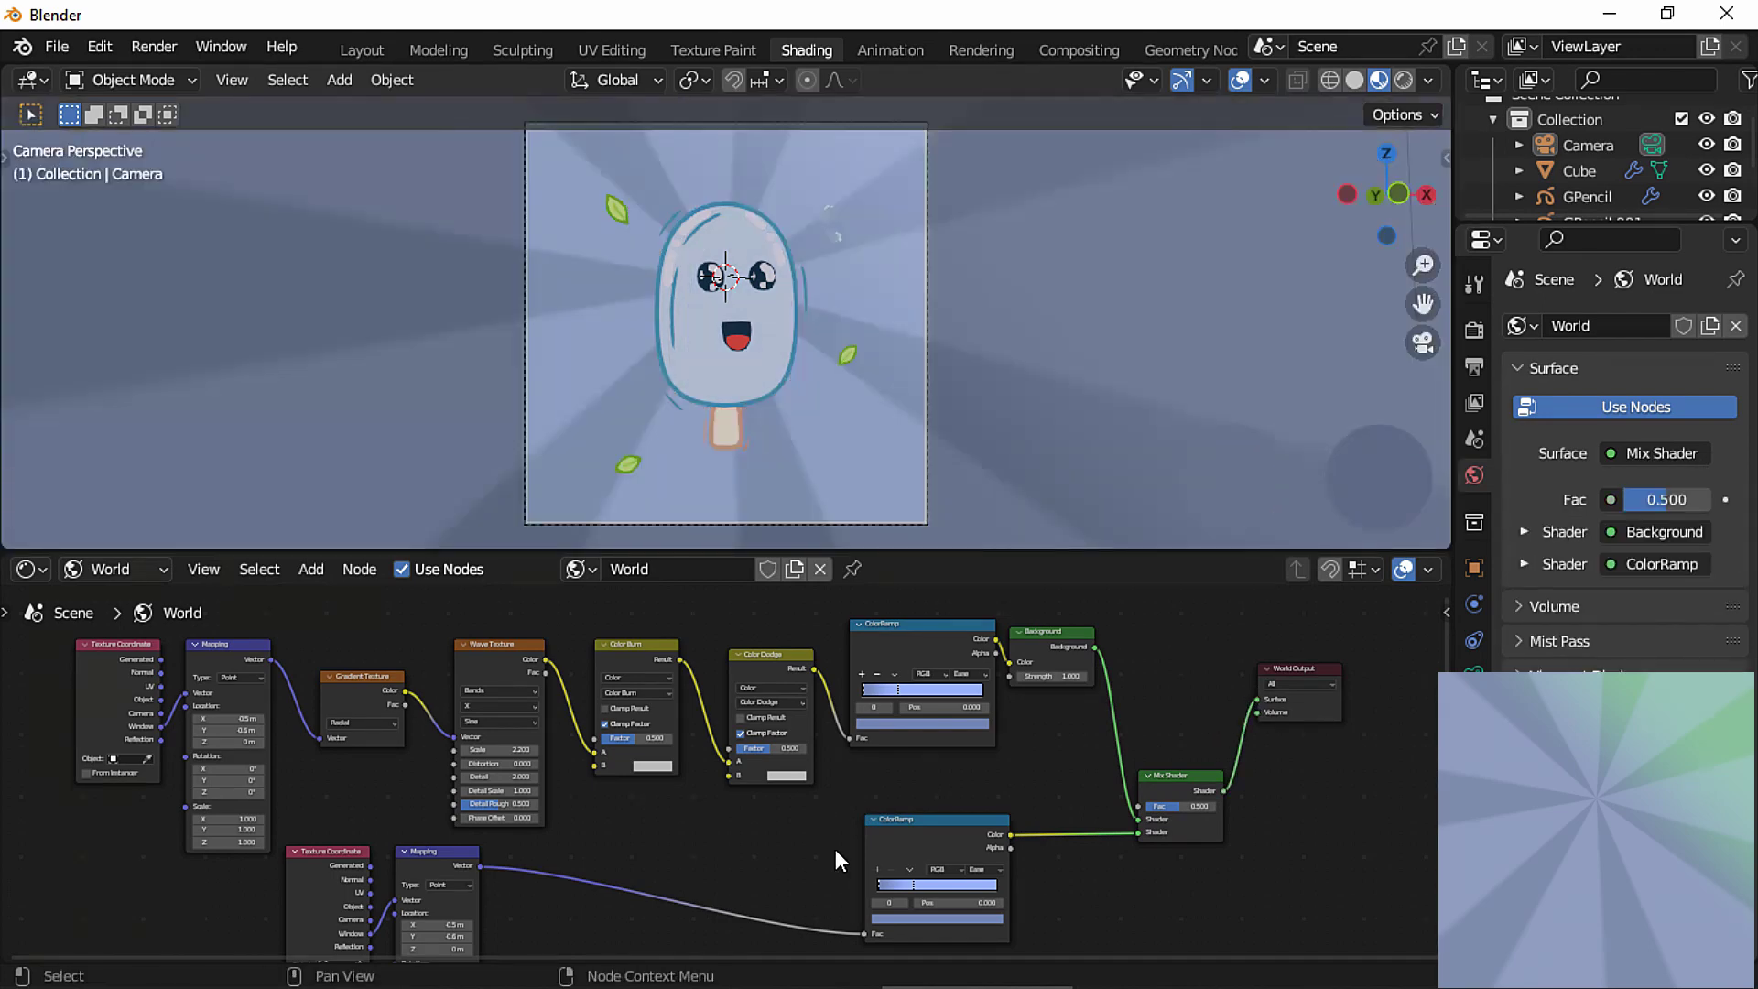
Recolor the second stop of the lower ColorRamp light green and place it about a third of the way along the ramp.
middle_drag(835, 849, 901, 754)
ctrl+middle_drag(901, 754, 941, 734)
drag(1076, 738, 1096, 732)
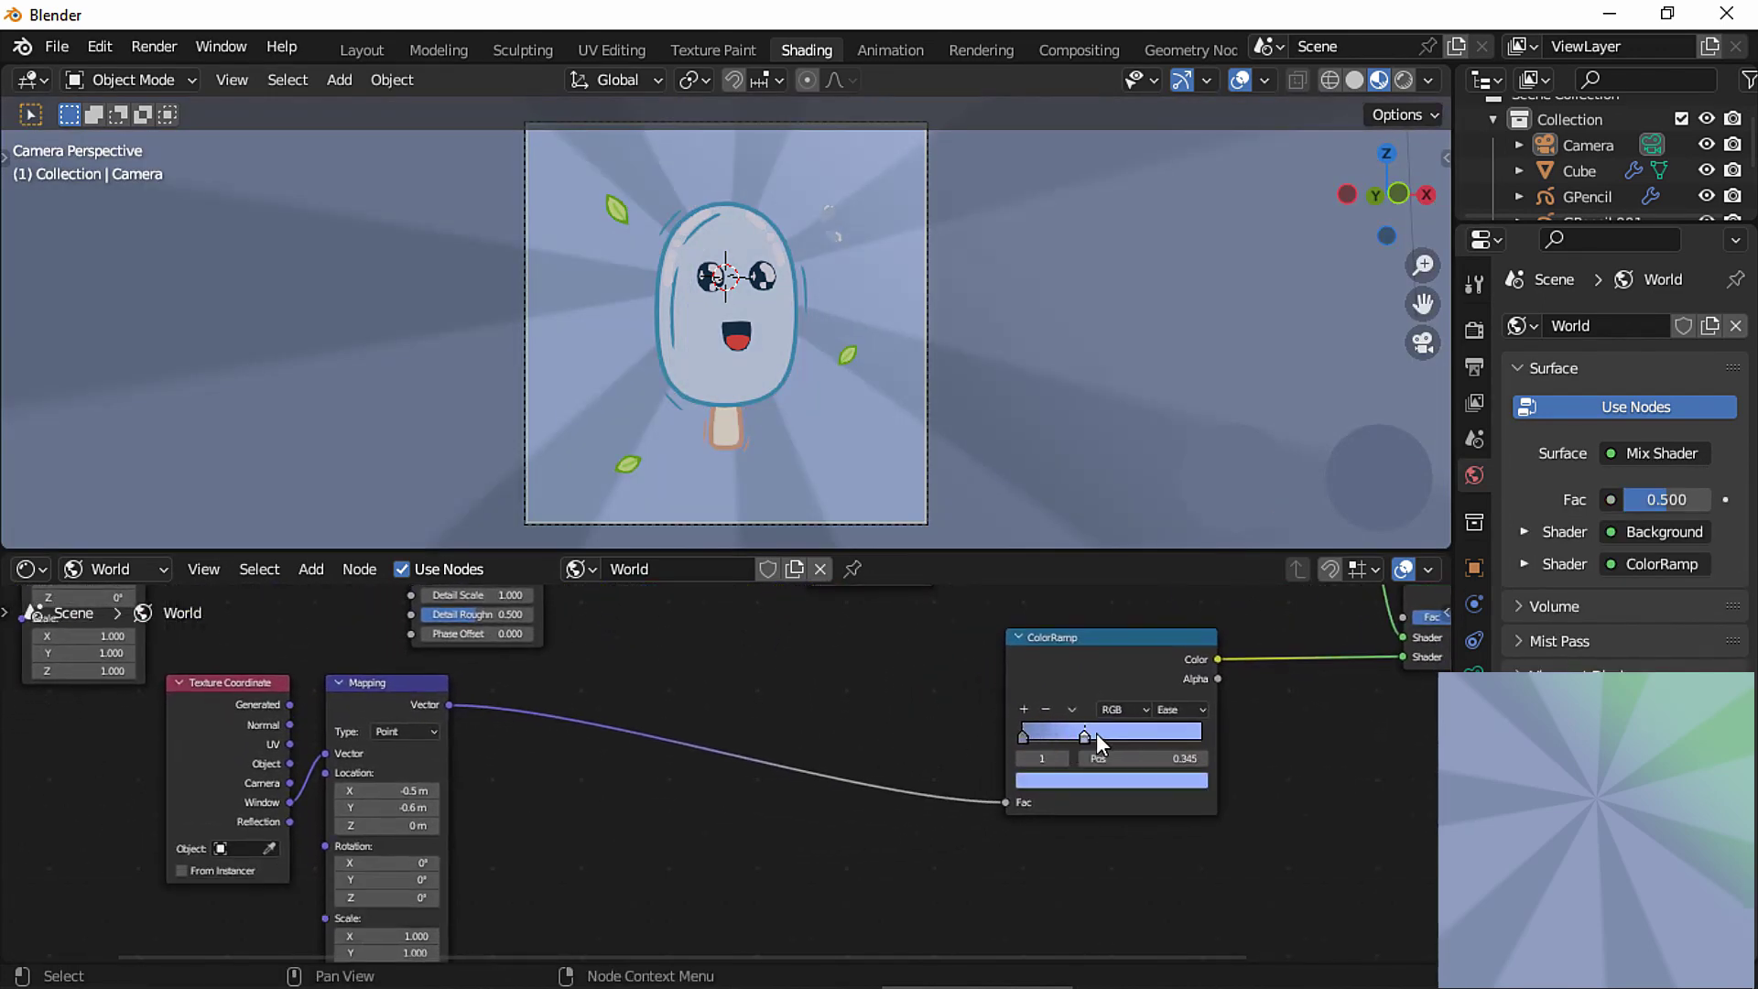
click(1144, 780)
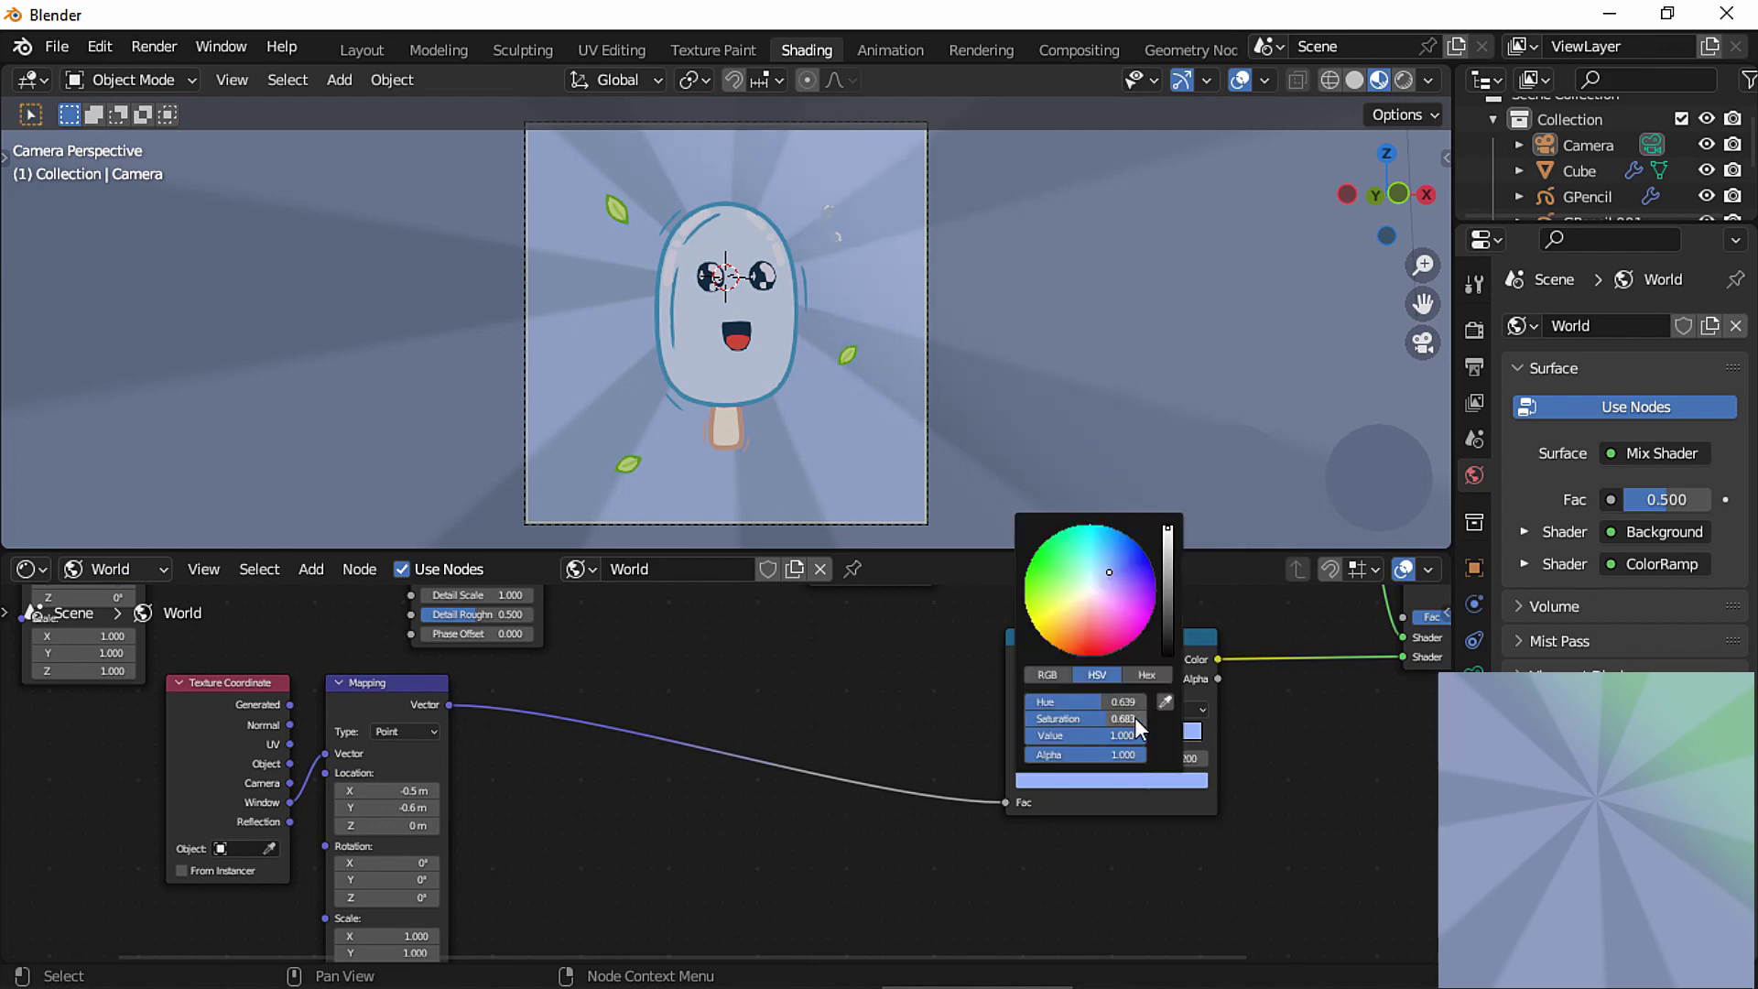
click(1059, 576)
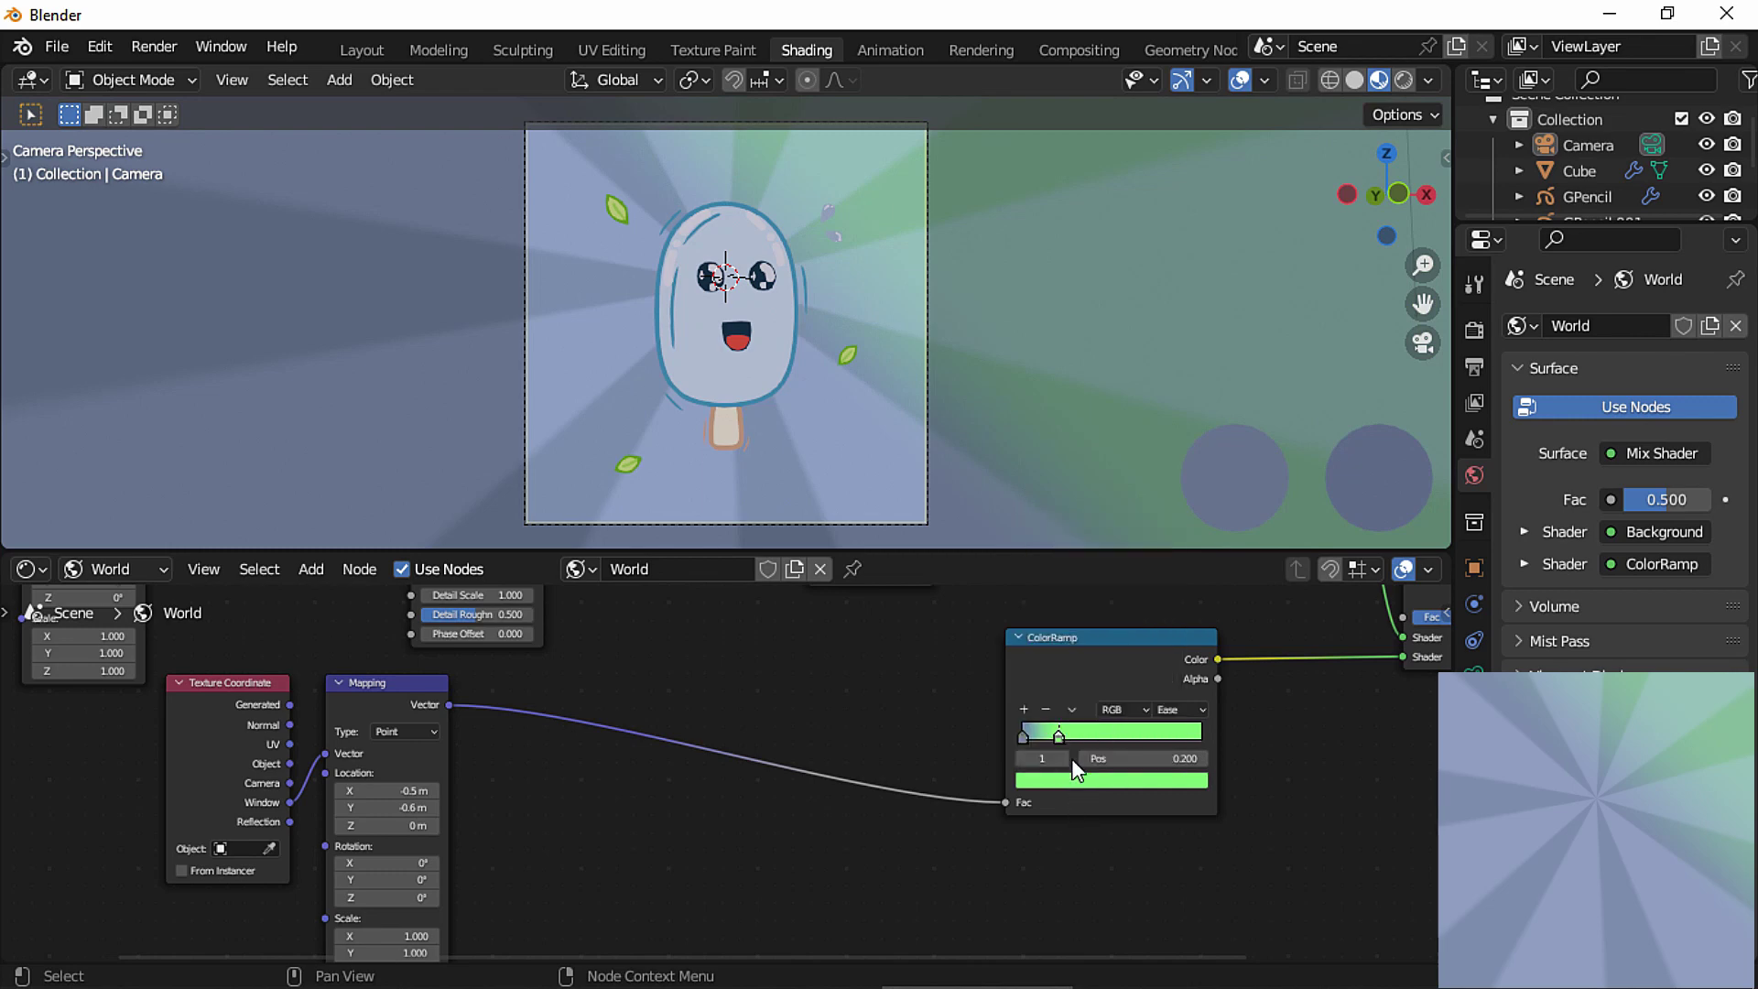
drag(1040, 738, 1082, 733)
click(1023, 738)
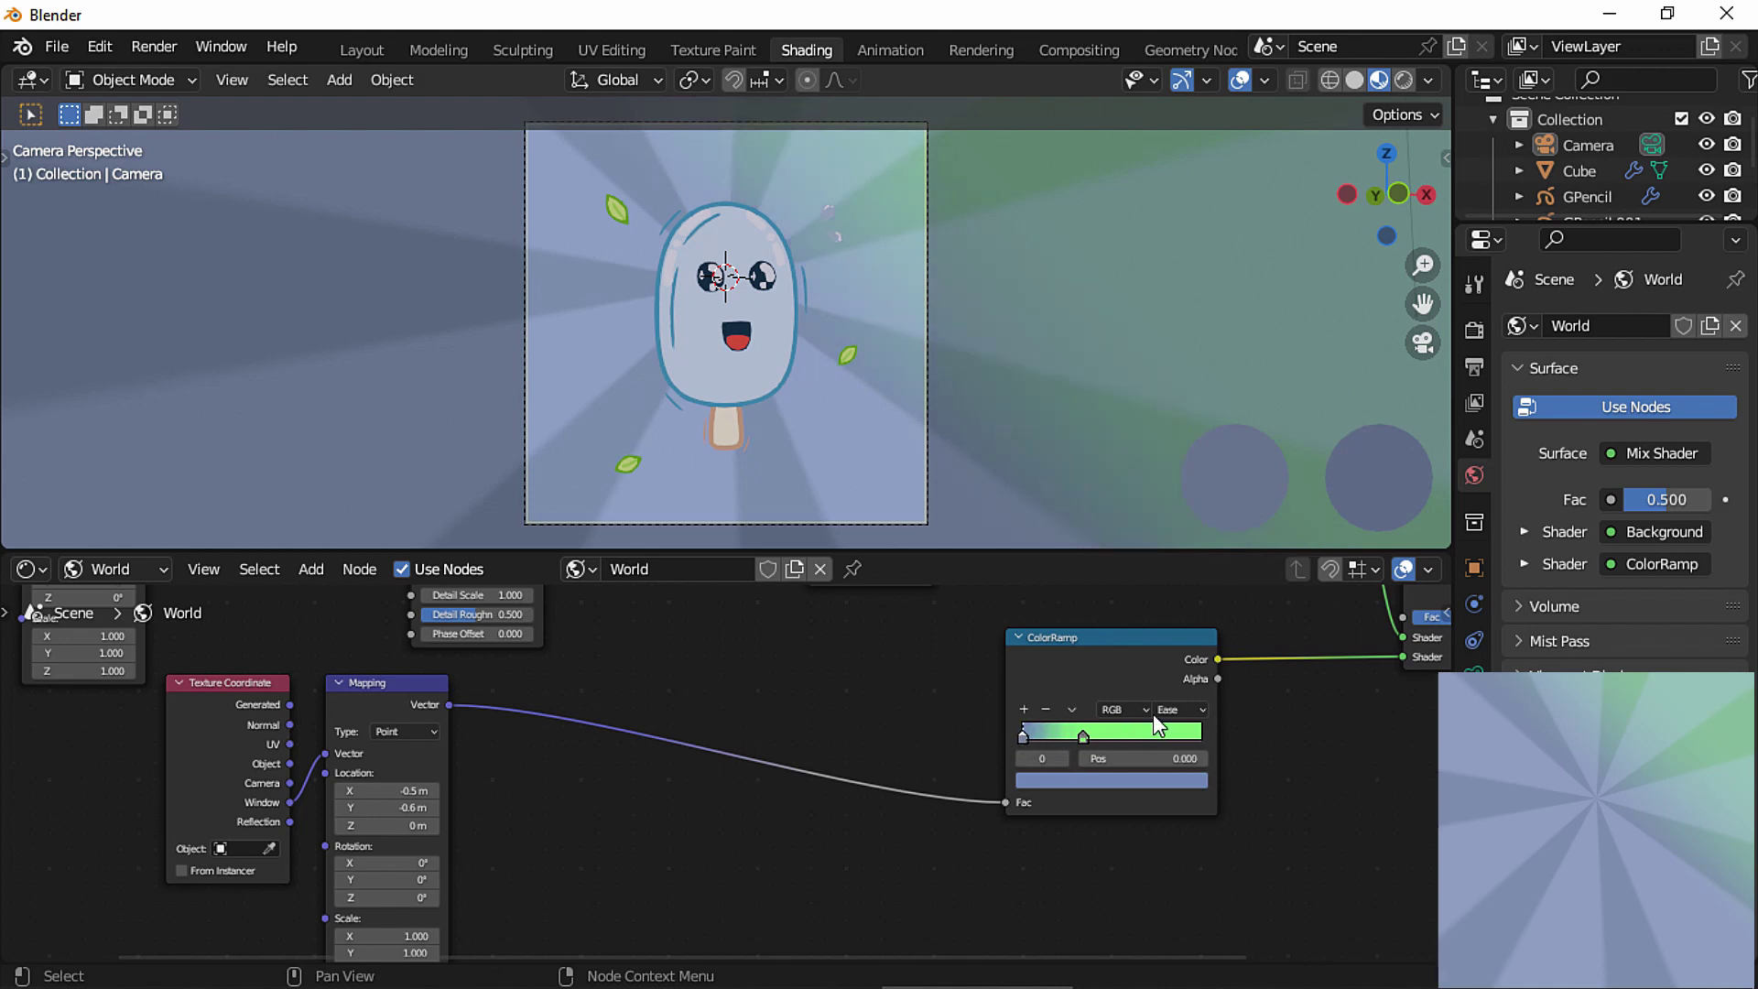
Set the lower Mapping node's X, Y and Z Scale to 2.
middle_drag(616, 738, 642, 678)
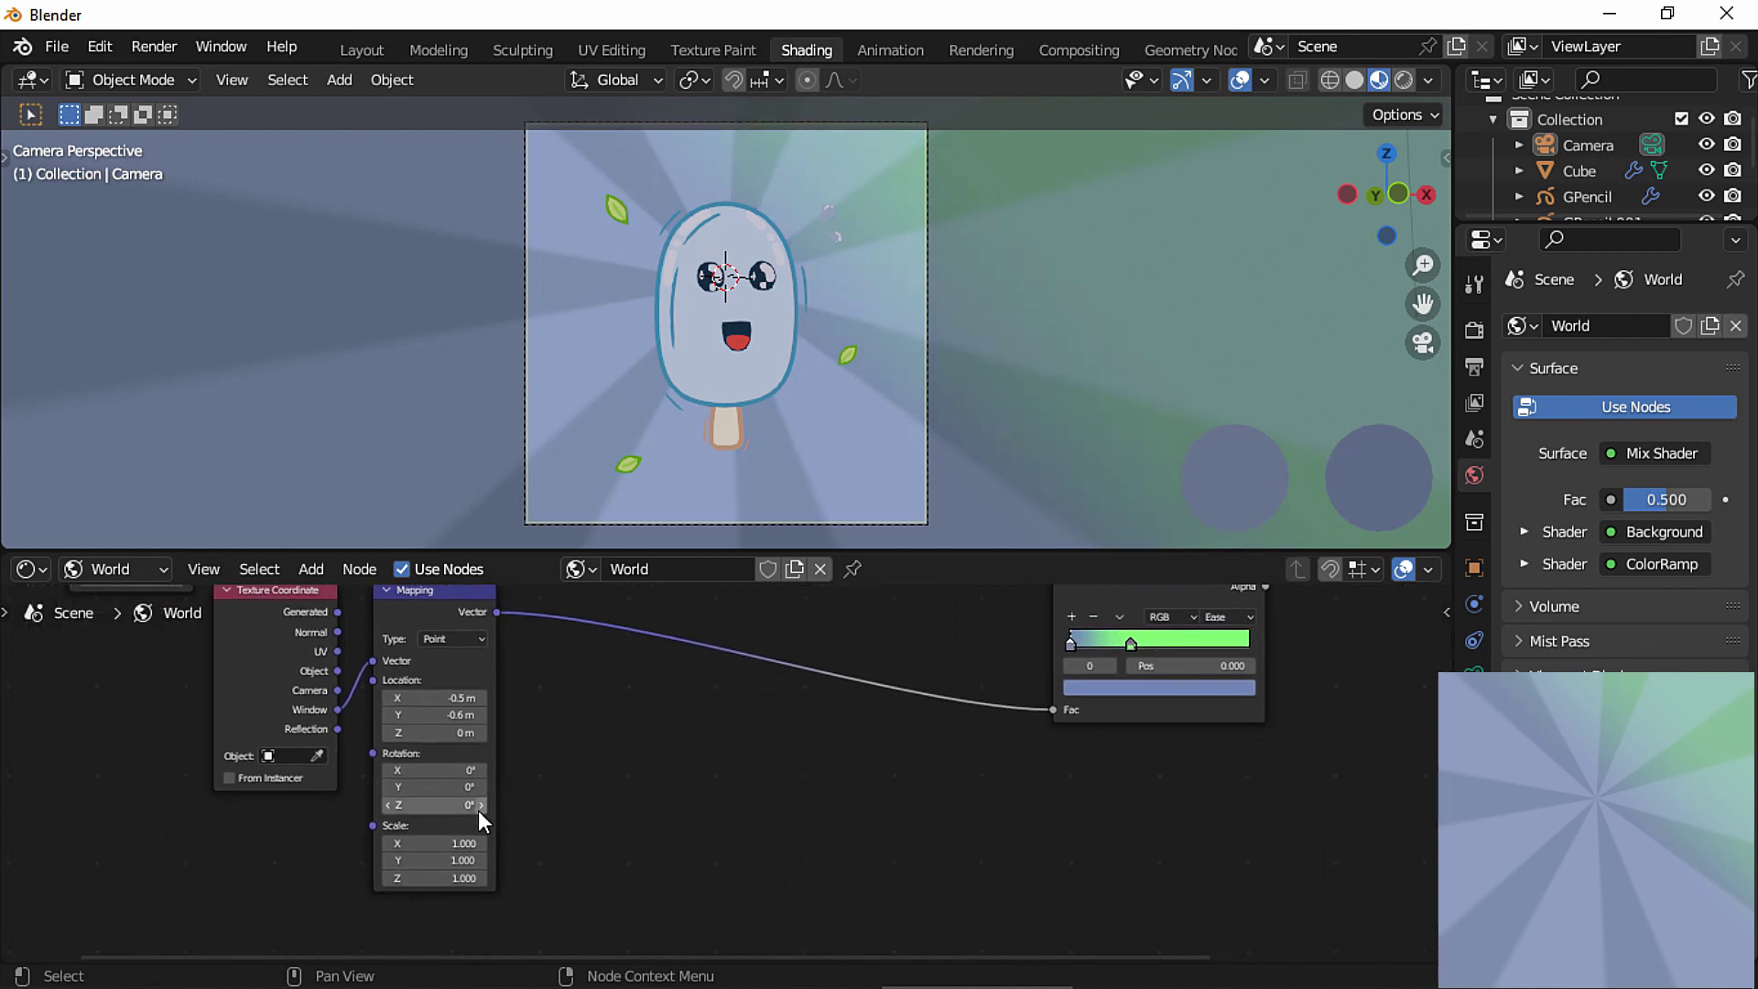
click(456, 840)
text(2)
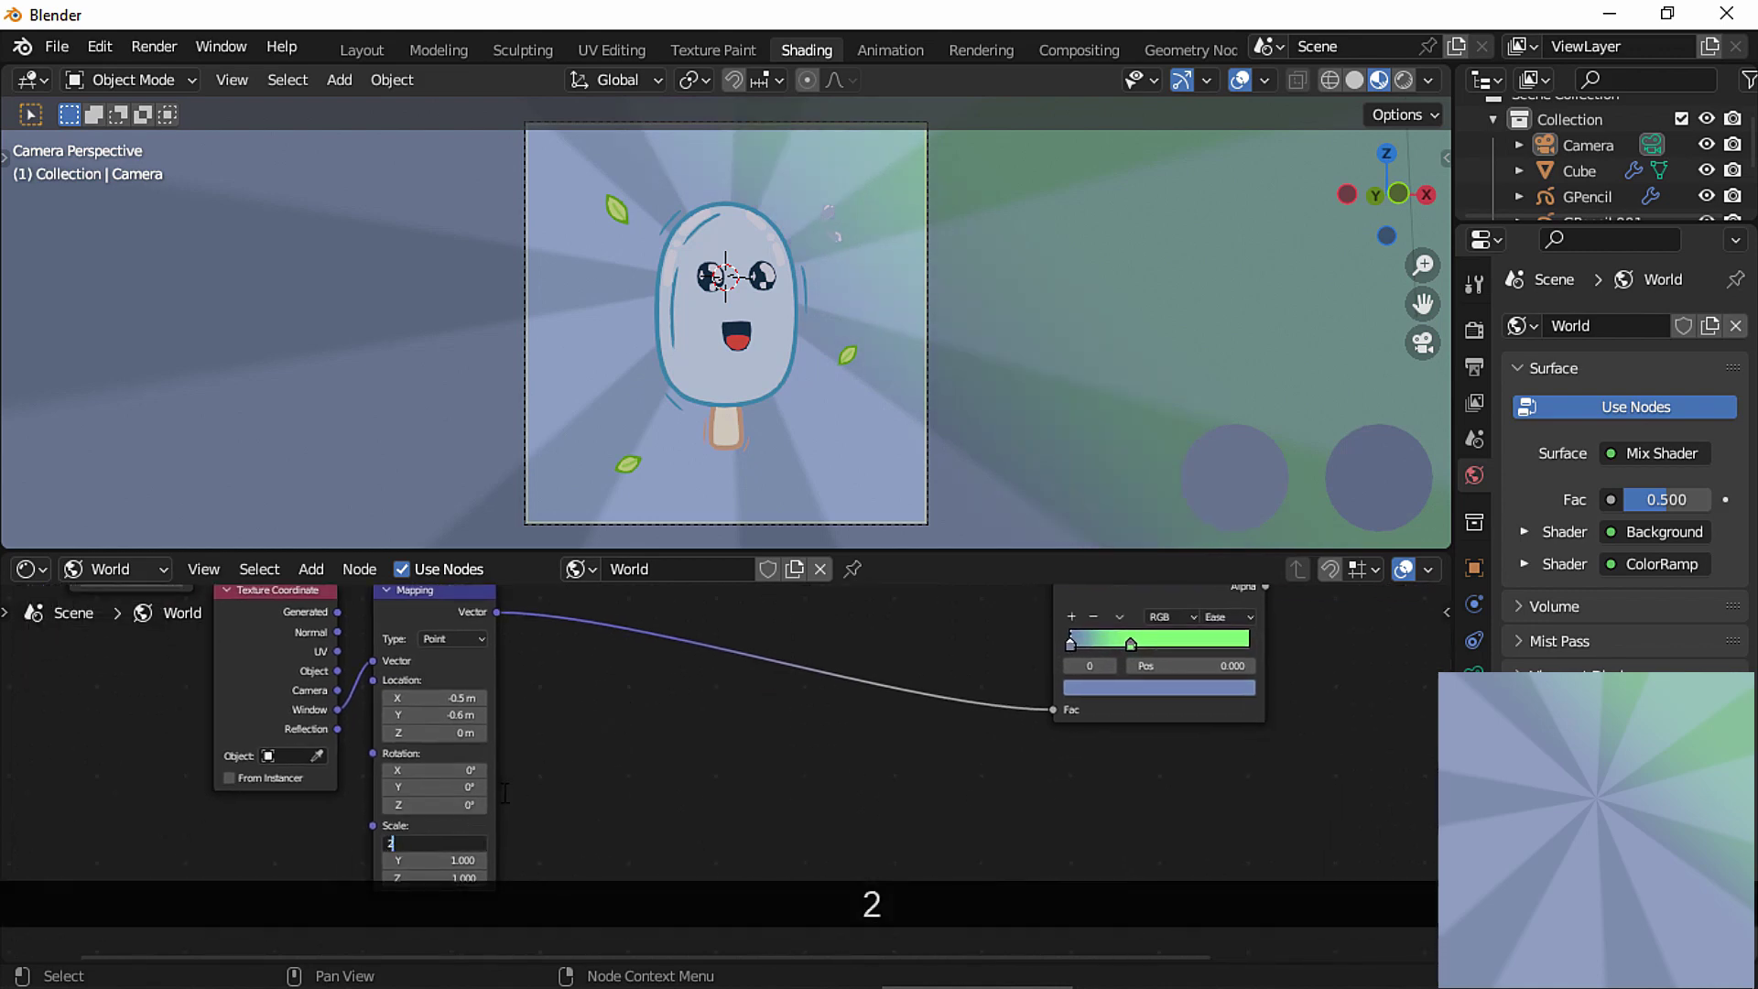
key(Return)
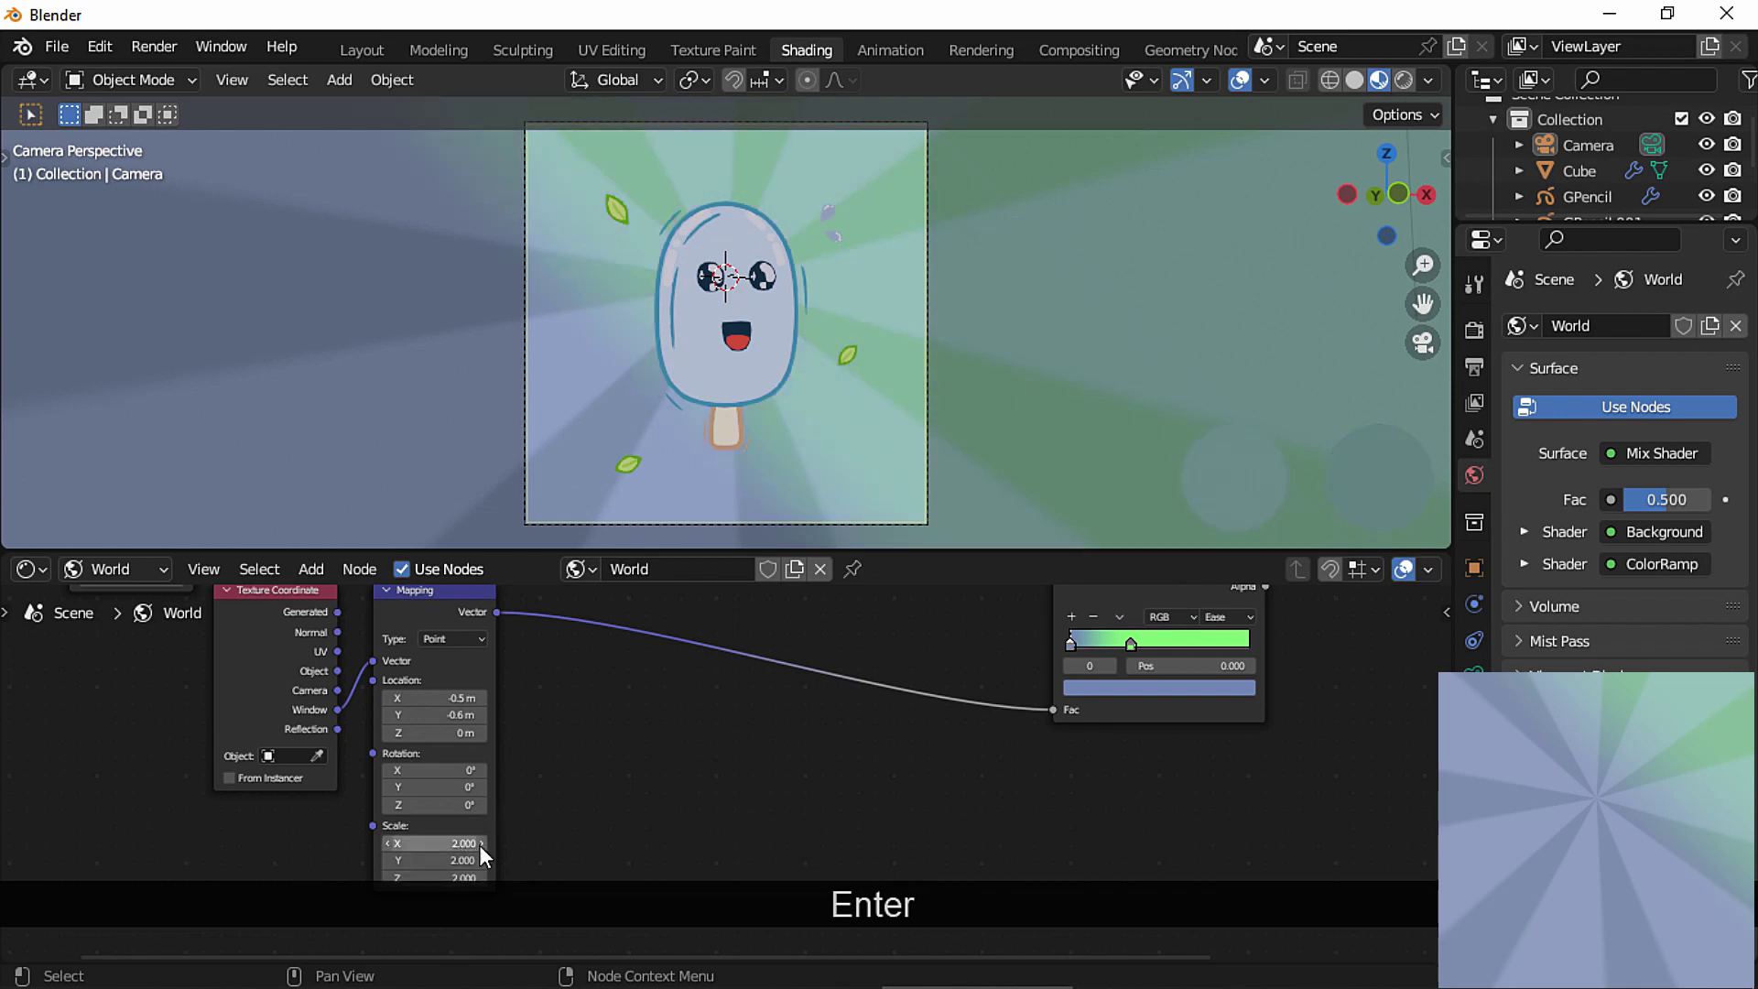
Insert a Voronoi Texture between the lower Mapping and ColorRamp nodes, with its Color output feeding the ramp's Fac.
middle_drag(674, 740, 588, 808)
key(shift+a)
text(v)
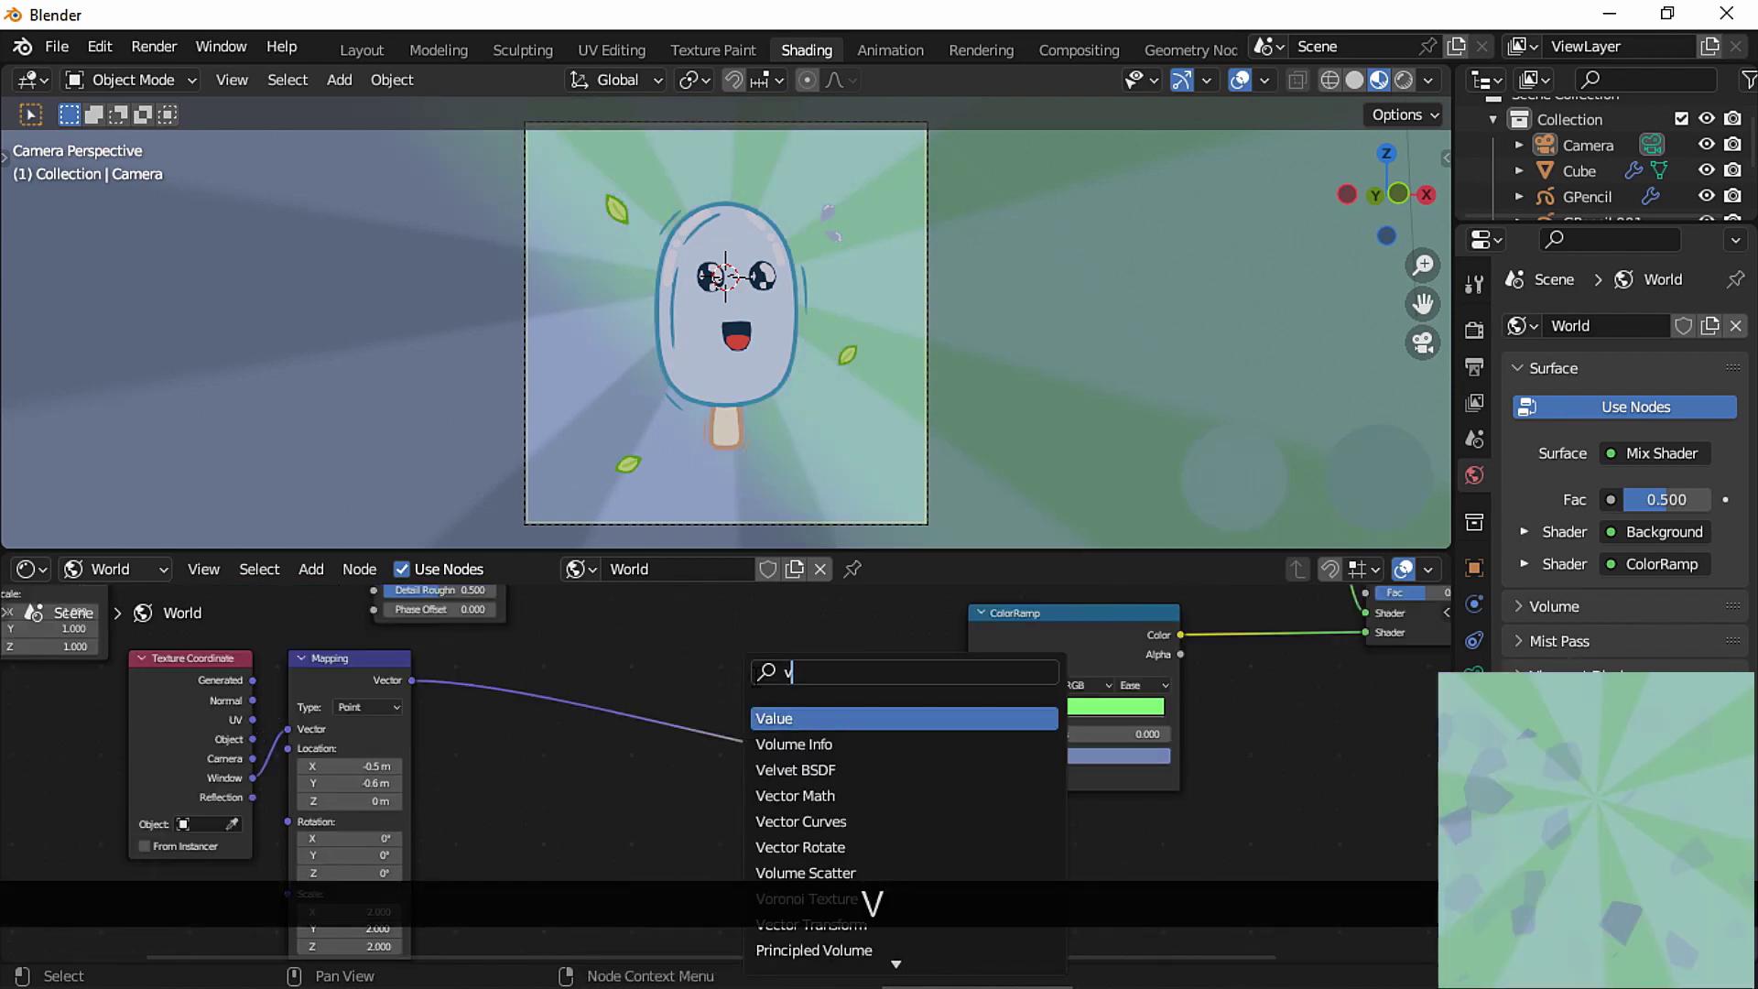
text(or)
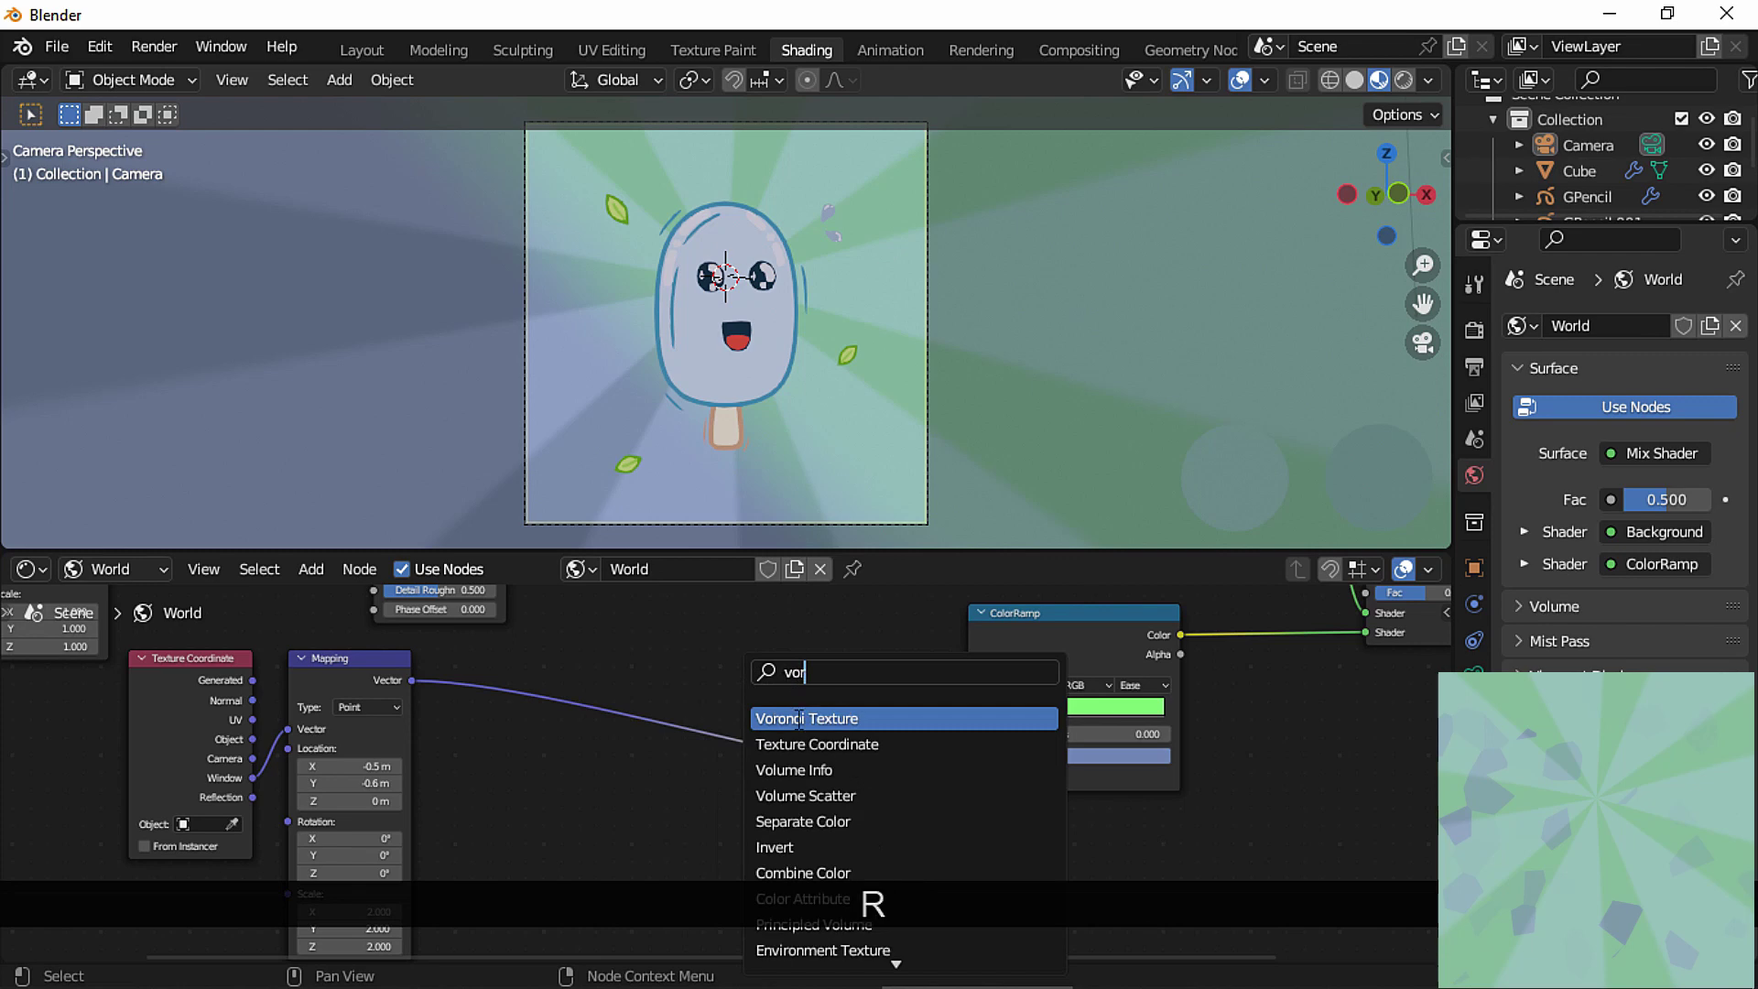
click(796, 718)
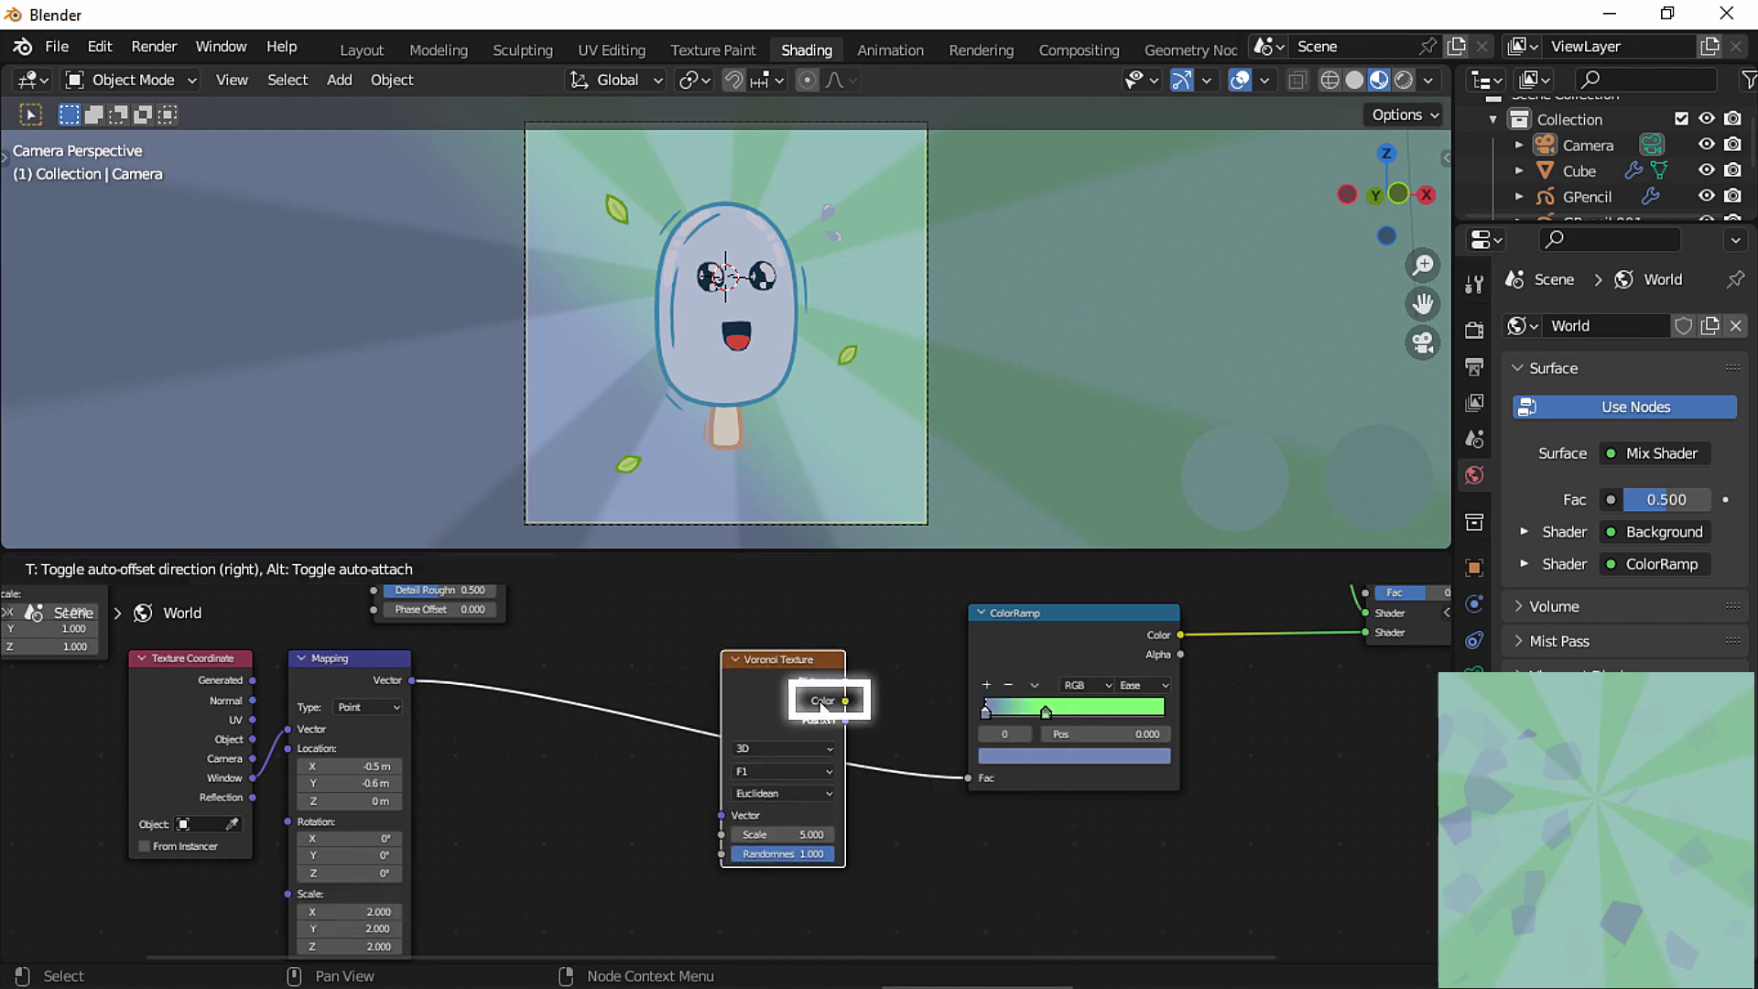
click(793, 706)
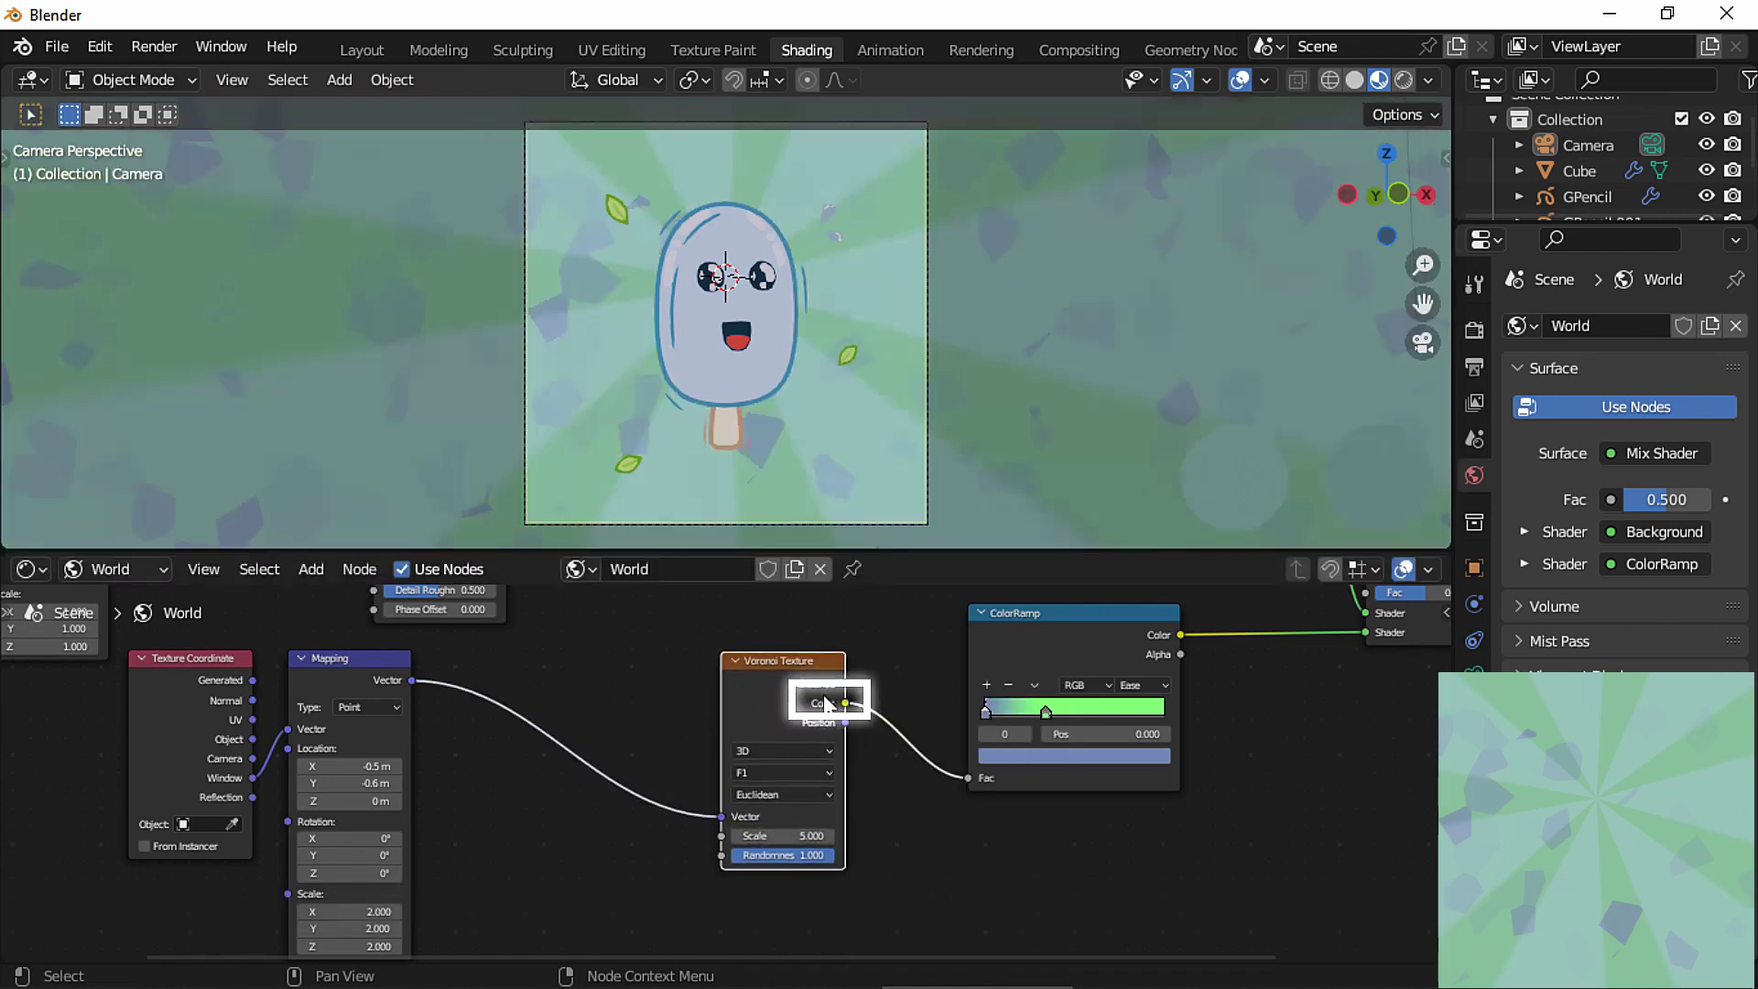
Set the Voronoi Texture's Scale to 17 and Randomness to 0, and move the green ColorRamp stop to 0.405.
ctrl+middle_drag(849, 836, 786, 792)
mouse_move(759, 833)
mouse_down()
mouse_move(849, 820)
mouse_move(753, 828)
mouse_move(792, 826)
mouse_up()
middle_drag(890, 766, 873, 781)
drag(789, 856, 616, 836)
mouse_move(1111, 676)
mouse_down()
mouse_move(1280, 662)
mouse_move(1132, 683)
mouse_up()
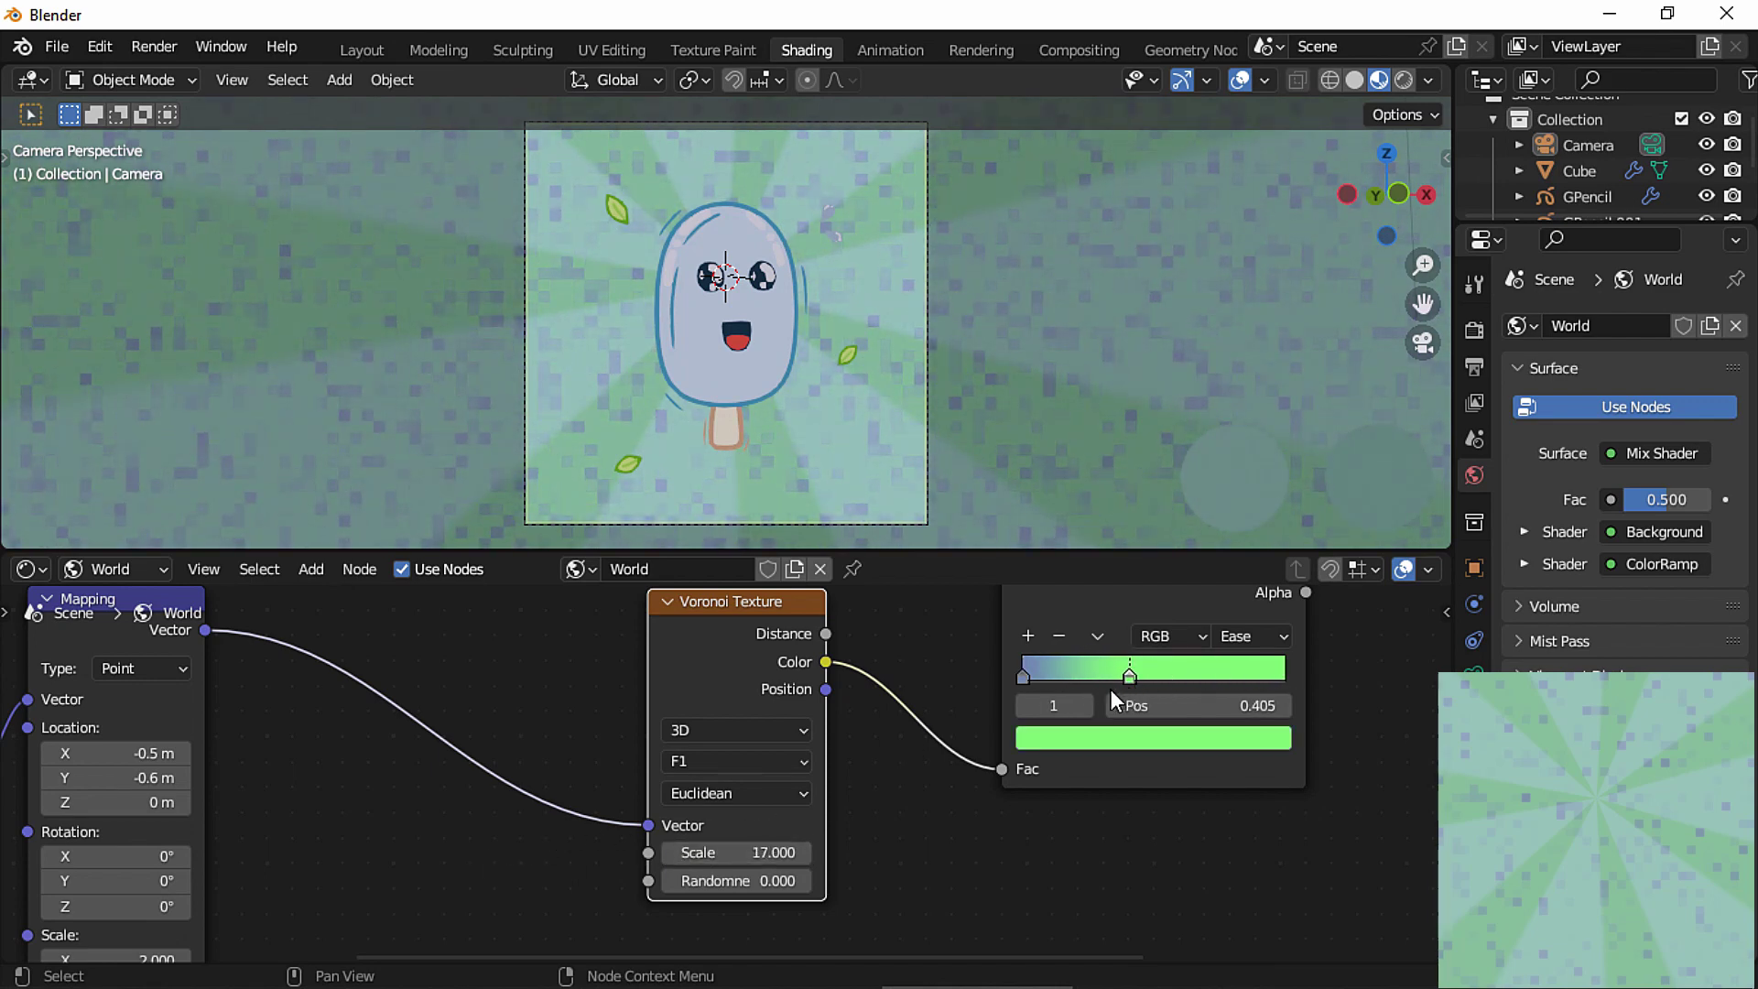
Reset the lower Mapping node to its default values.
middle_drag(425, 836, 453, 736)
click(229, 826)
key(BackSpace)
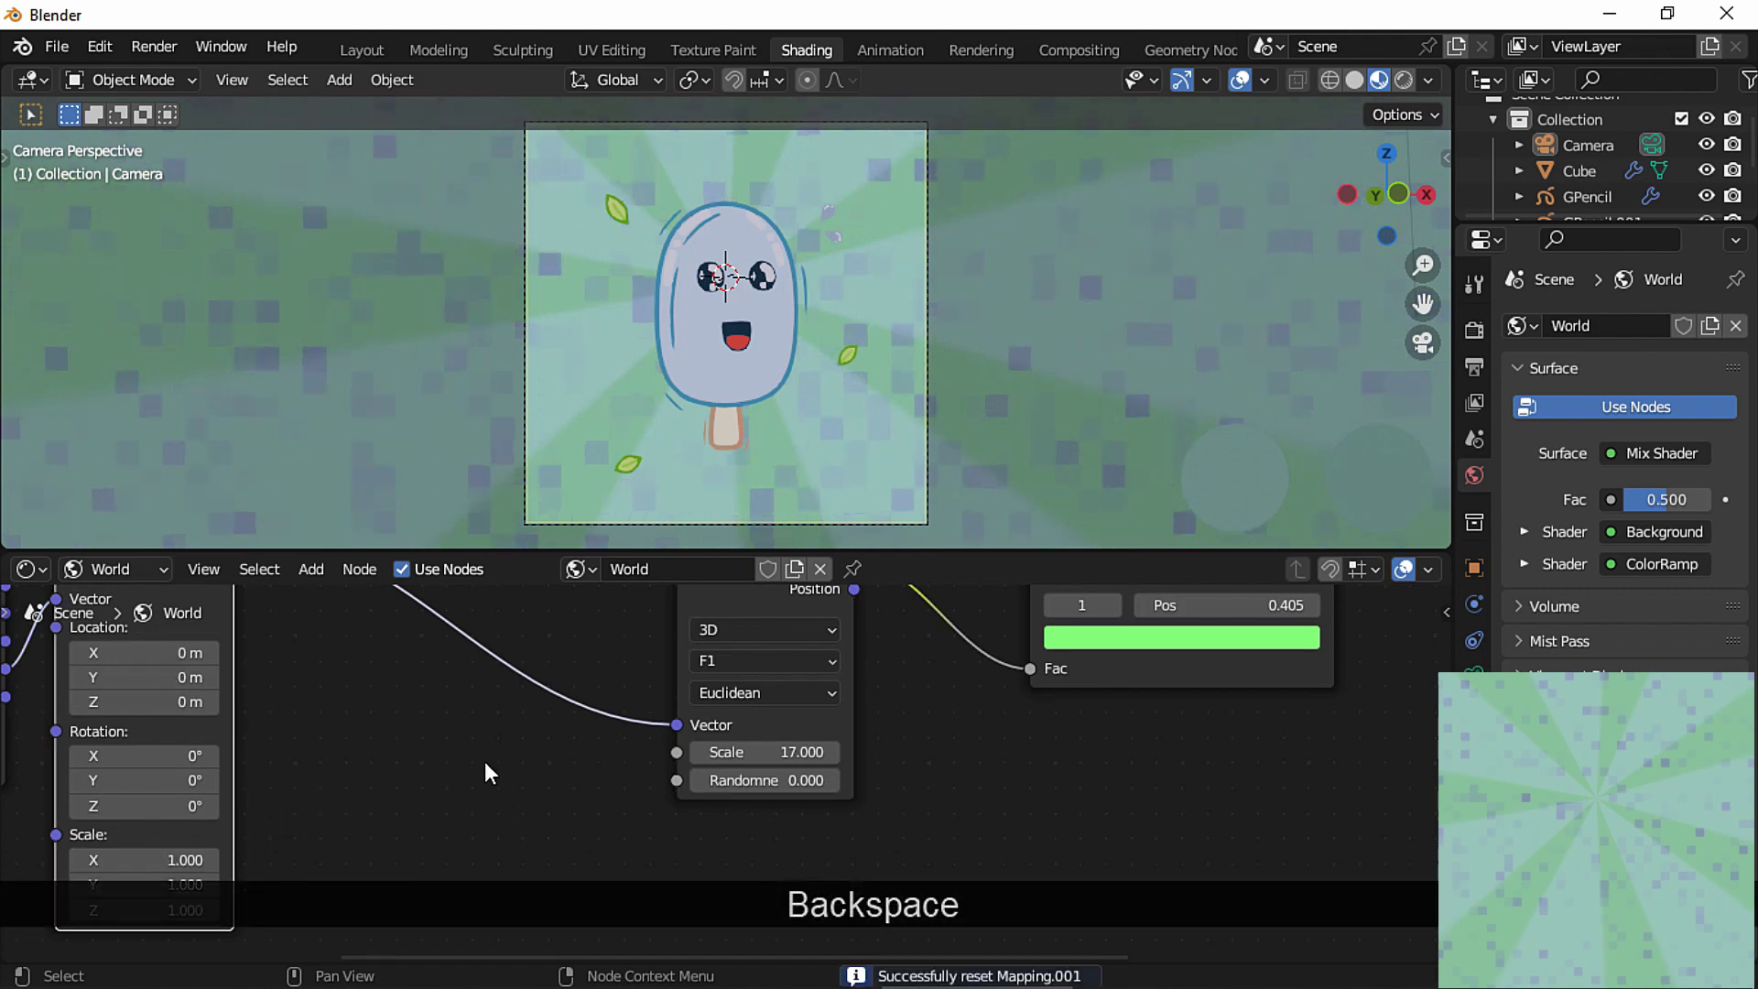
Feed the ColorRamp's Fac from the Voronoi Texture's Distance output and set the texture's Scale to 25.7.
middle_drag(969, 742, 948, 793)
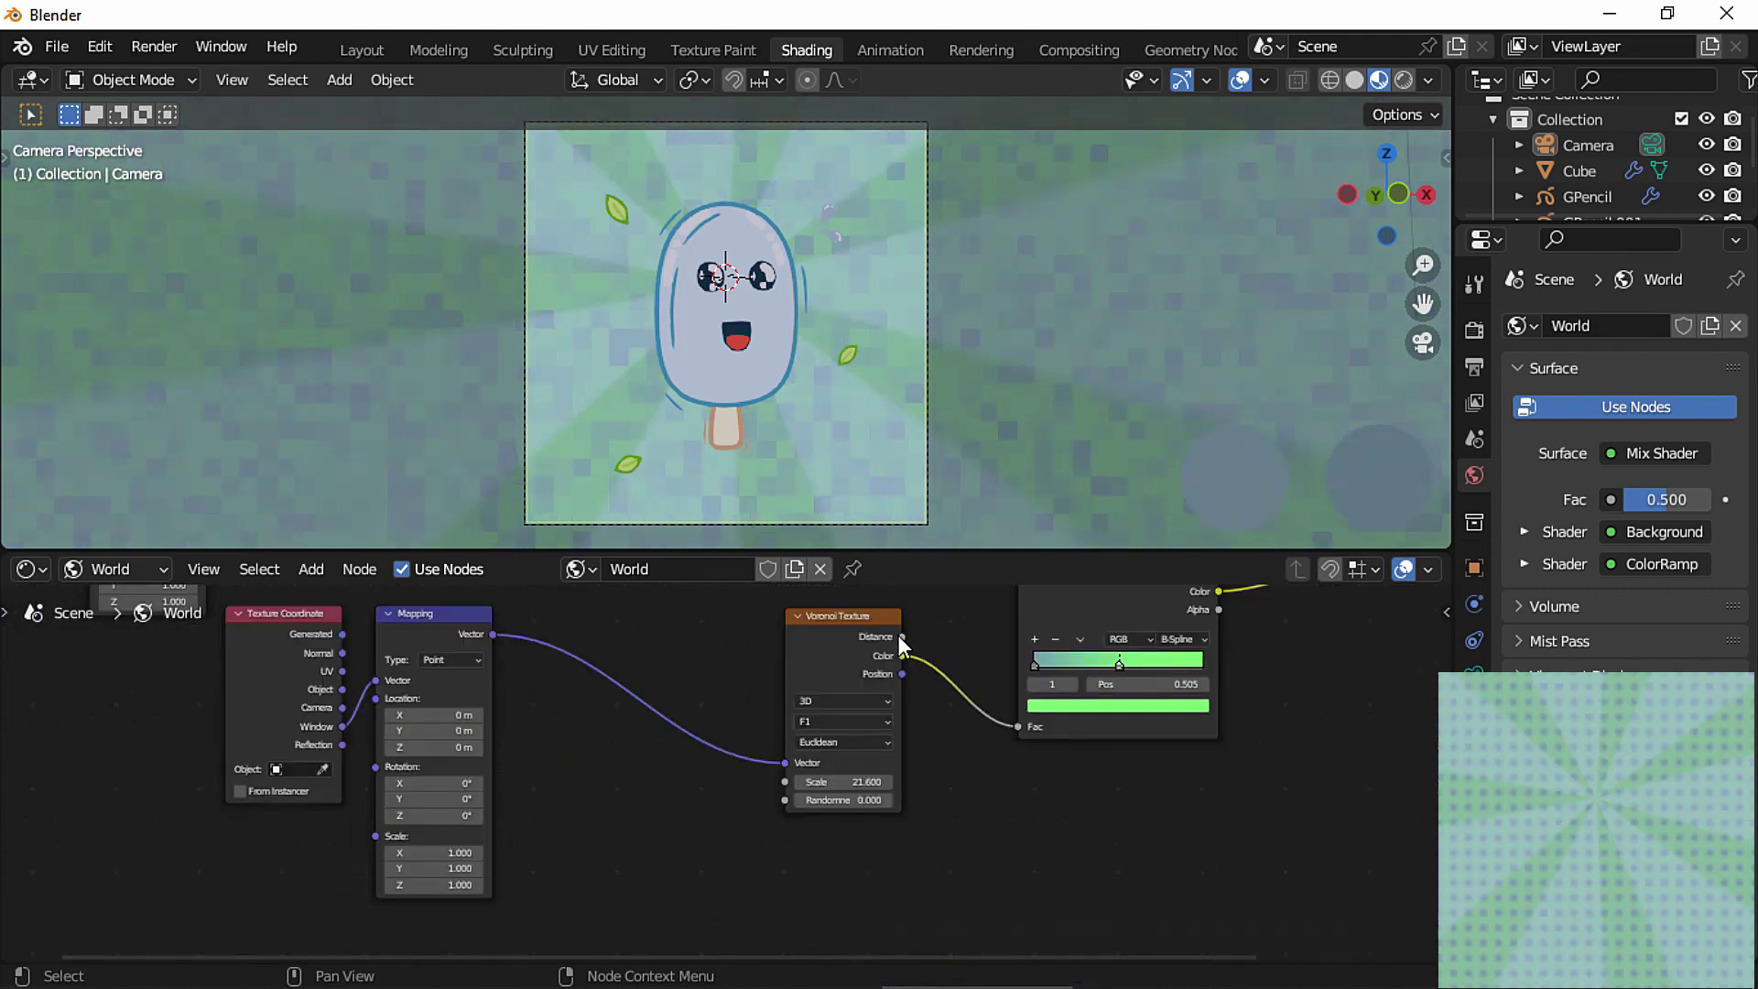
drag(901, 636, 1029, 769)
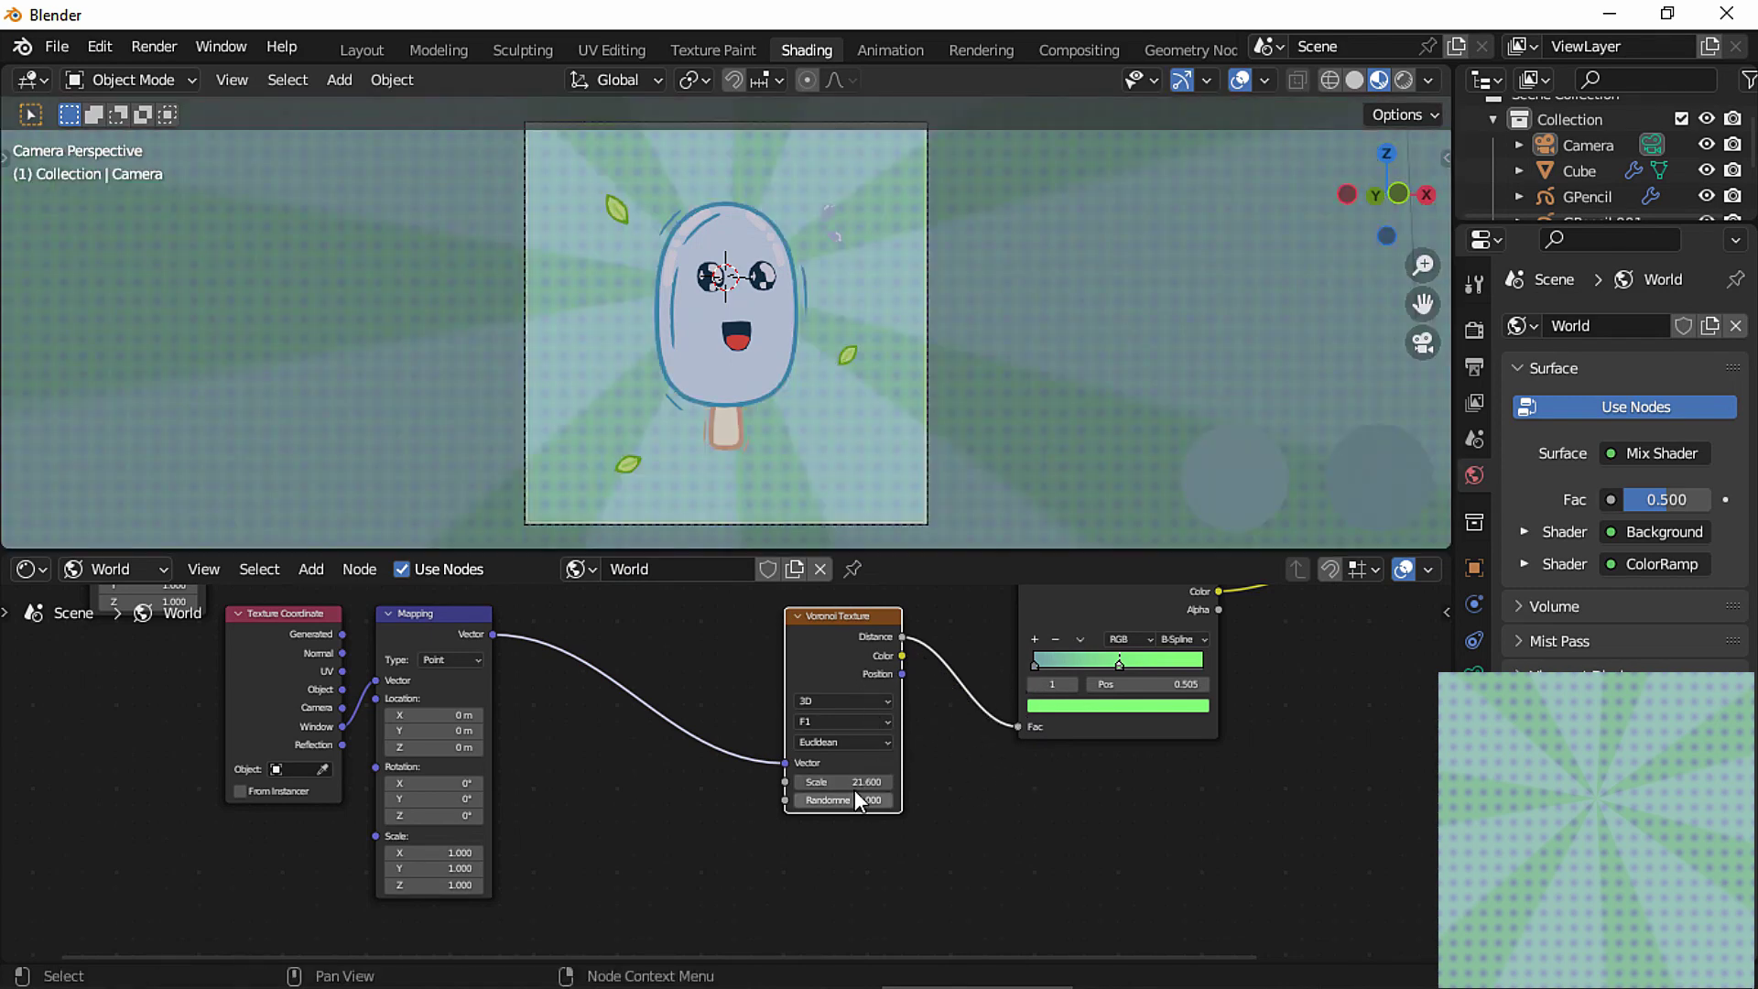
drag(850, 783, 902, 779)
Recolor the lower ColorRamp's green stop pinkish purple, about hue 0.761 and saturation 0.736, and move the blue stop to 0.250.
middle_drag(1159, 769, 906, 768)
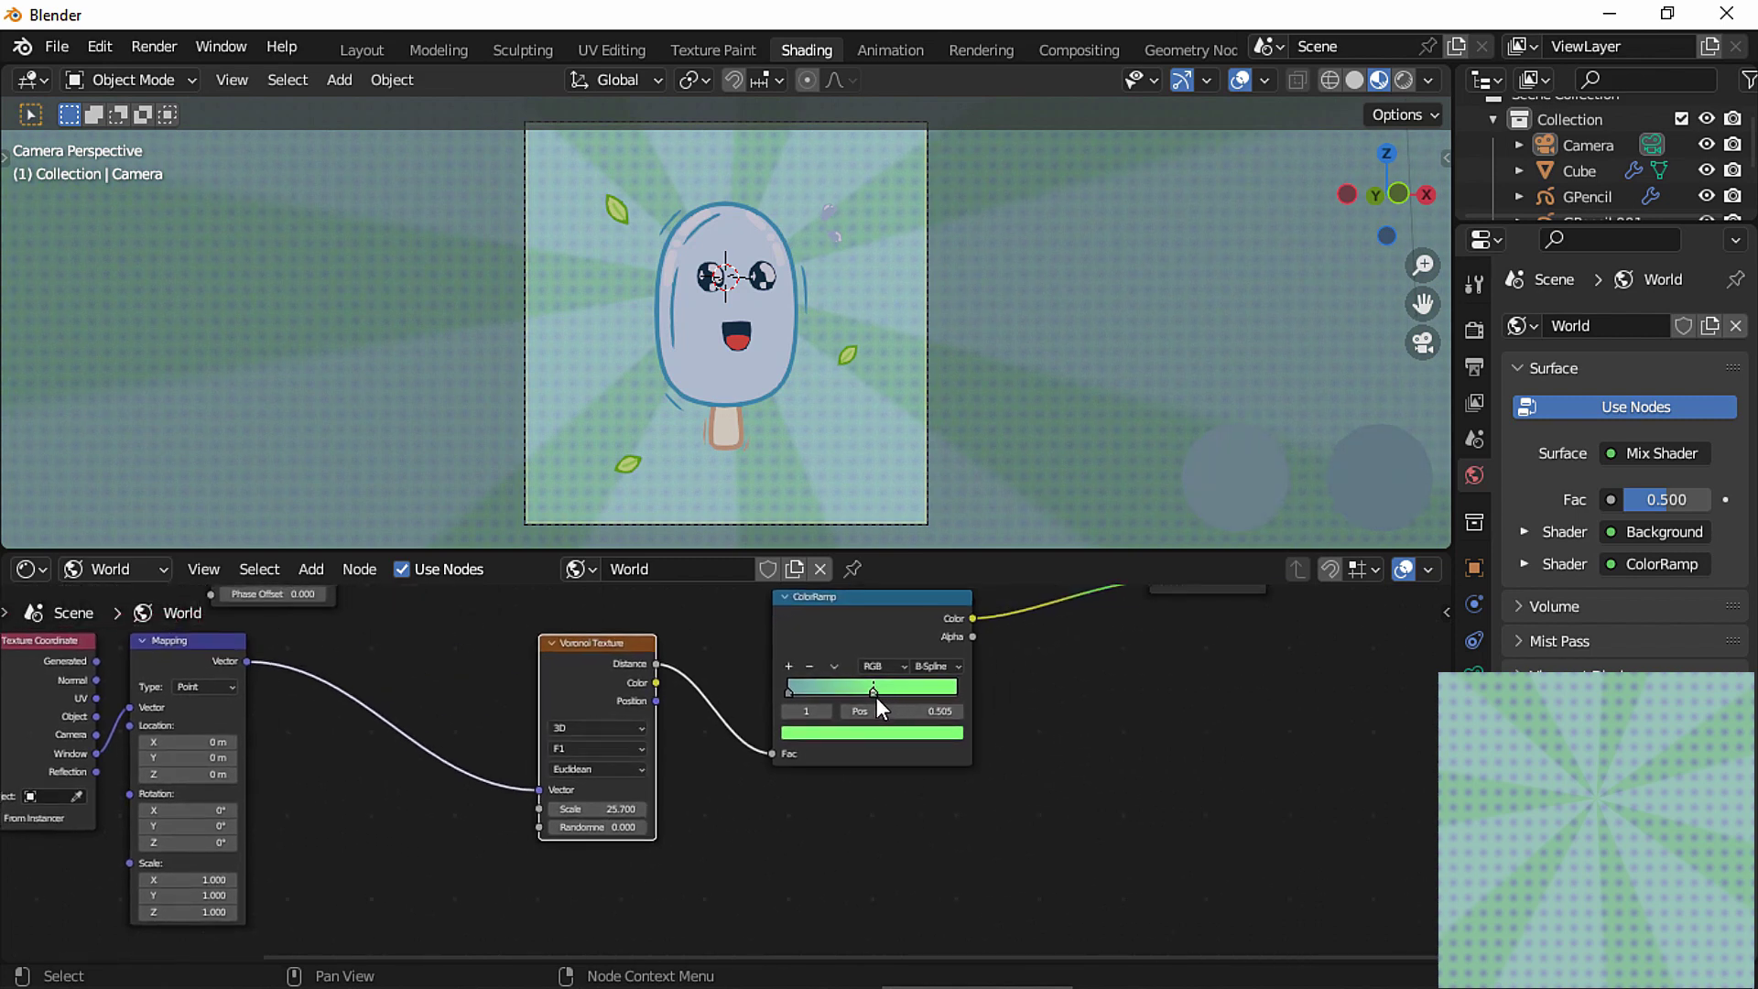
drag(800, 694, 969, 678)
click(864, 733)
click(878, 558)
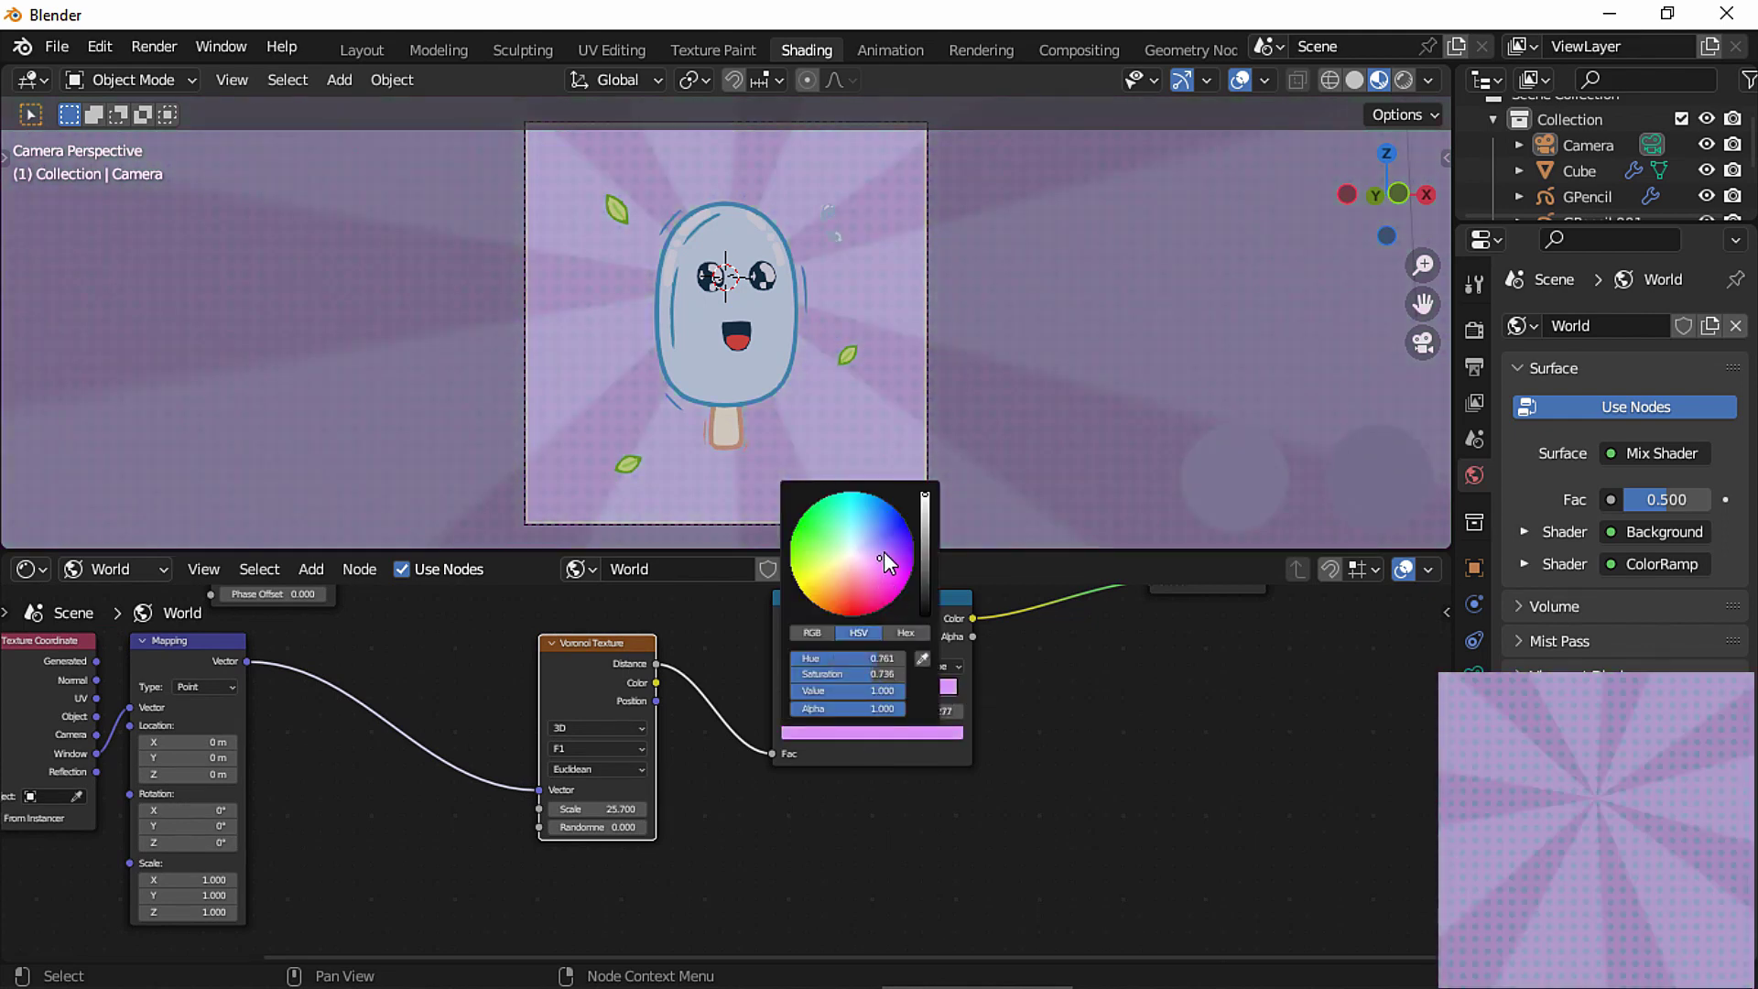
middle_drag(1068, 690, 998, 751)
click(714, 748)
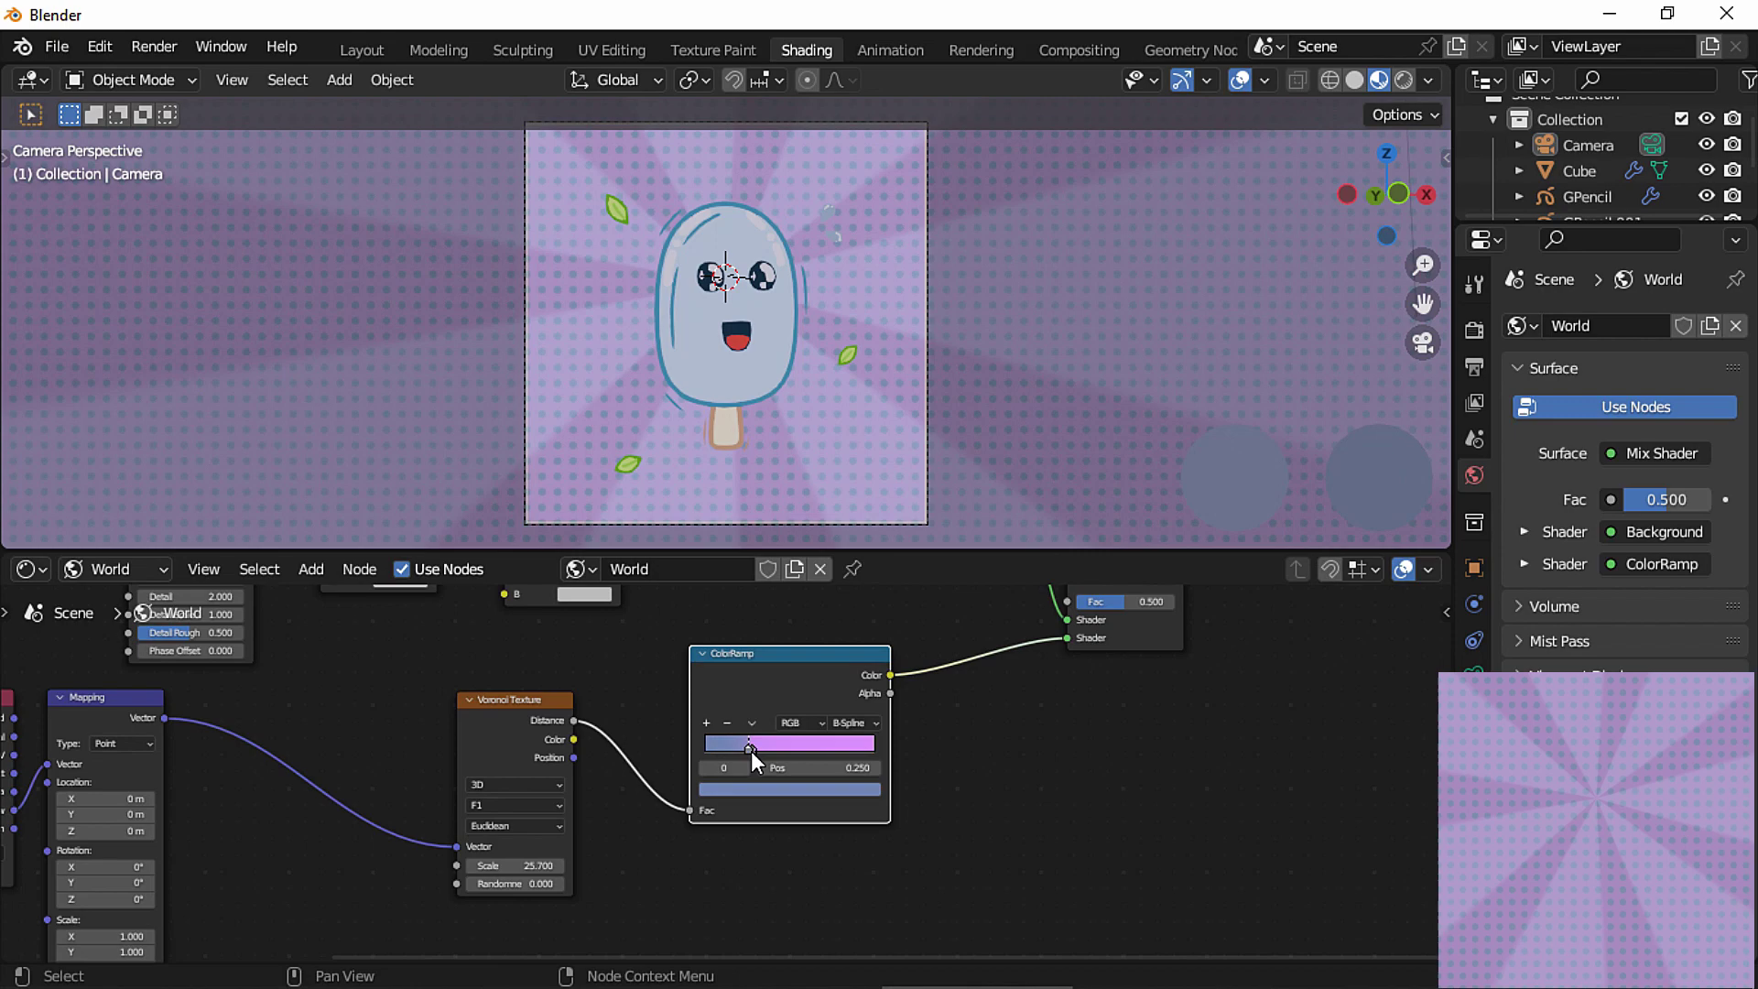
Move the Voronoi Texture closer to the Mapping node and insert a Mix node between it and the ColorRamp.
ctrl+middle_drag(846, 509, 868, 595)
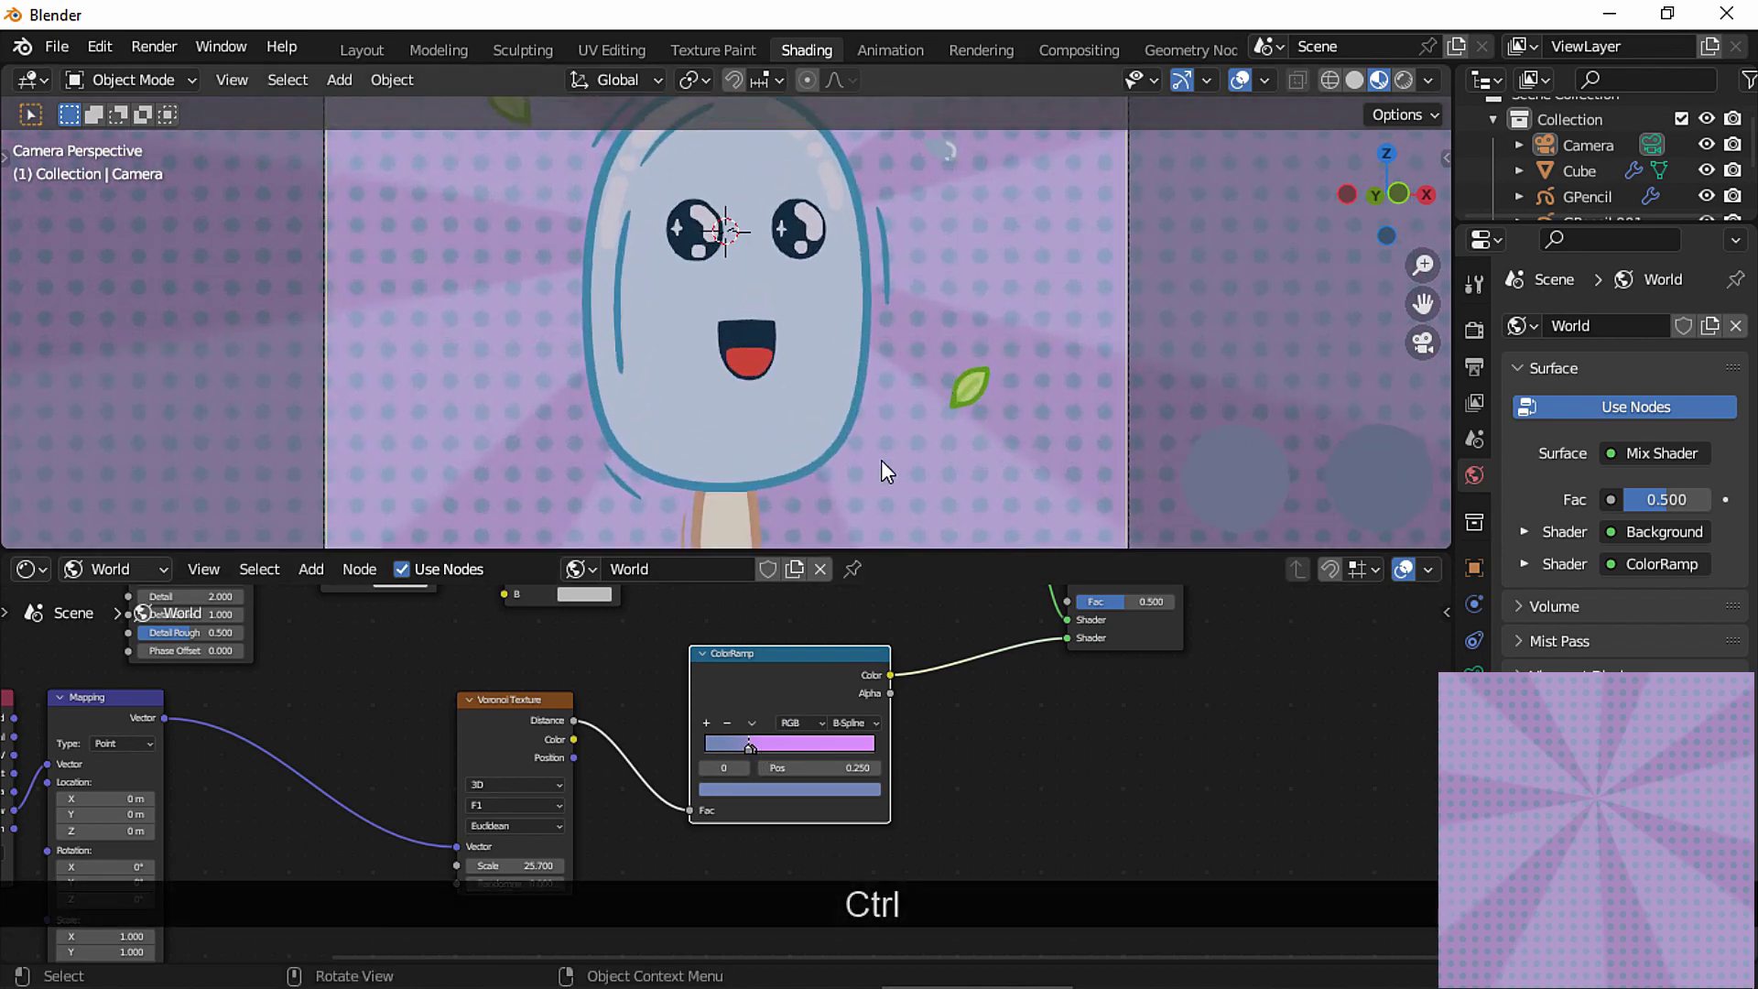
ctrl+middle_drag(851, 751, 828, 805)
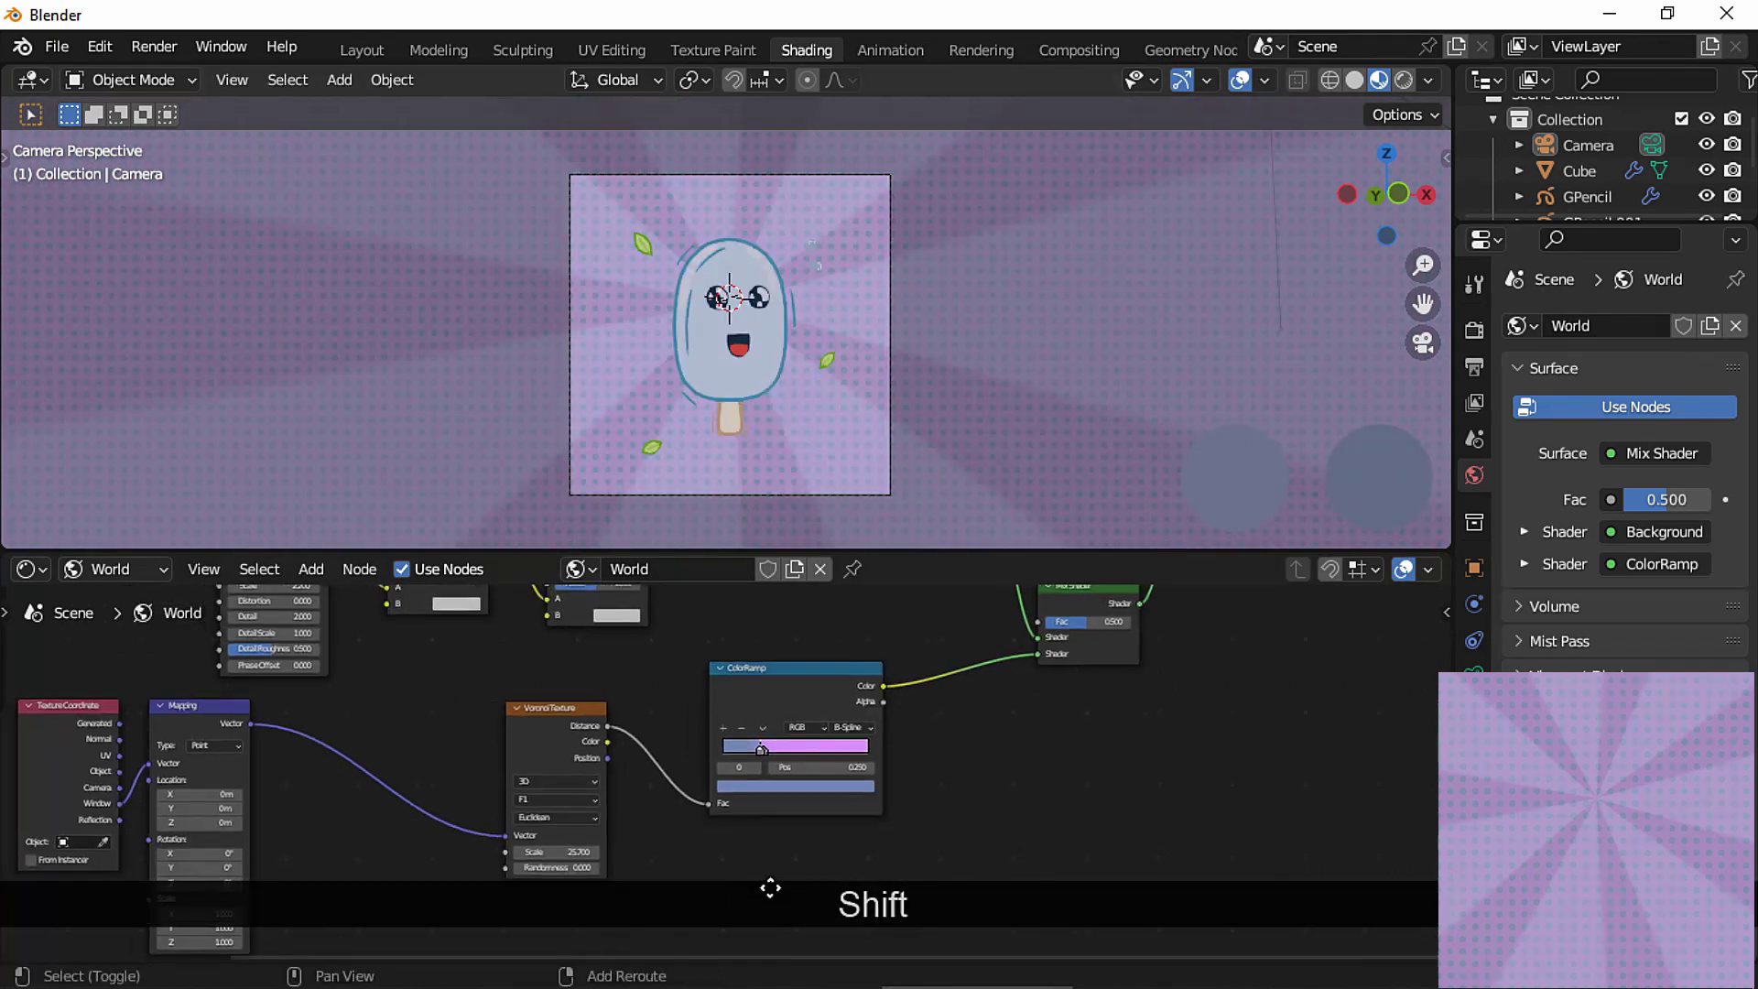
shift+middle_drag(769, 887, 1112, 840)
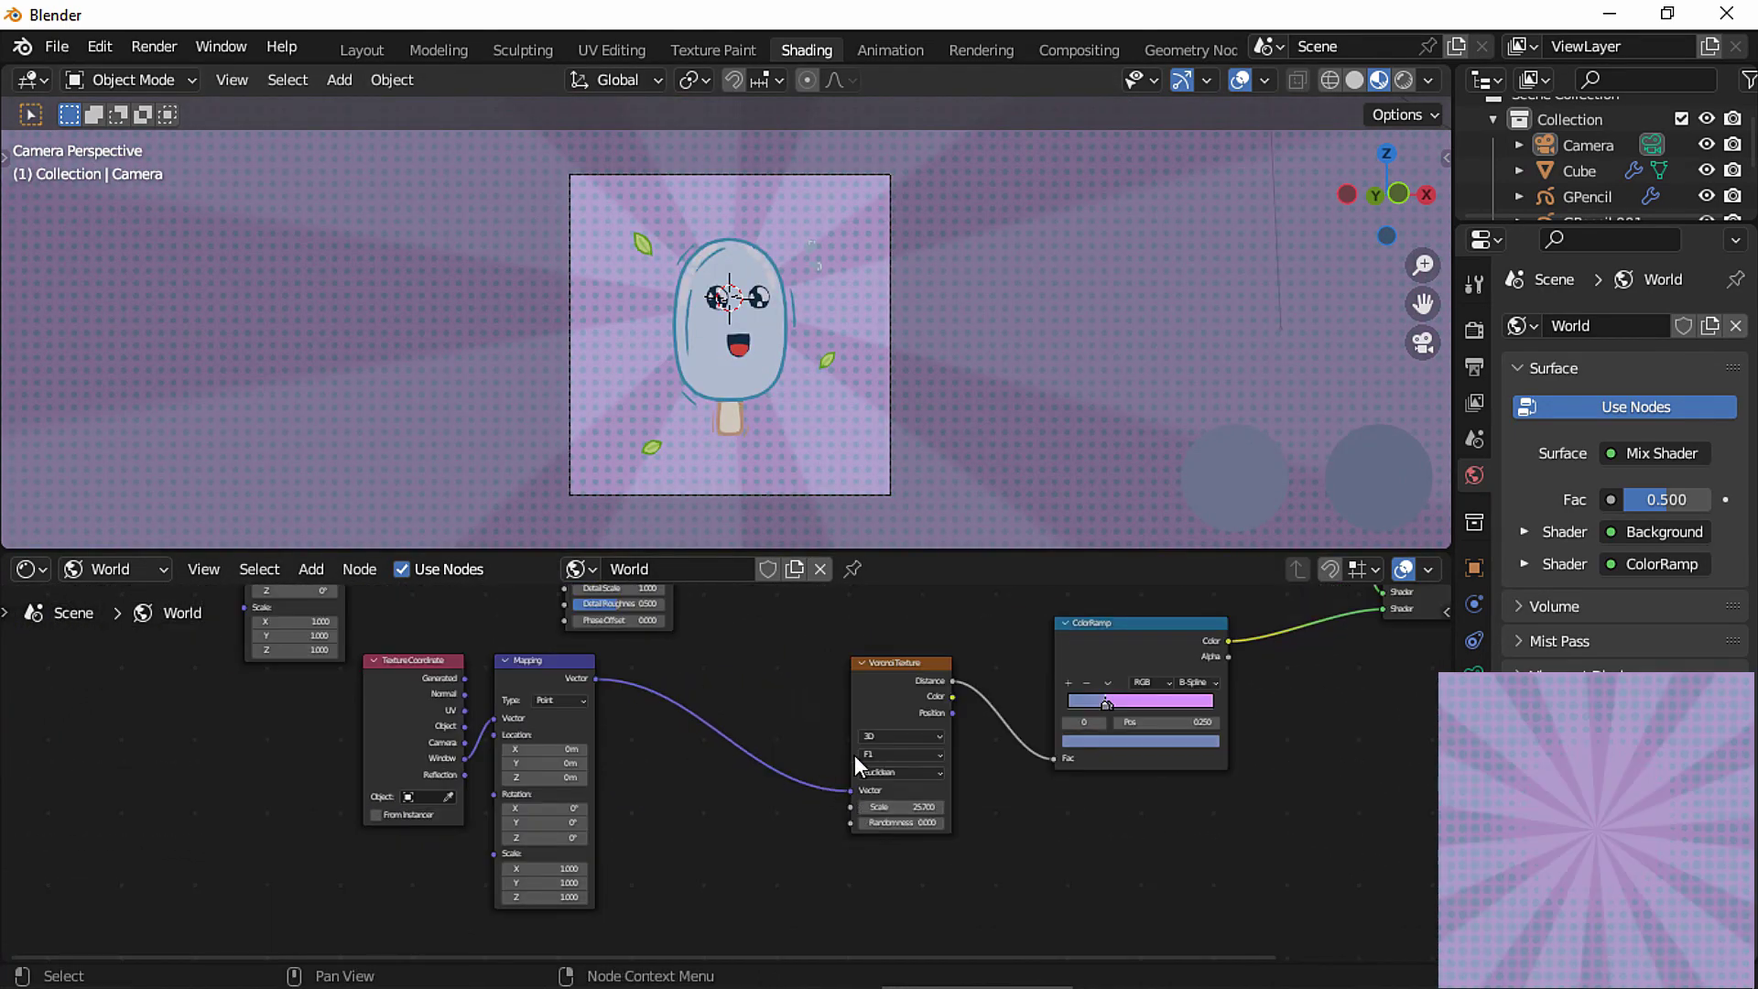
drag(903, 666, 719, 687)
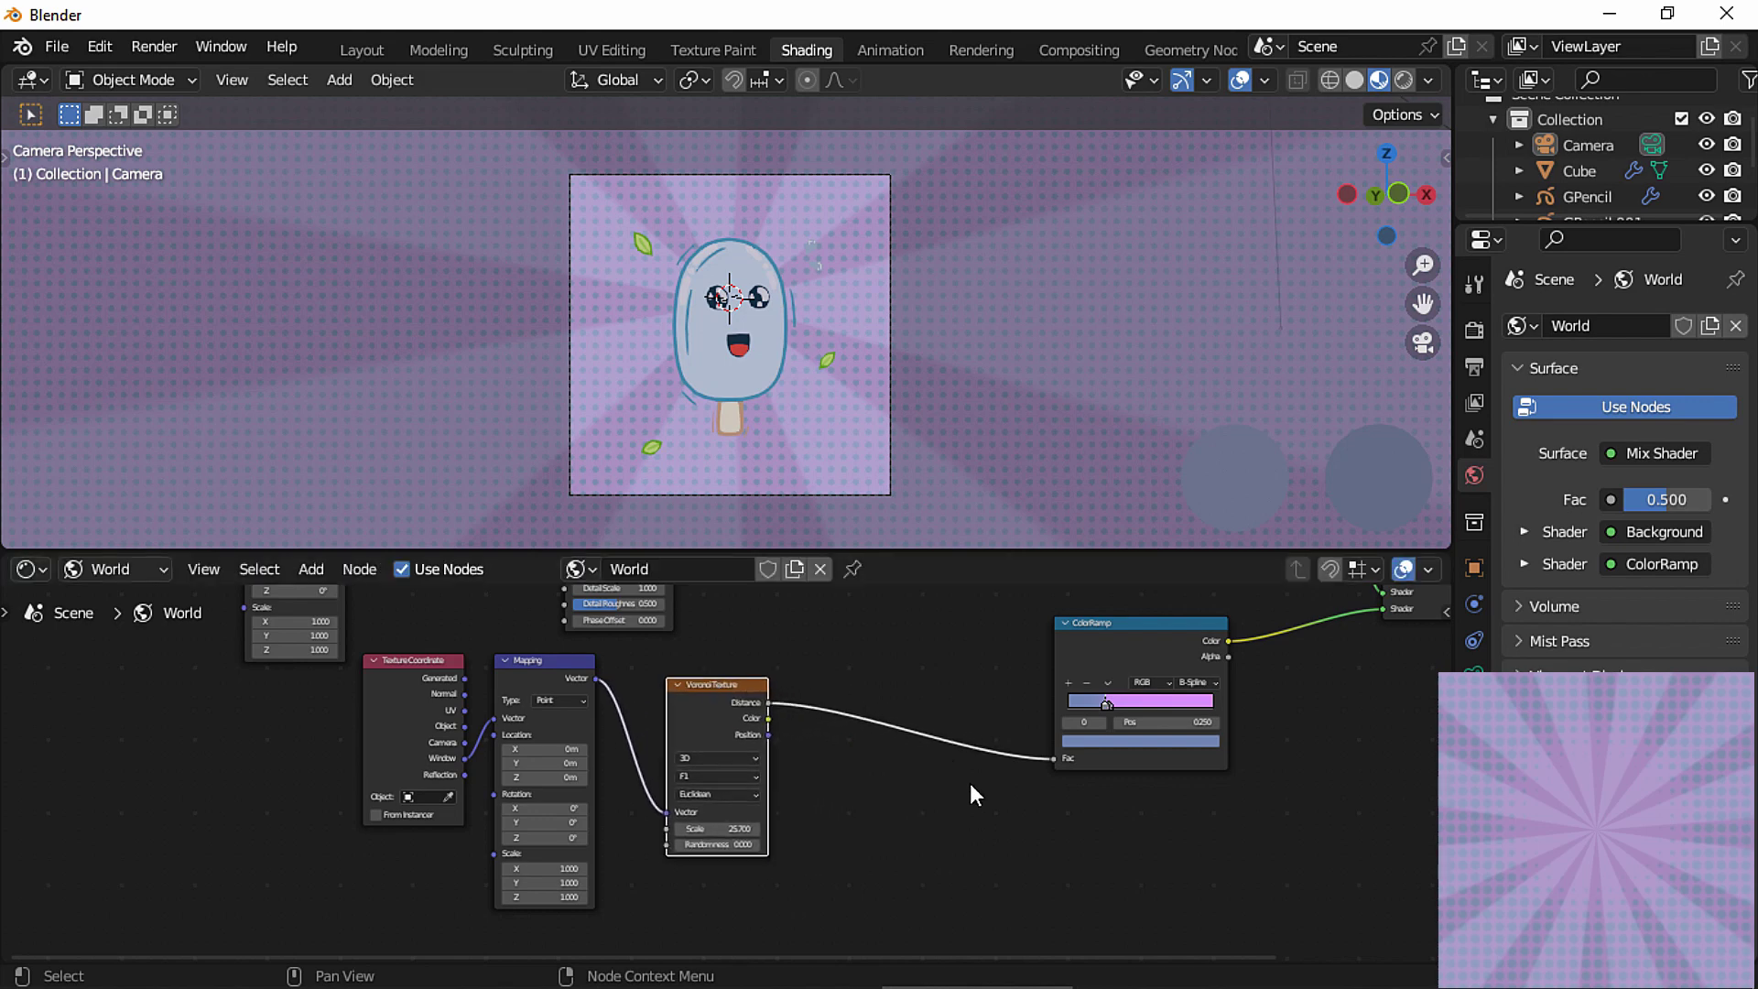
key(shift+a)
text(m)
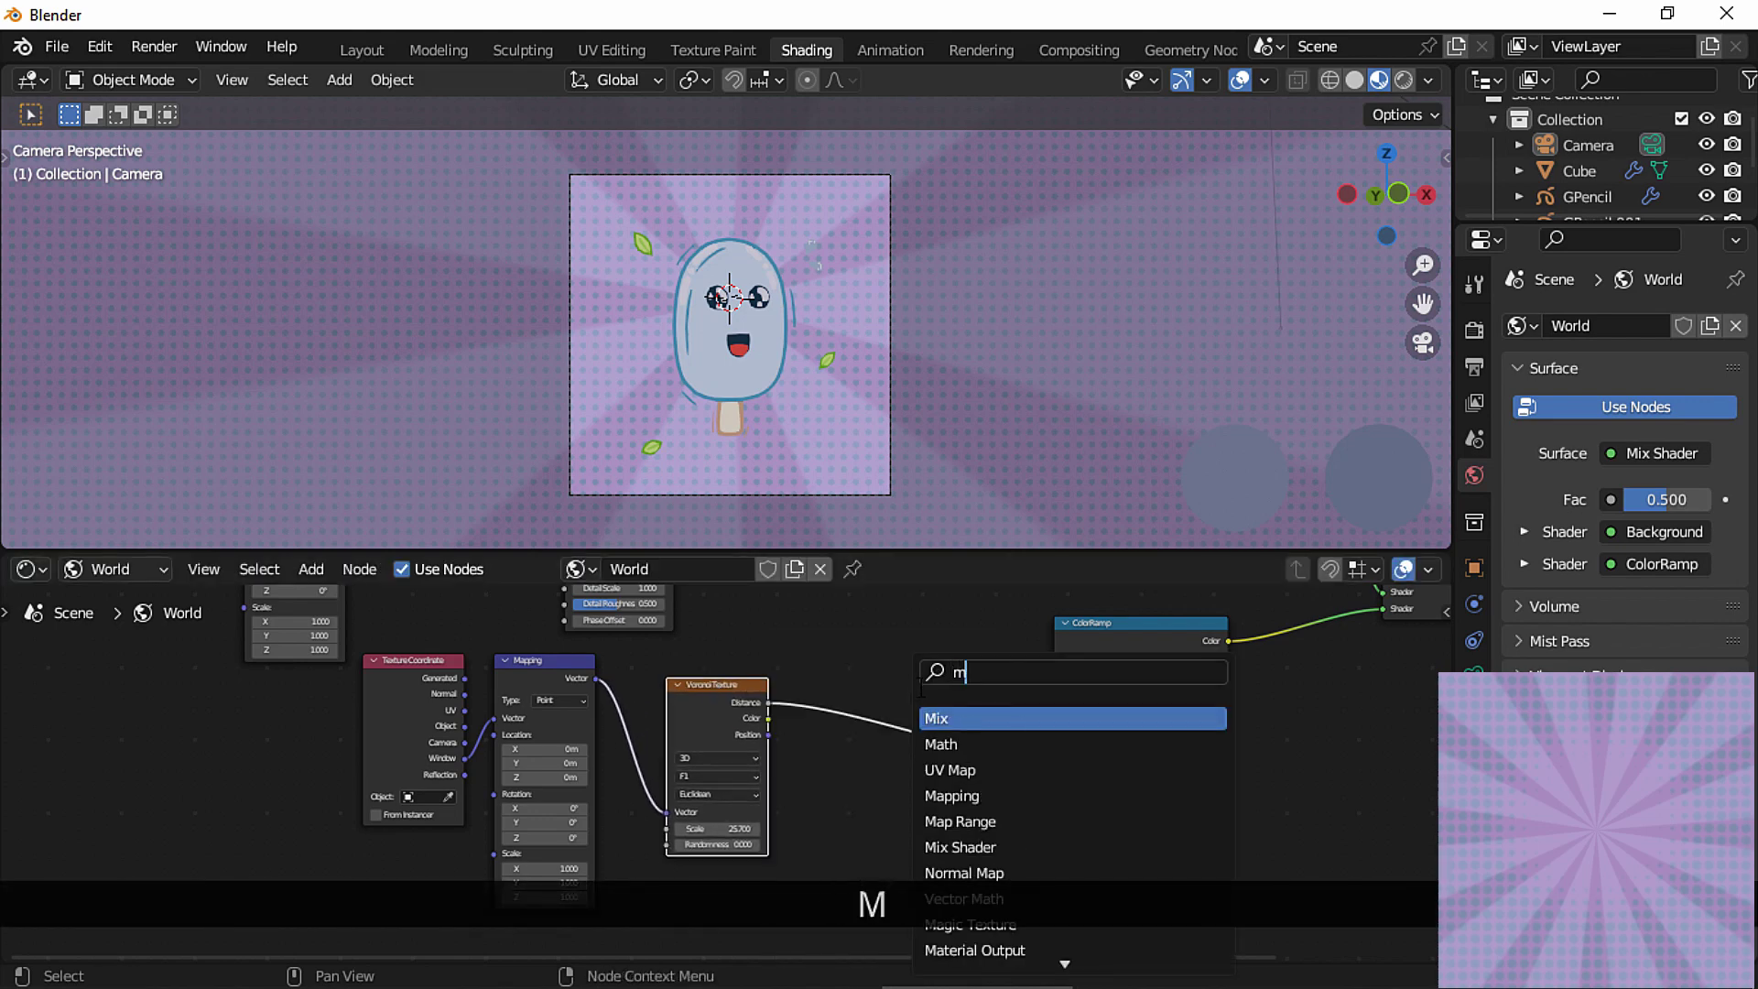
text(ix)
click(957, 717)
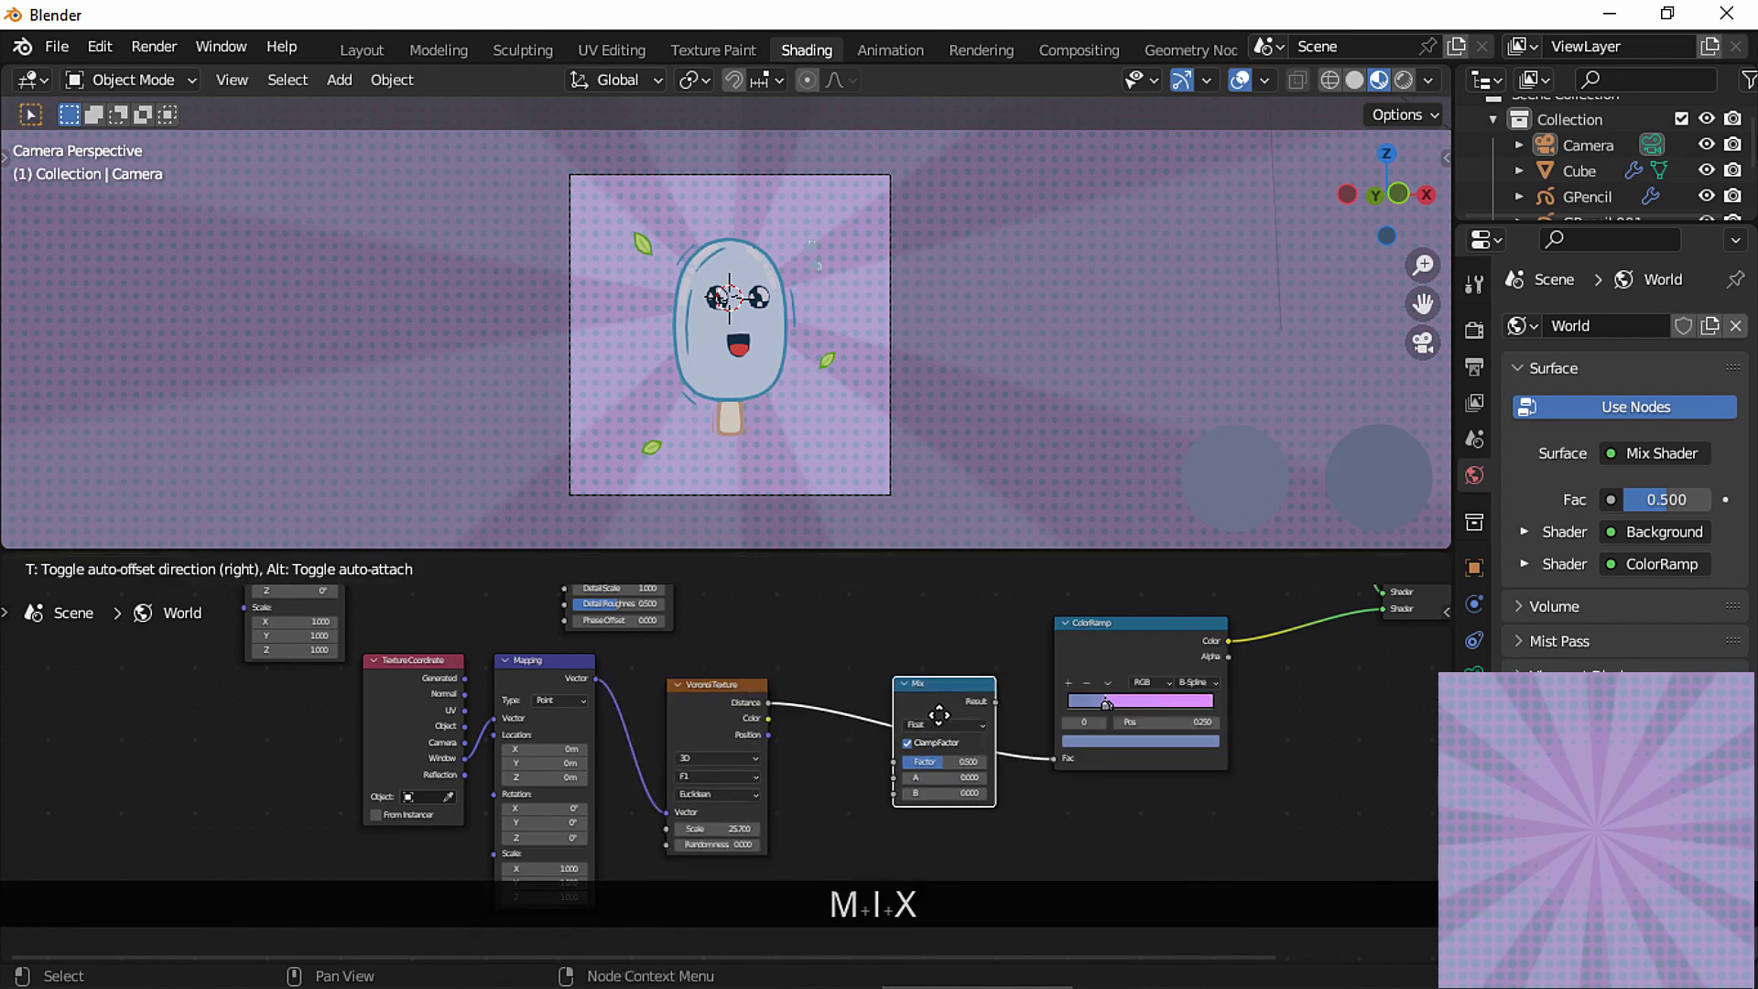
click(952, 706)
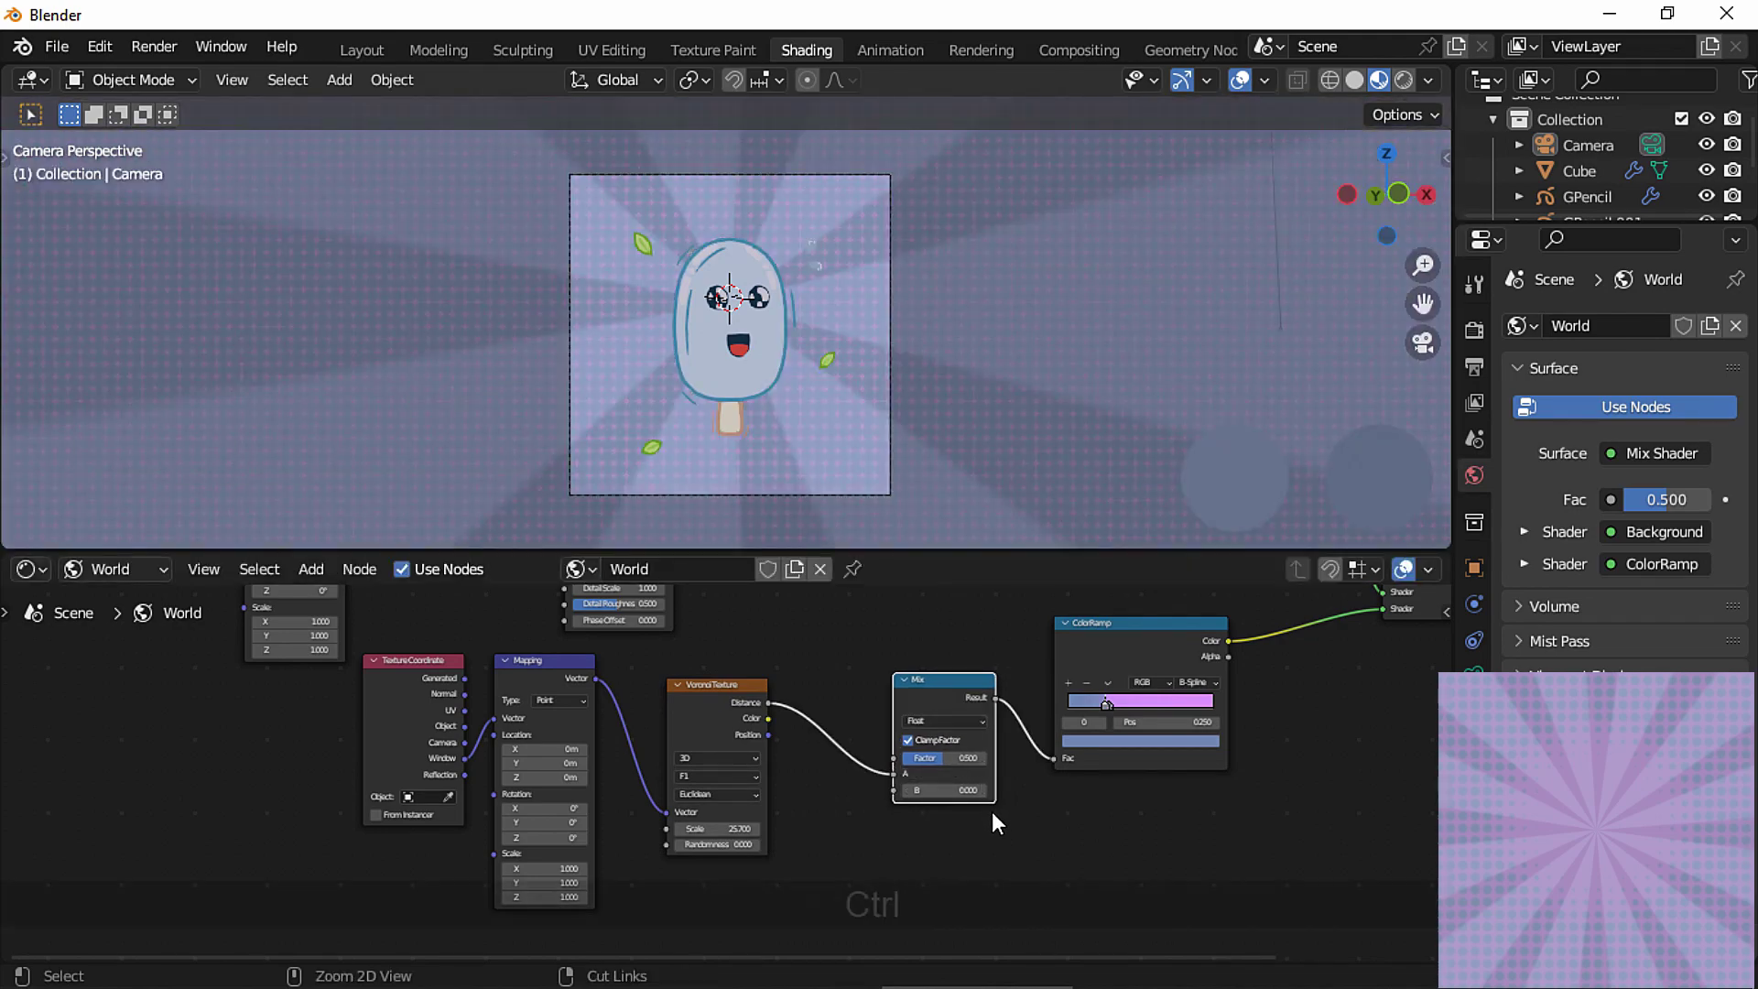
Change the new Mix node's data type from Float to Color.
ctrl+middle_drag(991, 811, 1078, 701)
click(1084, 687)
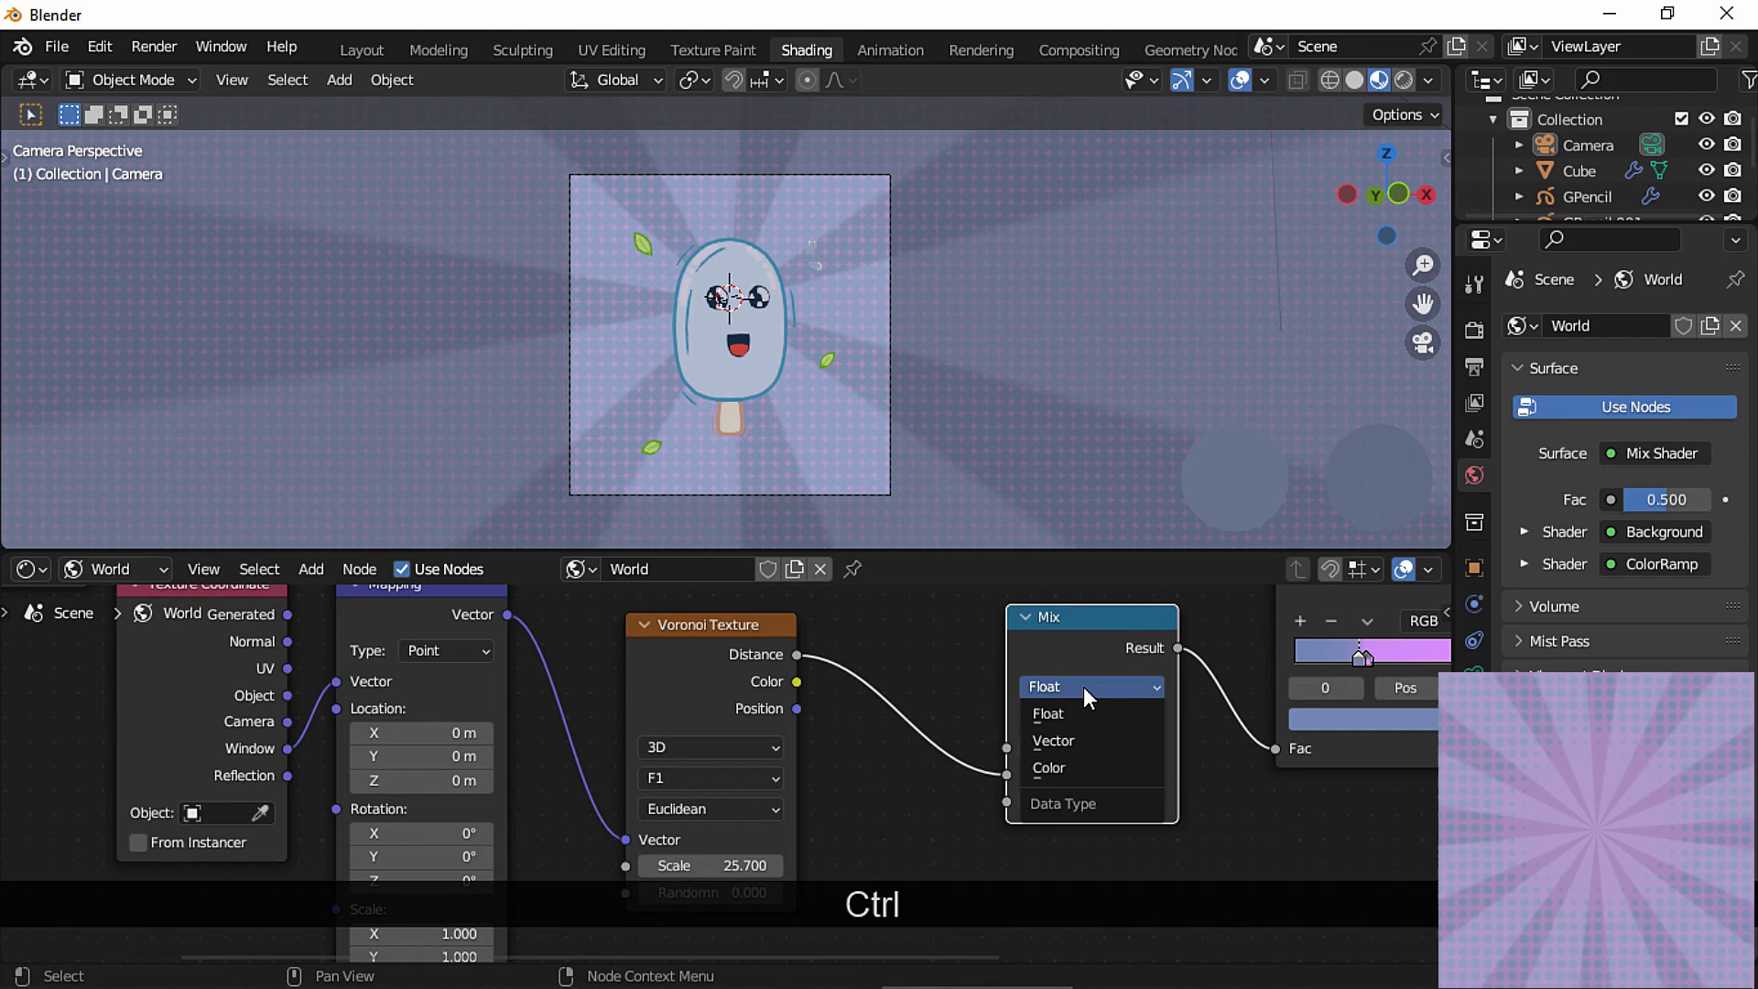
click(1062, 767)
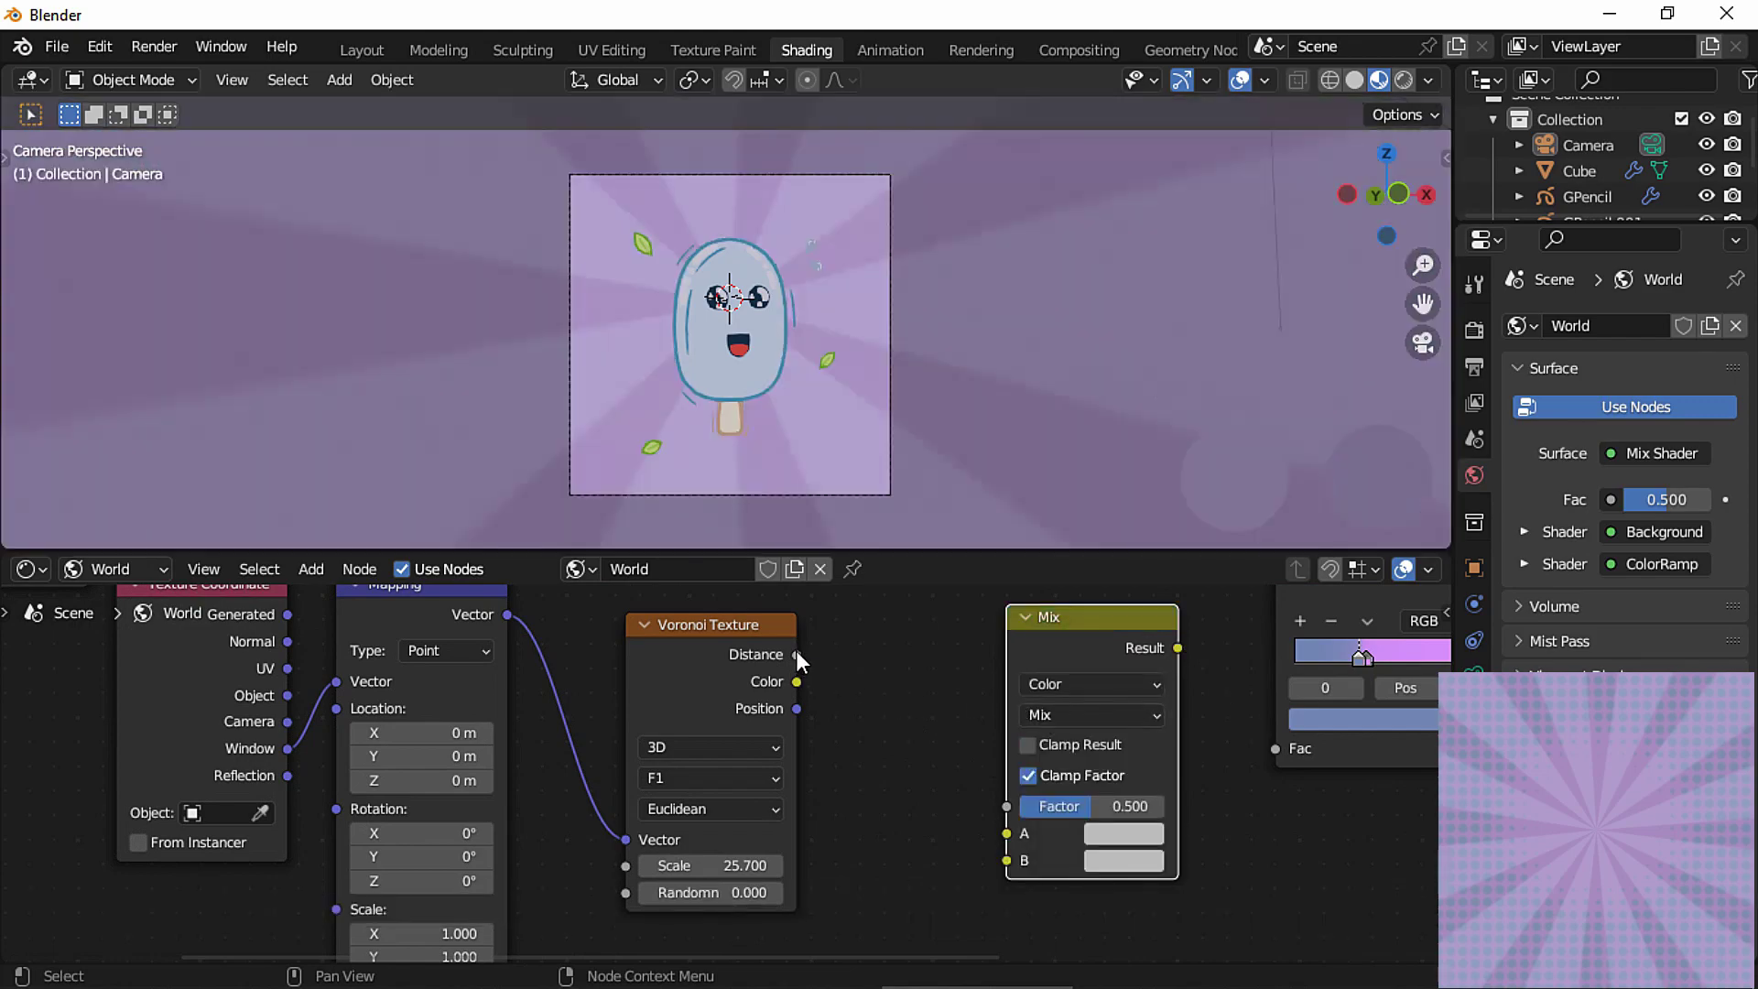
Link the Voronoi Distance output to the Mix node's B input and the Mix Result to the ColorRamp's Fac.
drag(797, 653, 1007, 833)
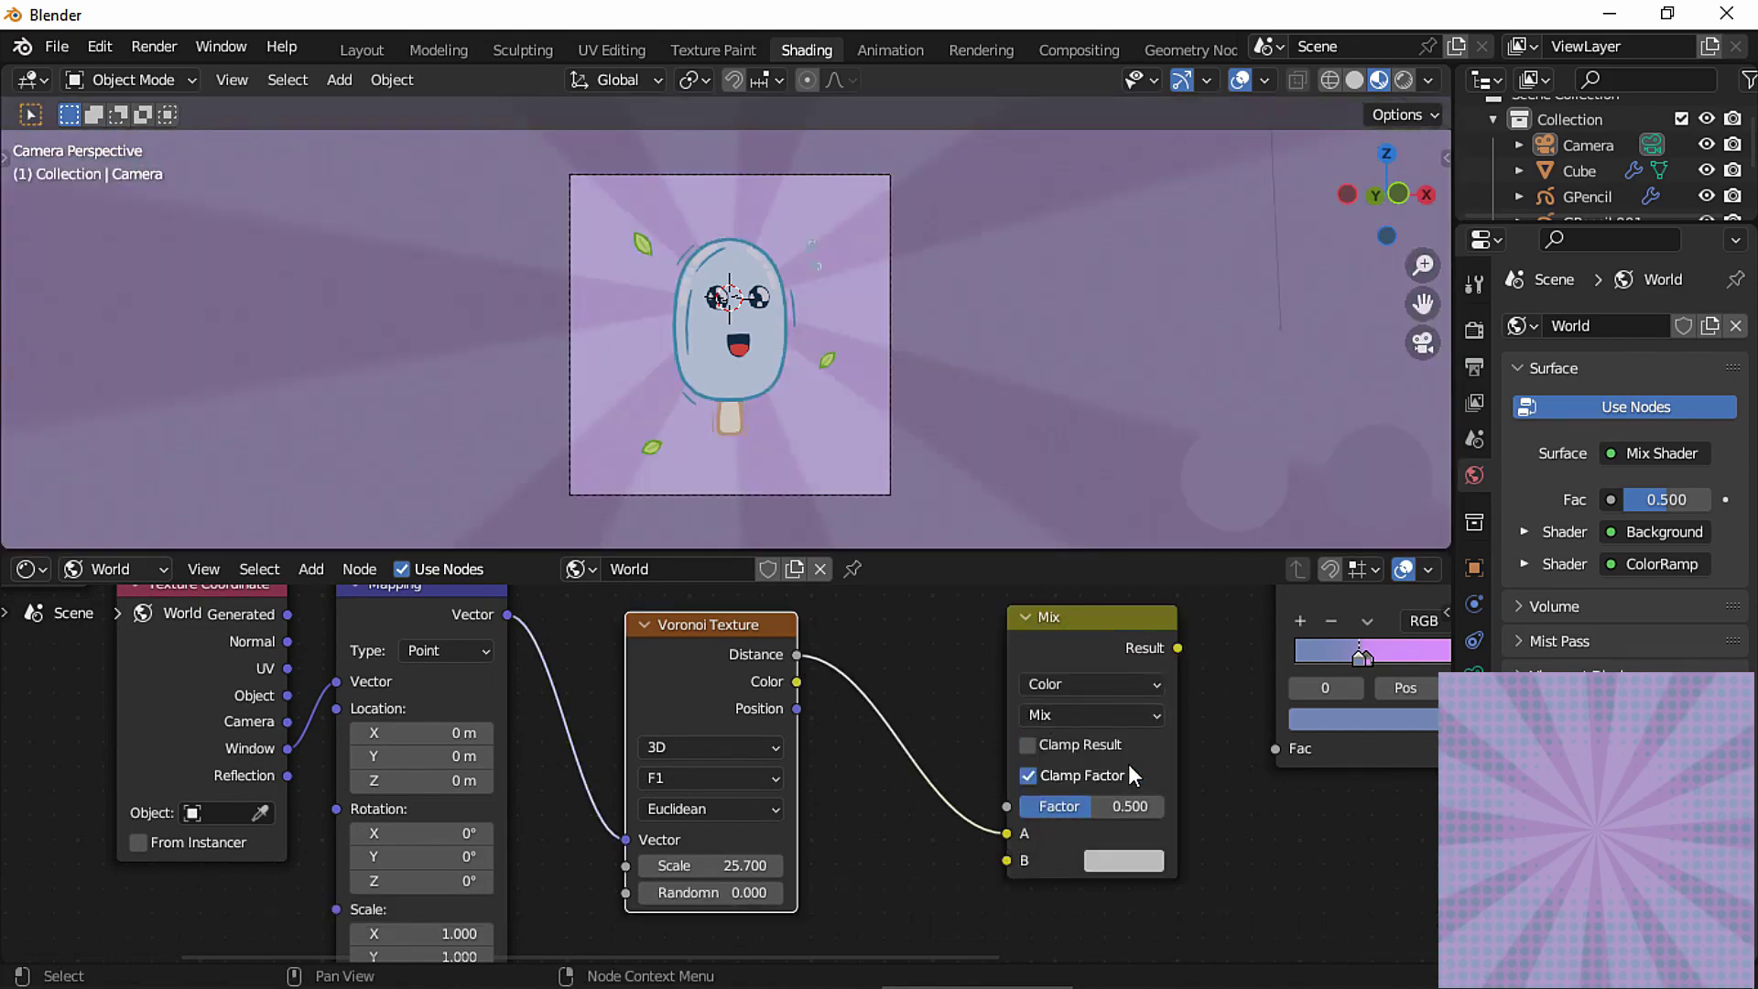
drag(1178, 648, 1264, 752)
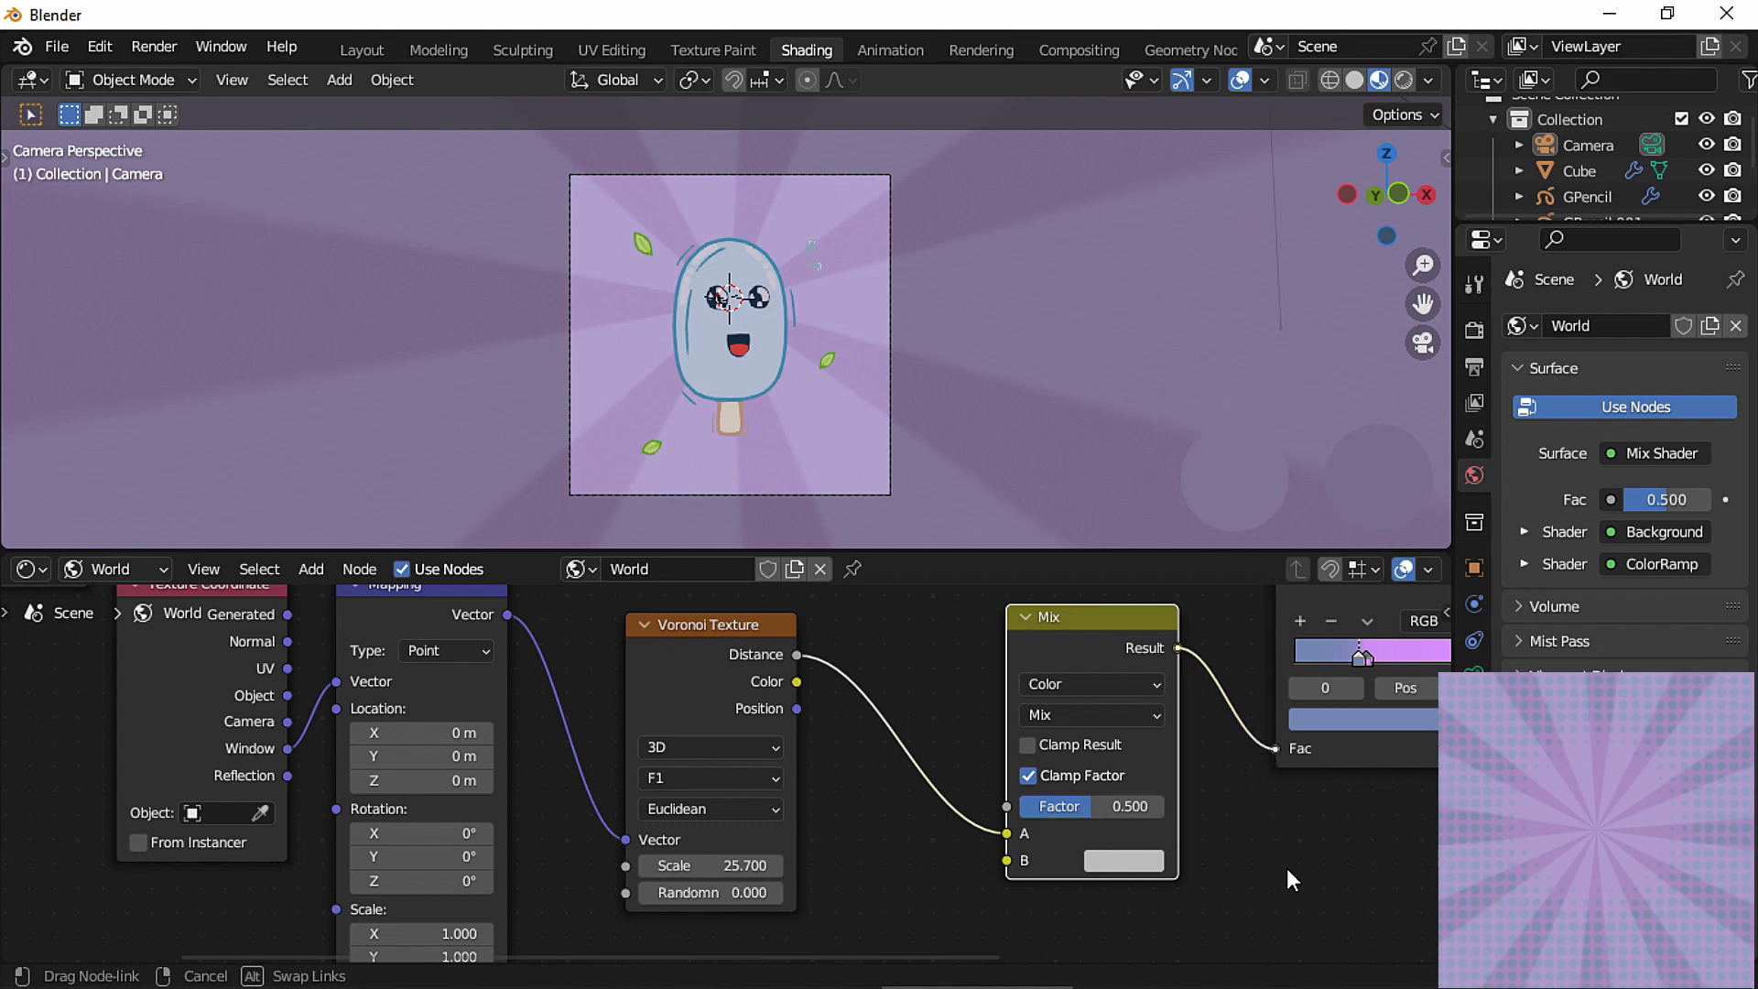
drag(1234, 860, 1239, 851)
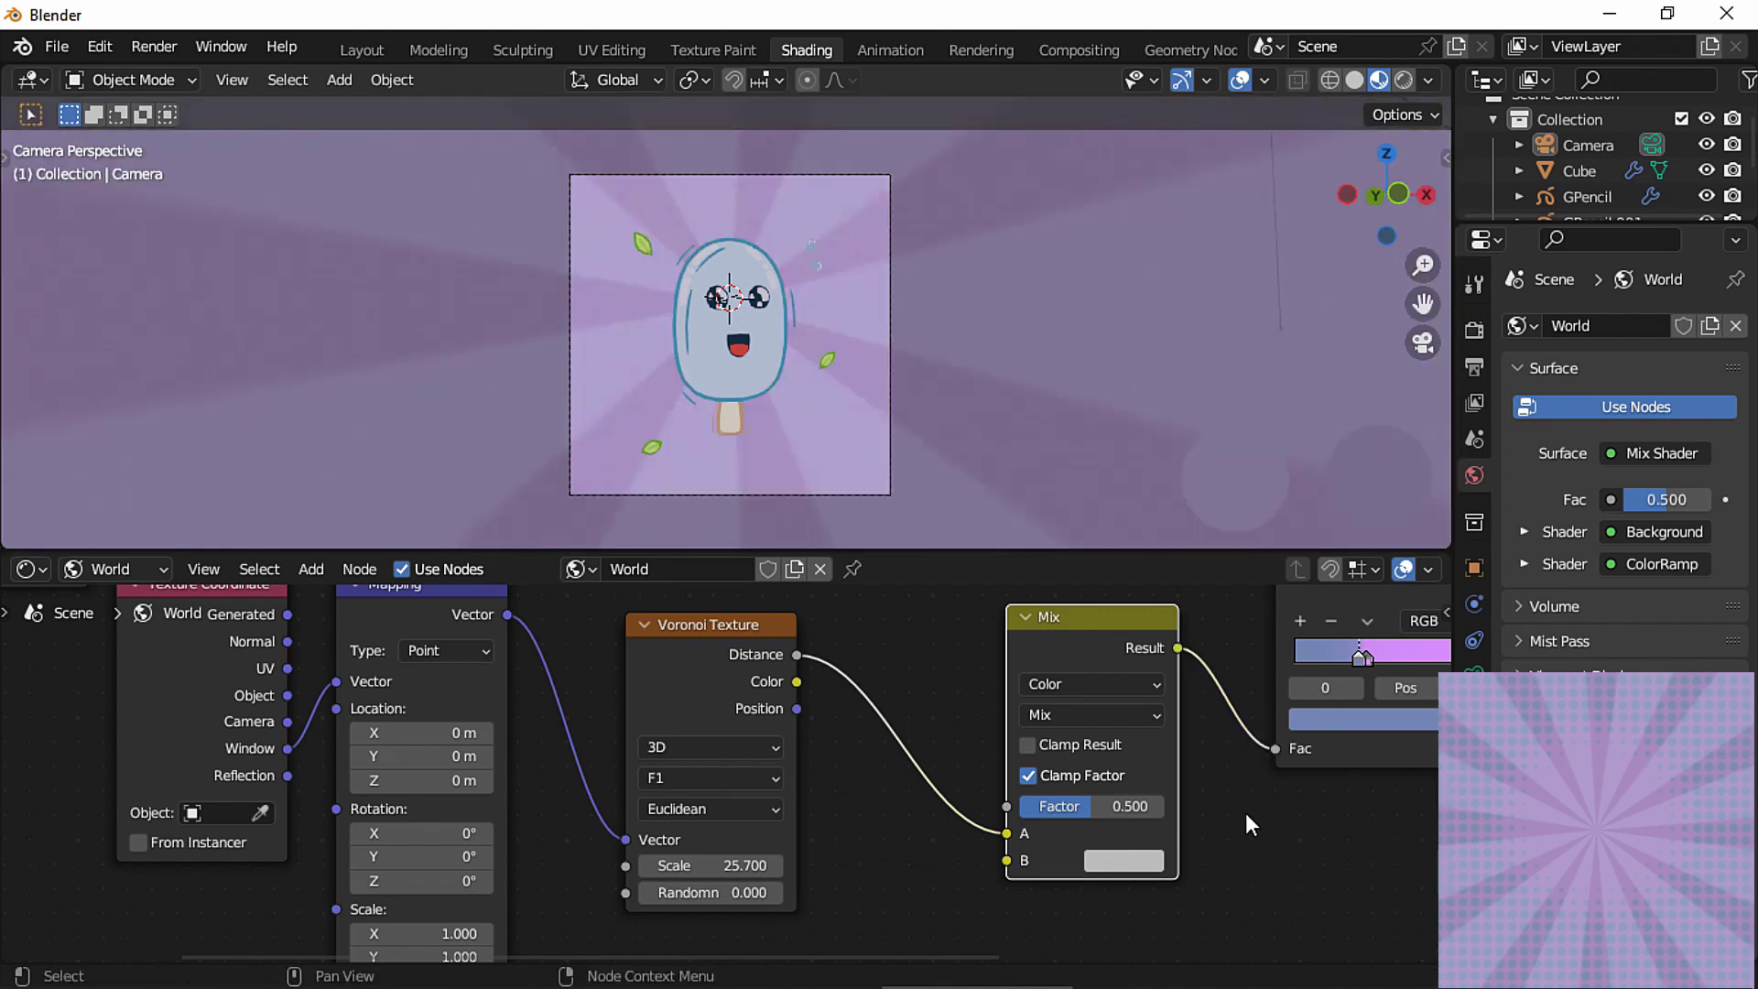
mouse_move(1006, 833)
mouse_down()
mouse_move(997, 868)
mouse_move(976, 850)
mouse_up()
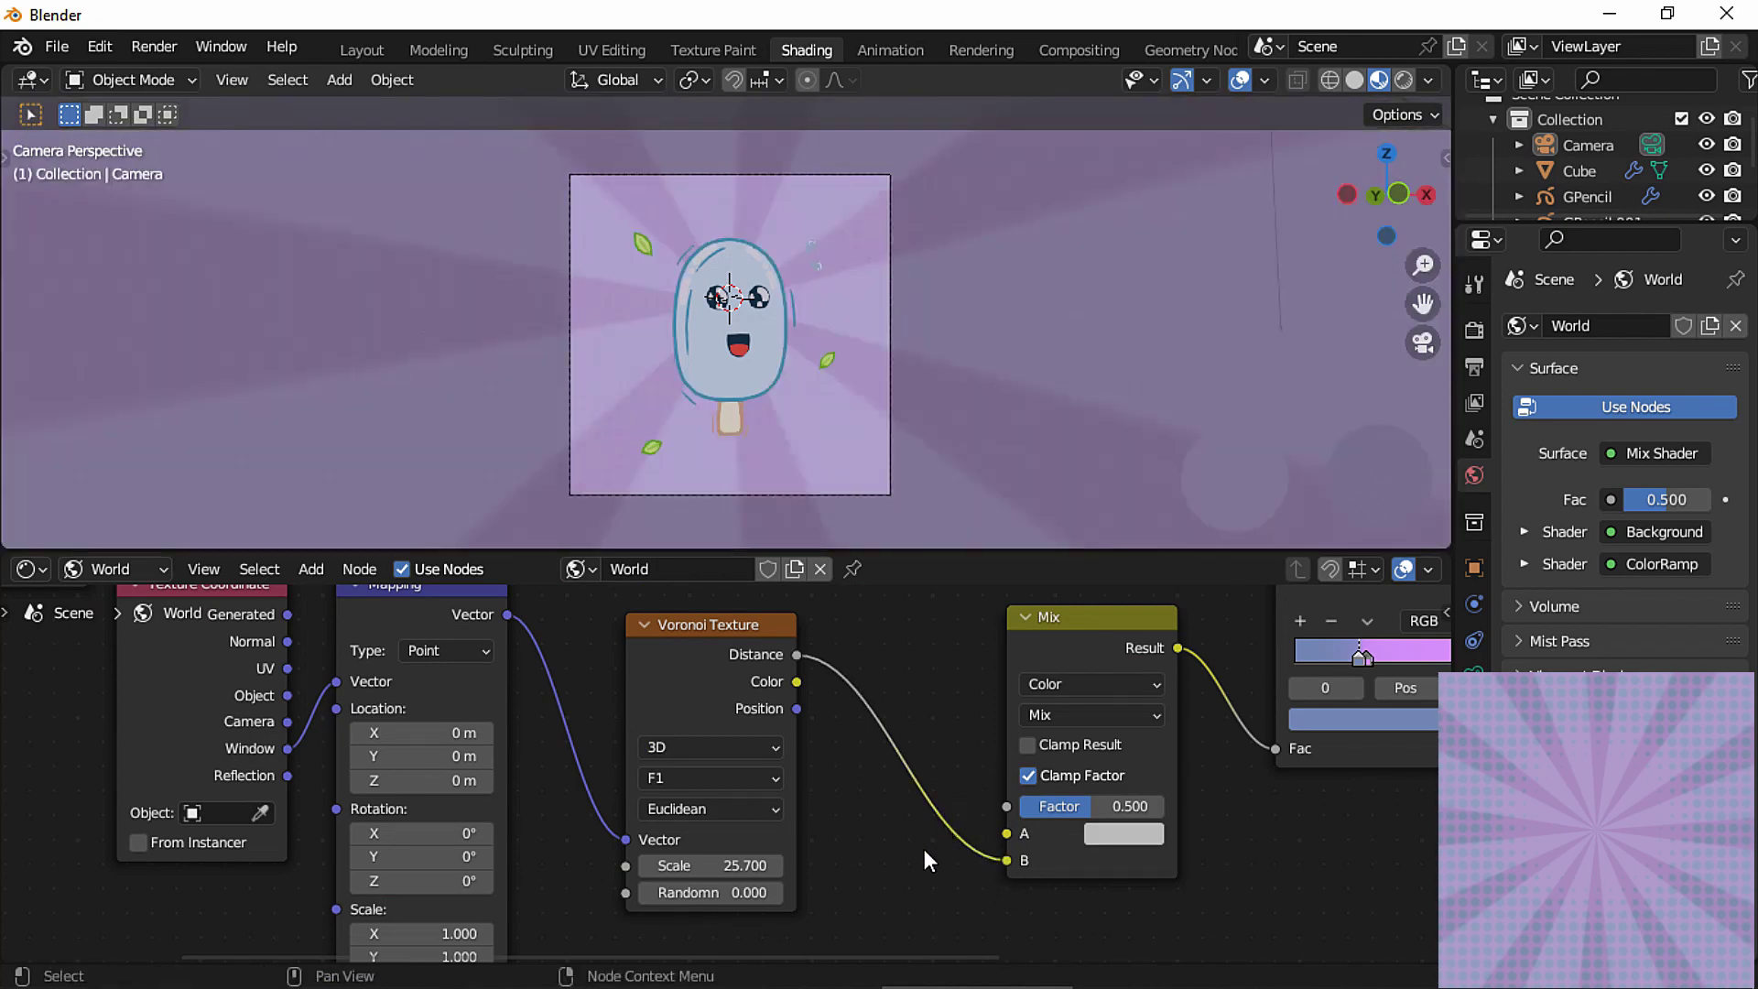
Duplicate the Mapping node, place the copy below the Voronoi Texture, and link the Texture Coordinate's Window output to its Vector input.
ctrl+middle_drag(925, 849, 905, 852)
middle_drag(906, 851, 980, 808)
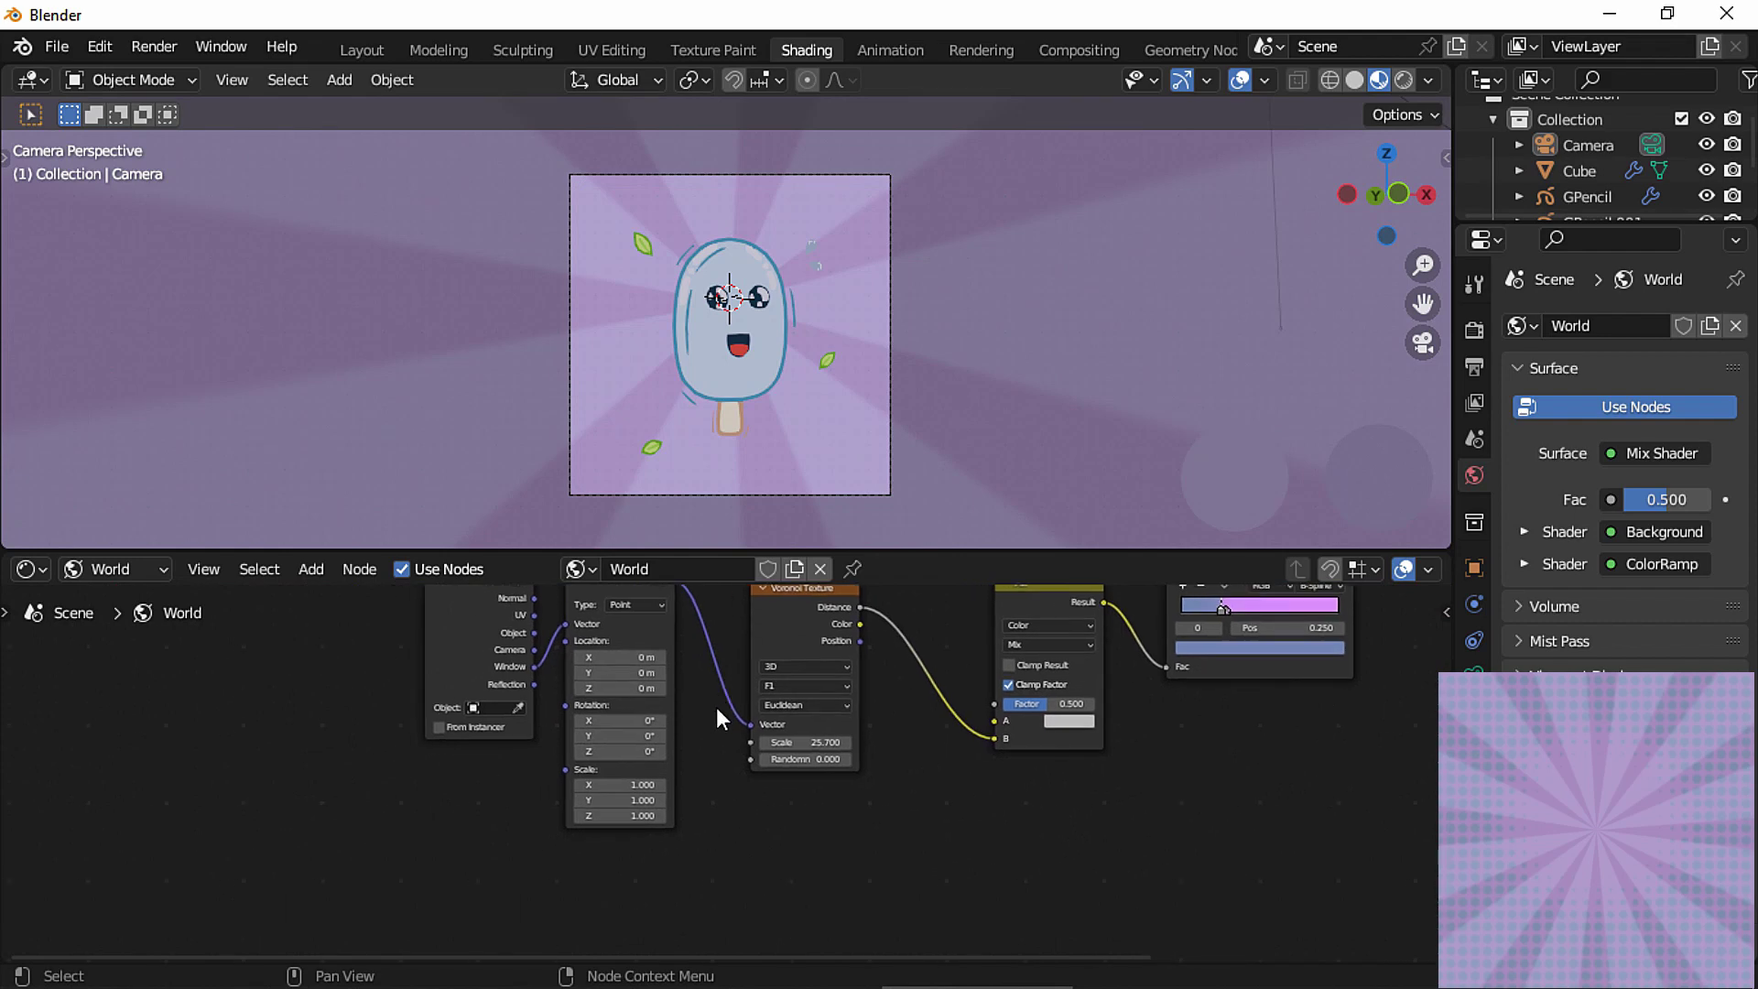
click(644, 638)
key(shift+d)
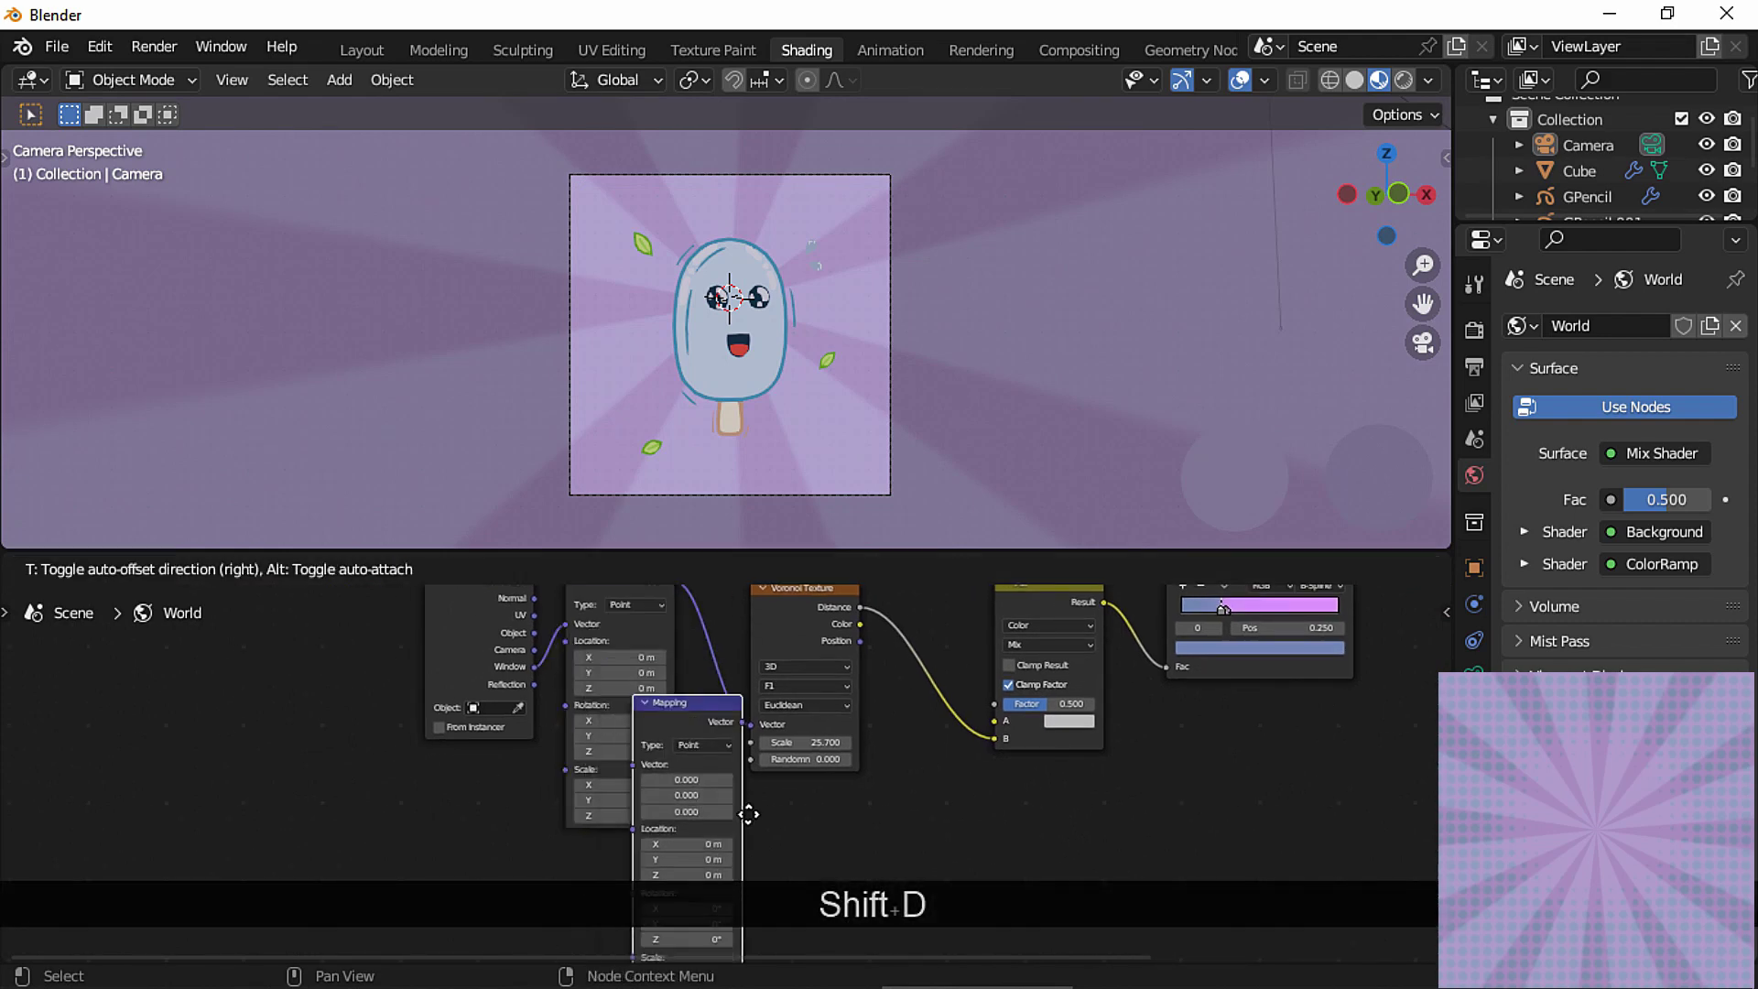
click(807, 872)
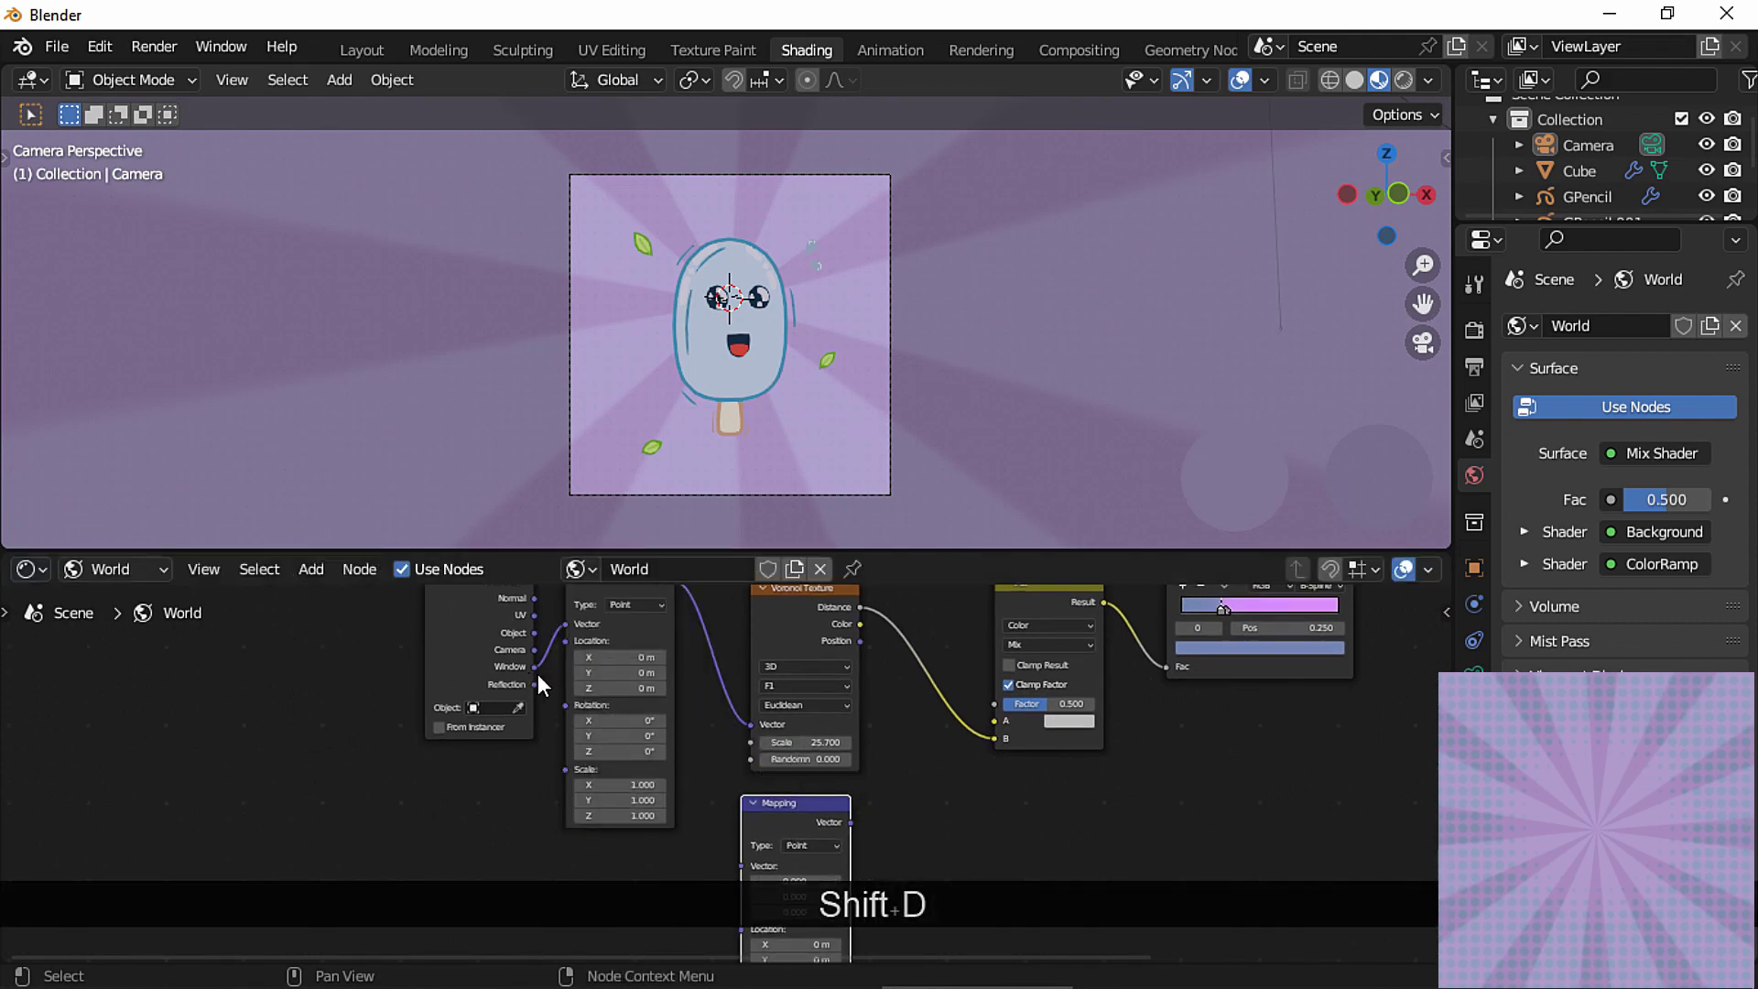
drag(535, 674, 741, 865)
Add a Gradient Texture fed by the duplicated Mapping node's Vector output and set its type to Spherical.
ctrl+scroll(820, 764, down, 8)
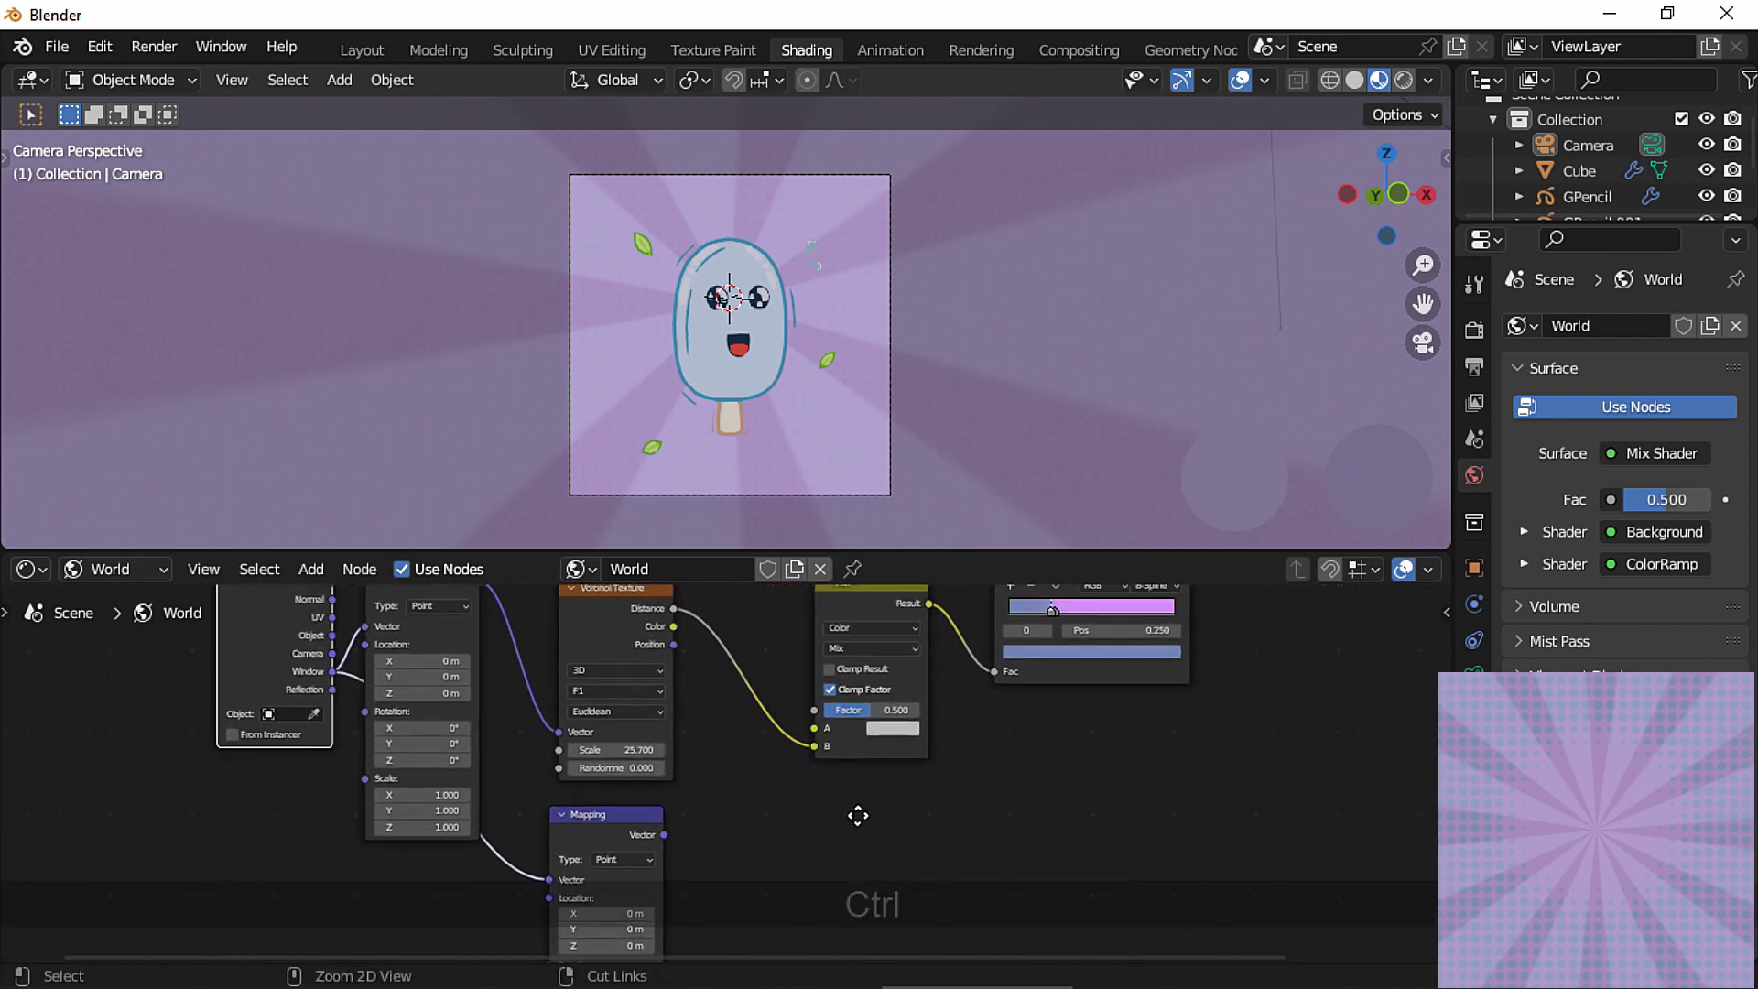
key(shift+a)
click(760, 689)
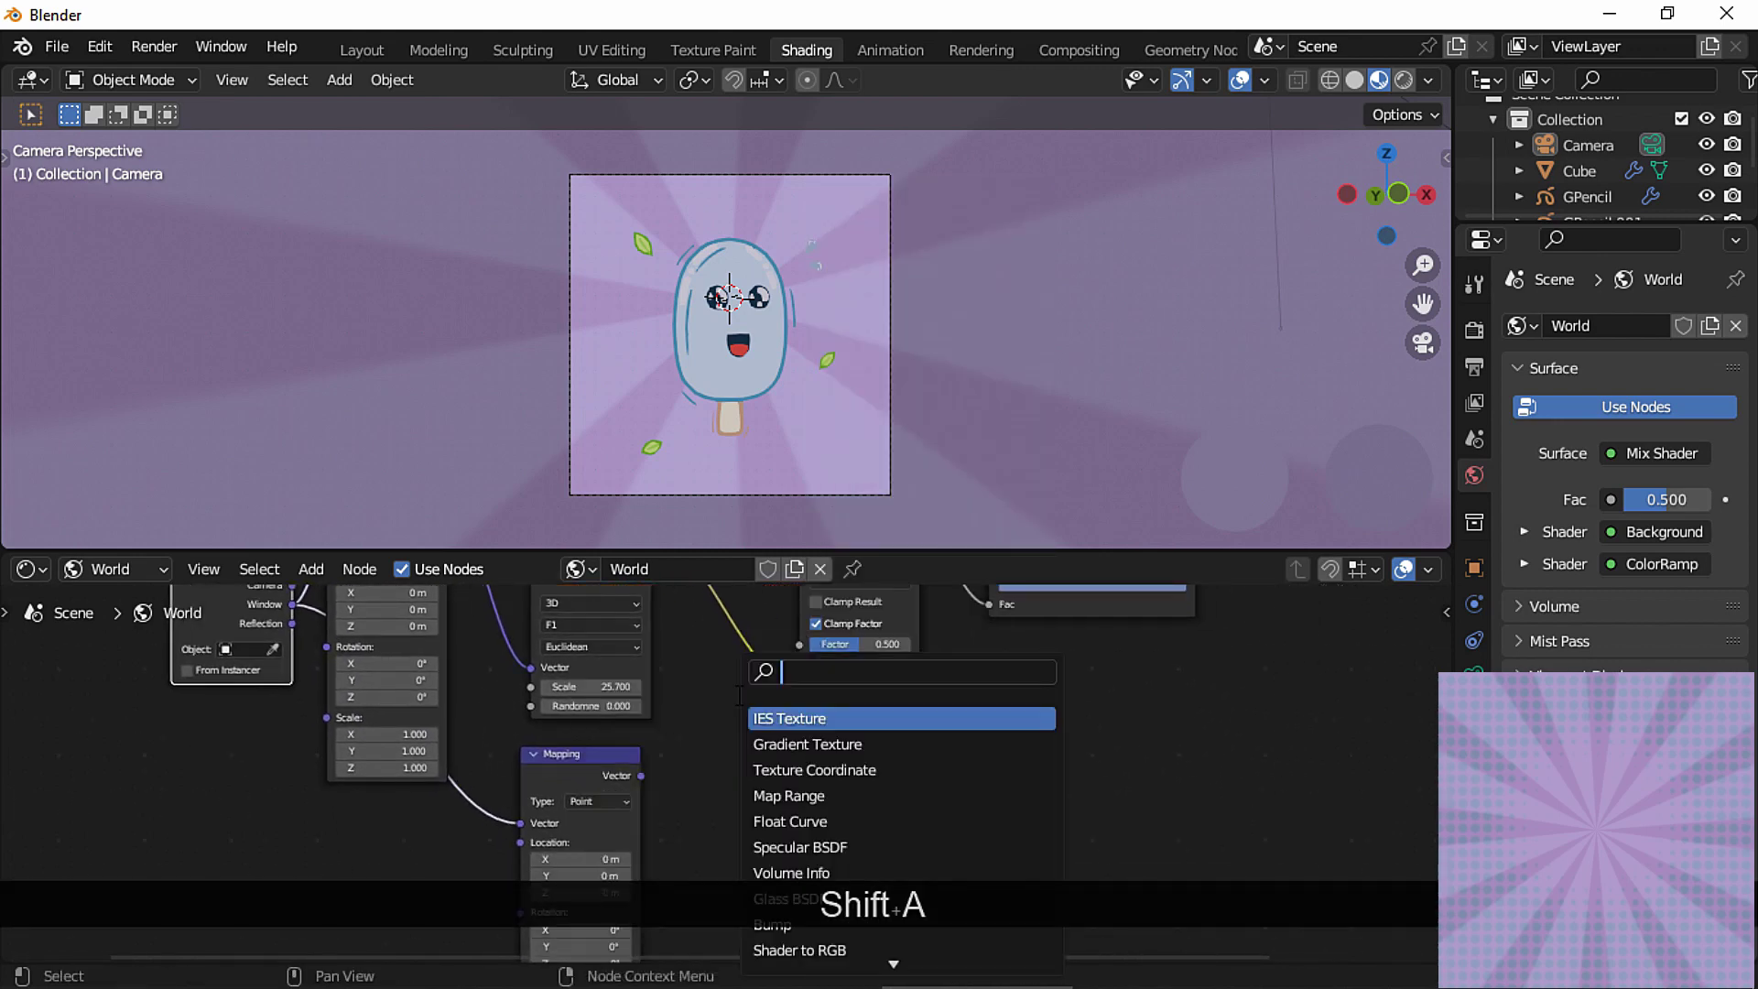
text(grad)
click(806, 715)
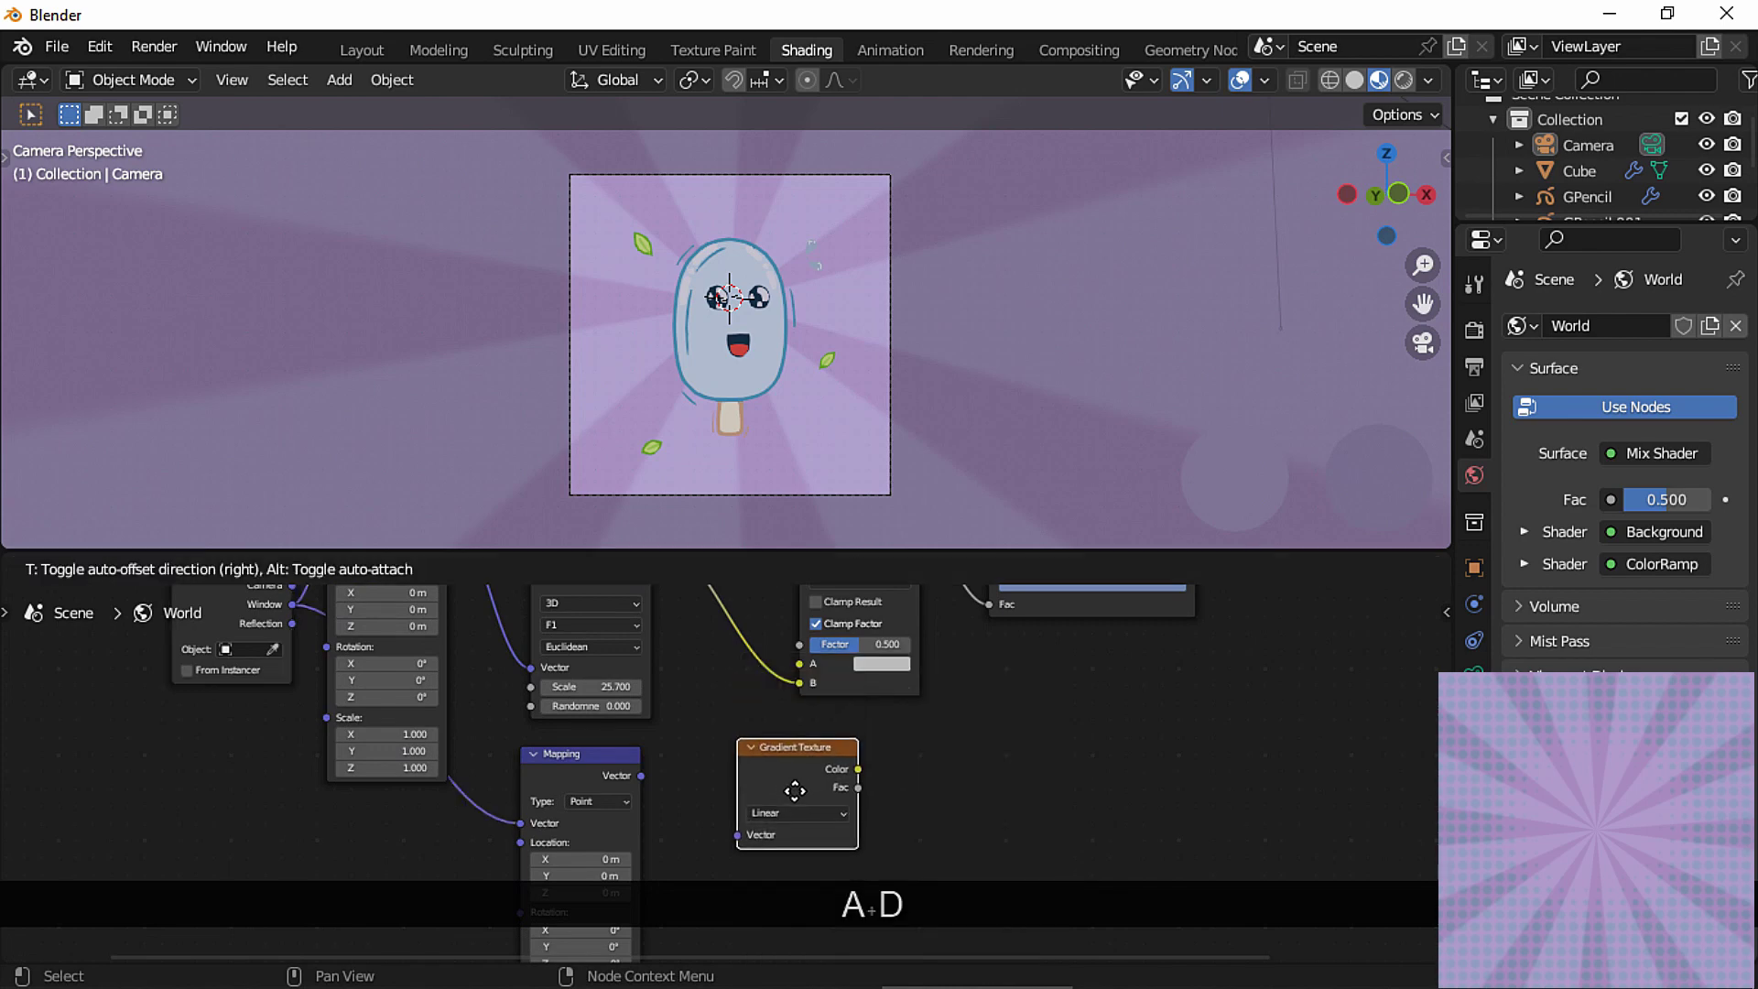
click(788, 801)
drag(641, 775, 730, 843)
click(802, 823)
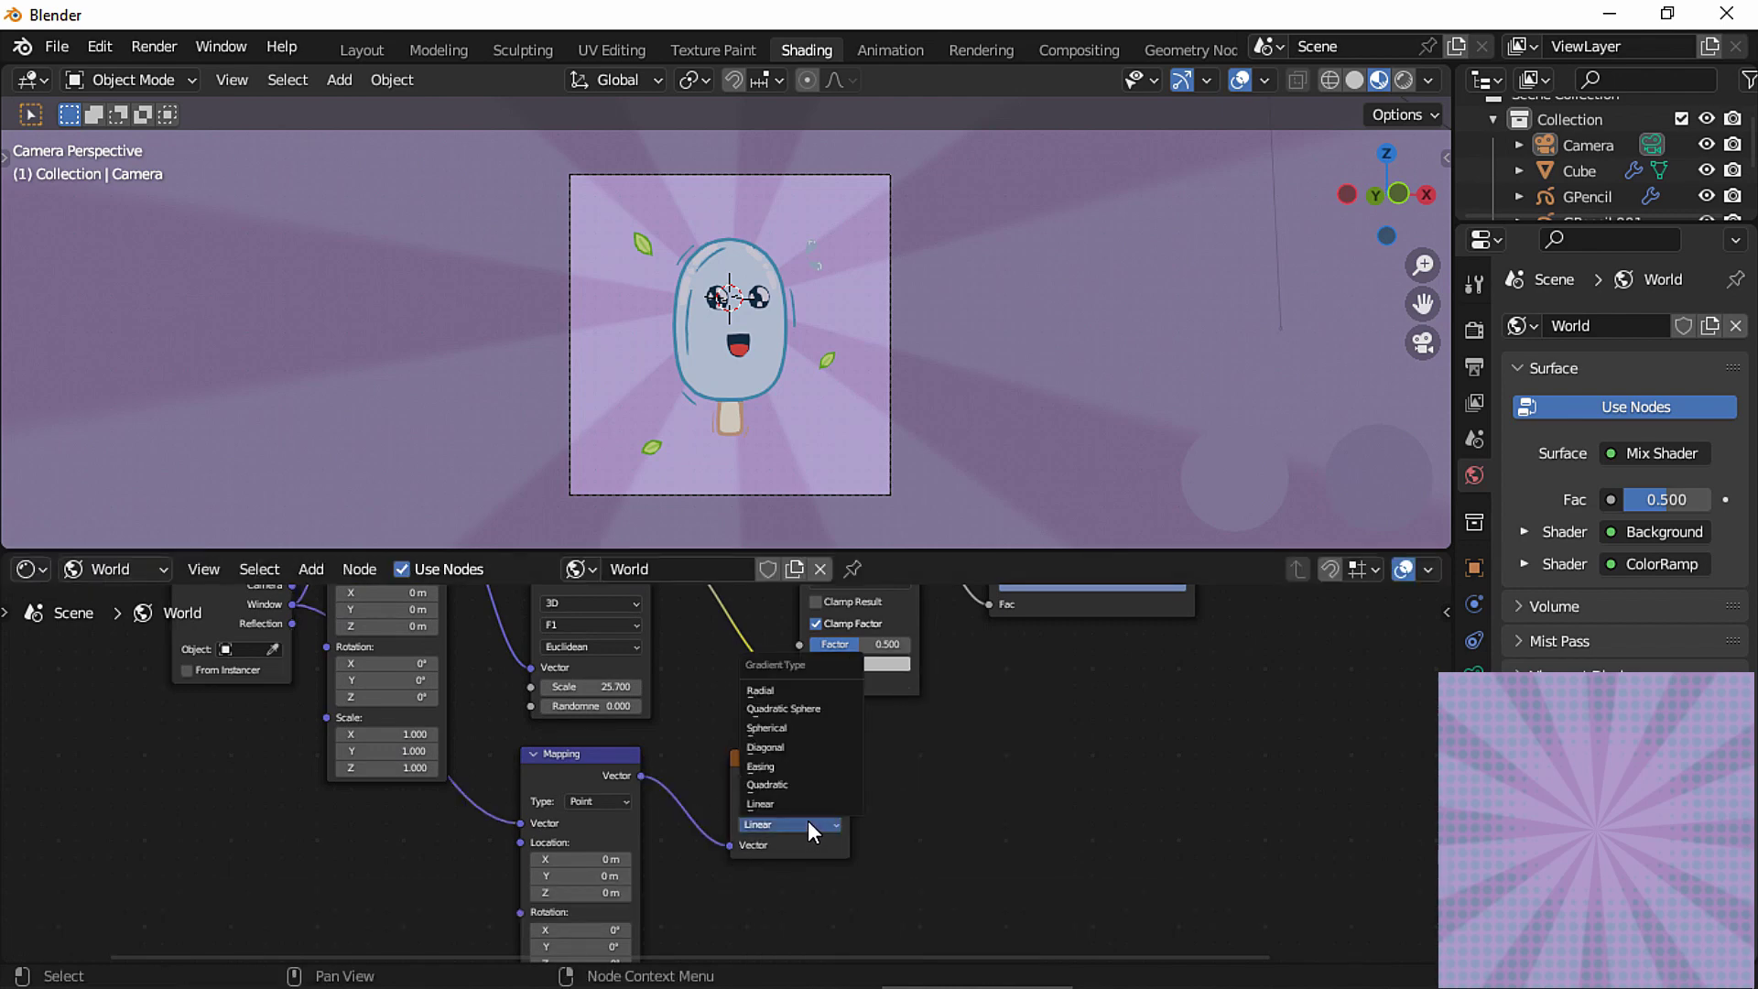
click(785, 728)
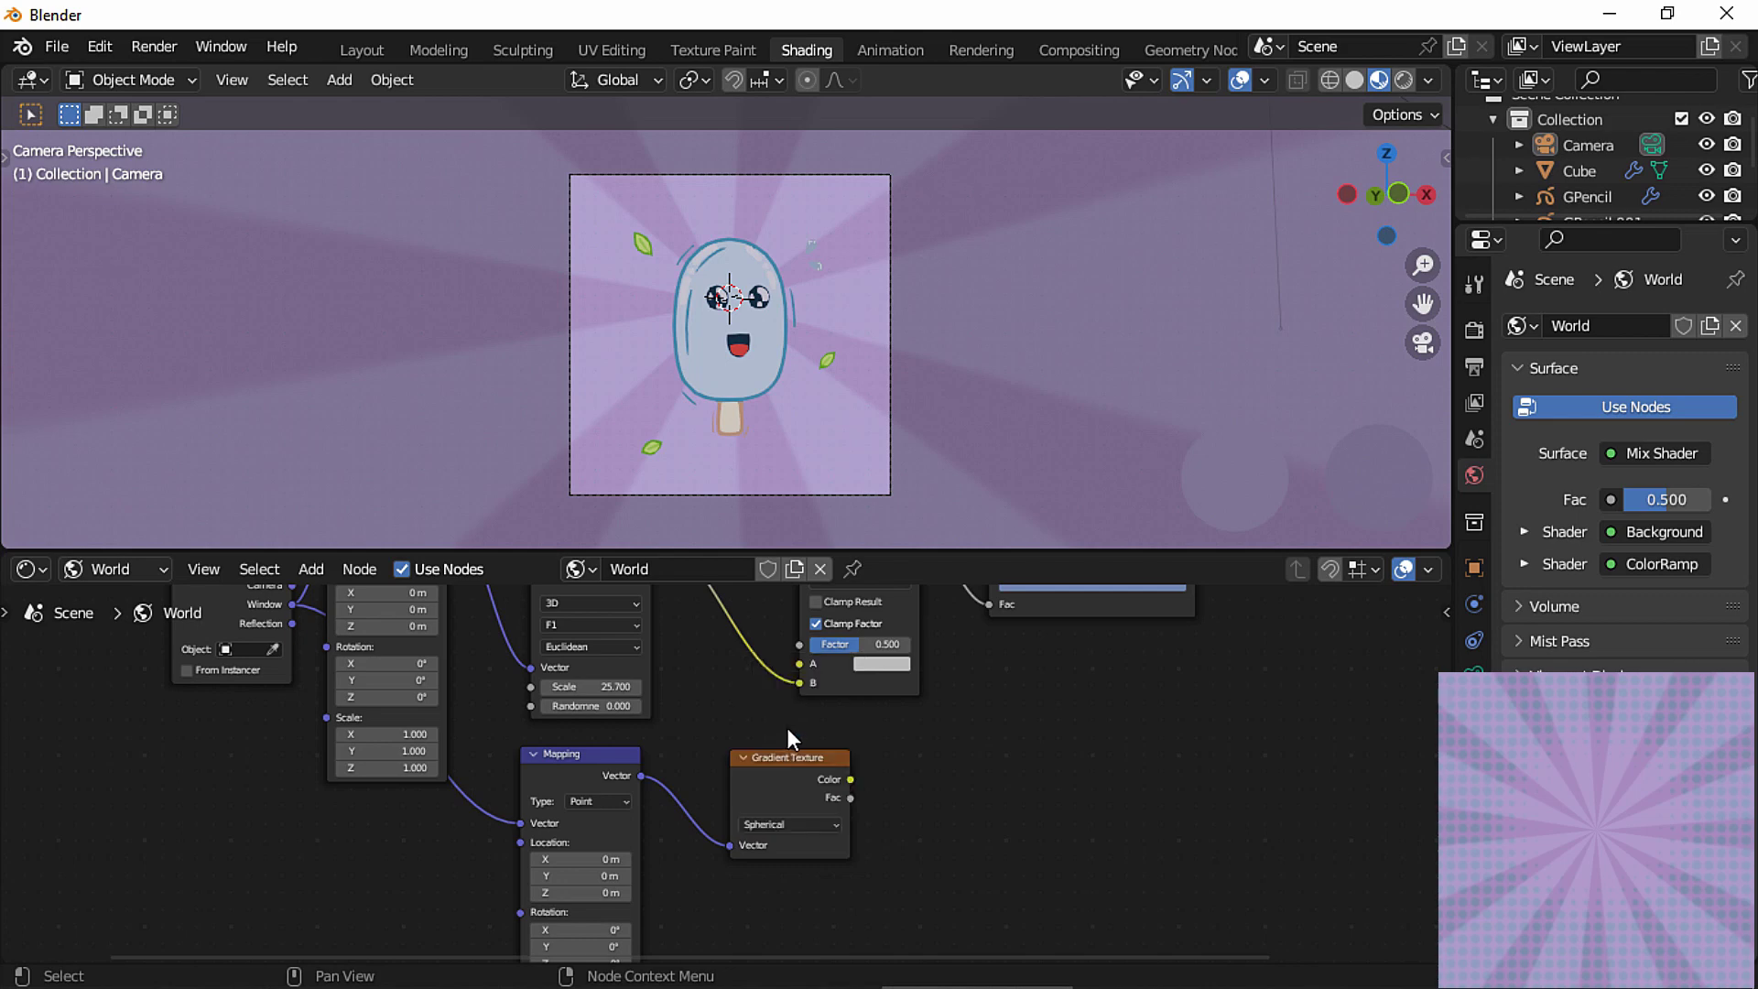
Link the spherical Gradient Texture's Color to the Mix node's A input and shift it with its Mapping node away from the Mix node.
middle_drag(1035, 740, 904, 826)
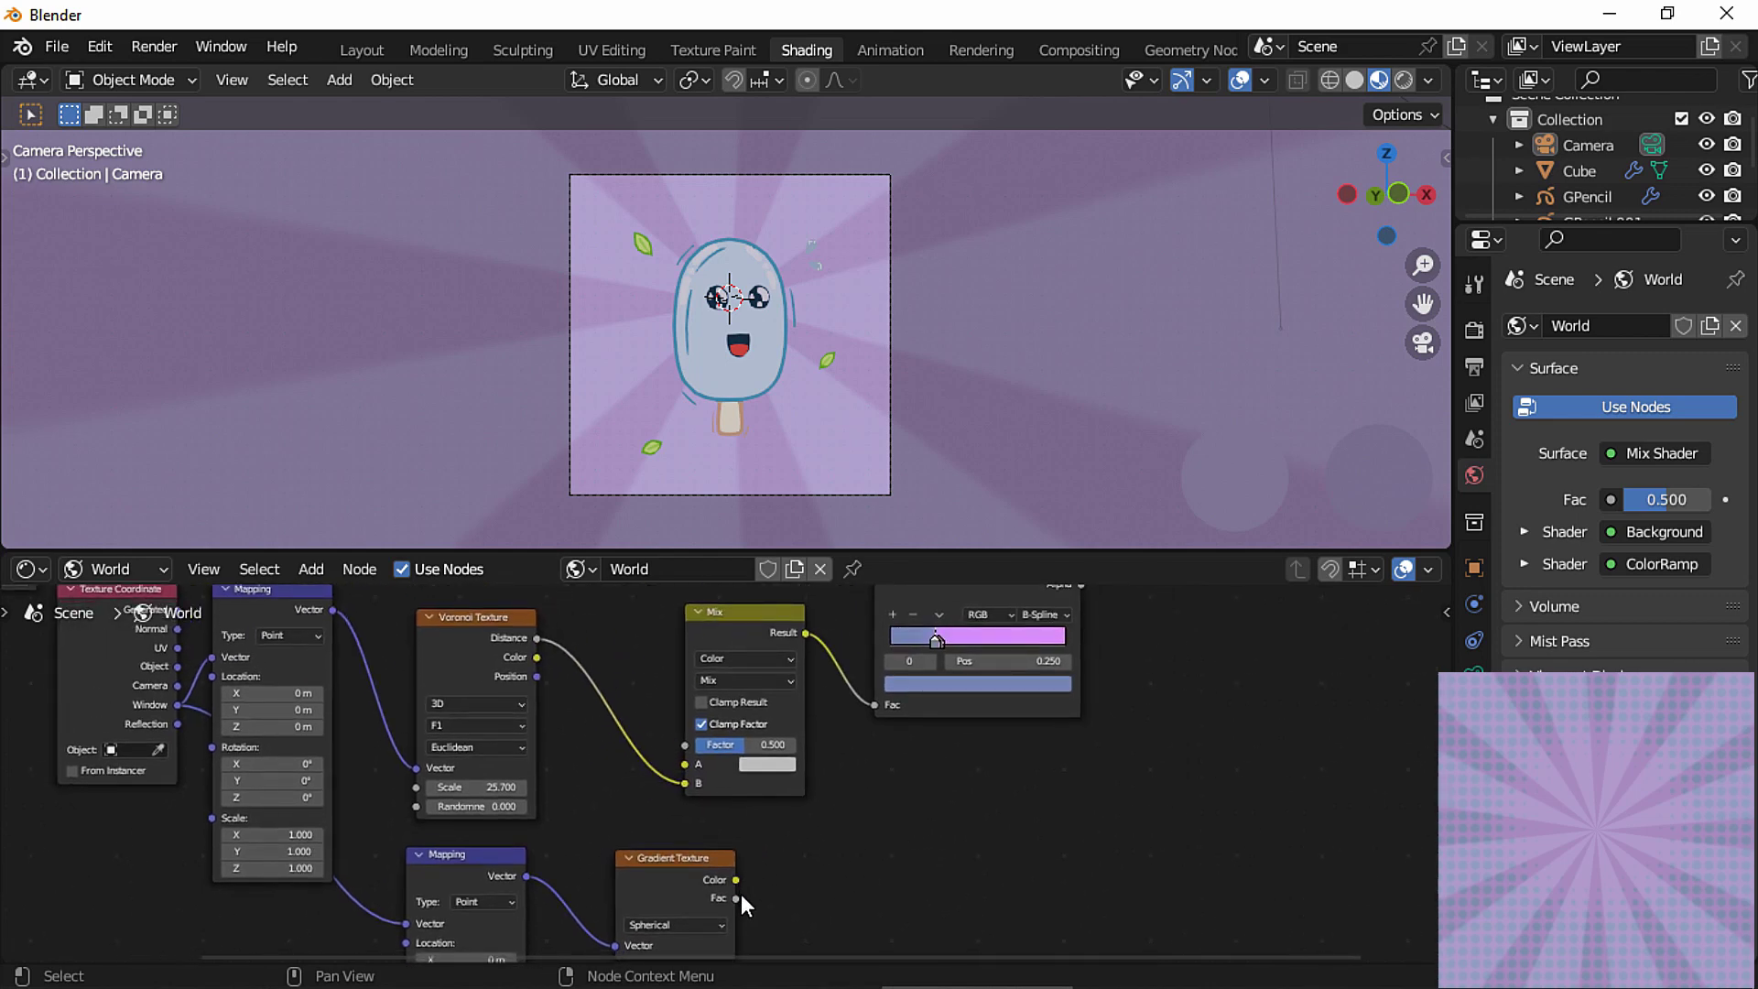
drag(736, 880, 676, 766)
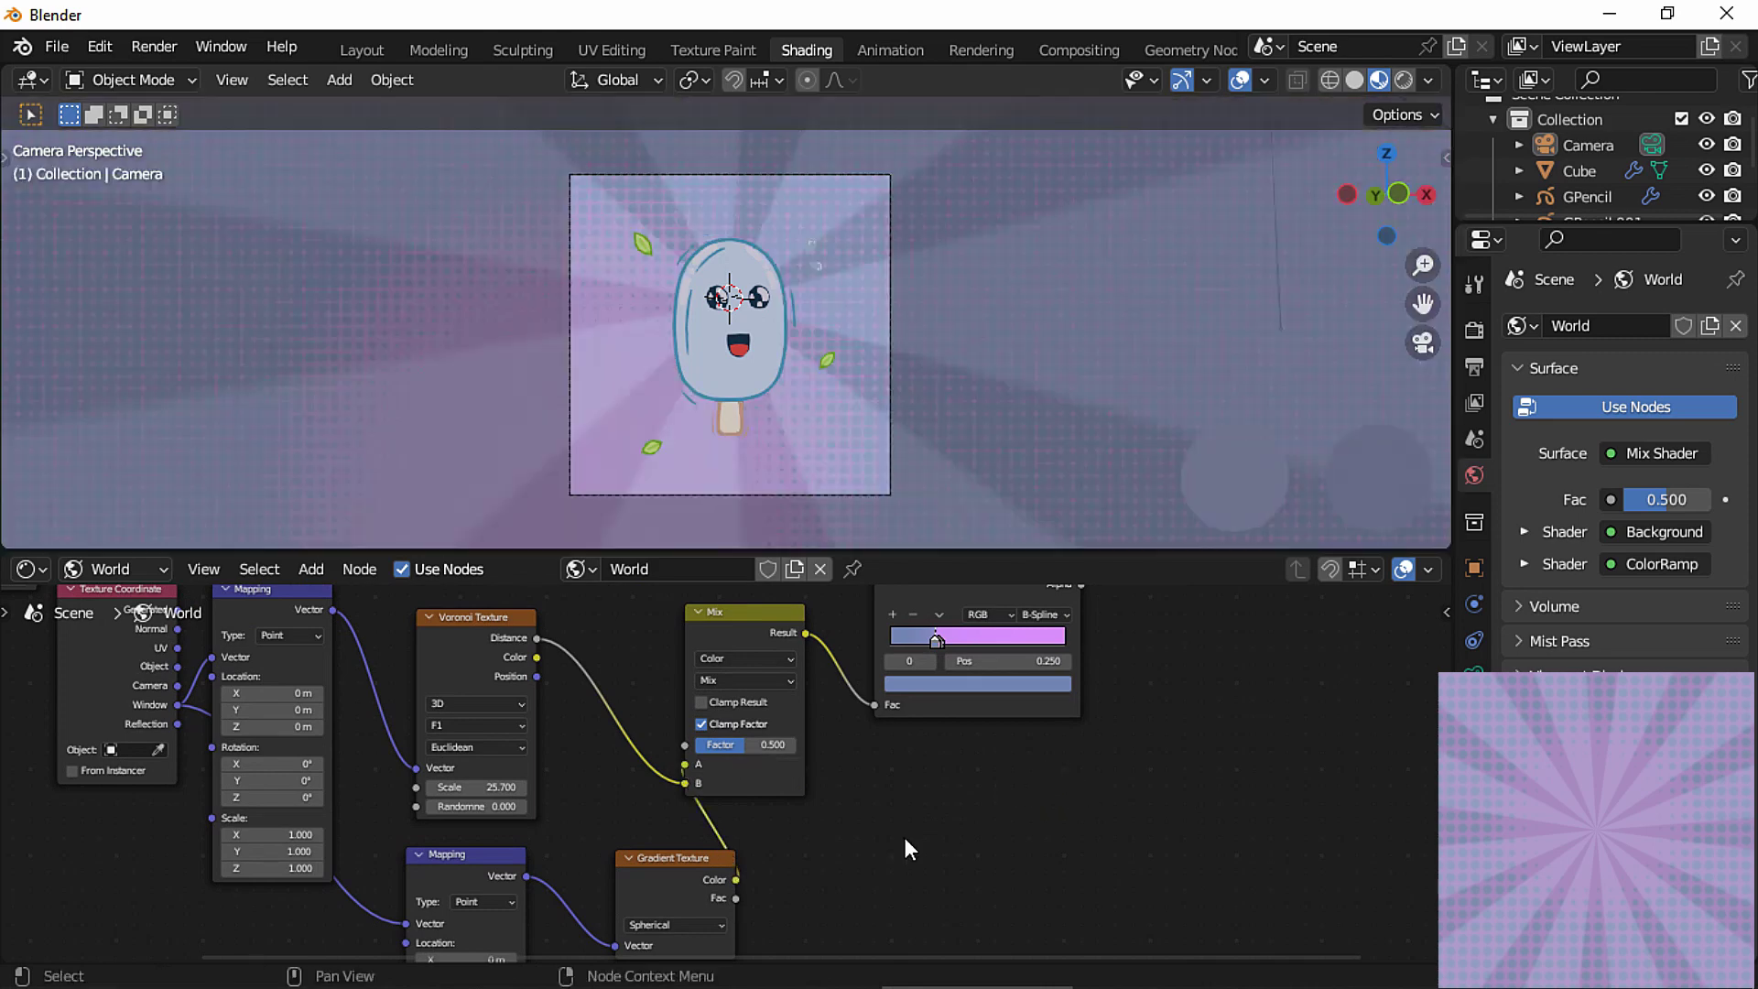
middle_drag(926, 836, 1097, 766)
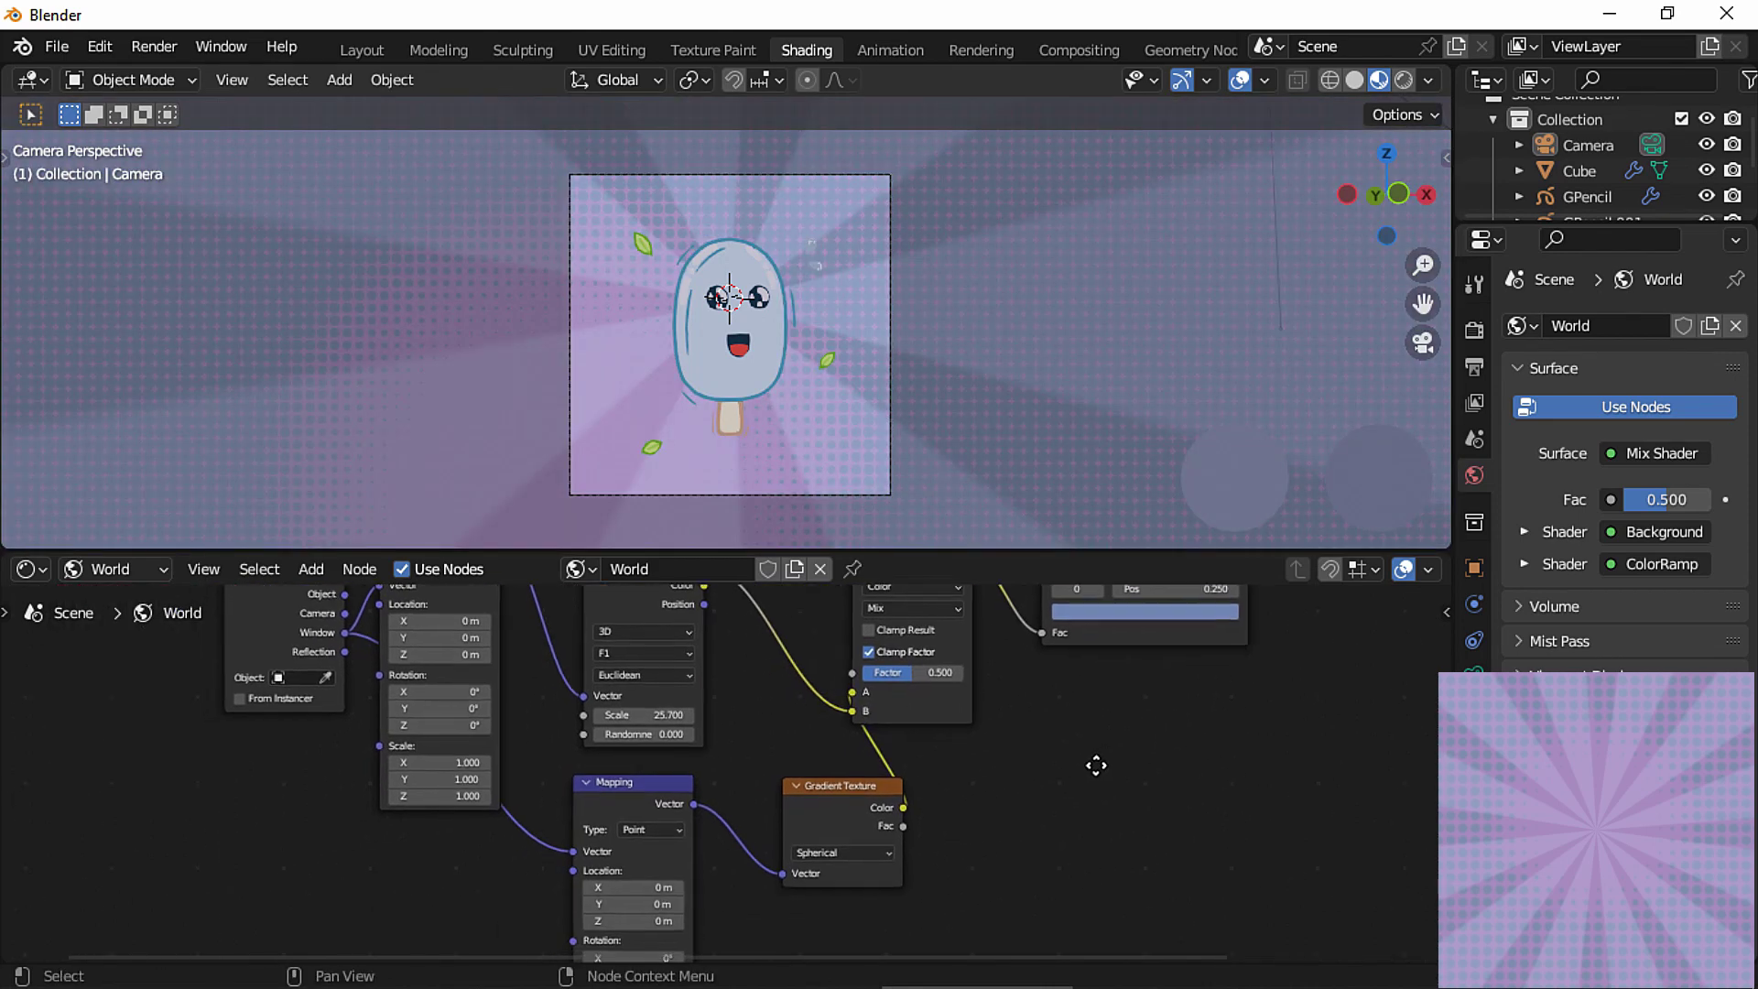
drag(1061, 815, 693, 900)
drag(832, 805, 783, 830)
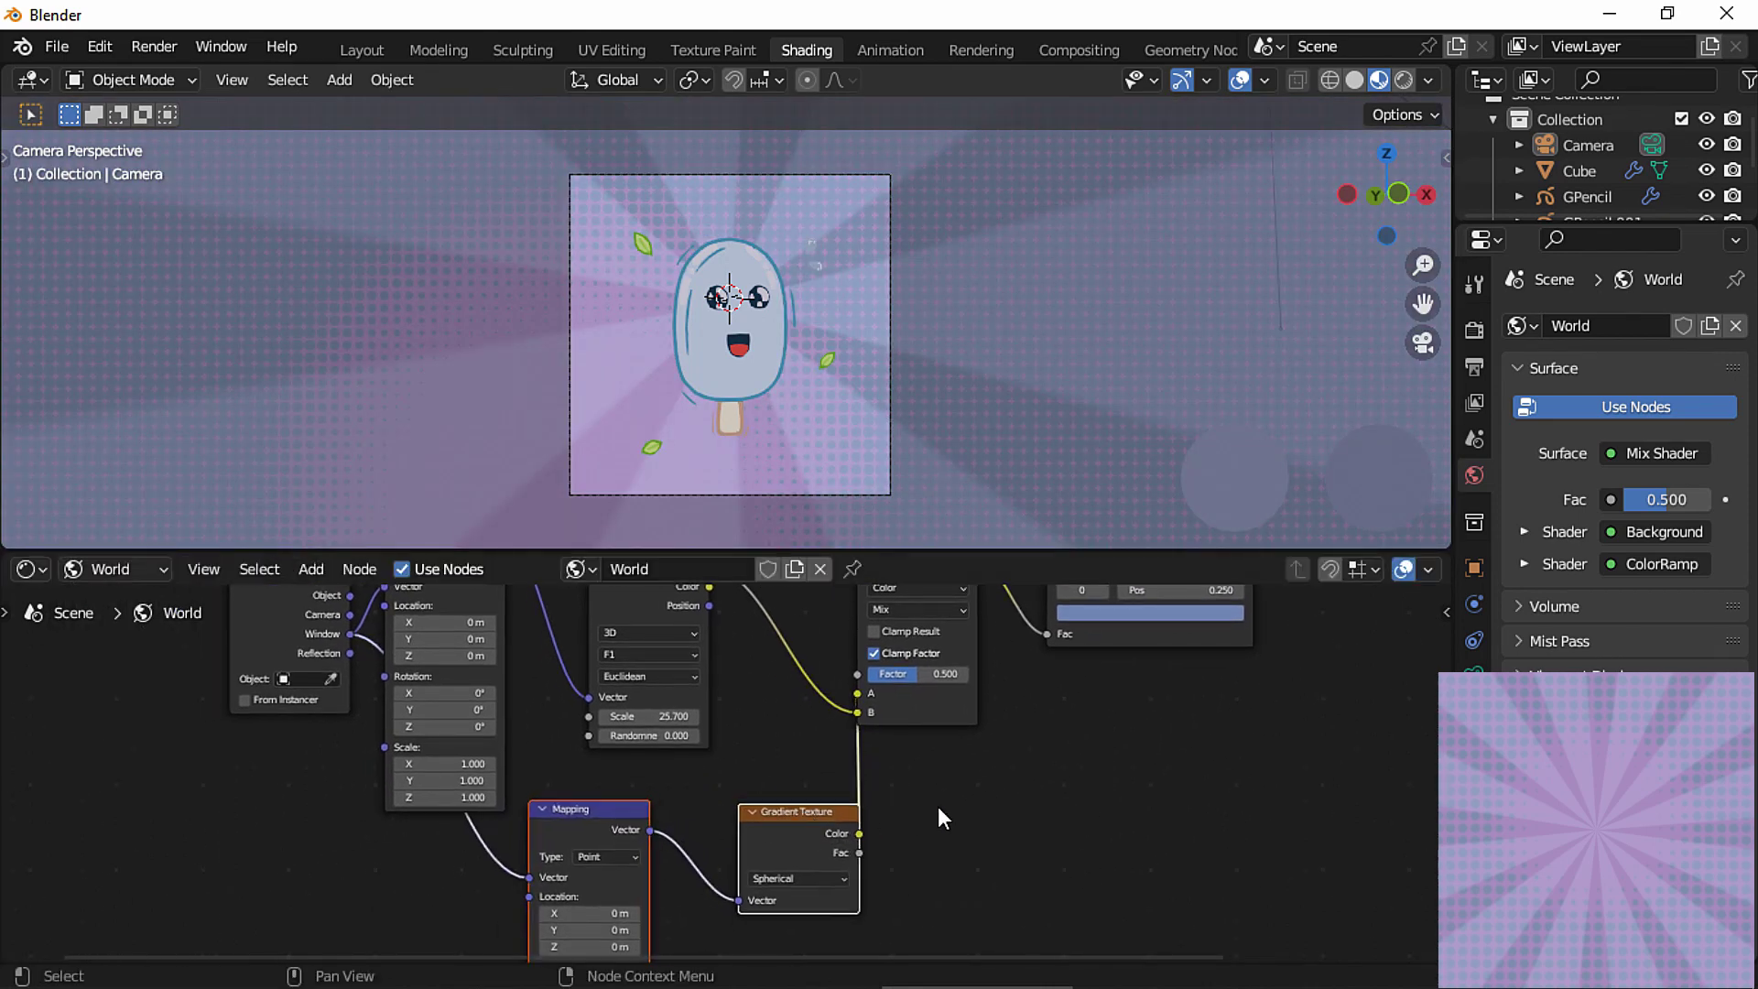
click(938, 805)
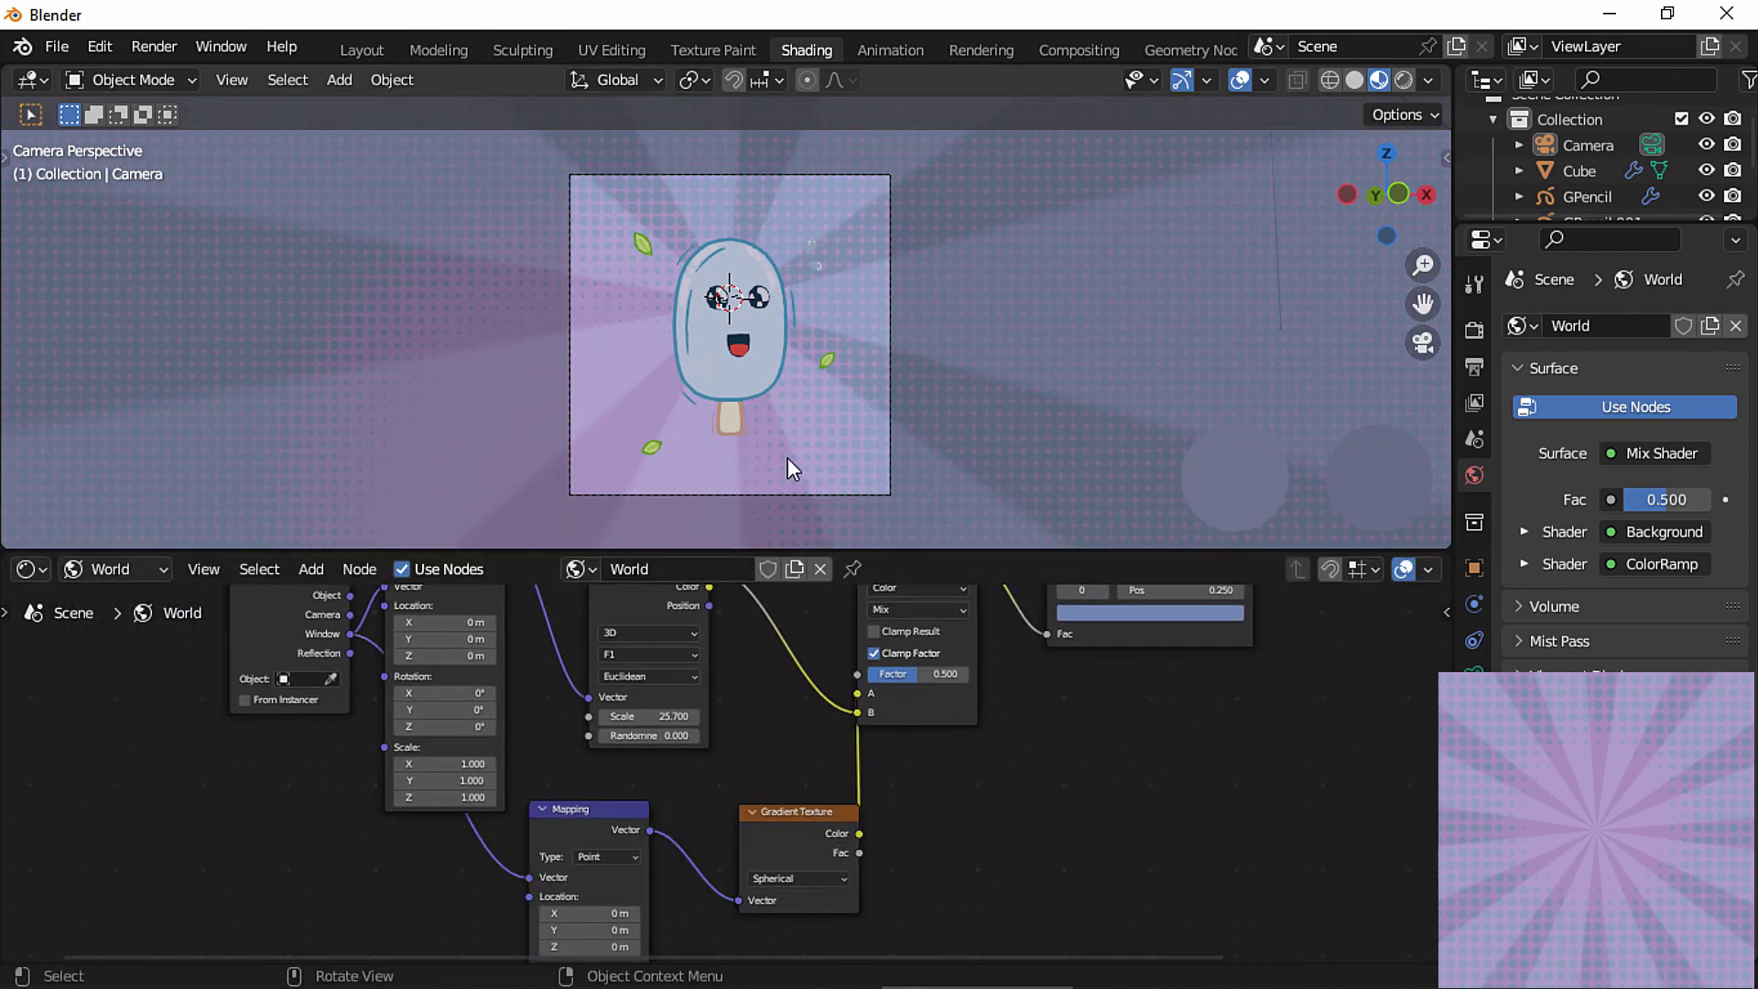
Set the duplicated Mapping node's Y location to 0.4 m.
middle_drag(738, 820, 911, 560)
middle_drag(933, 703, 945, 725)
ctrl+middle_drag(945, 725, 985, 678)
click(711, 647)
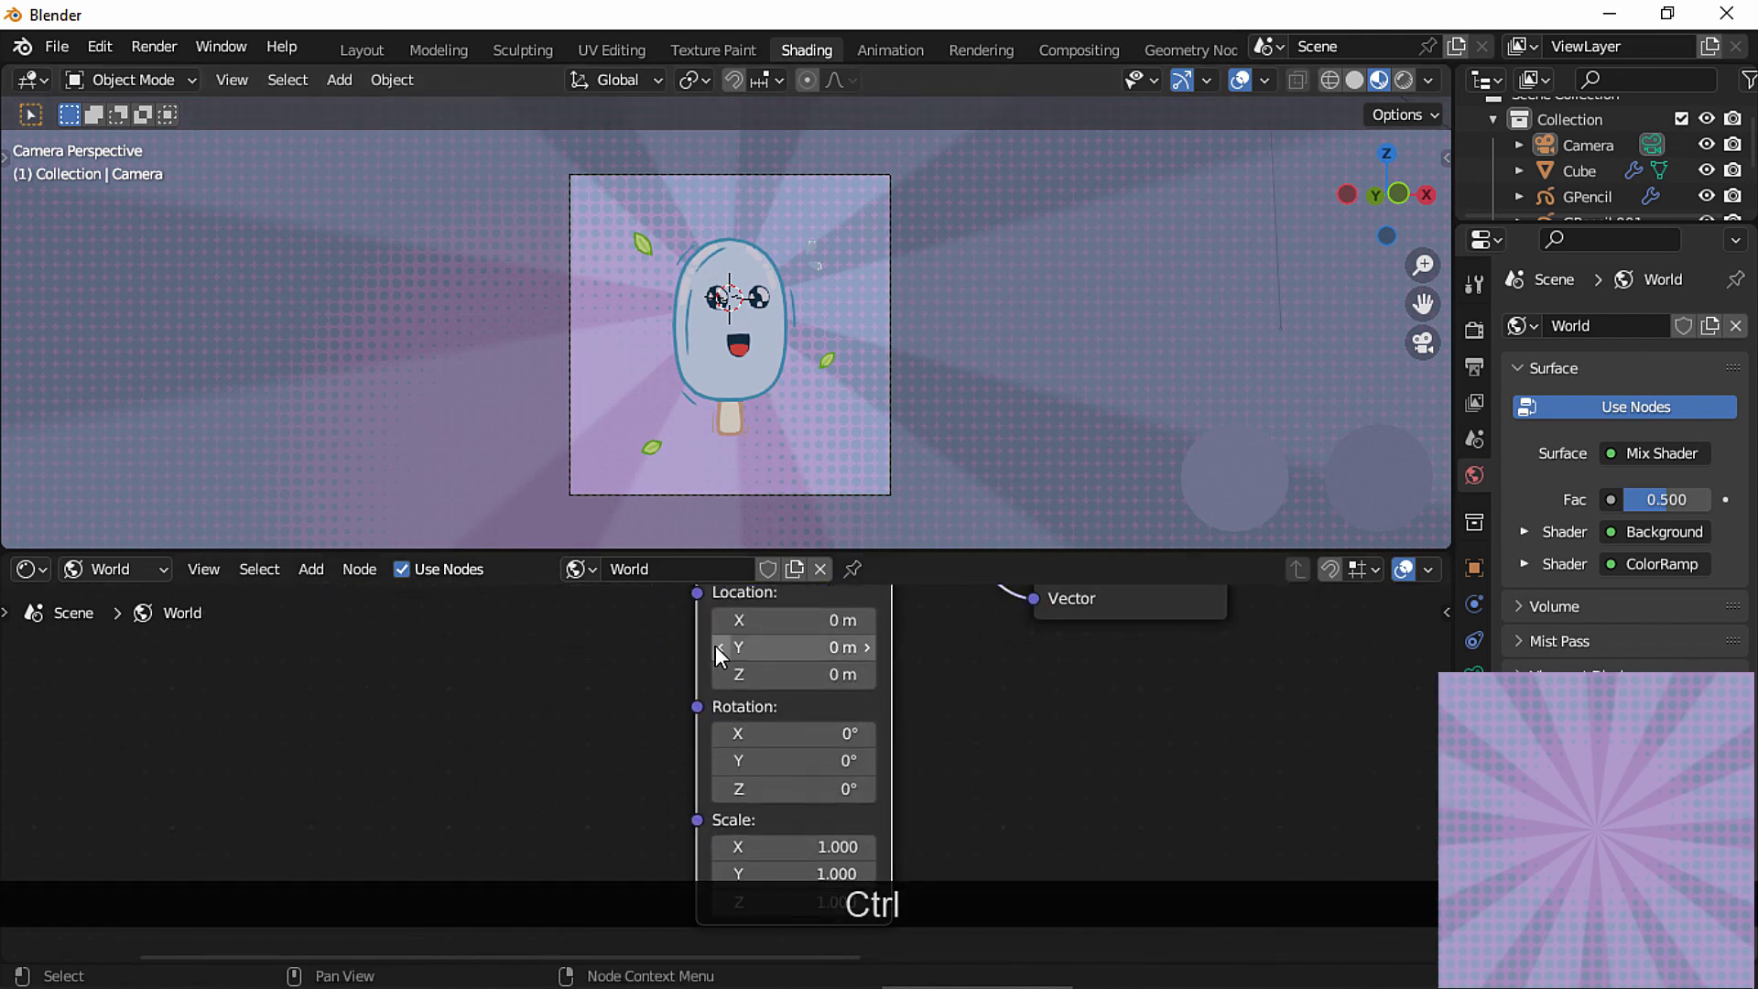
click(717, 647)
click(717, 648)
click(720, 647)
click(871, 646)
click(871, 646)
click(872, 646)
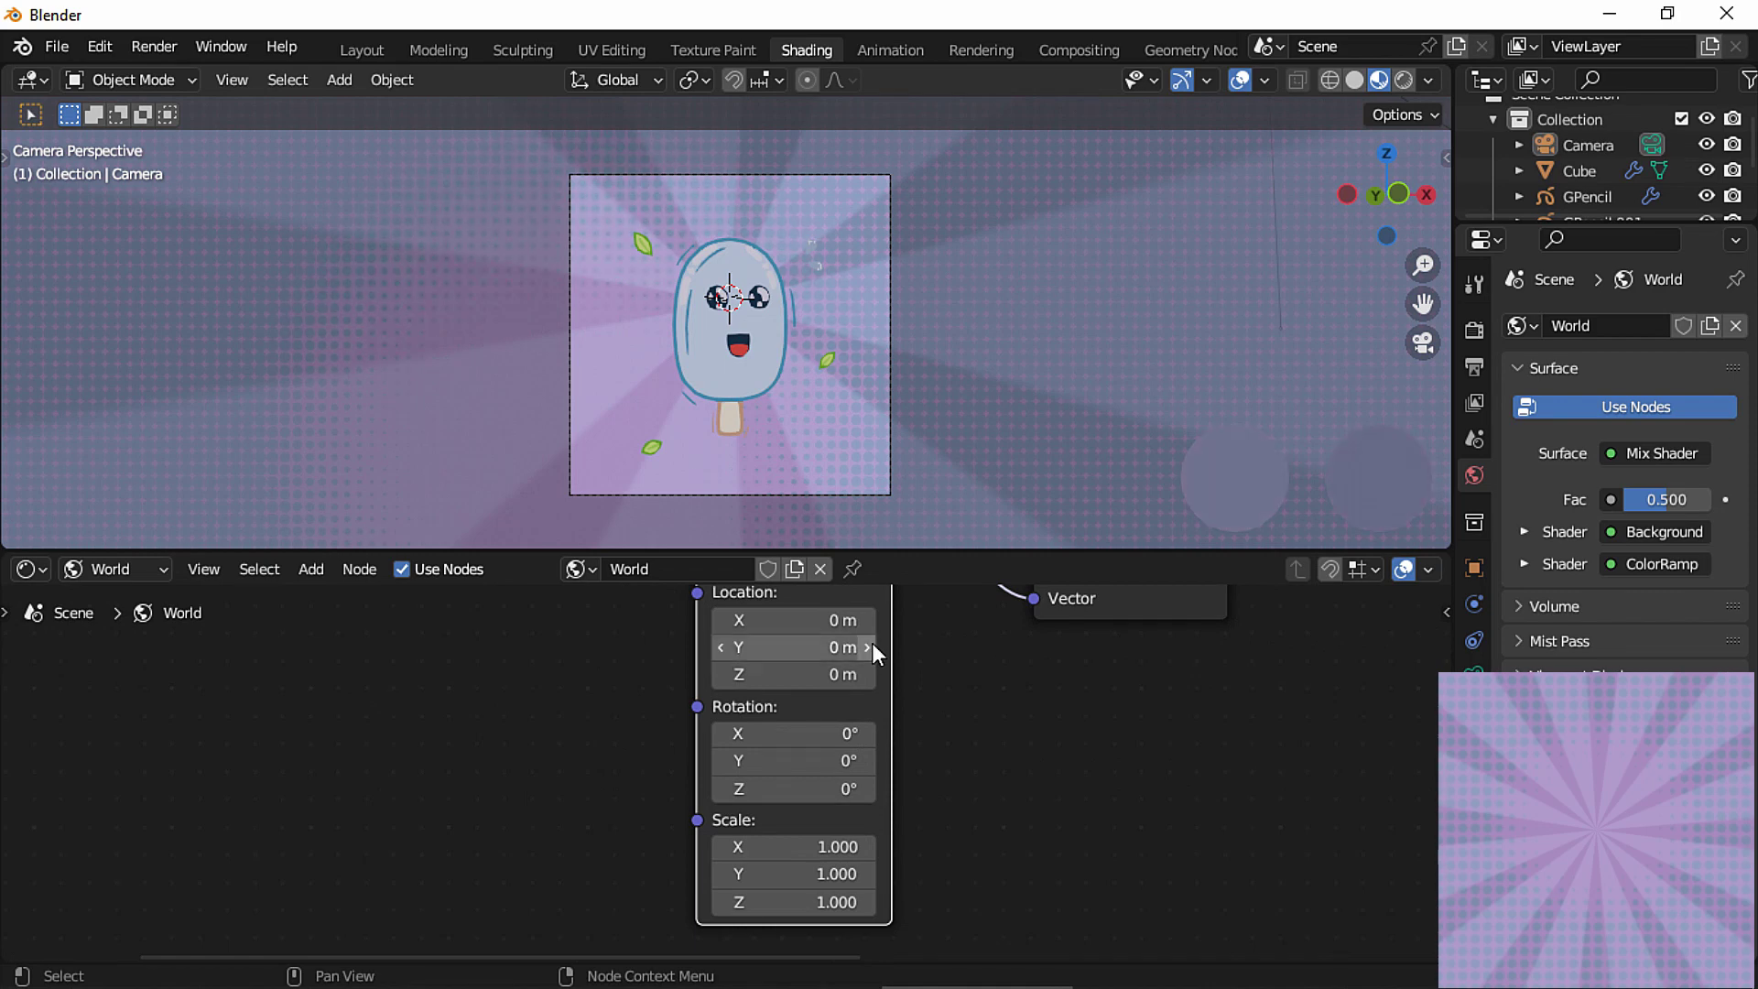
click(872, 647)
click(872, 646)
click(872, 647)
click(872, 646)
Set the duplicated Mapping node's scale to 3 on the X, Y and Z axes.
click(832, 845)
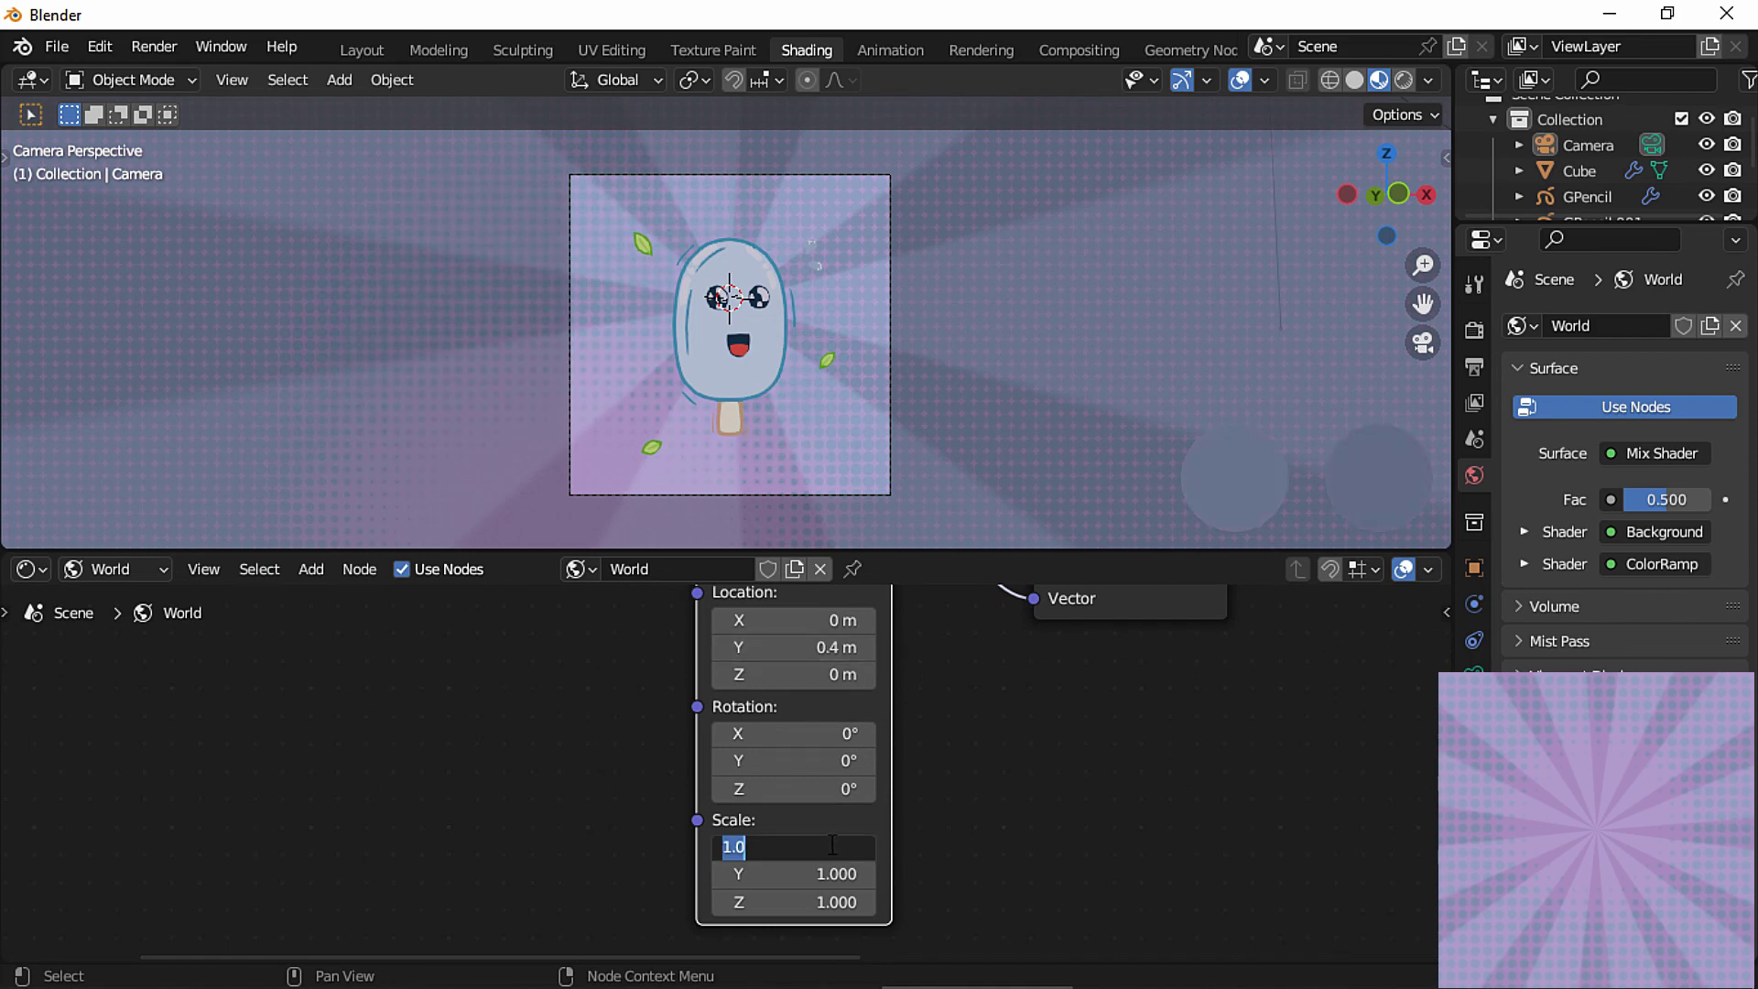
text(3)
key(Return)
drag(835, 847, 841, 898)
key(Return)
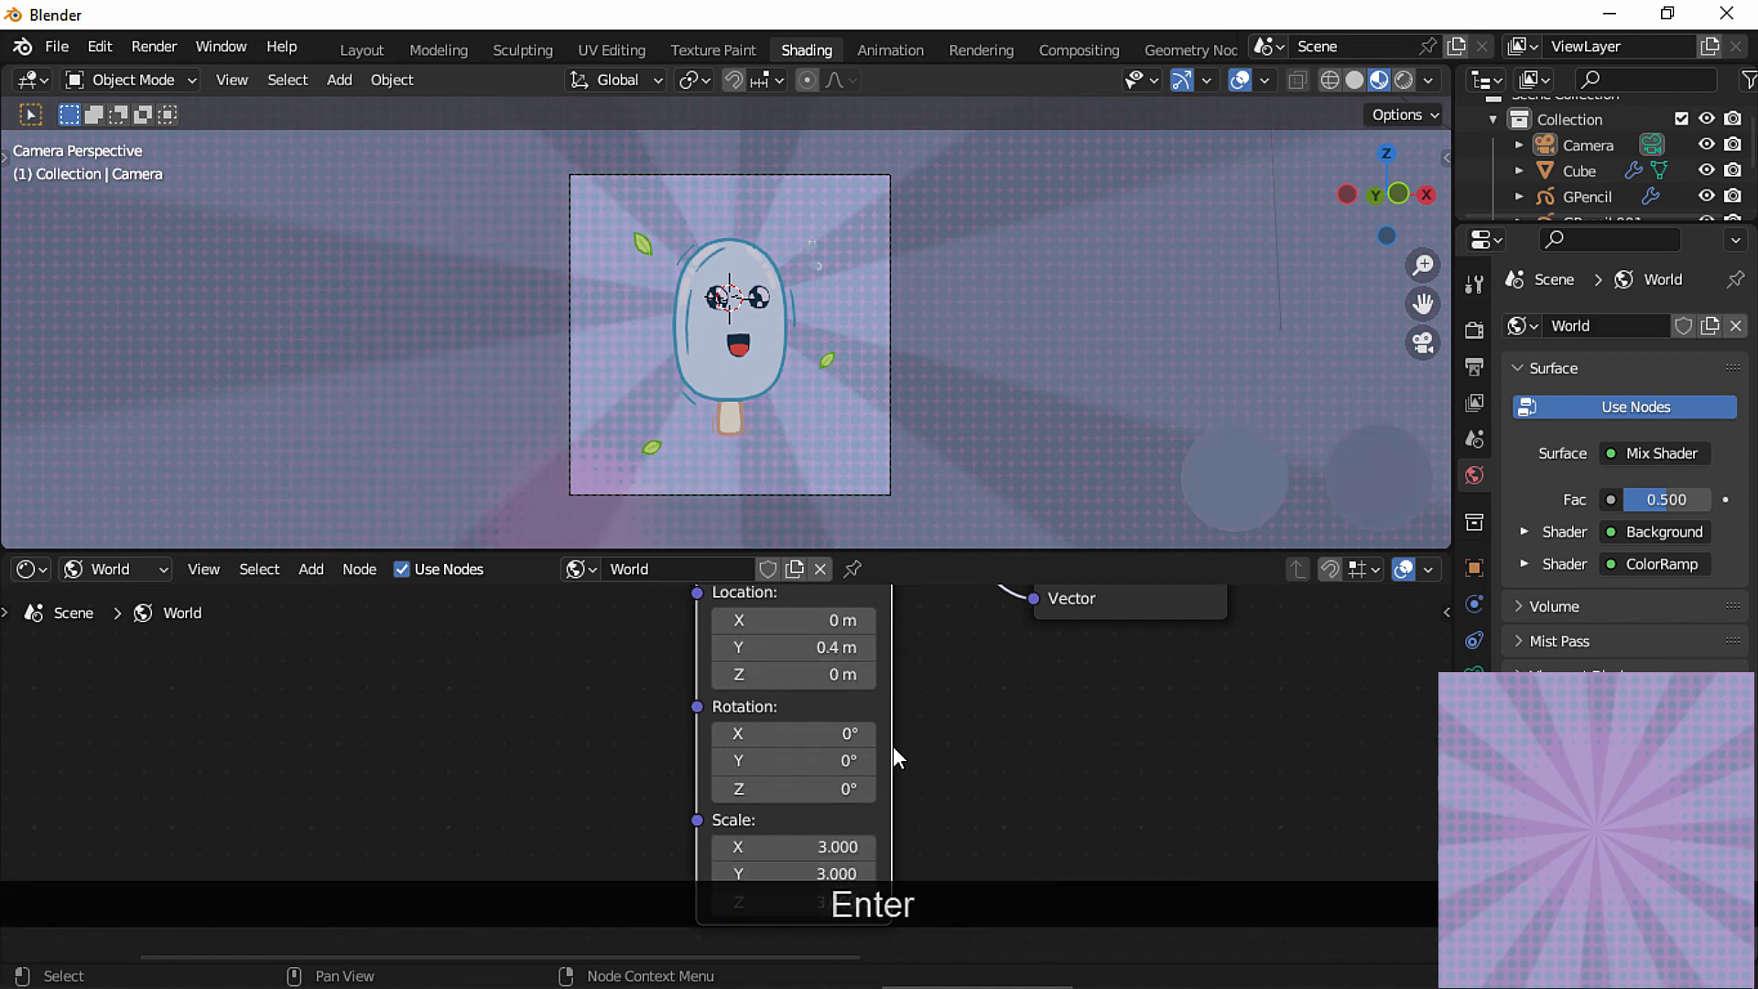
Shift the spherical gradient by setting its Mapping node's location to X -1.2 m and Y -1.6 m.
middle_drag(769, 643, 774, 680)
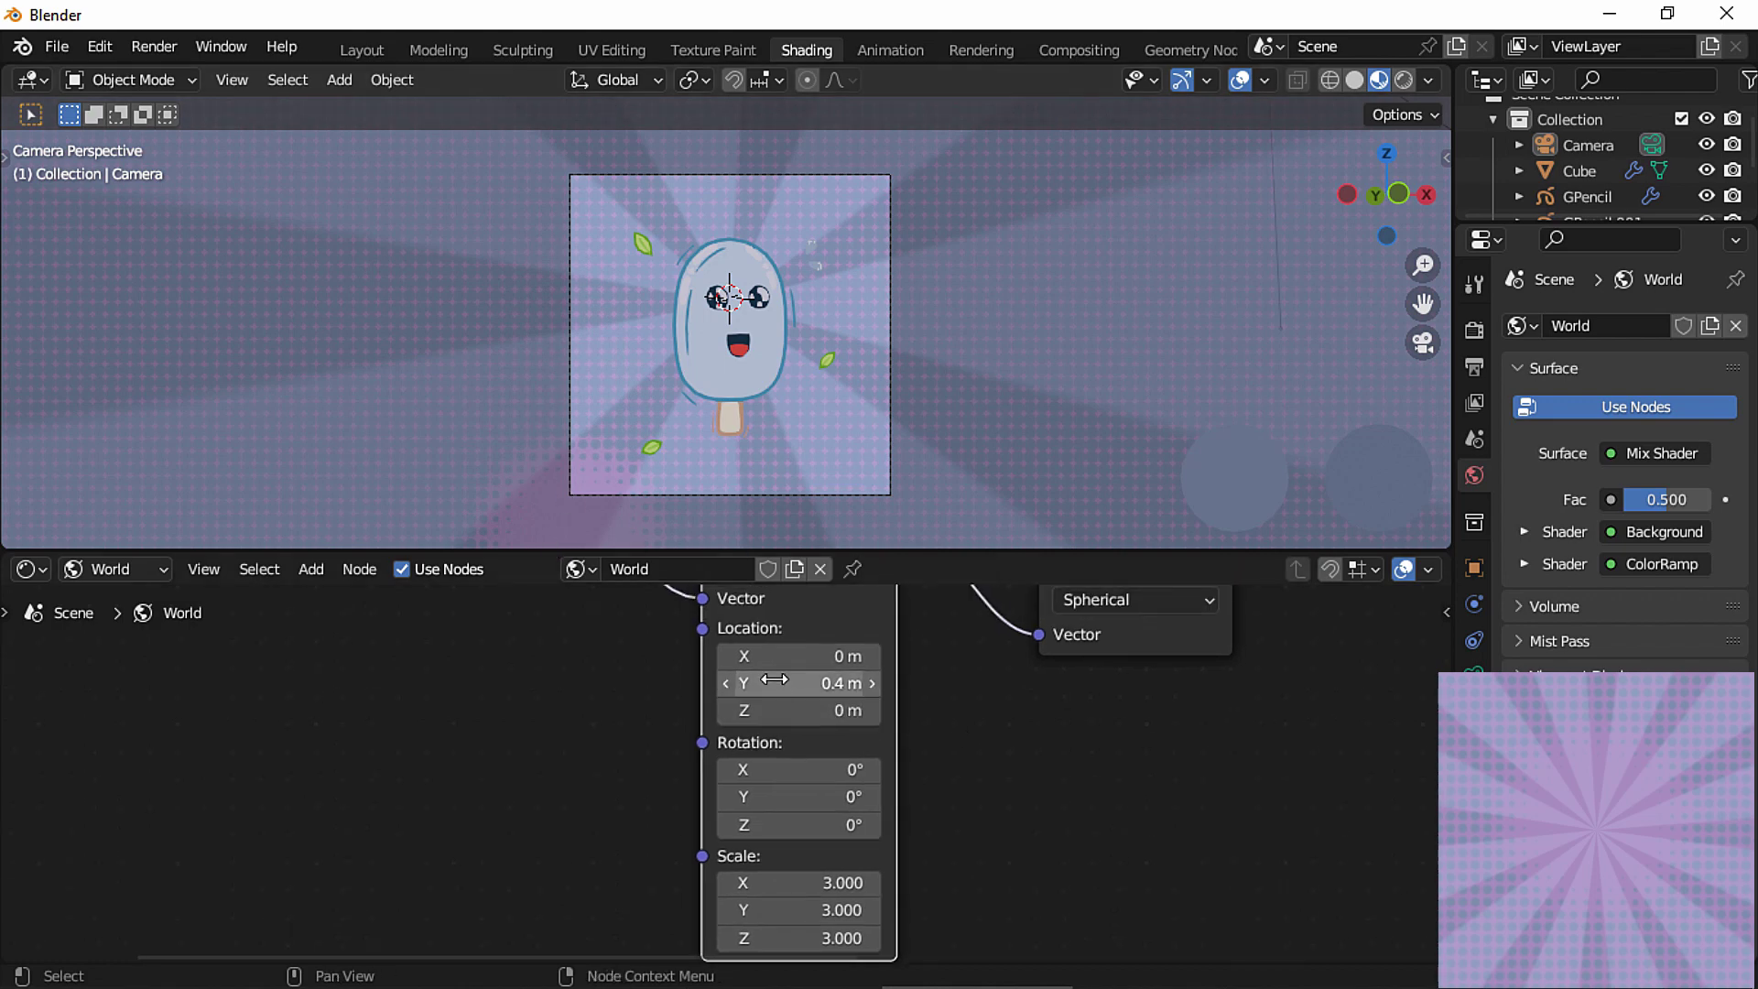
click(725, 656)
click(725, 656)
click(725, 657)
click(725, 656)
click(725, 657)
click(725, 656)
click(725, 656)
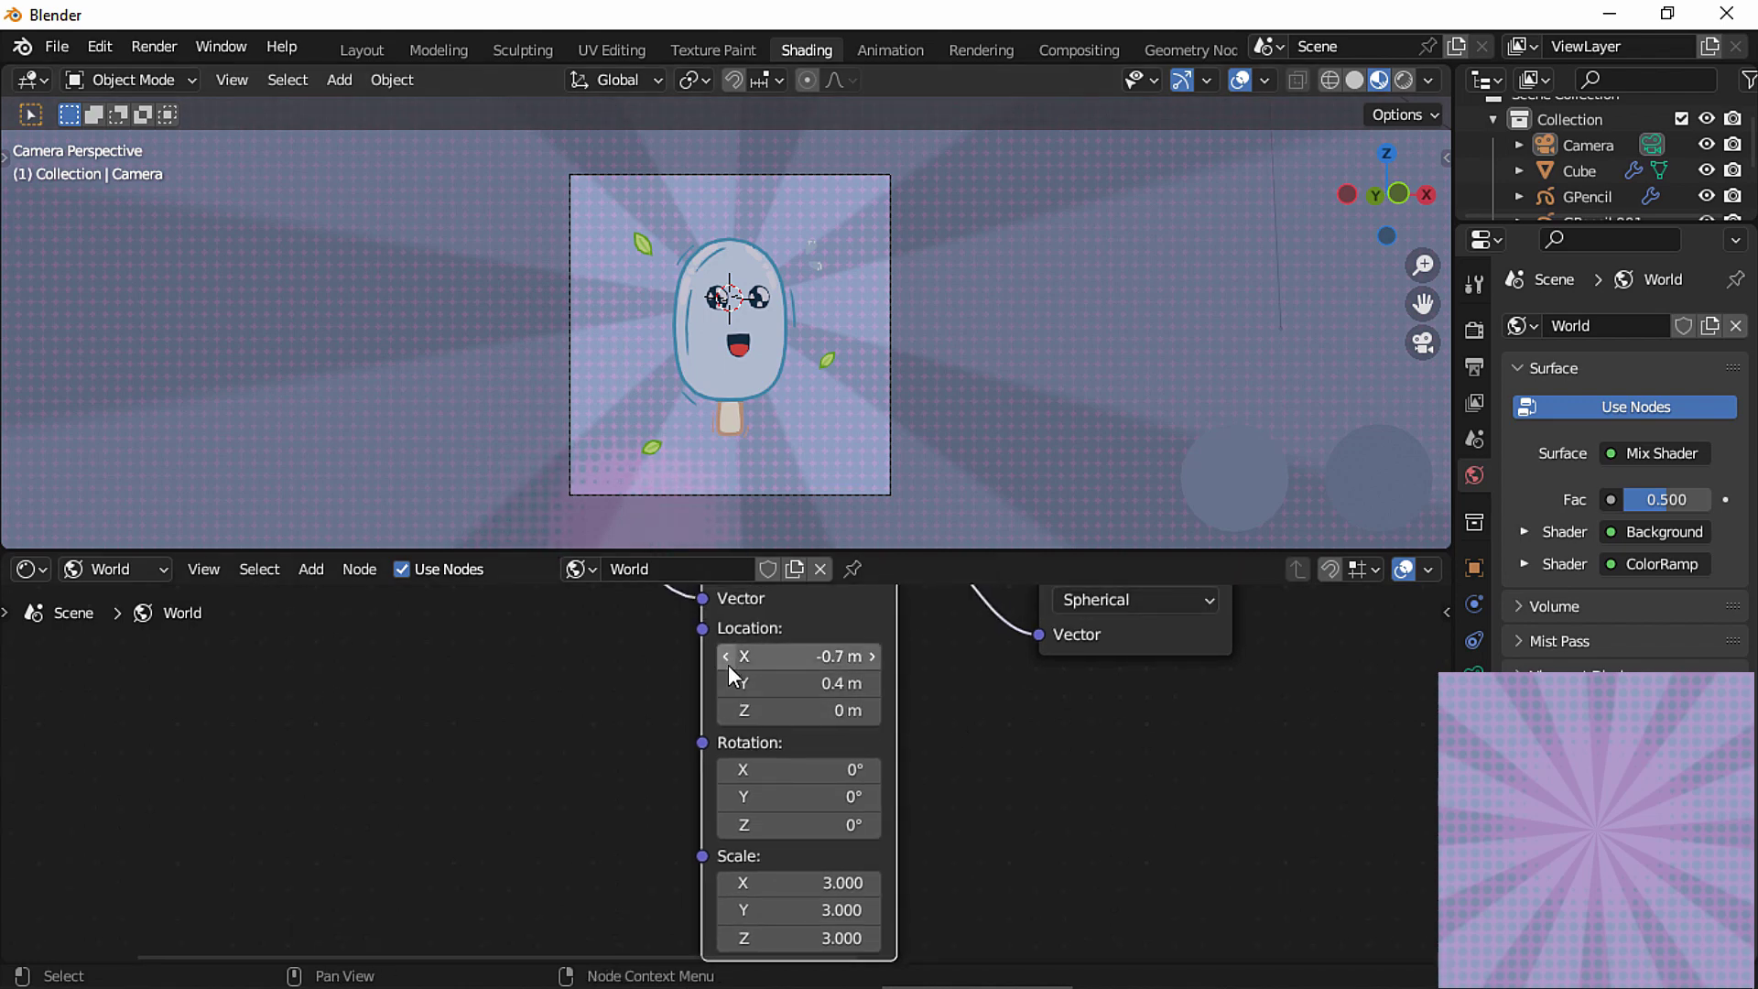
double_click(725, 657)
double_click(725, 656)
click(725, 656)
double_click(725, 683)
double_click(725, 683)
double_click(725, 683)
click(725, 683)
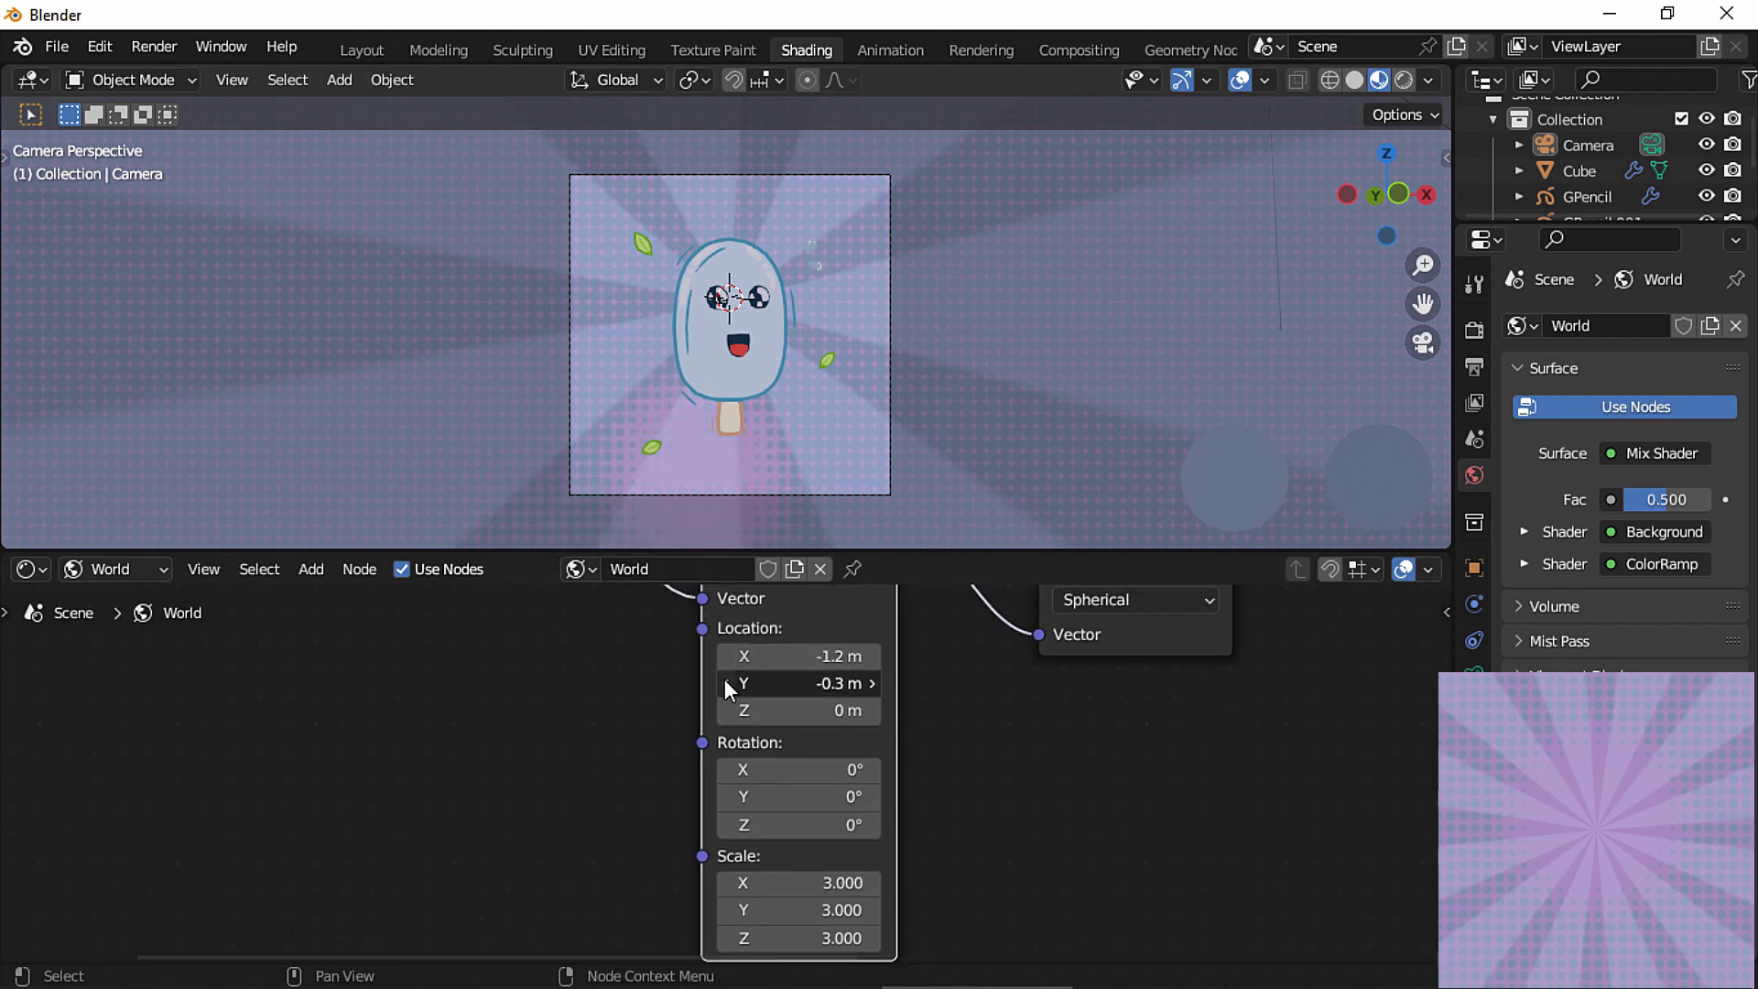
double_click(725, 683)
double_click(725, 683)
double_click(725, 683)
double_click(725, 683)
double_click(725, 683)
double_click(725, 682)
click(725, 683)
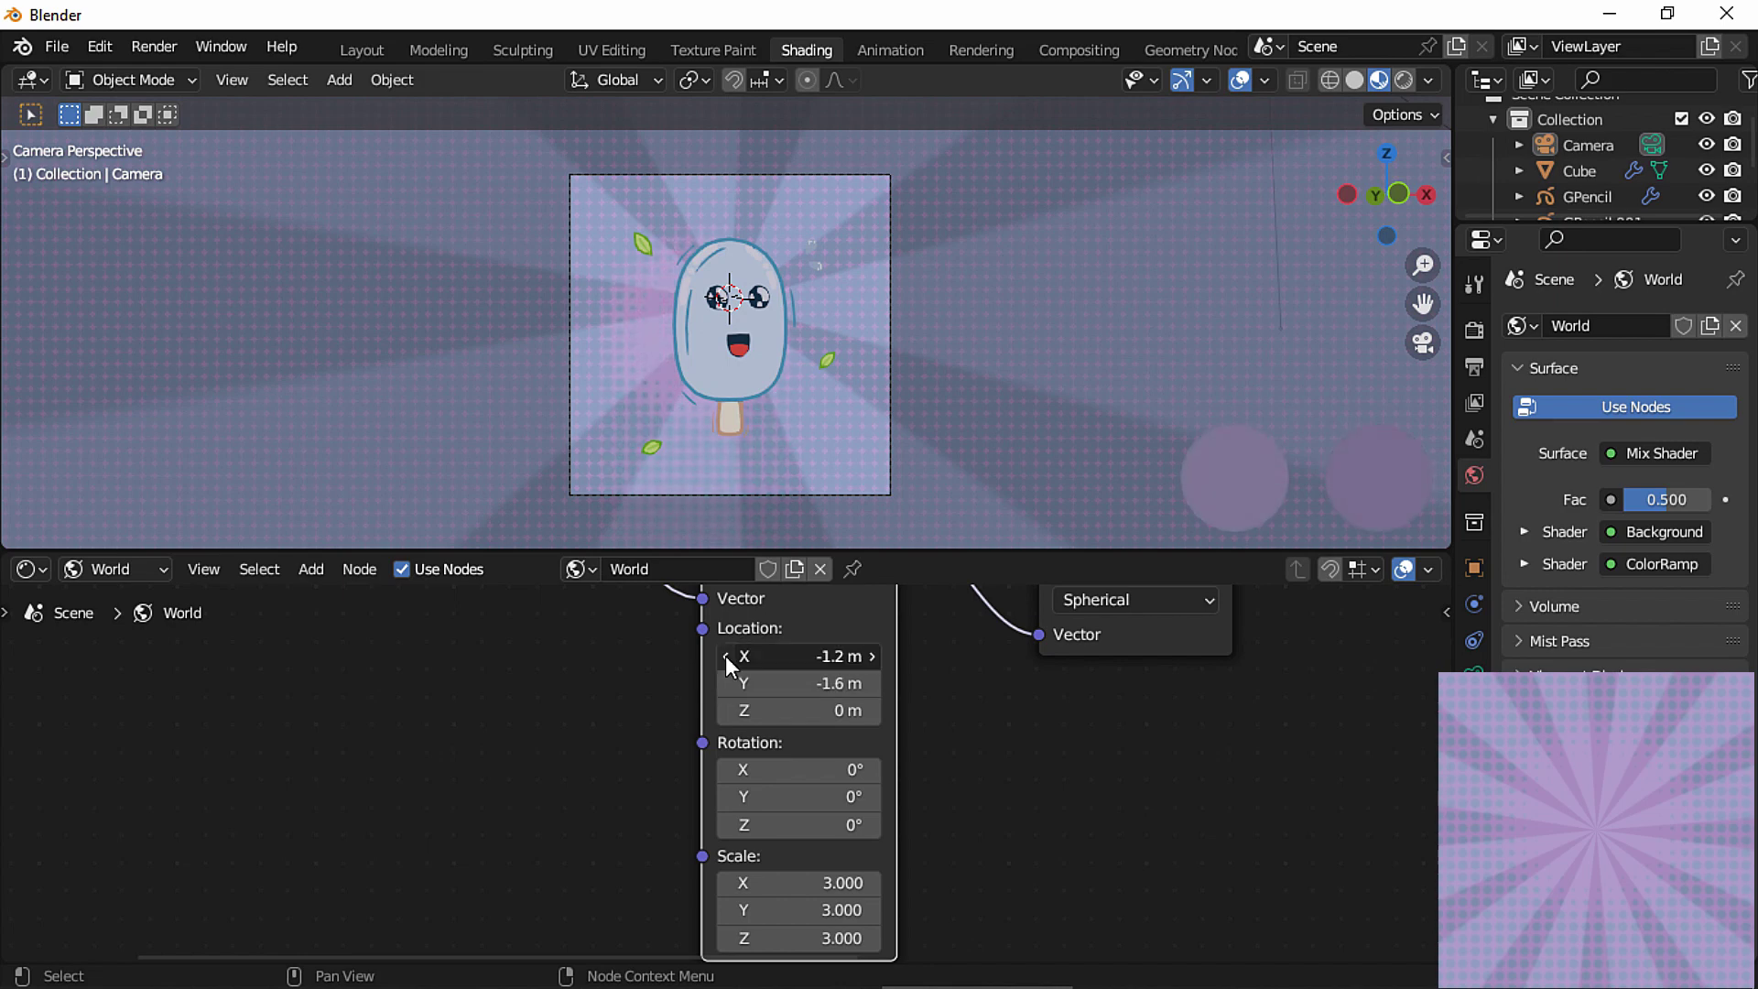
Center the spherical gradient behind the popsicle by setting its Mapping node's X location to -1.5 m.
click(725, 656)
click(725, 656)
click(725, 656)
click(725, 657)
click(725, 656)
click(870, 656)
click(870, 656)
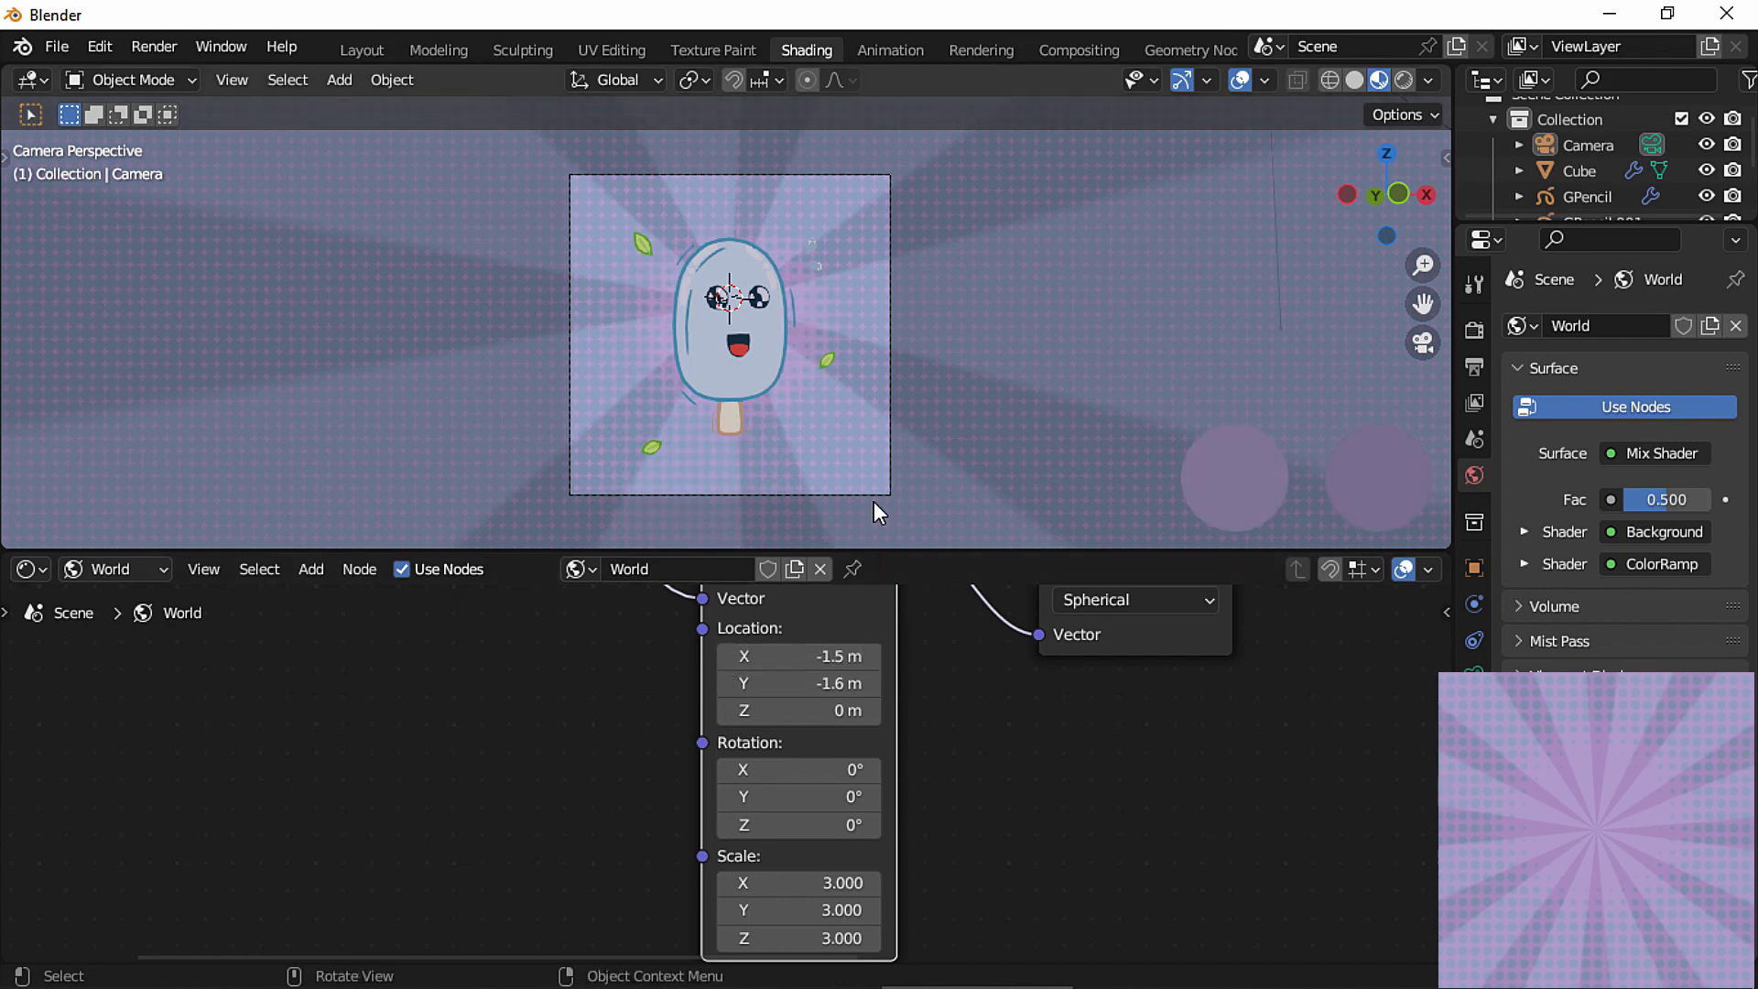
Move the spherical Gradient Texture closer to its Mapping node and set the dot pattern ColorRamp's blue stop position to 0.109.
ctrl+middle_drag(873, 502, 835, 288)
shift+middle_drag(1383, 679, 1020, 871)
shift+middle_drag(798, 695, 837, 734)
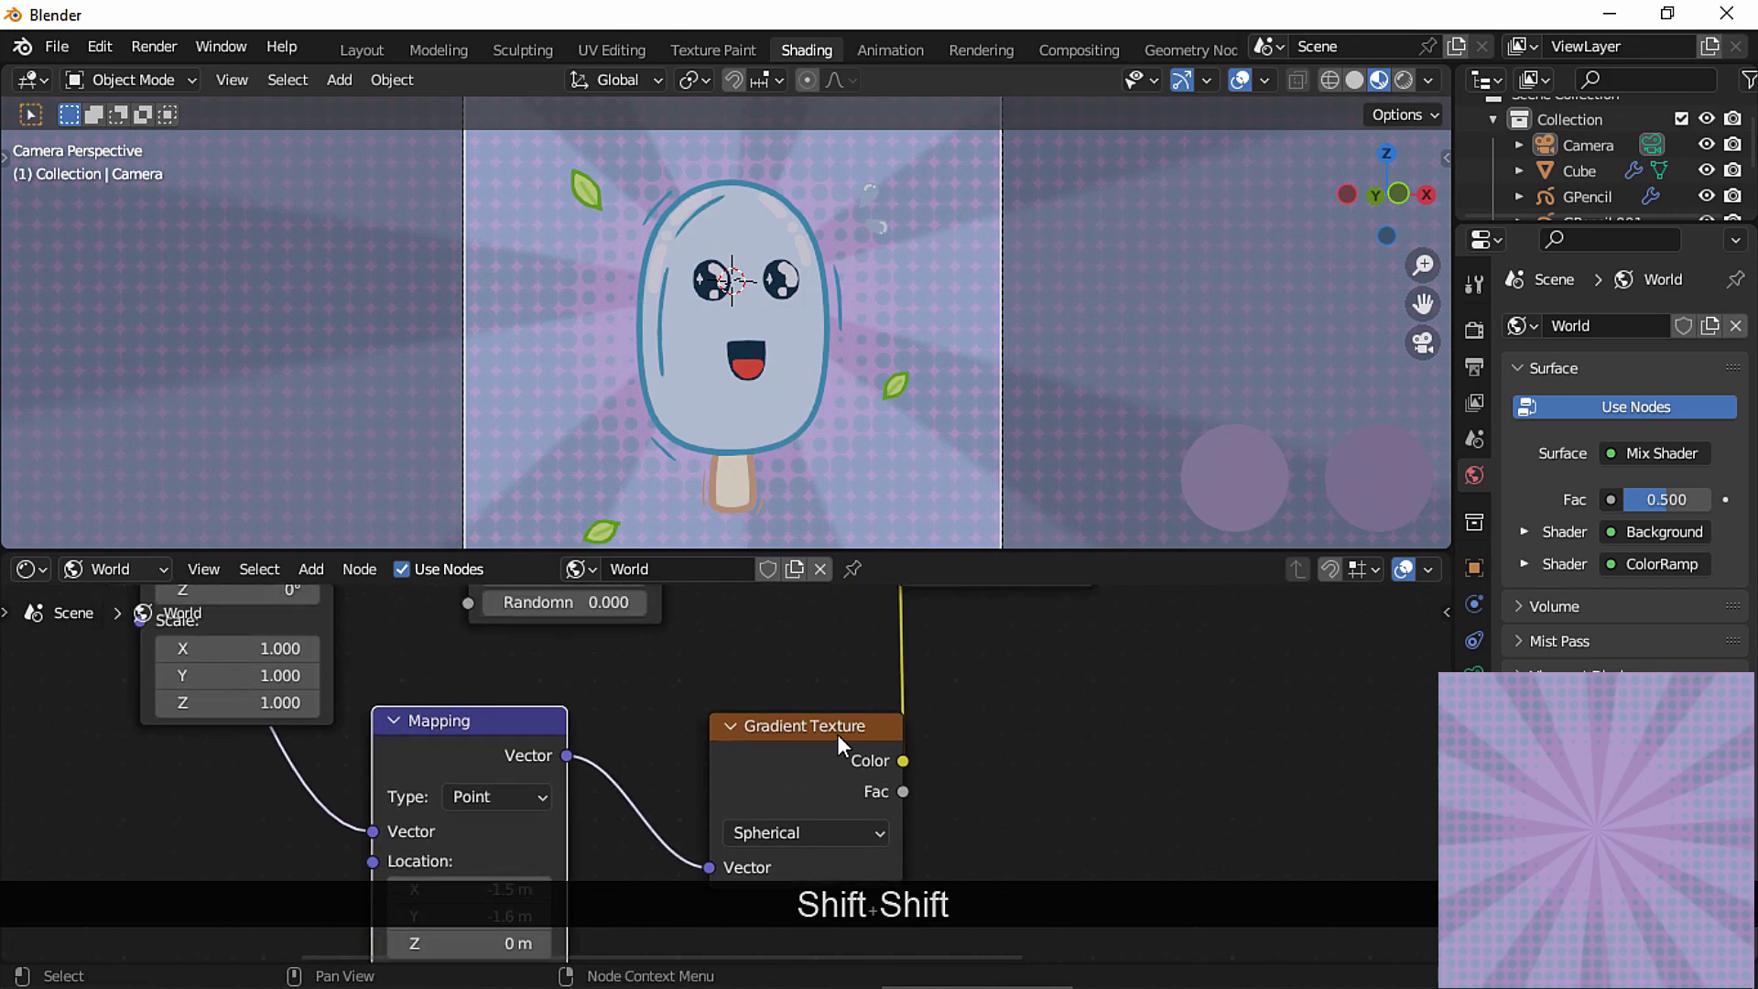
drag(837, 735, 774, 730)
middle_drag(937, 614, 948, 840)
middle_drag(1077, 587, 798, 765)
drag(1009, 748, 973, 751)
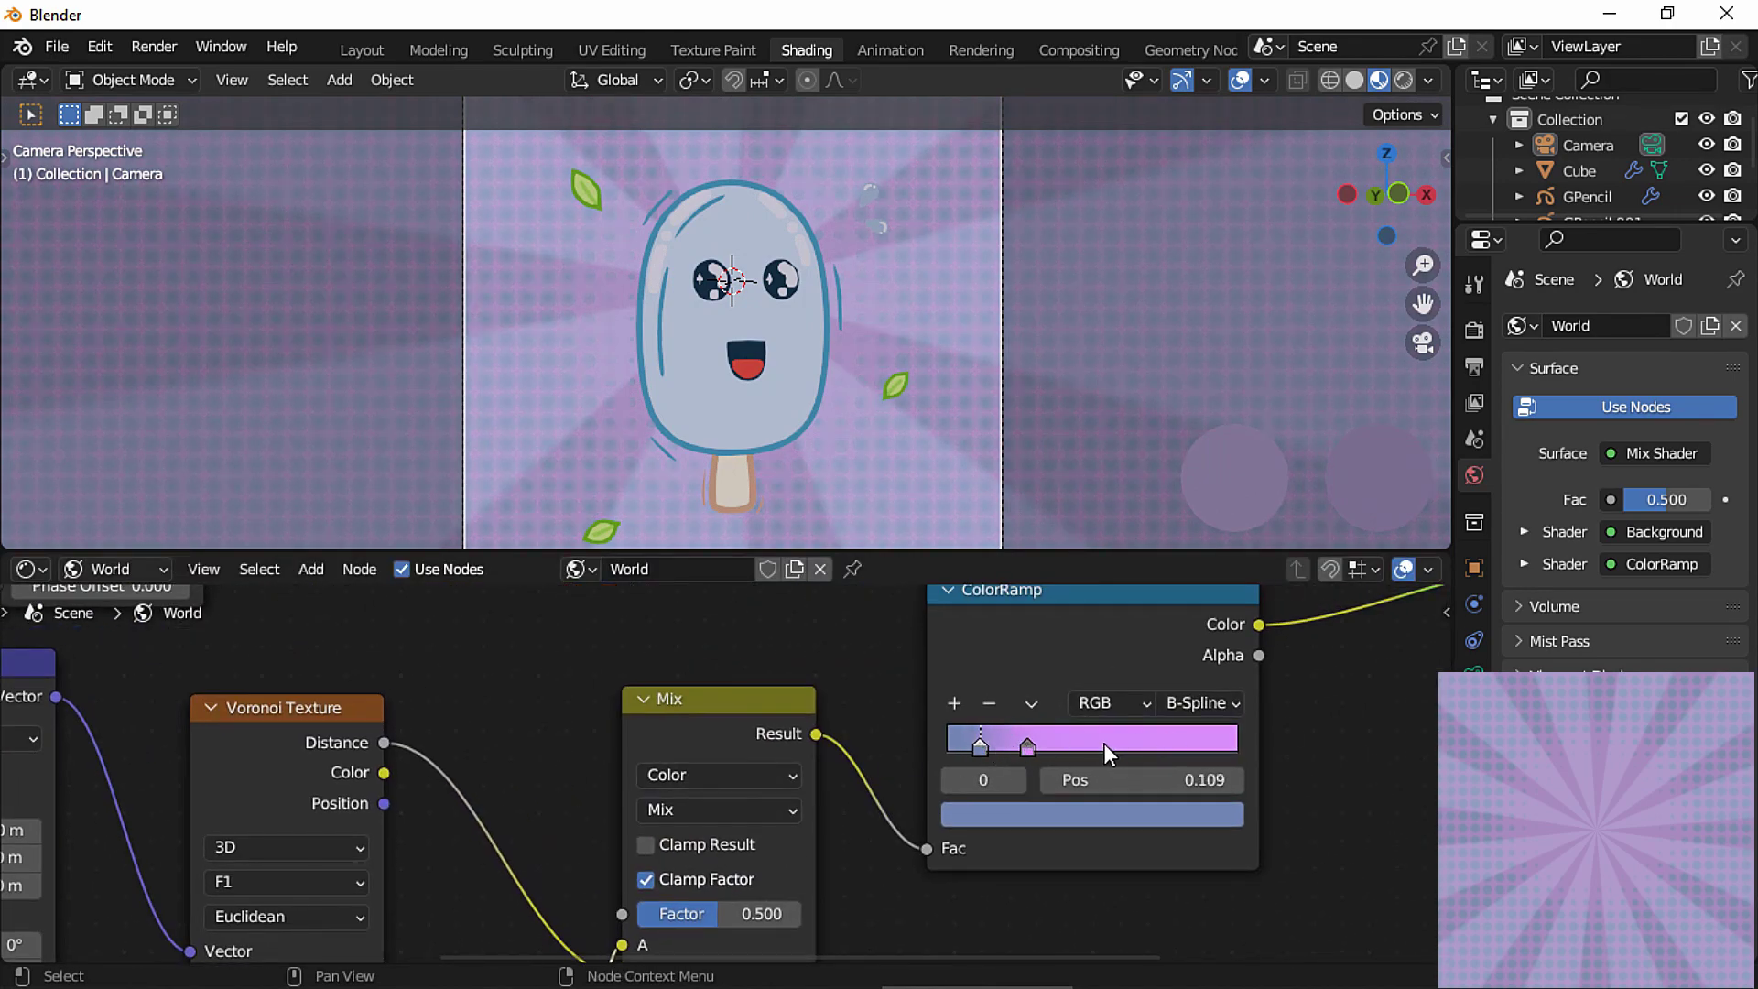
Delete the entire lower dot-pattern node branch and the Mix Shader, keeping the sunburst's Background connected to the World Output.
middle_drag(1300, 690, 1041, 769)
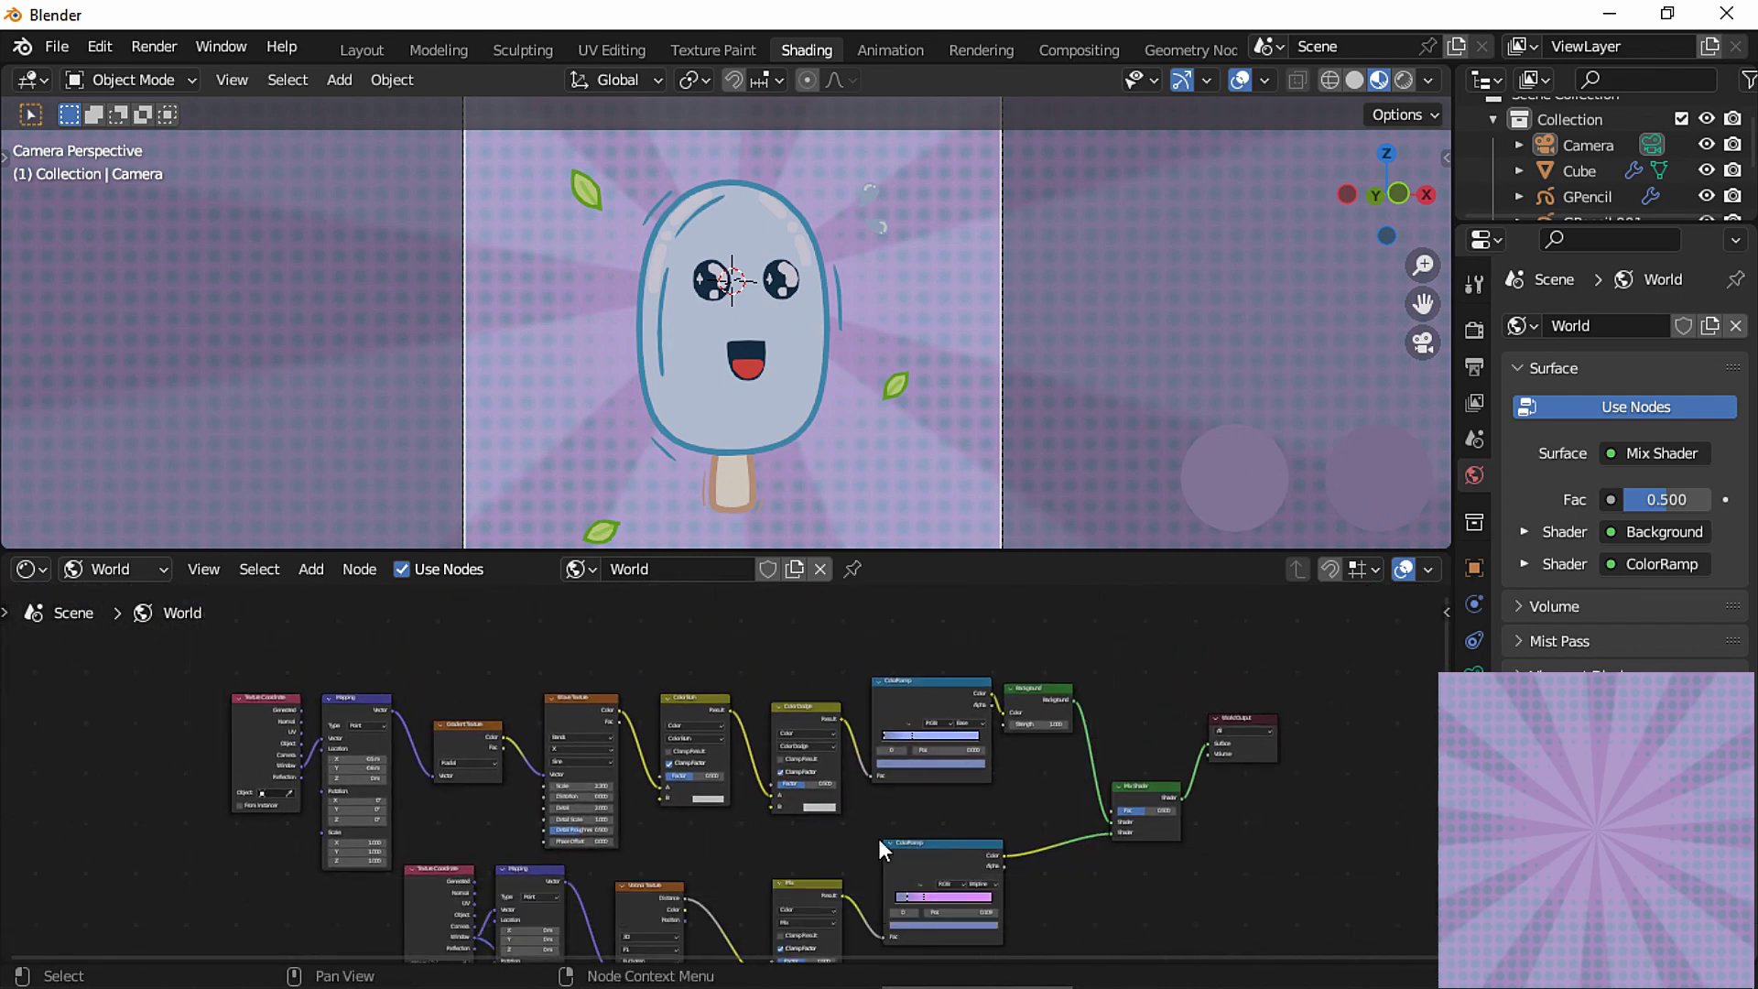
middle_drag(897, 906, 969, 712)
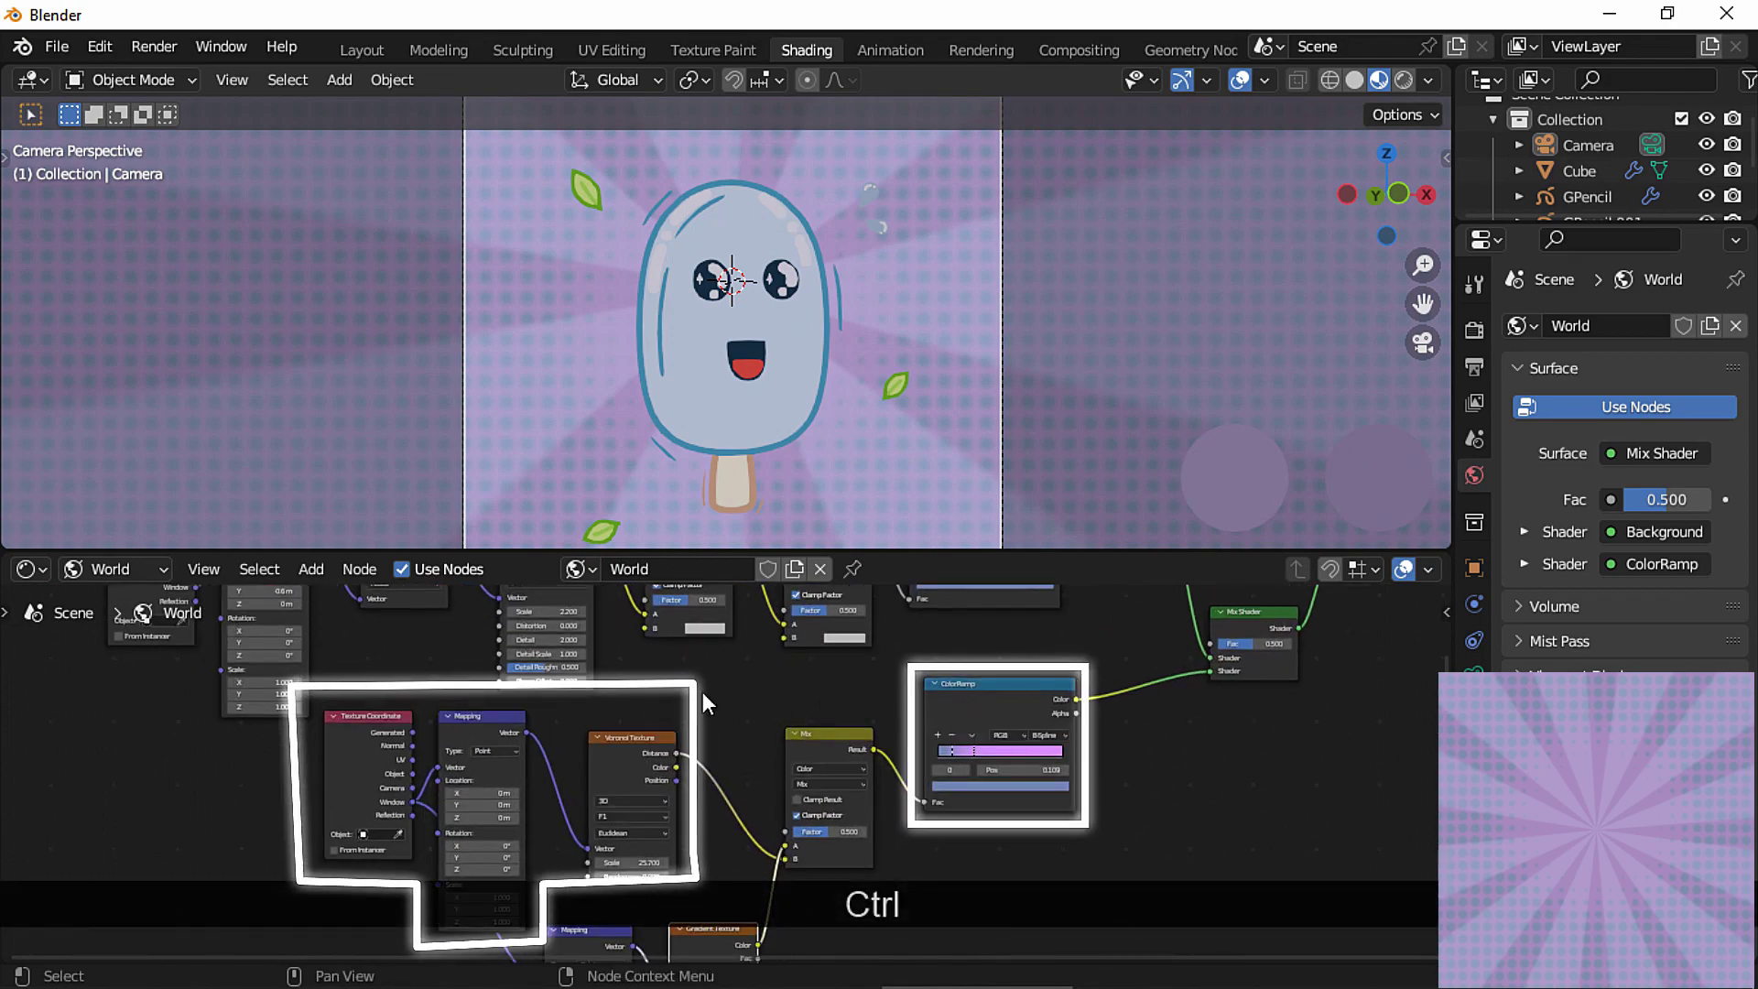
middle_drag(885, 894, 884, 712)
middle_drag(747, 815, 795, 888)
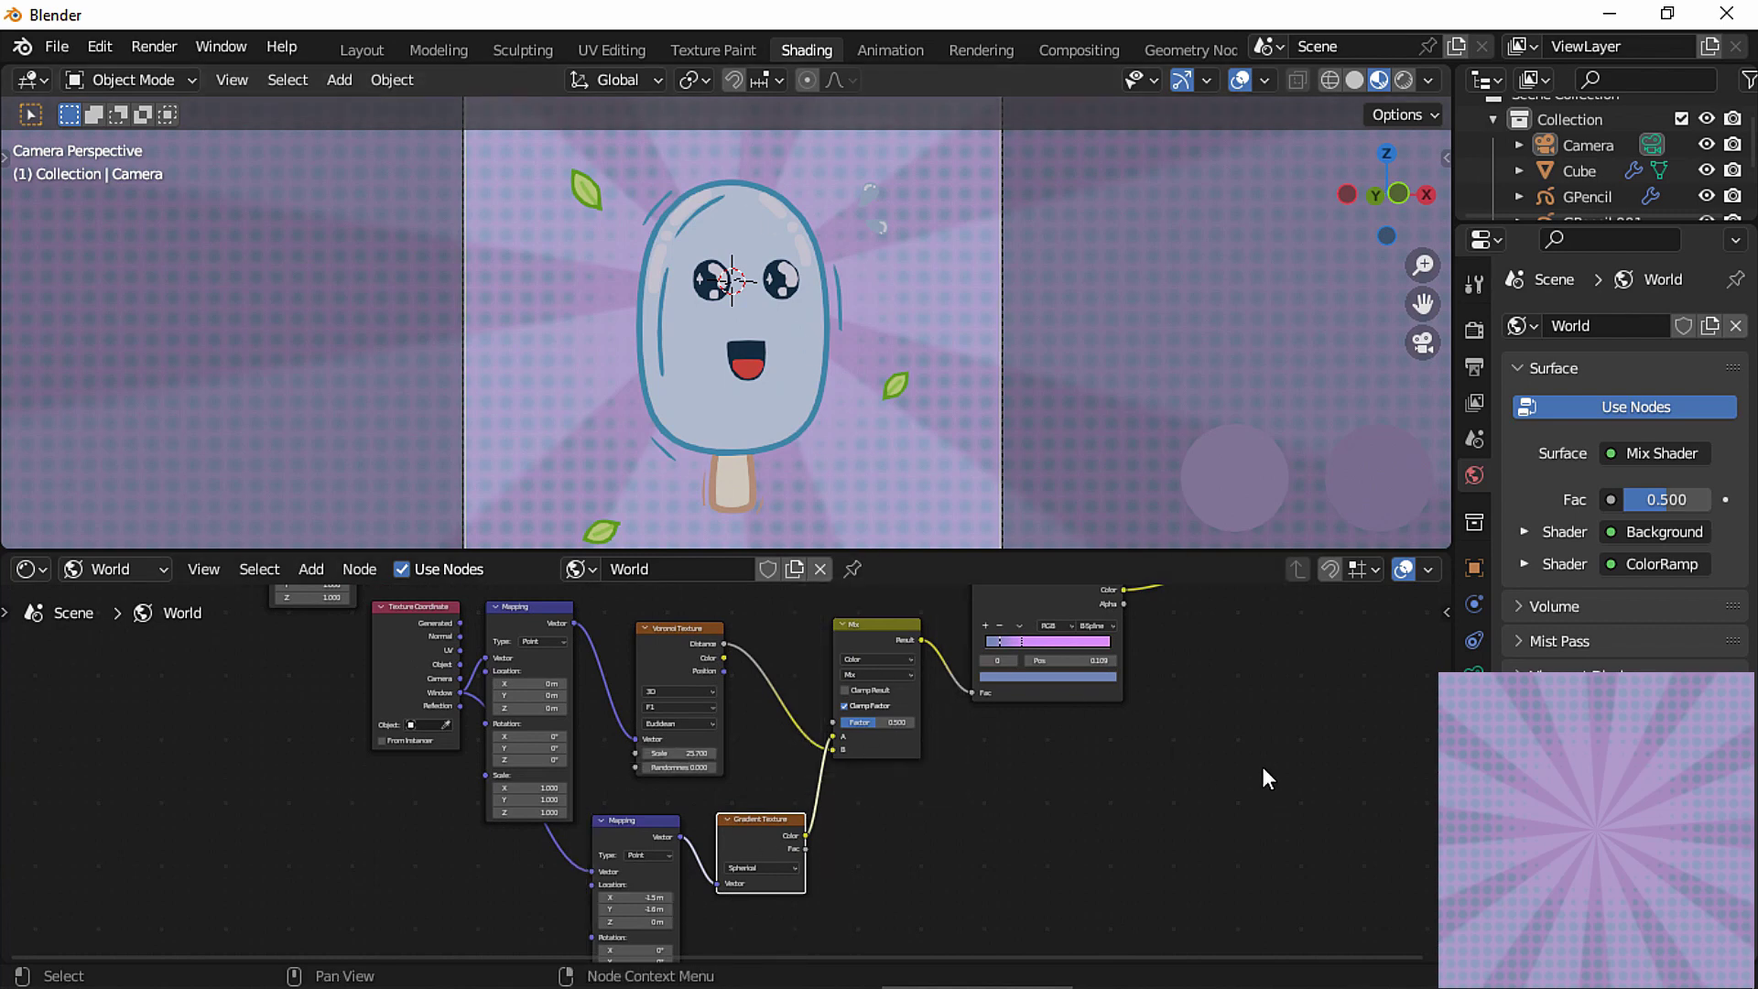
middle_drag(1074, 726, 987, 881)
middle_drag(1012, 788, 1046, 852)
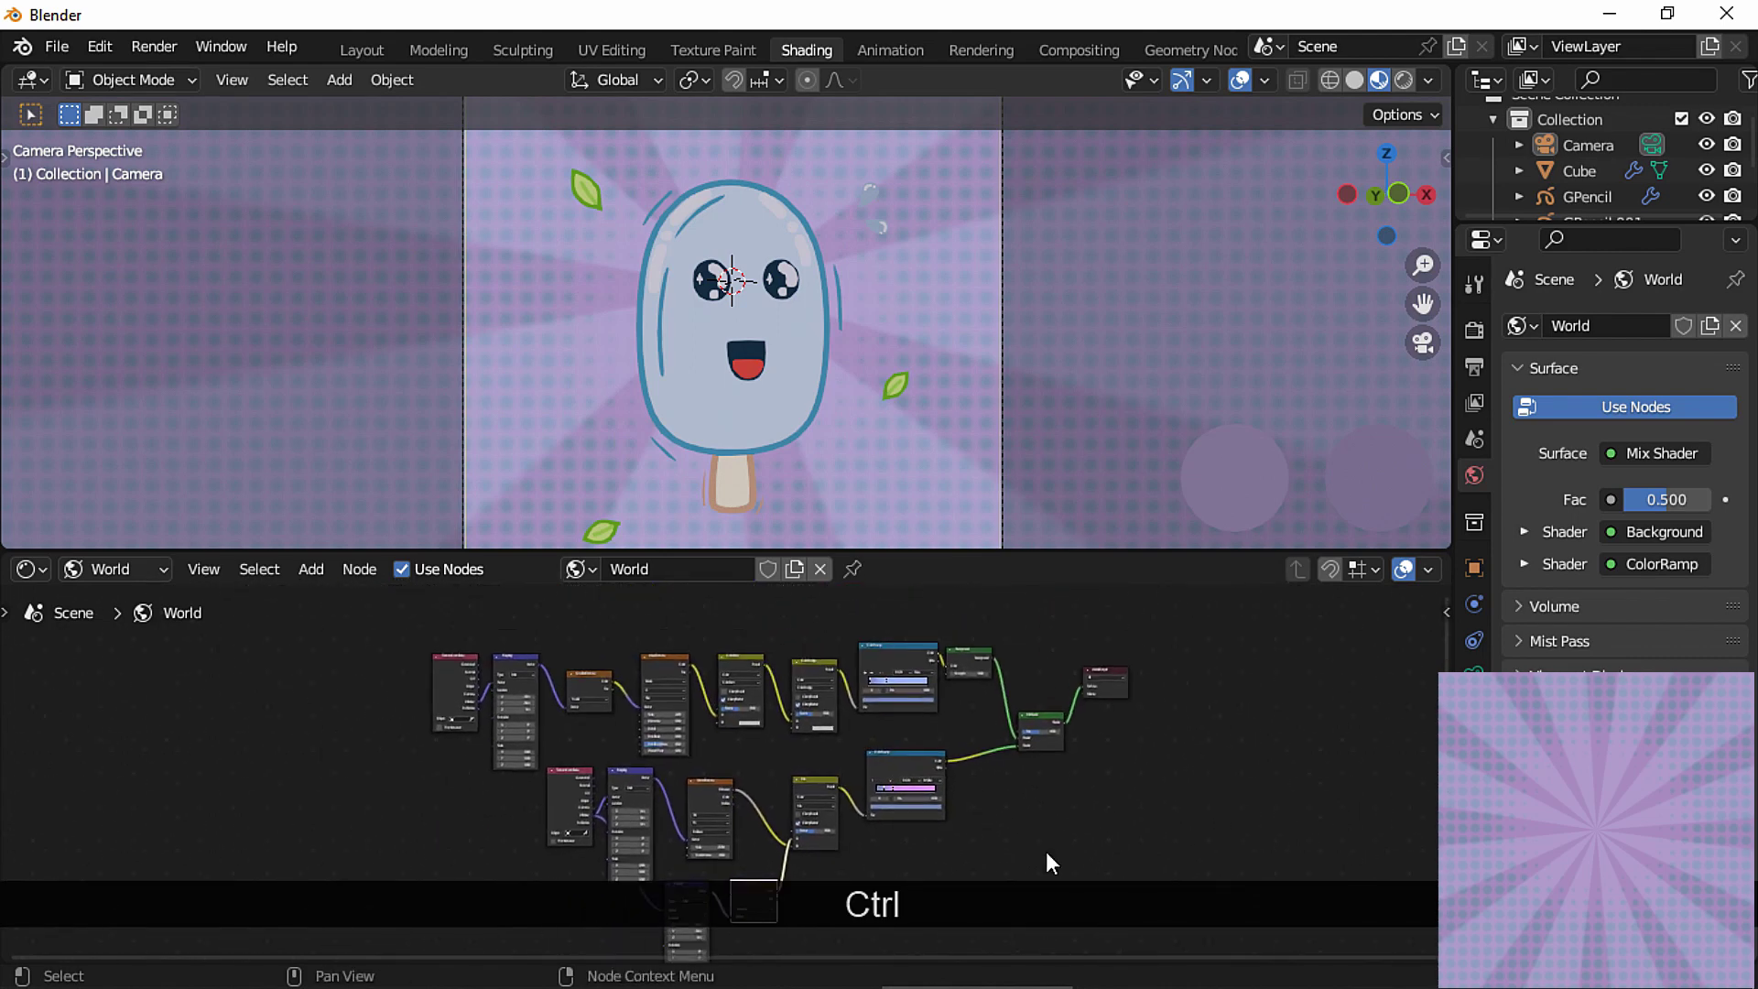
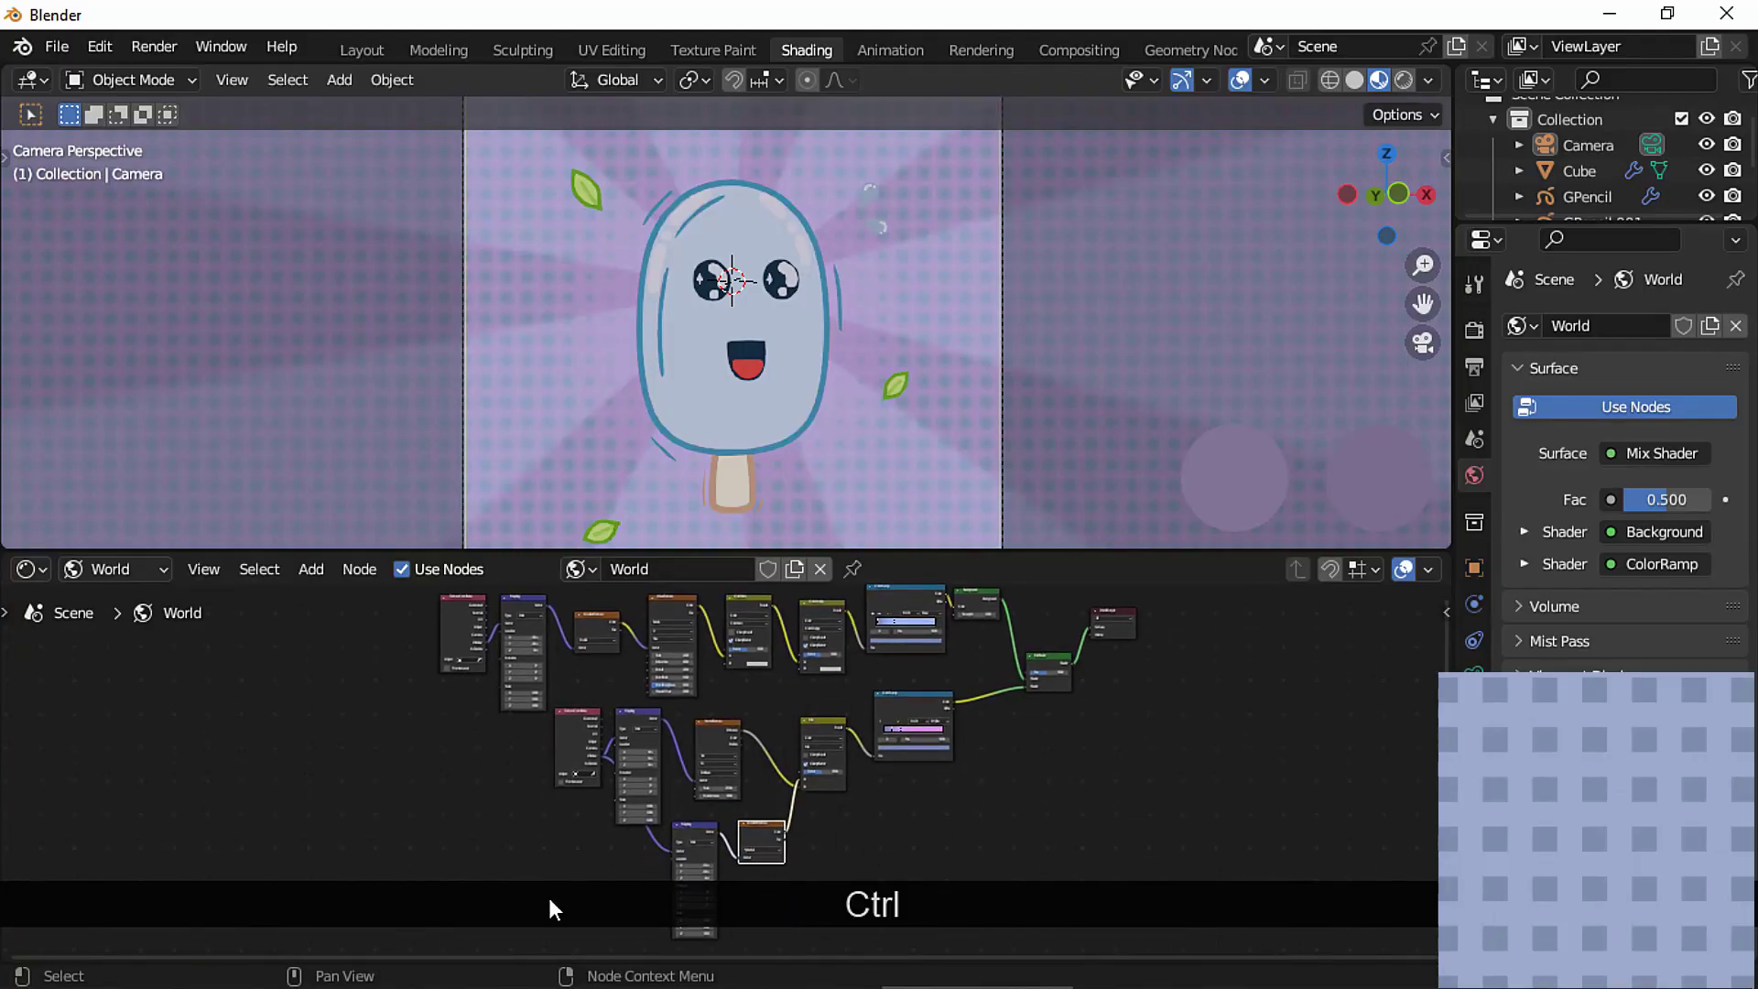
drag(523, 895, 1049, 733)
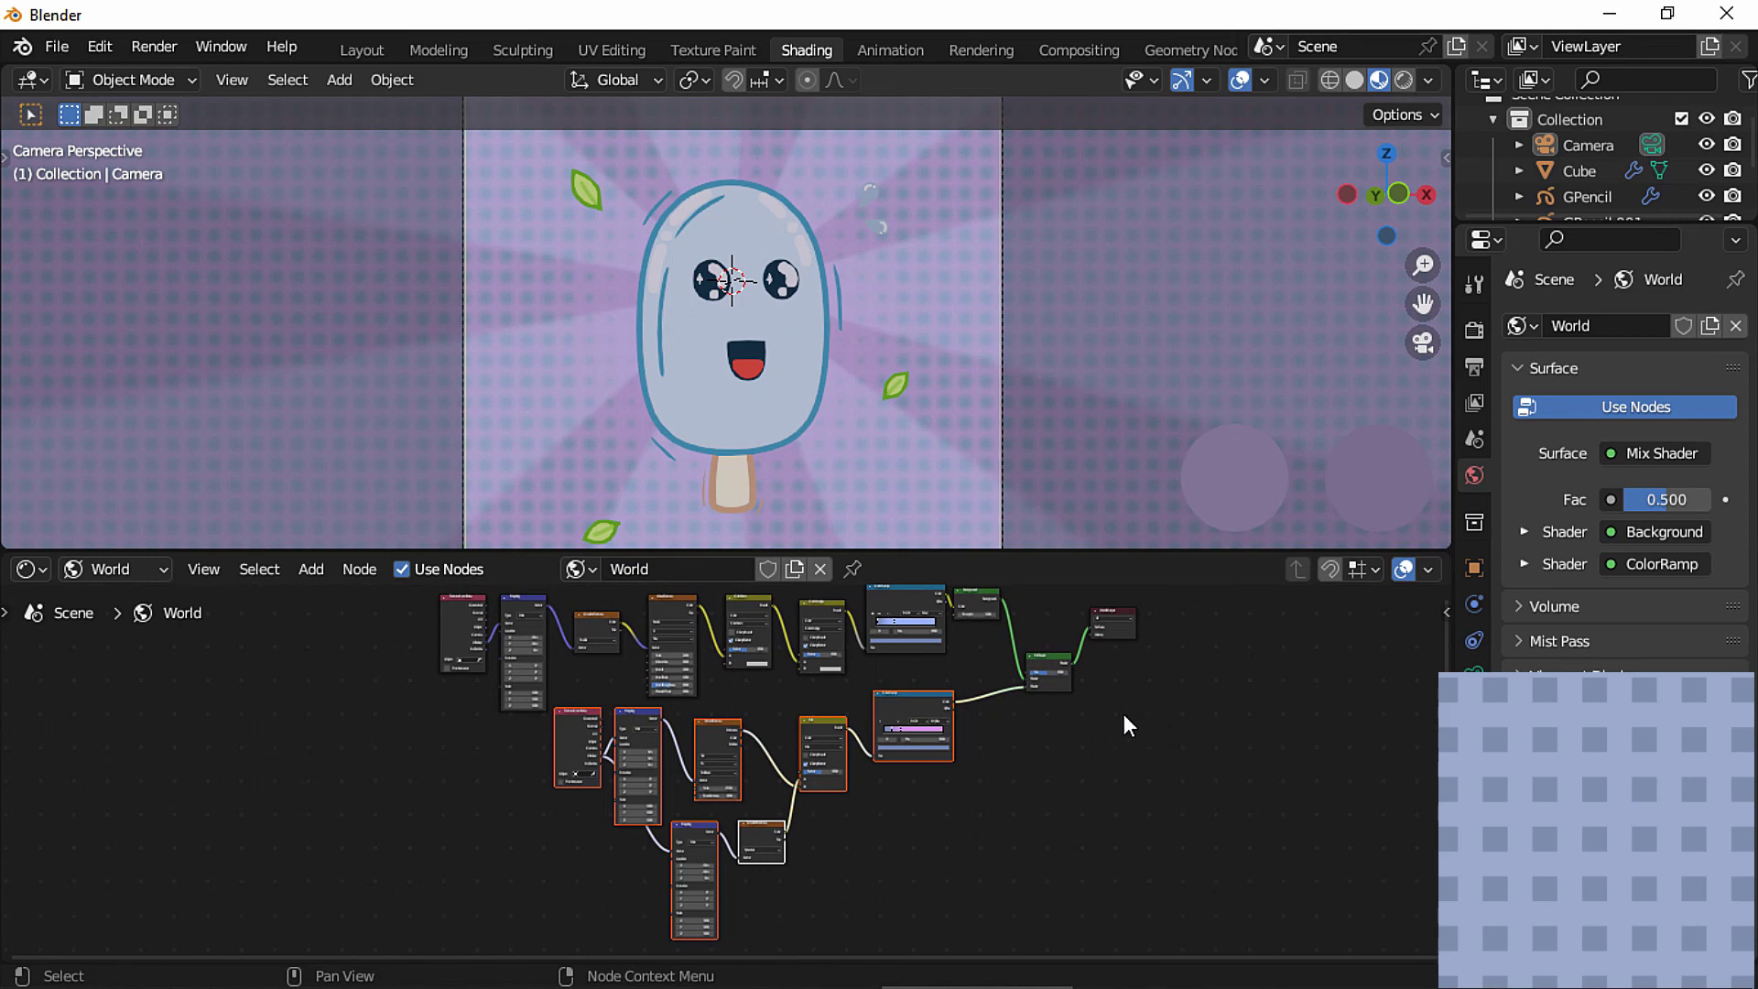
key(Delete)
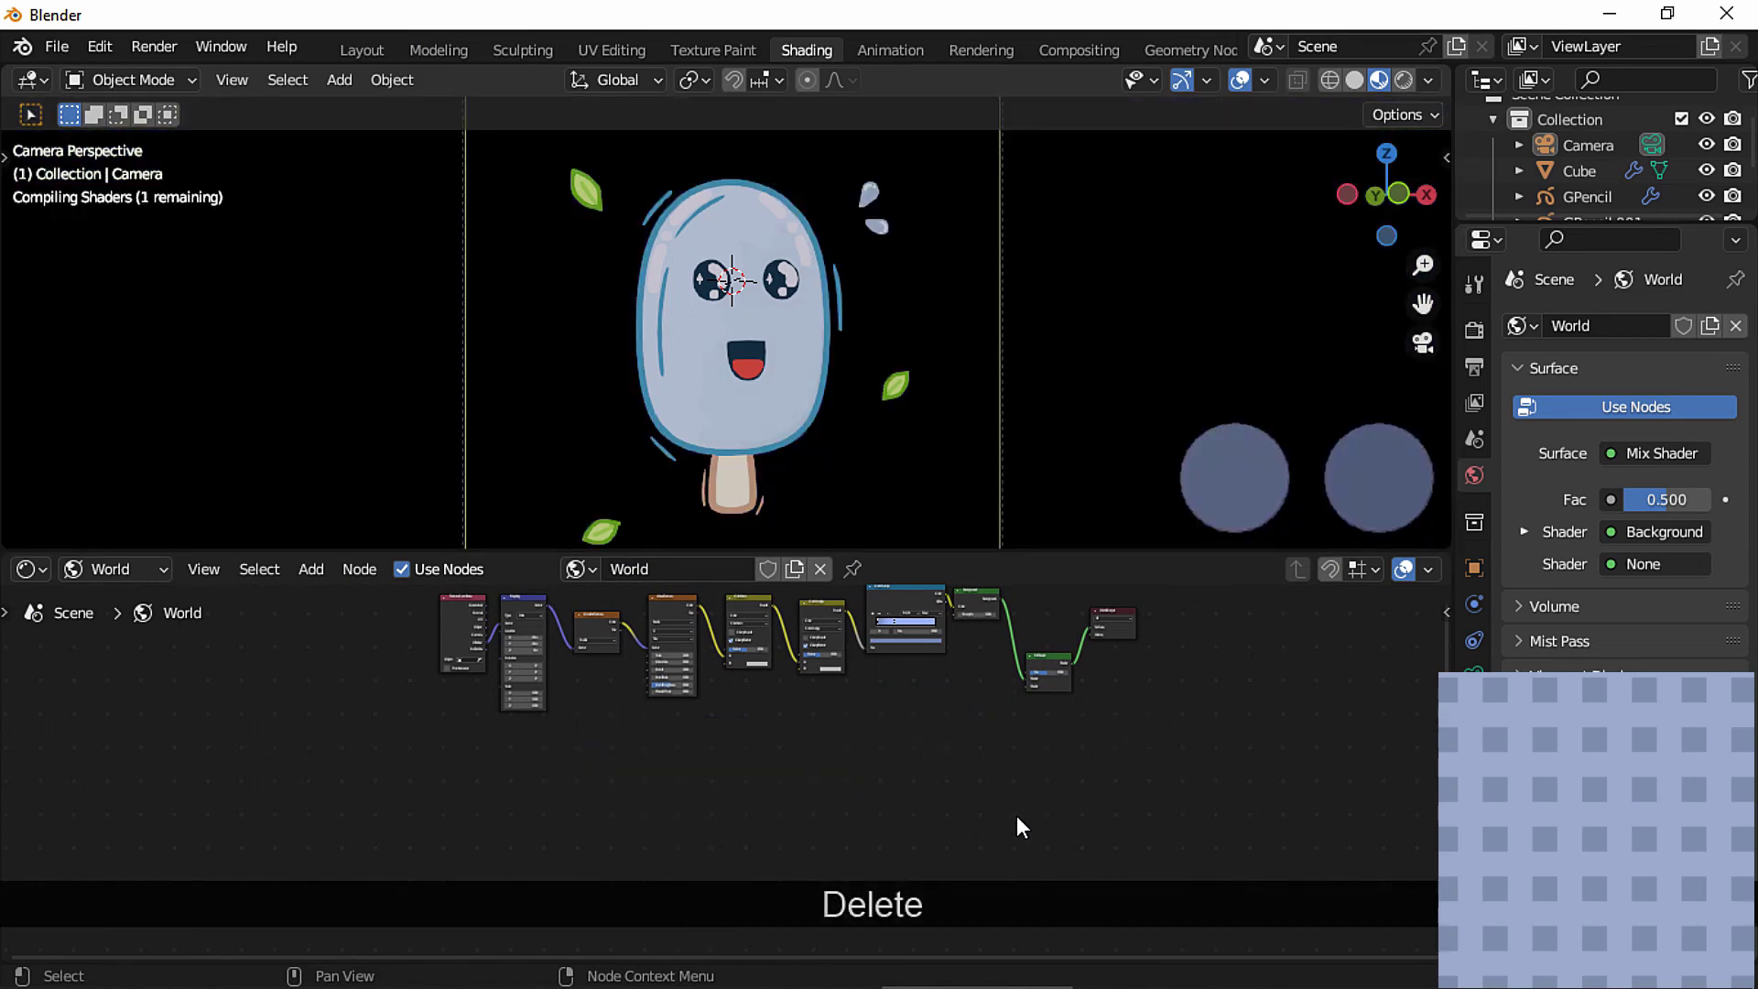
mouse_move(1056, 716)
middle_down()
mouse_move(1017, 816)
mouse_move(1051, 741)
middle_up()
drag(1075, 781, 1105, 754)
key(Delete)
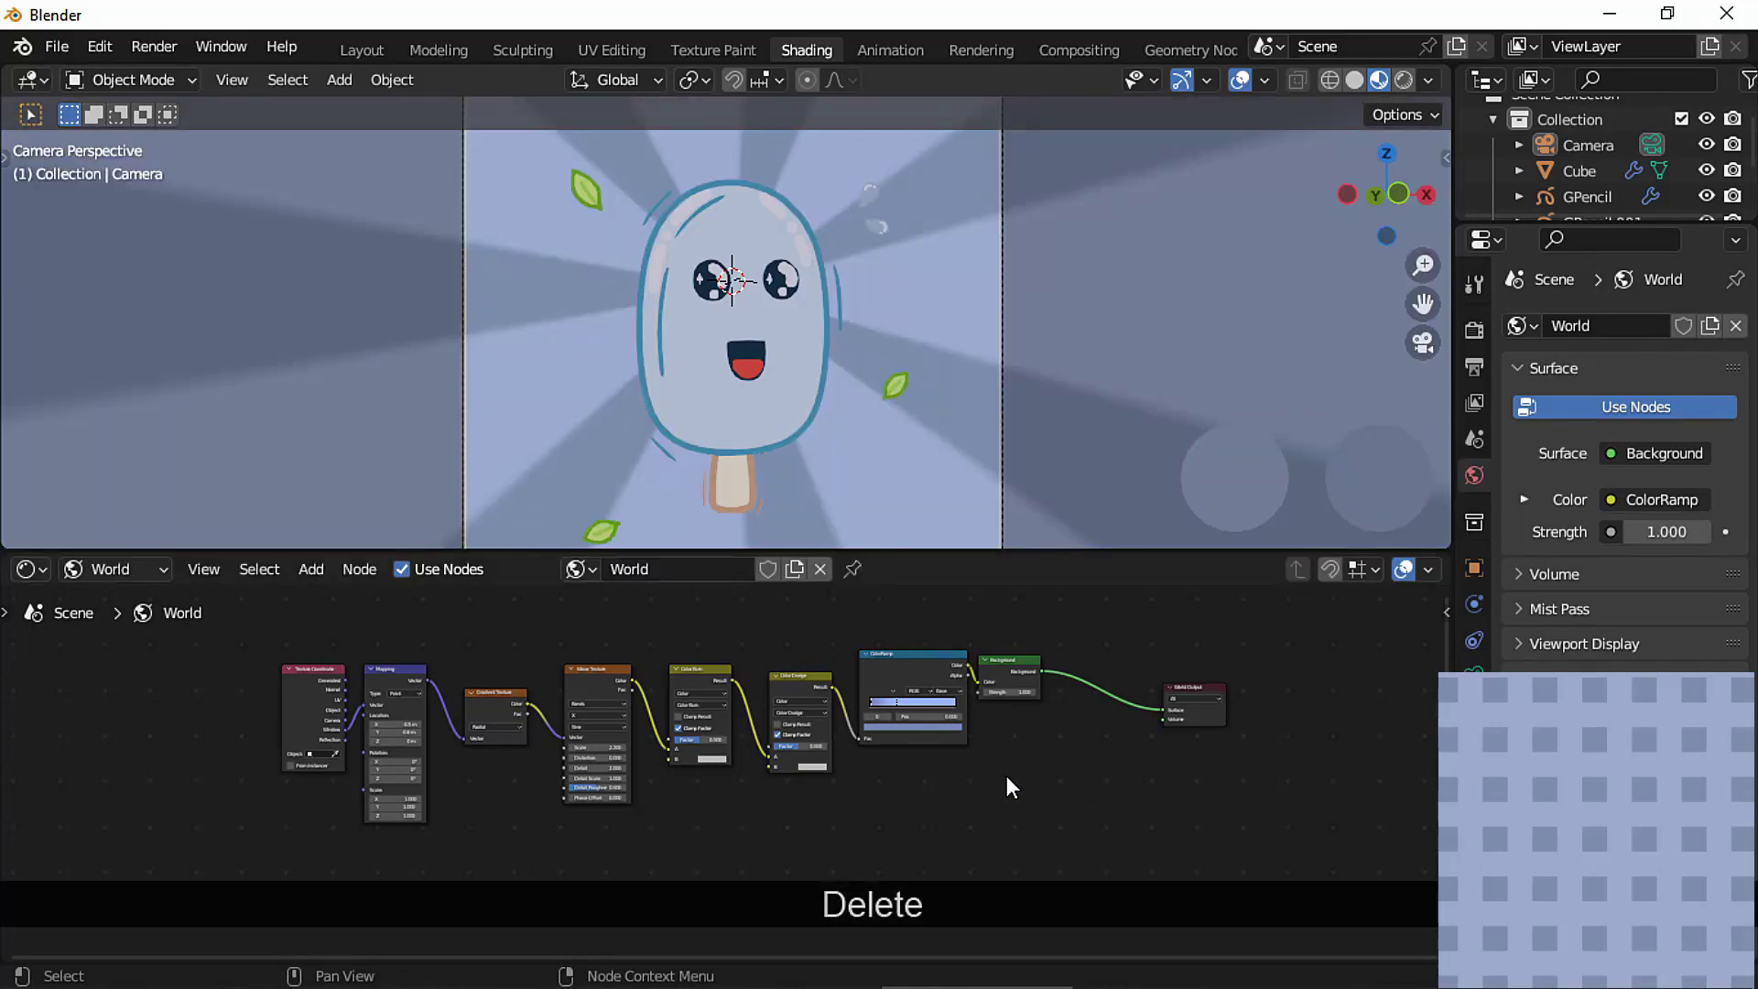
Disconnect the Color Burn and Color Dodge nodes from the Wave Texture and ColorRamp, and move both below the Wave Texture.
ctrl+middle_drag(1007, 776, 1036, 738)
drag(640, 741, 761, 723)
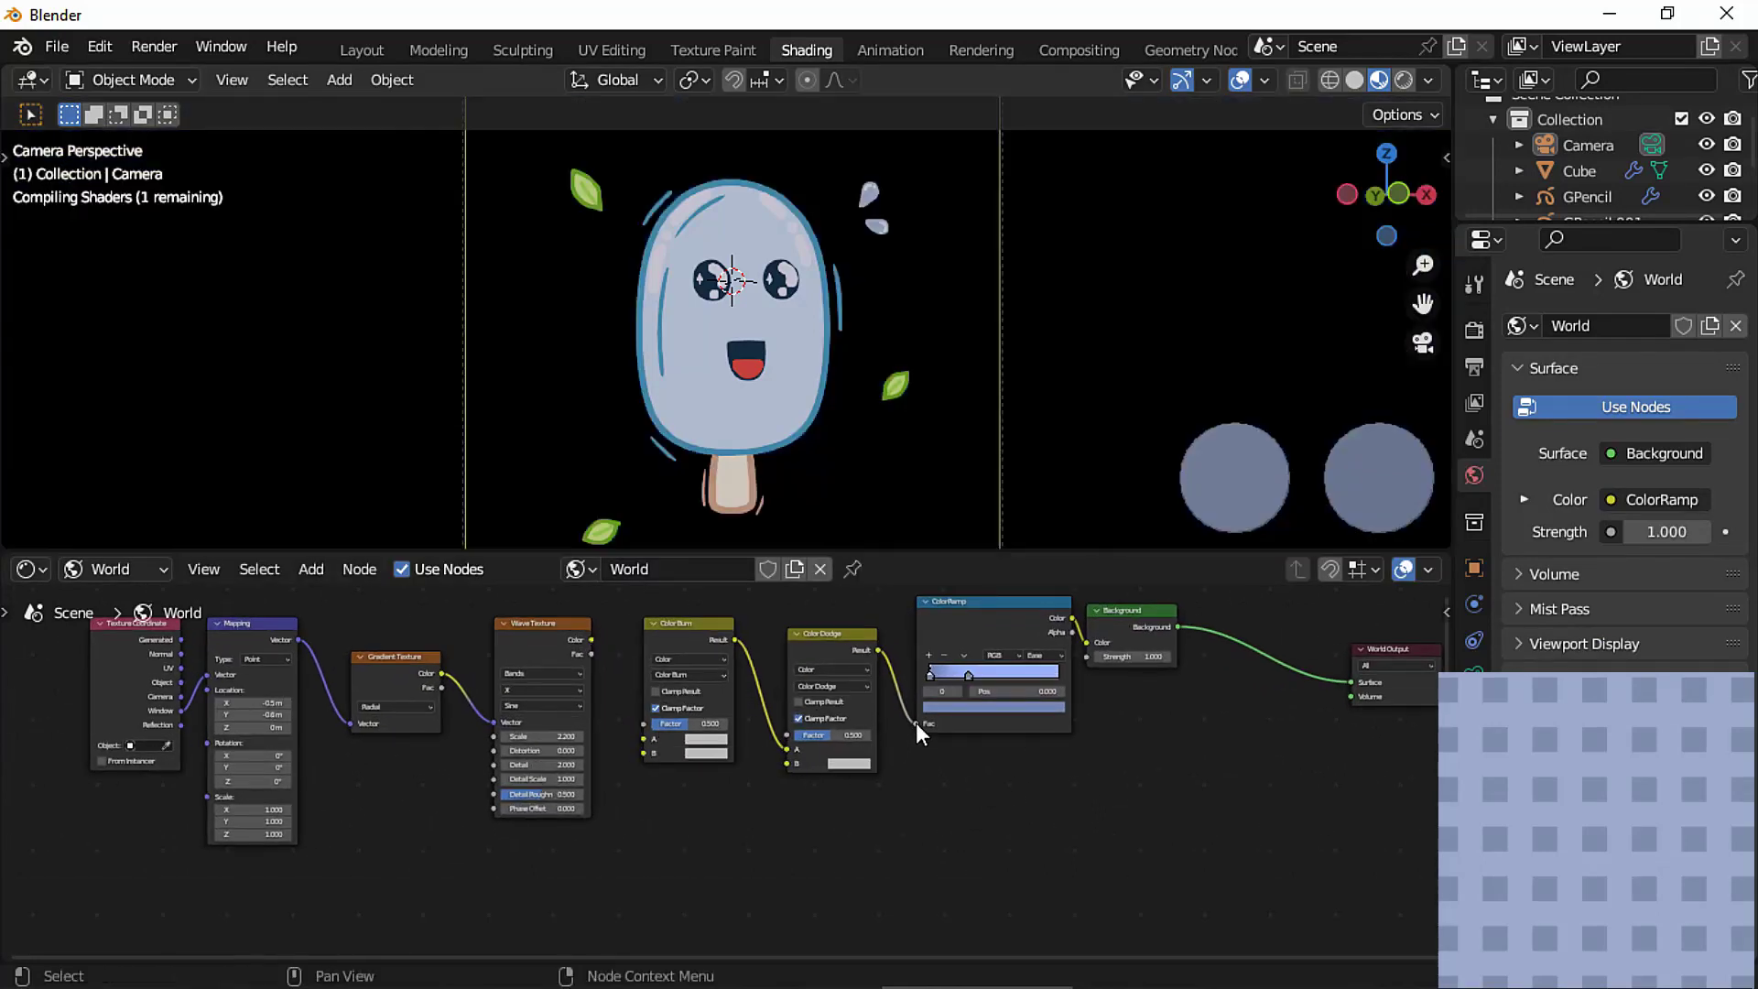
mouse_move(916, 723)
mouse_down()
mouse_move(887, 668)
mouse_move(899, 717)
mouse_up()
drag(673, 617, 857, 746)
mouse_move(835, 661)
mouse_down()
mouse_move(804, 844)
mouse_move(638, 889)
mouse_up()
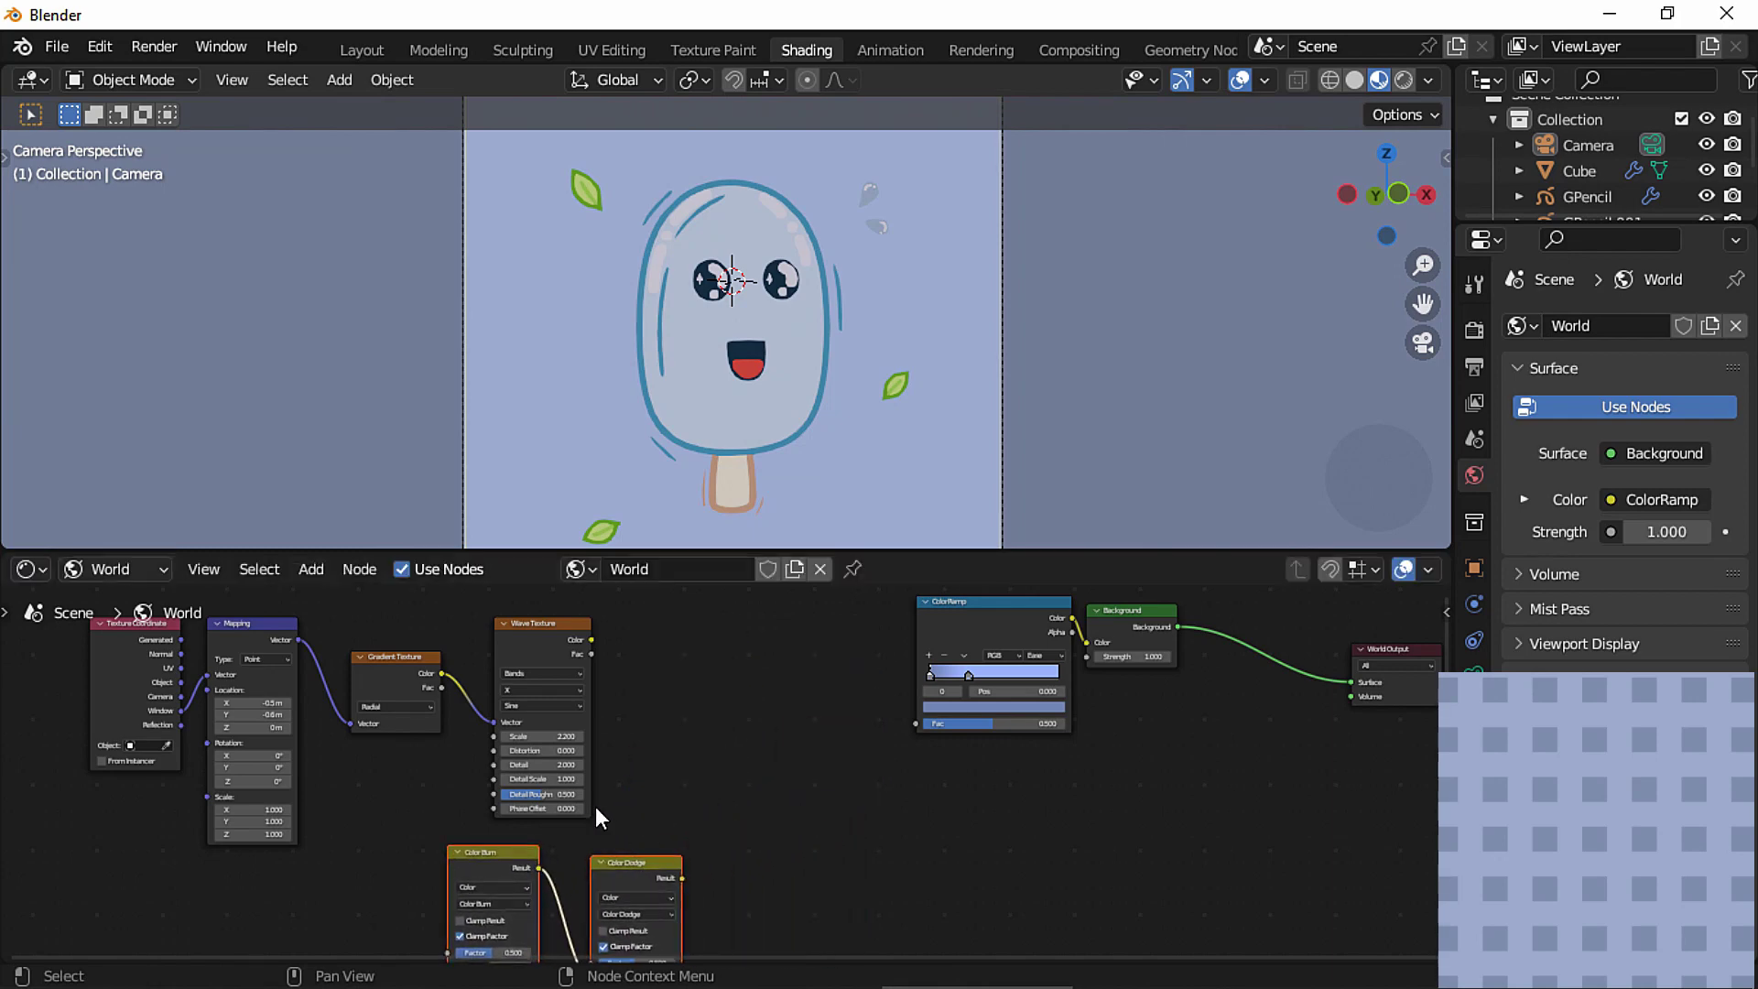
Delete the radial Gradient Texture node between the Mapping and Wave Texture nodes.
click(386, 675)
key(Delete)
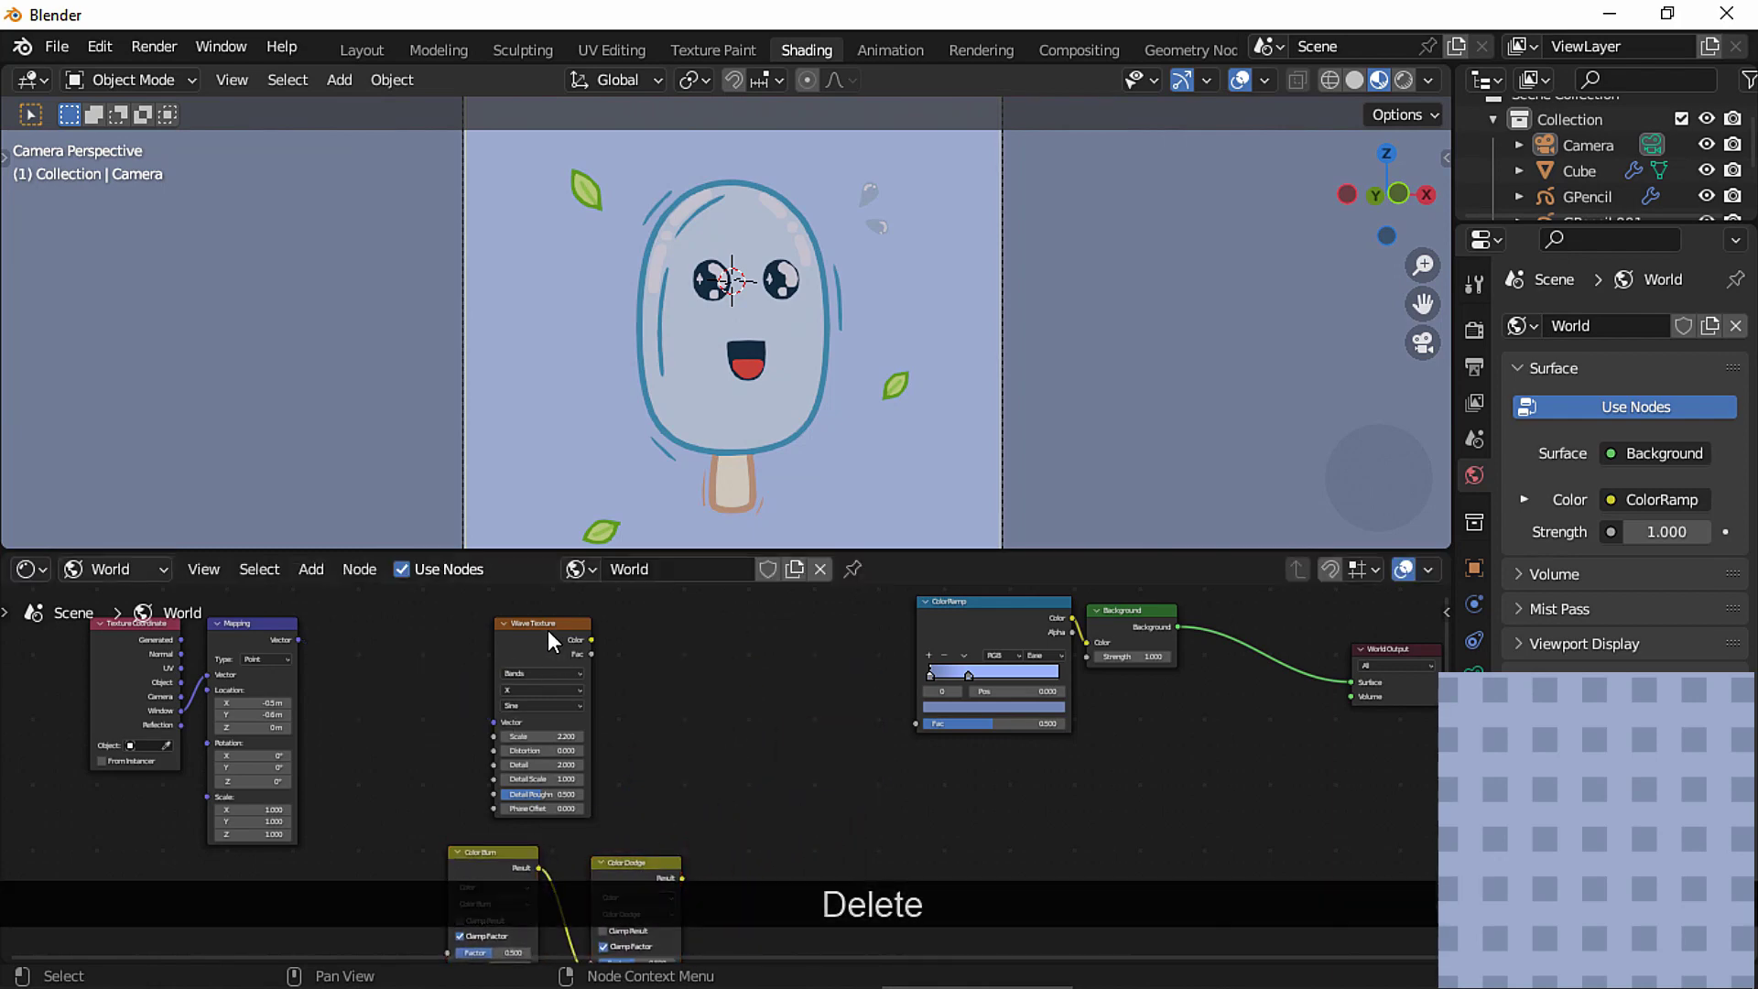
Reset the Wave Texture, Color Burn and Color Dodge nodes to their default settings.
click(548, 630)
middle_drag(626, 761, 658, 675)
key(BackSpace)
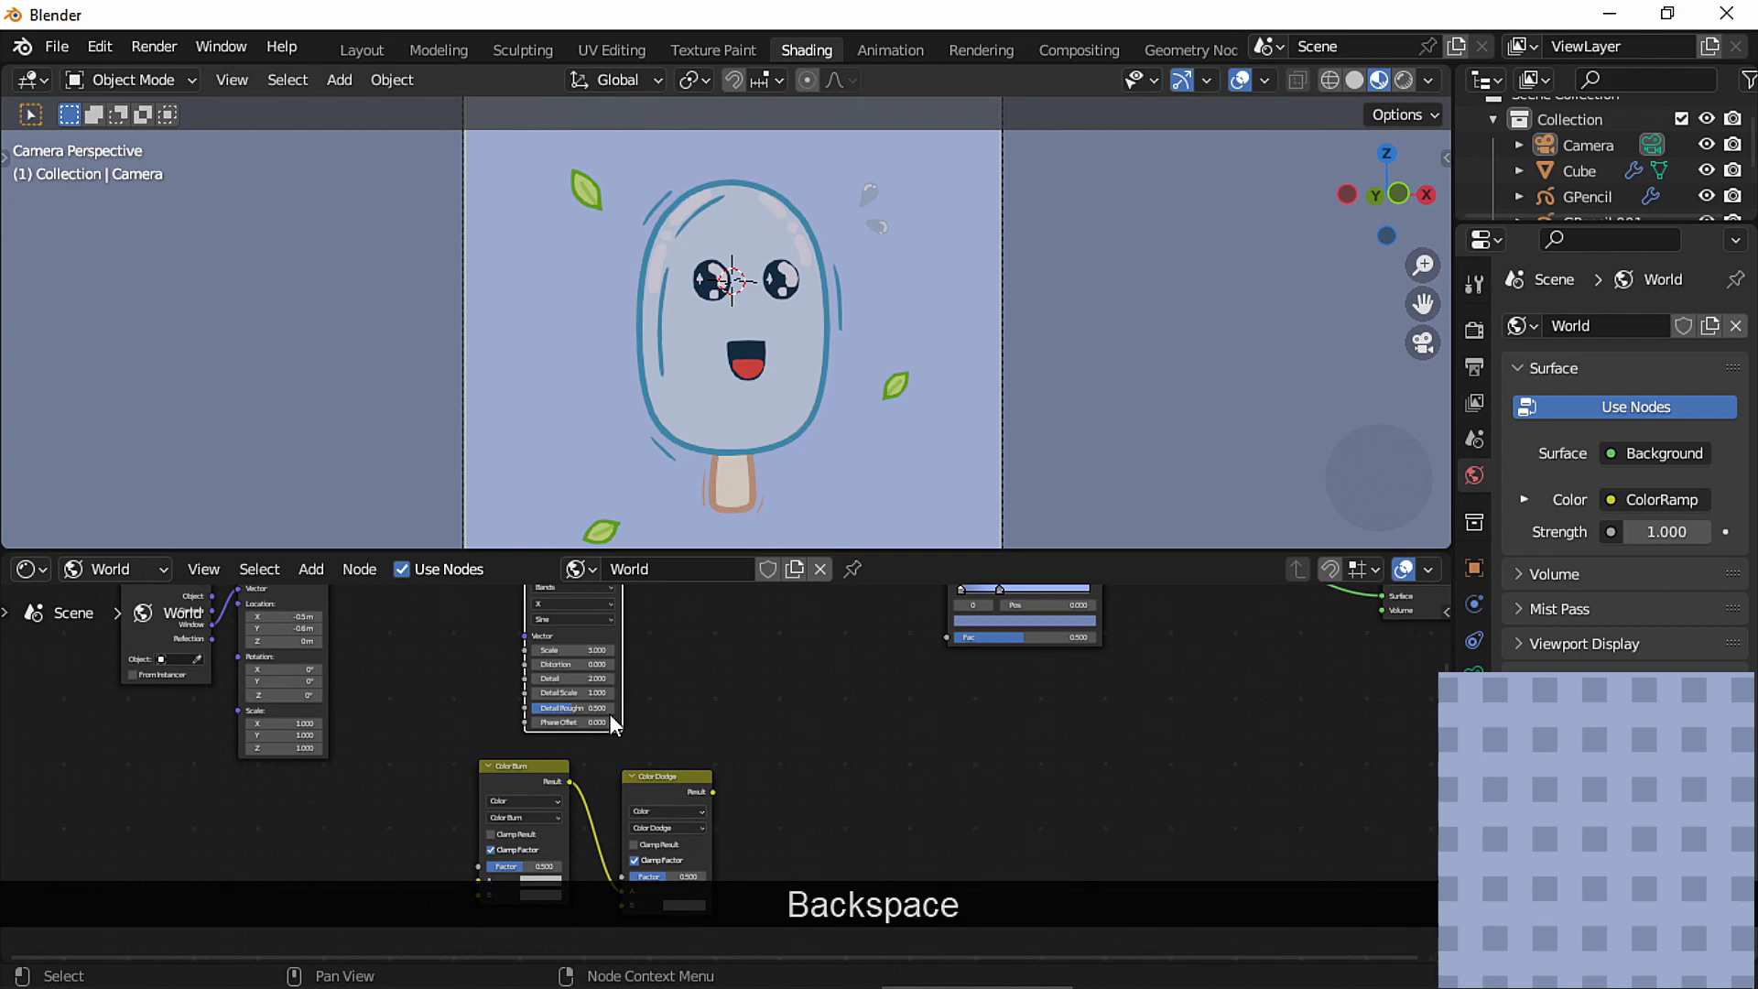
click(548, 769)
key(BackSpace)
click(639, 778)
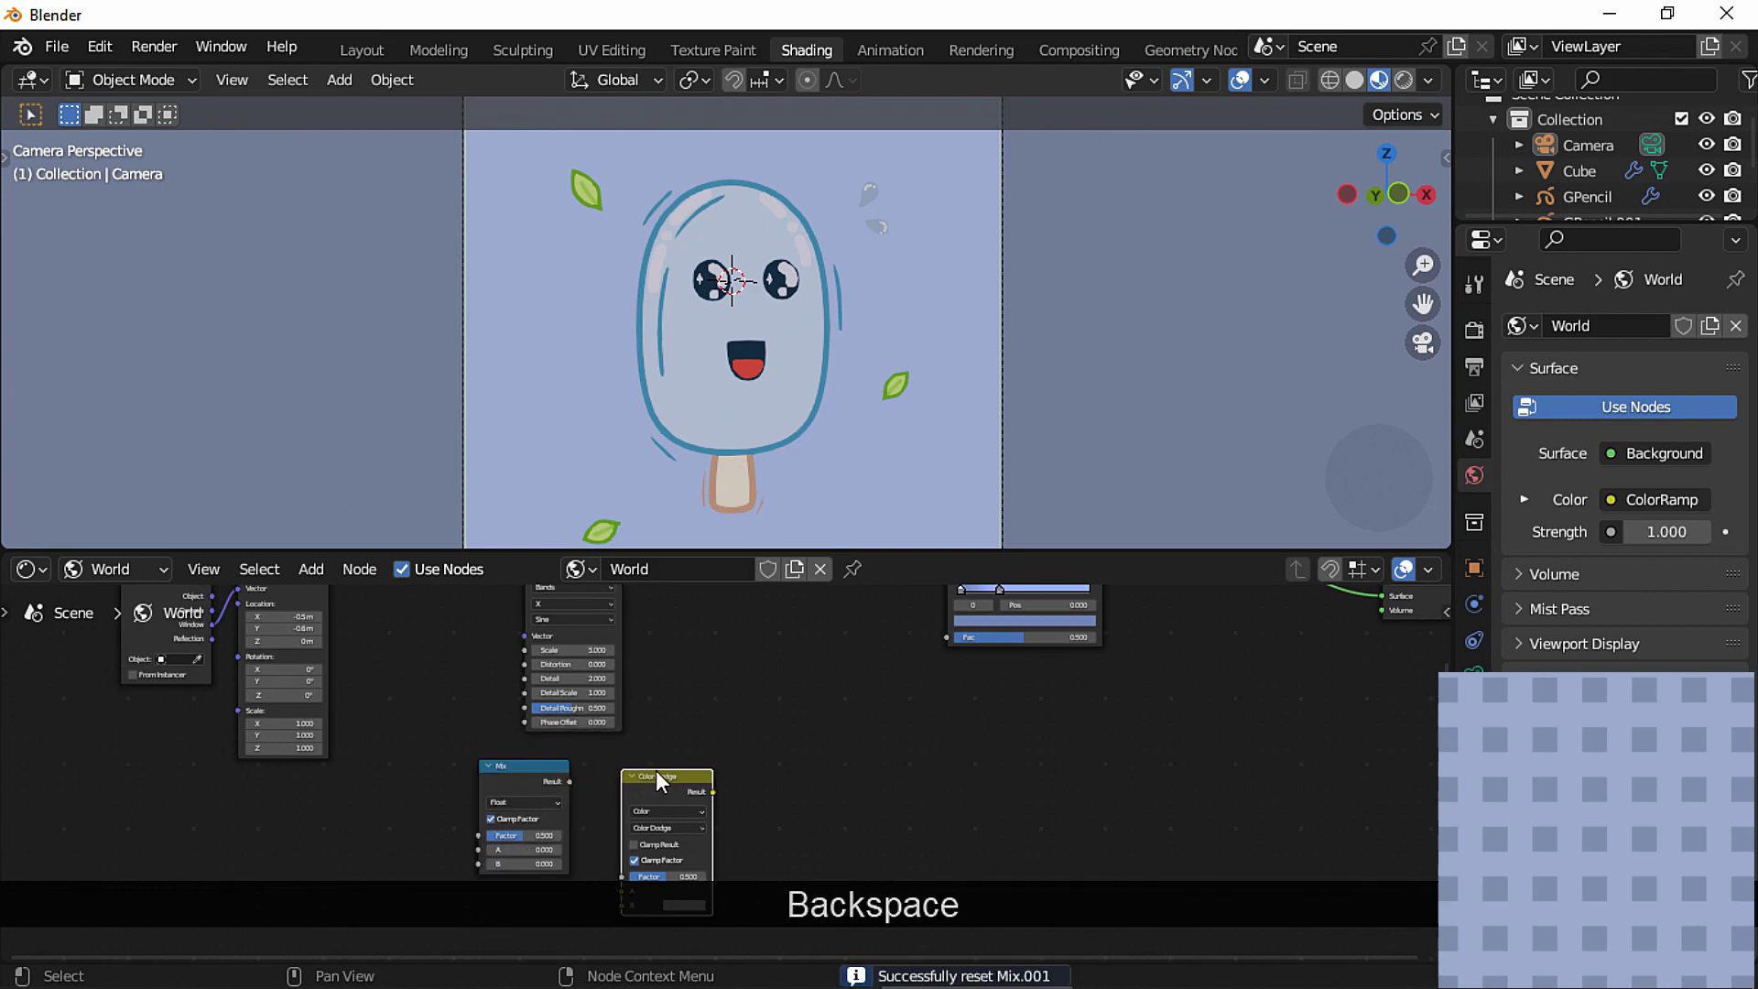
key(BackSpace)
shift+scroll(760, 700, up, 4)
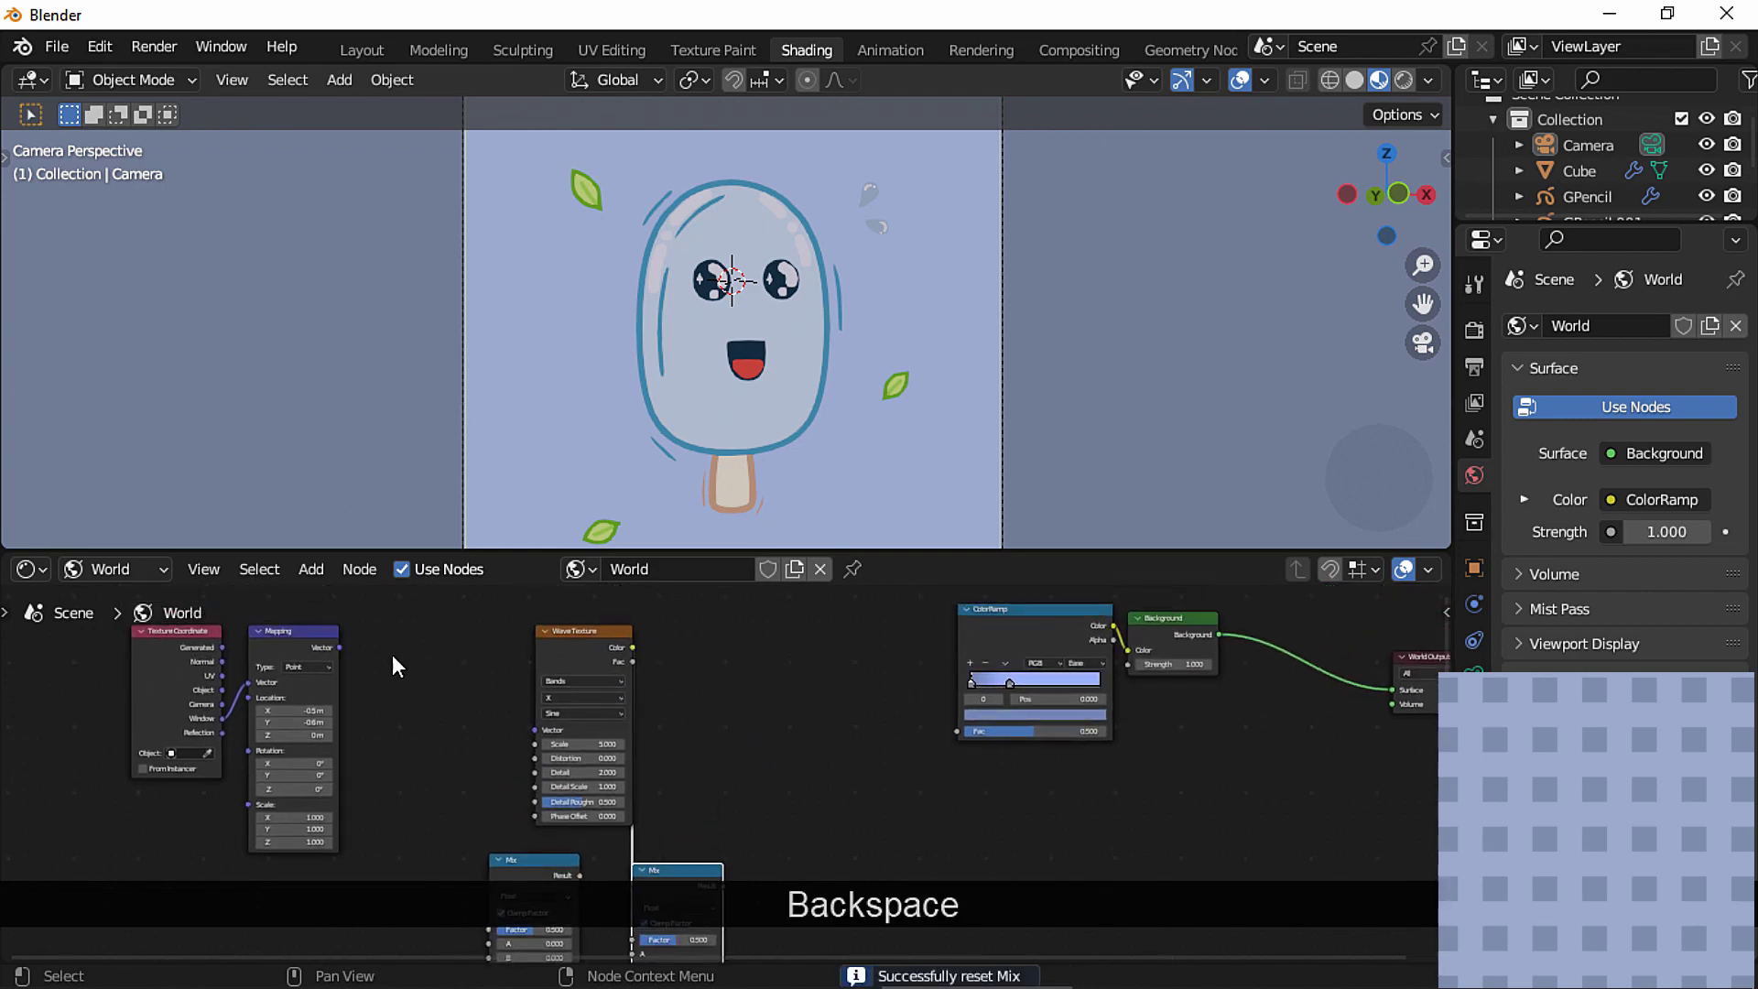
Connect the Mapping Vector to the Wave Texture's Vector input and the wave's Color to the ColorRamp's Fac.
drag(340, 649, 533, 731)
drag(632, 647, 957, 734)
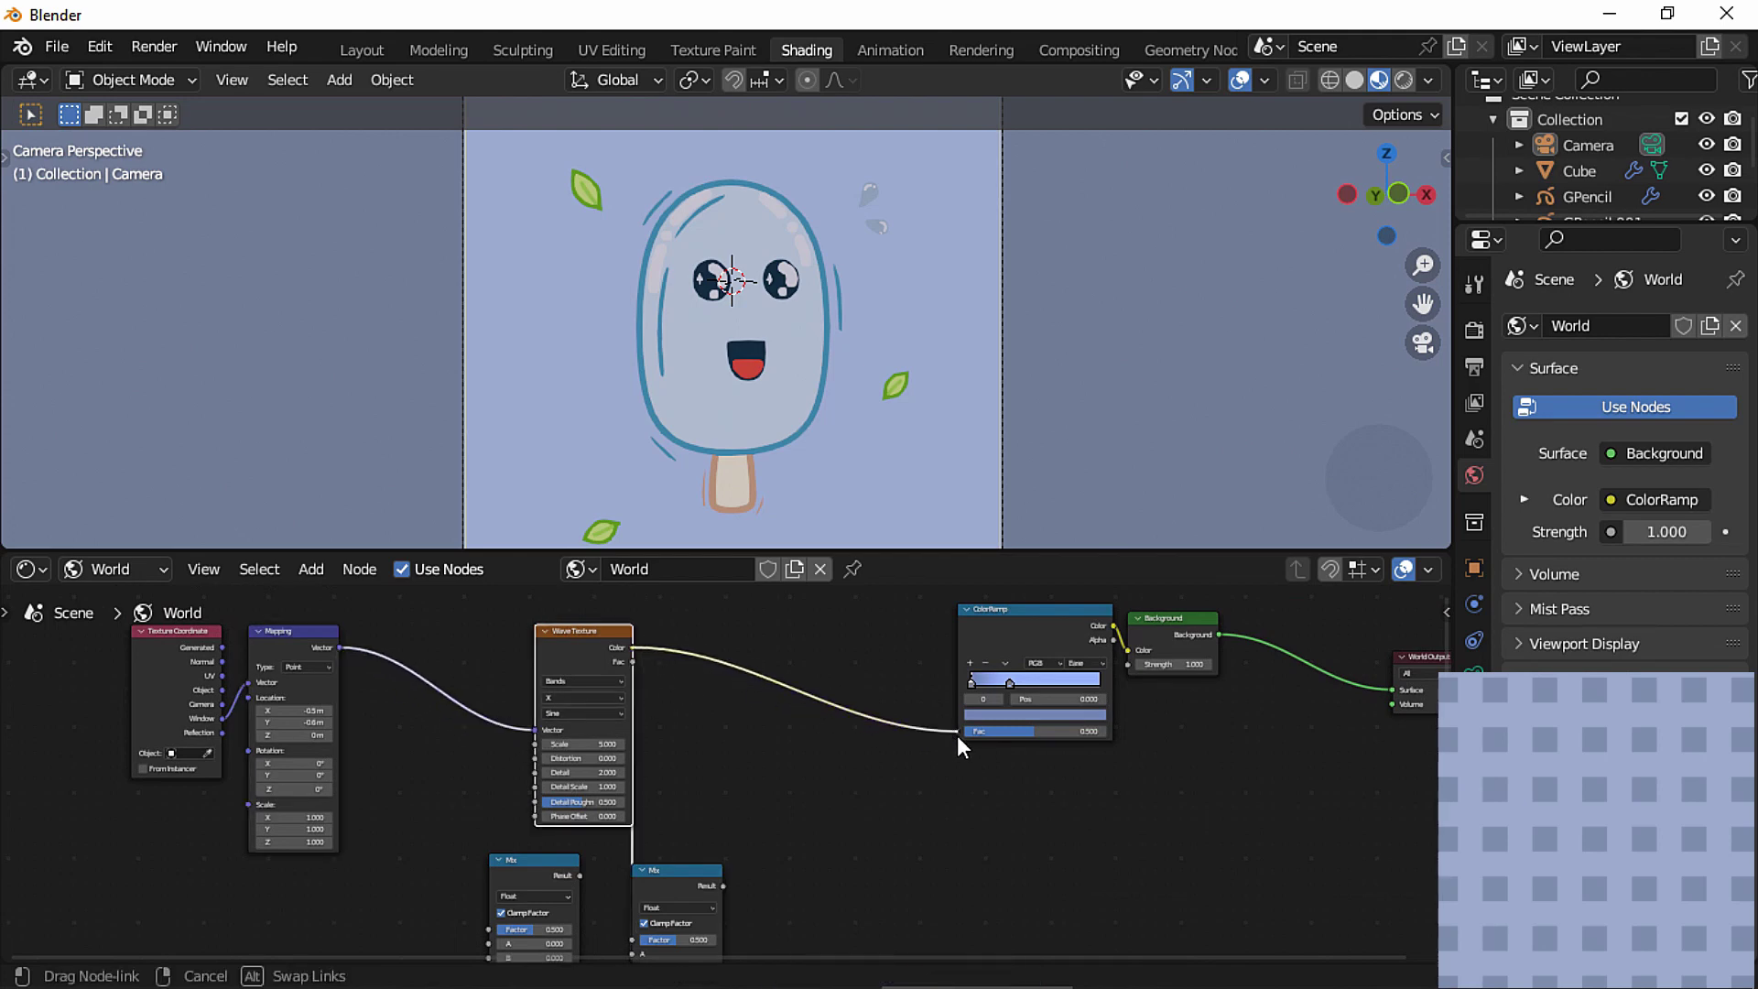
drag(1060, 716, 1057, 711)
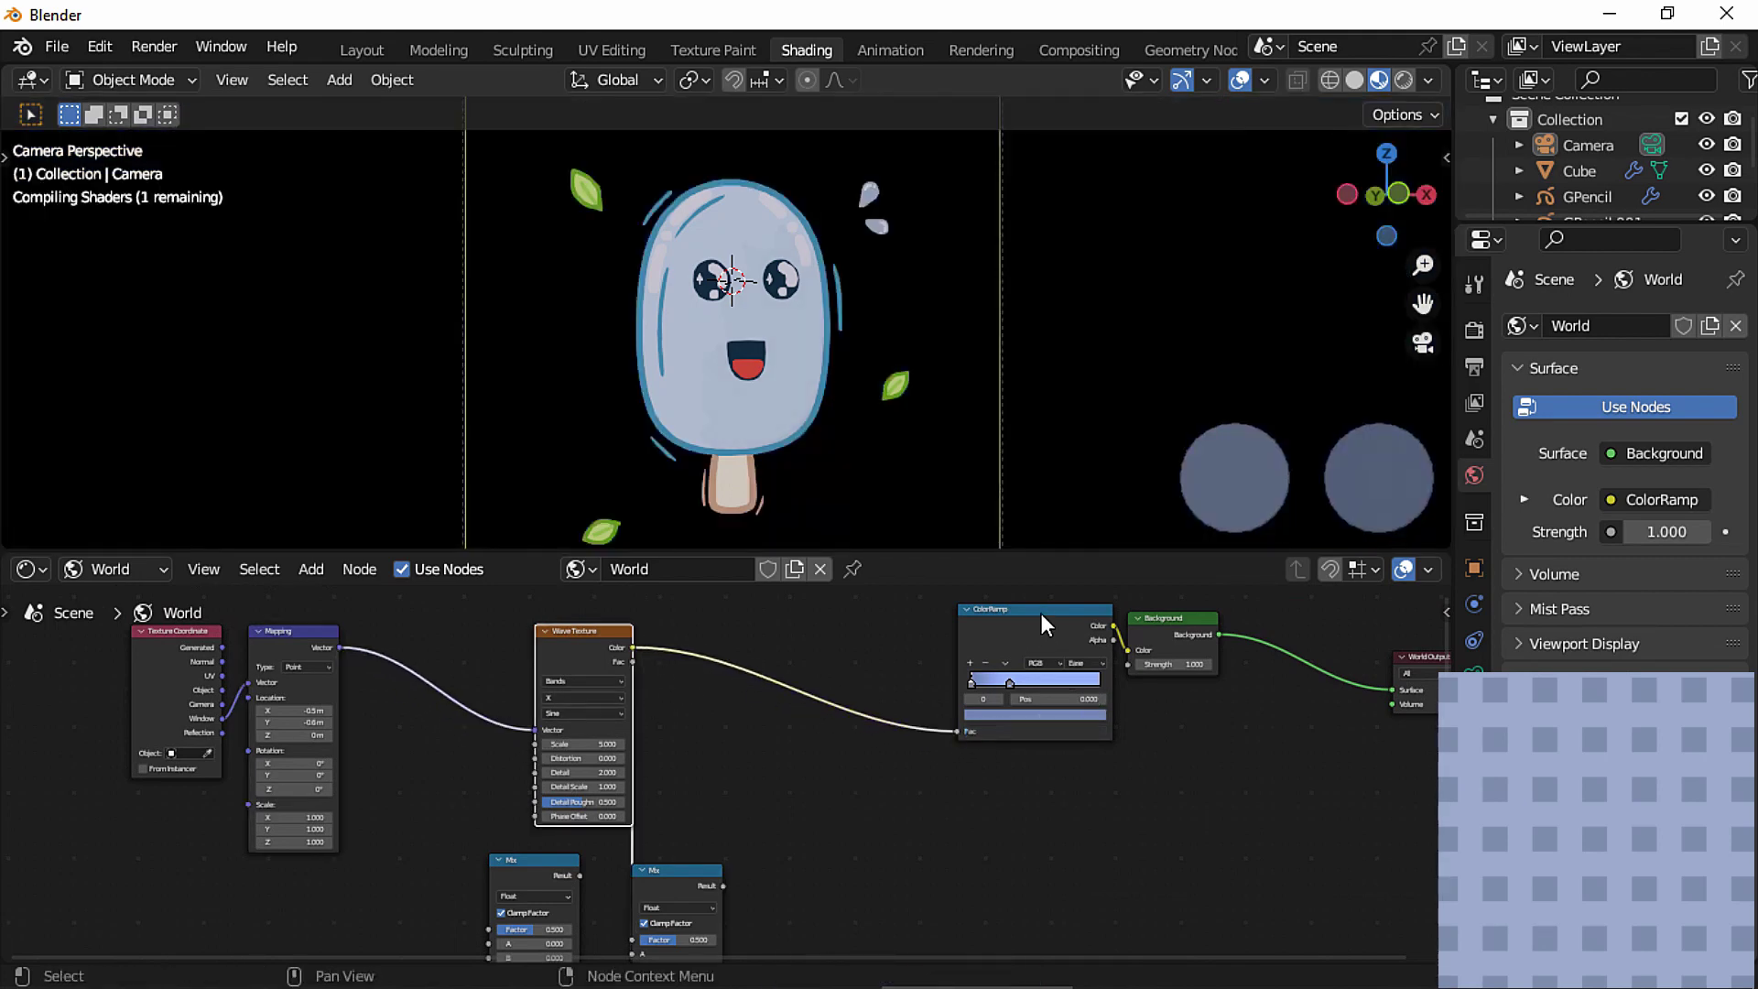
click(1043, 614)
drag(1046, 616, 1027, 627)
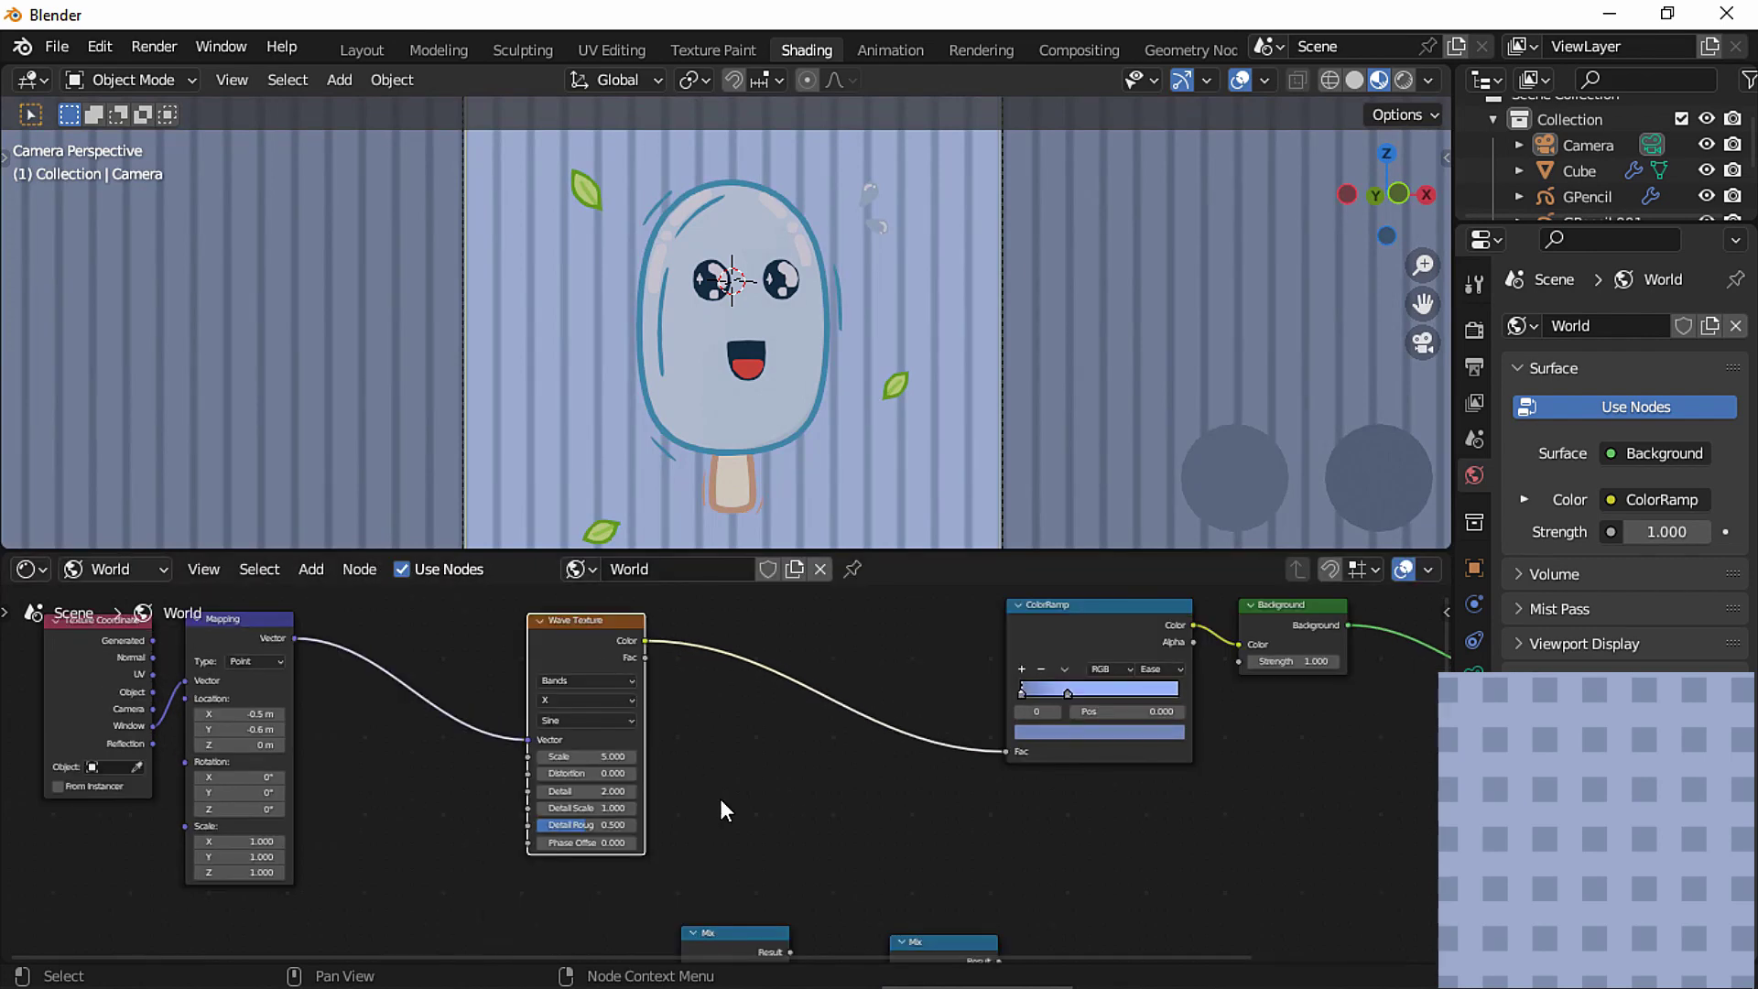
Move both Mix nodes aside, duplicate the Wave Texture below the original, and set the copy's bands direction to Y.
middle_drag(720, 799, 683, 681)
drag(671, 750, 971, 921)
drag(725, 825, 1062, 826)
click(698, 620)
key(shift+d)
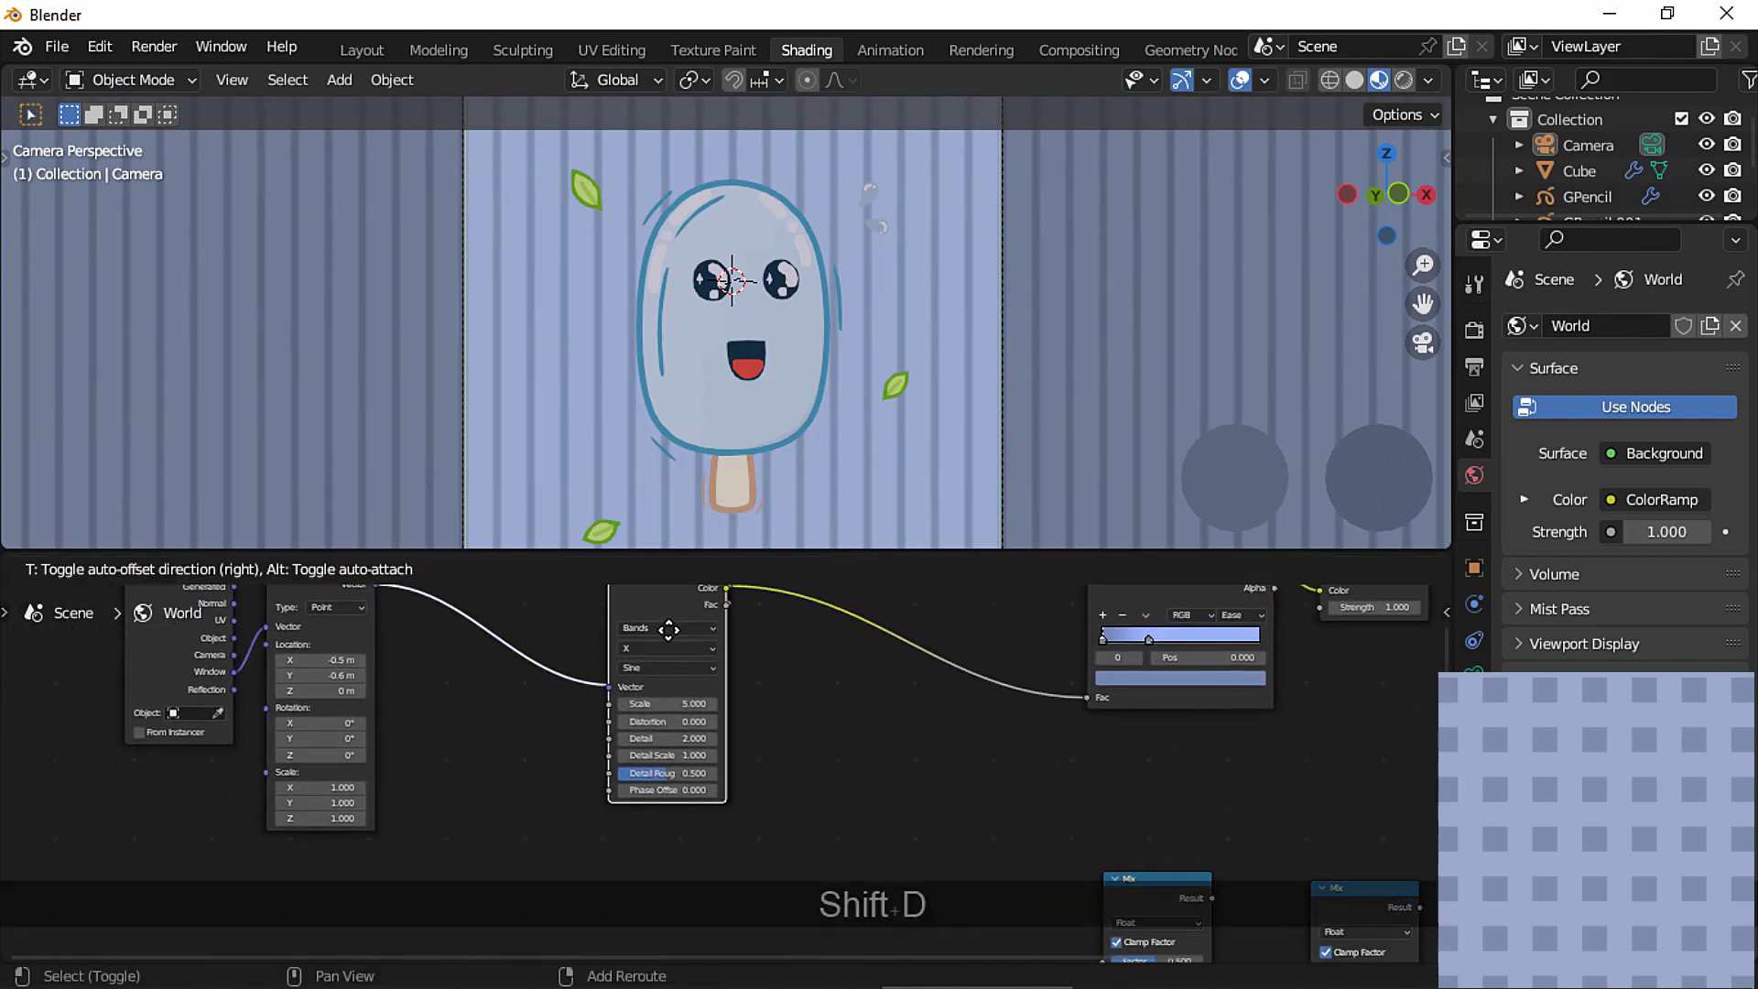
click(699, 871)
ctrl+scroll(699, 872, down, 2)
click(661, 835)
click(628, 789)
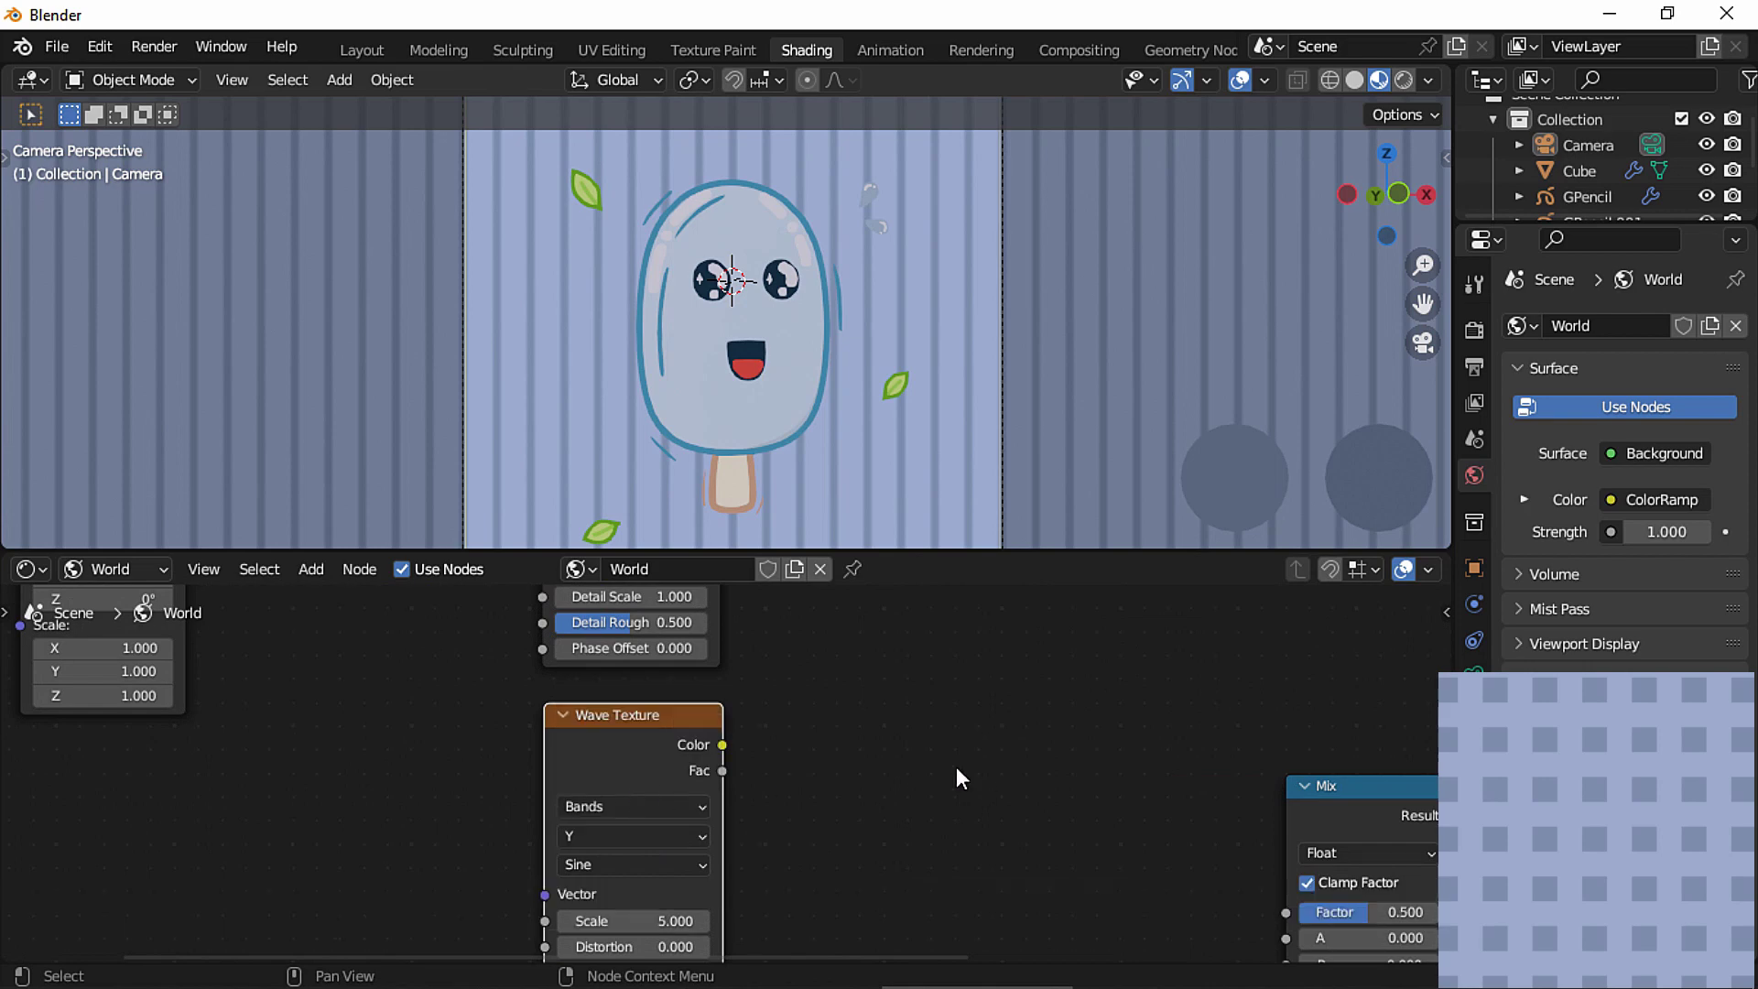
Connect the Mapping node's Vector output to the lower Wave Texture's Vector input.
ctrl+scroll(861, 760, up, 2)
ctrl+middle_drag(766, 754, 550, 735)
middle_drag(460, 683, 490, 705)
ctrl+middle_drag(491, 705, 438, 633)
drag(417, 610, 614, 909)
Insert a Math node between the upper Wave Texture and the ColorRamp and set its operation to Greater Than.
middle_drag(924, 798, 744, 833)
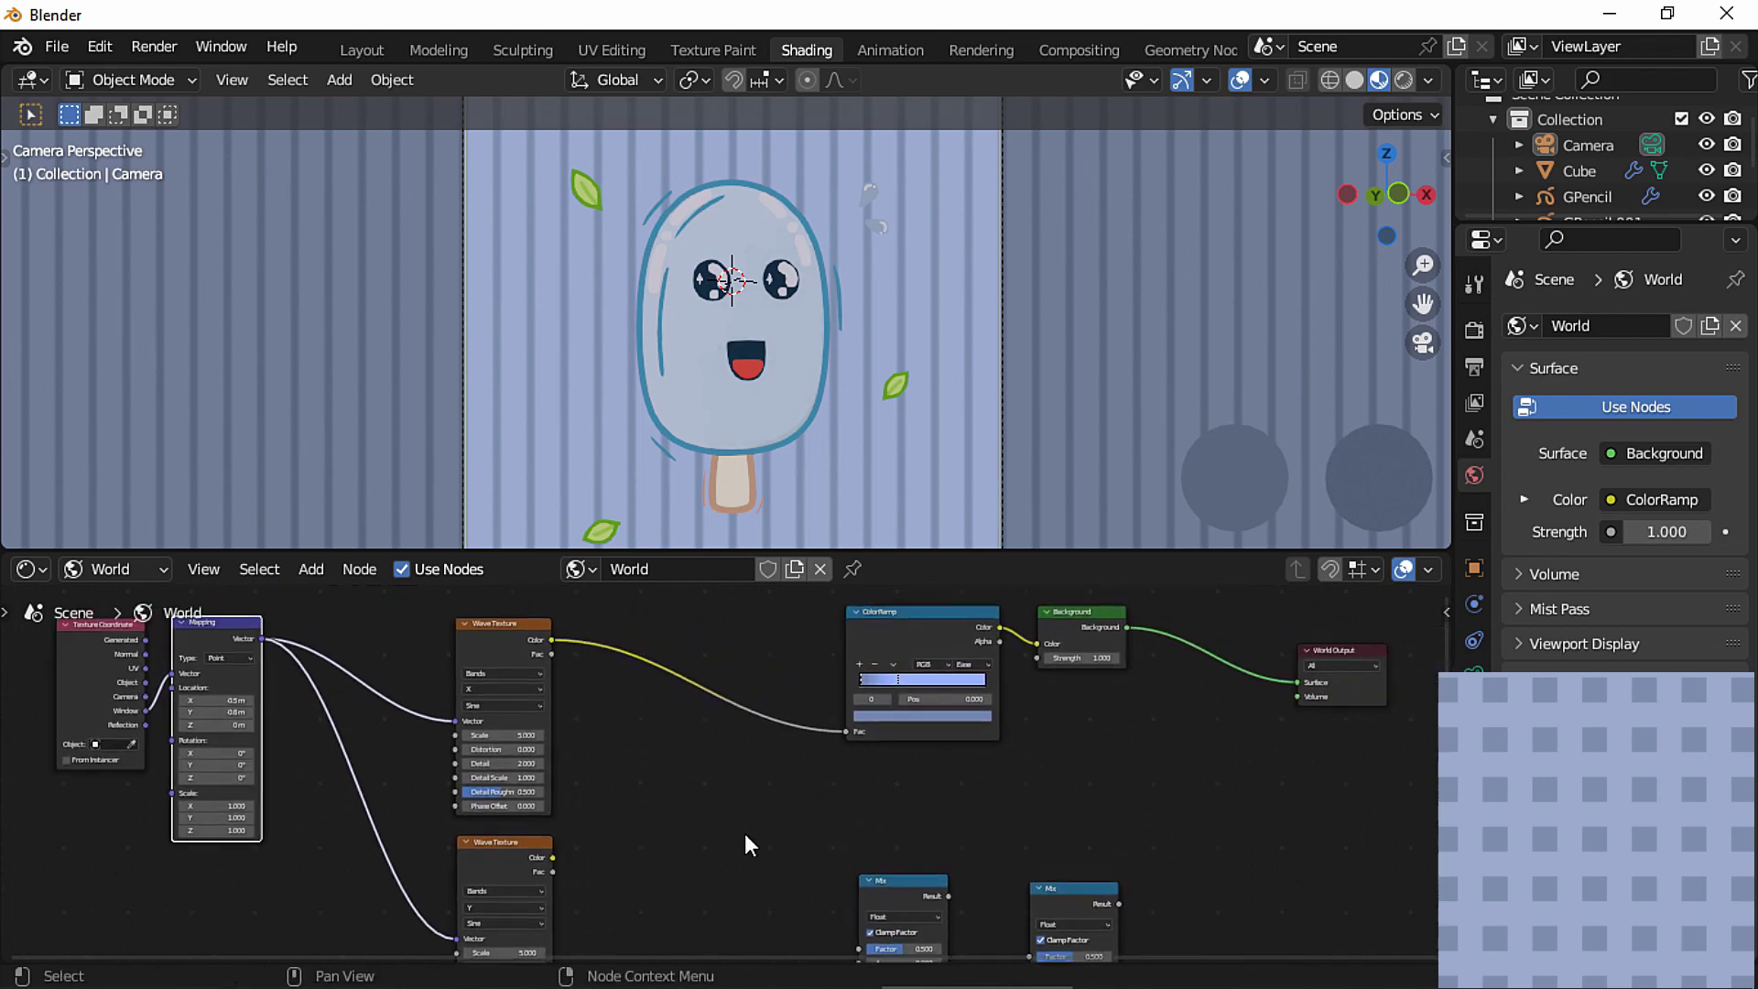
key(shift+a)
text(mat)
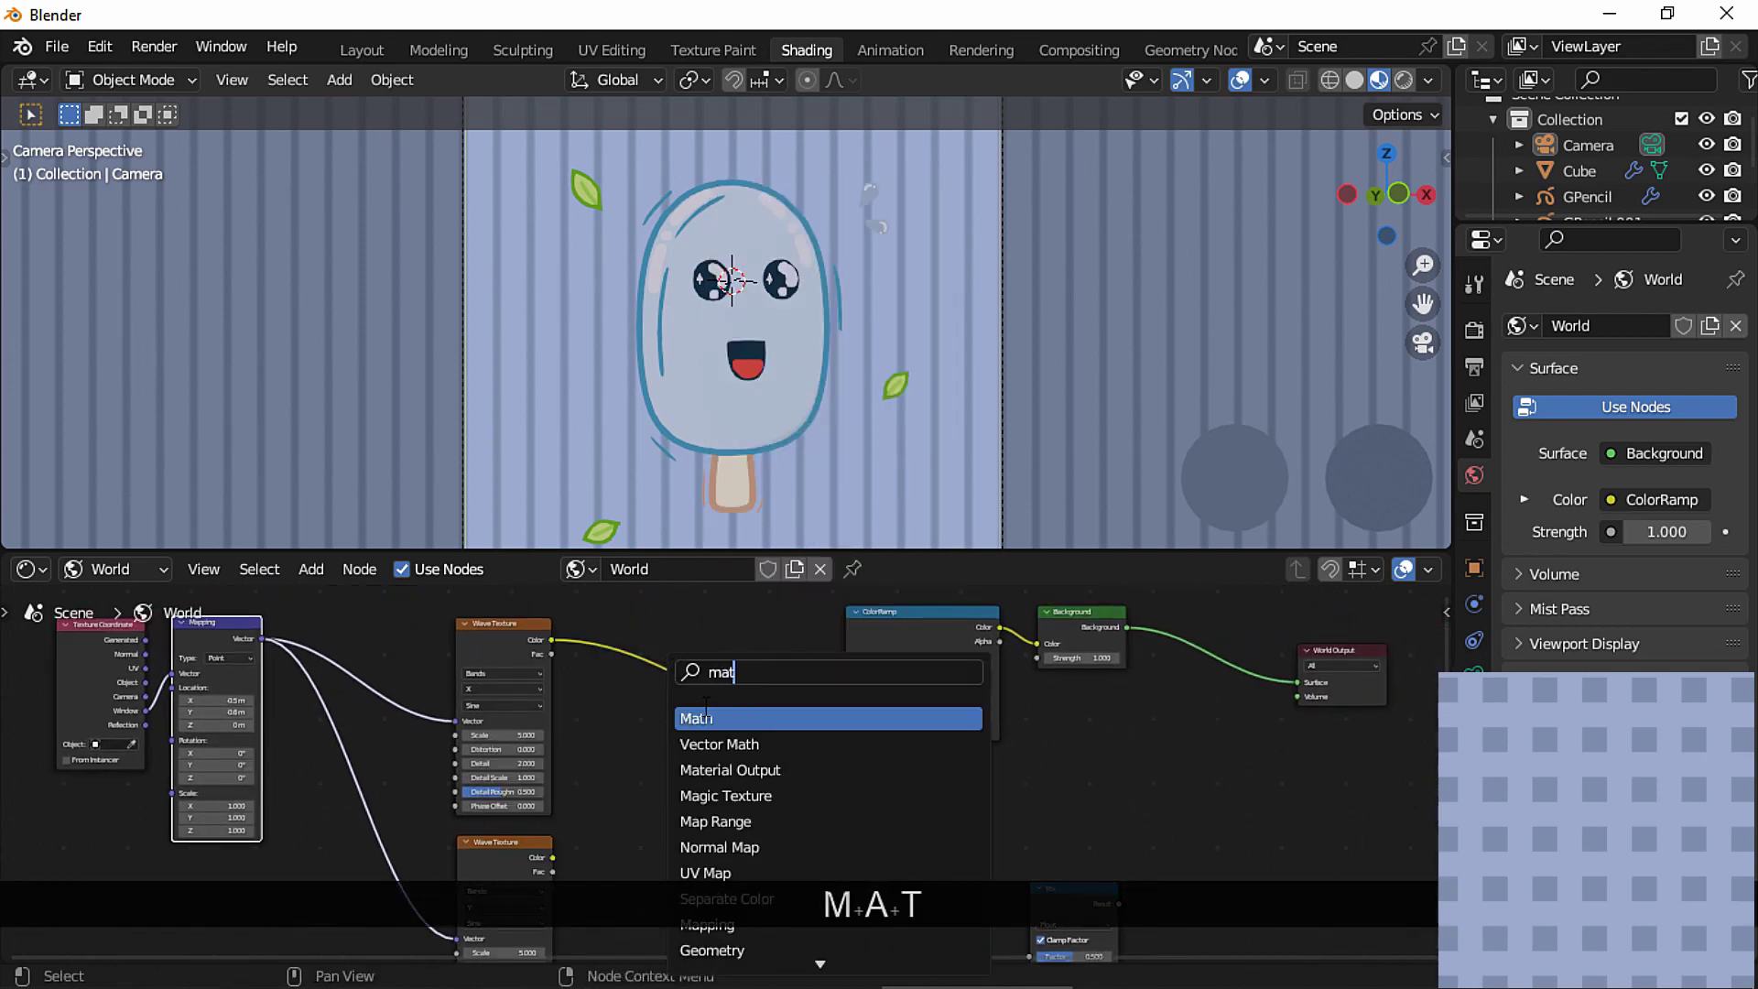
click(705, 716)
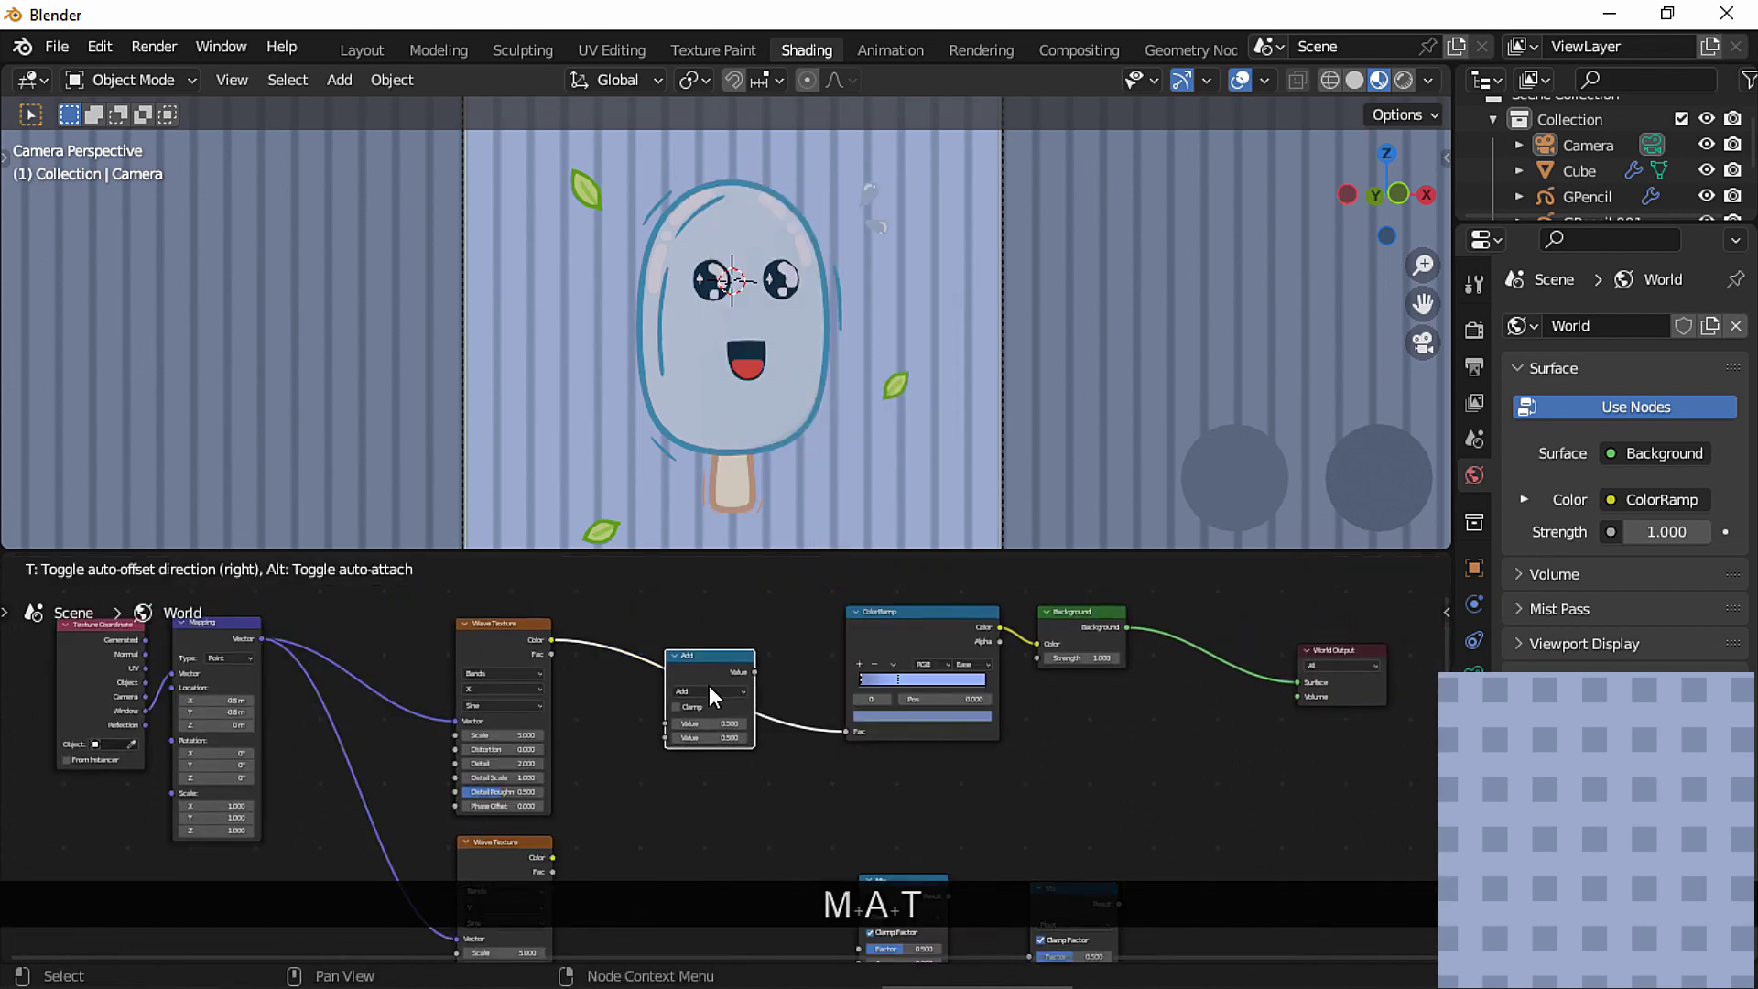
click(702, 690)
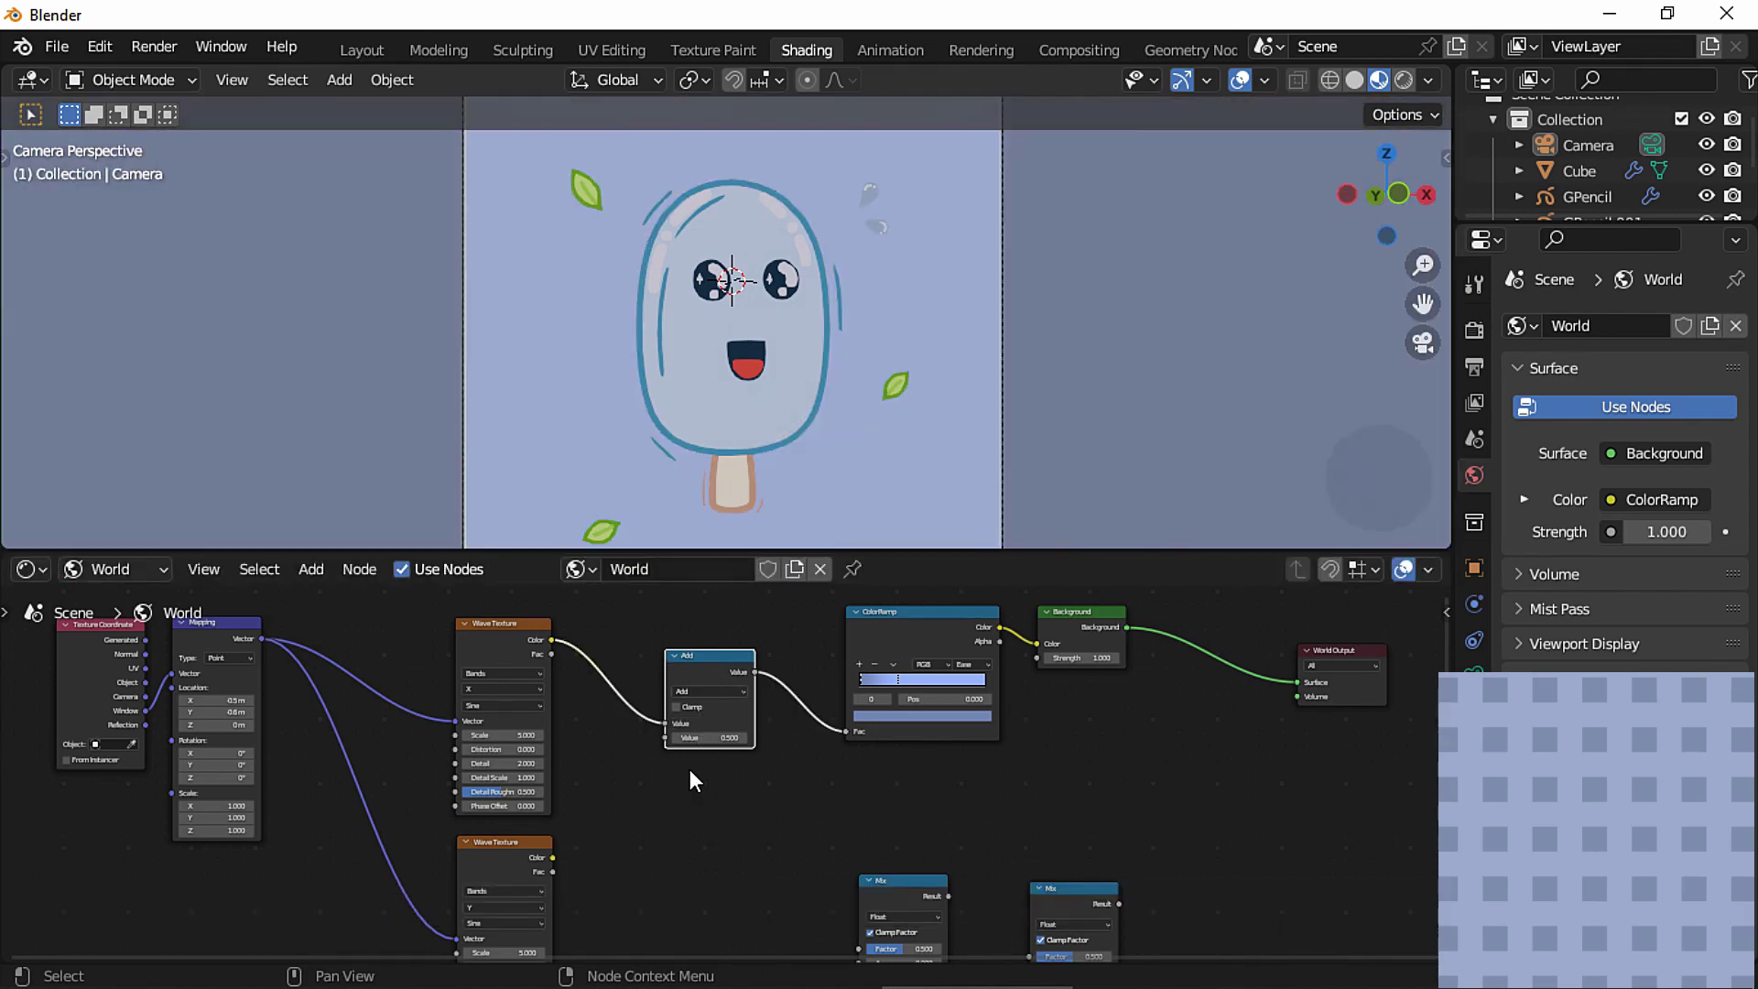
ctrl+middle_drag(687, 778, 722, 667)
click(711, 642)
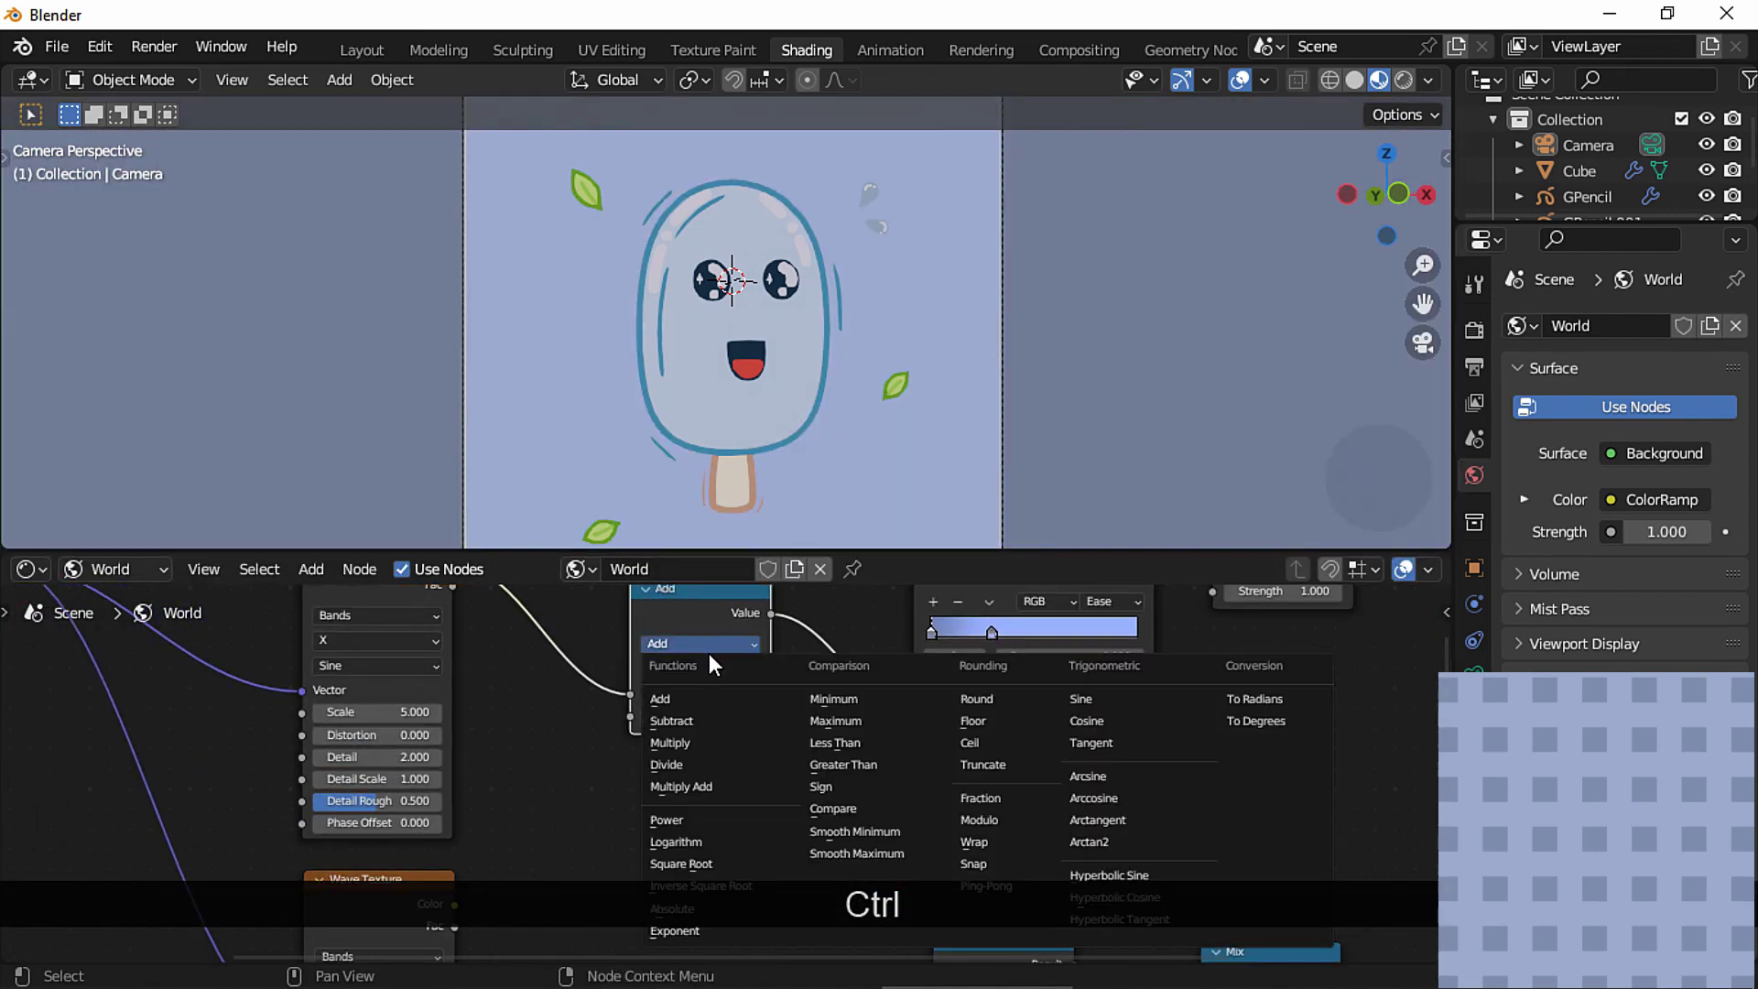
click(846, 764)
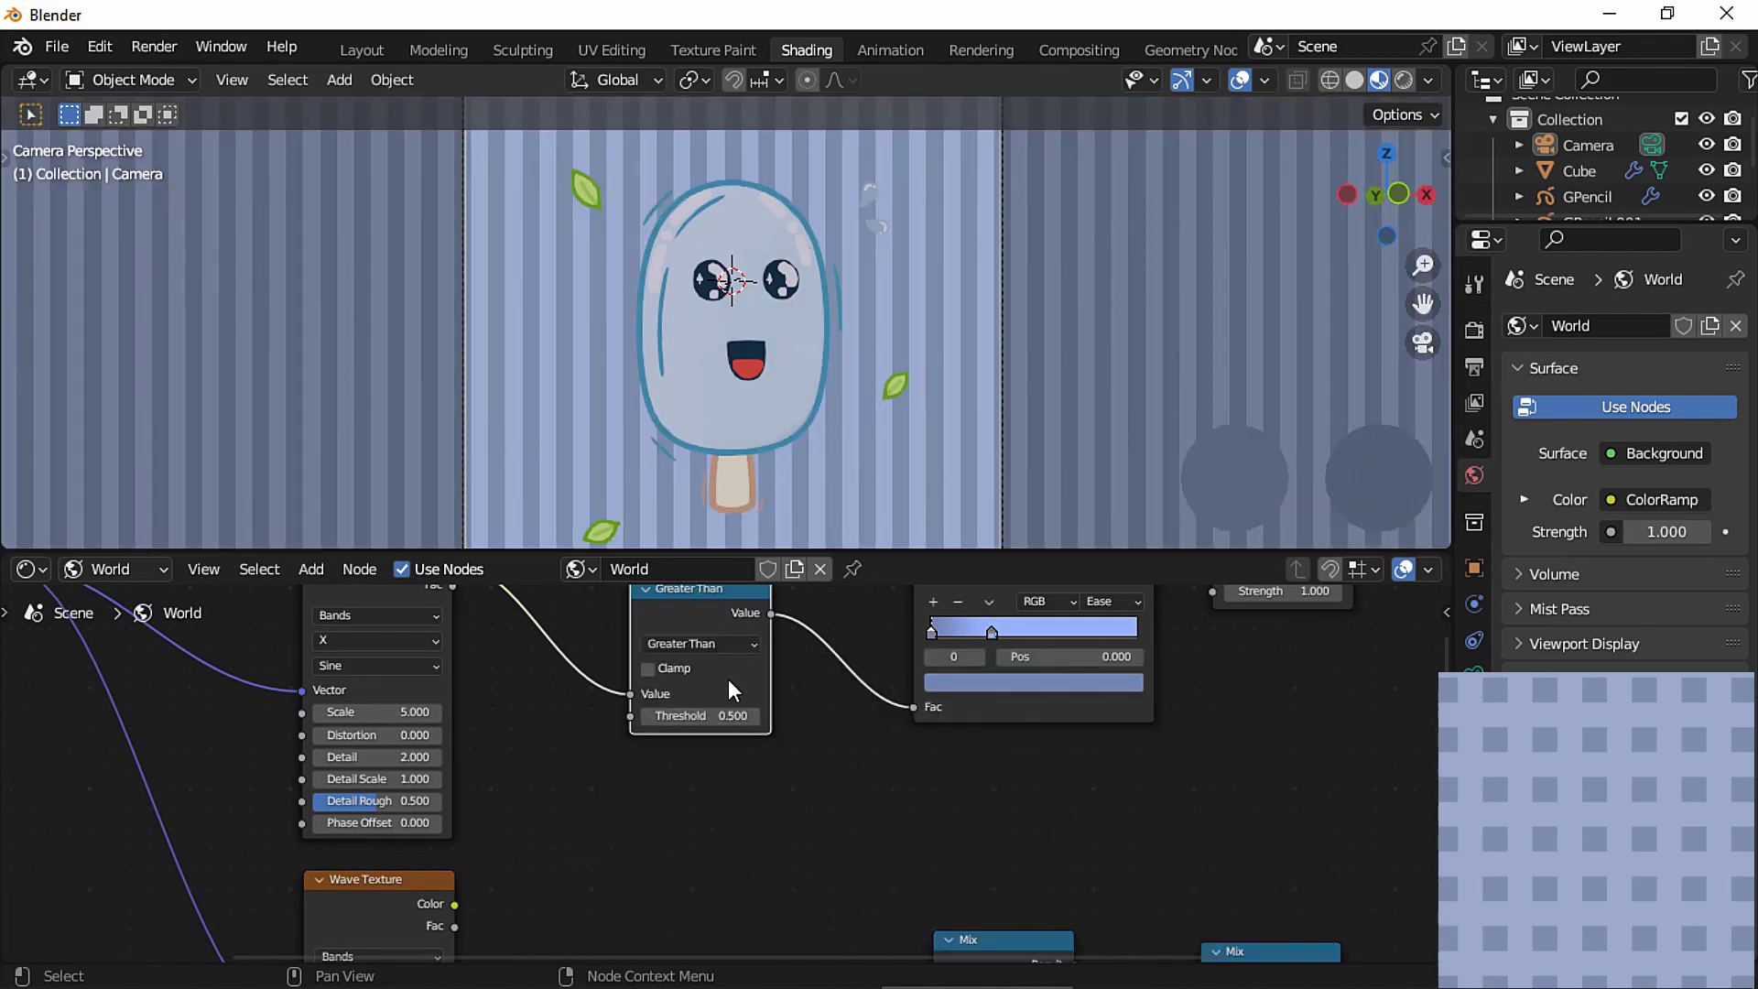
Duplicate the Greater Than node, feed it the lower Wave Texture's Color, and place both Greater Than nodes closer to the waves.
key(shift+d)
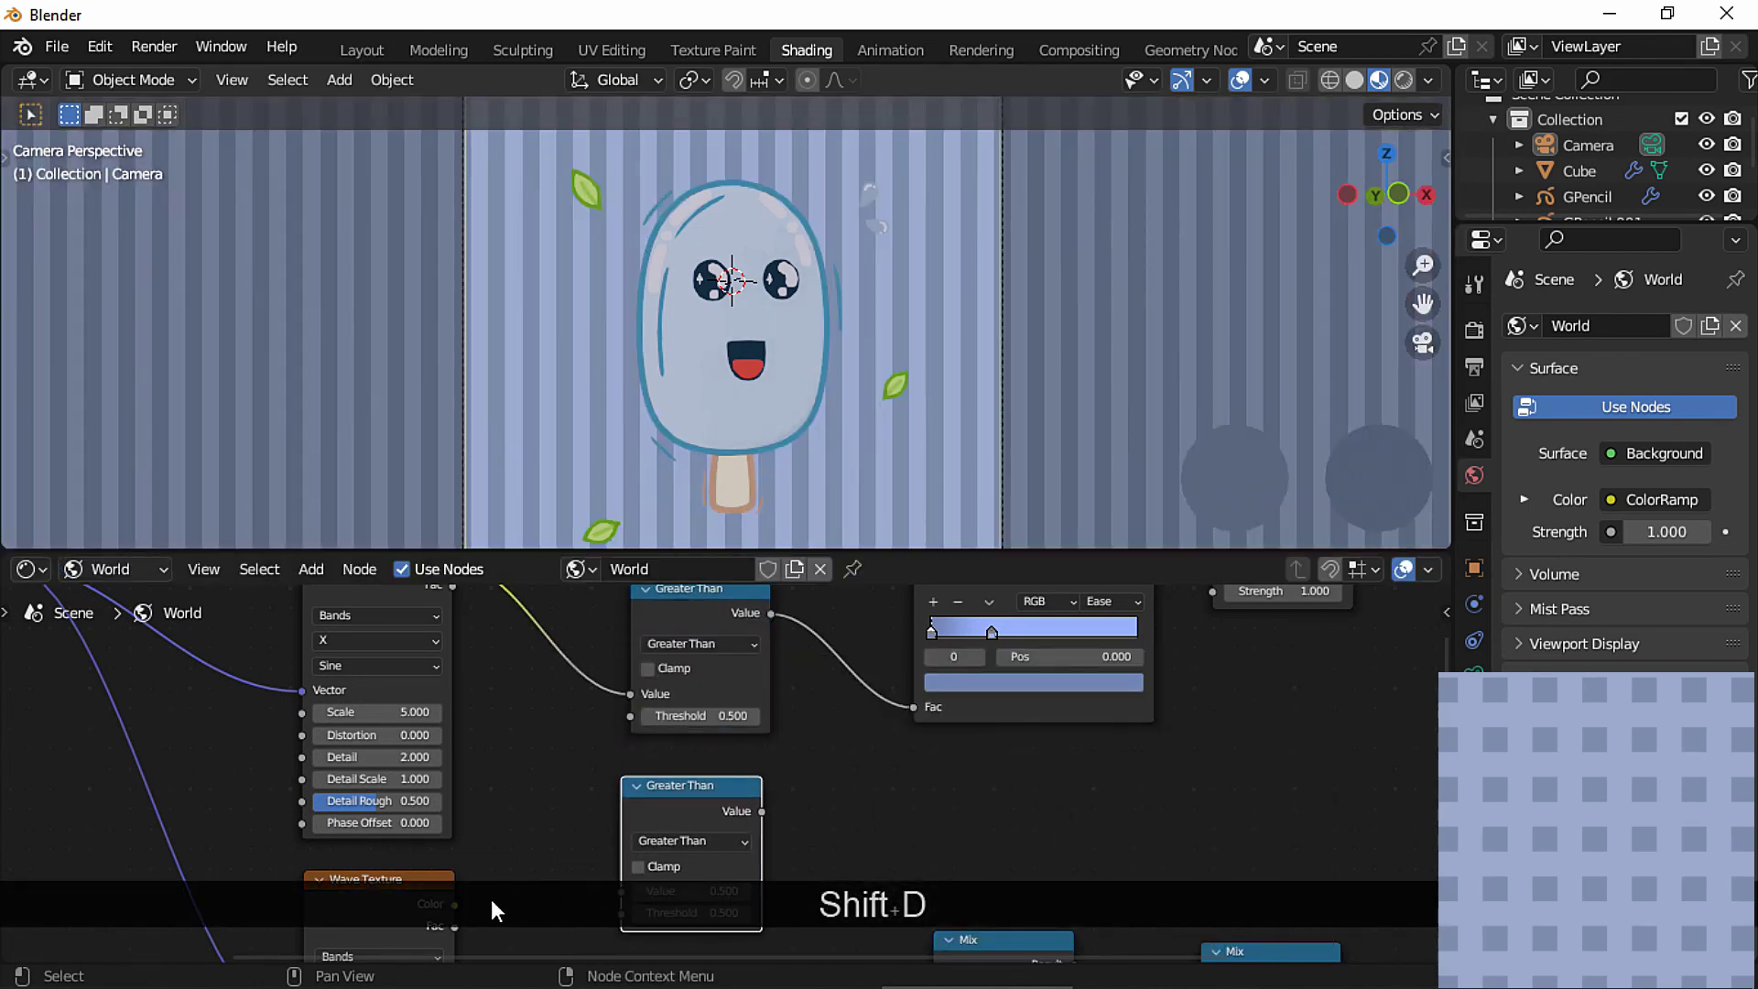
click(491, 899)
middle_drag(491, 899, 505, 824)
drag(445, 832, 610, 820)
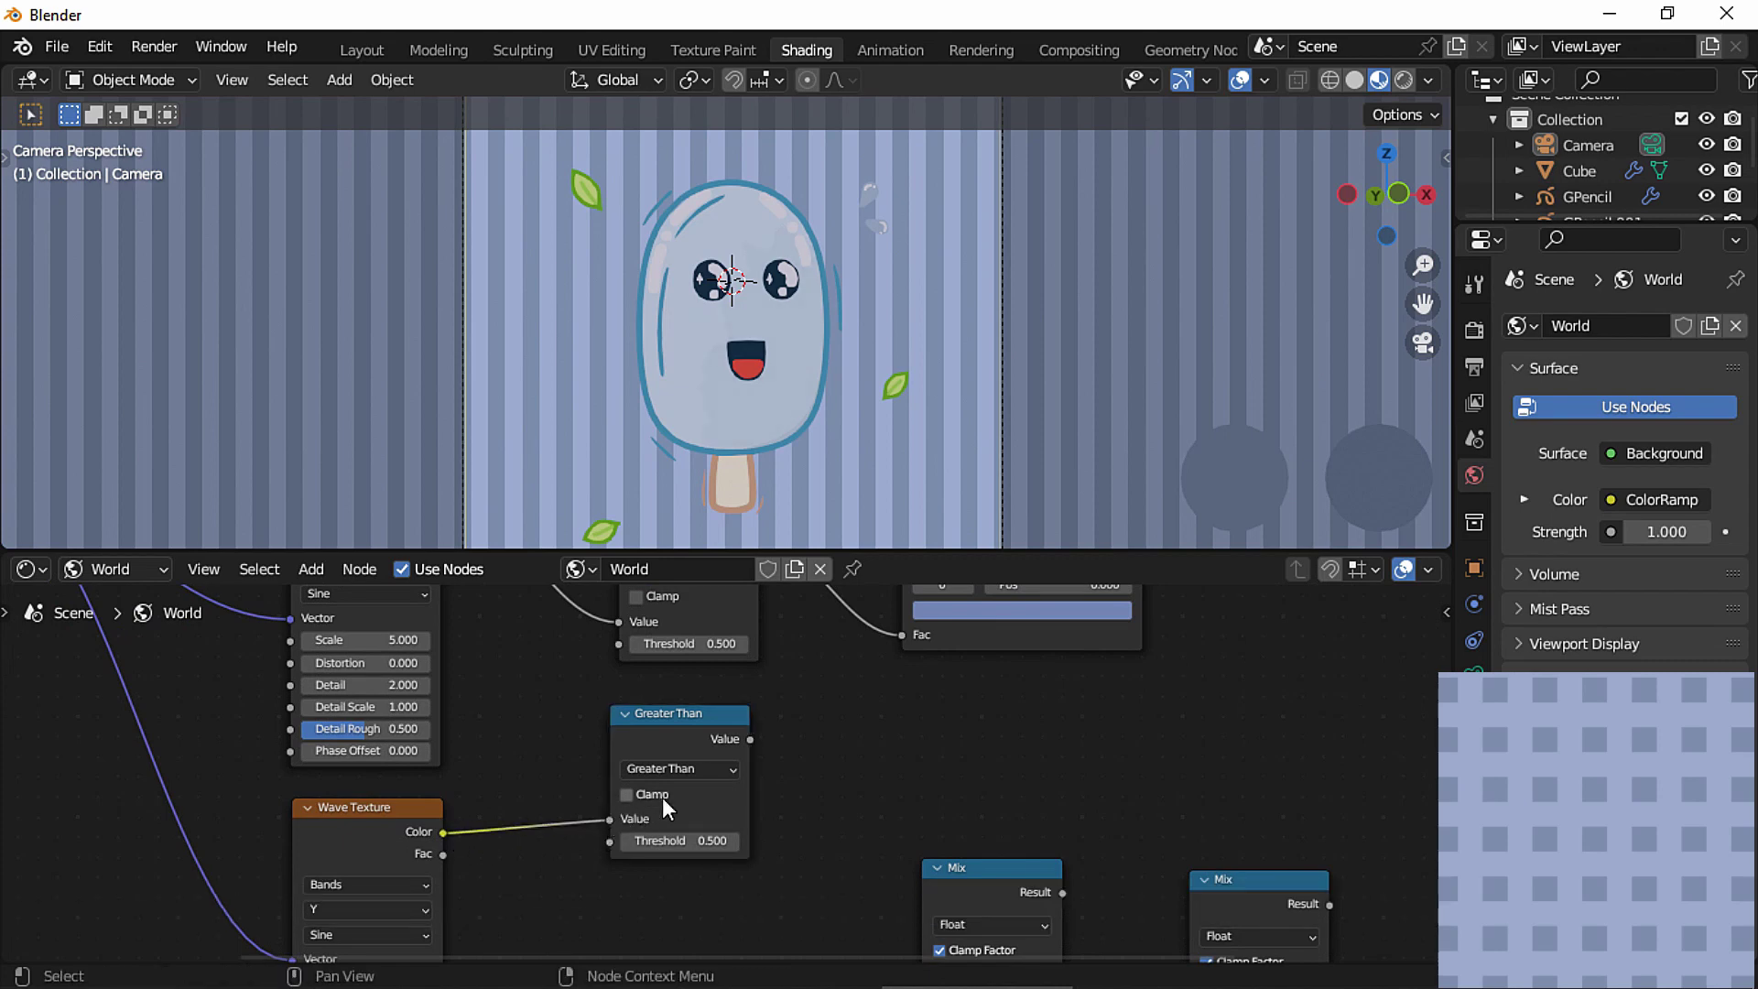
middle_drag(777, 726, 790, 837)
drag(712, 678, 638, 689)
drag(703, 828, 639, 826)
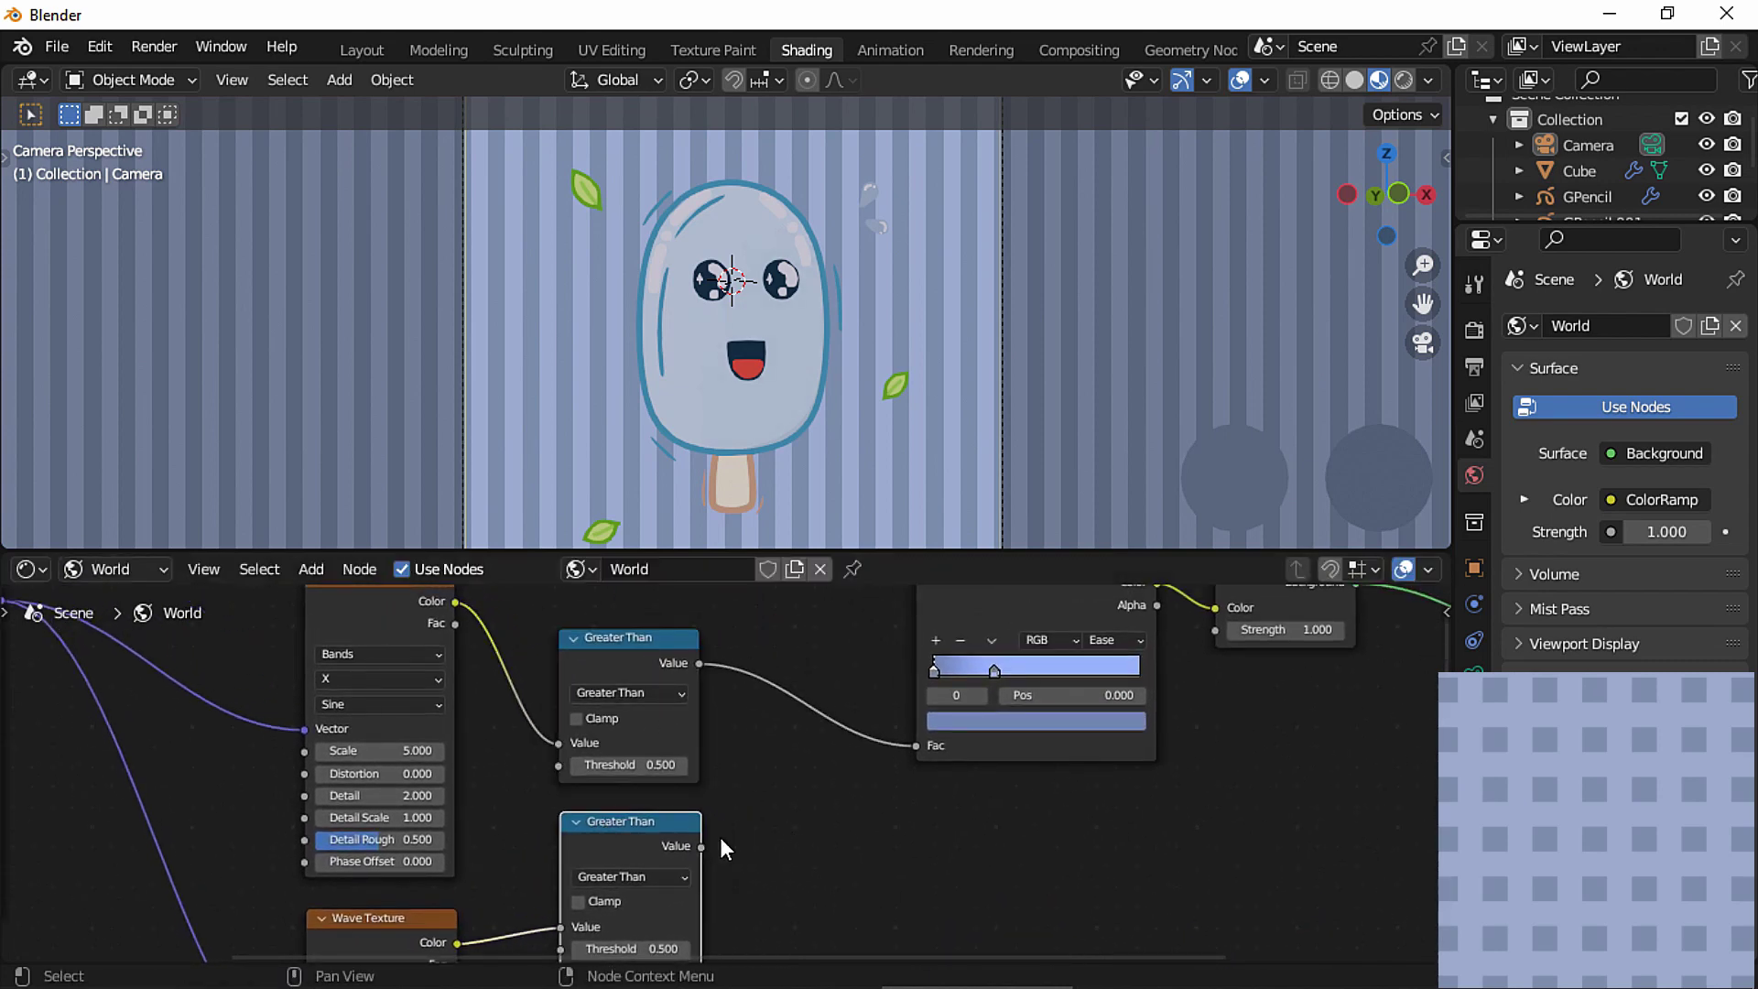
Place one Mix node beside the lower Greater Than node and set its data type to Color.
middle_drag(805, 902, 732, 760)
drag(904, 836, 723, 666)
middle_drag(799, 702, 800, 810)
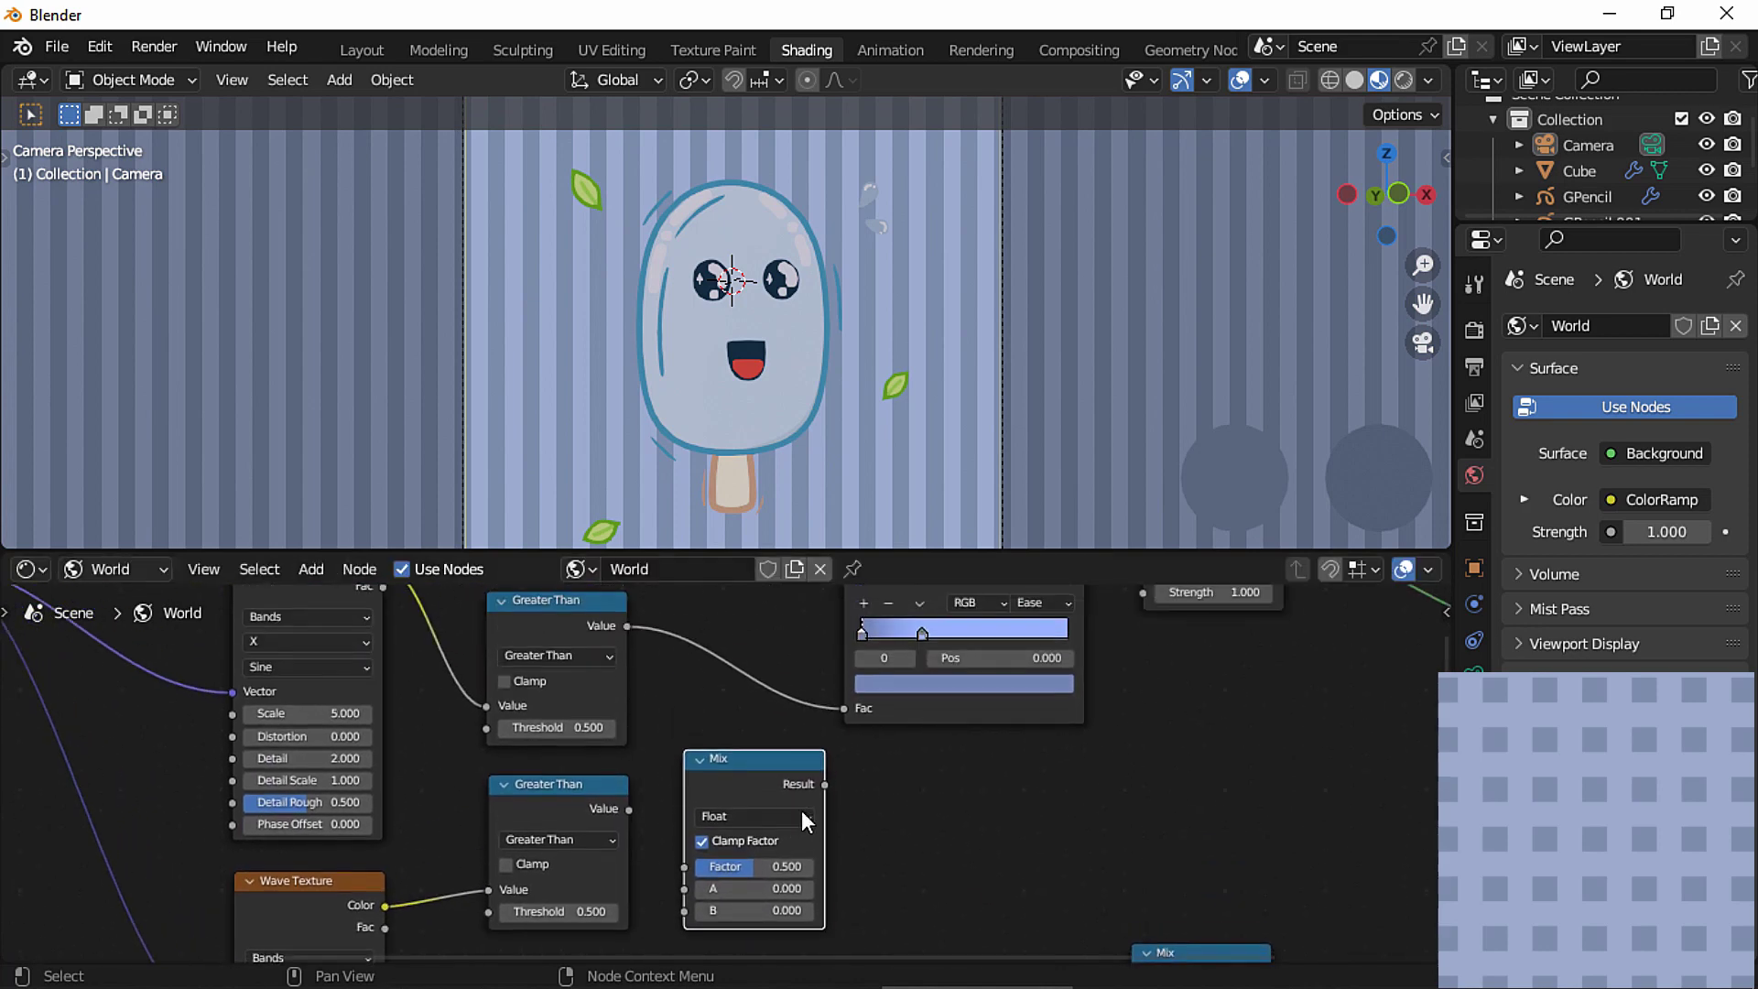
click(760, 817)
click(746, 884)
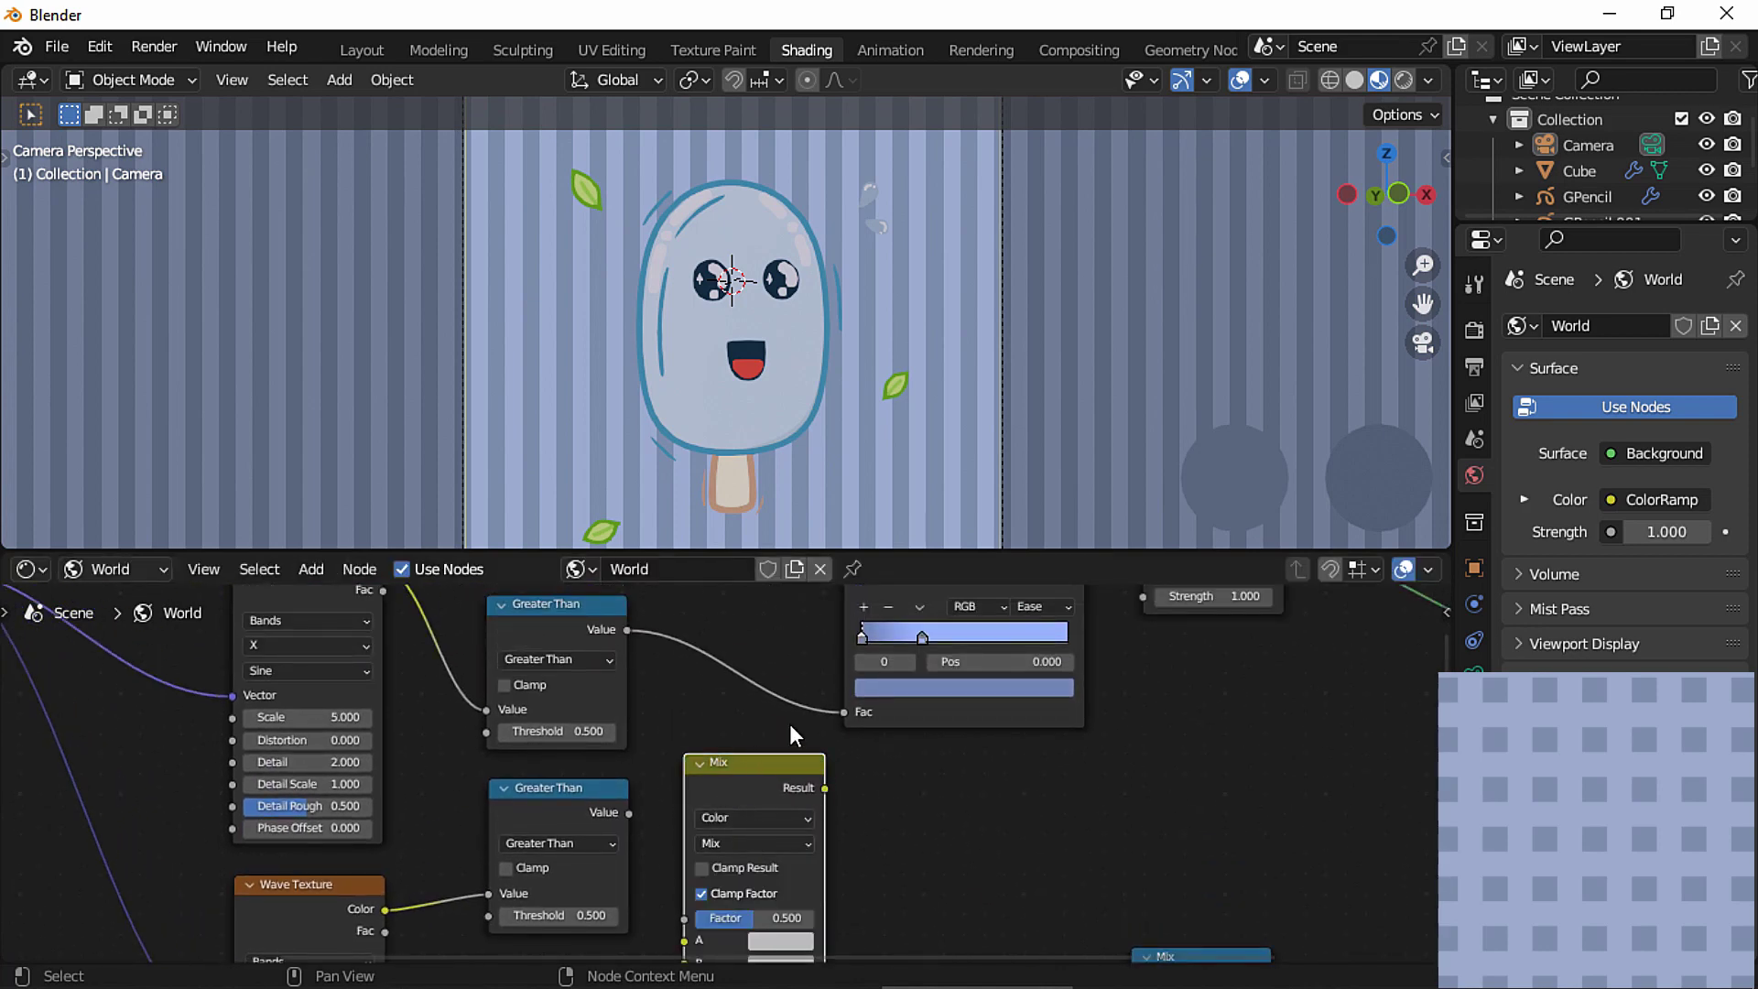
Connect the two Greater Than outputs to the Mix node's A and B, and its Result to the ColorRamp's Fac.
drag(836, 711, 651, 755)
drag(629, 688, 678, 838)
middle_drag(826, 749, 778, 843)
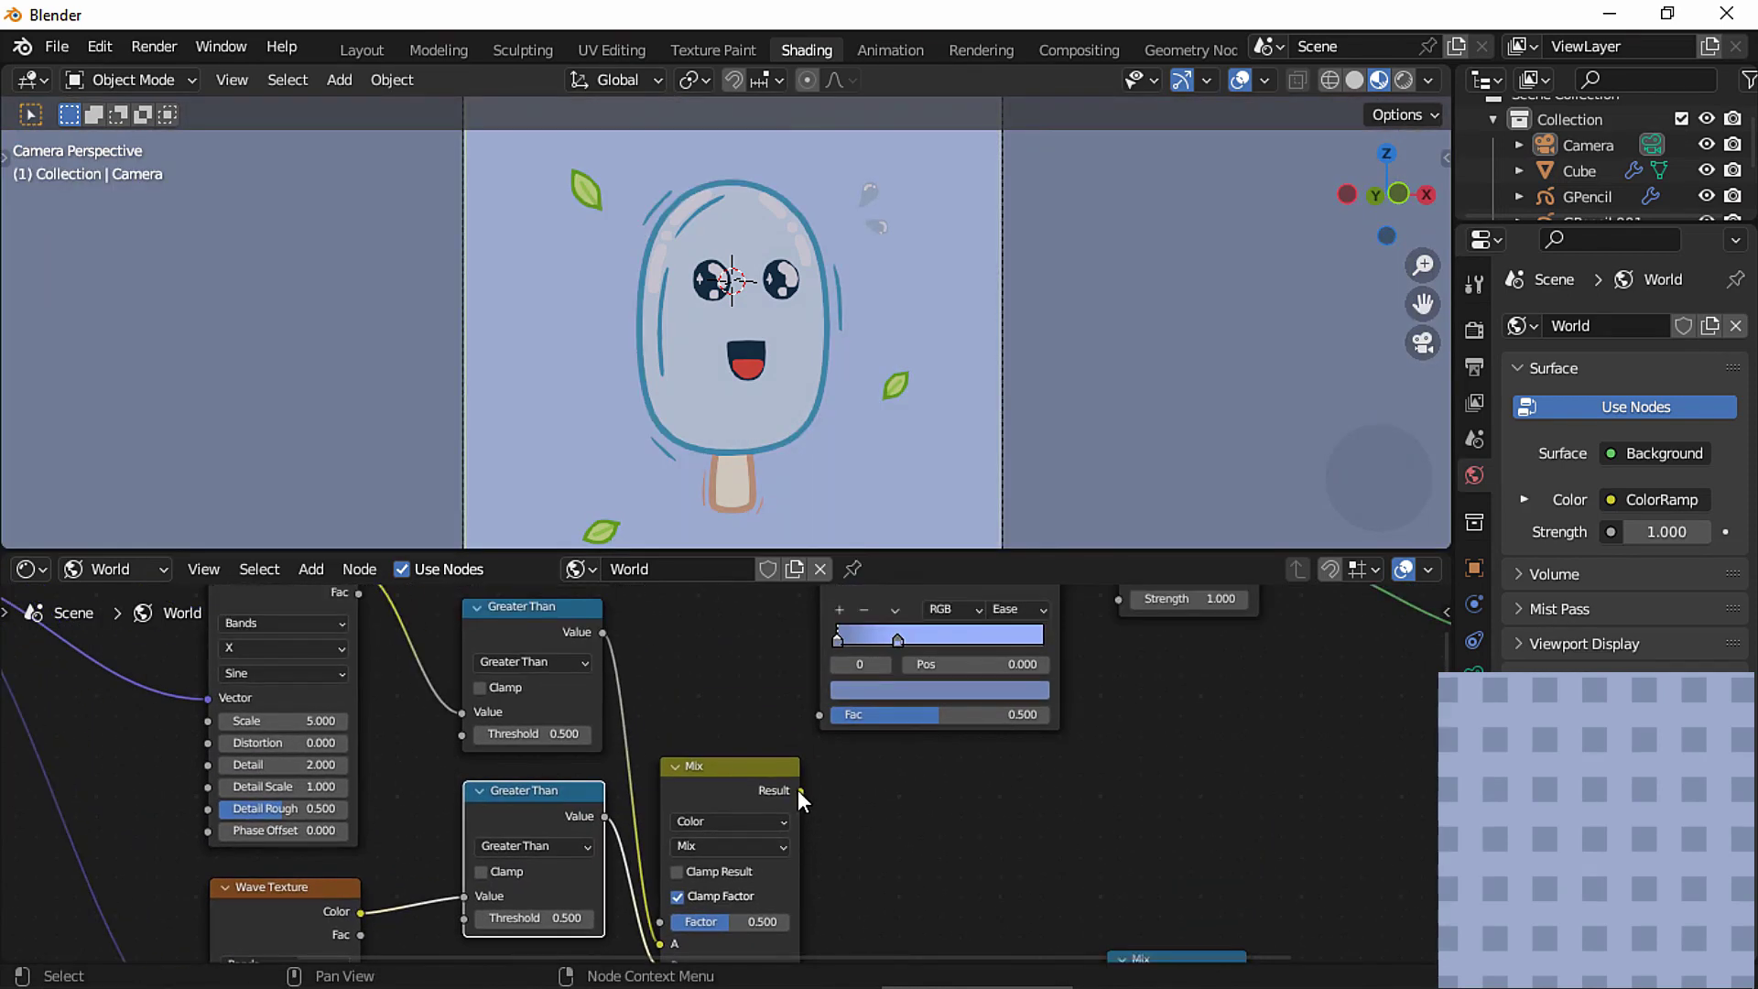
drag(800, 791, 825, 741)
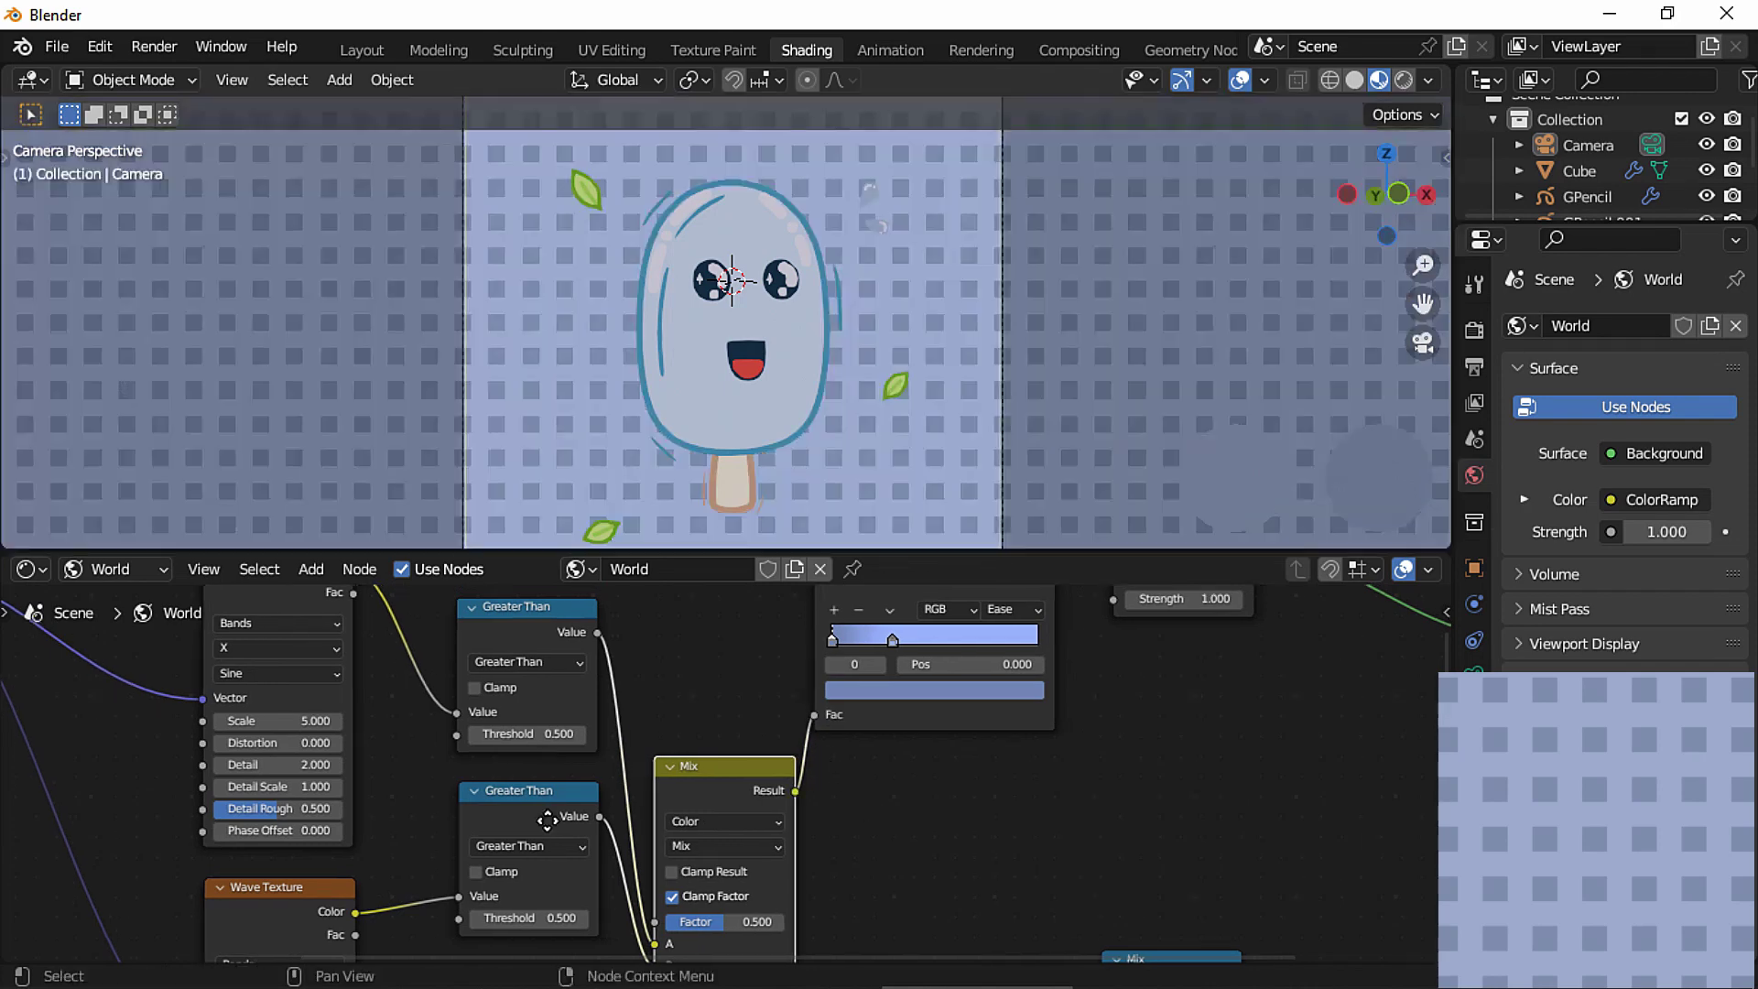
Try a distortion of 2.5 on the upper Wave Texture, then restore its distortion to 0 and scale to 5.
middle_drag(547, 820, 793, 633)
middle_drag(607, 632, 611, 679)
click(611, 679)
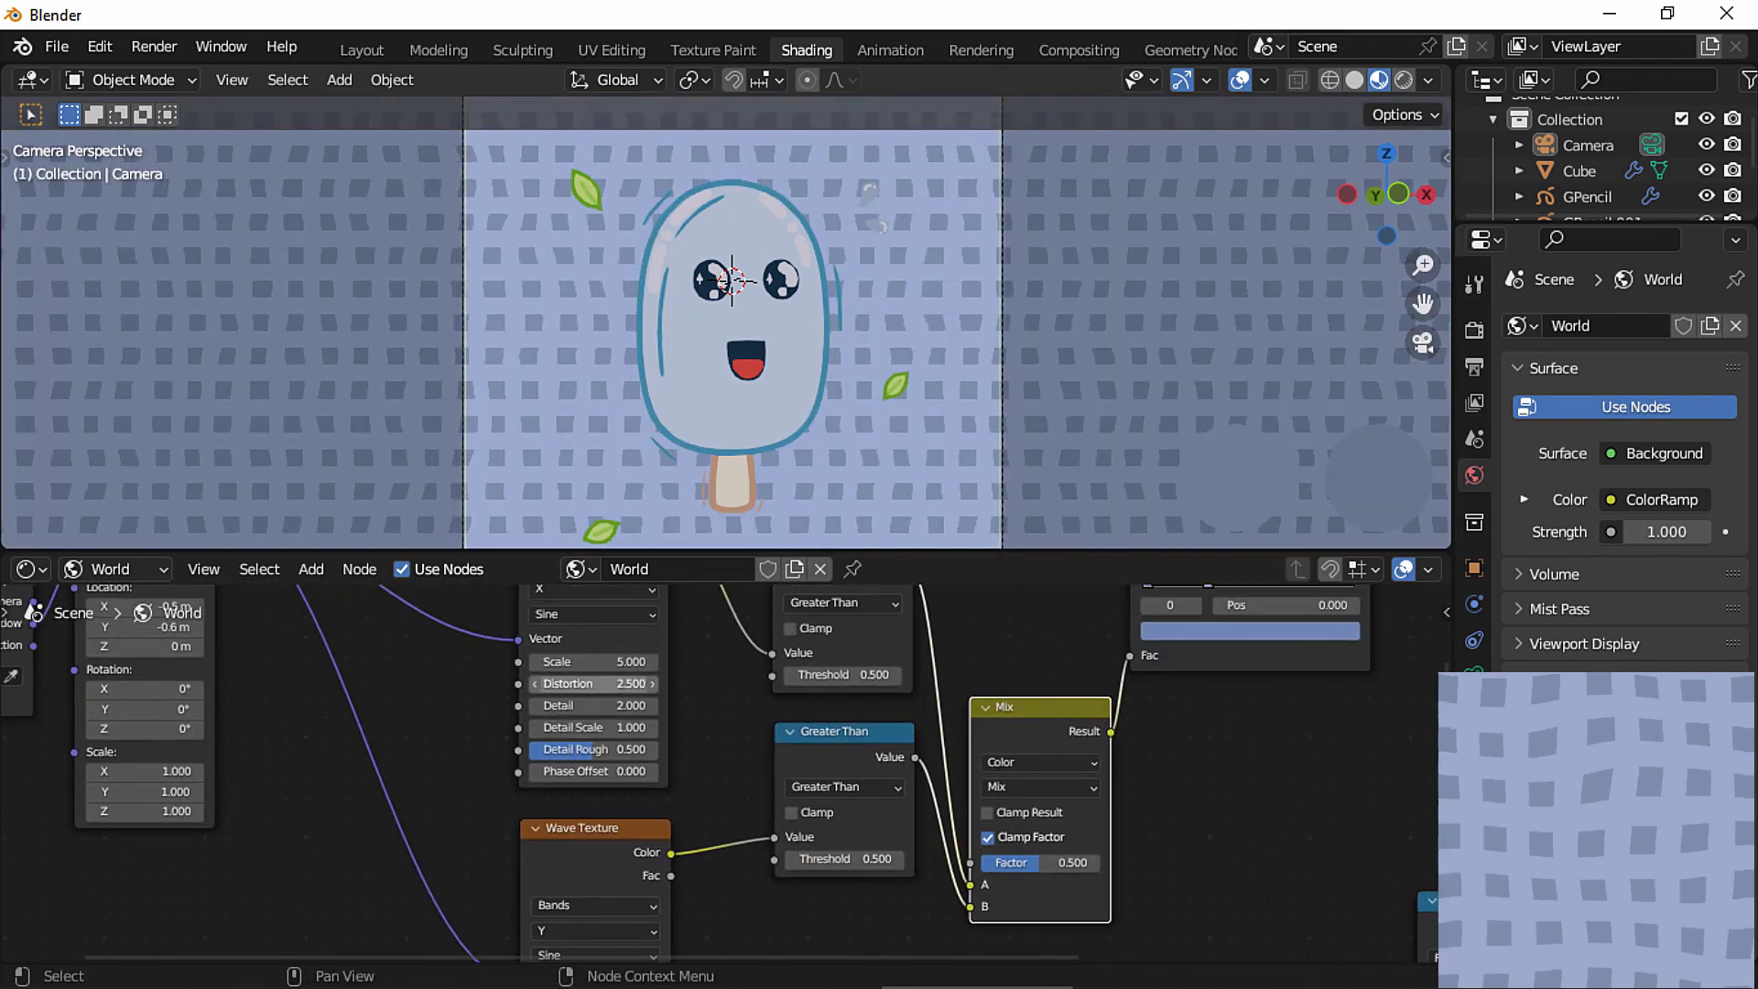
text(0)
key(Return)
click(632, 661)
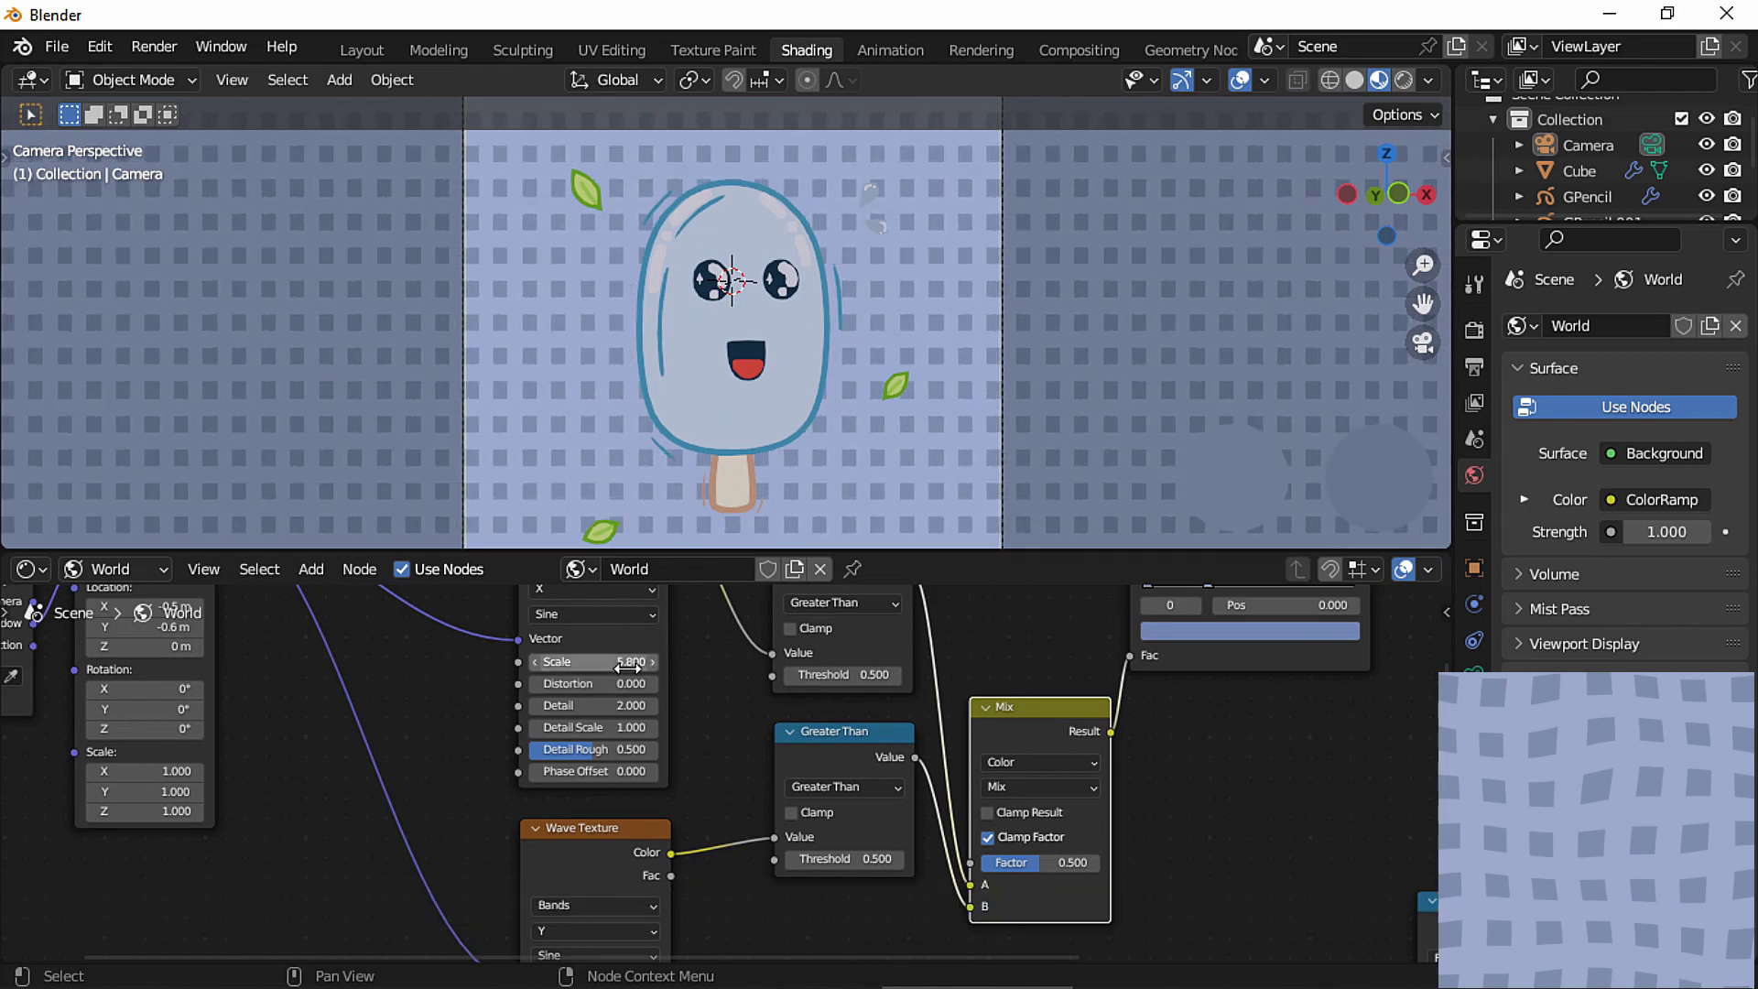
text(5)
key(Return)
Position the ColorRamp's light blue stop at 1.000 and its darker stop at 0.000.
middle_drag(1293, 724, 813, 738)
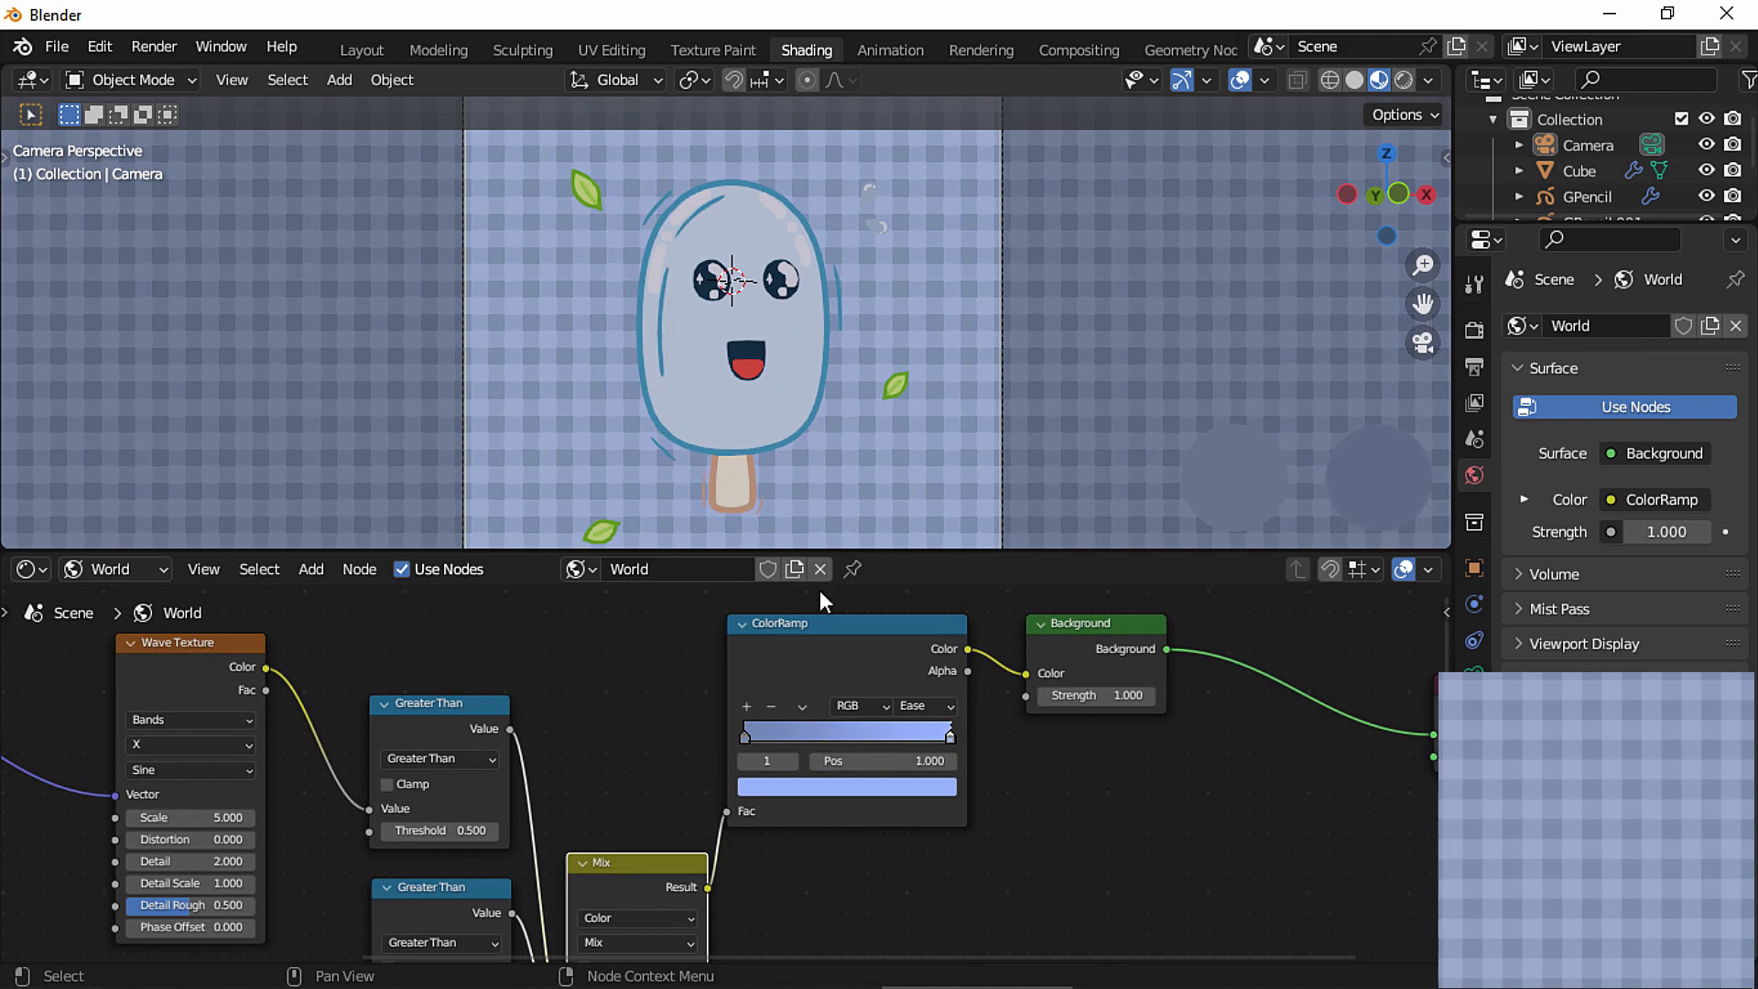
mouse_move(752, 737)
mouse_down()
mouse_move(788, 744)
mouse_move(723, 747)
mouse_up()
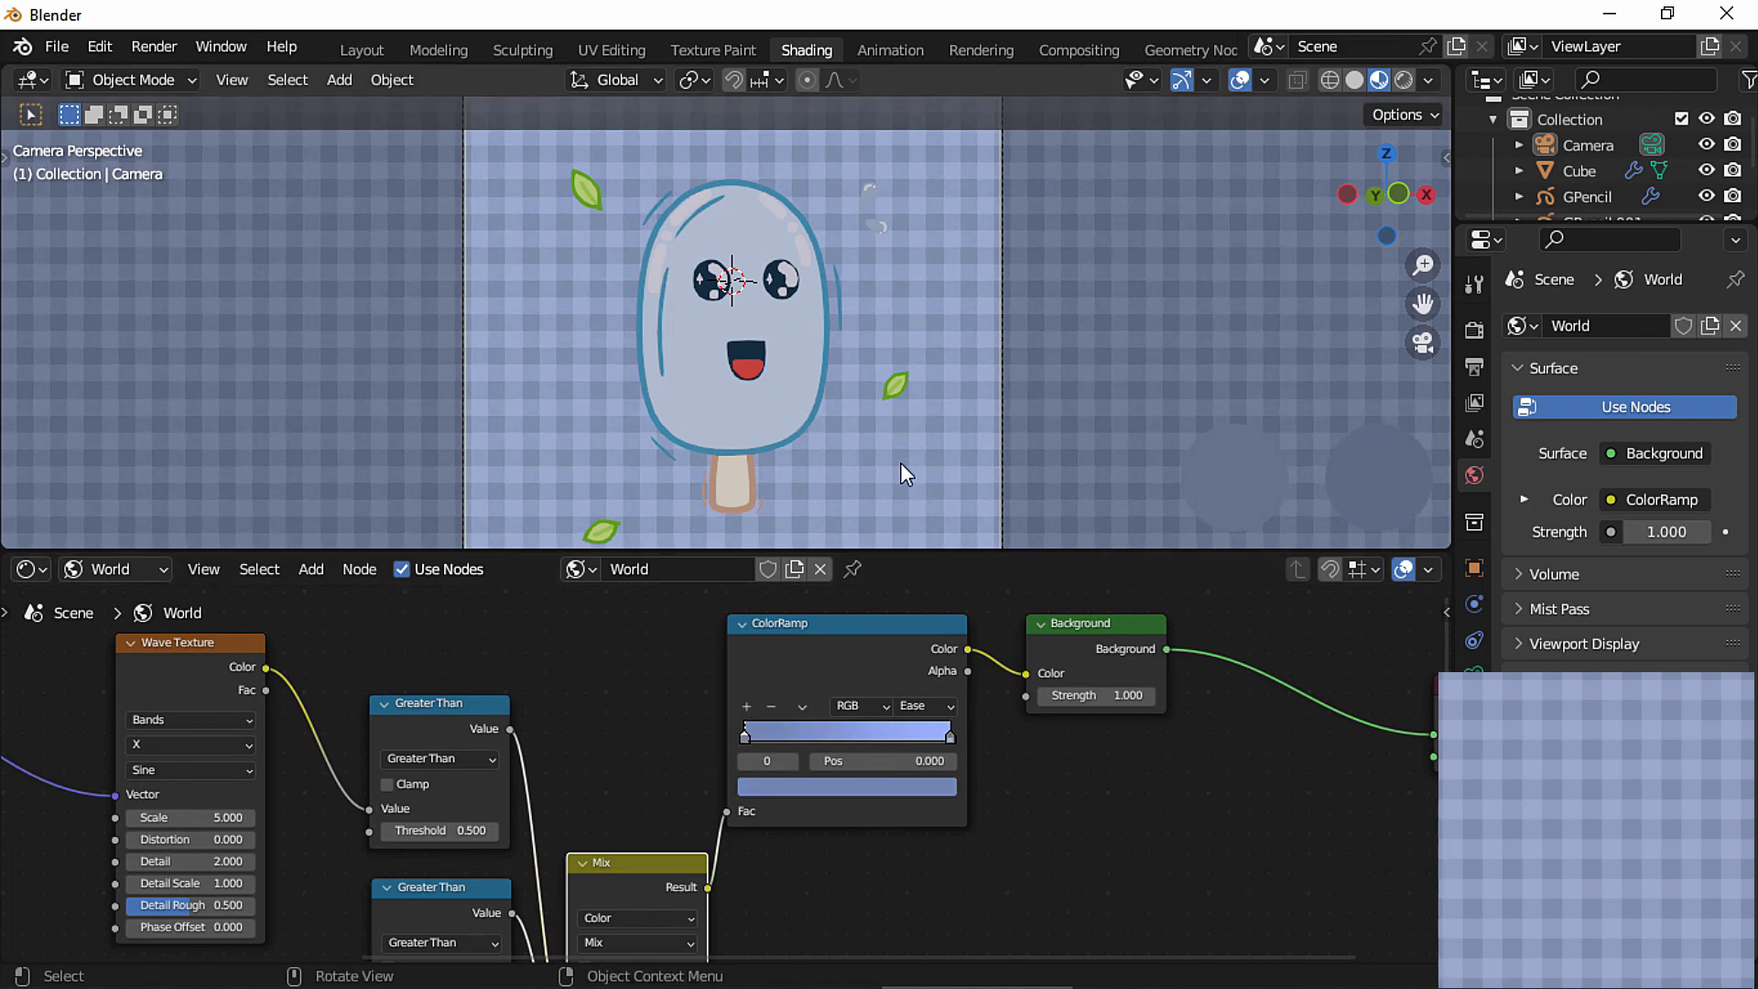
ctrl+middle_drag(899, 463, 896, 389)
Set the Mapping node's X, Y and Z scale to 0.5.
middle_drag(491, 871, 906, 669)
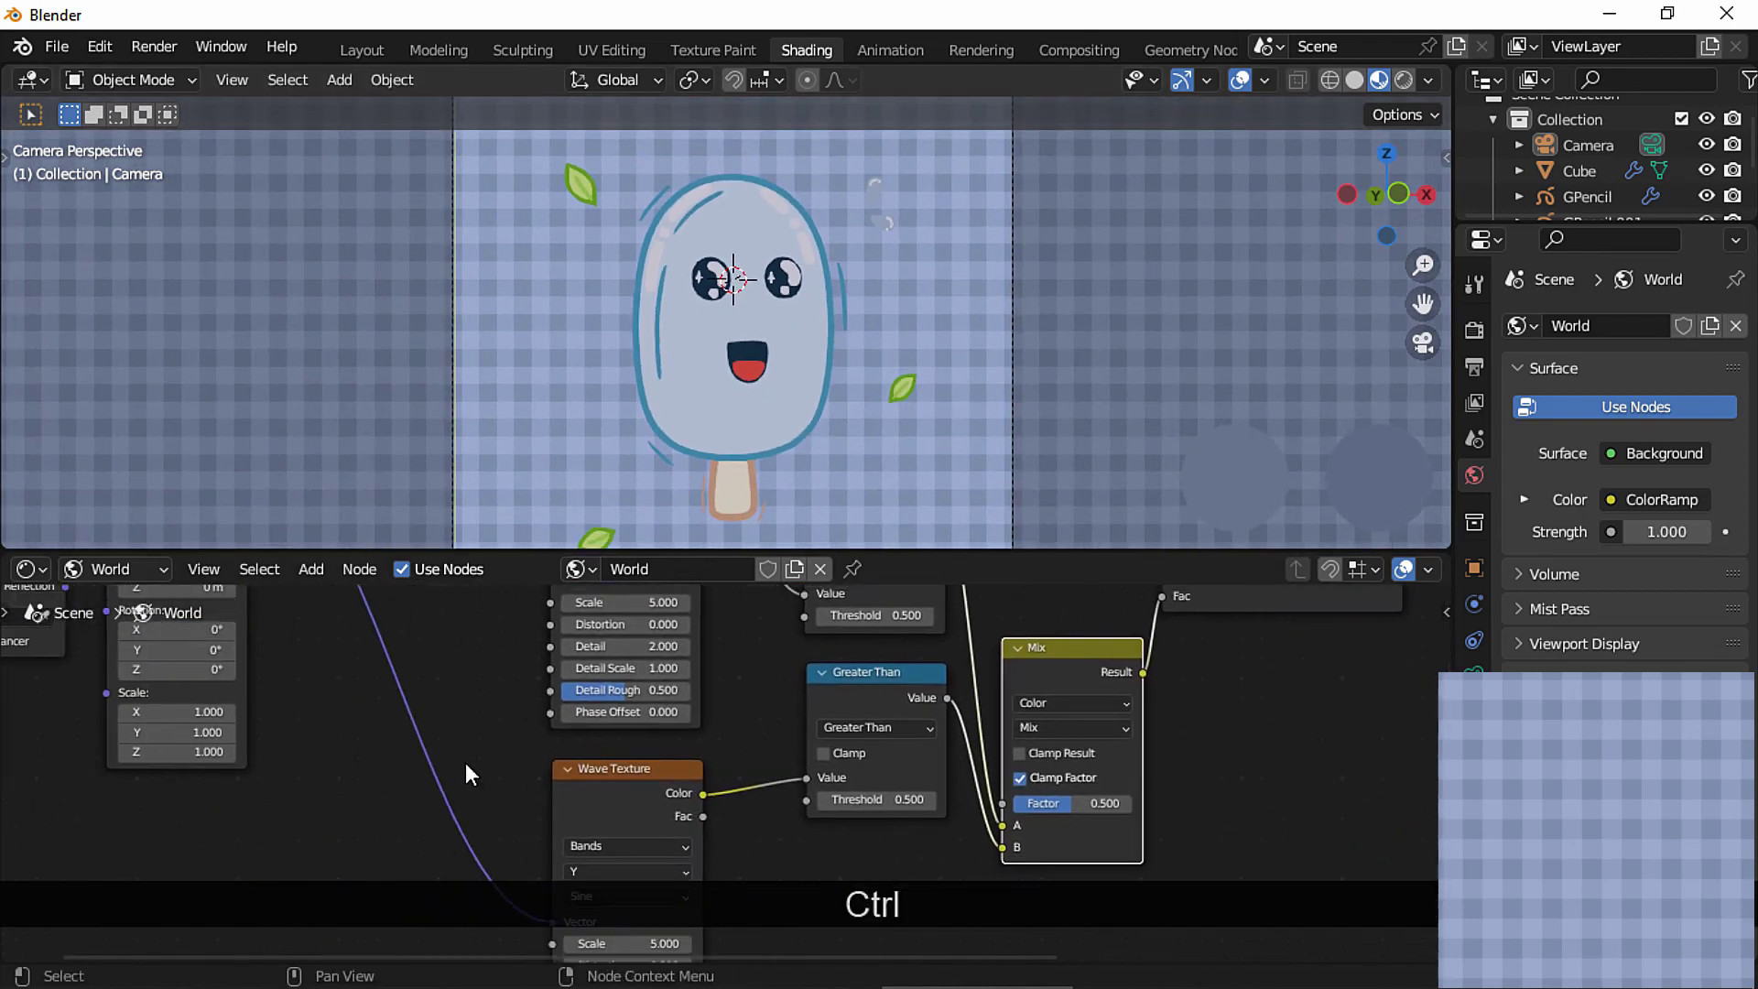
middle_drag(433, 750, 732, 829)
drag(486, 799, 502, 829)
click(491, 798)
text(.5)
key(Return)
key(Return)
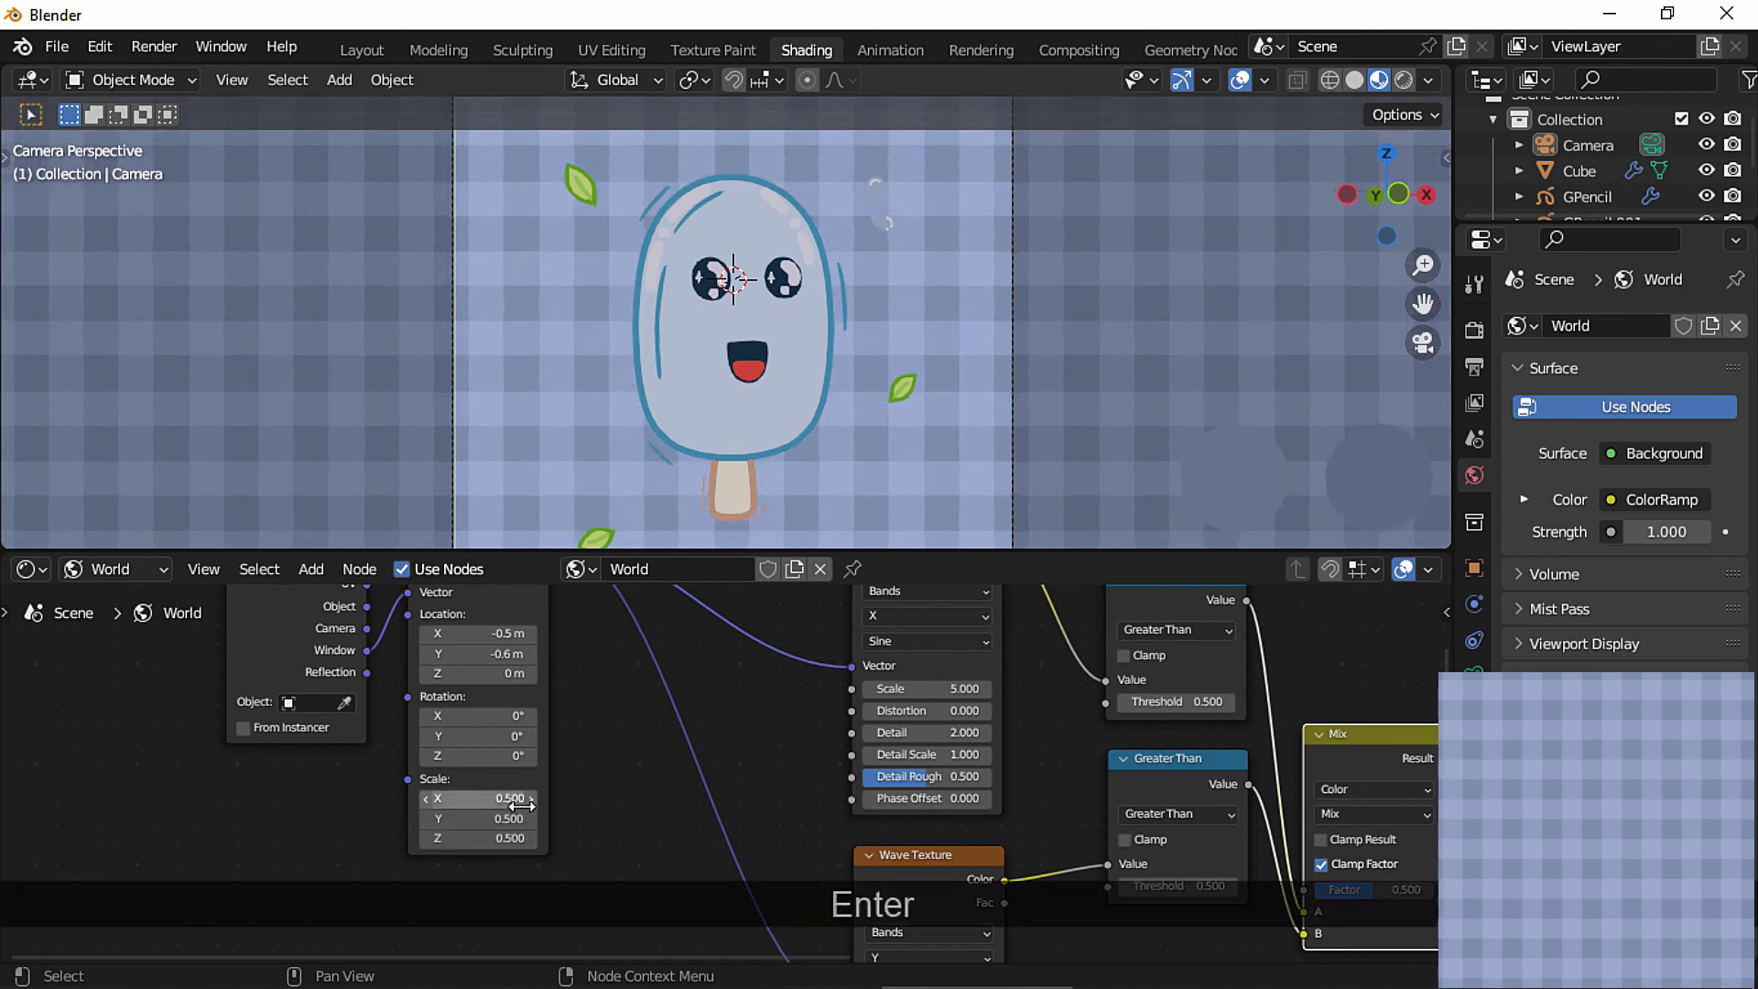
middle_drag(975, 702, 673, 763)
ctrl+middle_drag(778, 293, 756, 326)
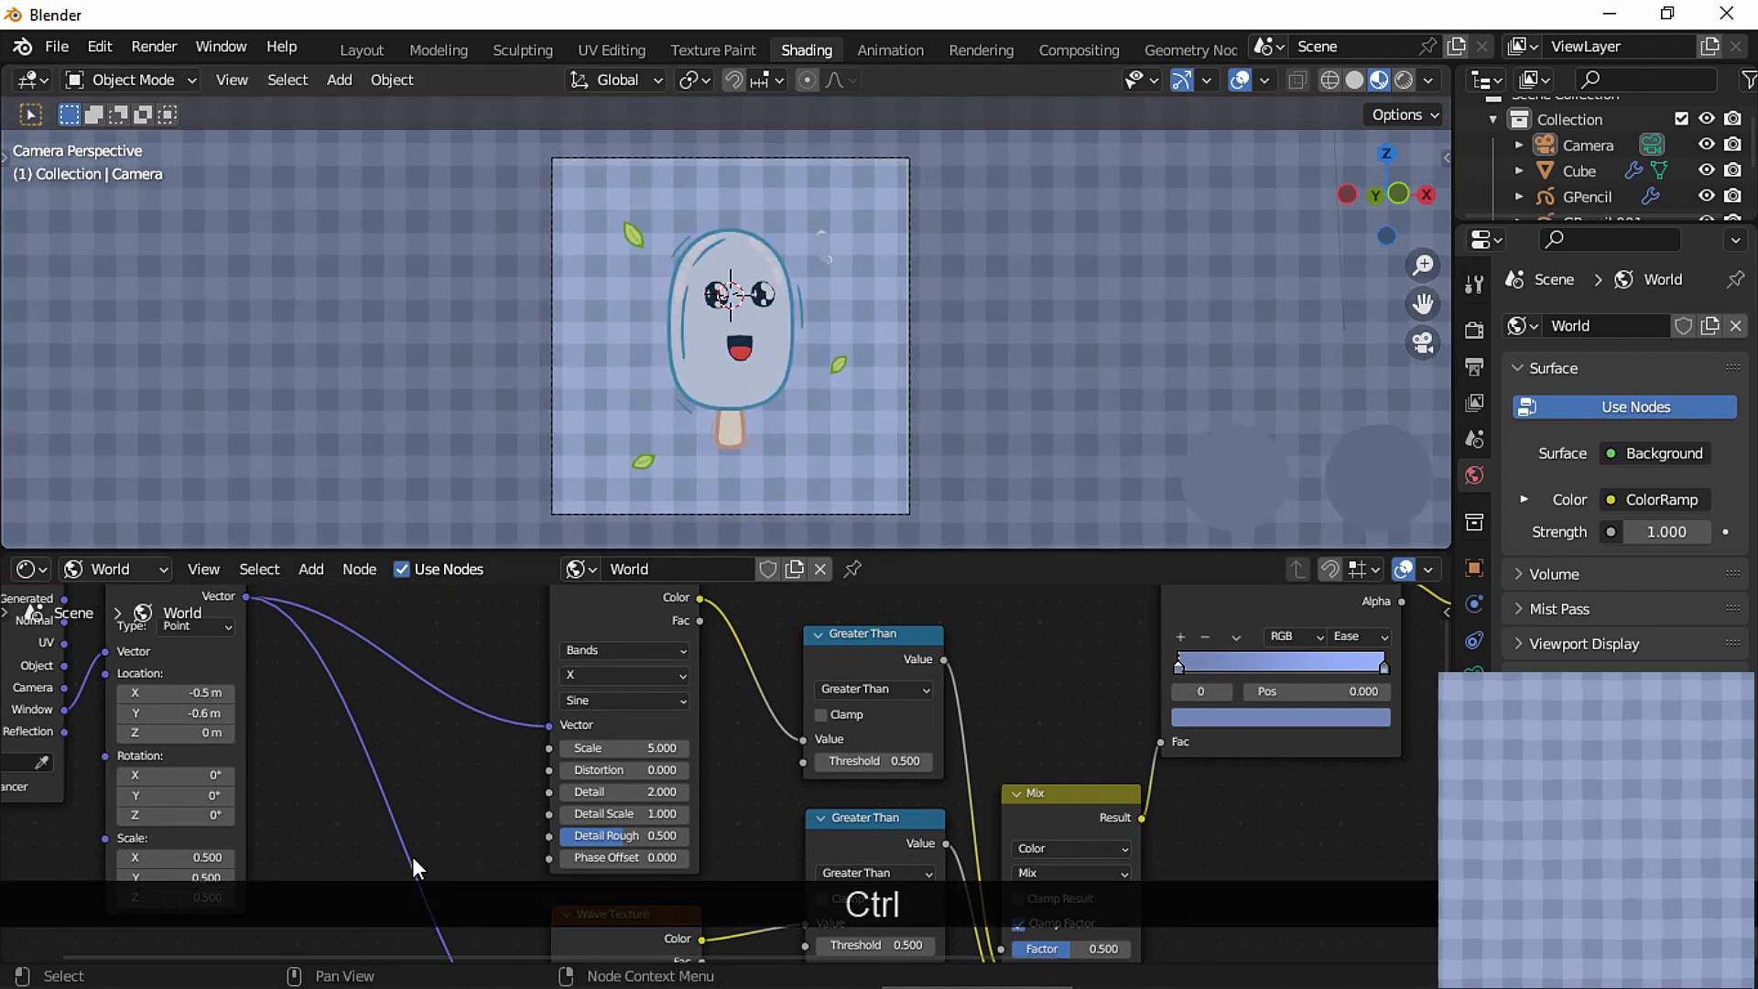
Bring the spare Mix node beside the Mapping node, set its data type to Color and its blending mode to Linear Light.
middle_drag(413, 859, 476, 799)
ctrl+middle_drag(1067, 810, 821, 758)
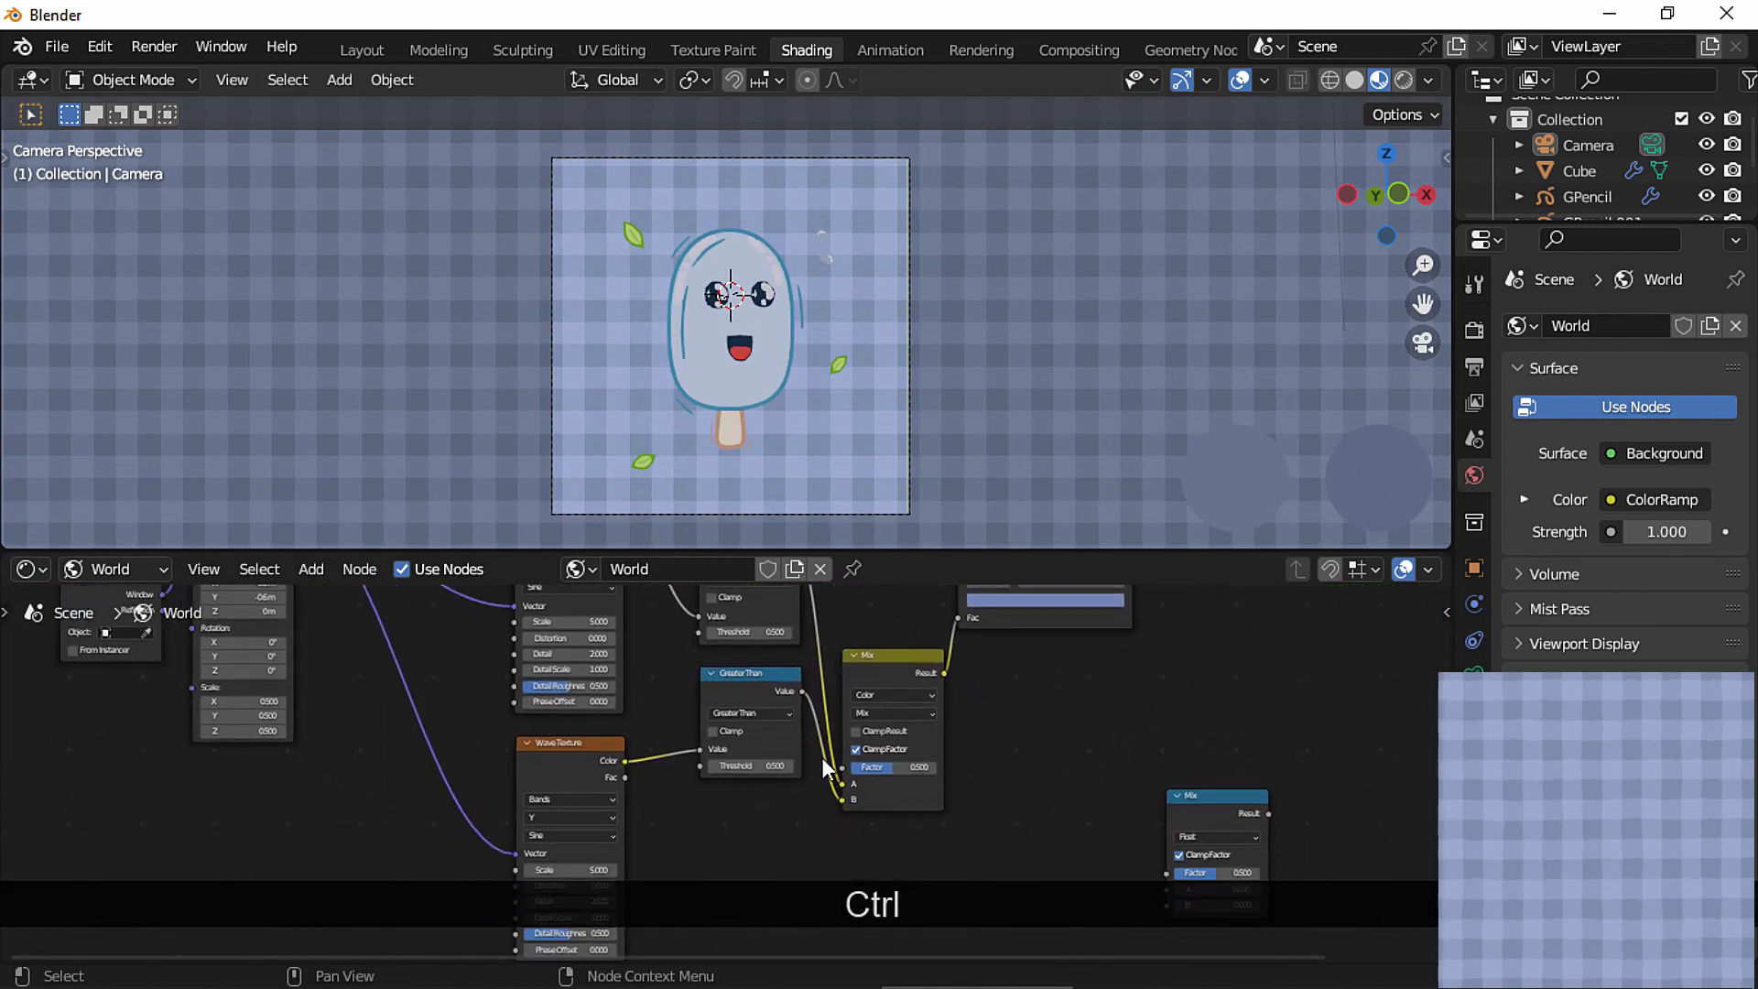
drag(1228, 809, 347, 794)
middle_drag(522, 713, 716, 801)
drag(533, 854, 595, 608)
ctrl+middle_drag(595, 608, 648, 711)
click(648, 712)
click(617, 789)
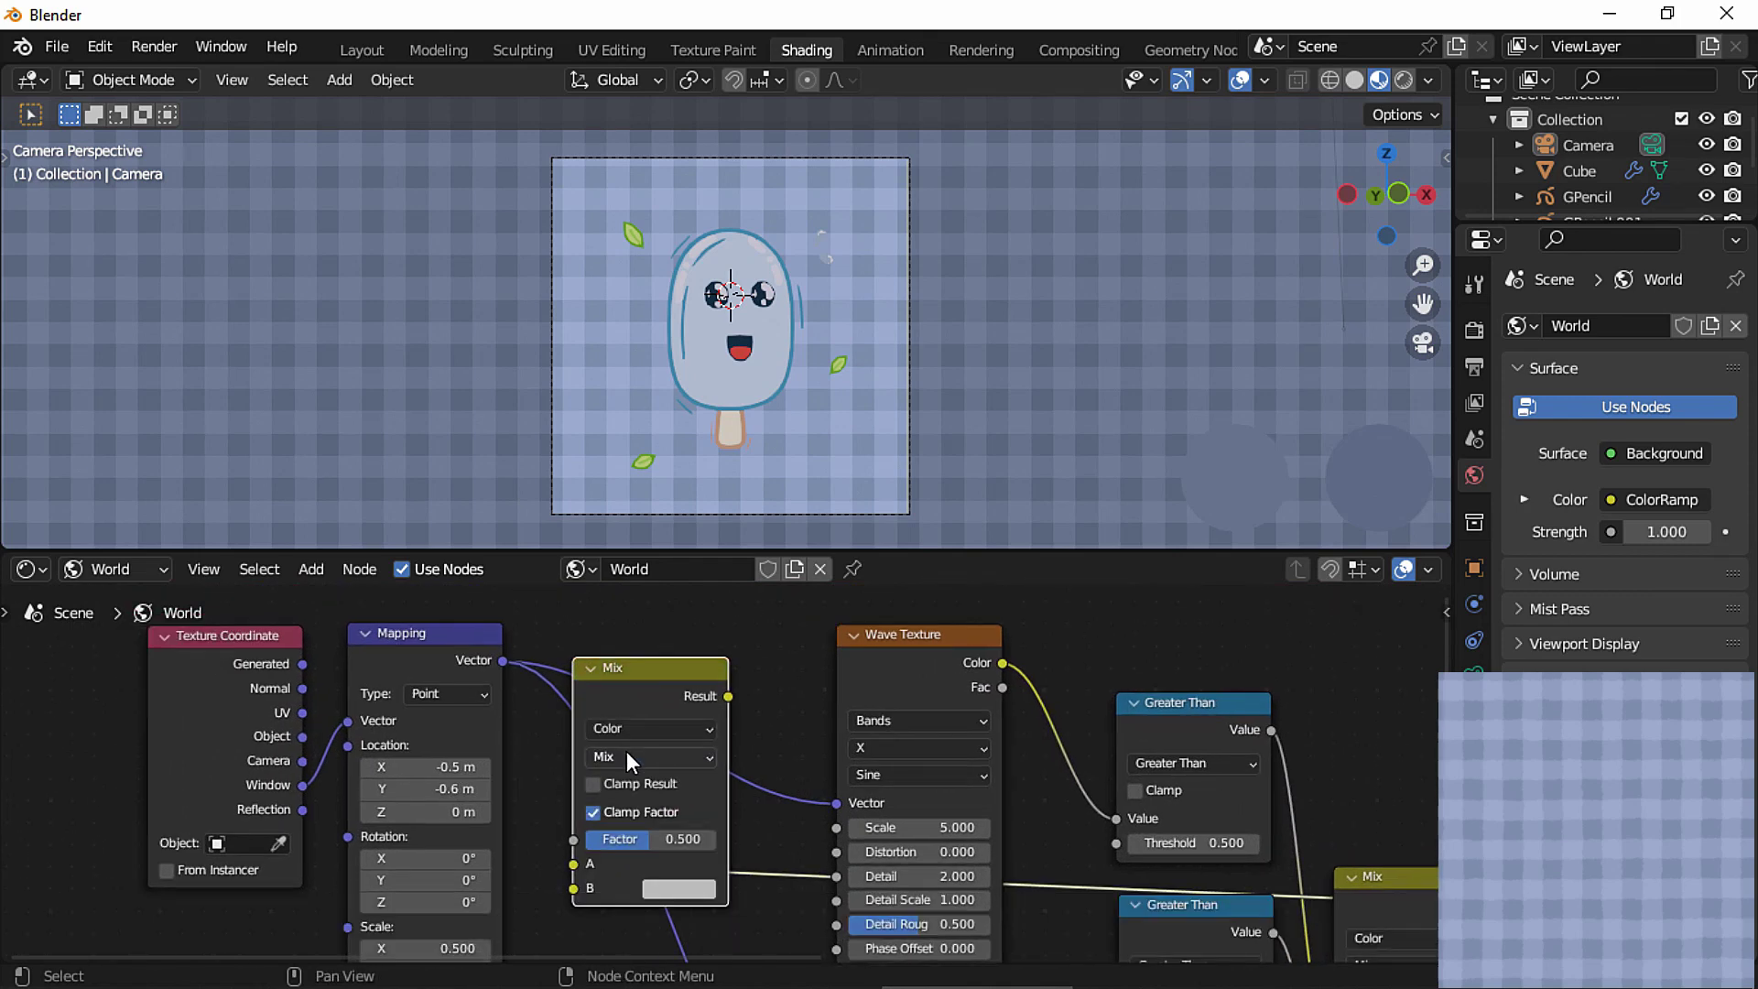
click(626, 751)
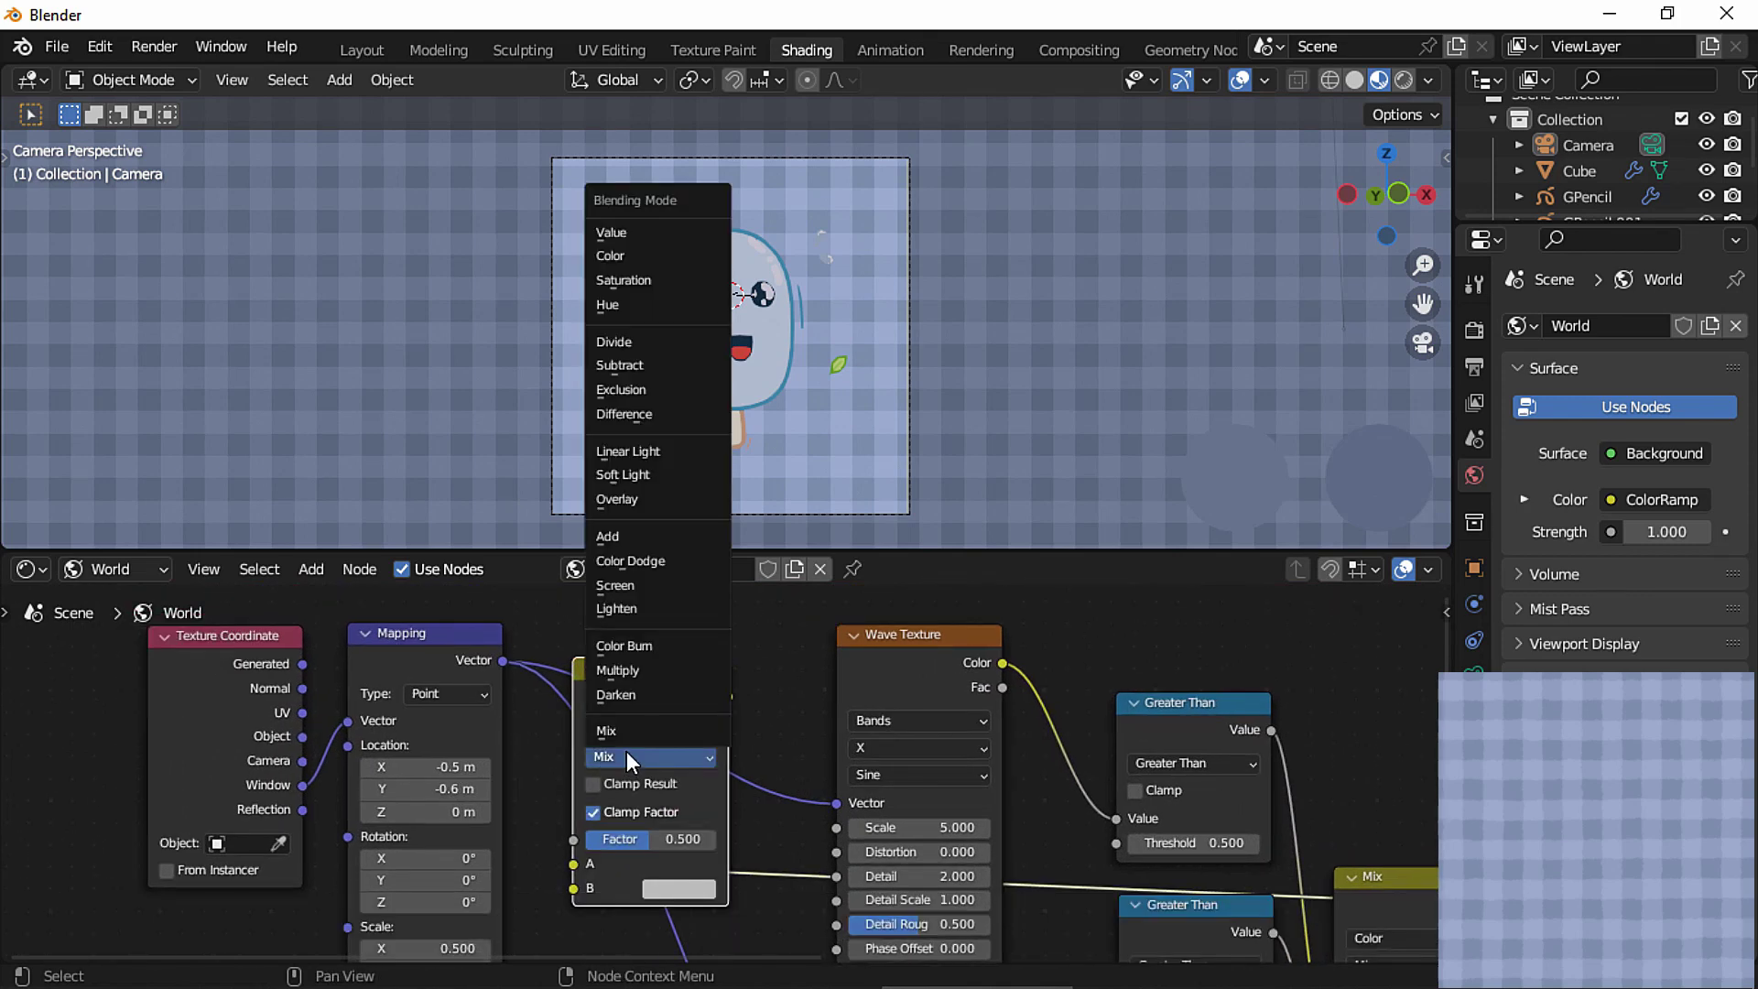
click(678, 453)
Add a shared reroute on the two links from Mapping to the Wave Textures and drop the Linear Light node before it.
middle_drag(762, 770, 799, 750)
ctrl+middle_drag(799, 750, 795, 787)
middle_drag(735, 713, 672, 688)
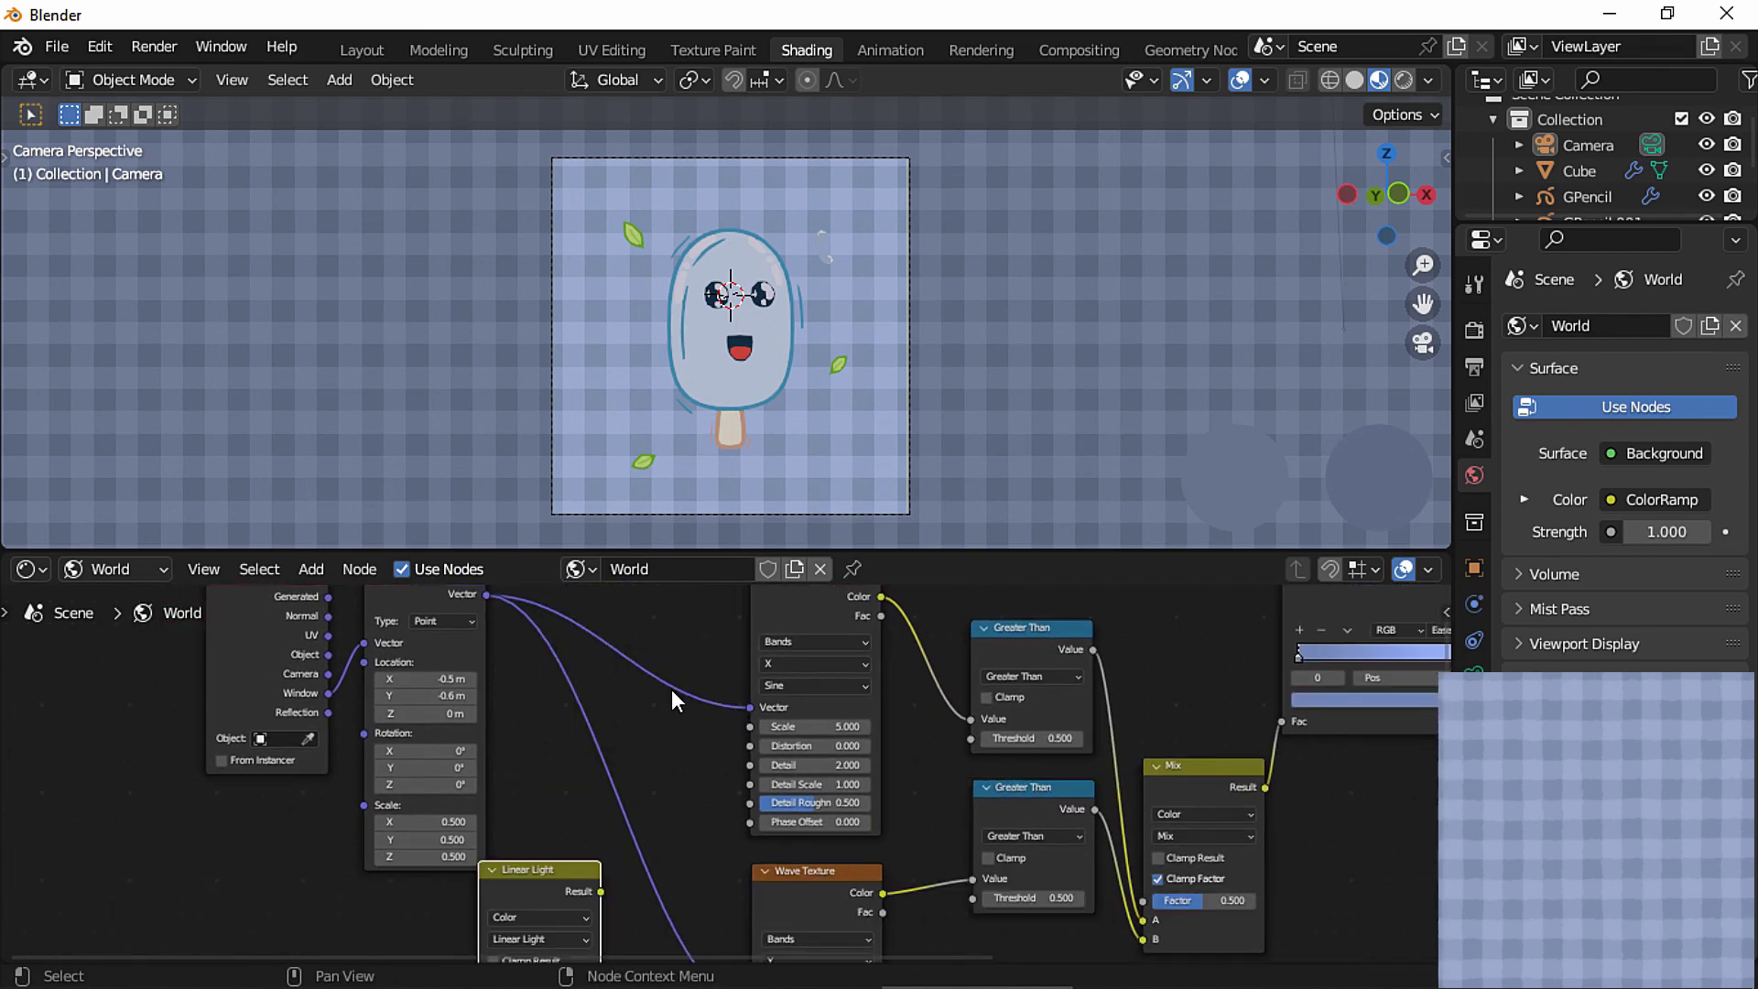
shift+right_drag(696, 655, 592, 769)
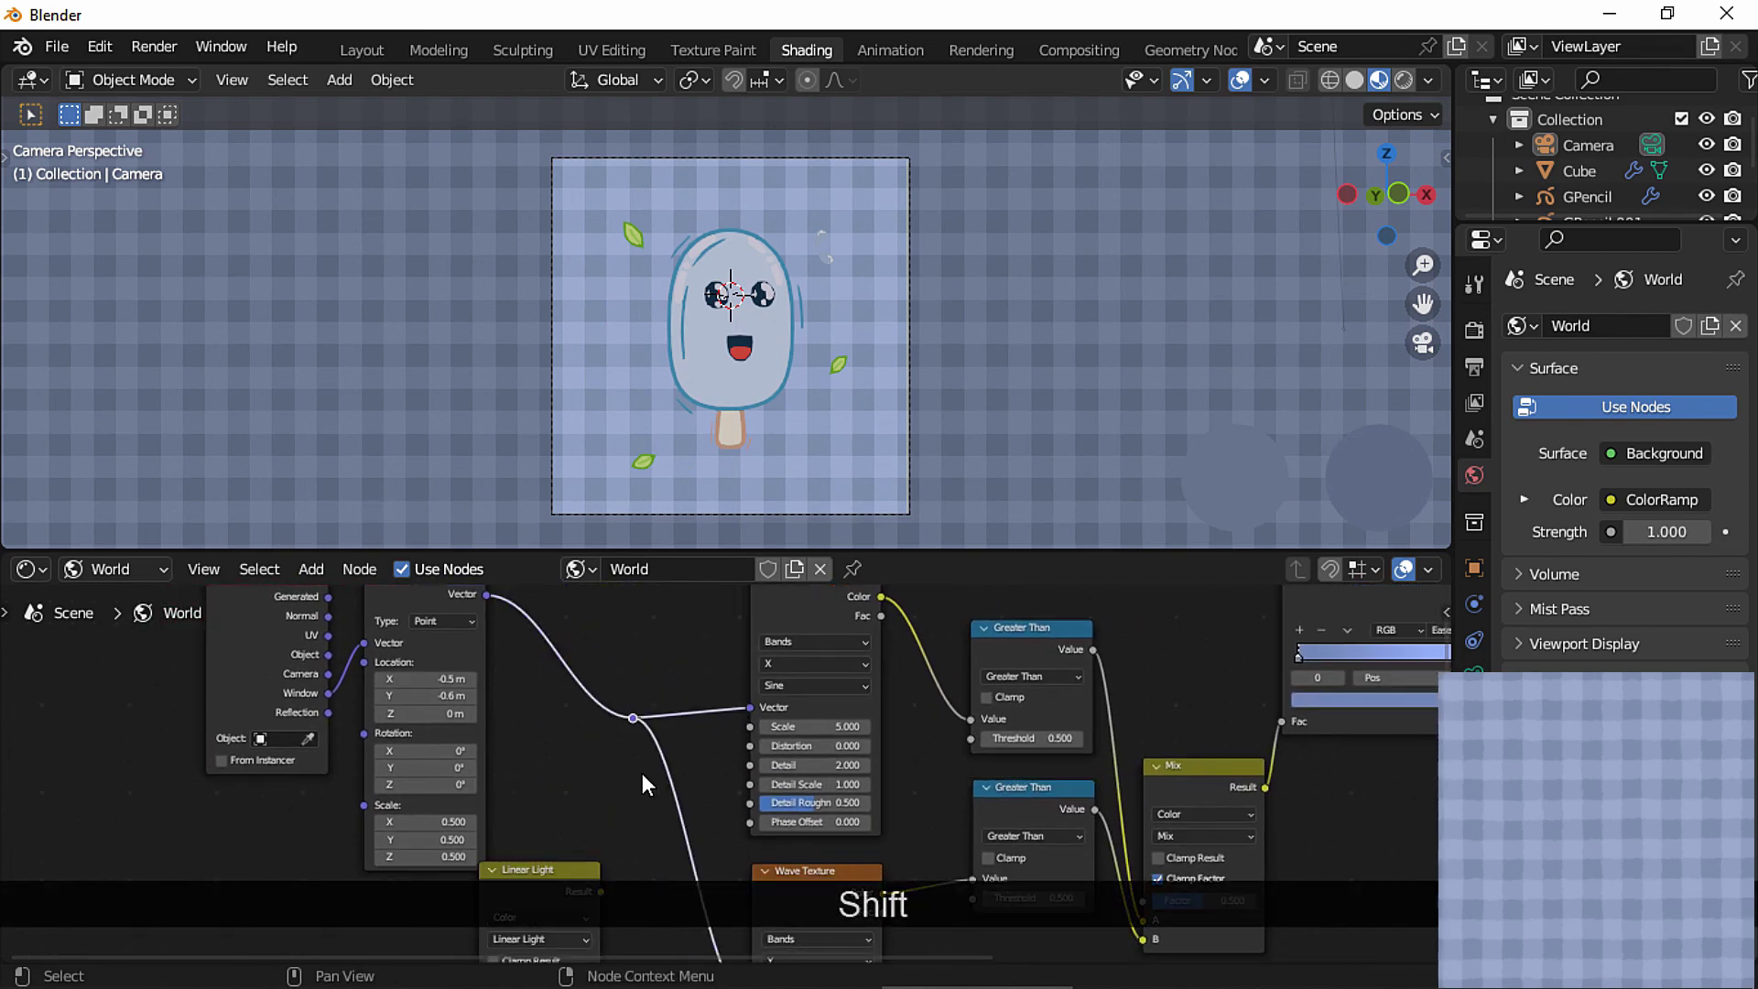
middle_drag(635, 782, 674, 763)
middle_drag(609, 704, 625, 756)
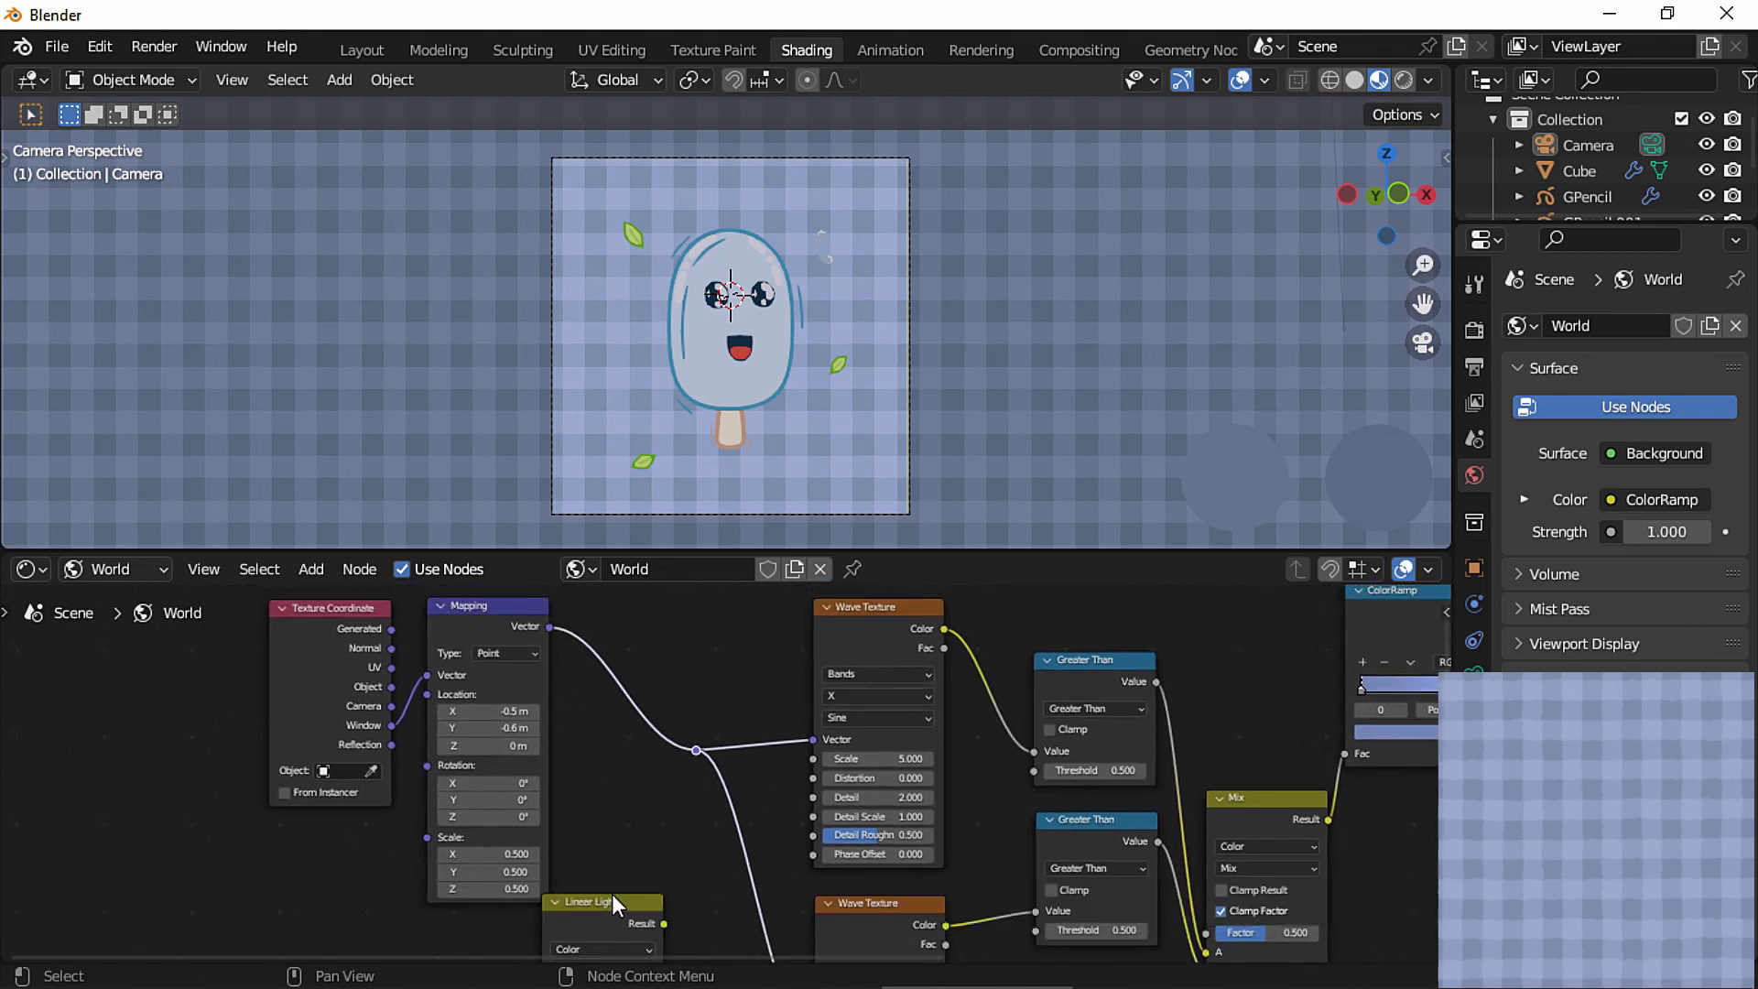
drag(612, 896, 646, 726)
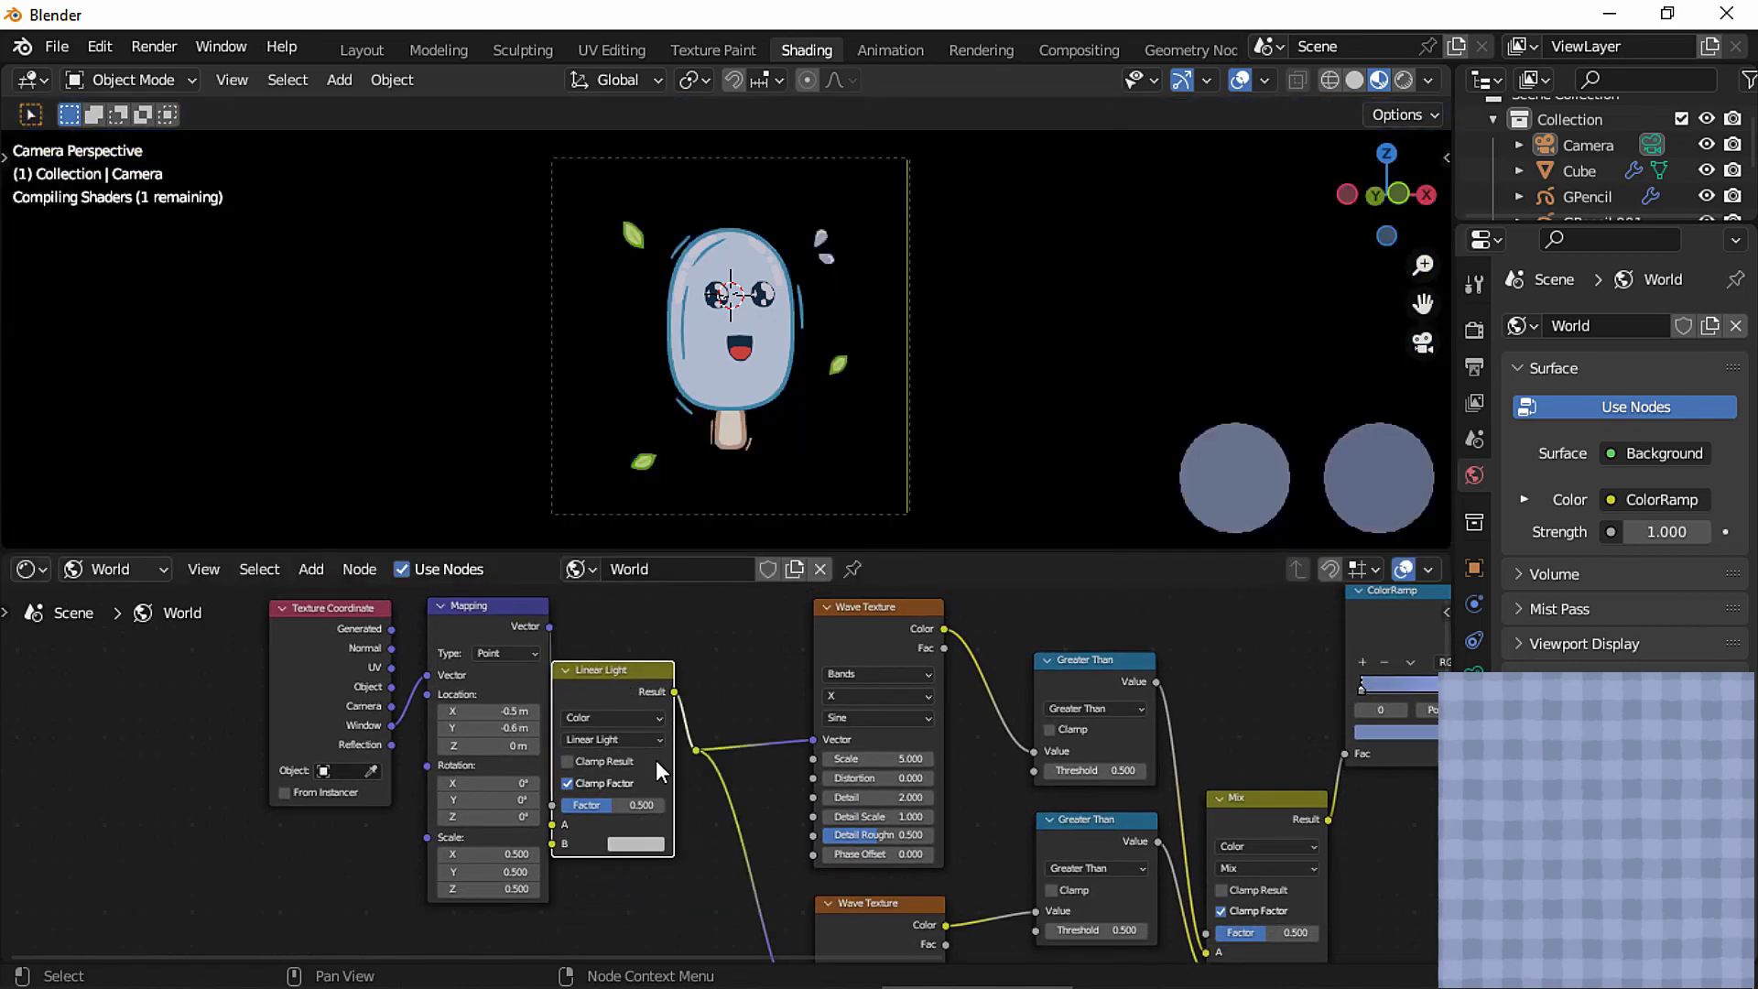
Move the Texture Coordinate and Mapping nodes farther away from the Linear Light node to free up space.
drag(167, 701, 420, 817)
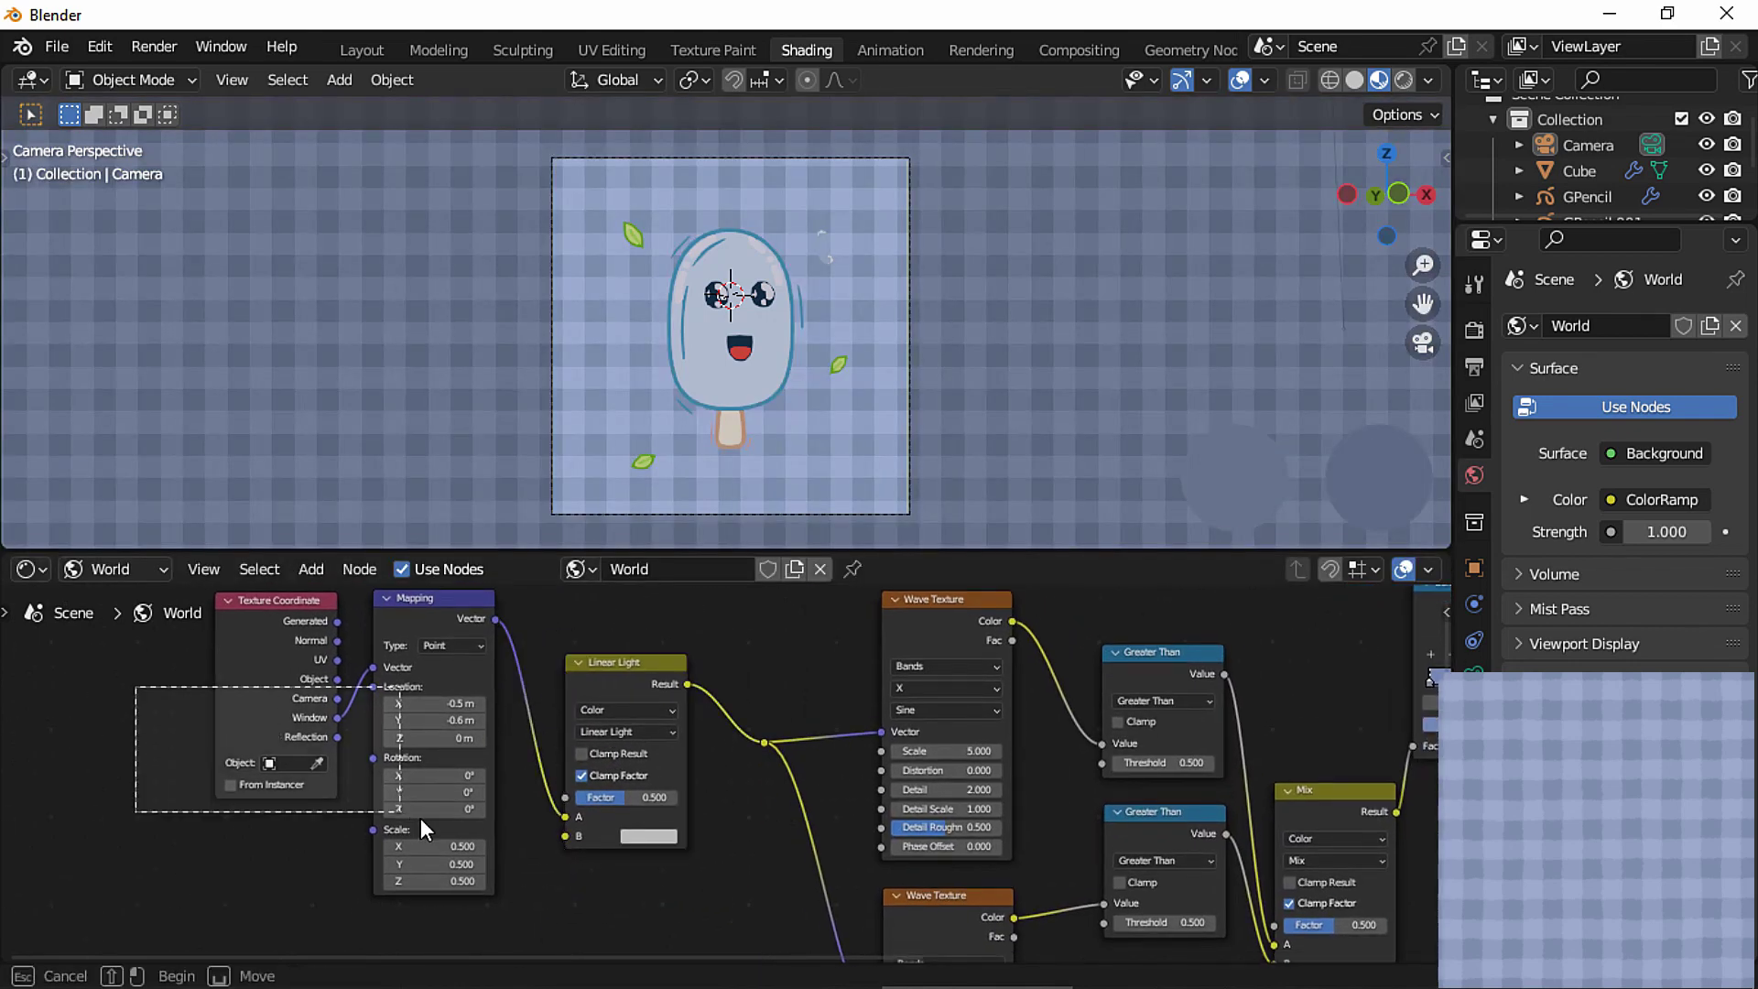
drag(442, 668, 363, 681)
ctrl+middle_drag(721, 429, 804, 323)
Add a Noise Texture node below the Linear Light node.
middle_drag(577, 835, 637, 709)
click(641, 805)
key(shift+a)
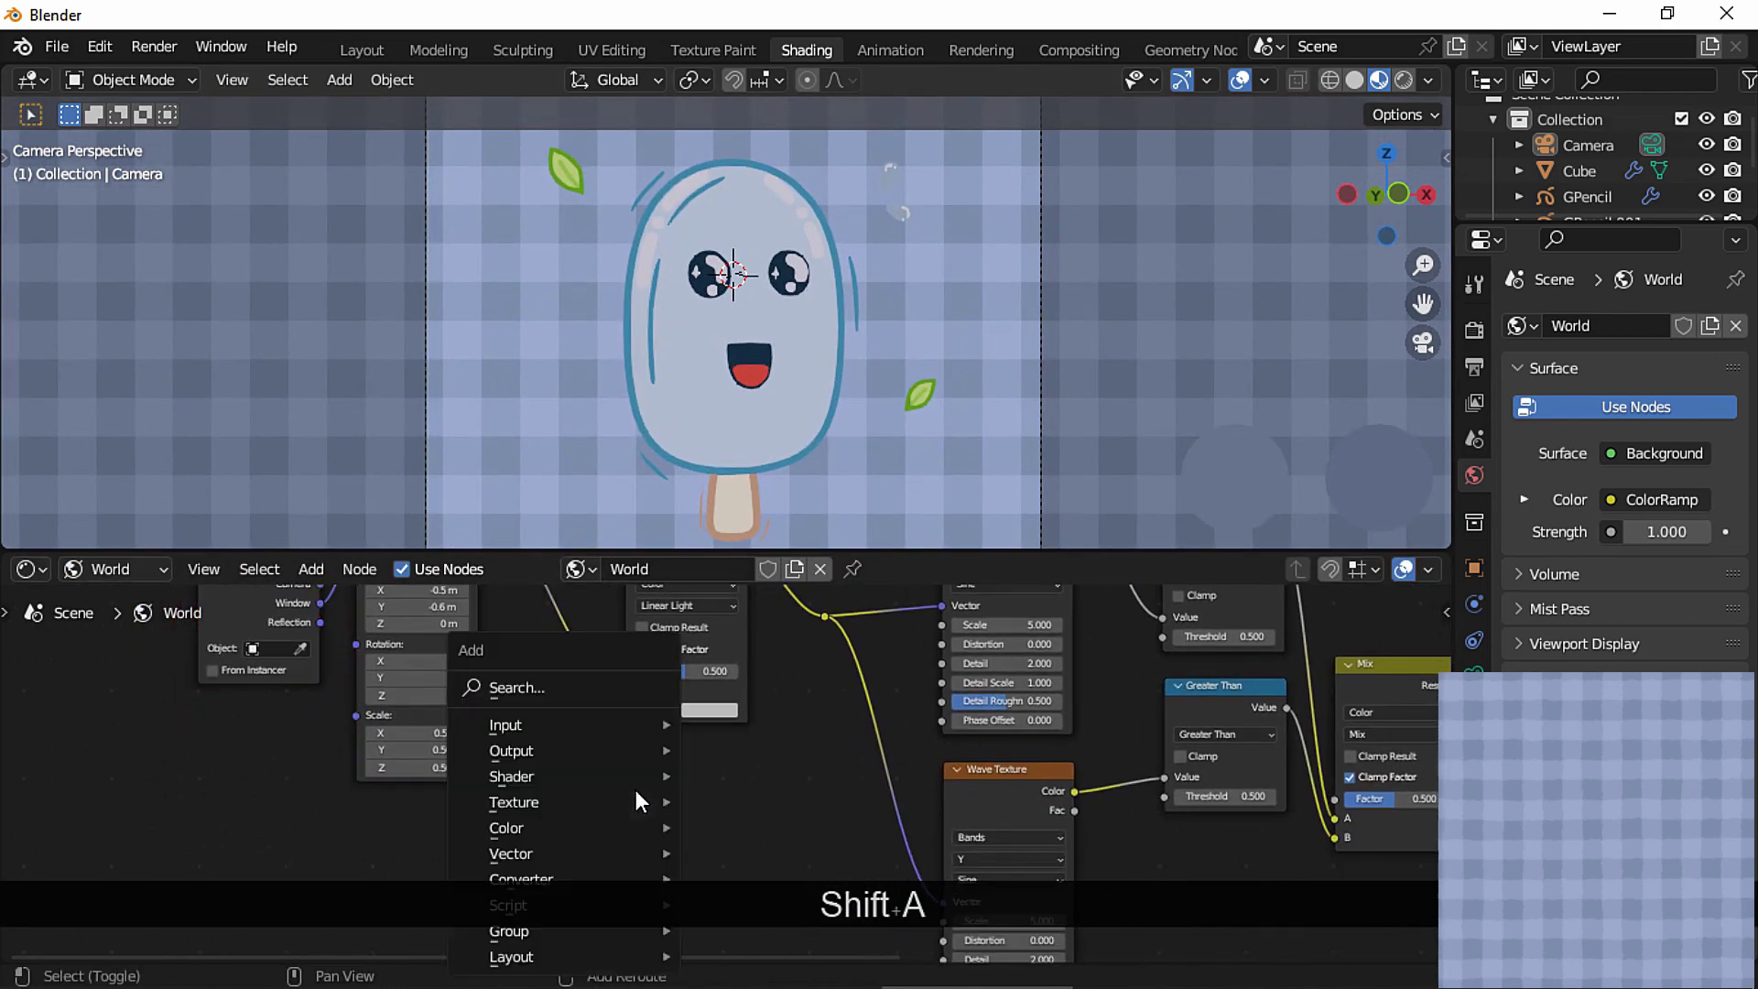
click(607, 690)
text(noi)
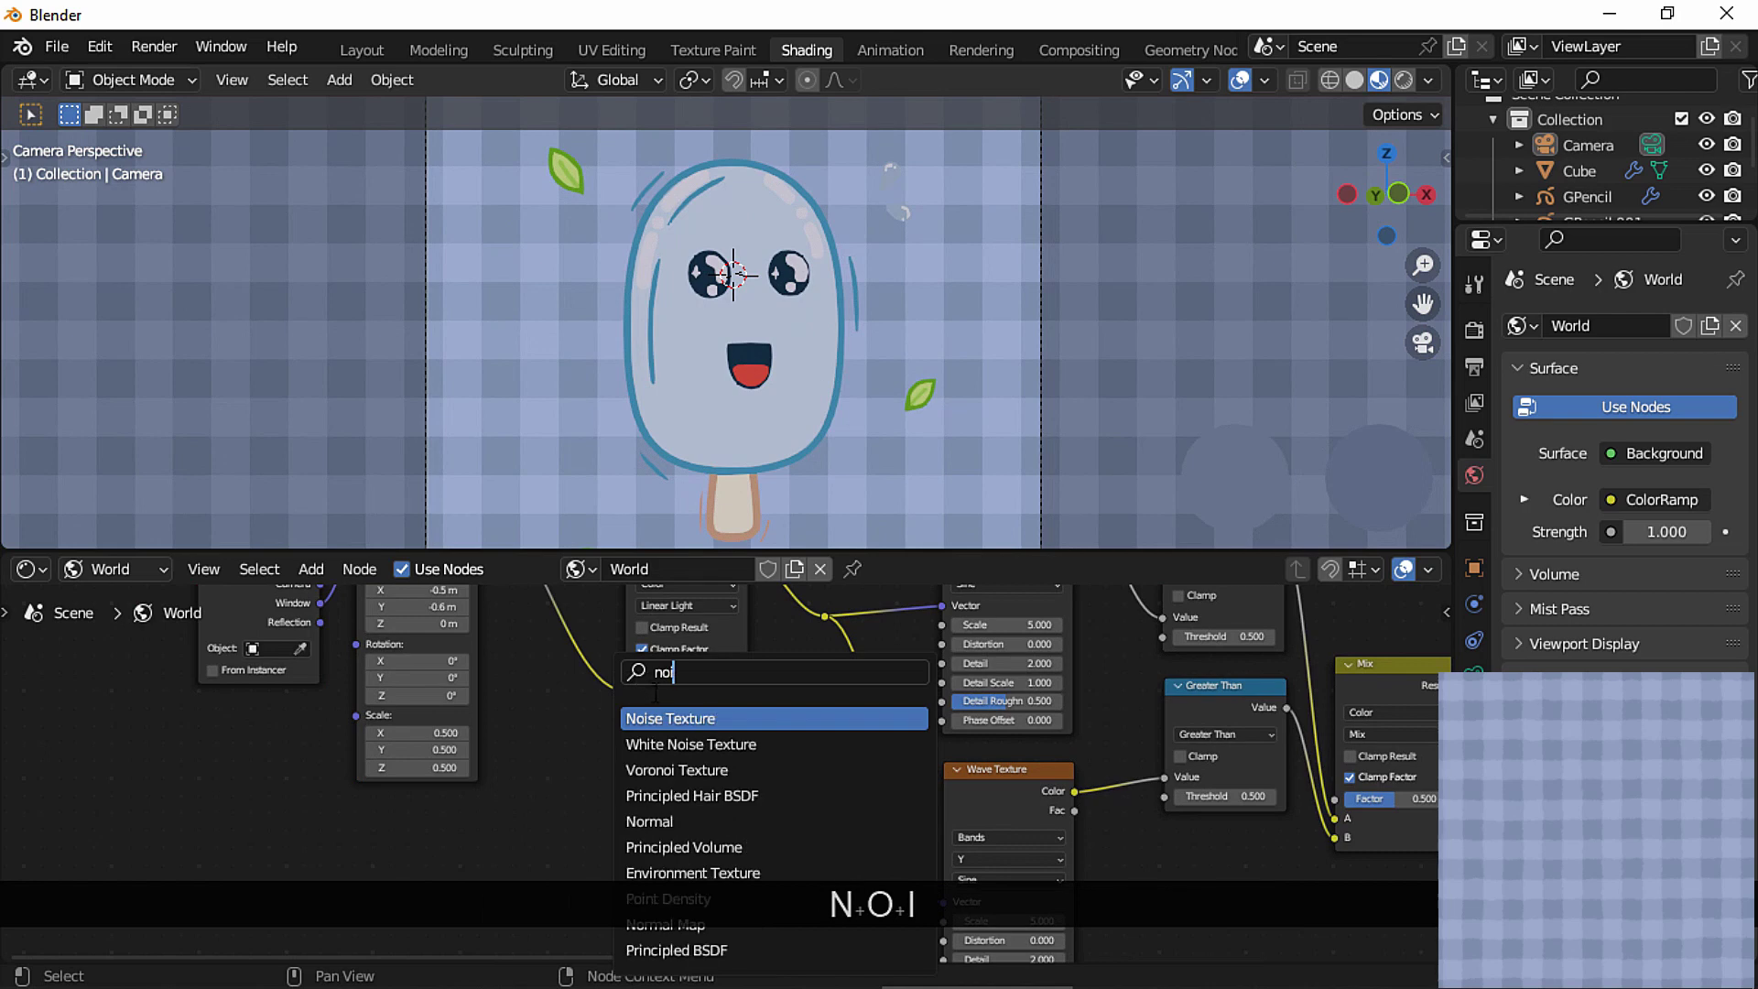
click(667, 718)
click(710, 809)
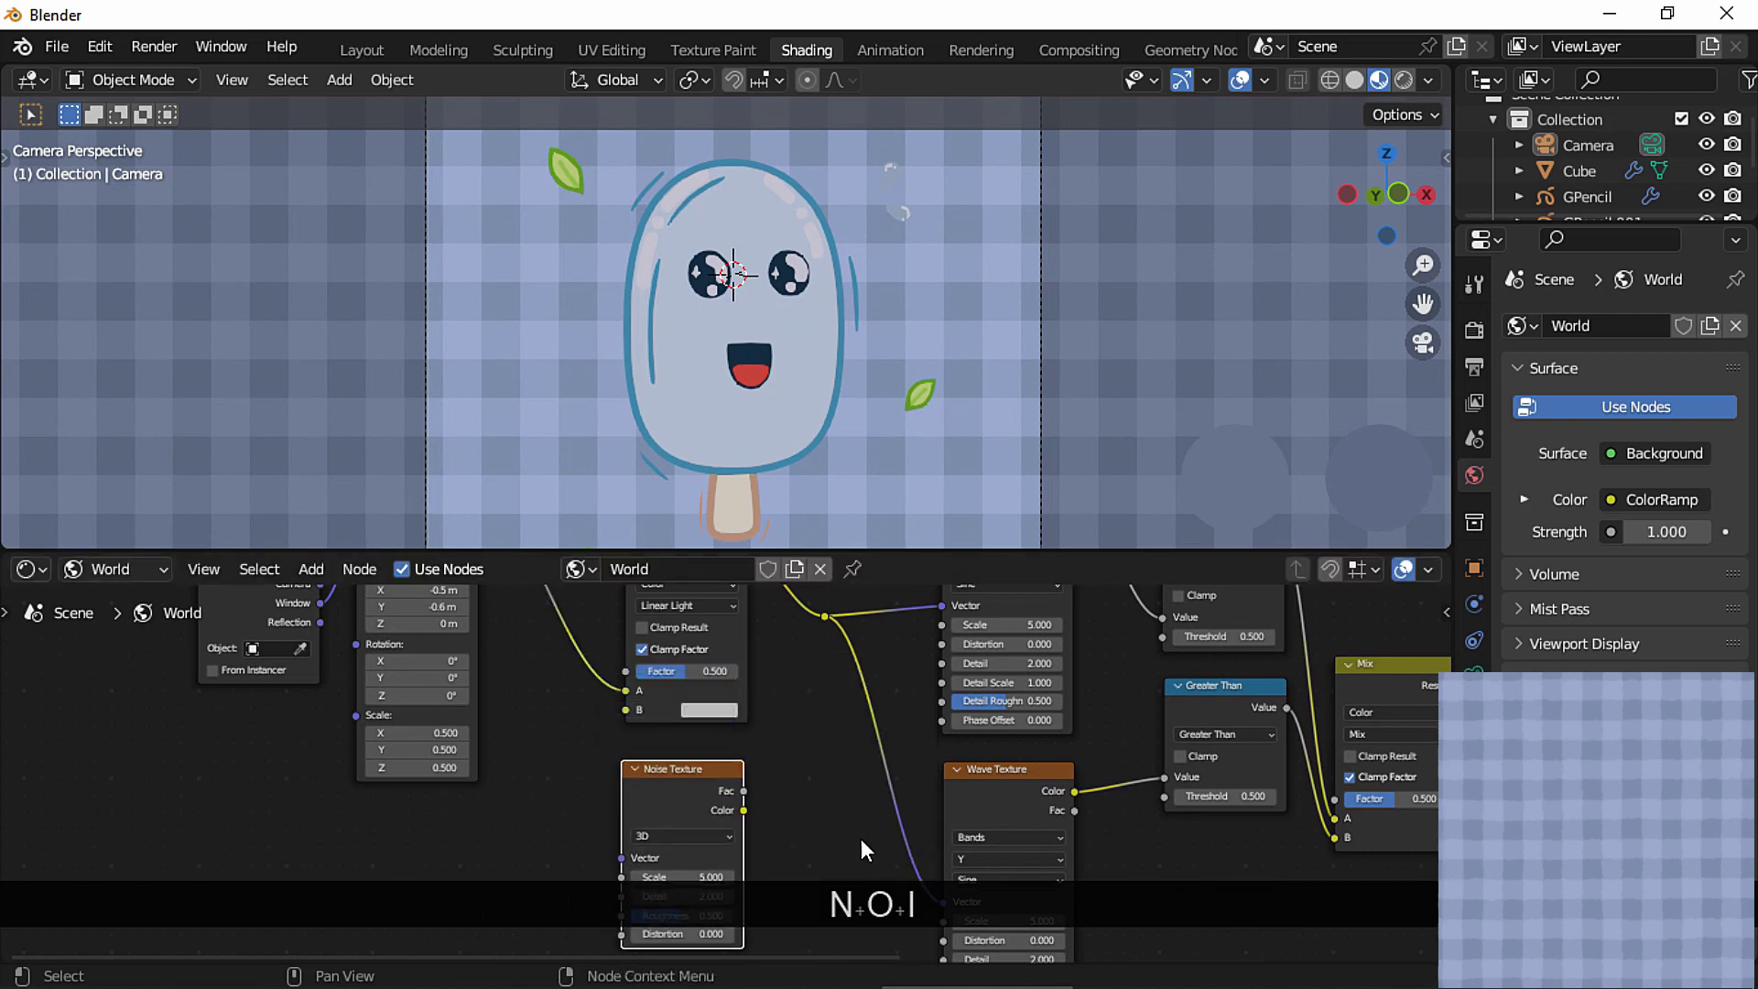
Connect Mapping's Vector to the Noise Texture's Vector and the Noise Texture's Color to input B of the Linear Light node.
ctrl+middle_drag(564, 771, 673, 794)
drag(585, 596, 703, 895)
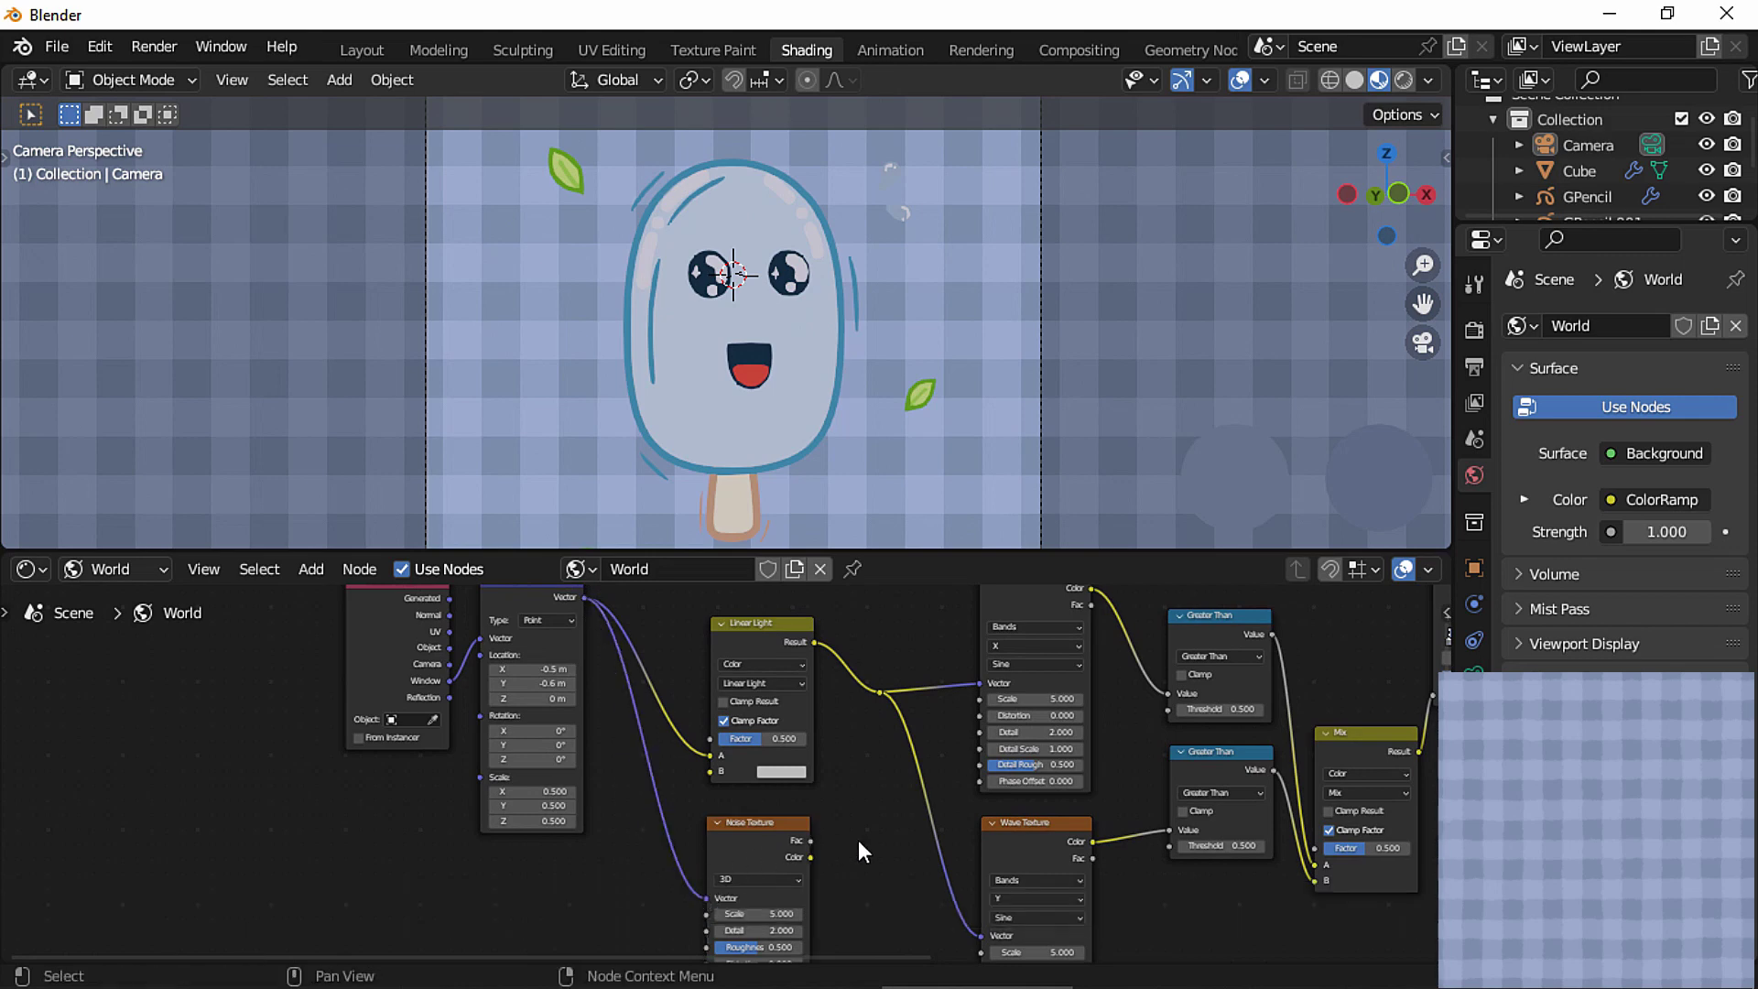
ctrl+middle_drag(925, 861, 776, 813)
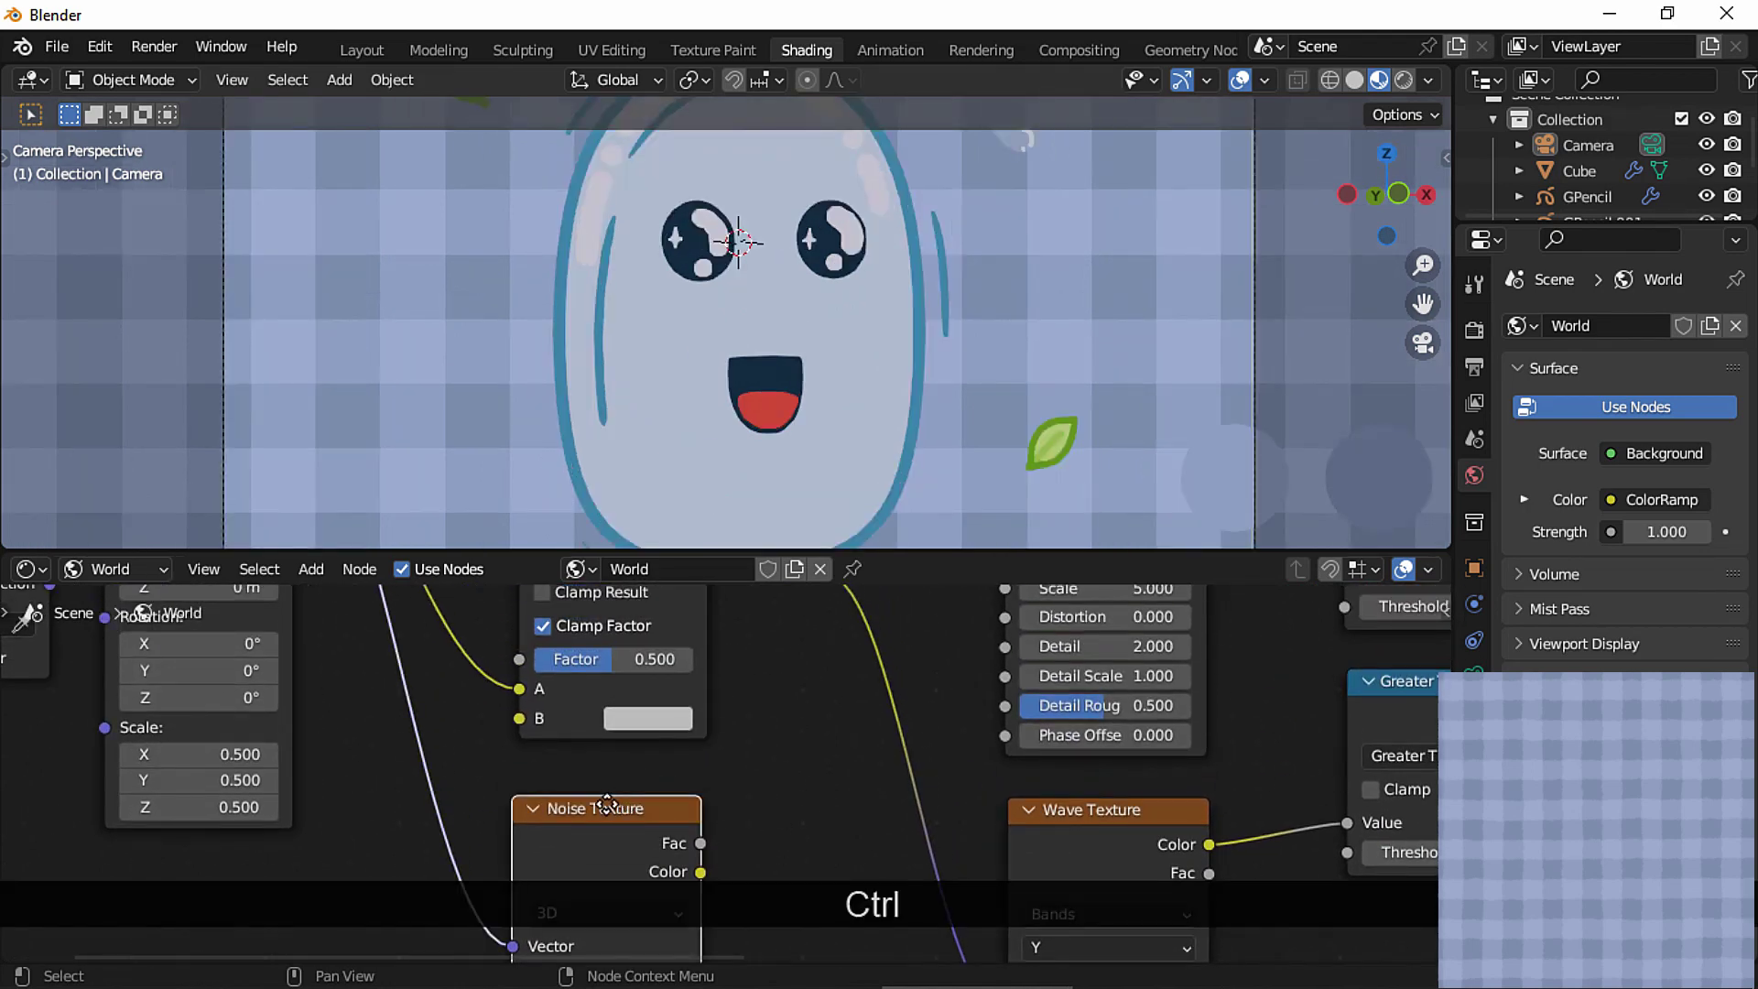
ctrl+drag(685, 836, 516, 723)
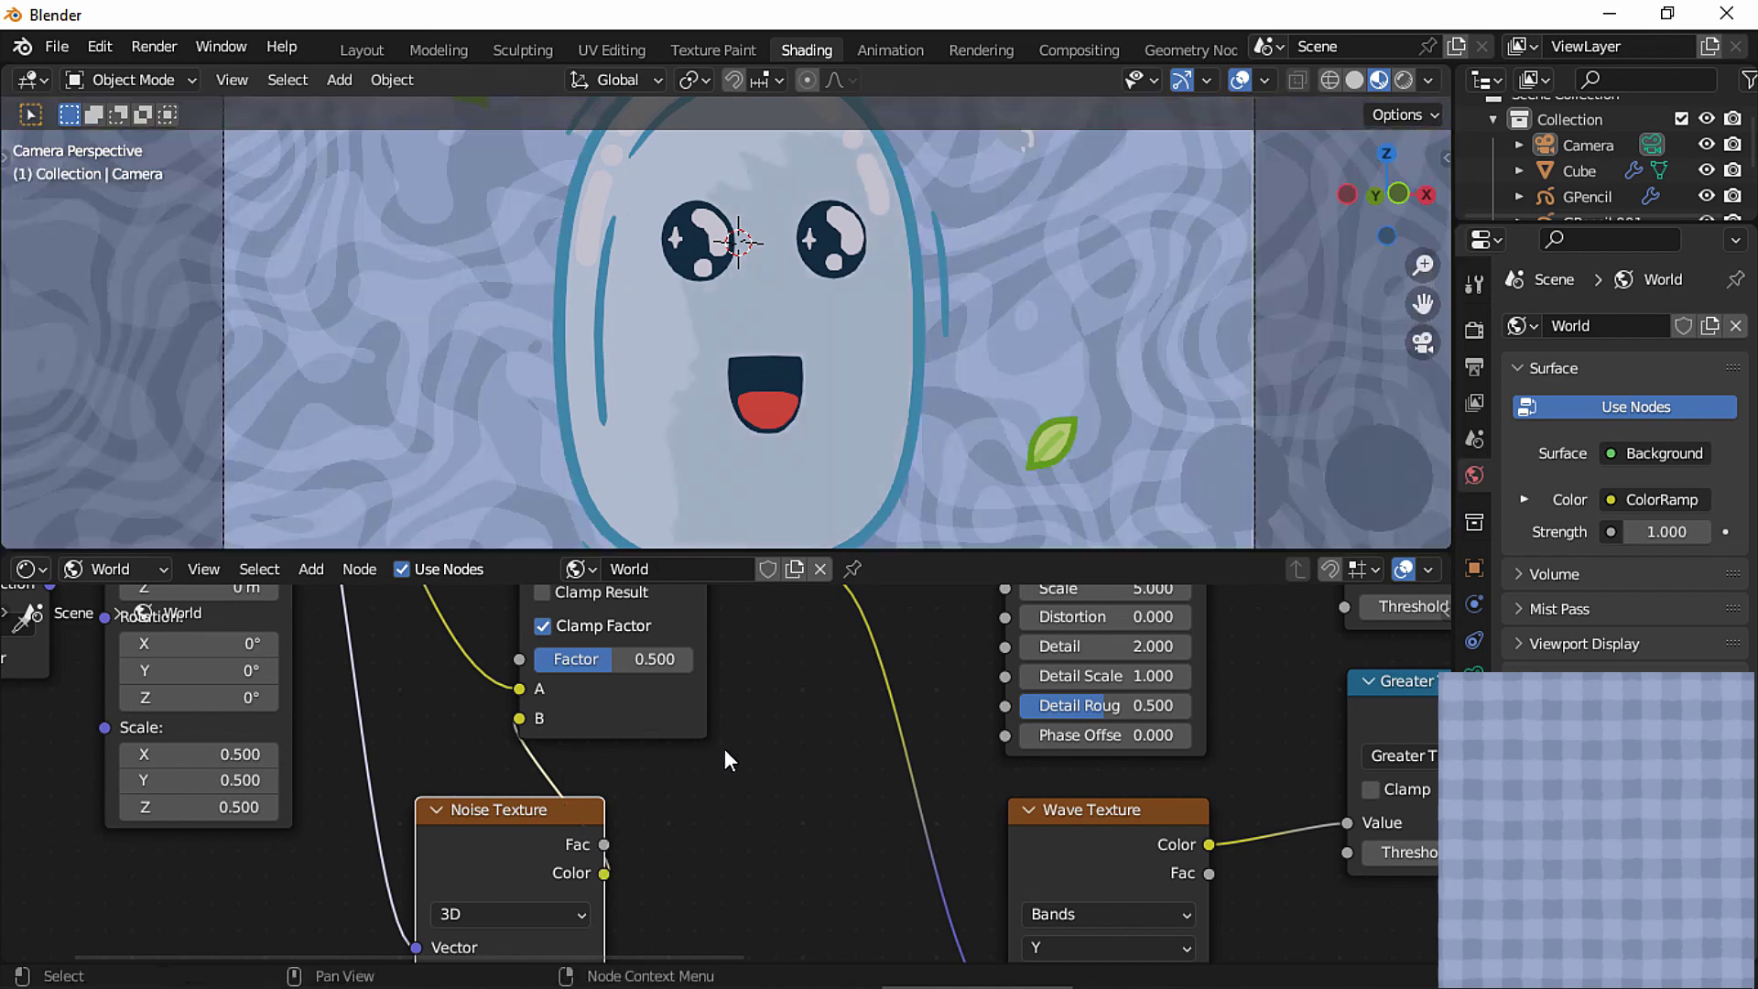
Set the Noise Texture's Scale to 1 and its Detail to 15.
middle_drag(696, 827, 729, 703)
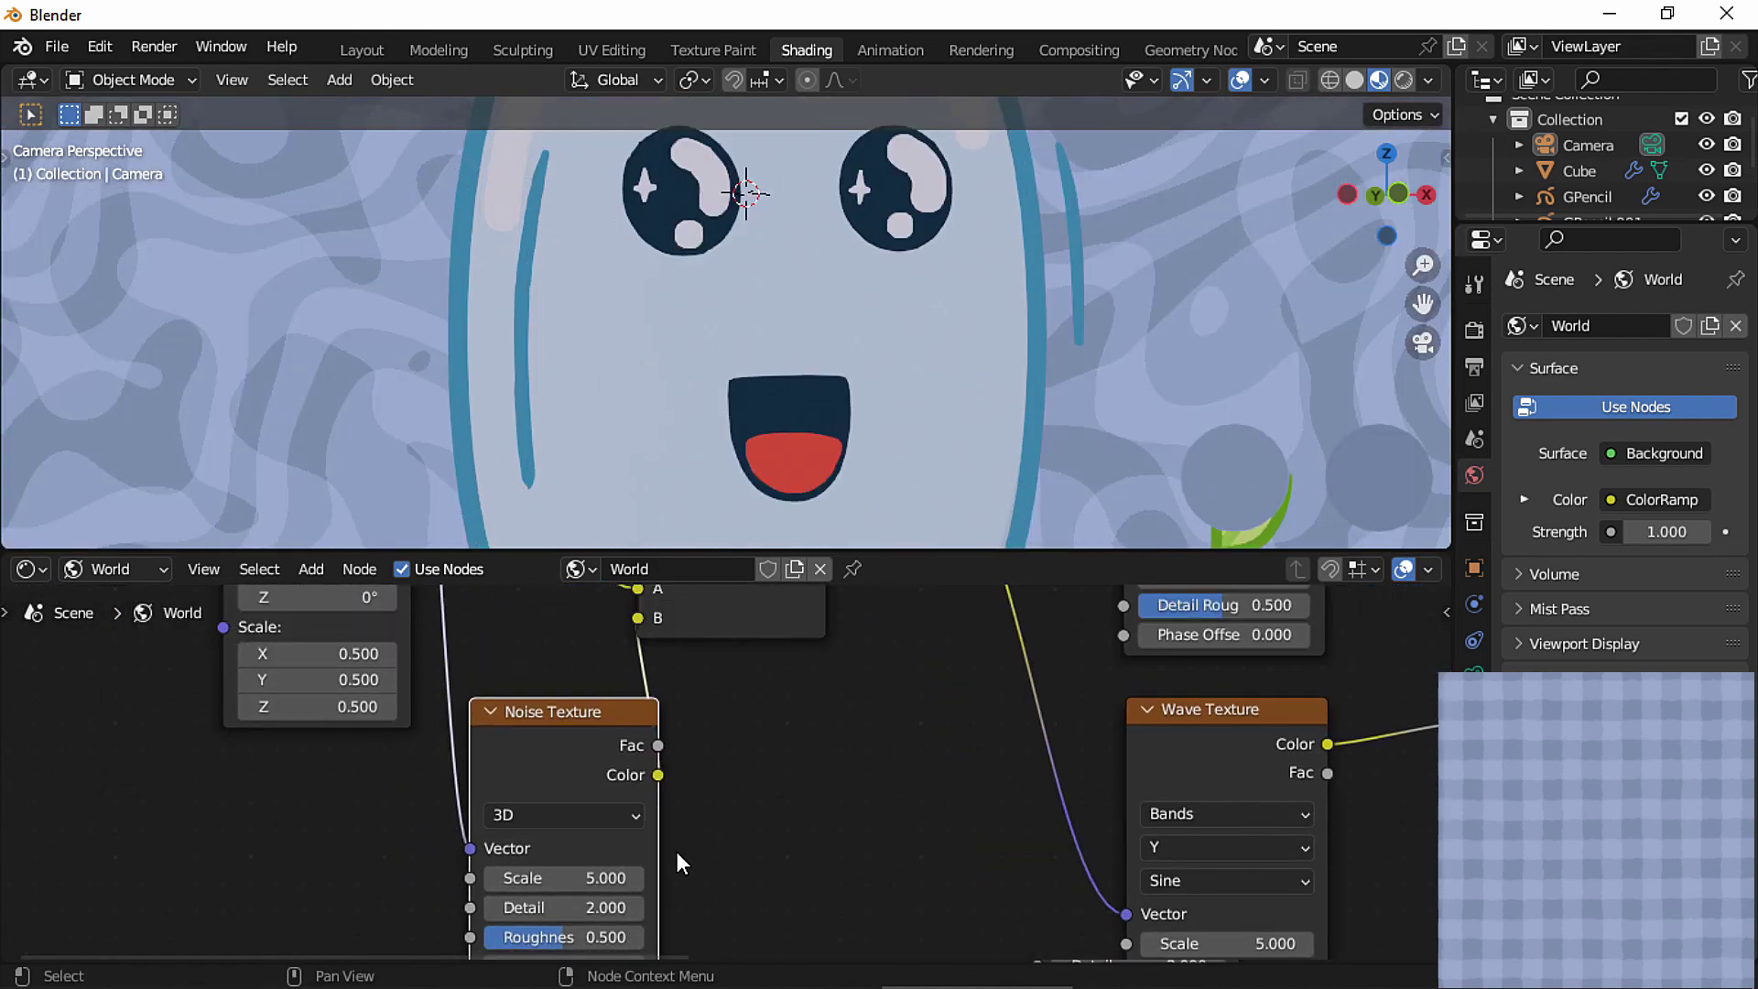
double_click(558, 849)
text(1)
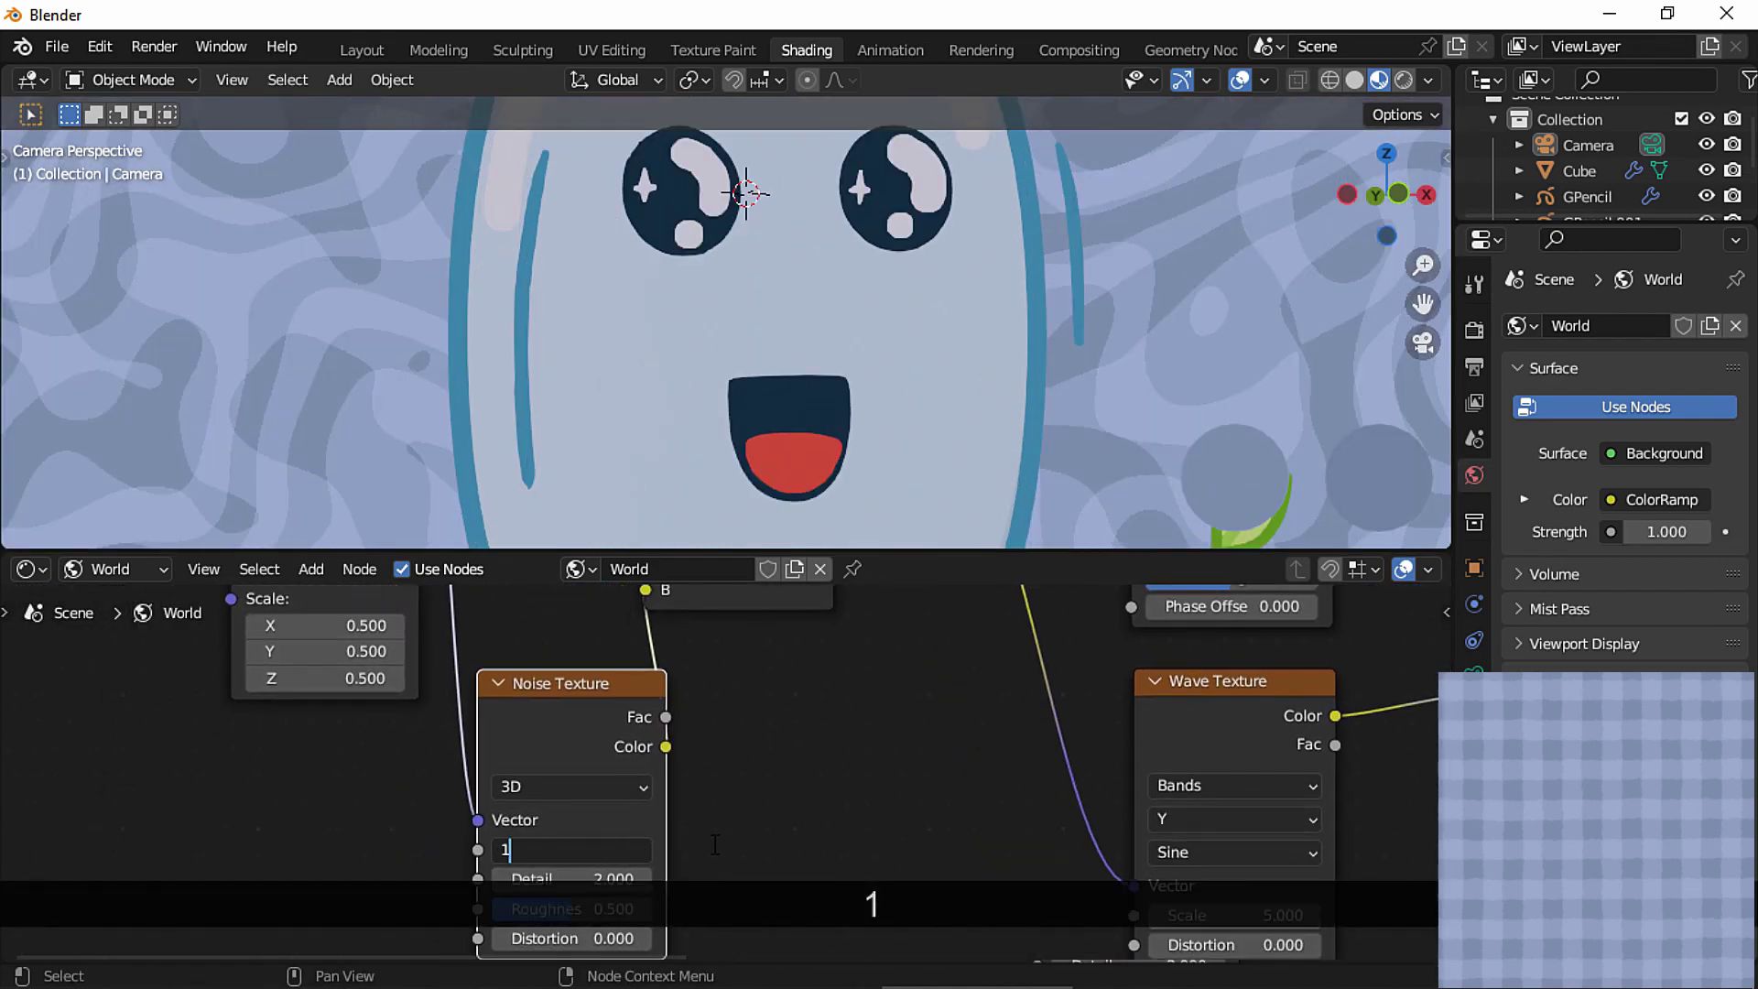
key(Return)
drag(576, 874, 884, 887)
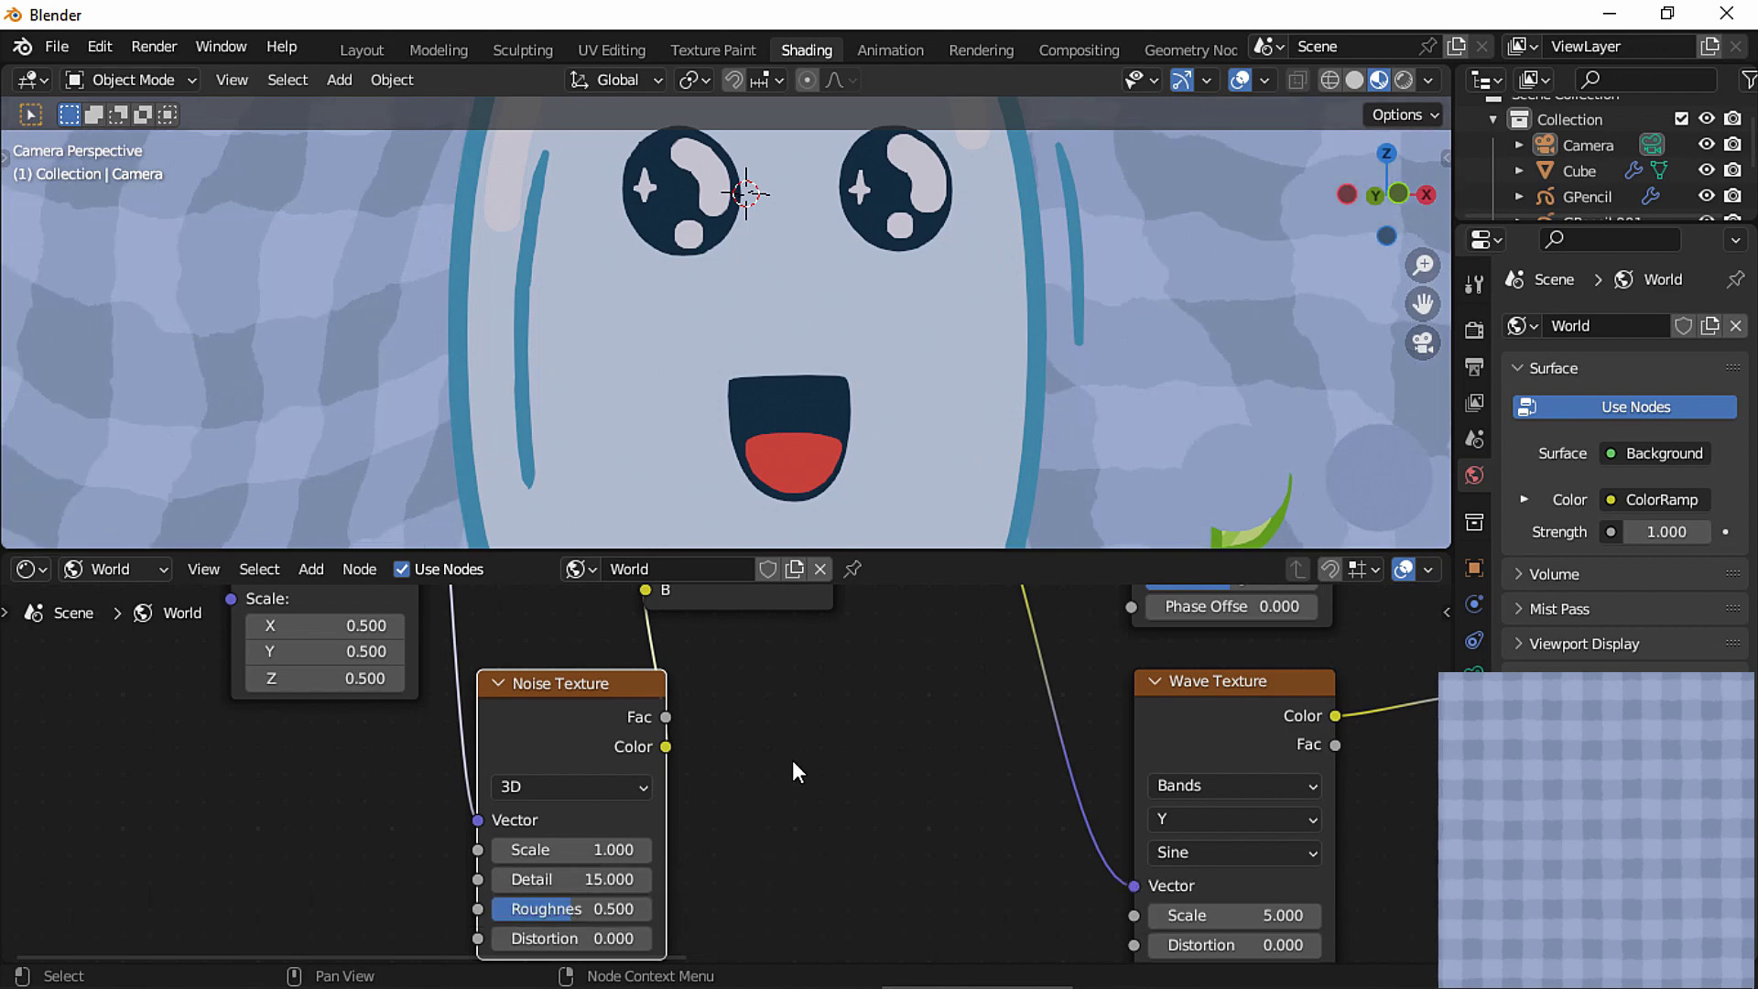
Lower the Linear Light node's Factor to about 0.092.
middle_drag(777, 711, 791, 765)
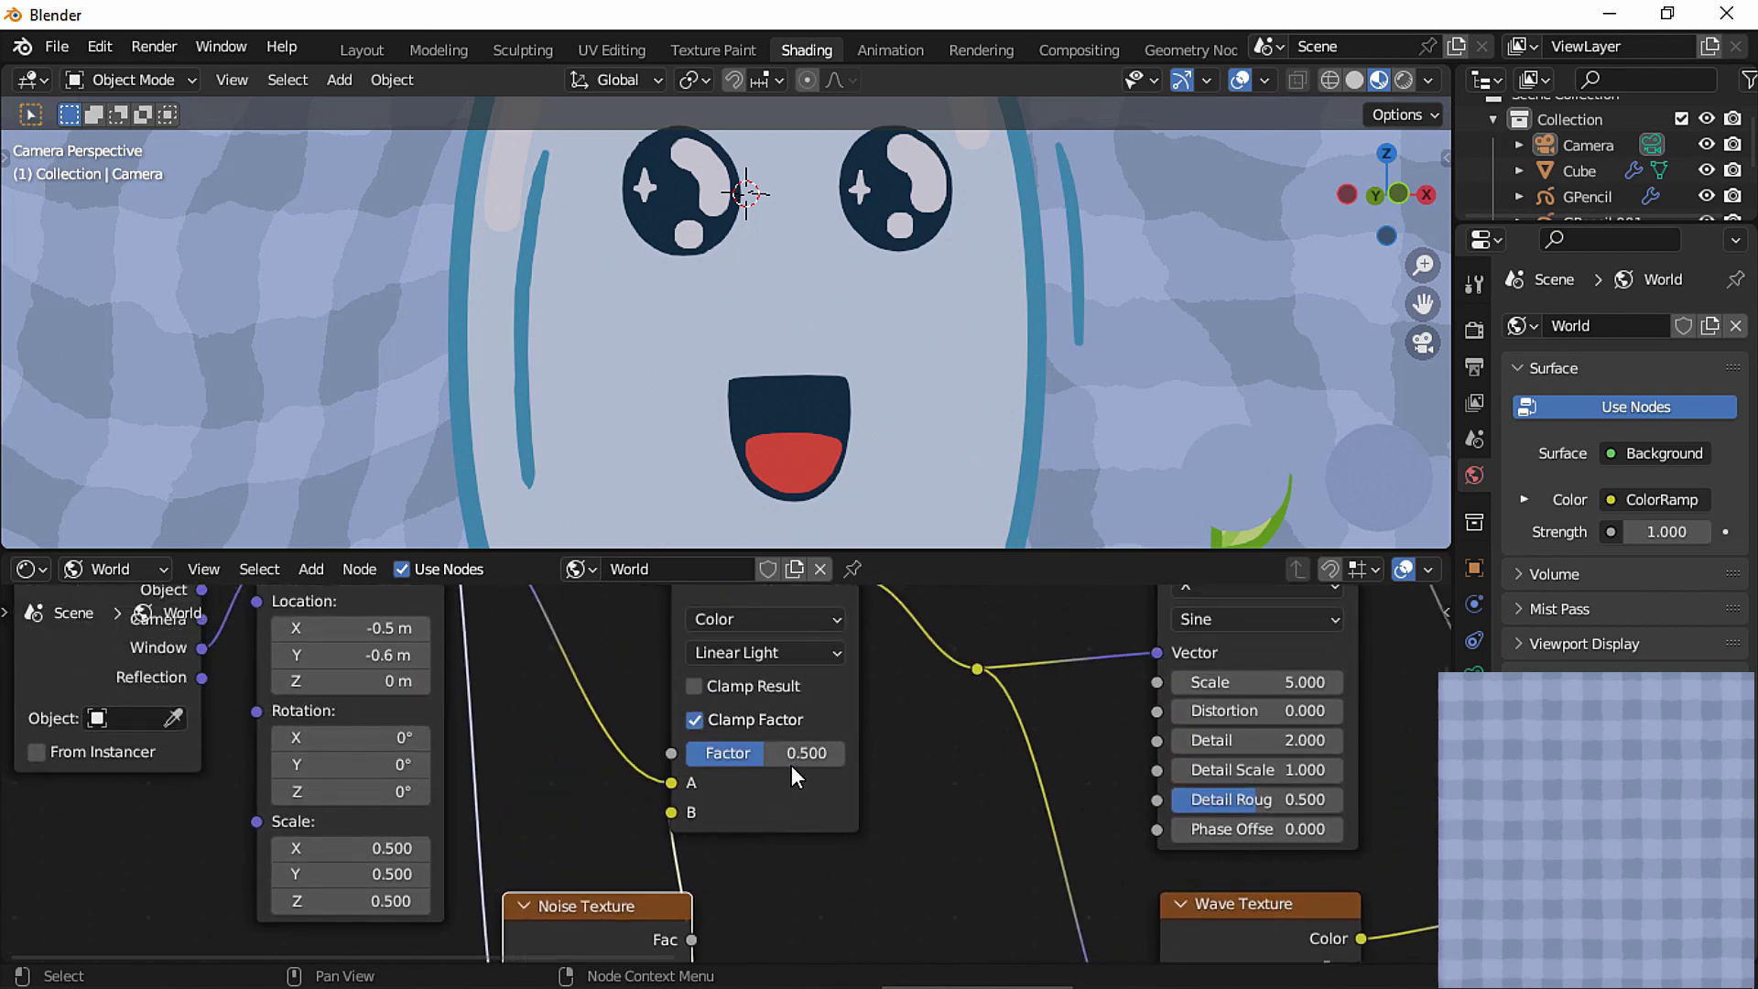
drag(791, 752, 749, 753)
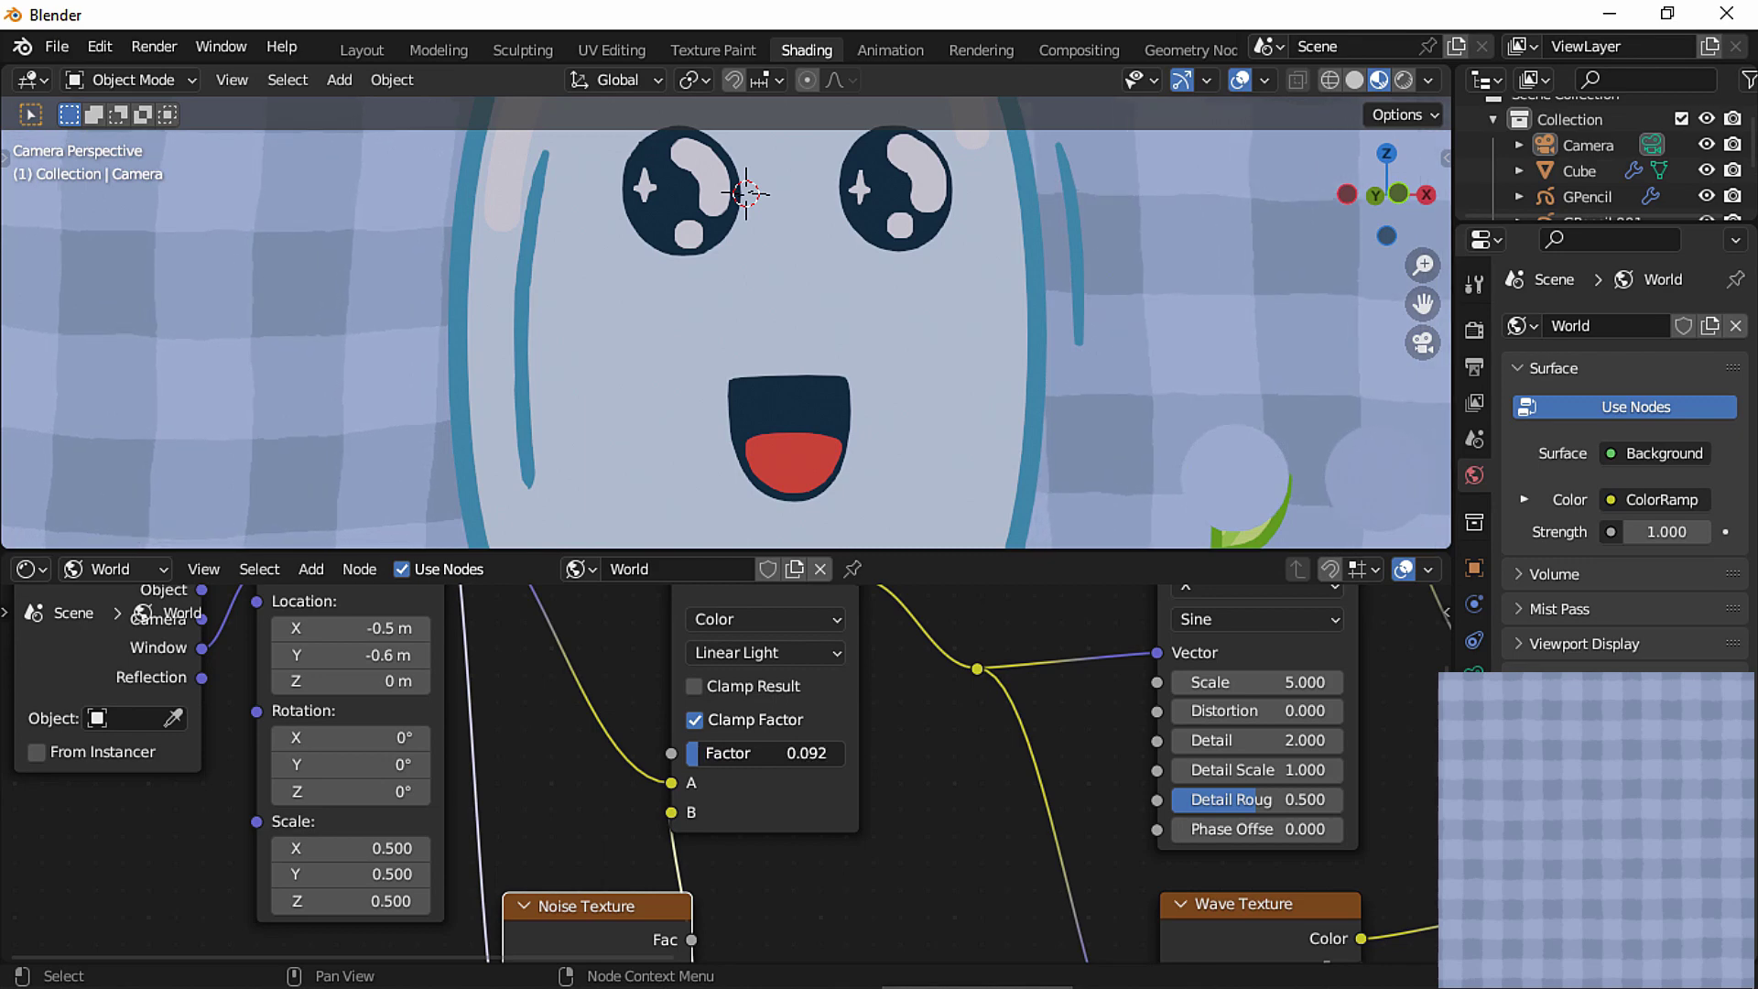
Set the Noise Texture's Scale to 0.5 and its Roughness to 1.
shift+scroll(534, 751, down, 5)
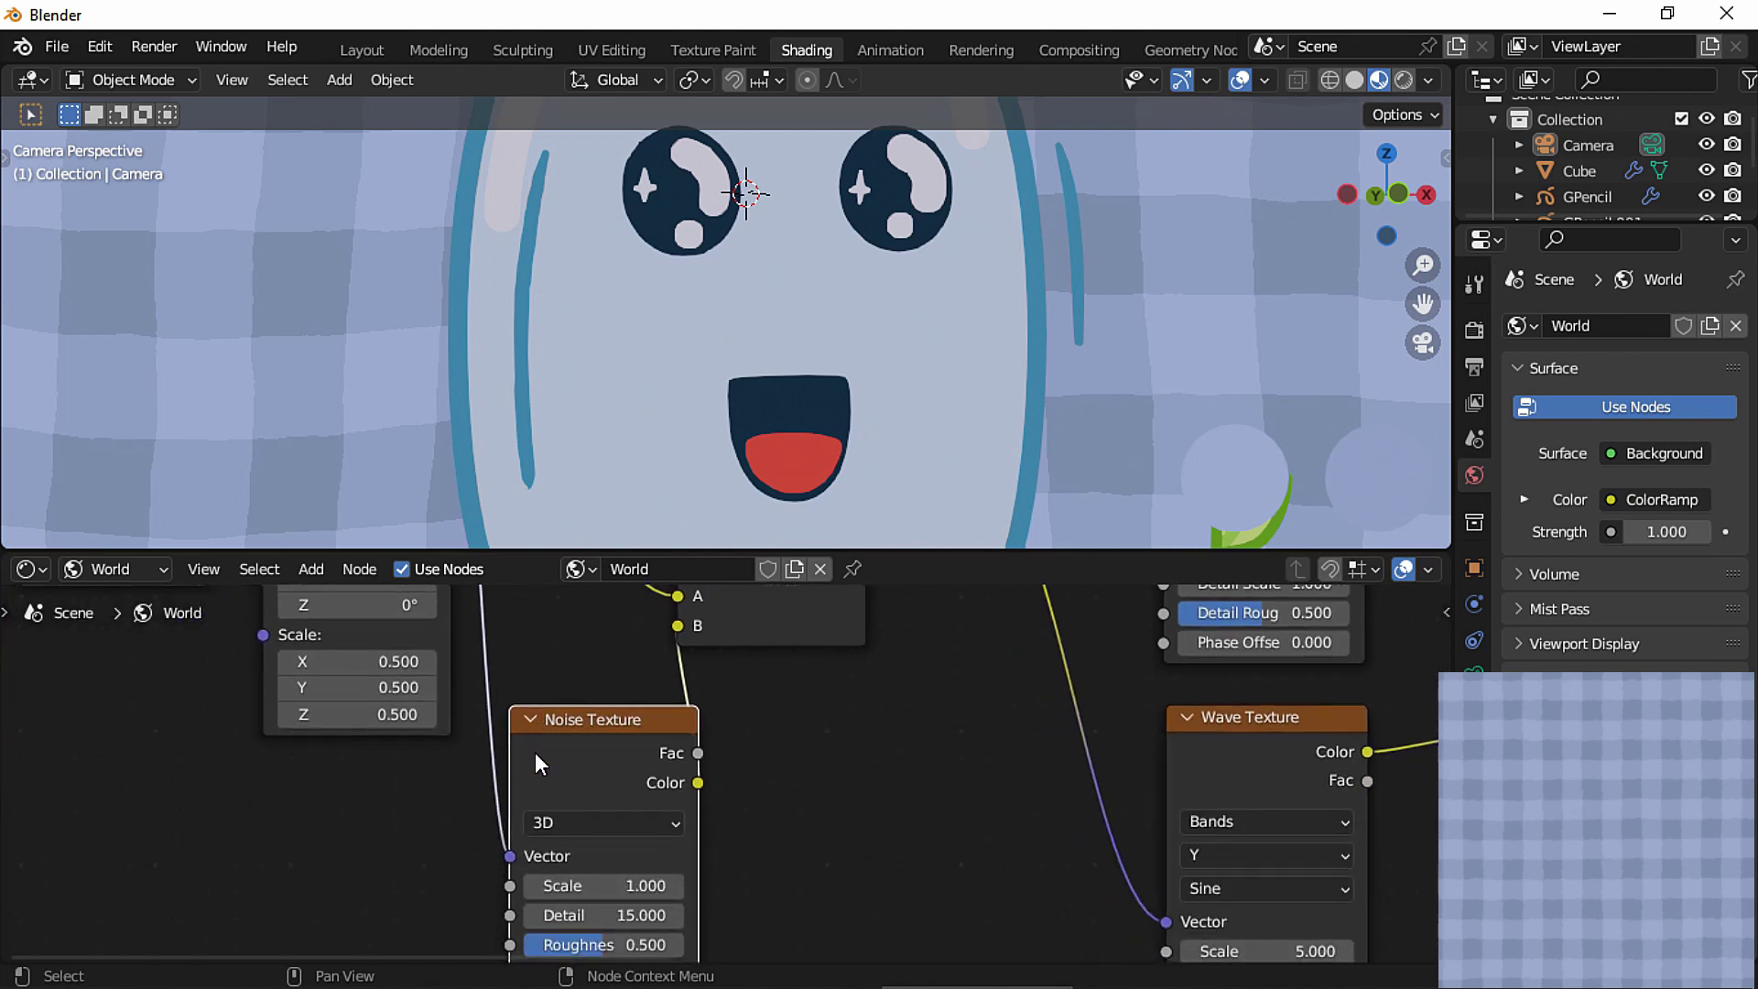
double_click(603, 877)
text(.5)
key(Return)
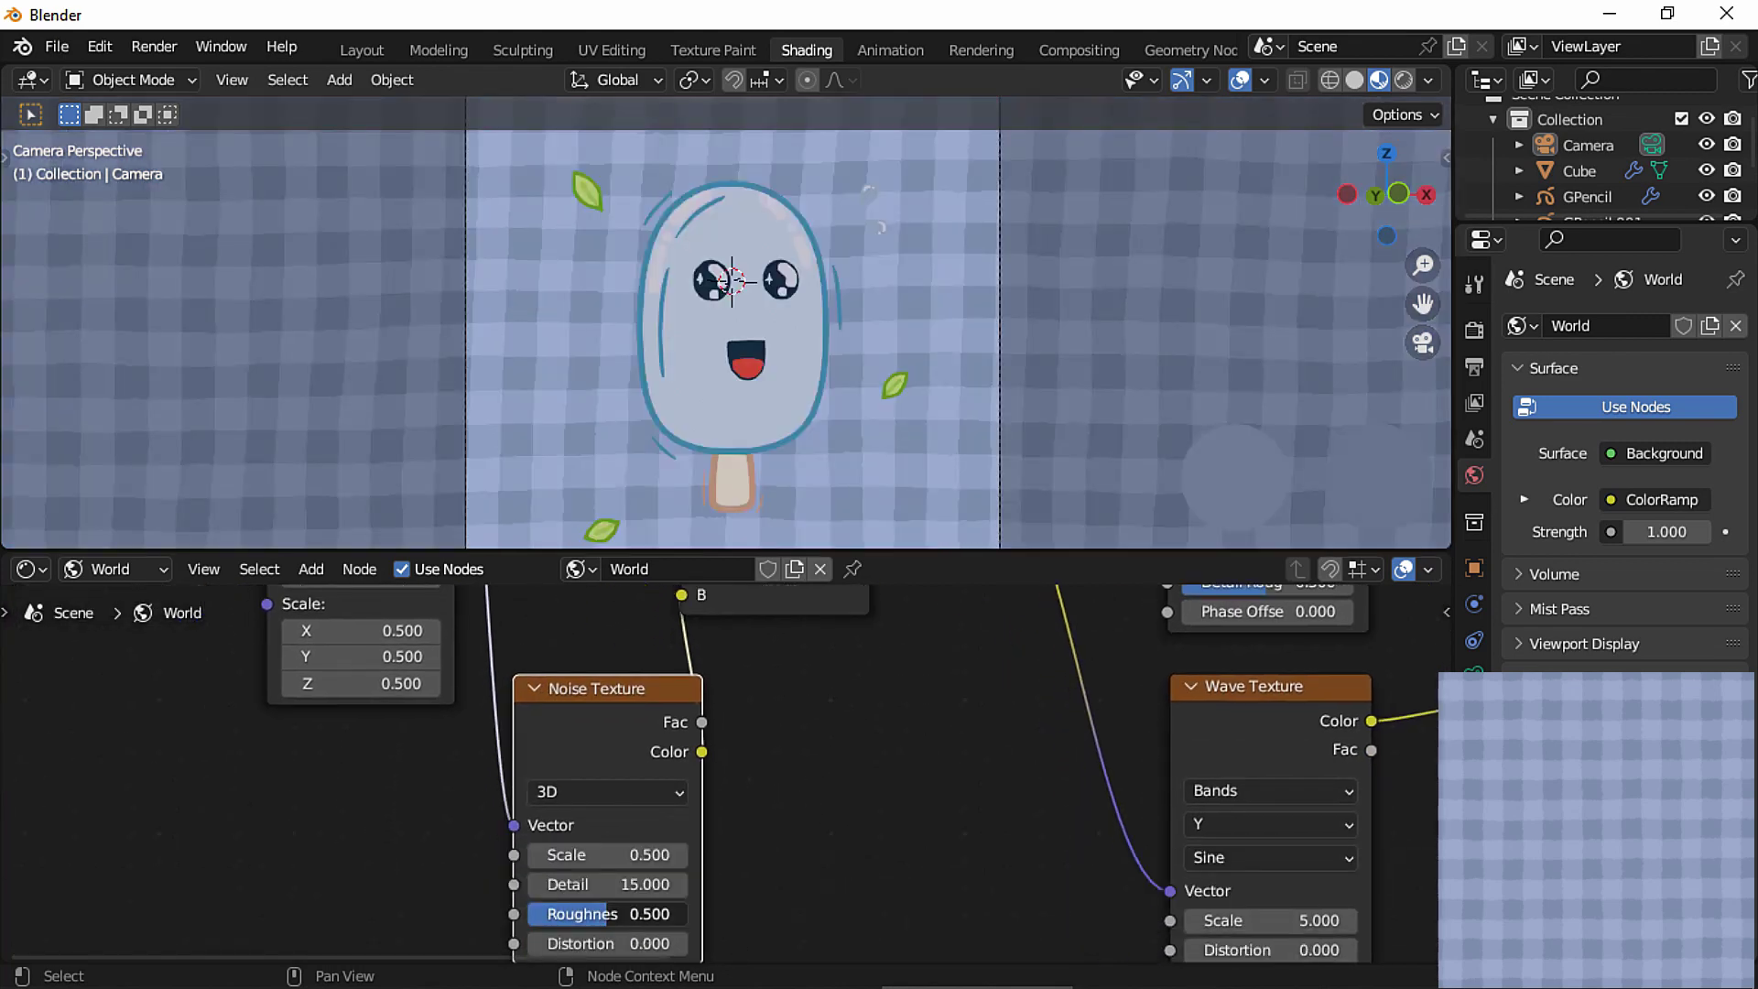
drag(610, 914, 688, 914)
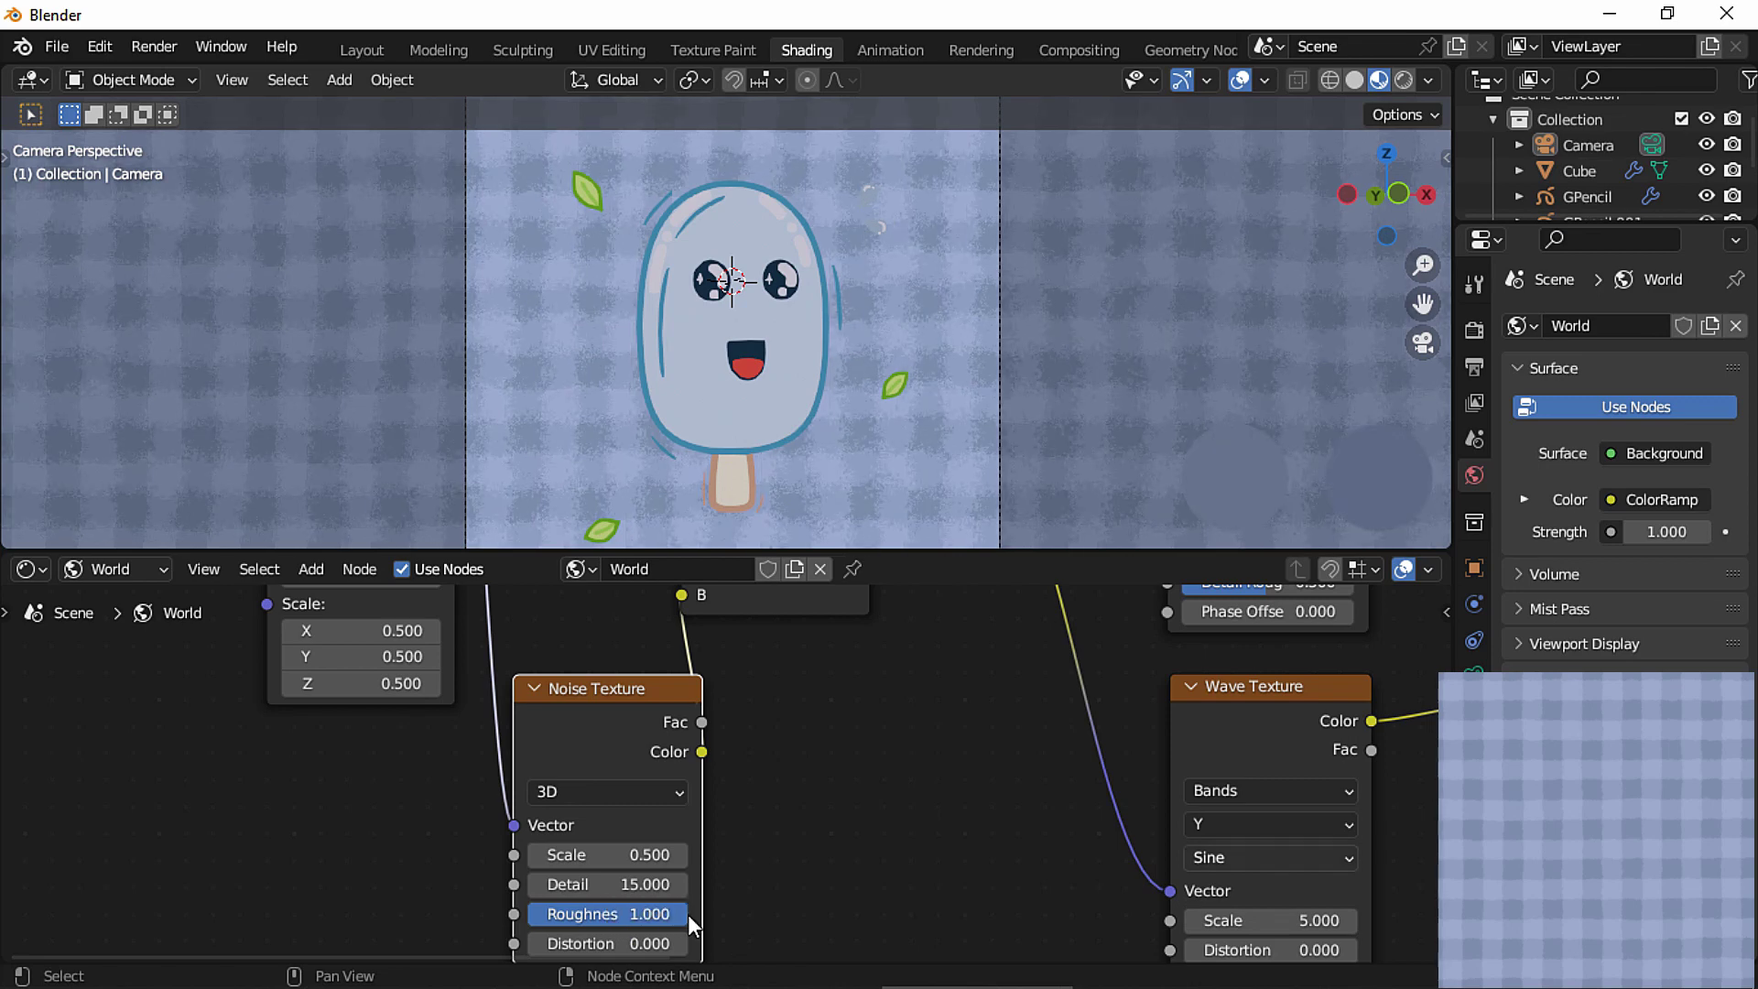
Set the Linear Light node's Factor to 0.02.
shift+scroll(877, 732, up, 5)
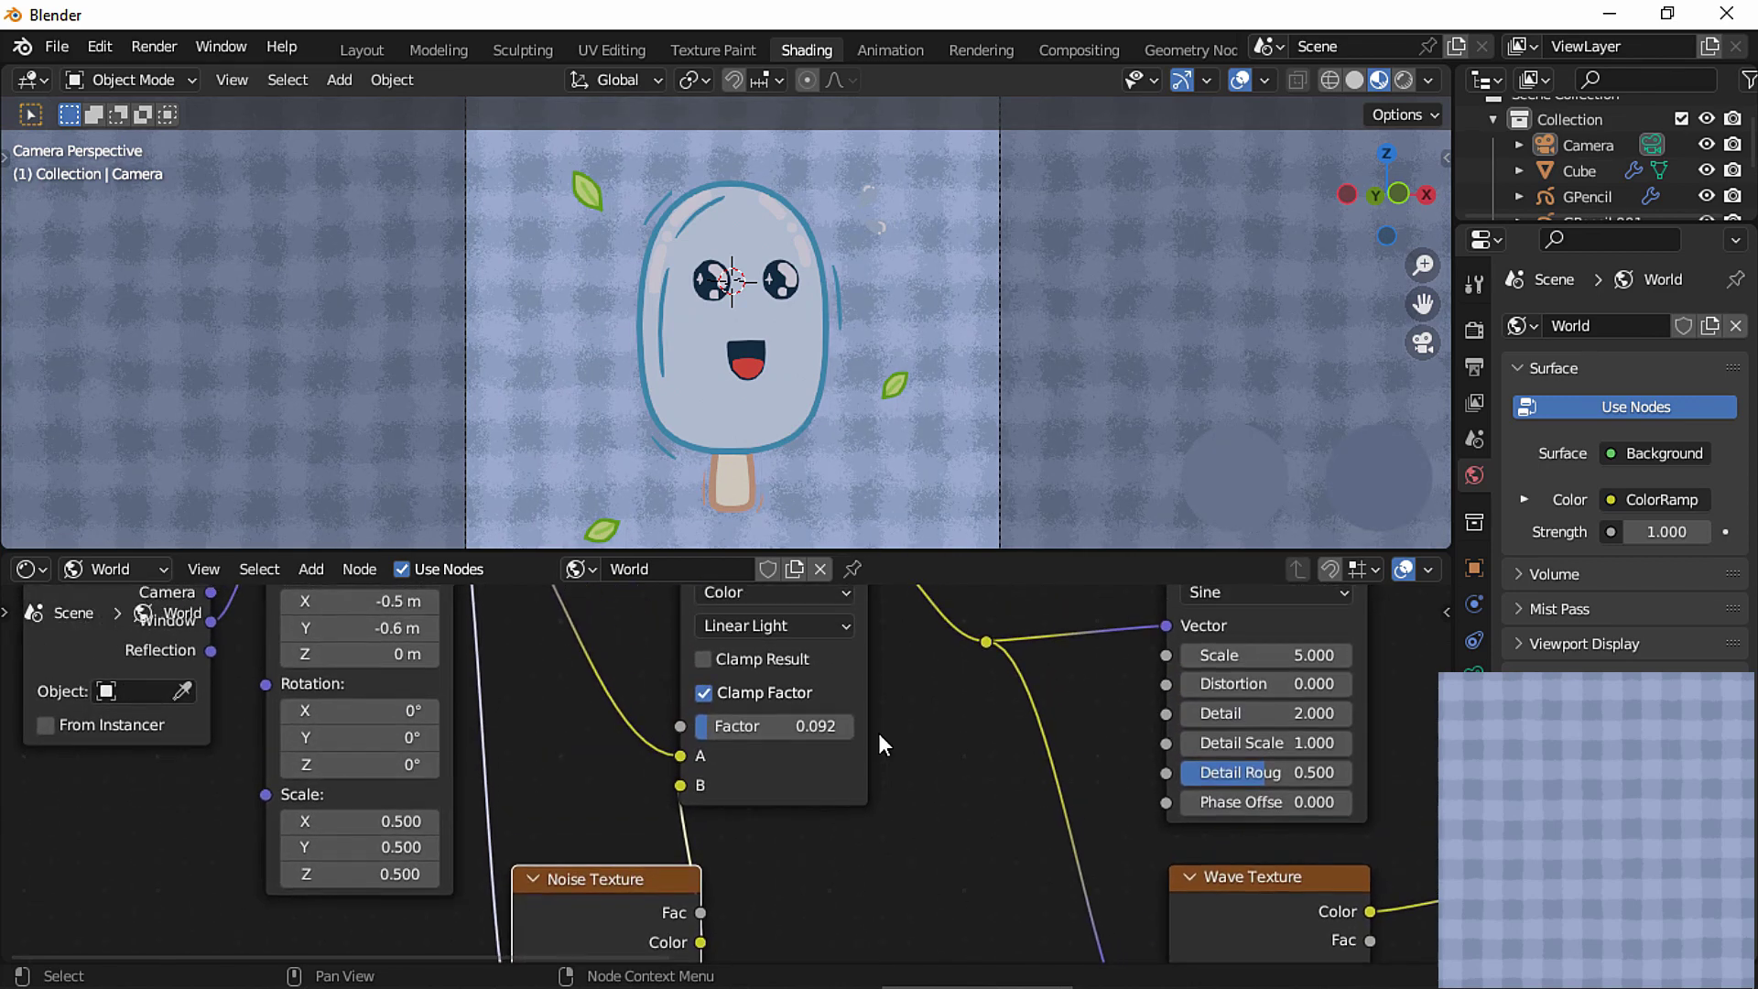
click(807, 729)
text(.02)
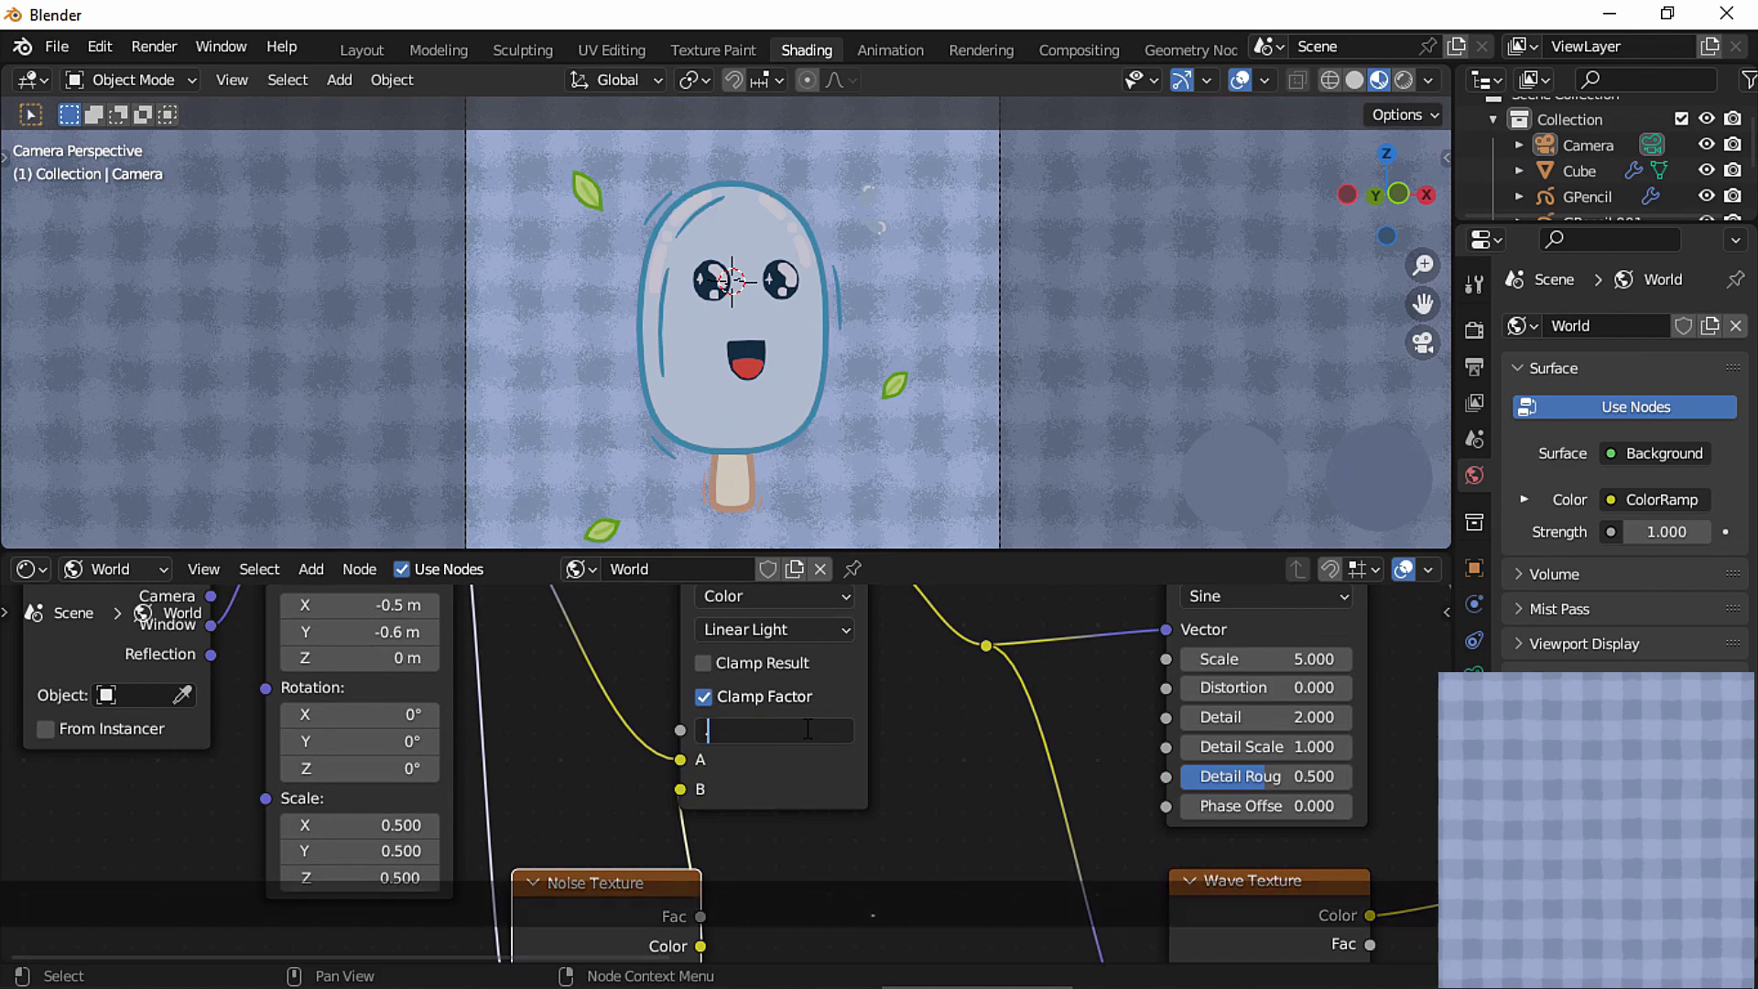
key(Return)
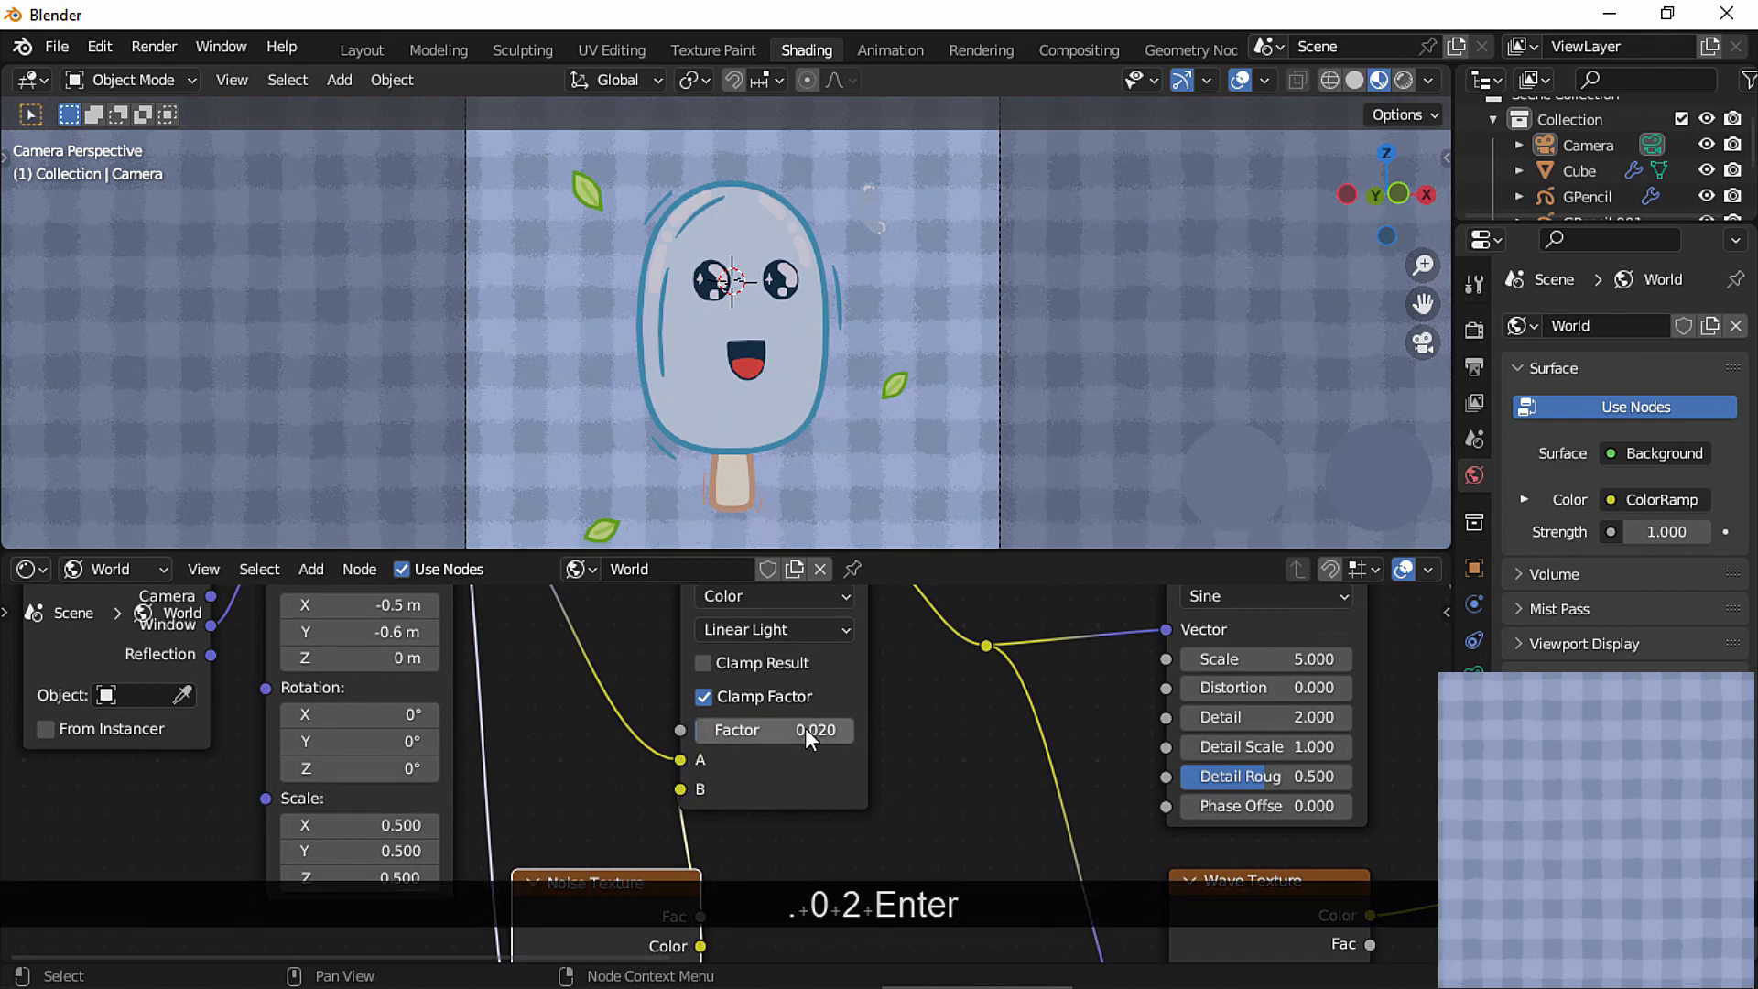
Toggle muting of the Linear Light and Noise Texture nodes to compare the gingham edges with and without distortion.
key(m)
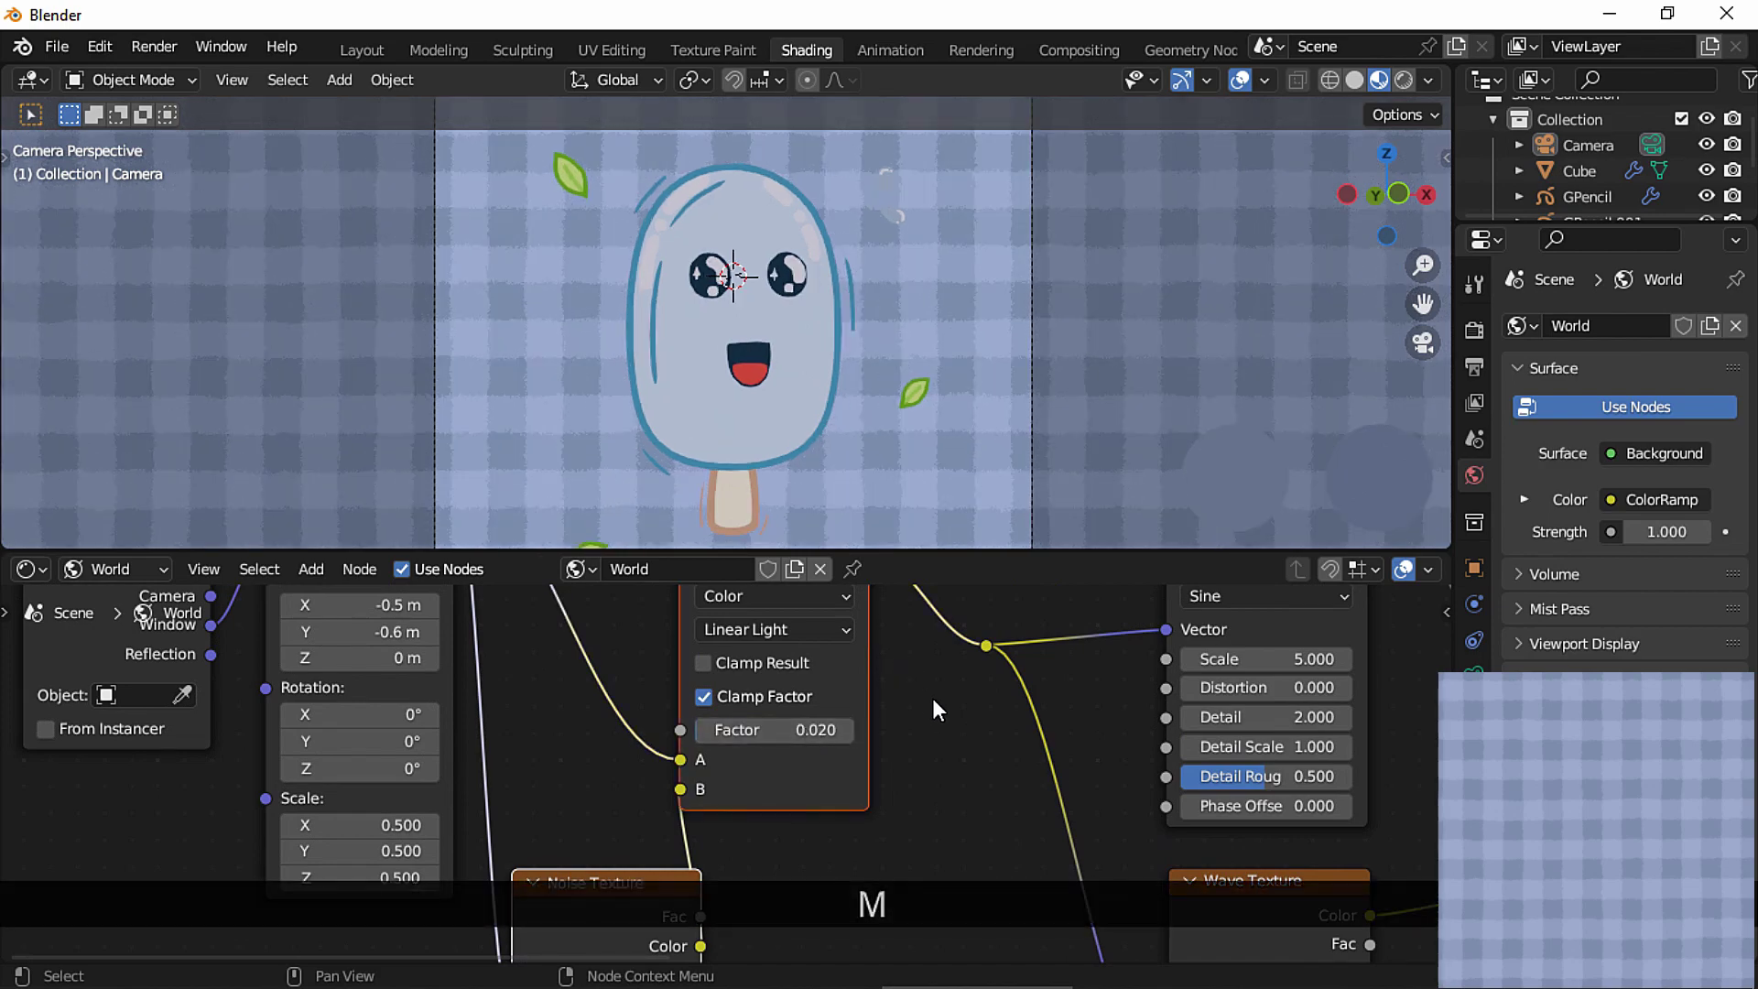
key(m)
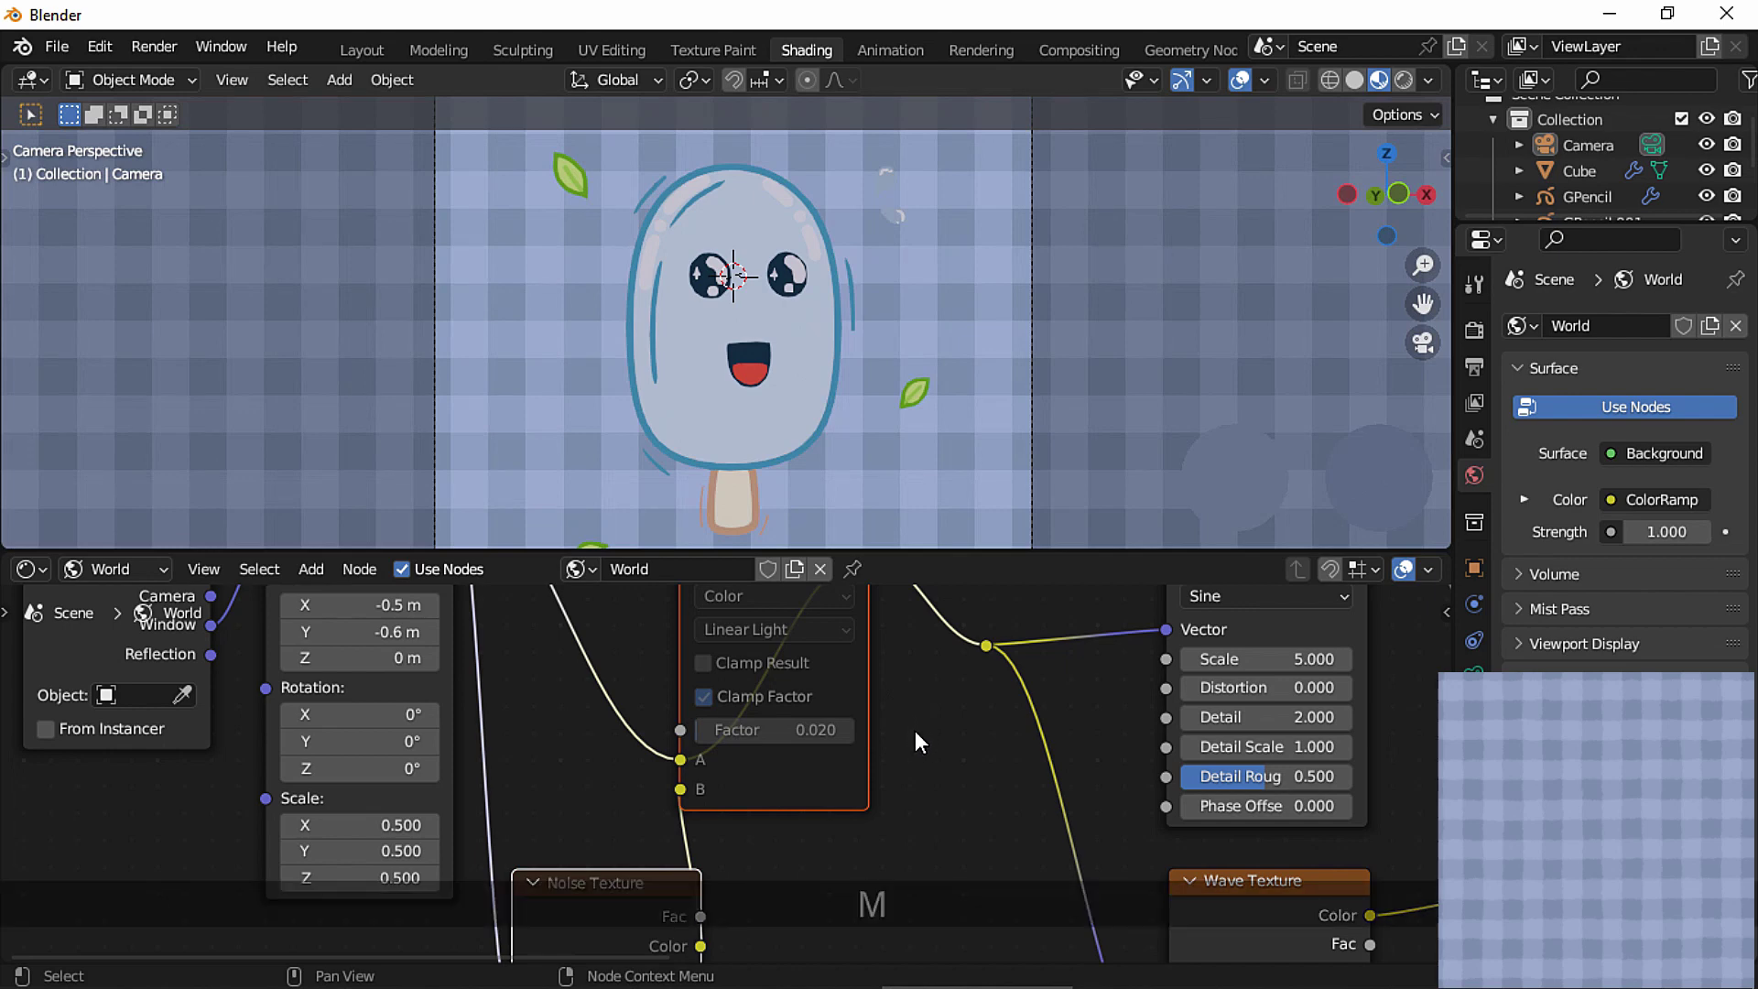
key(m)
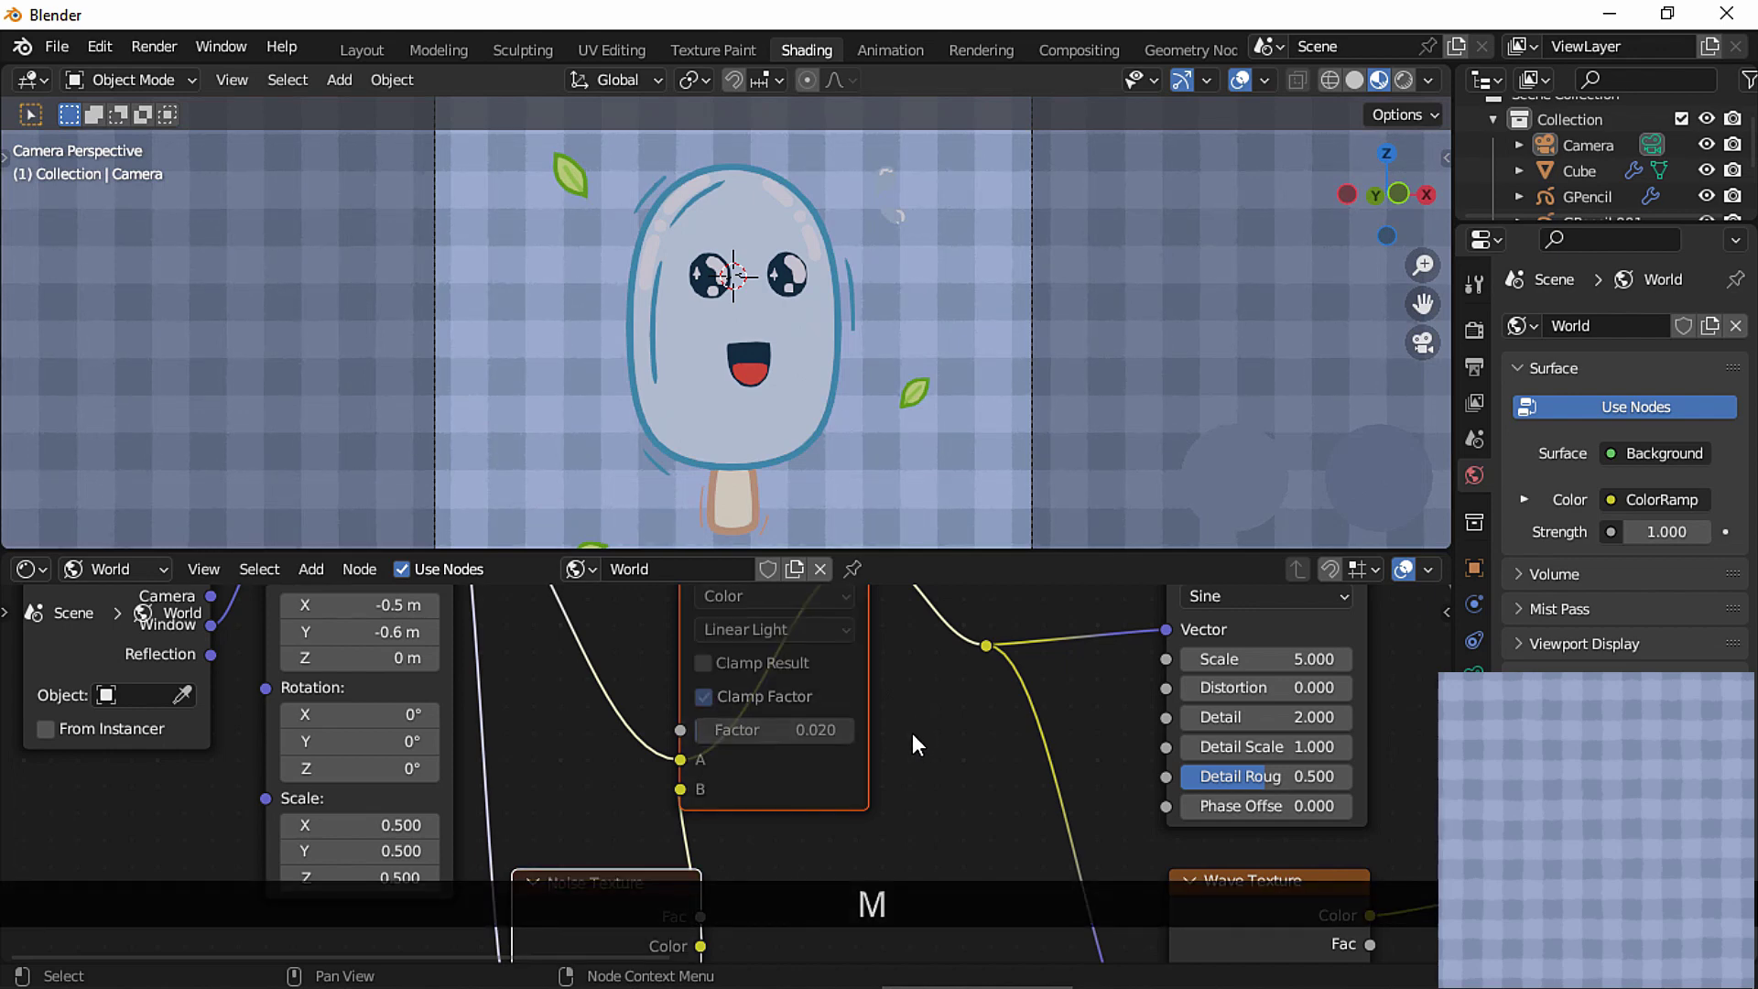
key(ctrl)
ctrl+middle_drag(990, 431, 1053, 302)
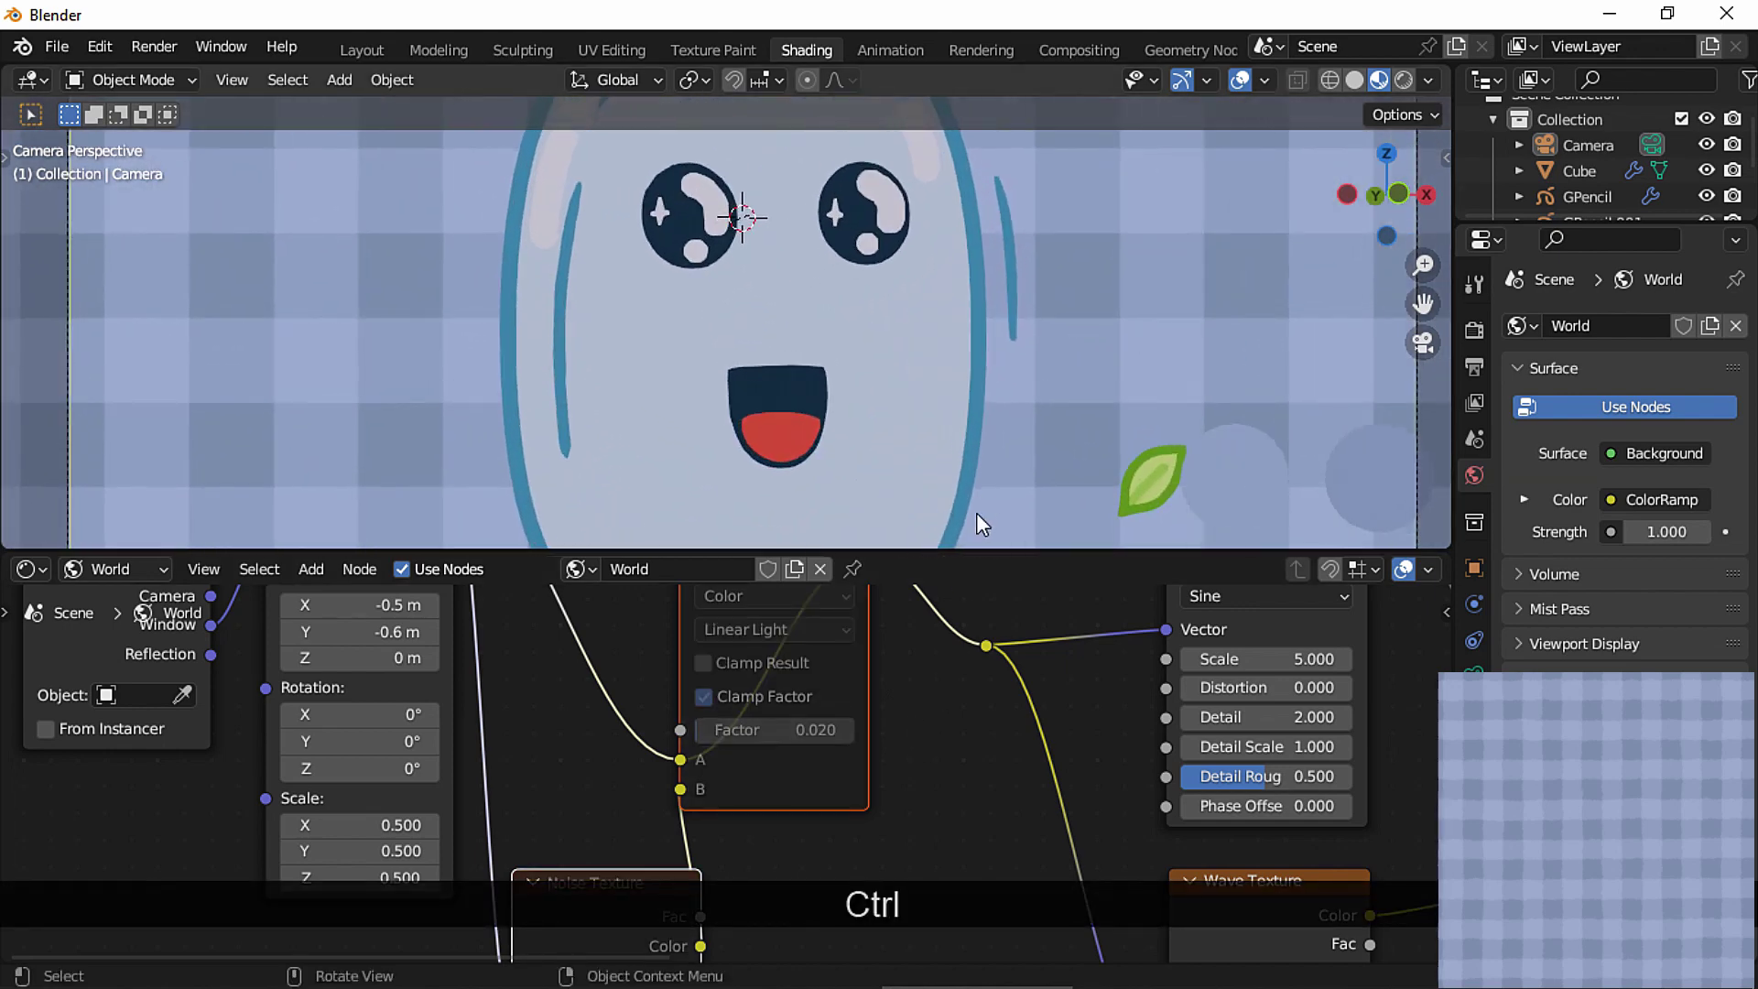
key(m)
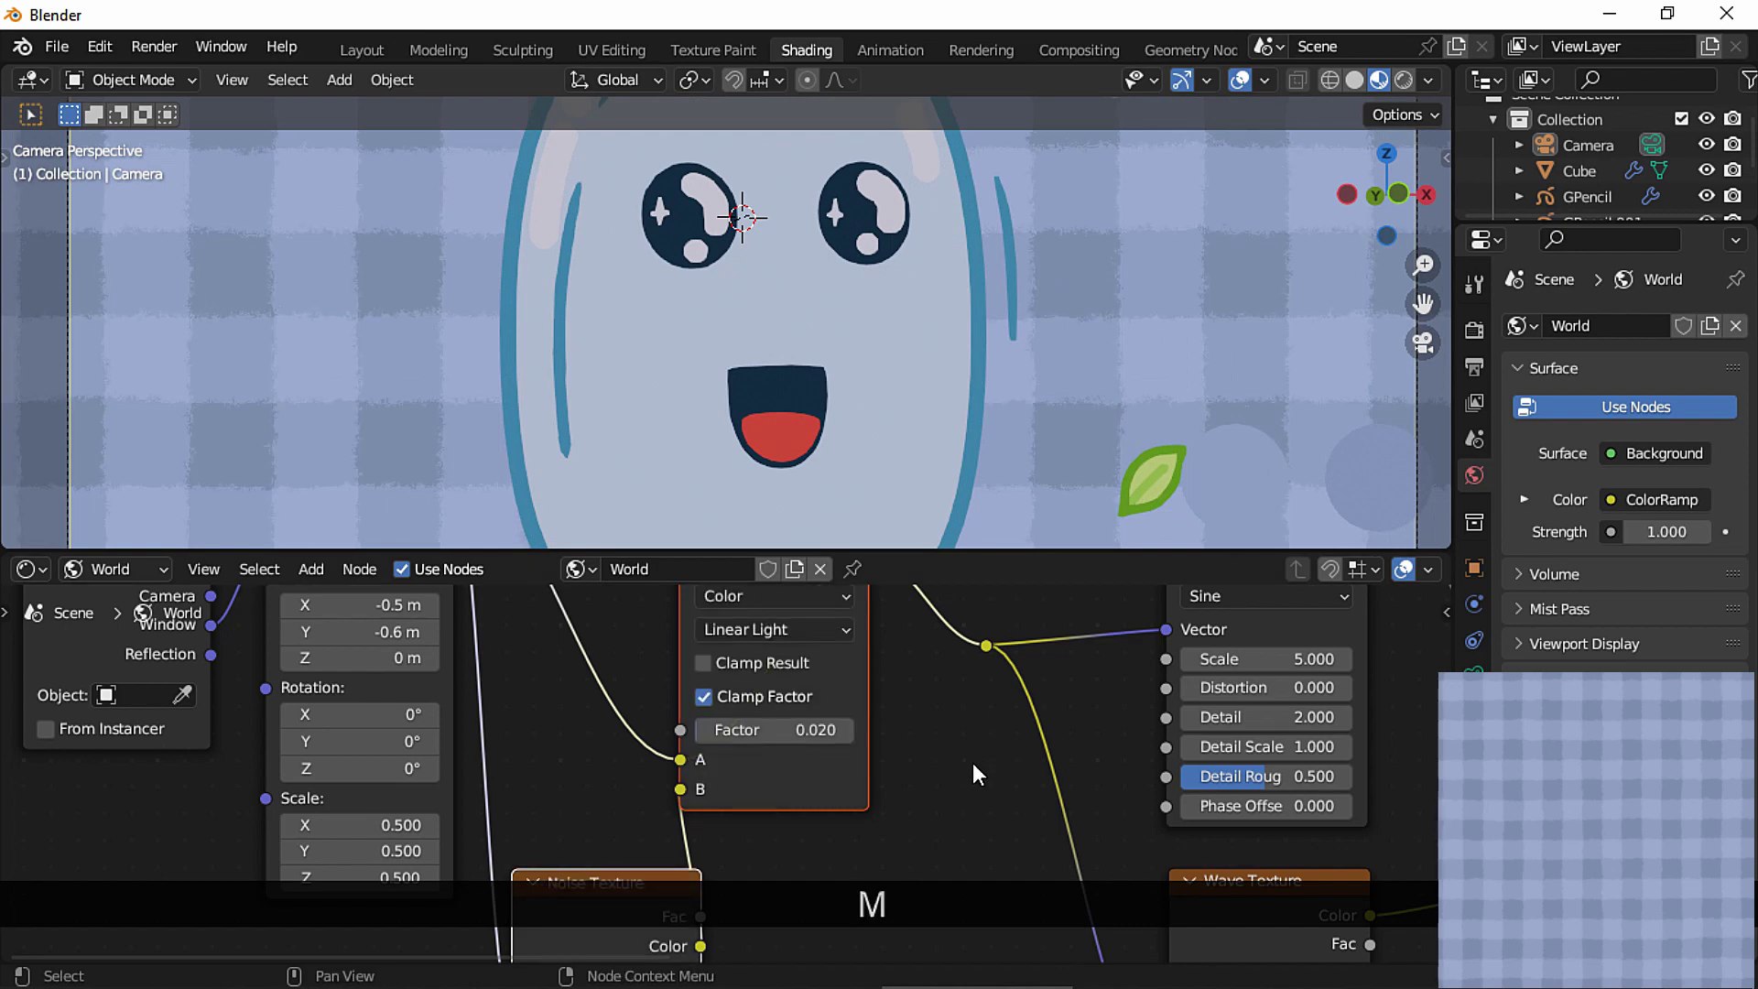
key(m)
key(m)
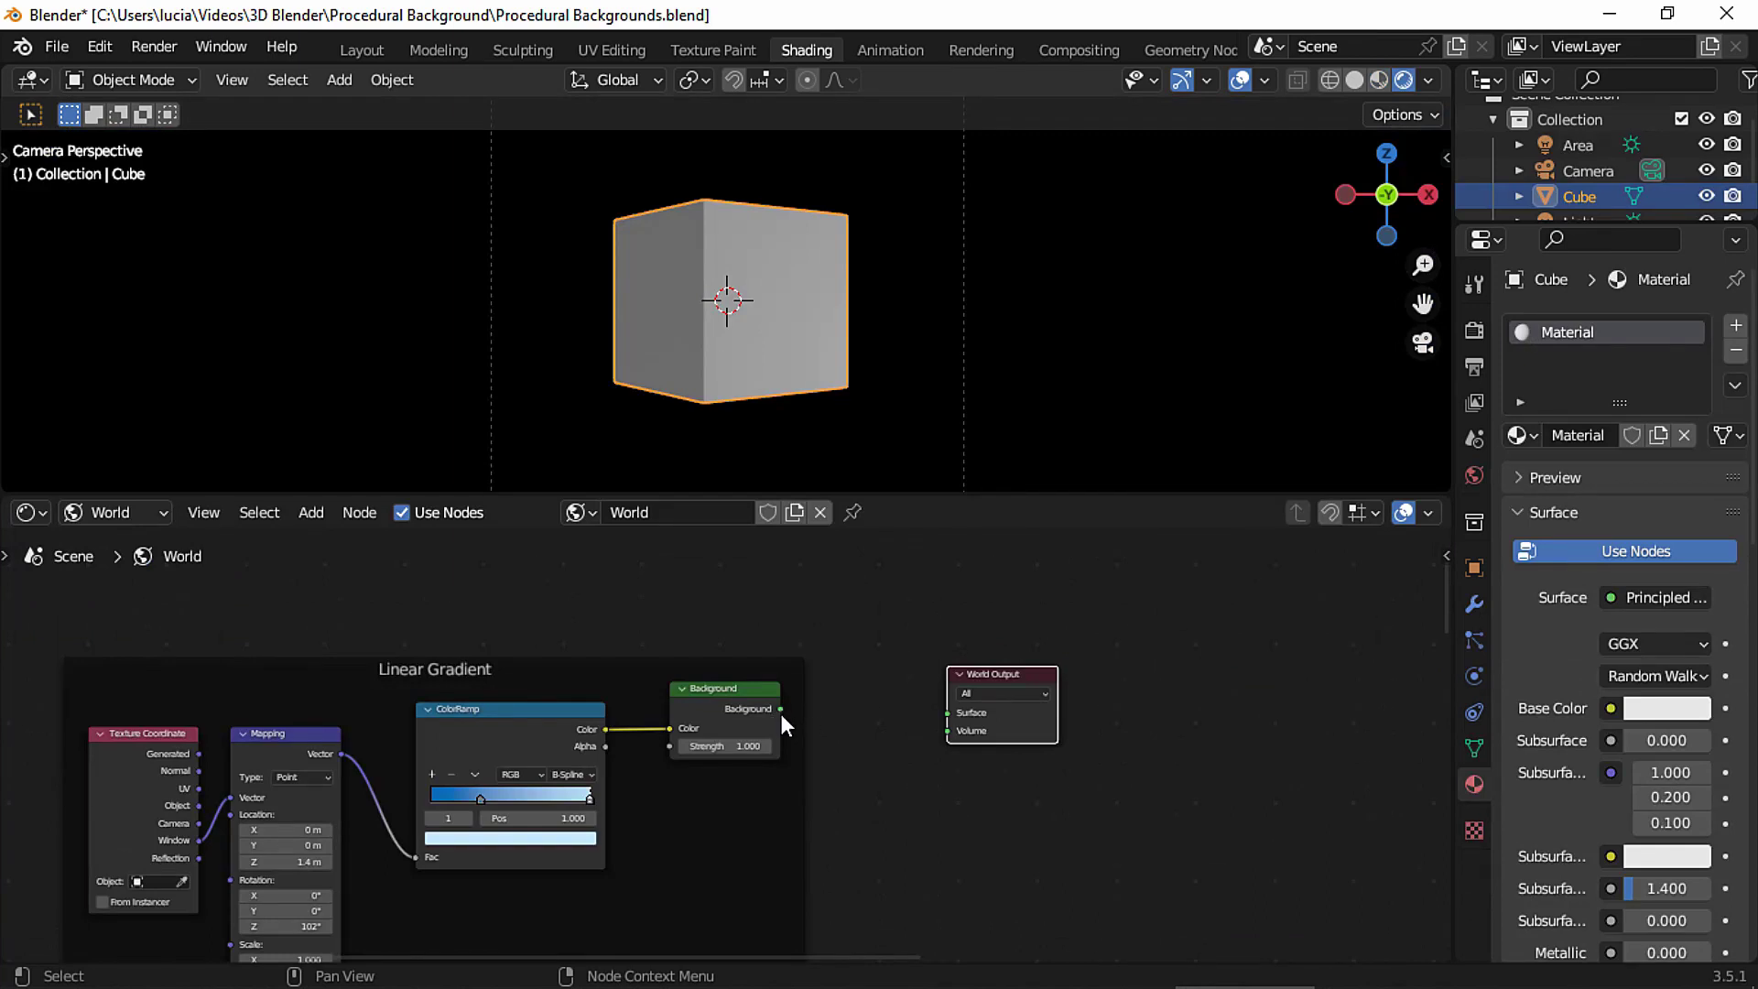
Connect the Linear Gradient's Background node to the World Output's Surface and set the ColorRamp's light blue stop to full brightness.
drag(780, 710, 952, 716)
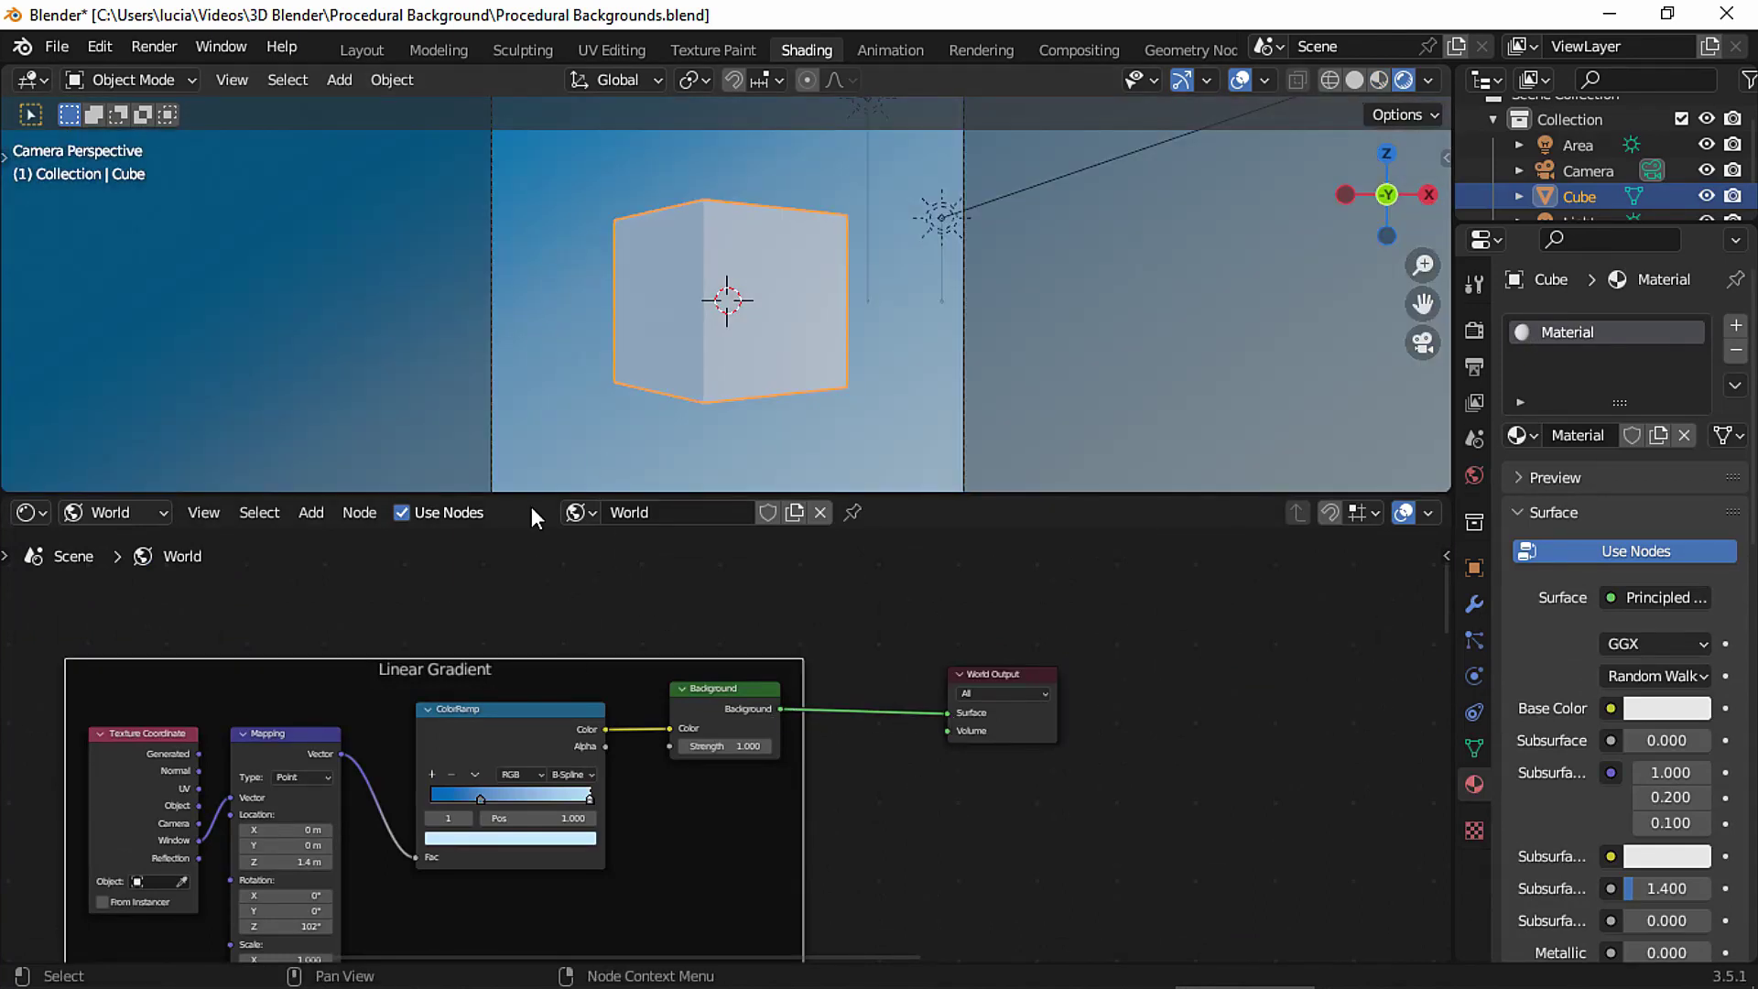
click(575, 833)
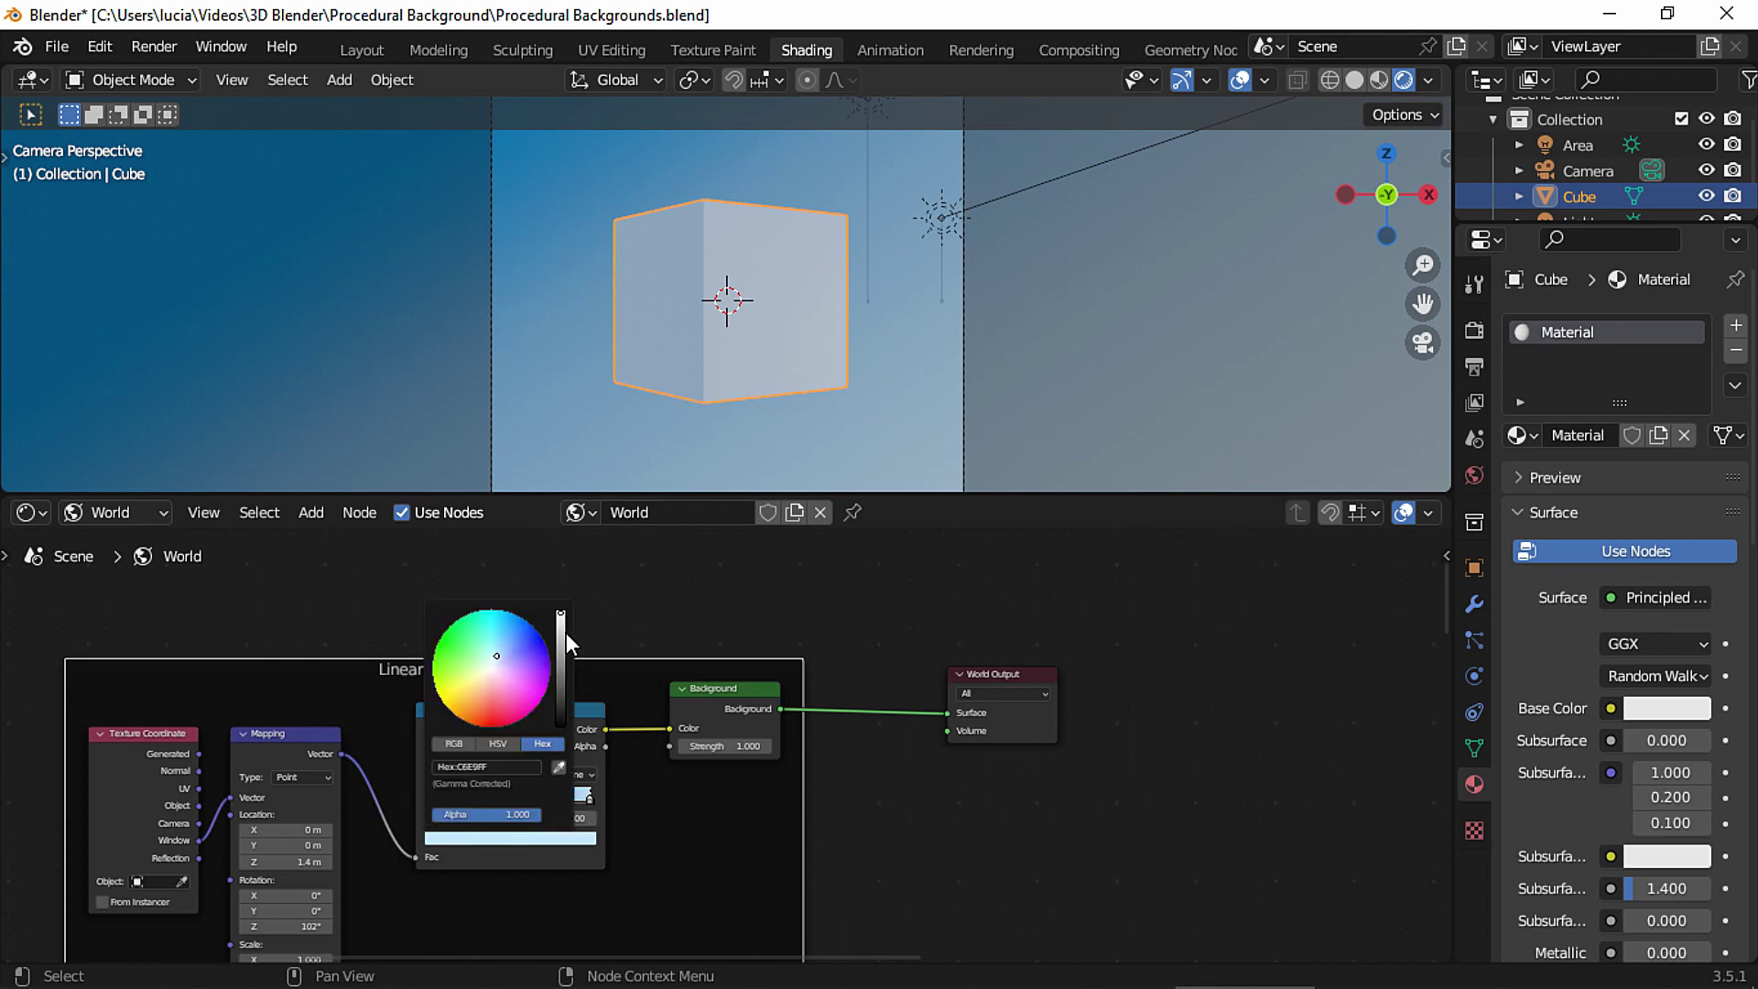
mouse_move(562, 634)
mouse_down()
mouse_move(560, 725)
mouse_move(560, 613)
mouse_up()
Move the World Output node away from the Linear Gradient frame and add a new Background node above the link between them.
scroll(919, 606, up, 3)
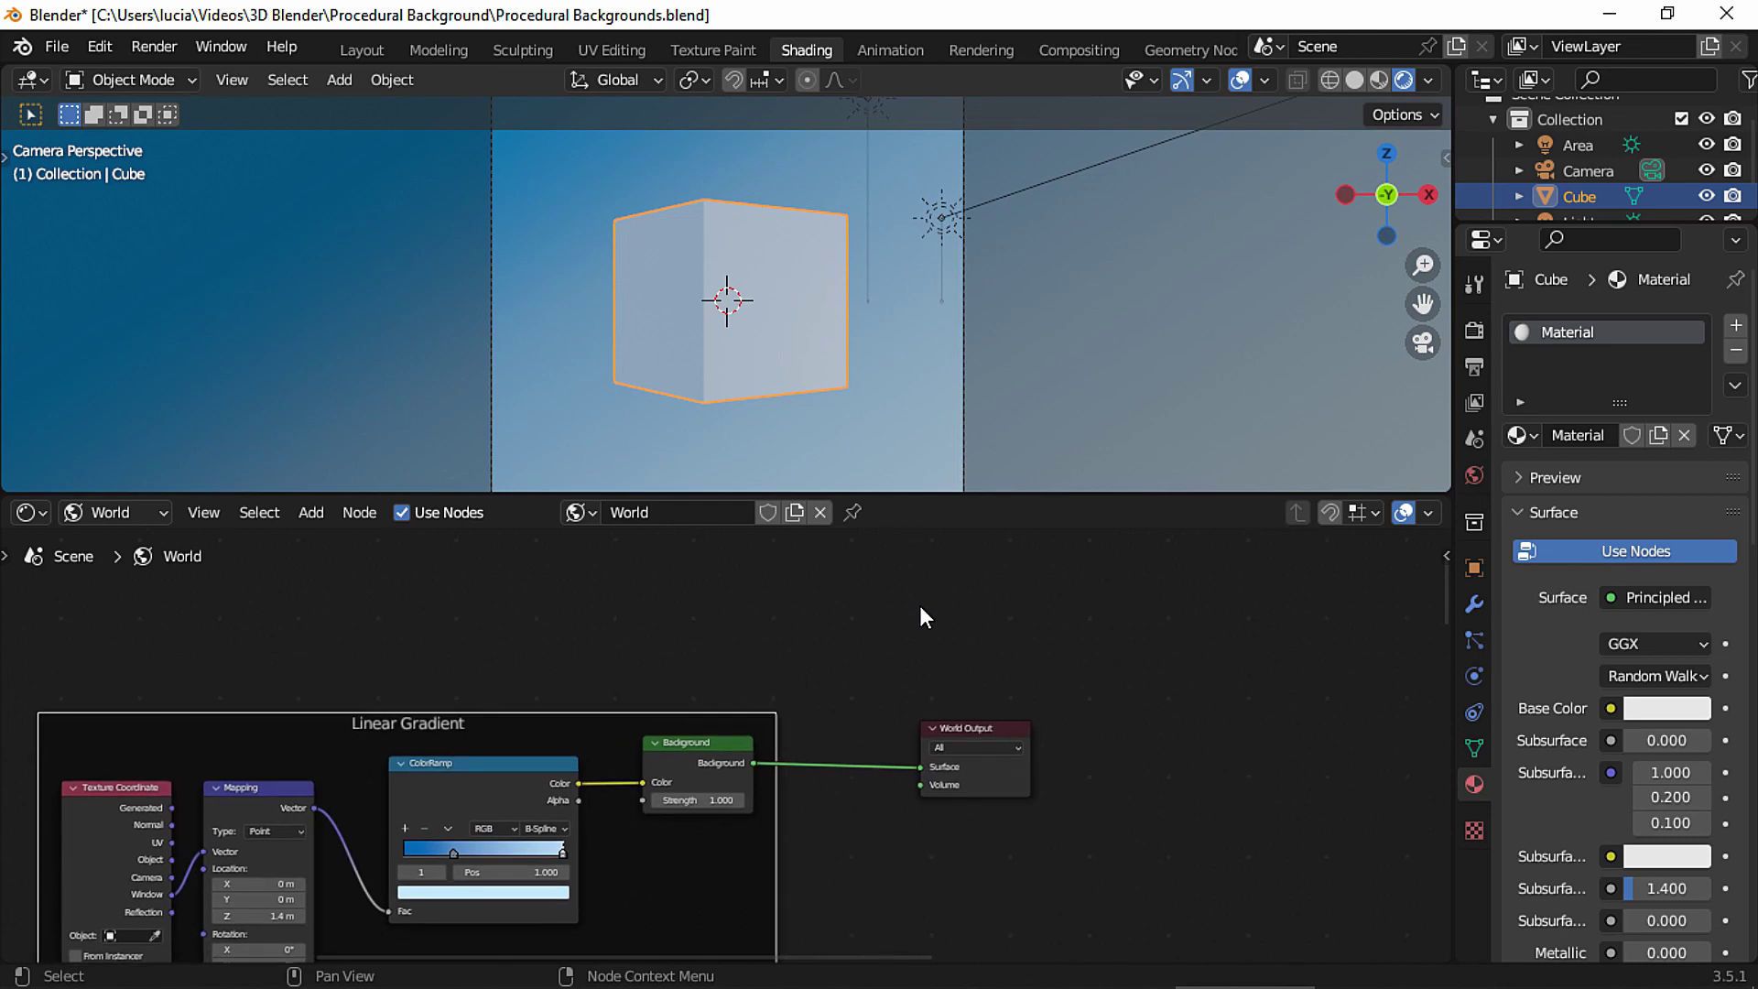
drag(991, 718, 1139, 727)
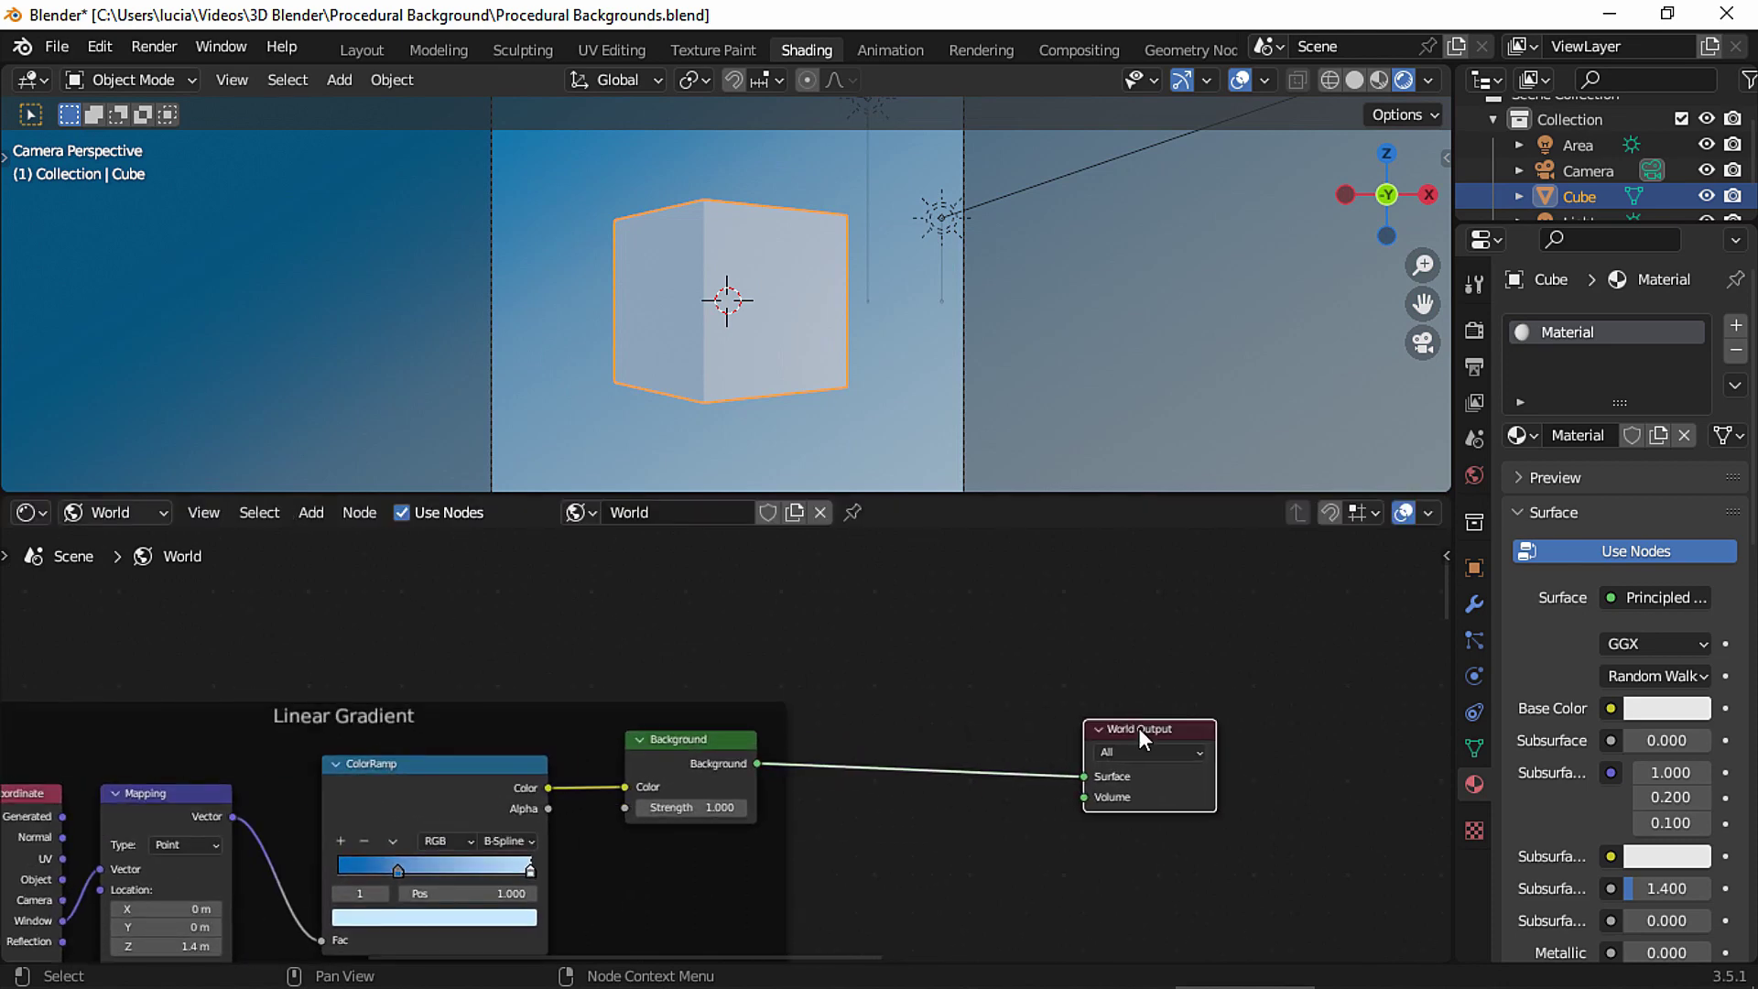
shift+scroll(881, 641, up, 2)
key(shift+a)
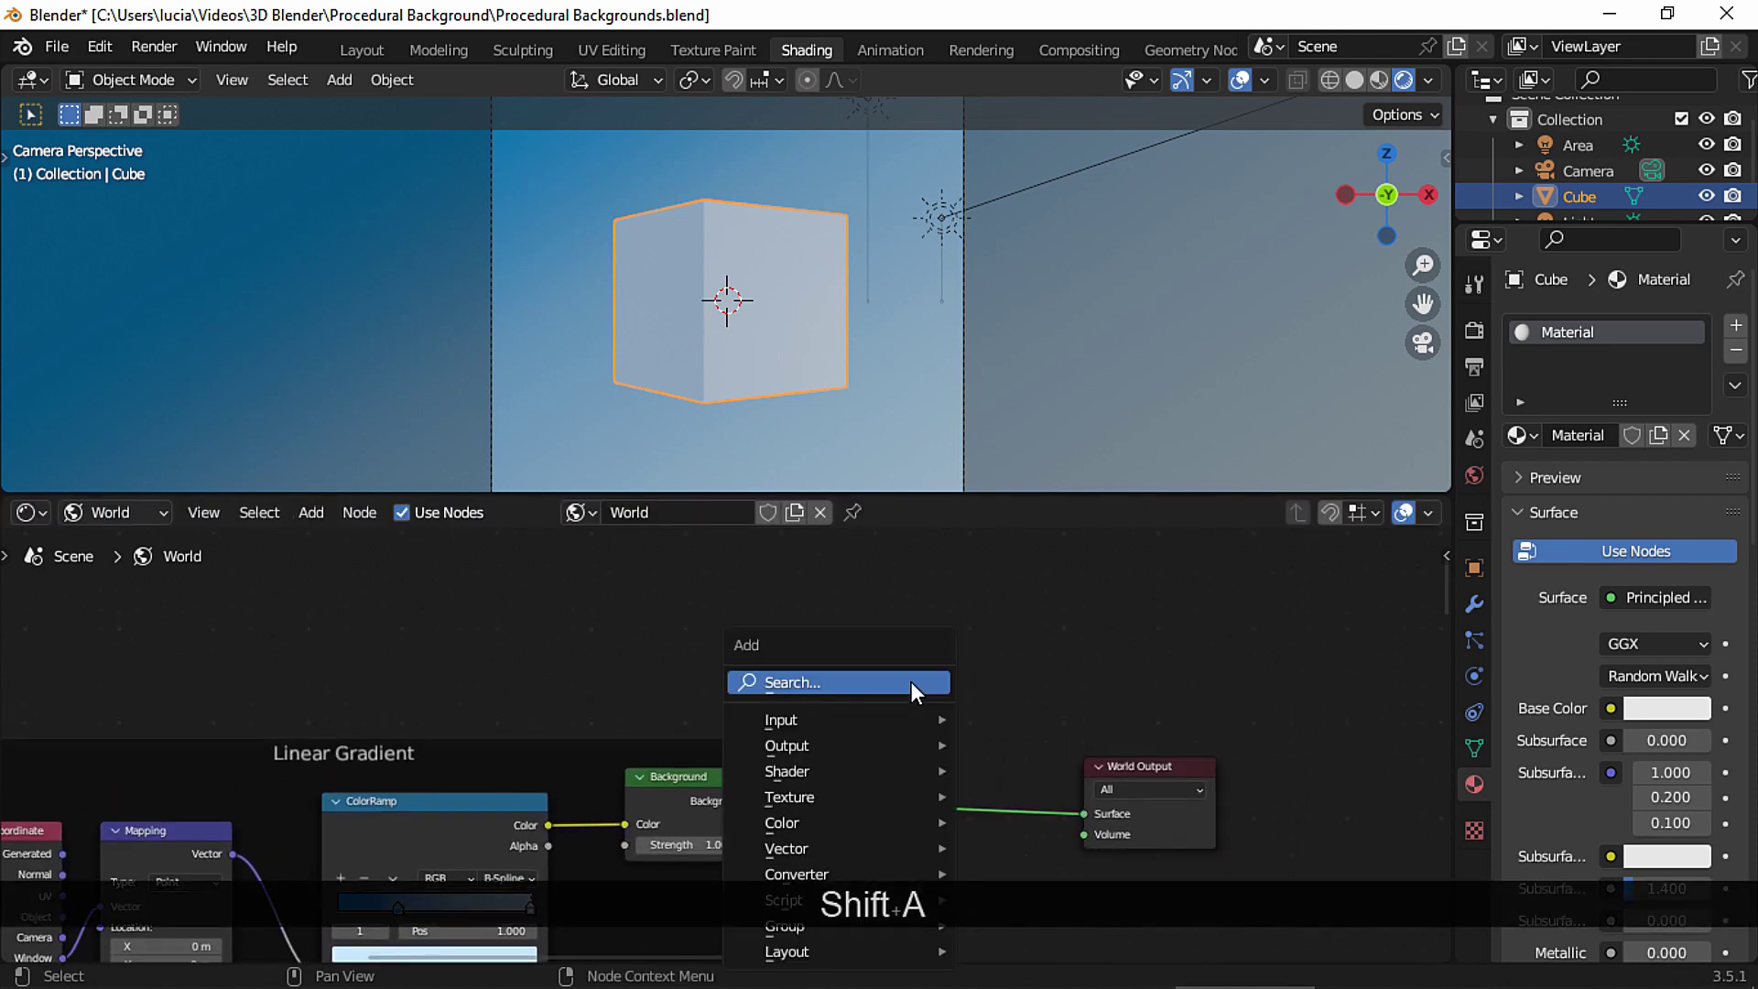
text(back)
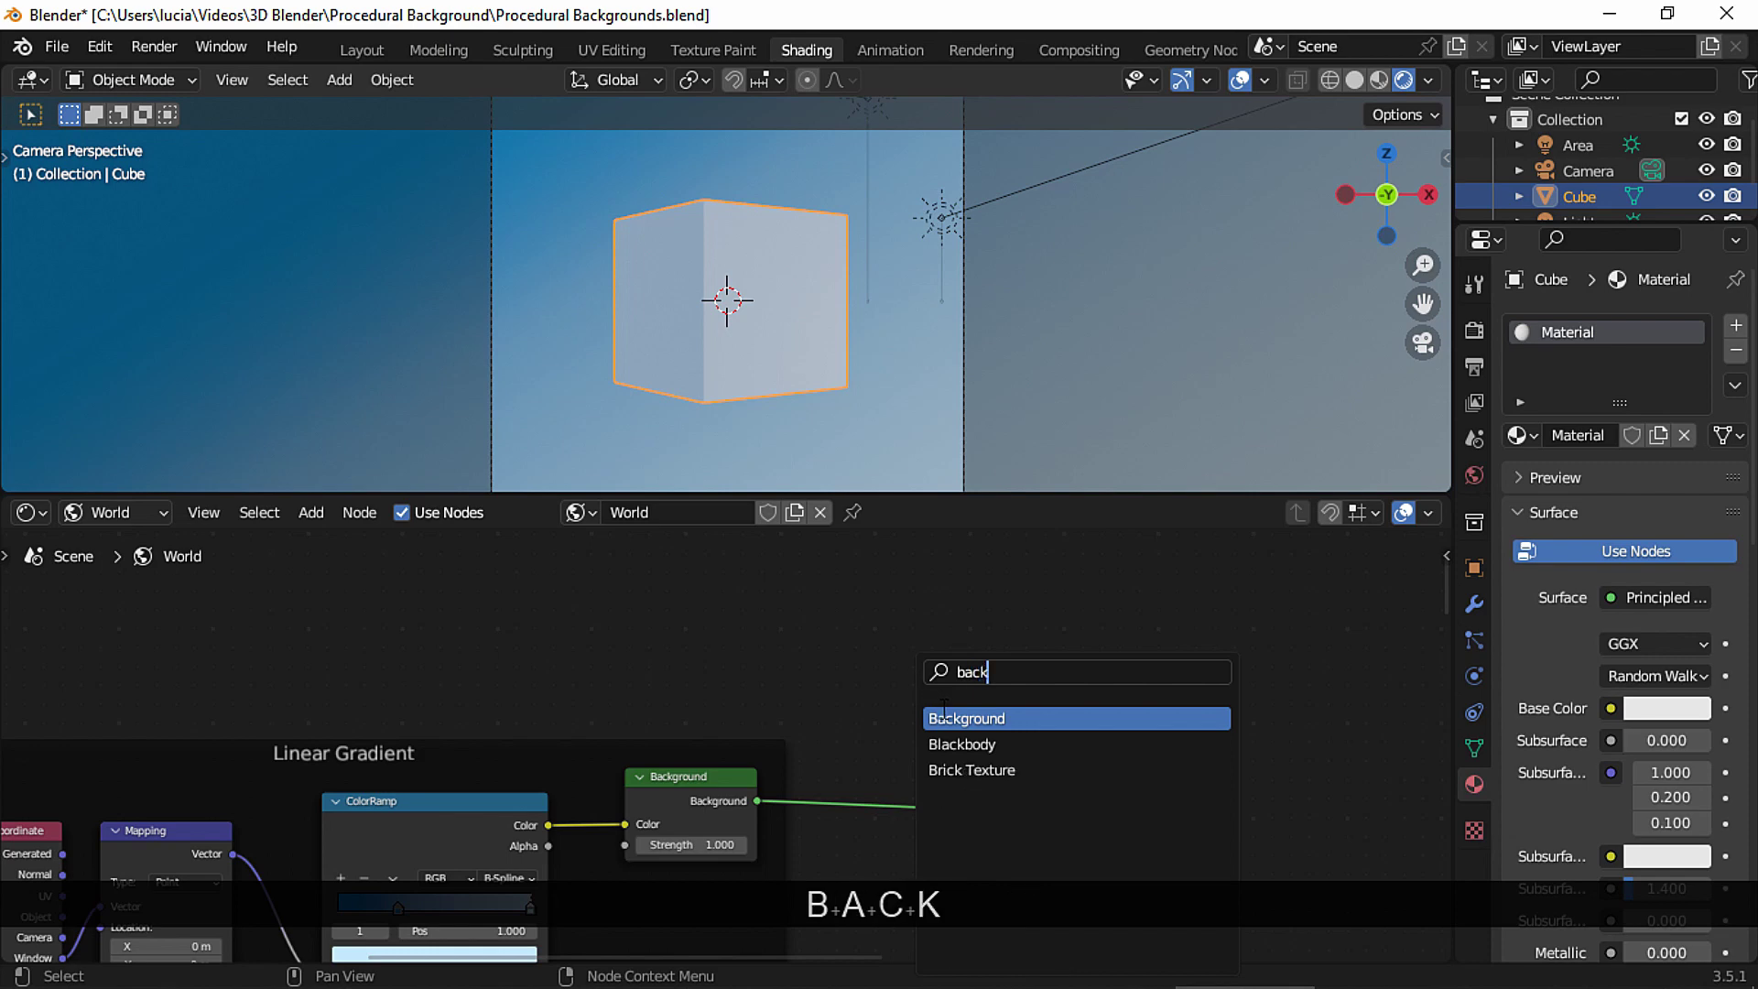
key(Return)
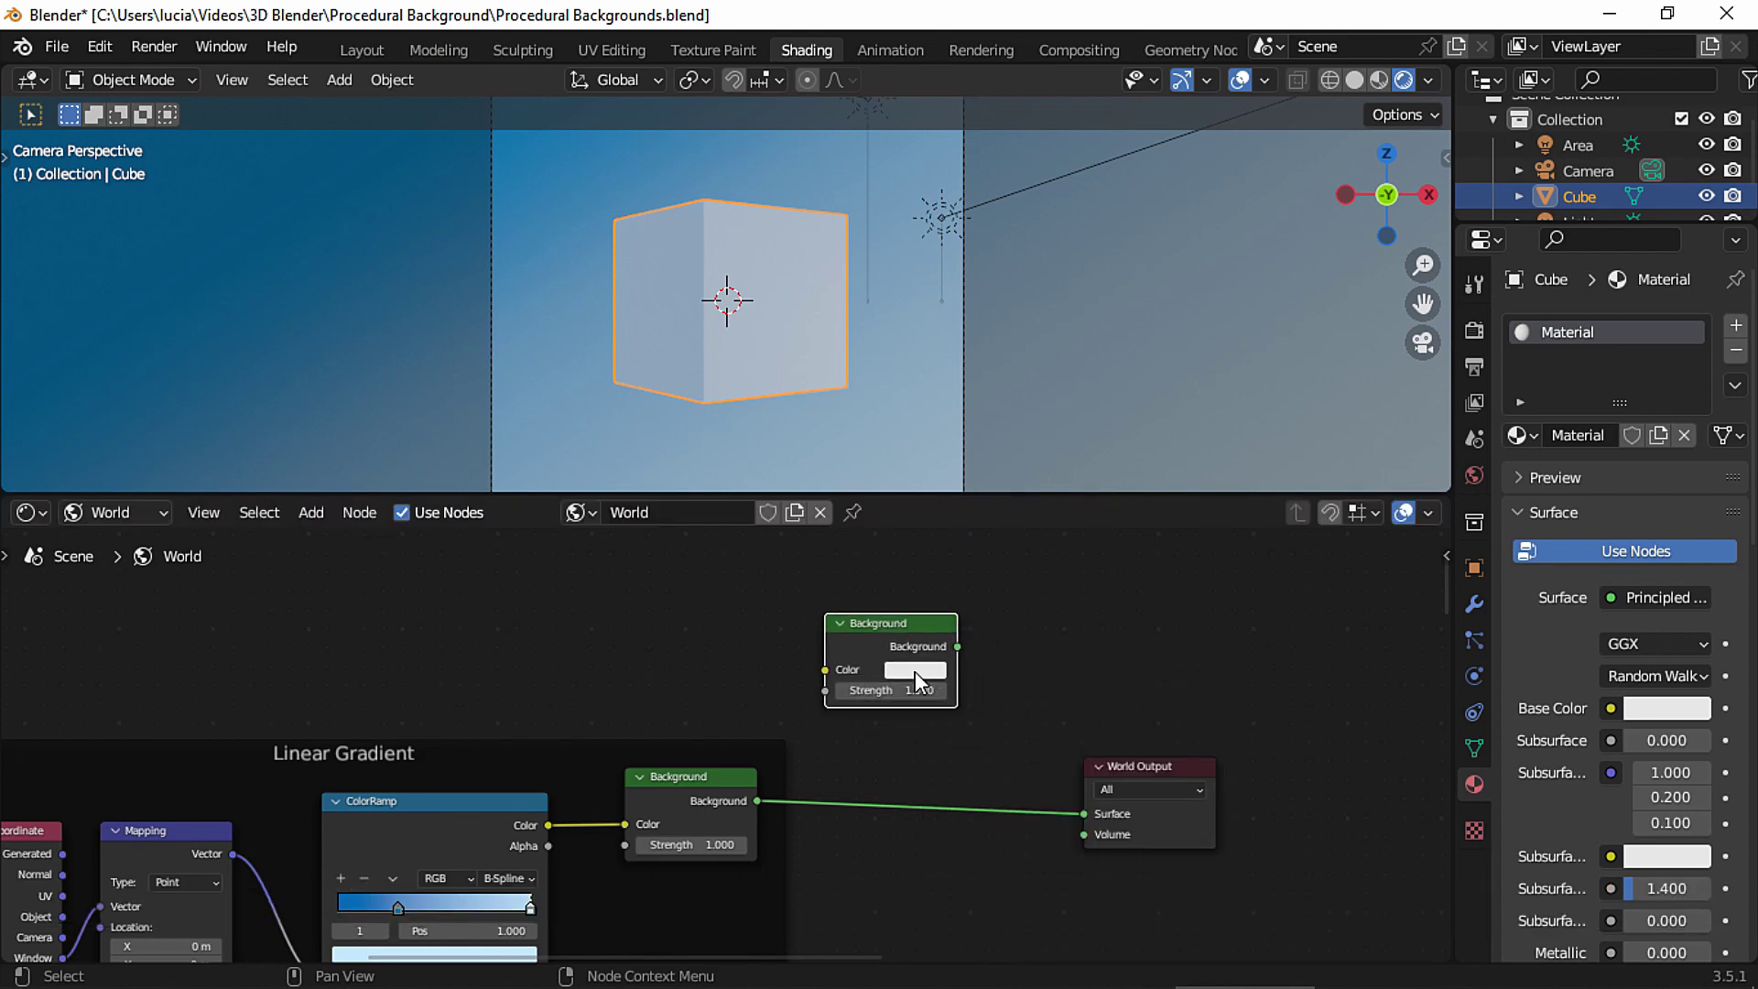
Set the new Background node's color to hex 404040 and move the node above the gradient's Background node.
scroll(915, 672, up, 3)
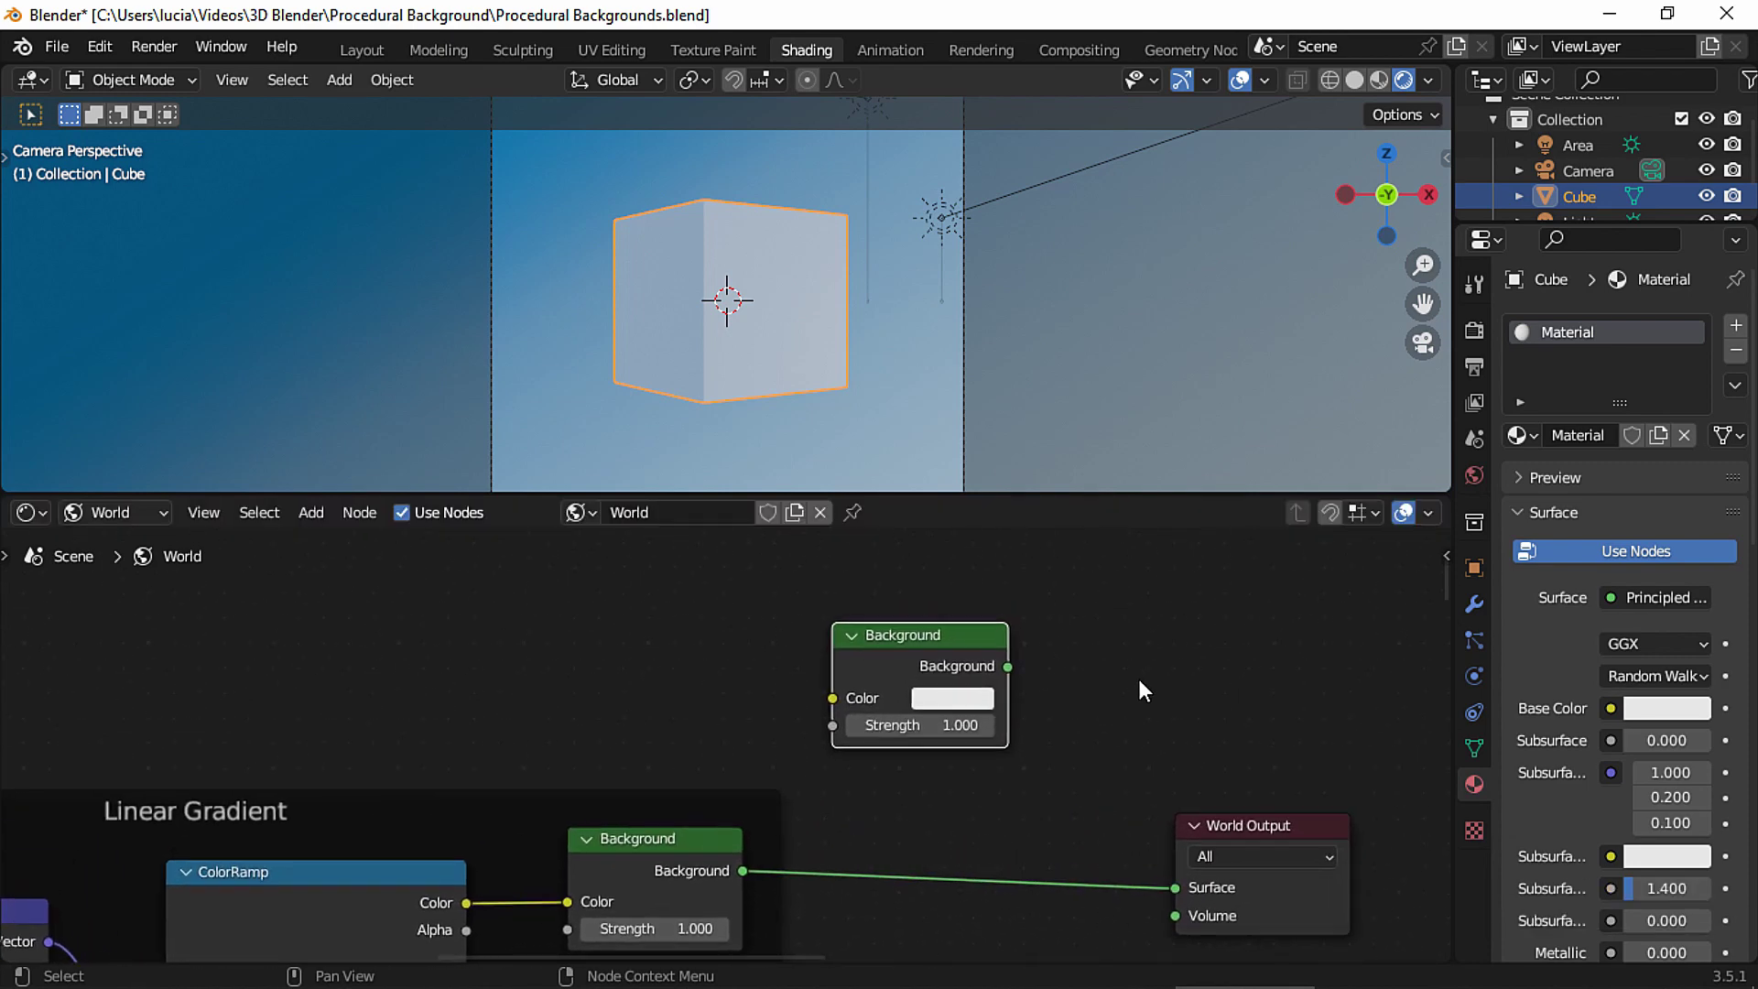
click(953, 698)
text(404040)
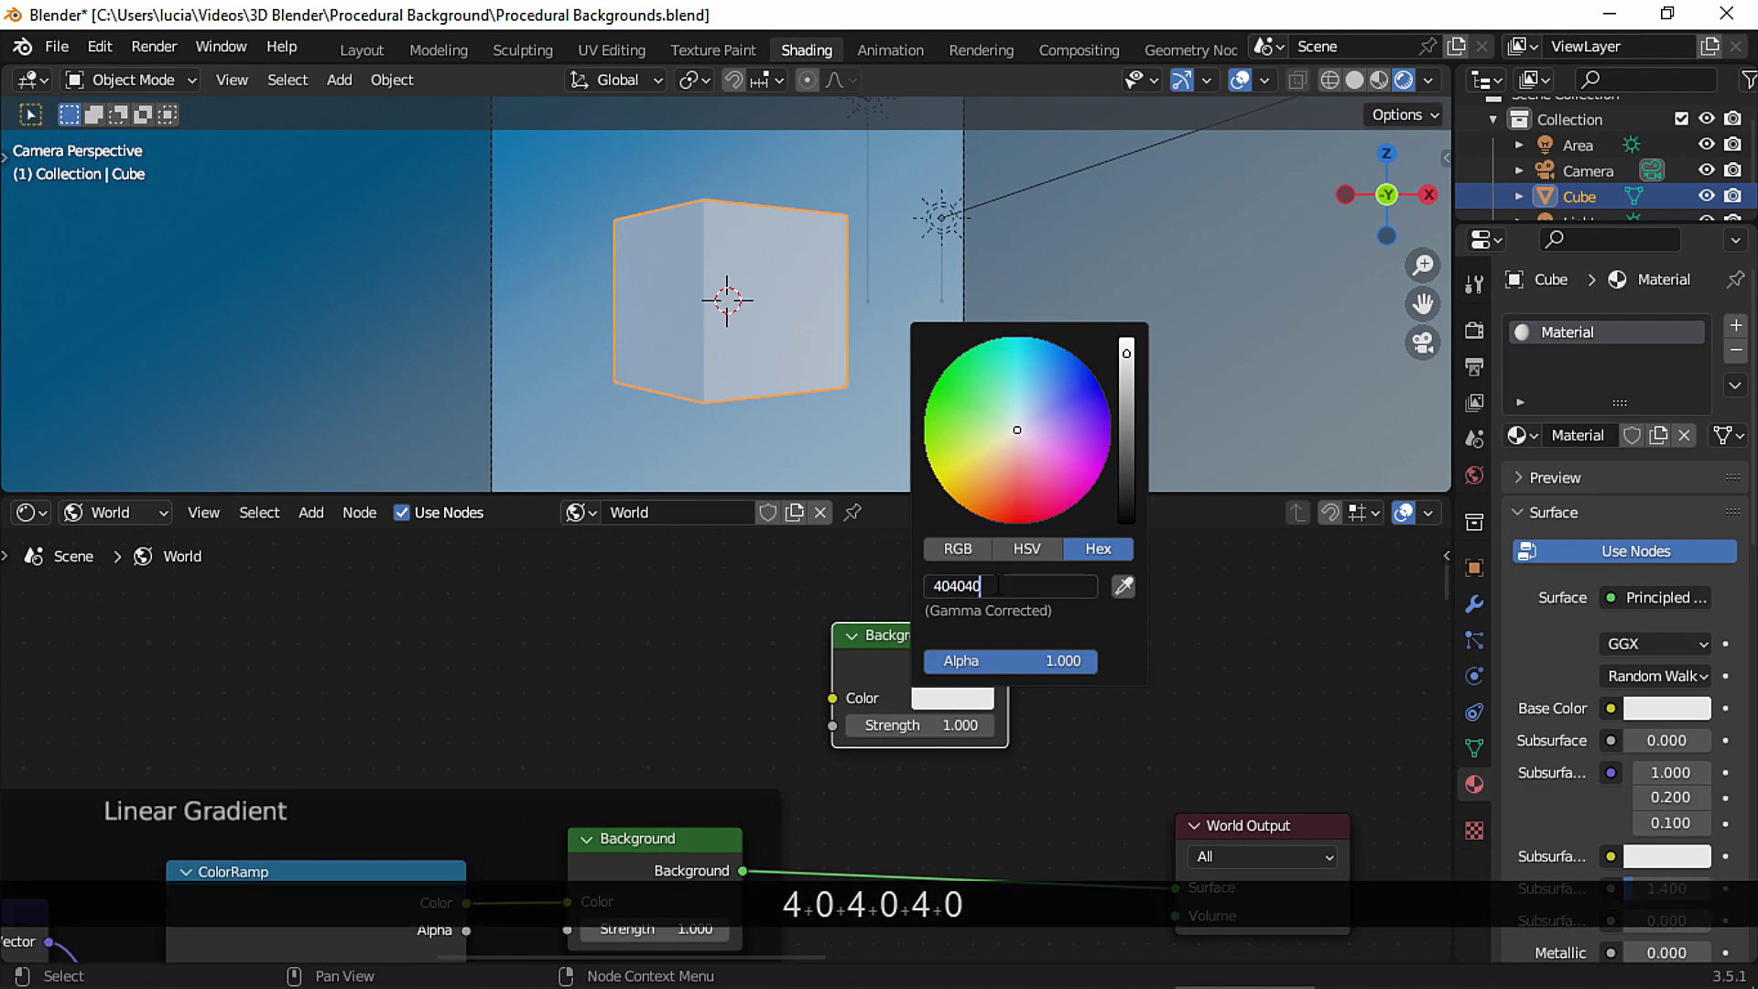
key(Return)
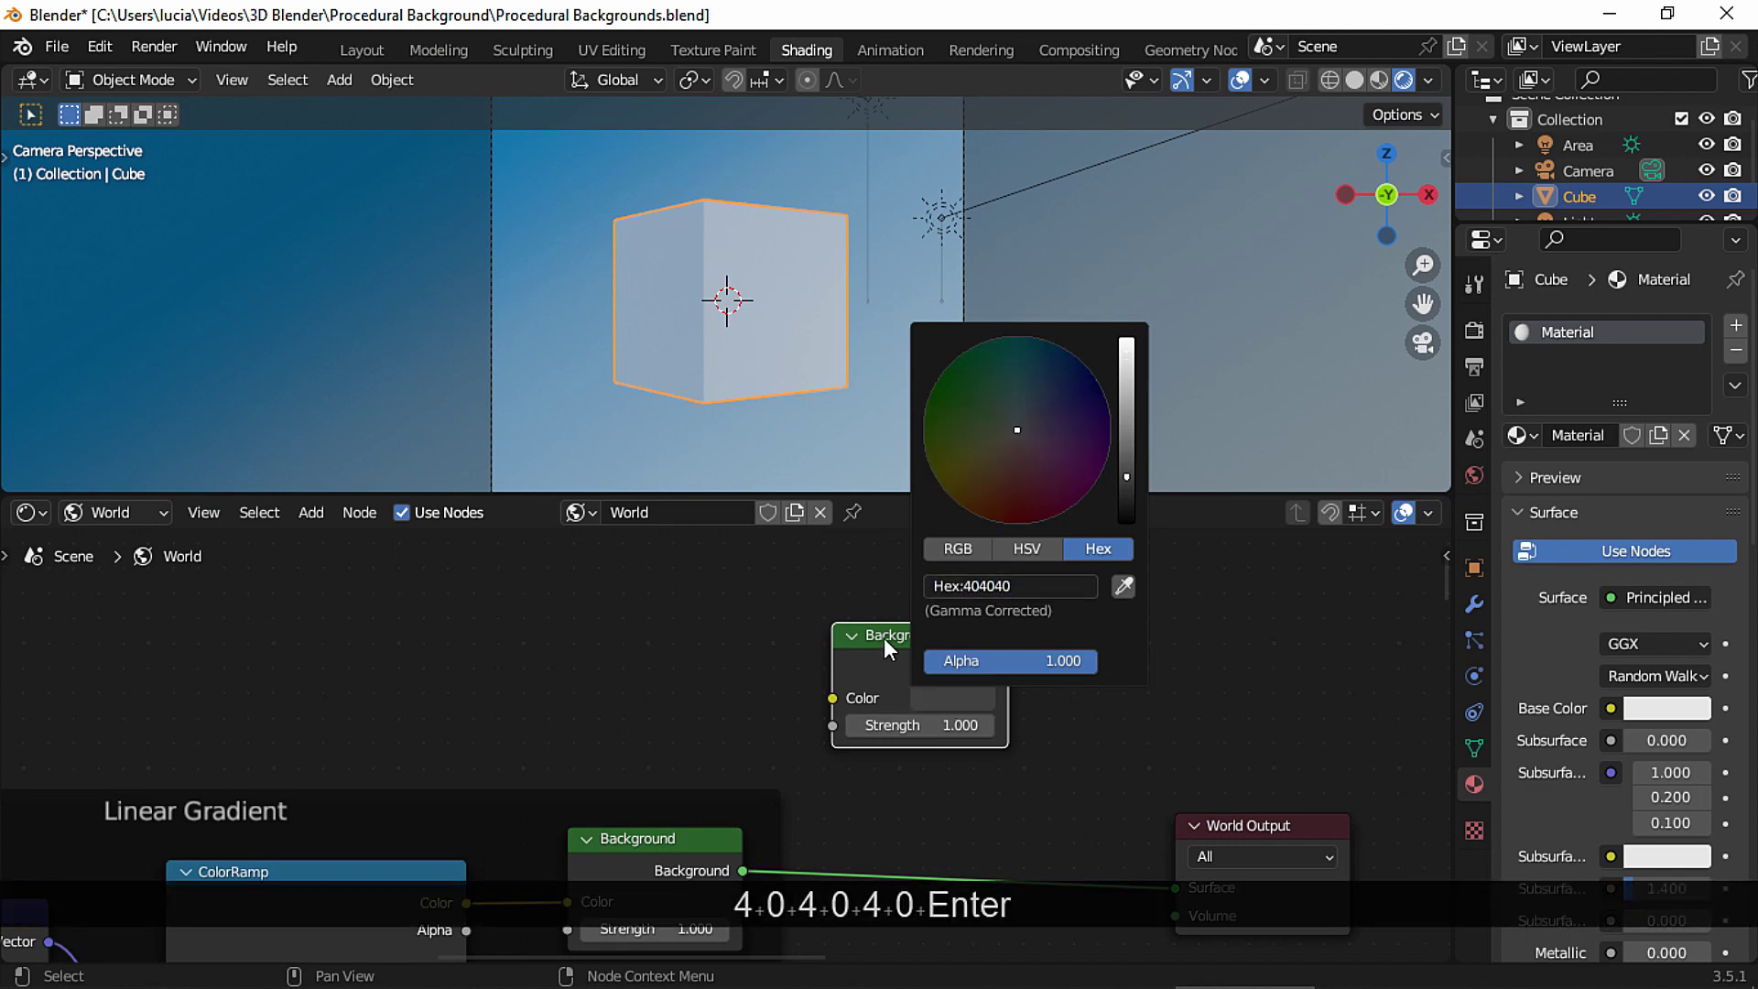
drag(881, 650, 743, 630)
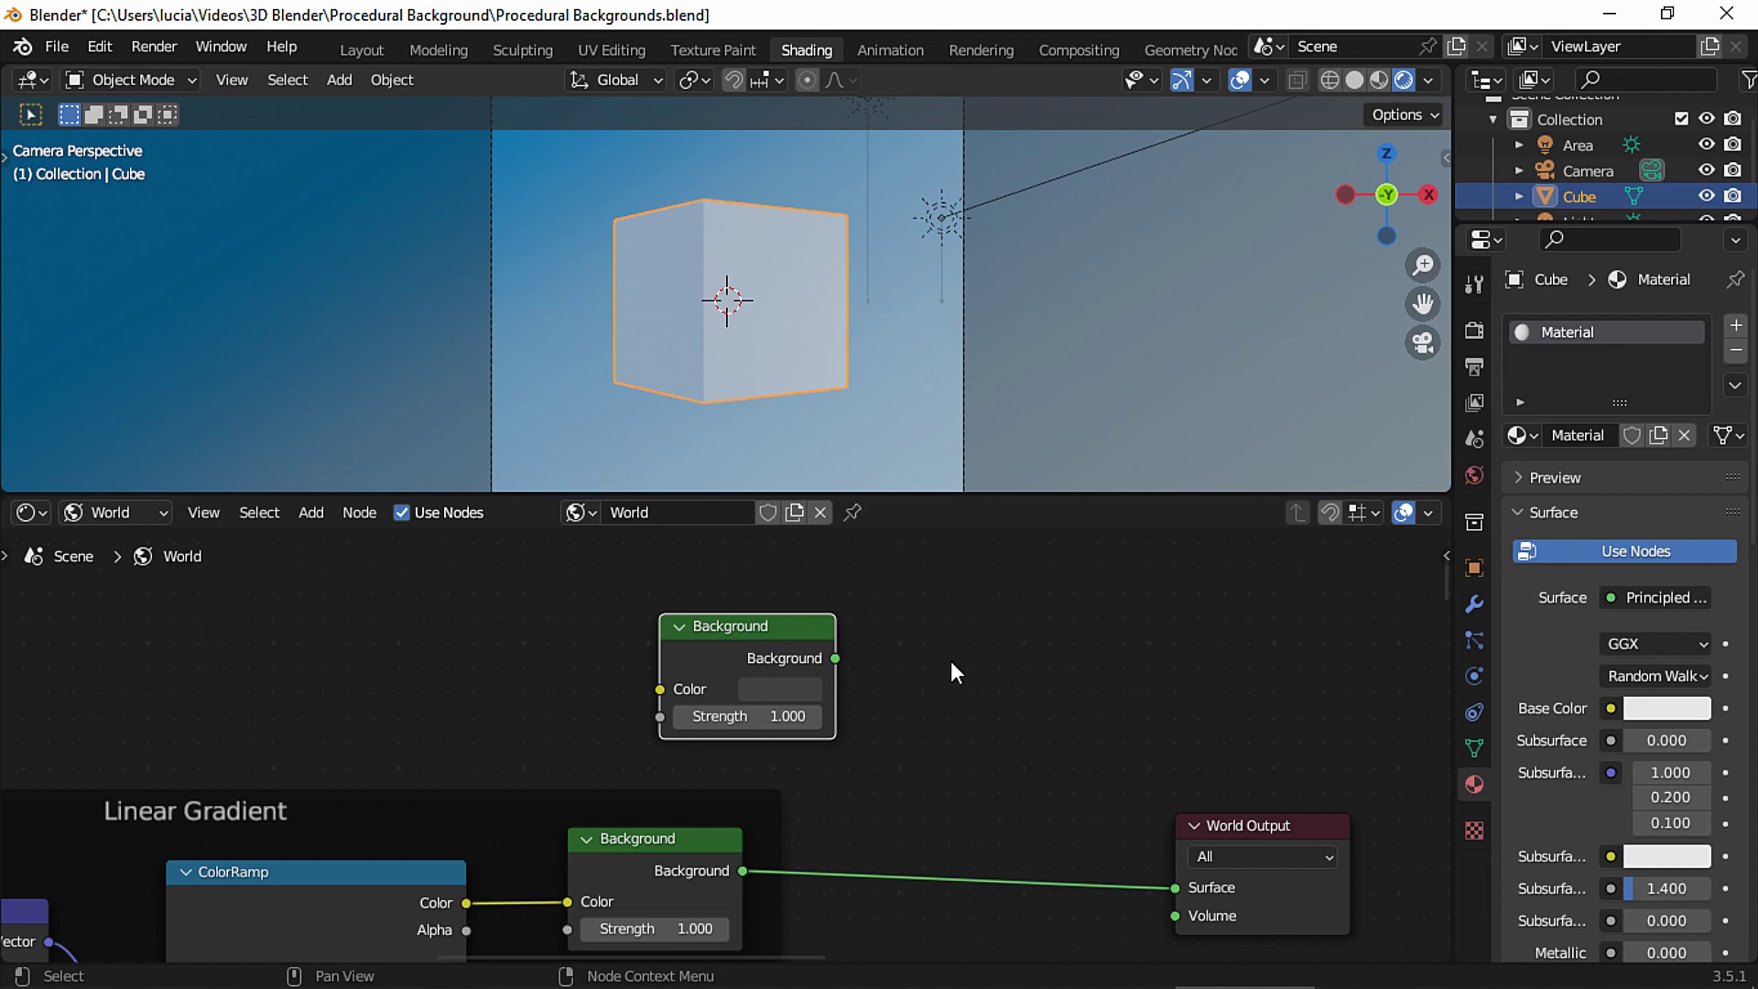
Add a Light Path node beside the new grey Background node, on its input side.
scroll(950, 661, down, 3)
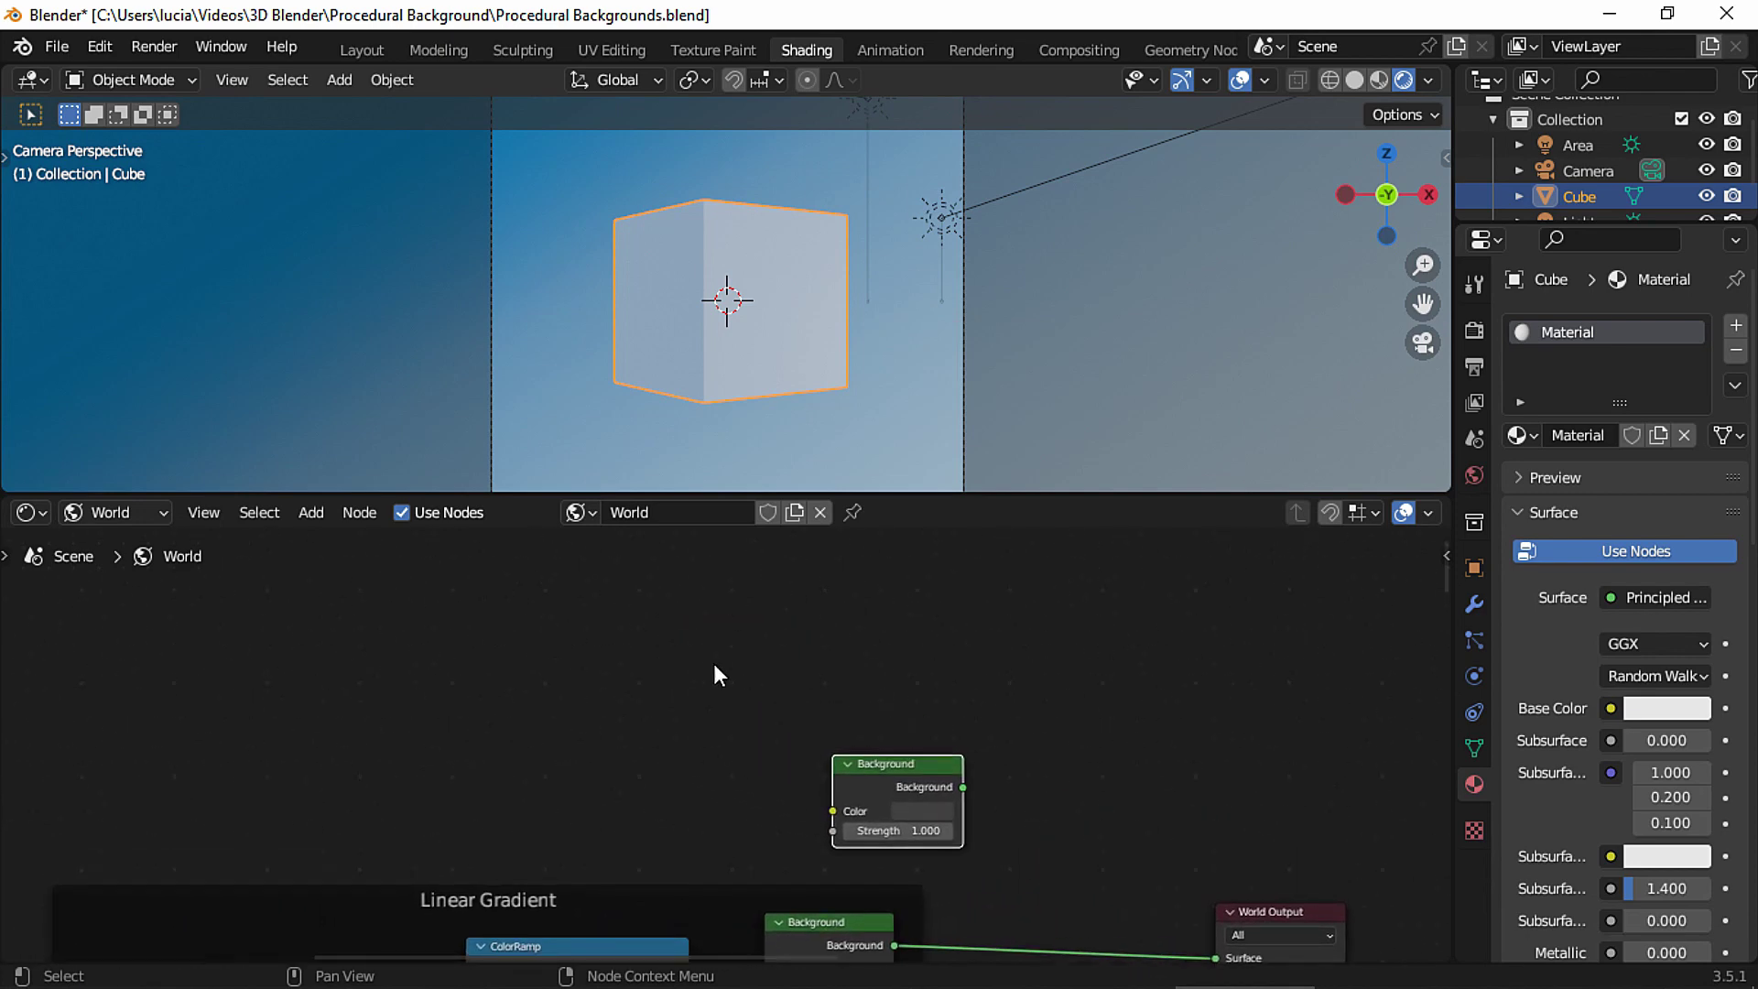
key(shift+a)
text(ligh)
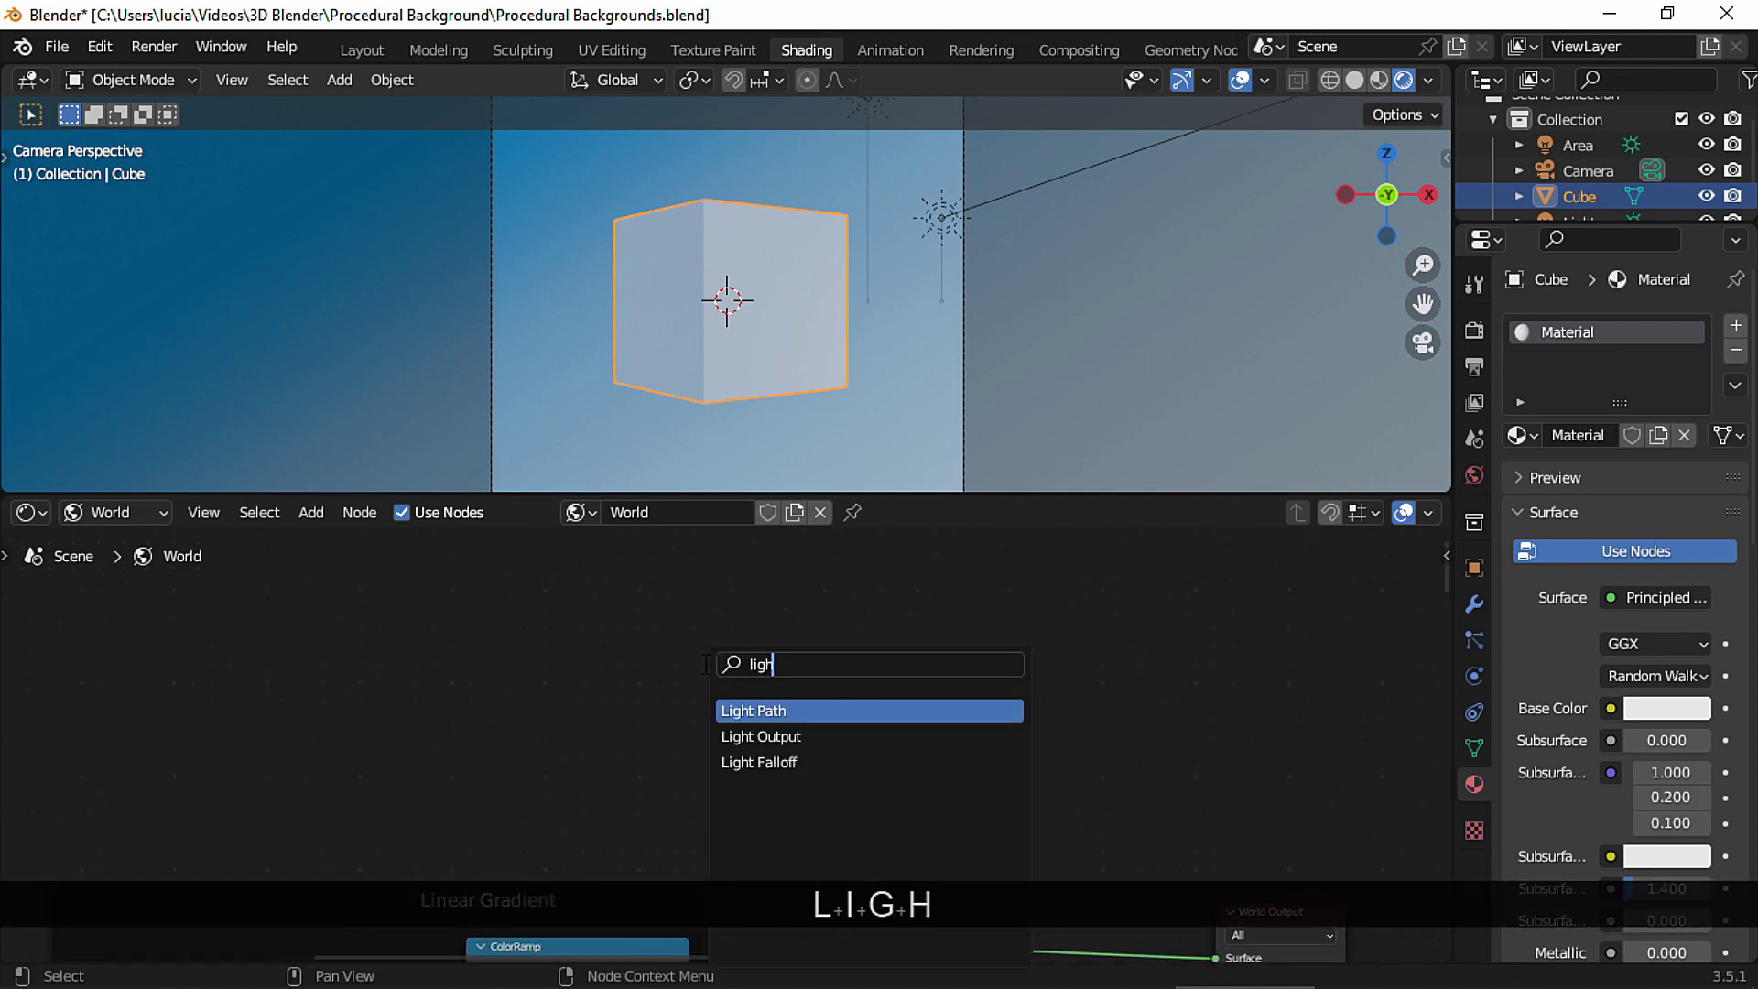
click(737, 710)
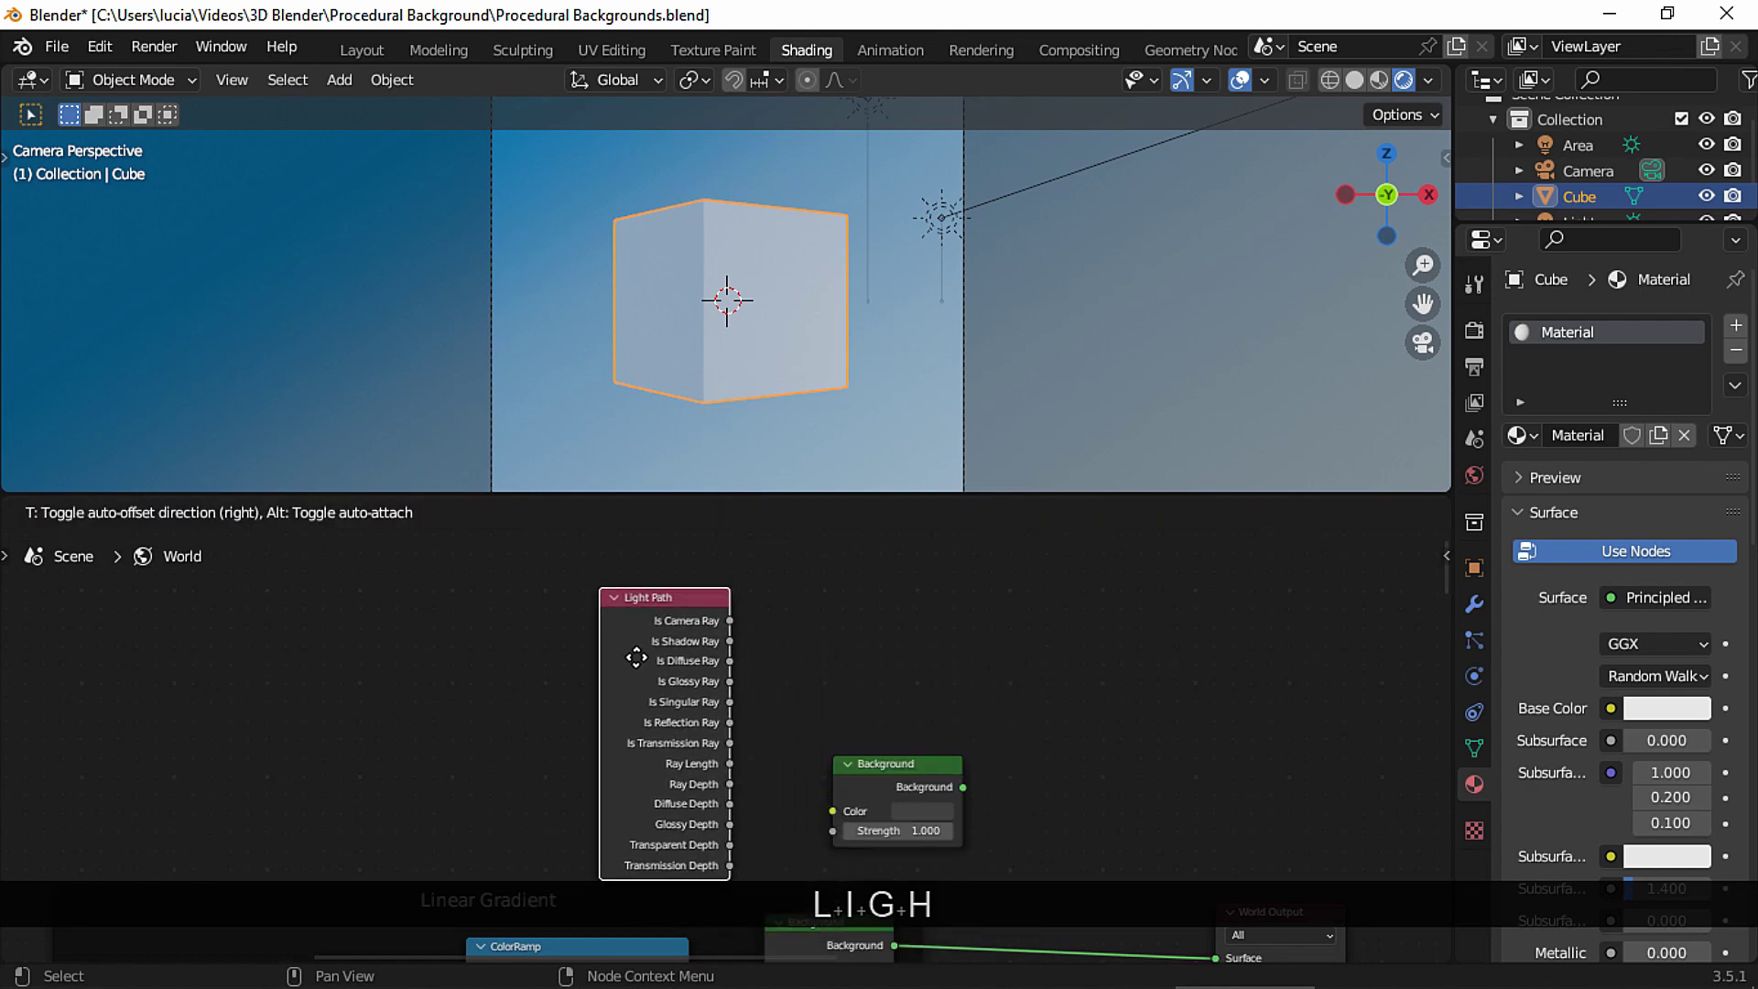
click(630, 652)
ctrl+scroll(1130, 833, right, 5)
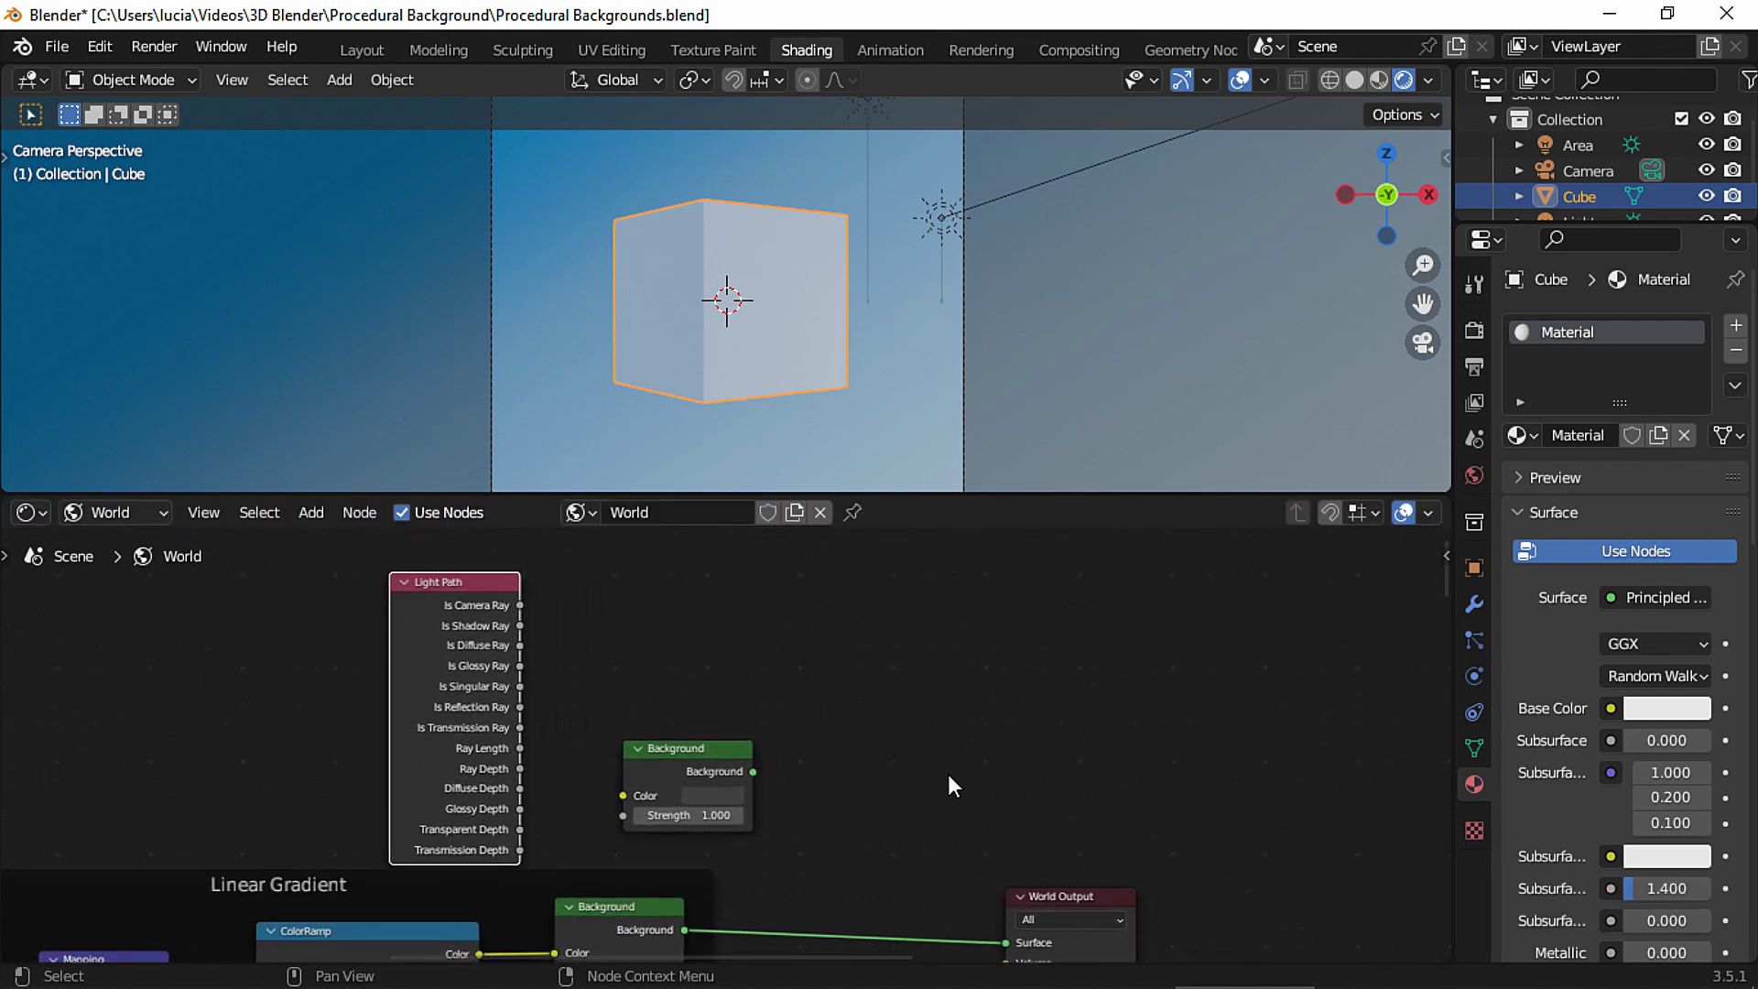
Add a Mix Shader node beside the output of the grey Background node.
key(shift+a)
mouse_move(948, 779)
click(907, 692)
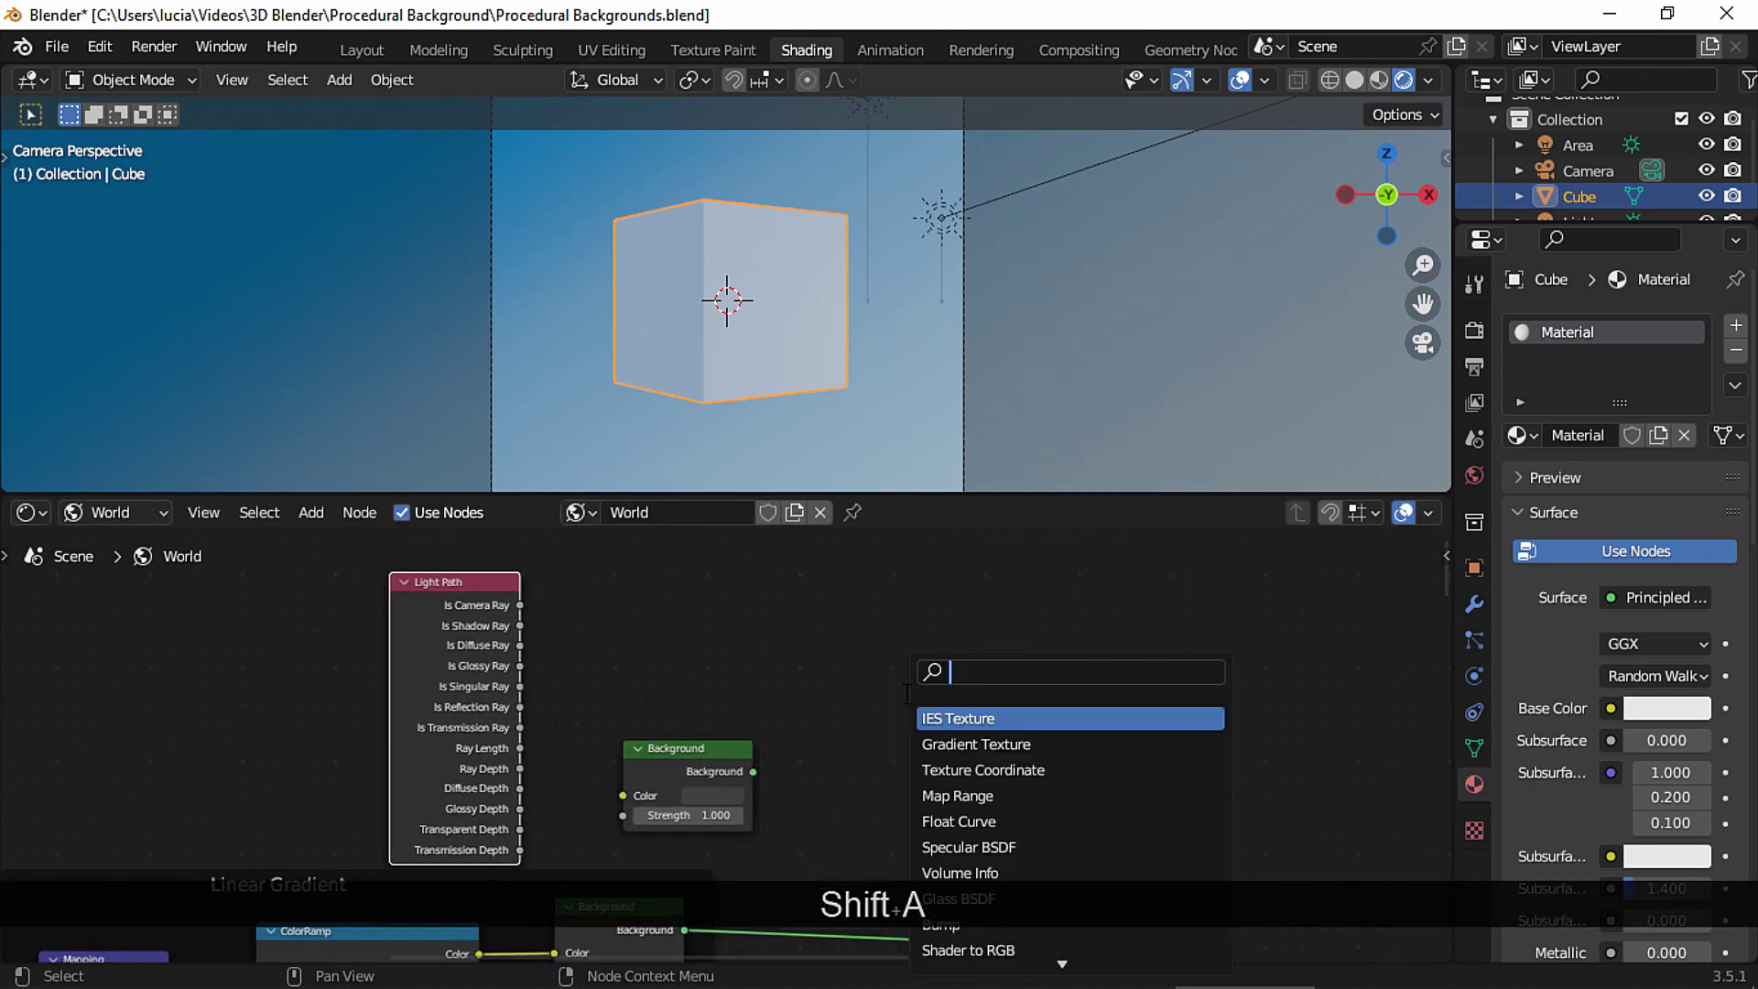
text(mix)
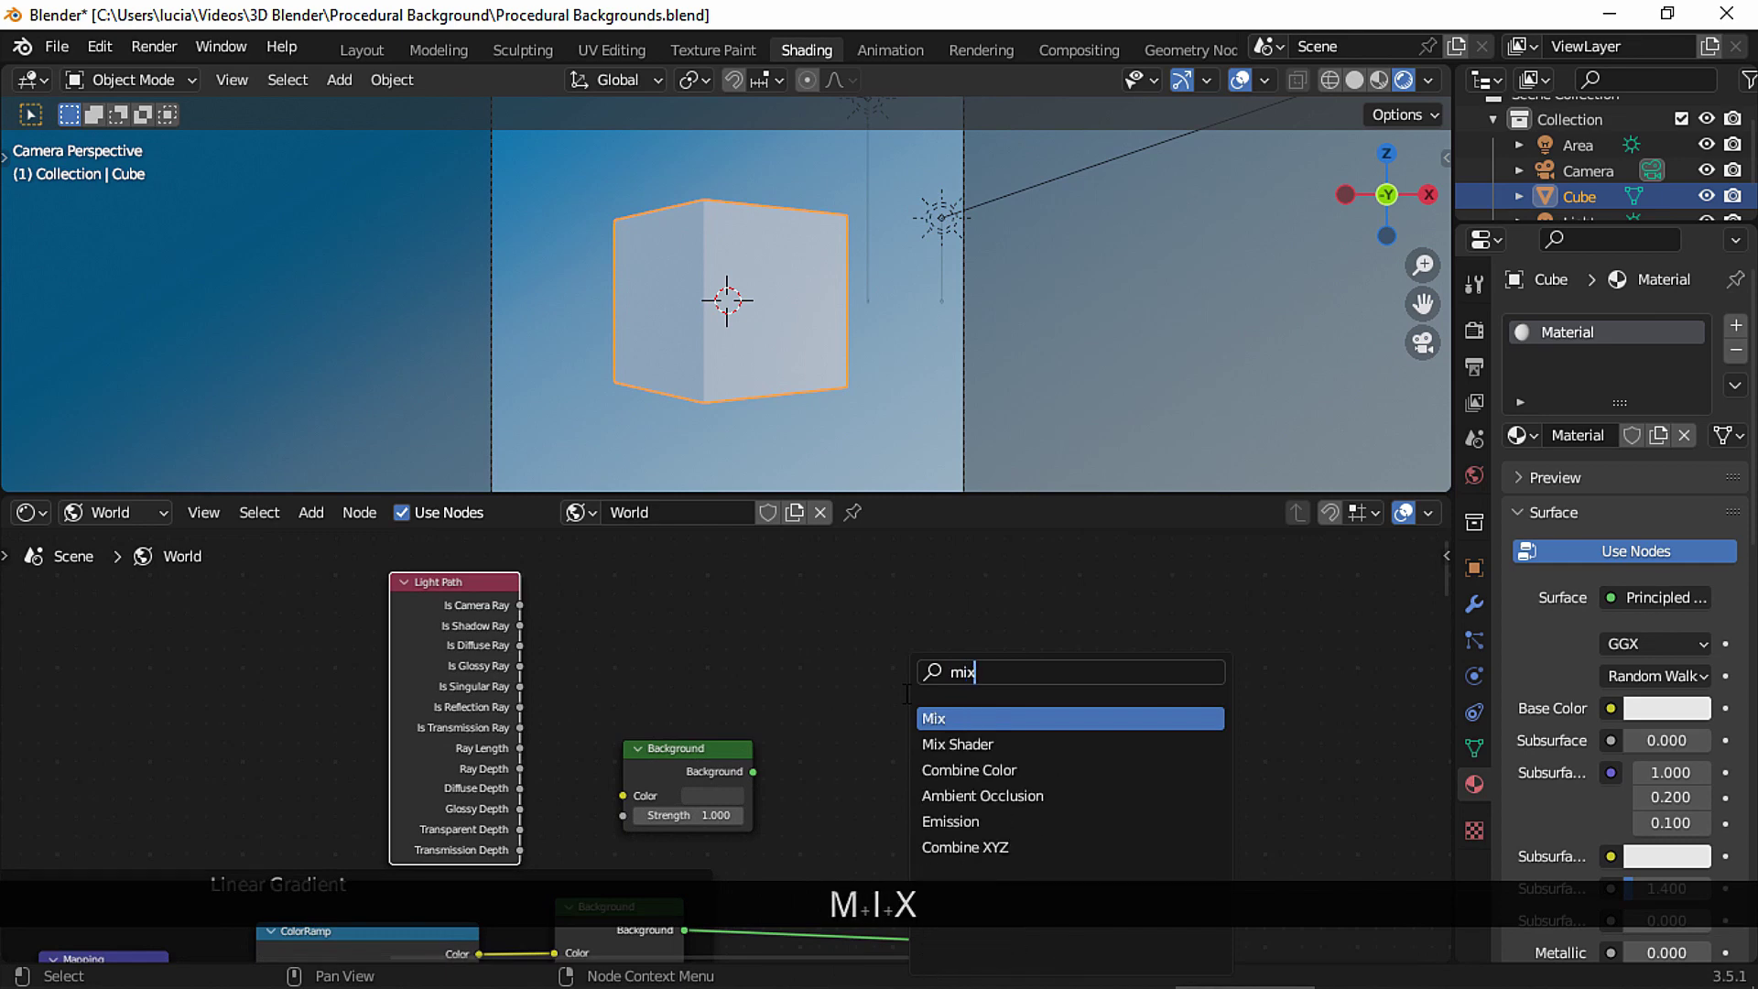
click(943, 741)
click(851, 762)
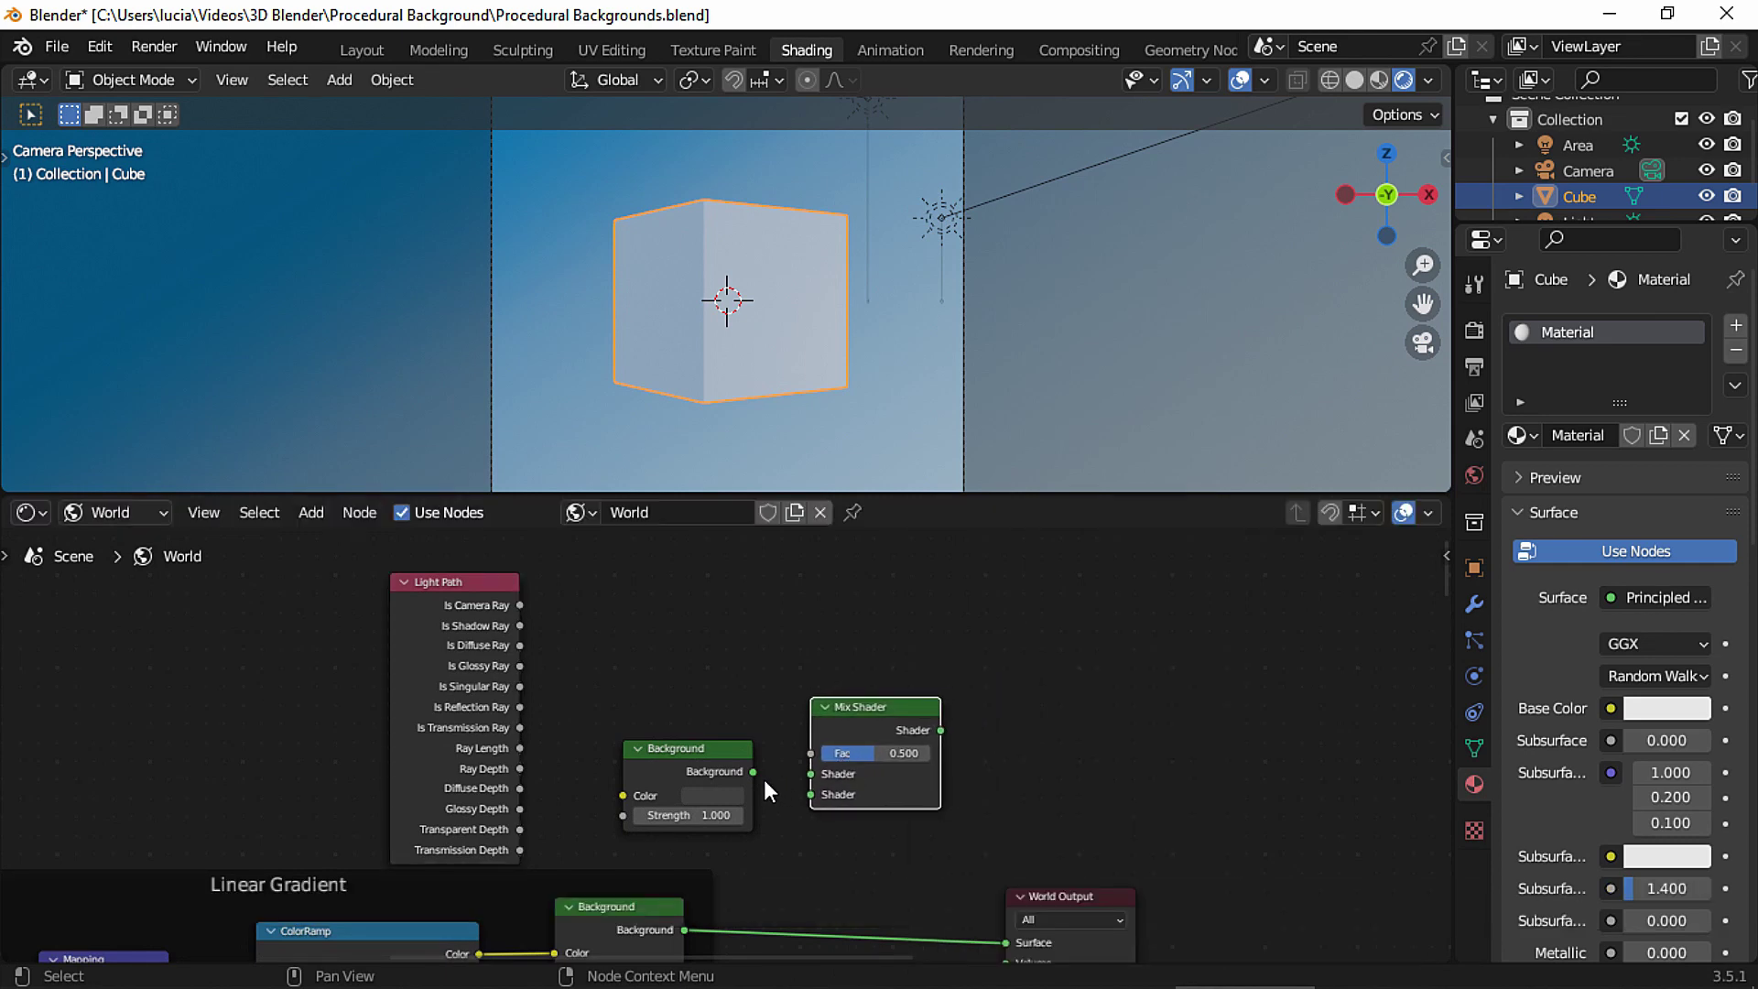
Connect Is Camera Ray to the Mix Shader's Fac, the grey and gradient Backgrounds to its Shader inputs, and its output to World Output's Surface.
drag(753, 772, 810, 774)
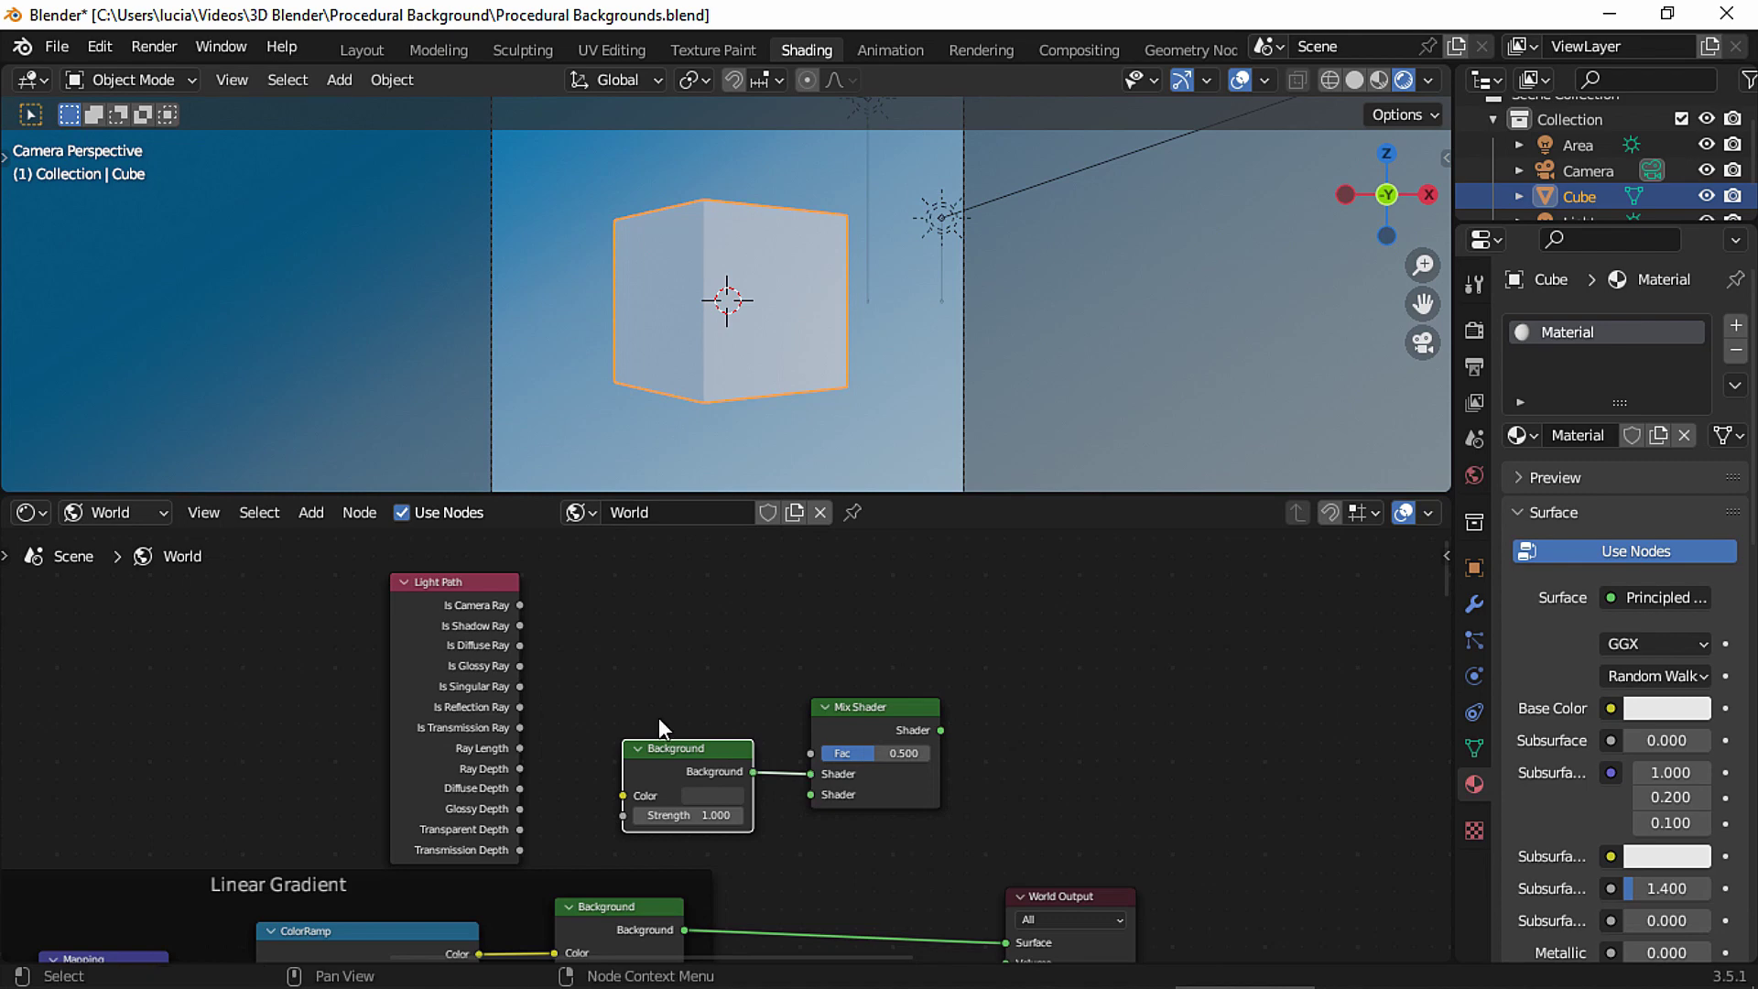
drag(519, 605, 811, 752)
scroll(1019, 903, down, 3)
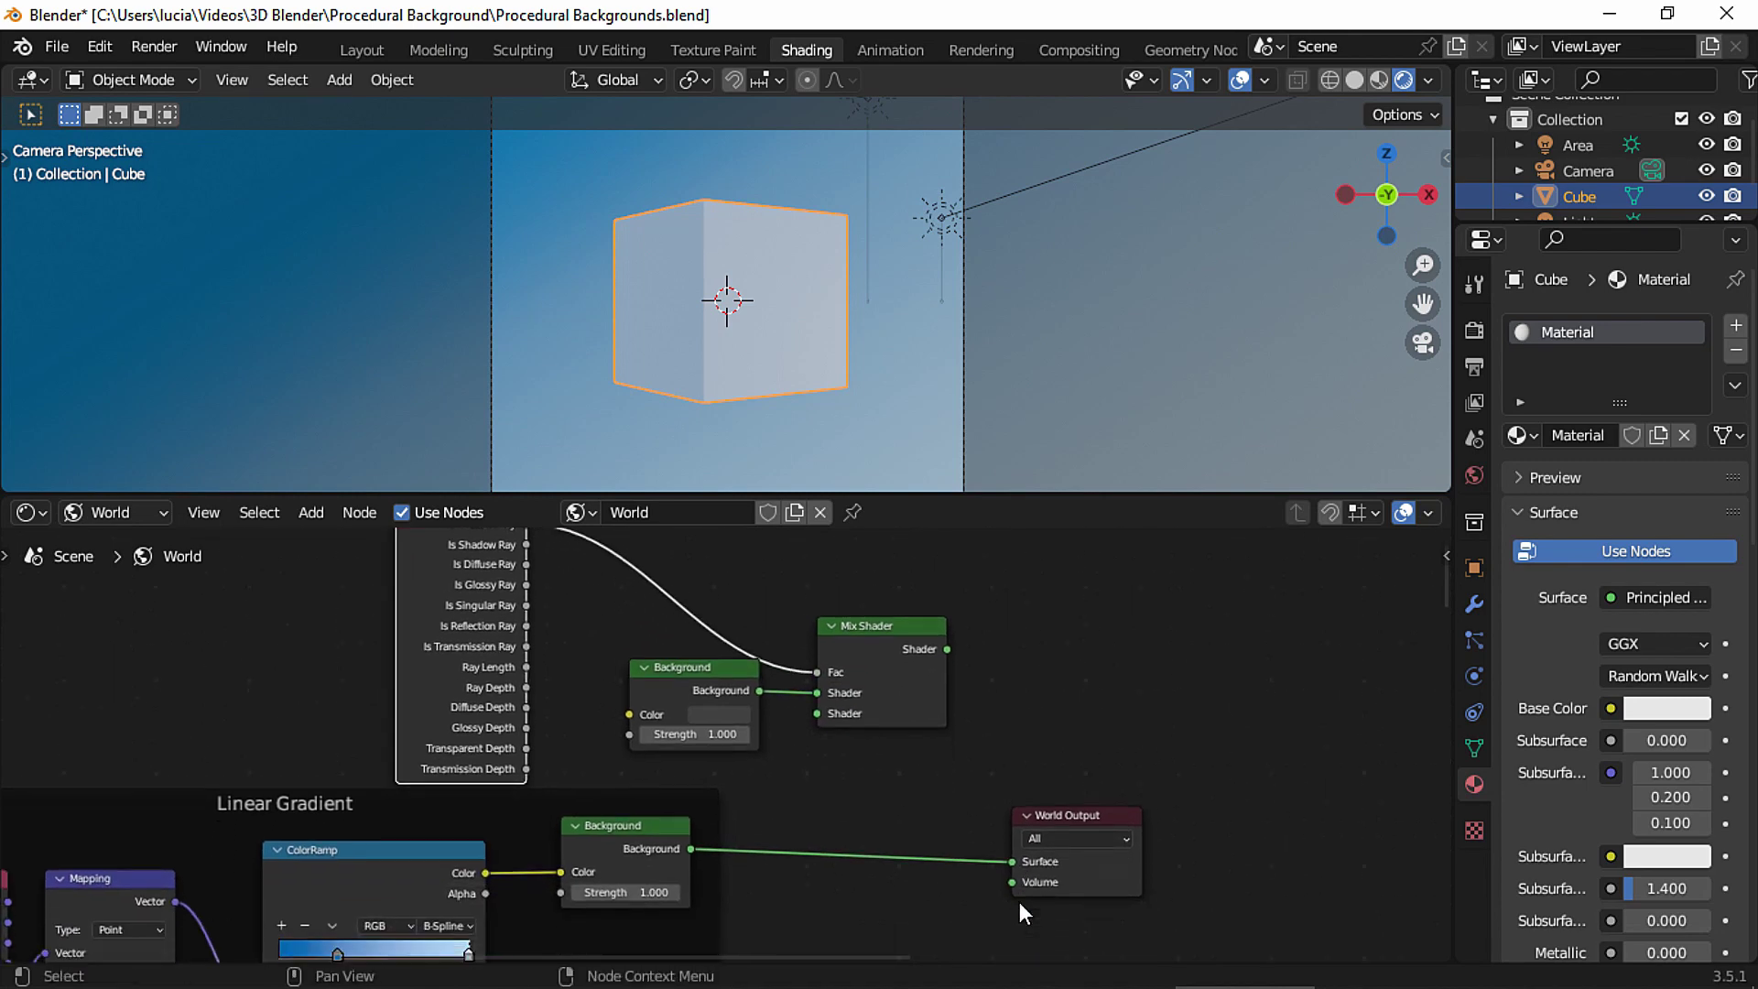
drag(1011, 858, 817, 710)
drag(946, 645, 1010, 857)
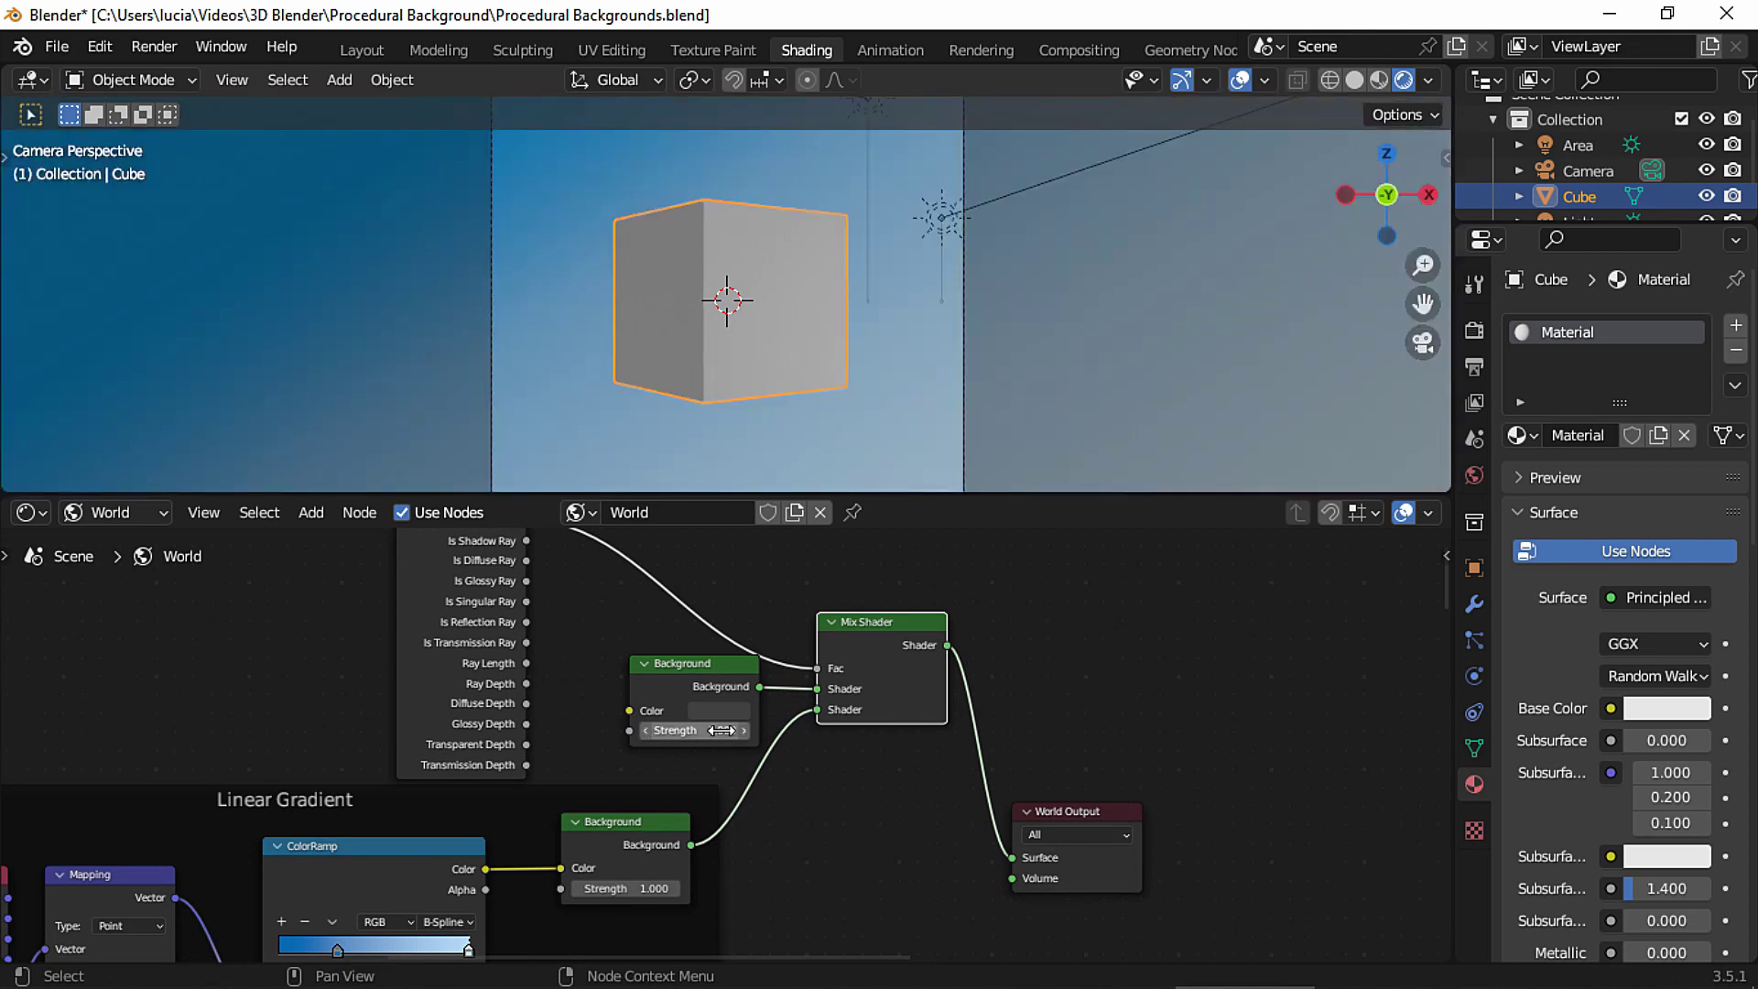
Darken the plain Background's color to black and restore it to hex 404040.
click(714, 710)
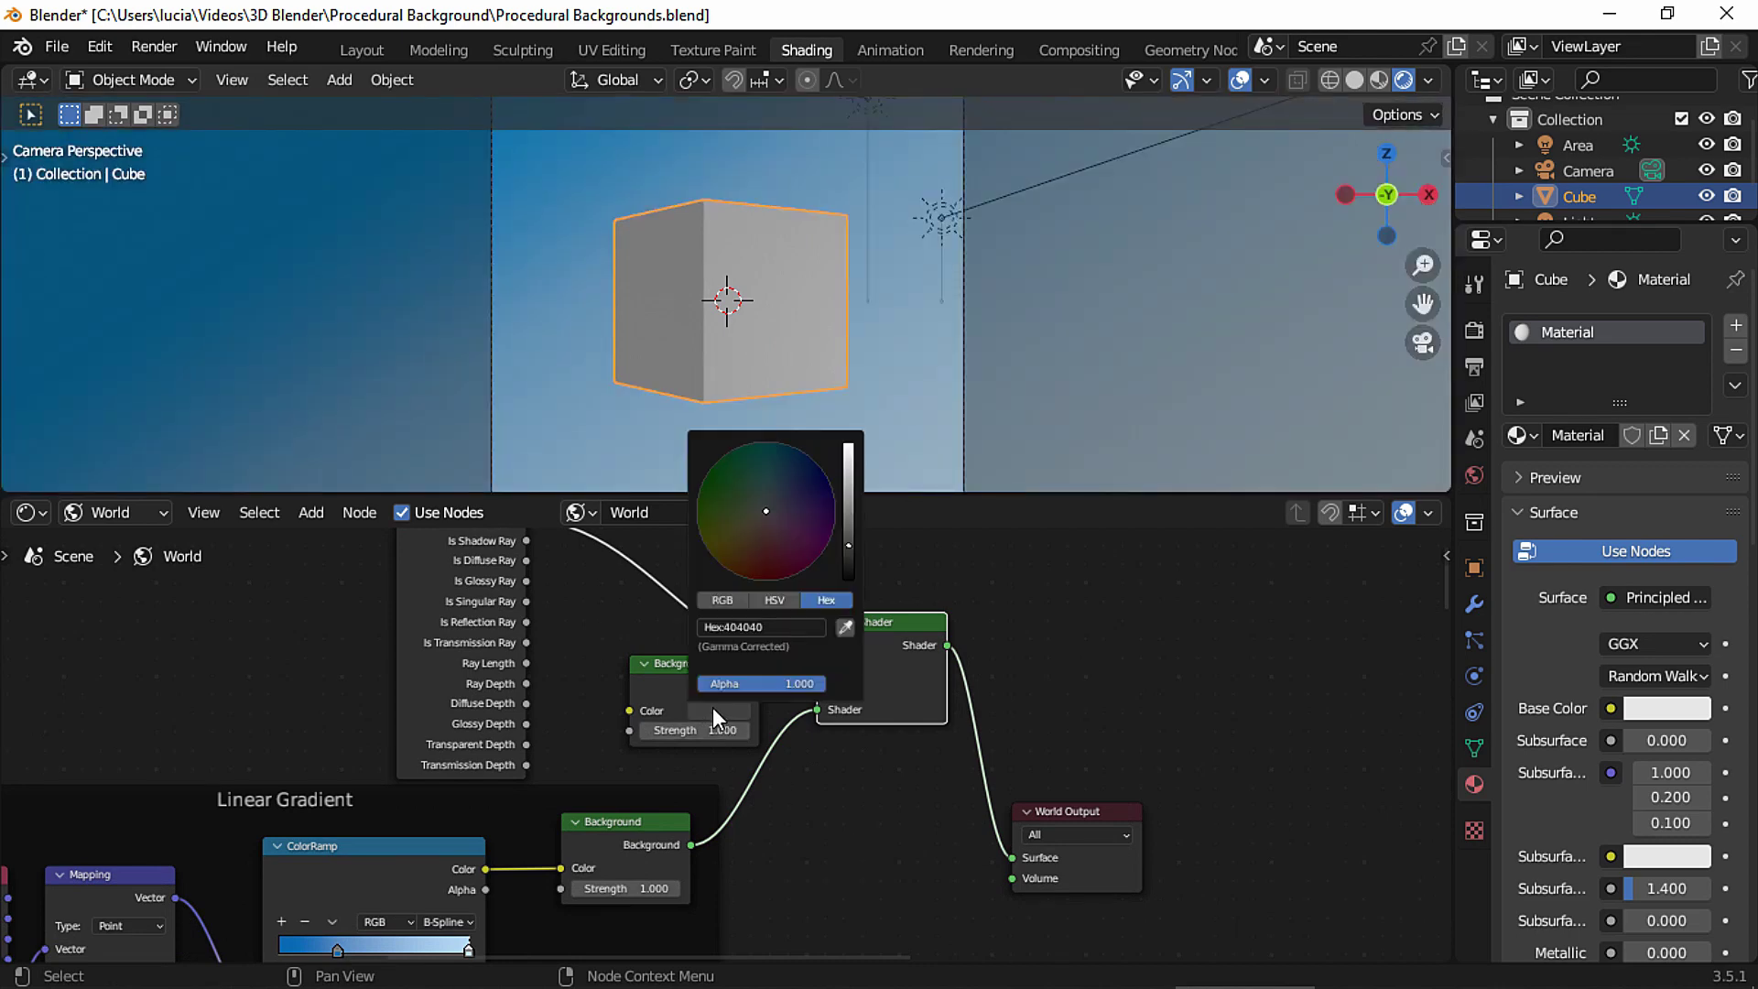
mouse_move(849, 545)
mouse_down()
mouse_move(849, 577)
mouse_move(849, 446)
mouse_move(852, 578)
mouse_up()
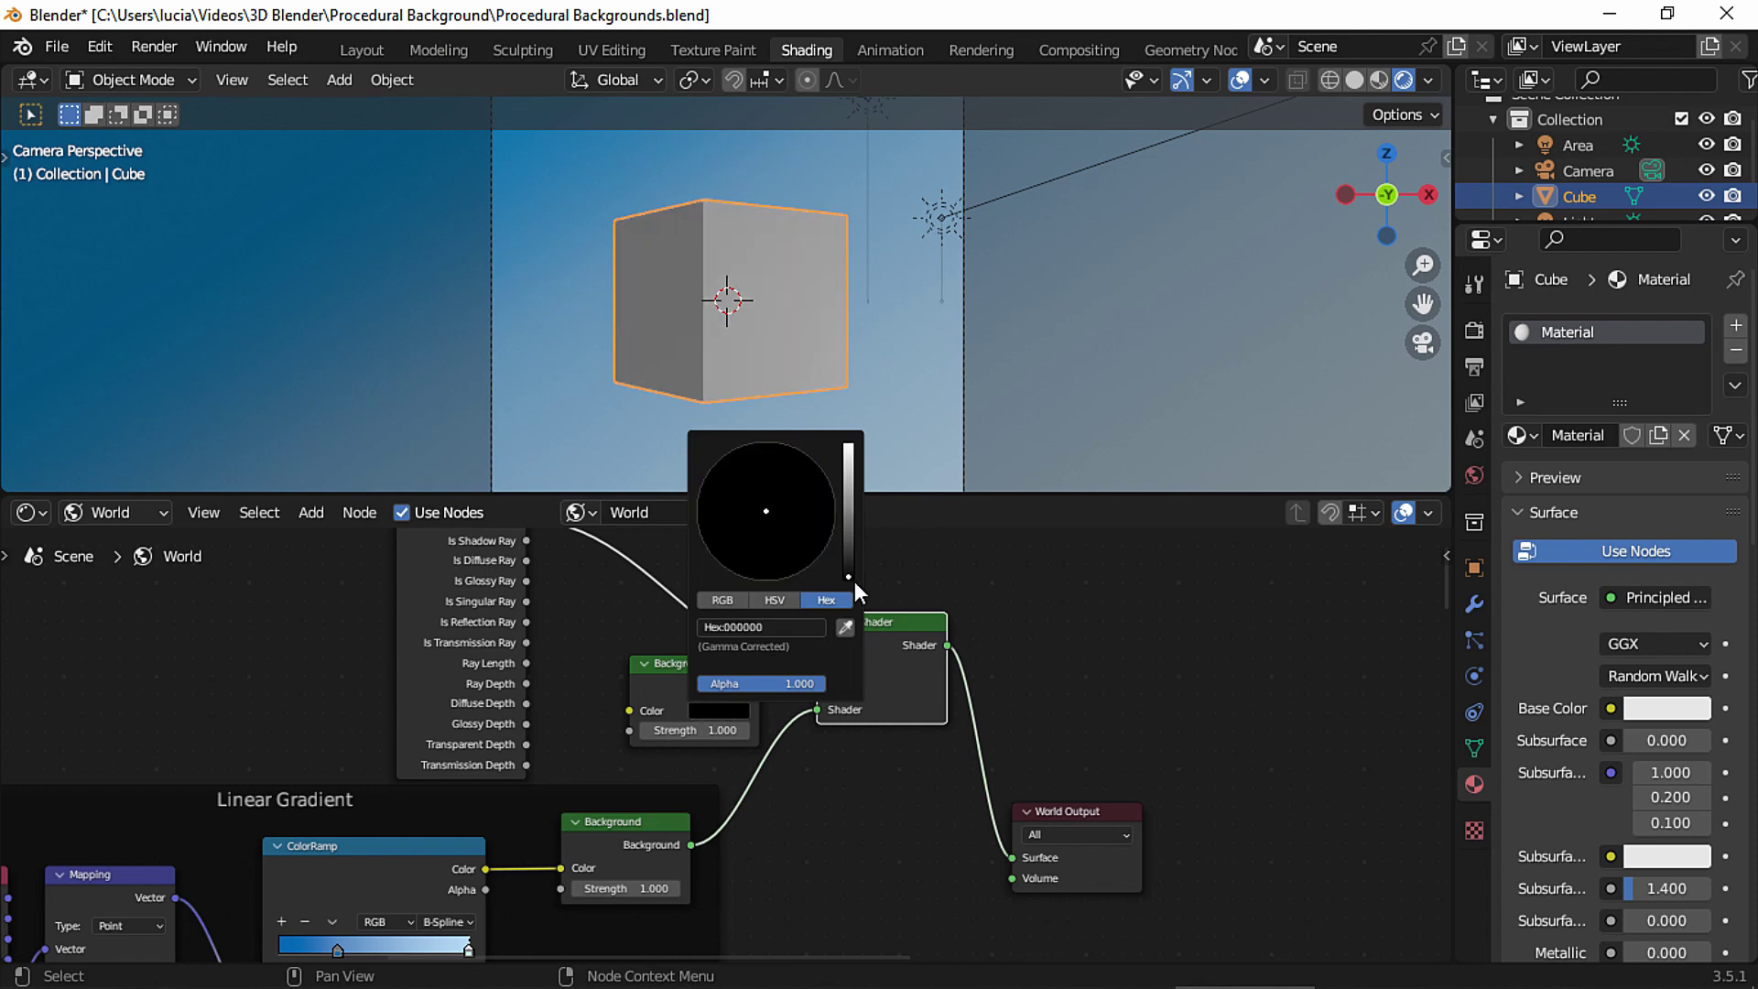
click(805, 626)
text(404040)
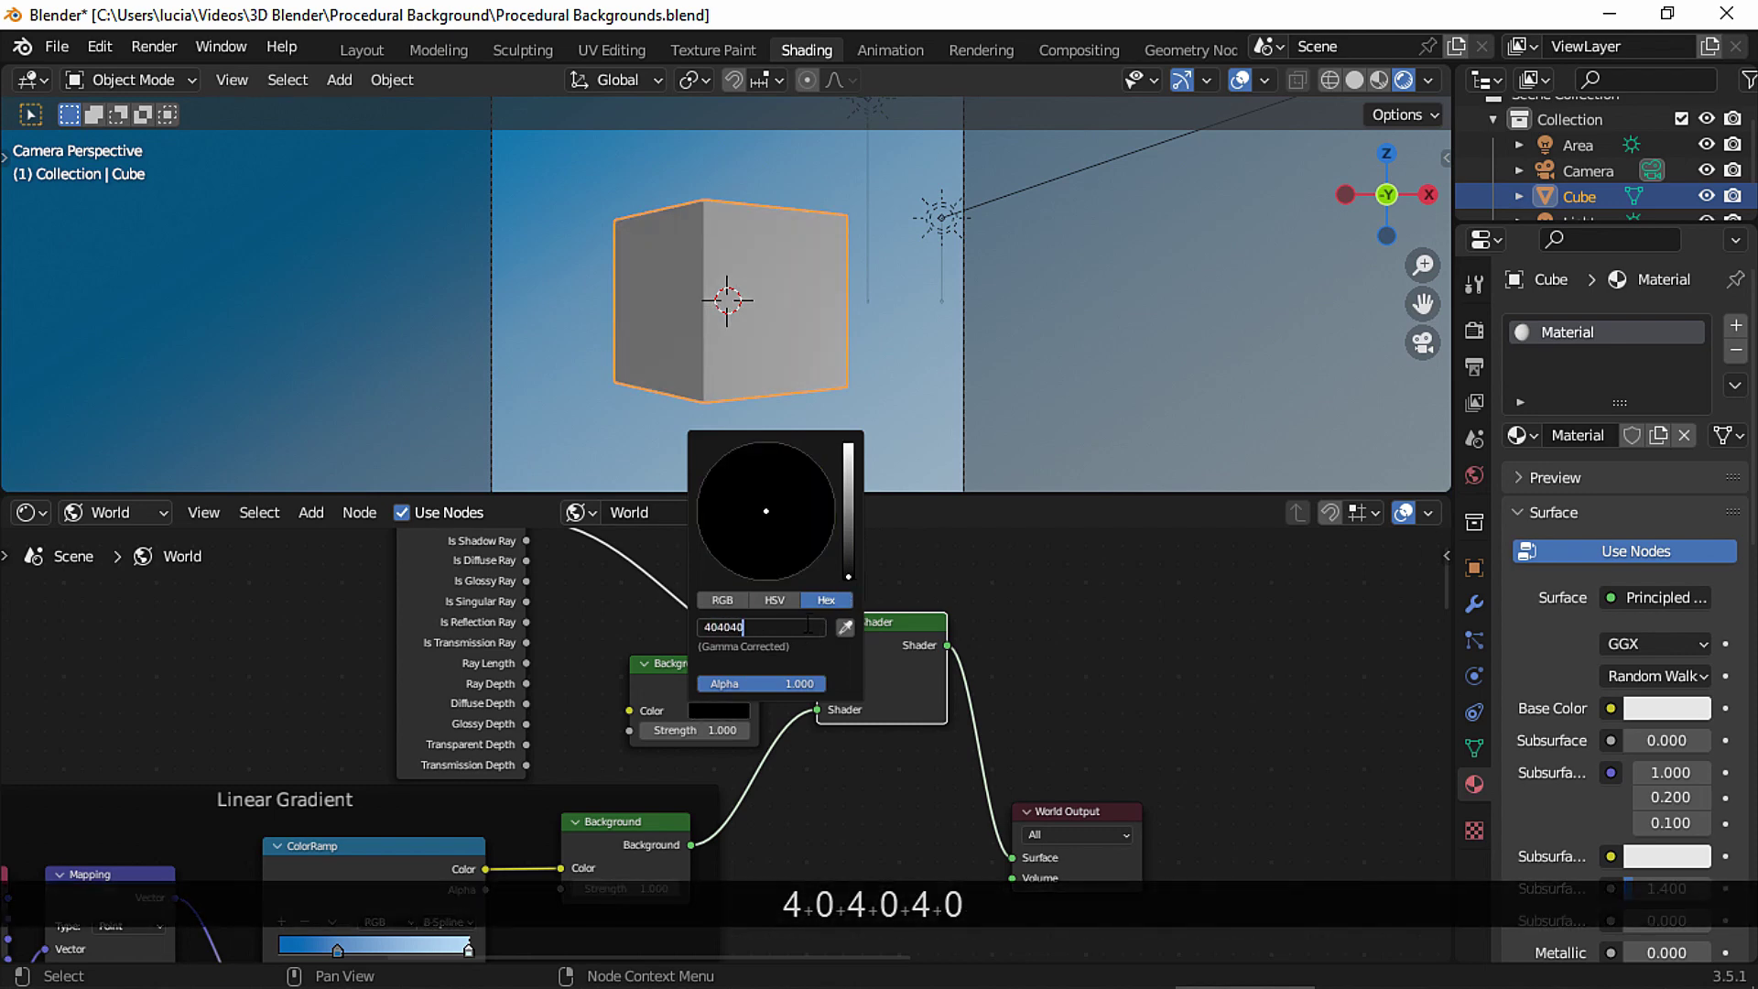
key(Return)
Vary the brightness of the light blue stop in the Linear Gradient's ColorRamp and return it to full.
middle_drag(801, 769, 907, 616)
click(521, 843)
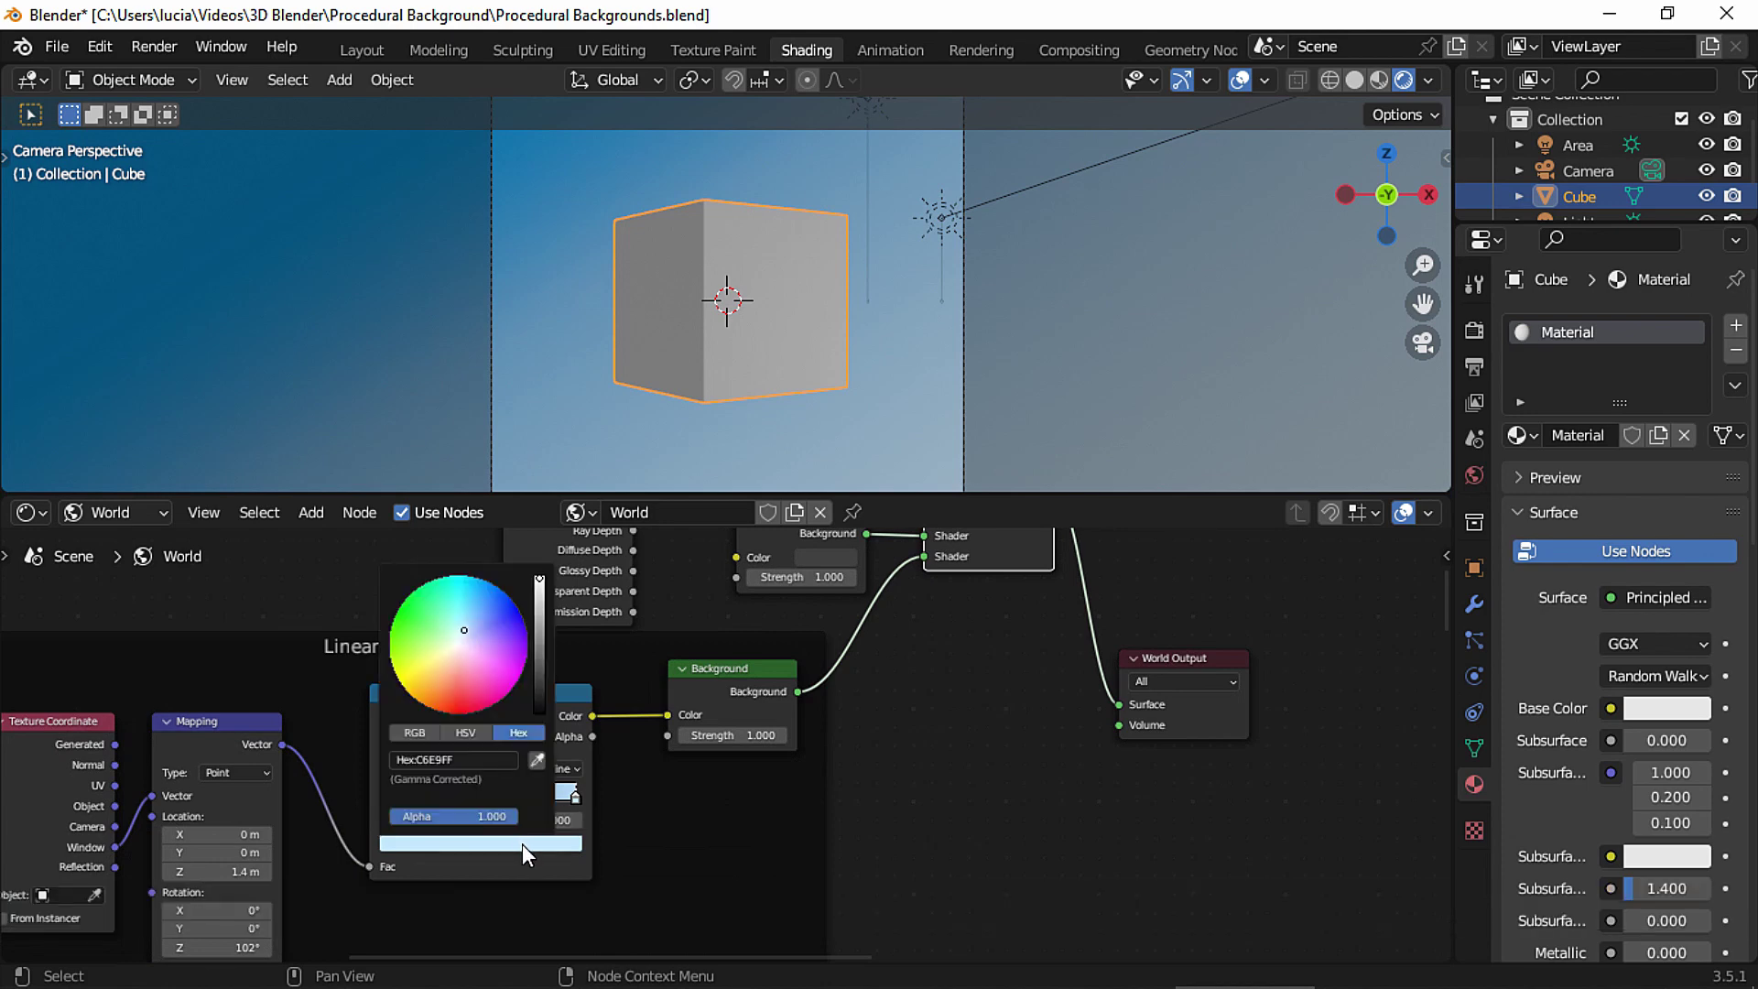
drag(538, 624, 539, 579)
middle_drag(1014, 683, 958, 804)
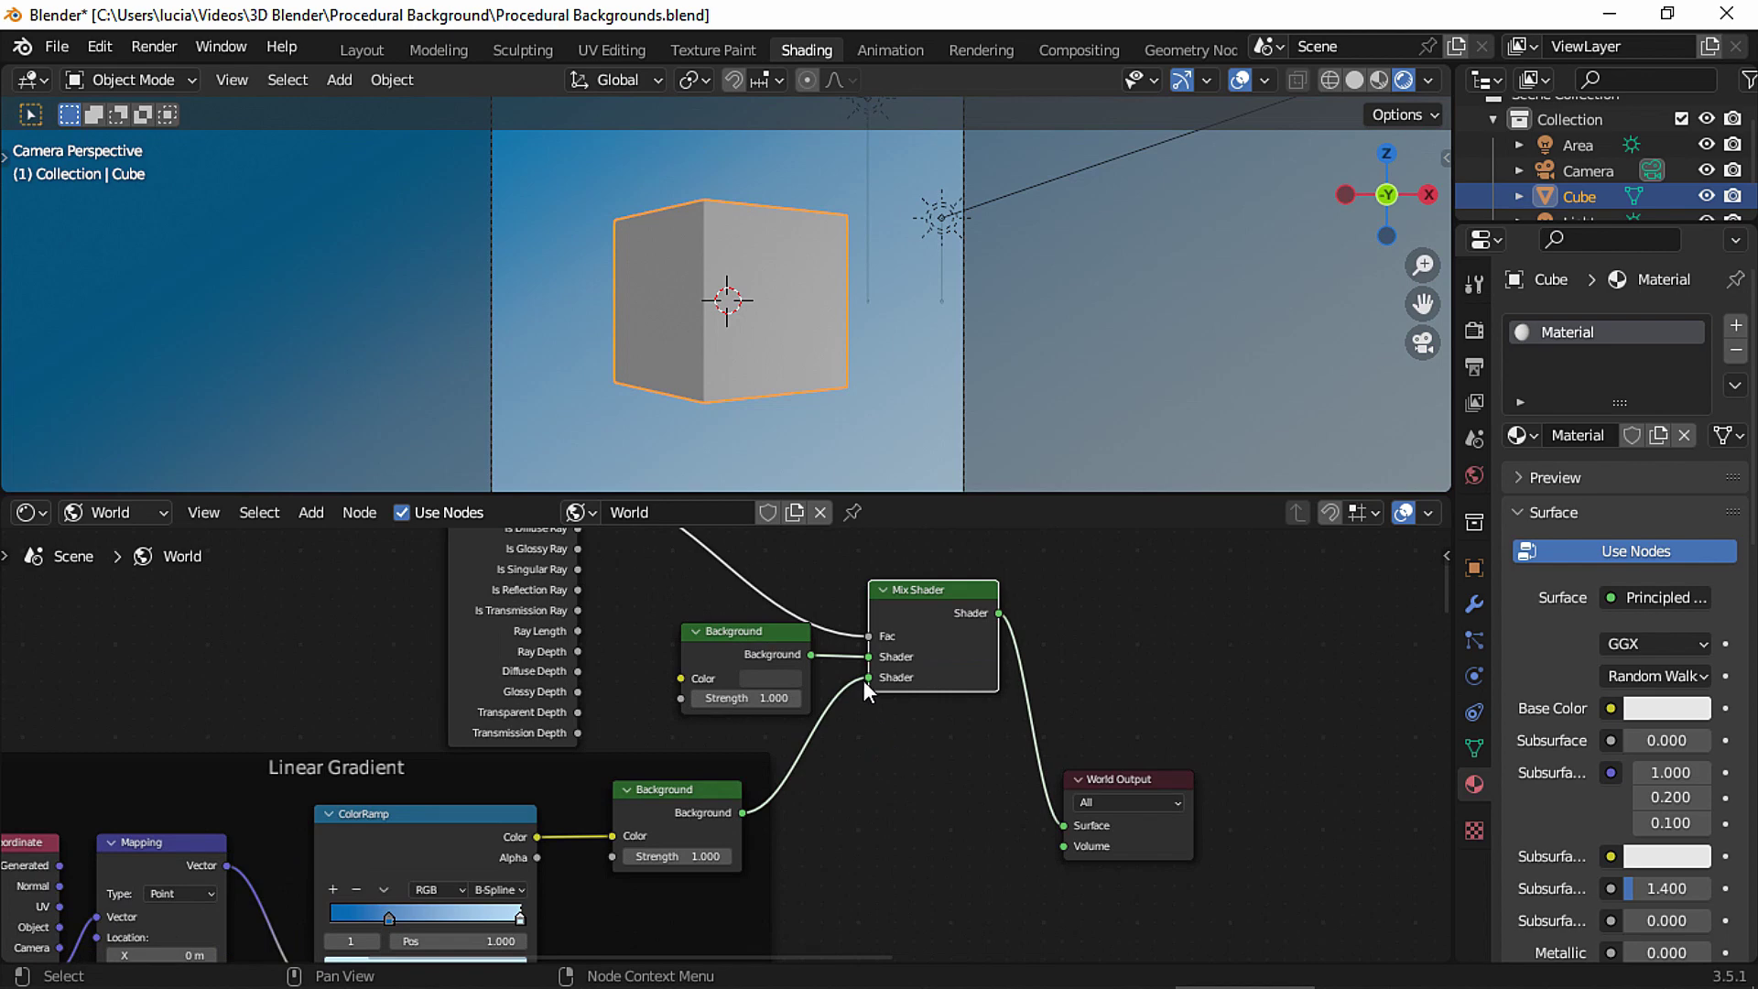
Disconnect the Linear Gradient's Background from the Mix Shader and move the Mix Shader and World Output toward the Spherical Gradient frame.
drag(866, 677, 875, 788)
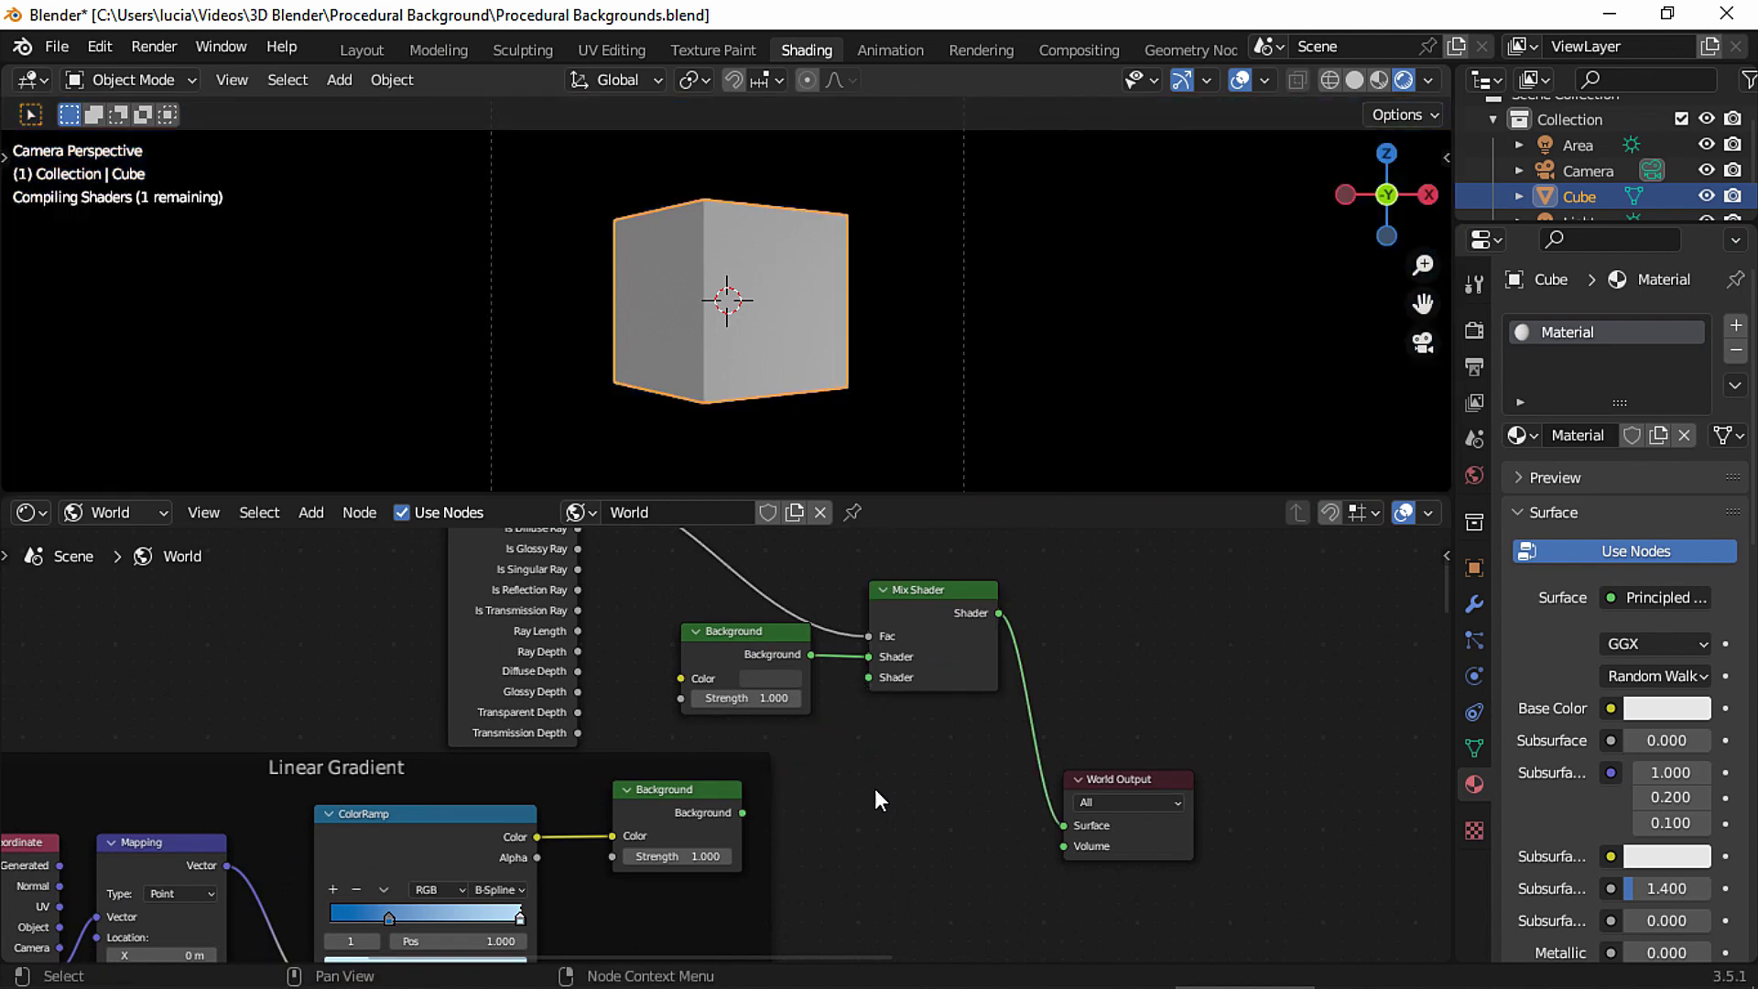
scroll(876, 788, down, 7)
middle_drag(875, 788, 878, 912)
middle_drag(873, 771, 870, 903)
drag(1018, 792, 835, 610)
key(g)
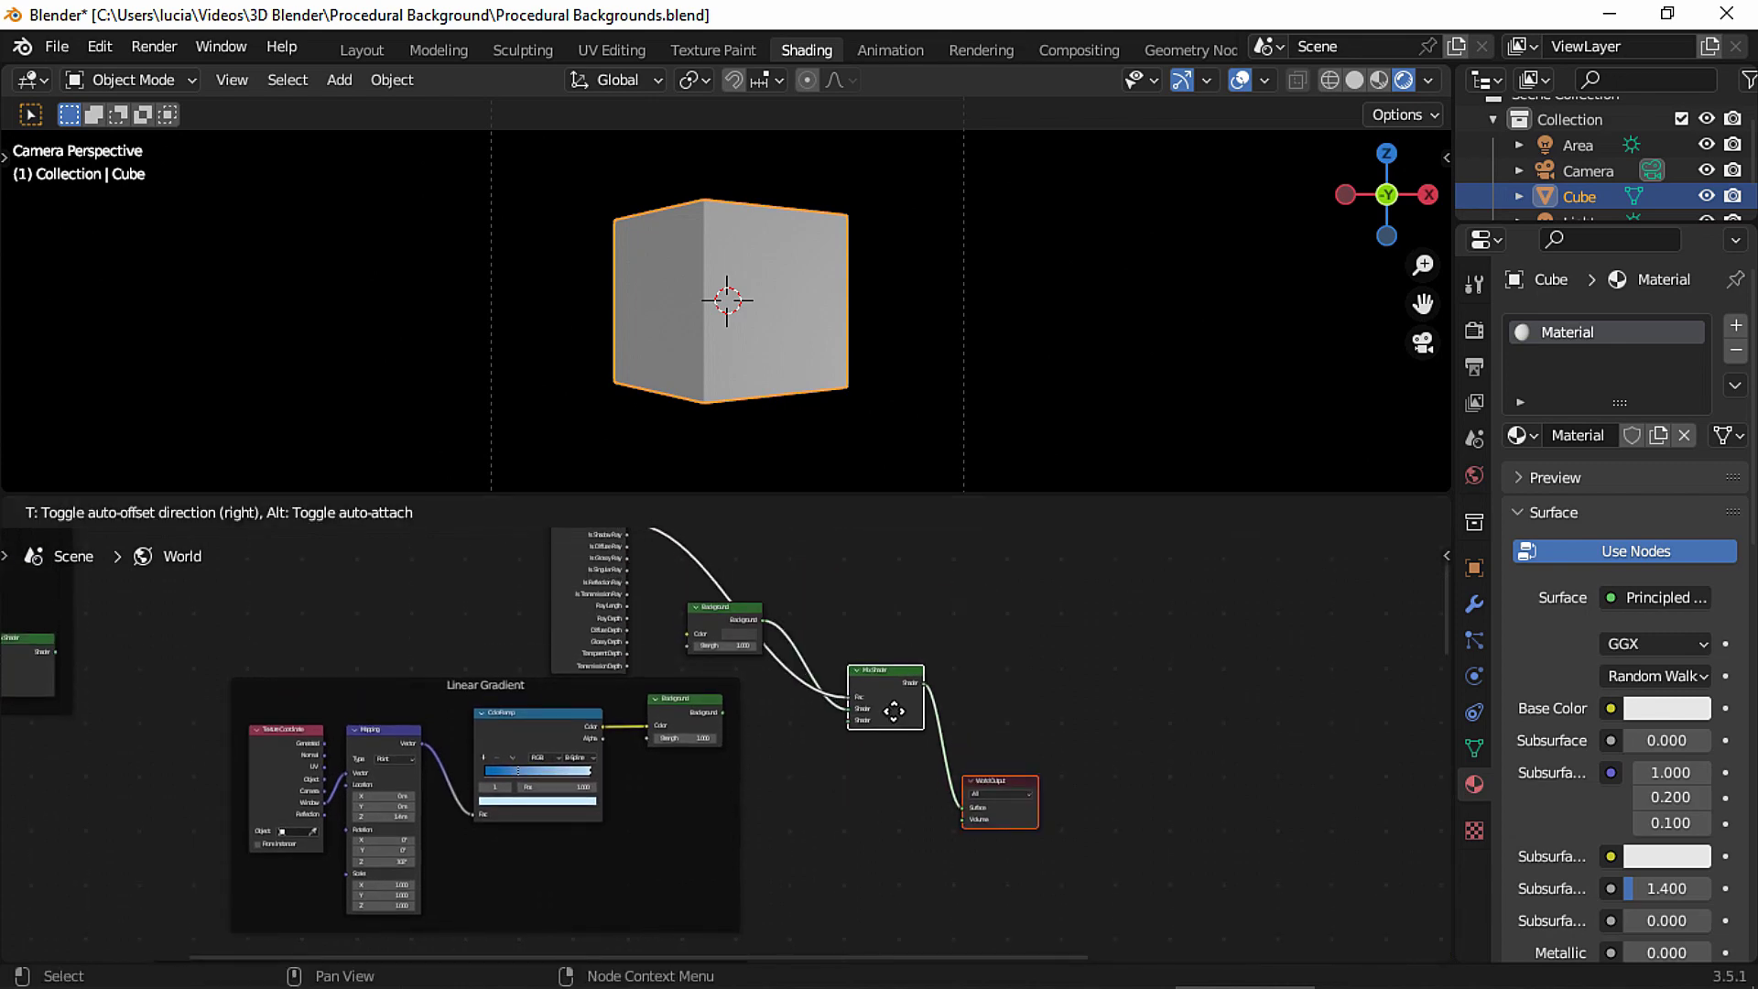
click(938, 821)
Connect the Spherical Gradient's Background node to the Mix Shader's second Shader input.
scroll(938, 821, up, 3)
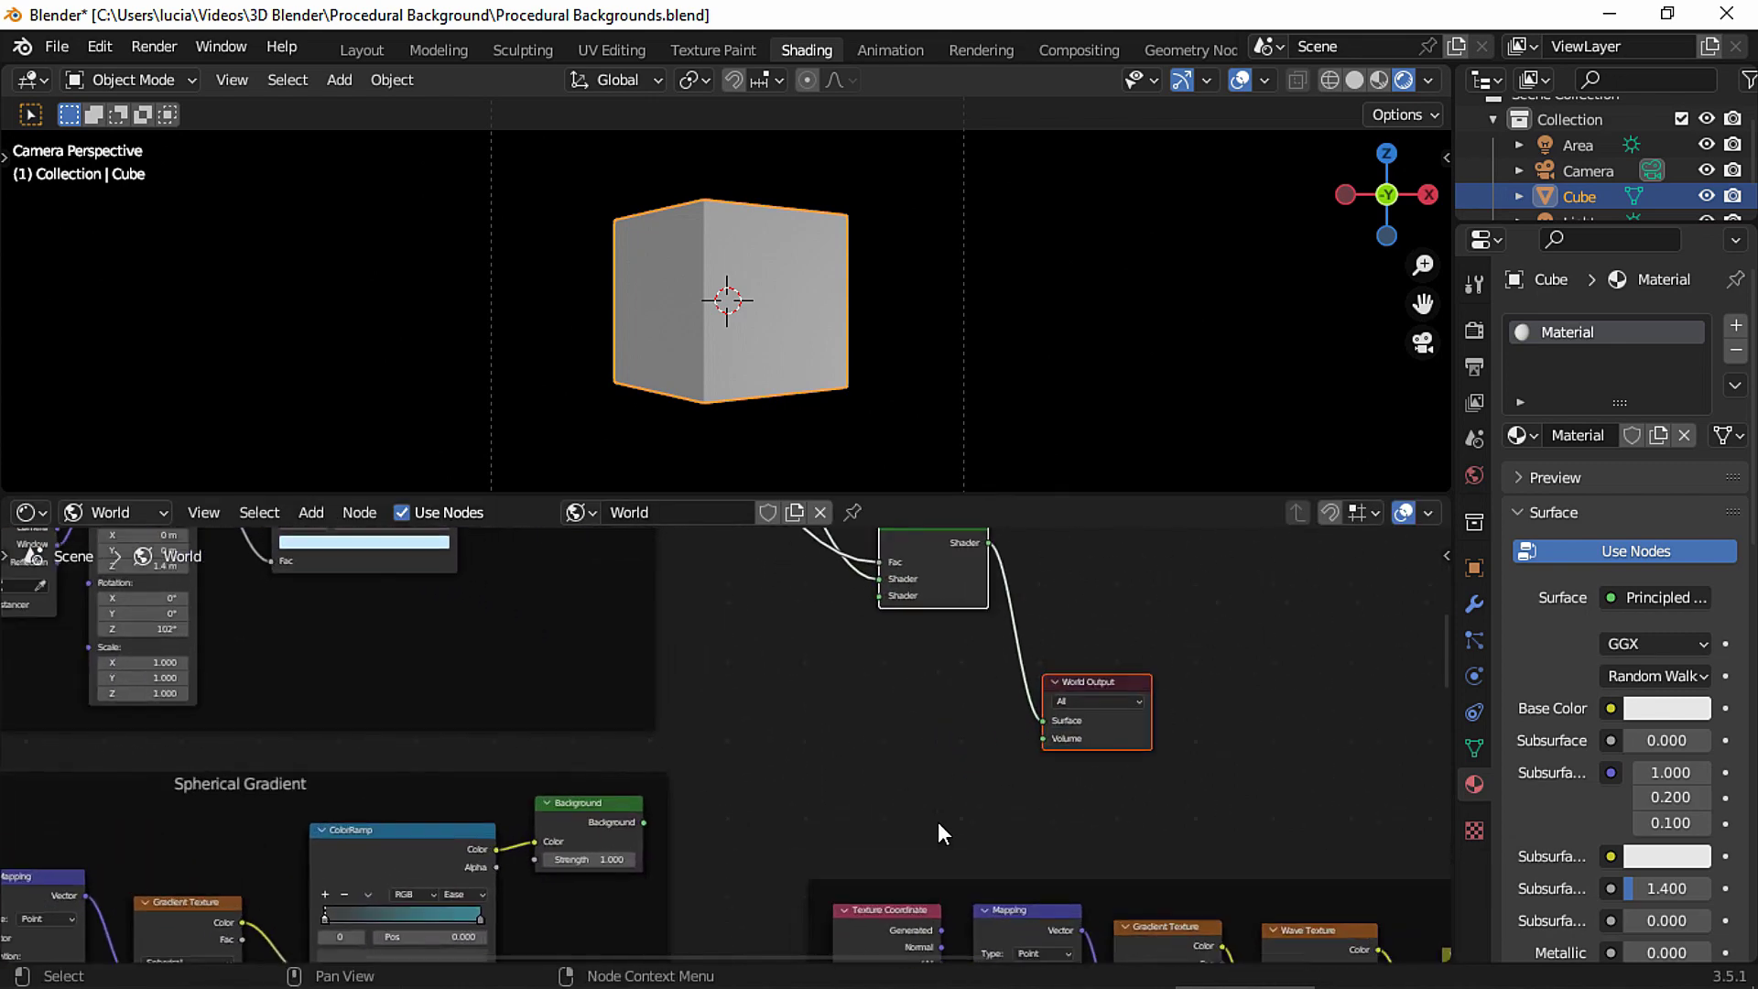
middle_drag(632, 879, 632, 890)
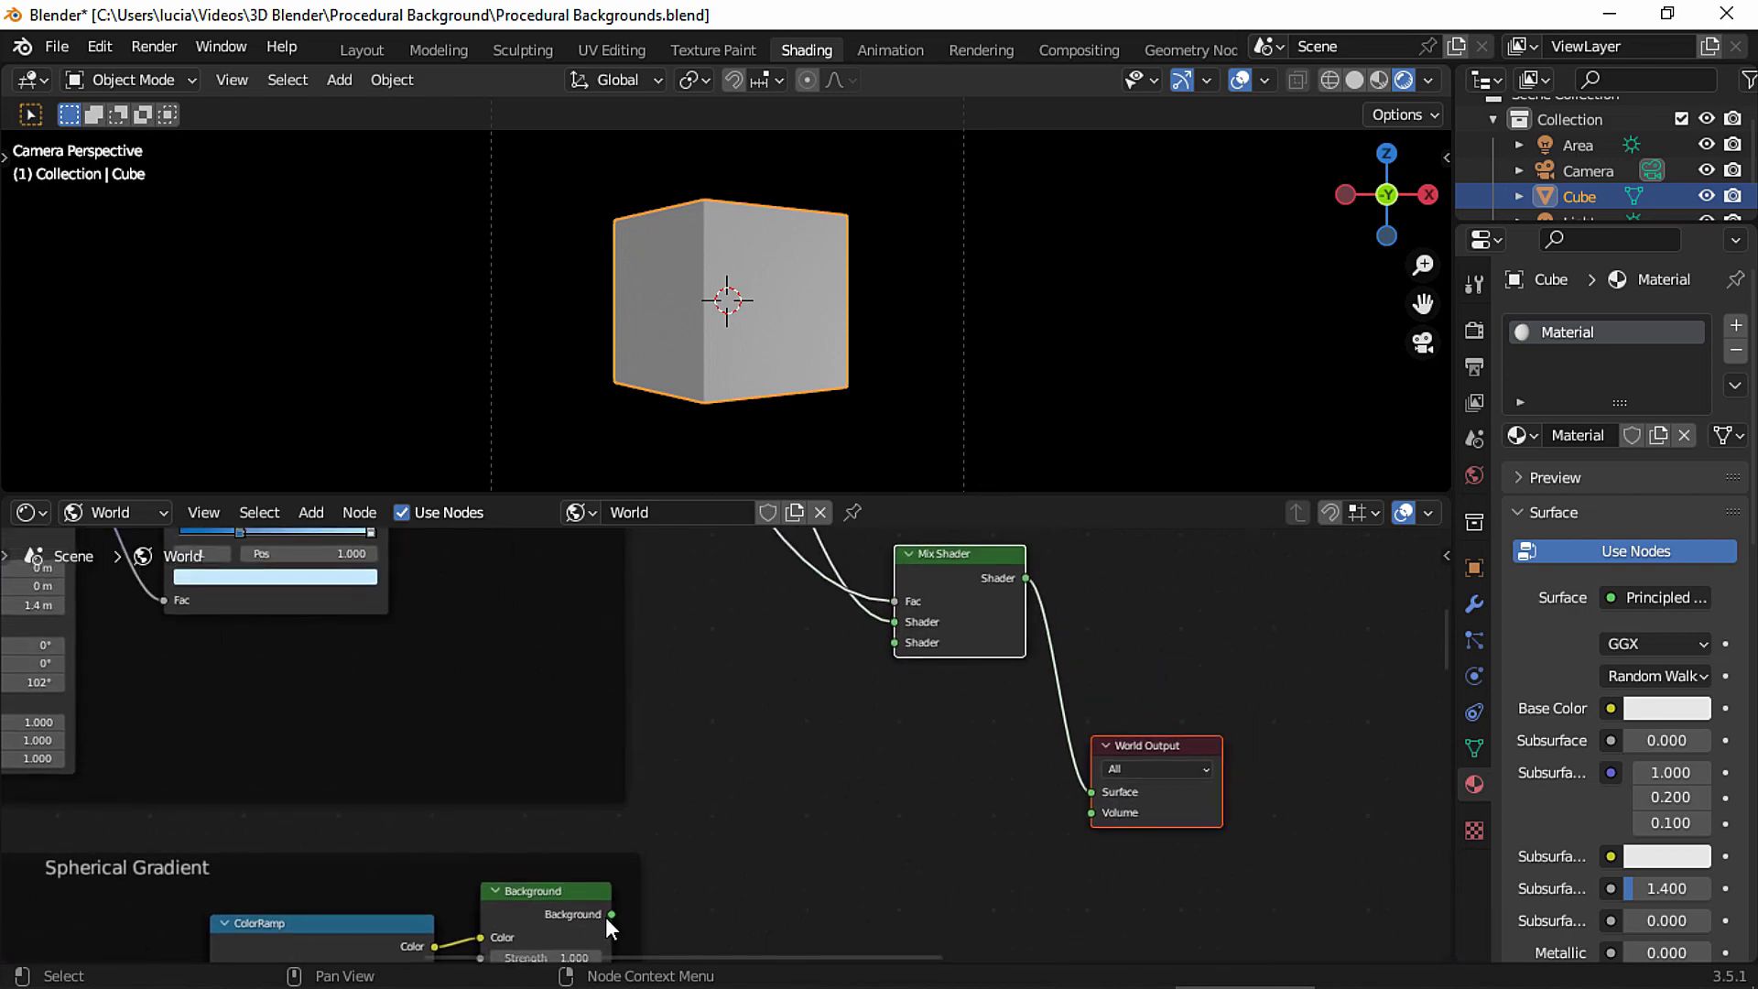
drag(609, 914, 870, 776)
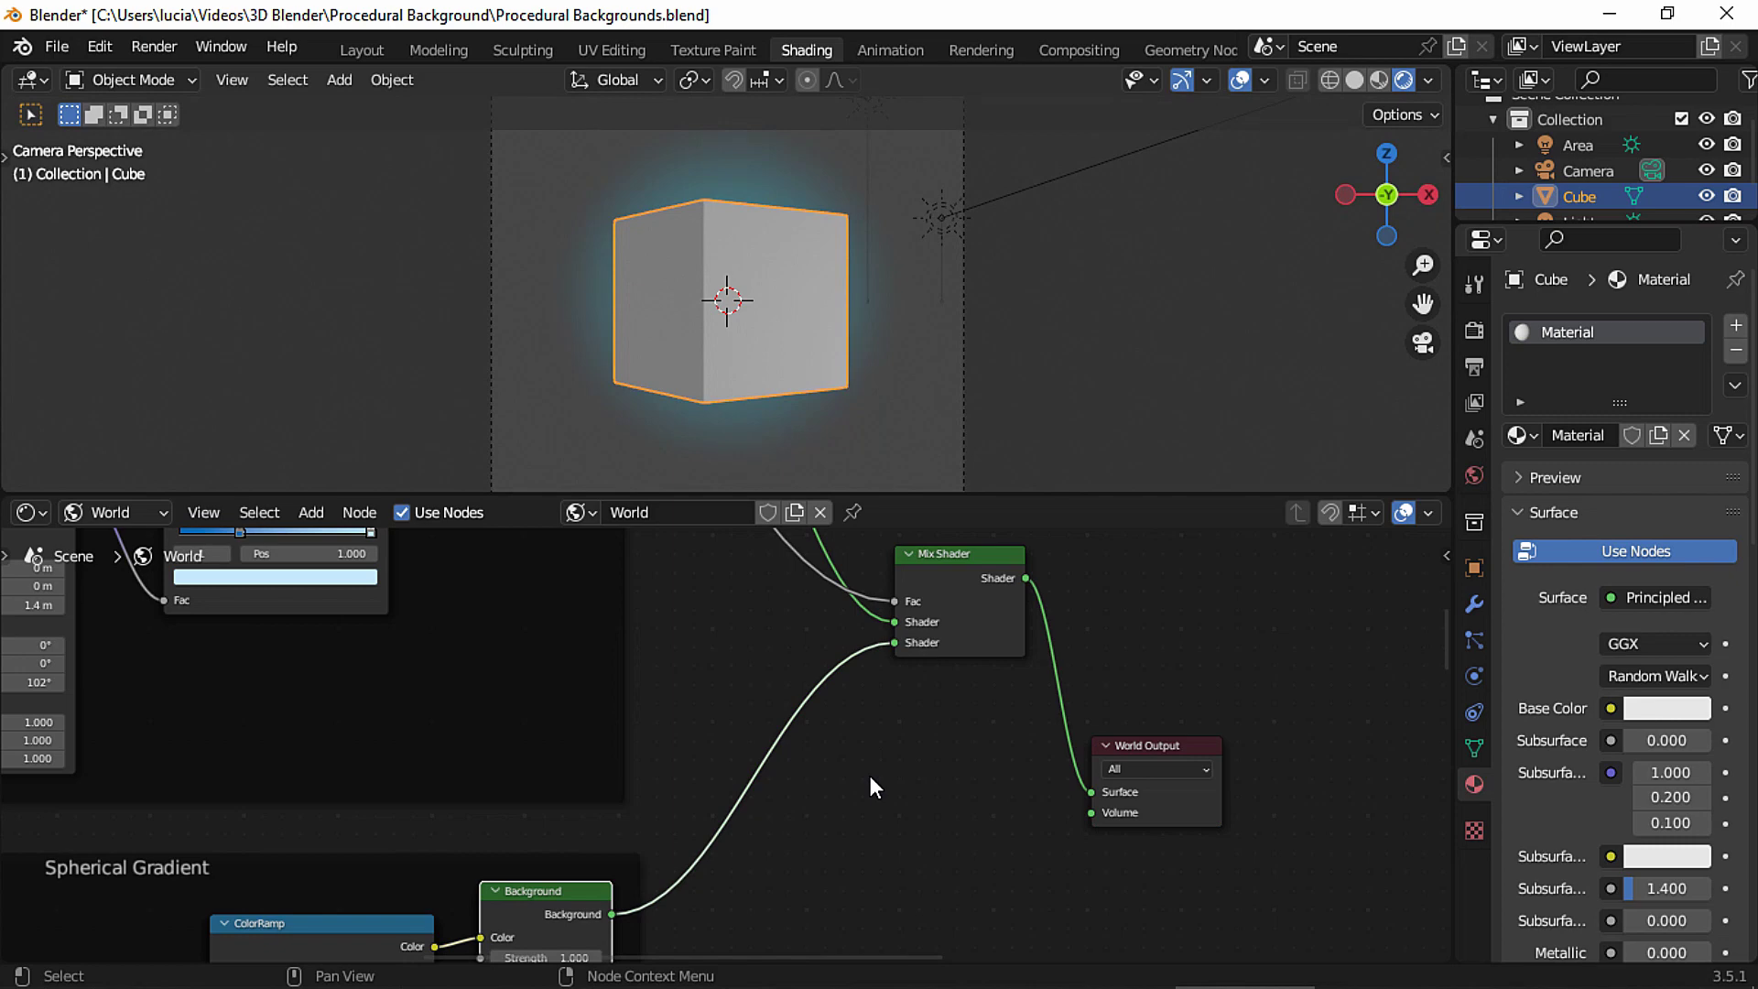
Disconnect the Spherical Gradient's Background from the Mix Shader and locate the Abstract Clouds frame.
scroll(869, 776, down, 3)
drag(776, 645, 712, 769)
scroll(712, 769, down, 4)
scroll(687, 652, up, 2)
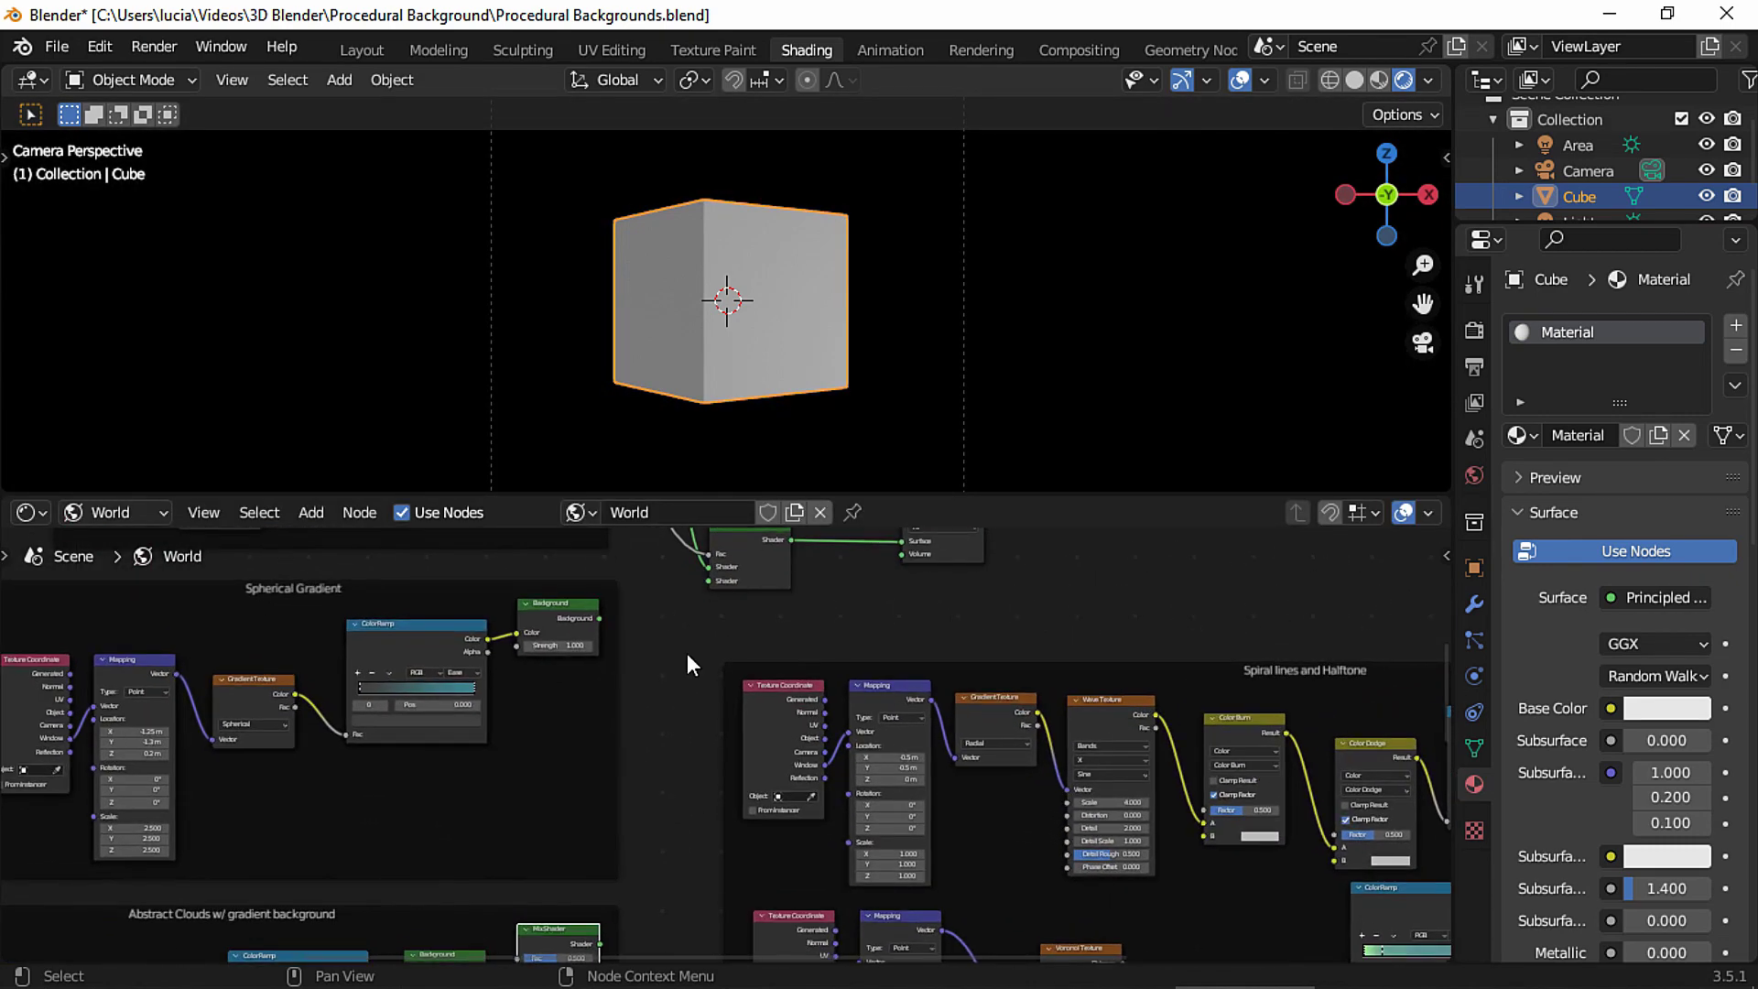
scroll(642, 794, down, 3)
scroll(643, 795, up, 3)
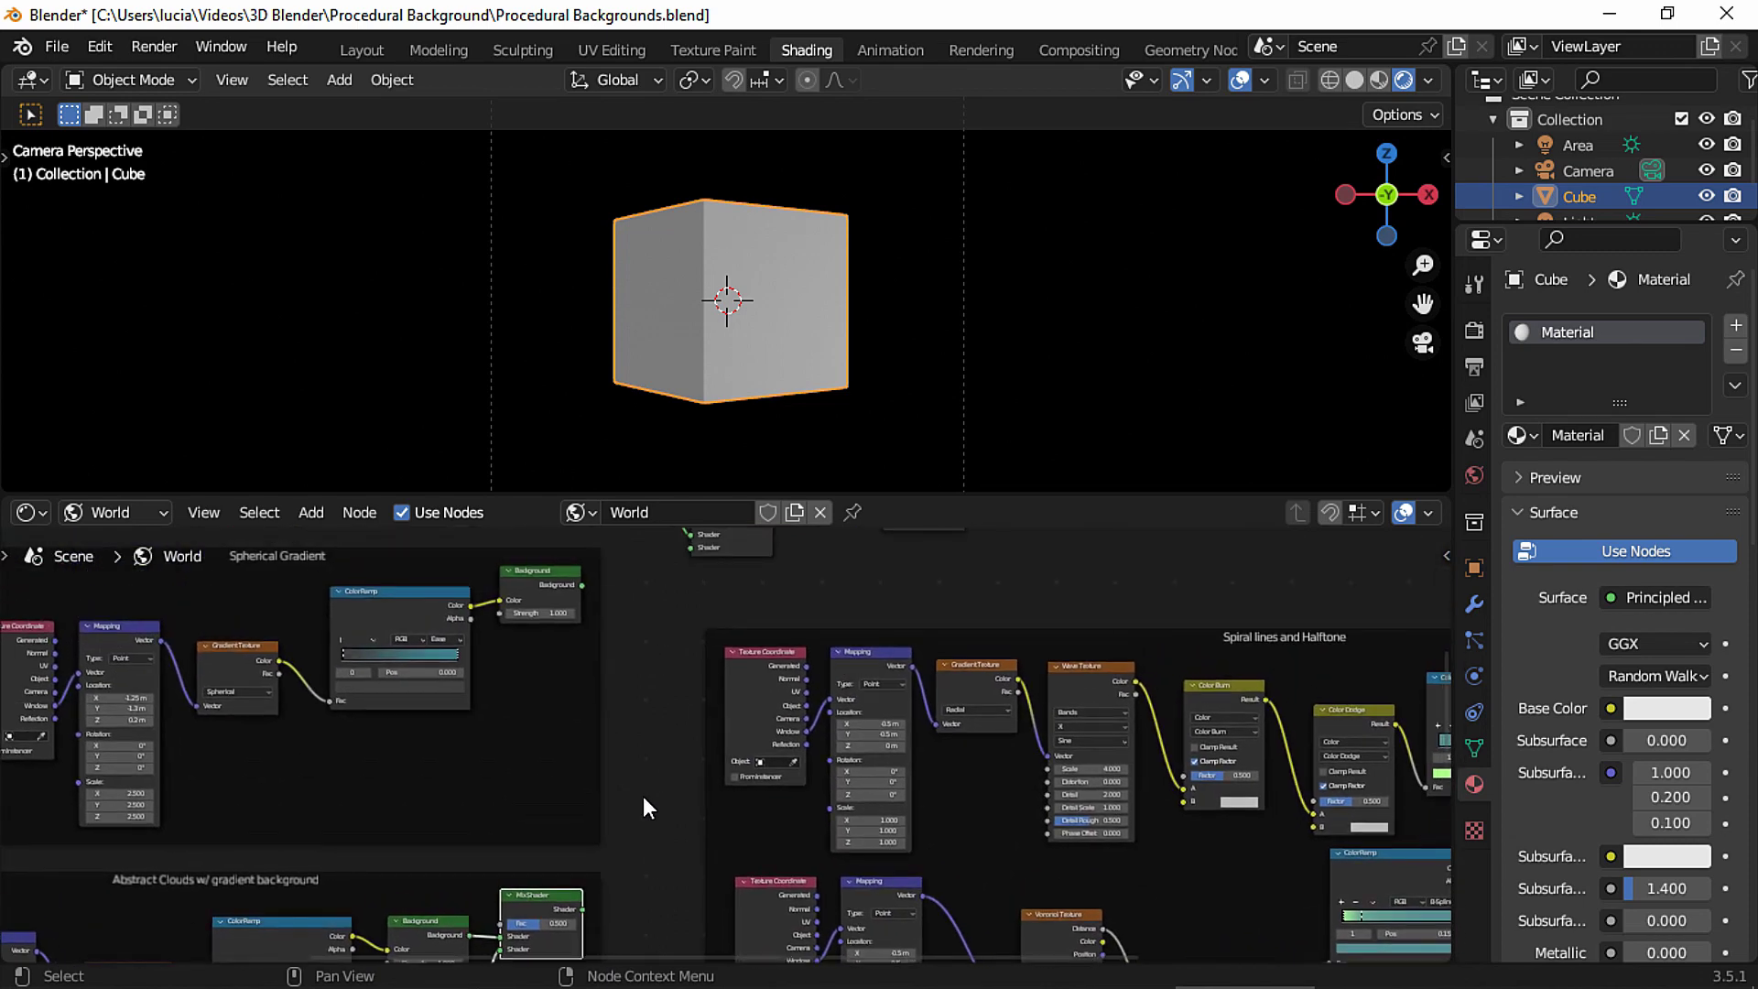
Move the light-separating Mix Shader near the Abstract Clouds frame and connect that frame's final Mix Shader to its second Shader input.
drag(733, 548, 672, 739)
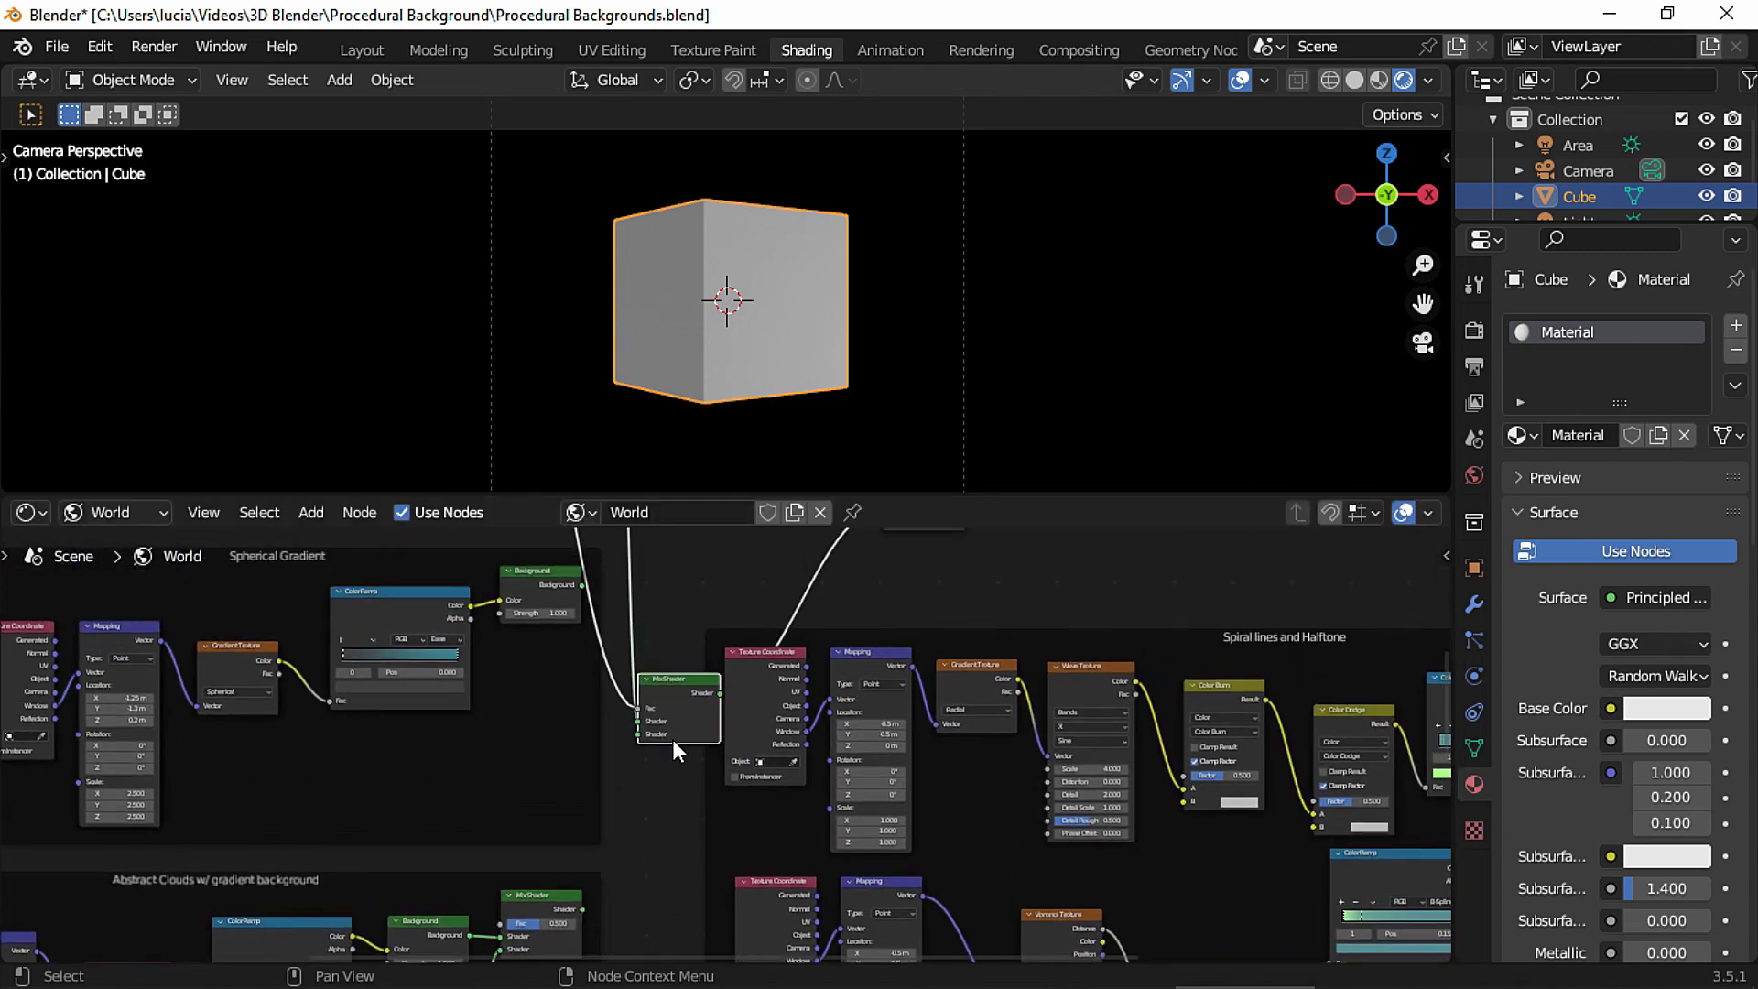
scroll(664, 823, down, 2)
scroll(664, 823, up, 3)
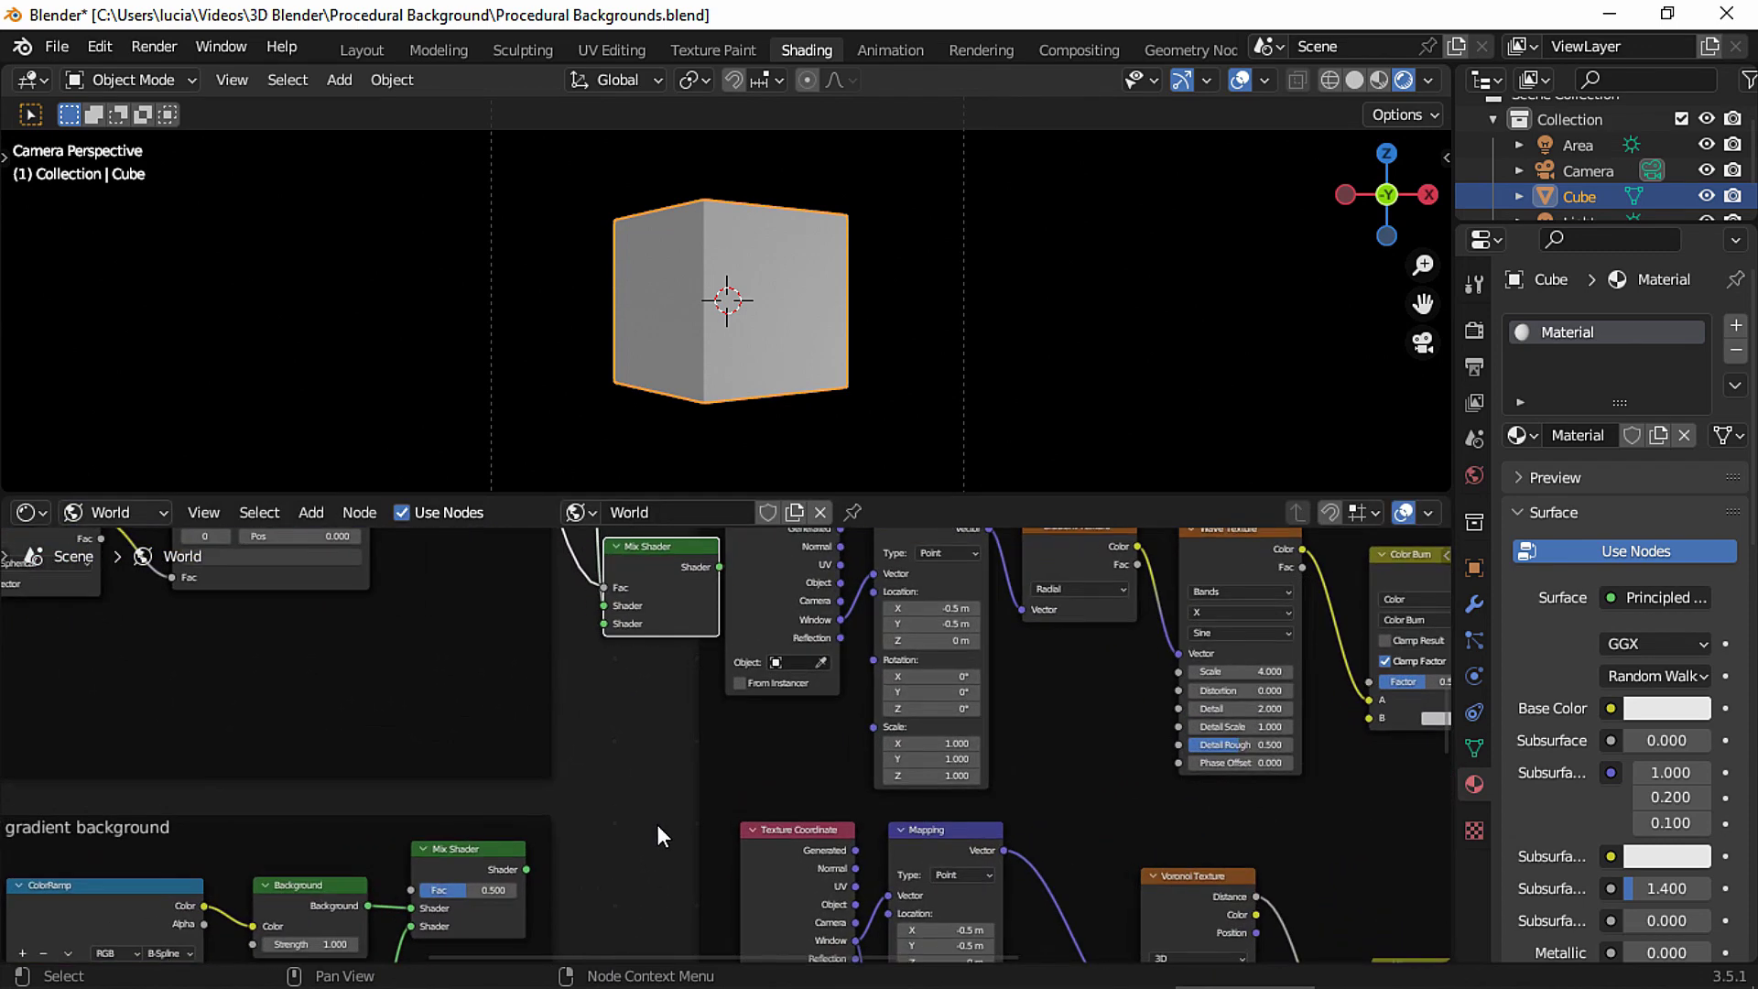
drag(526, 869, 603, 625)
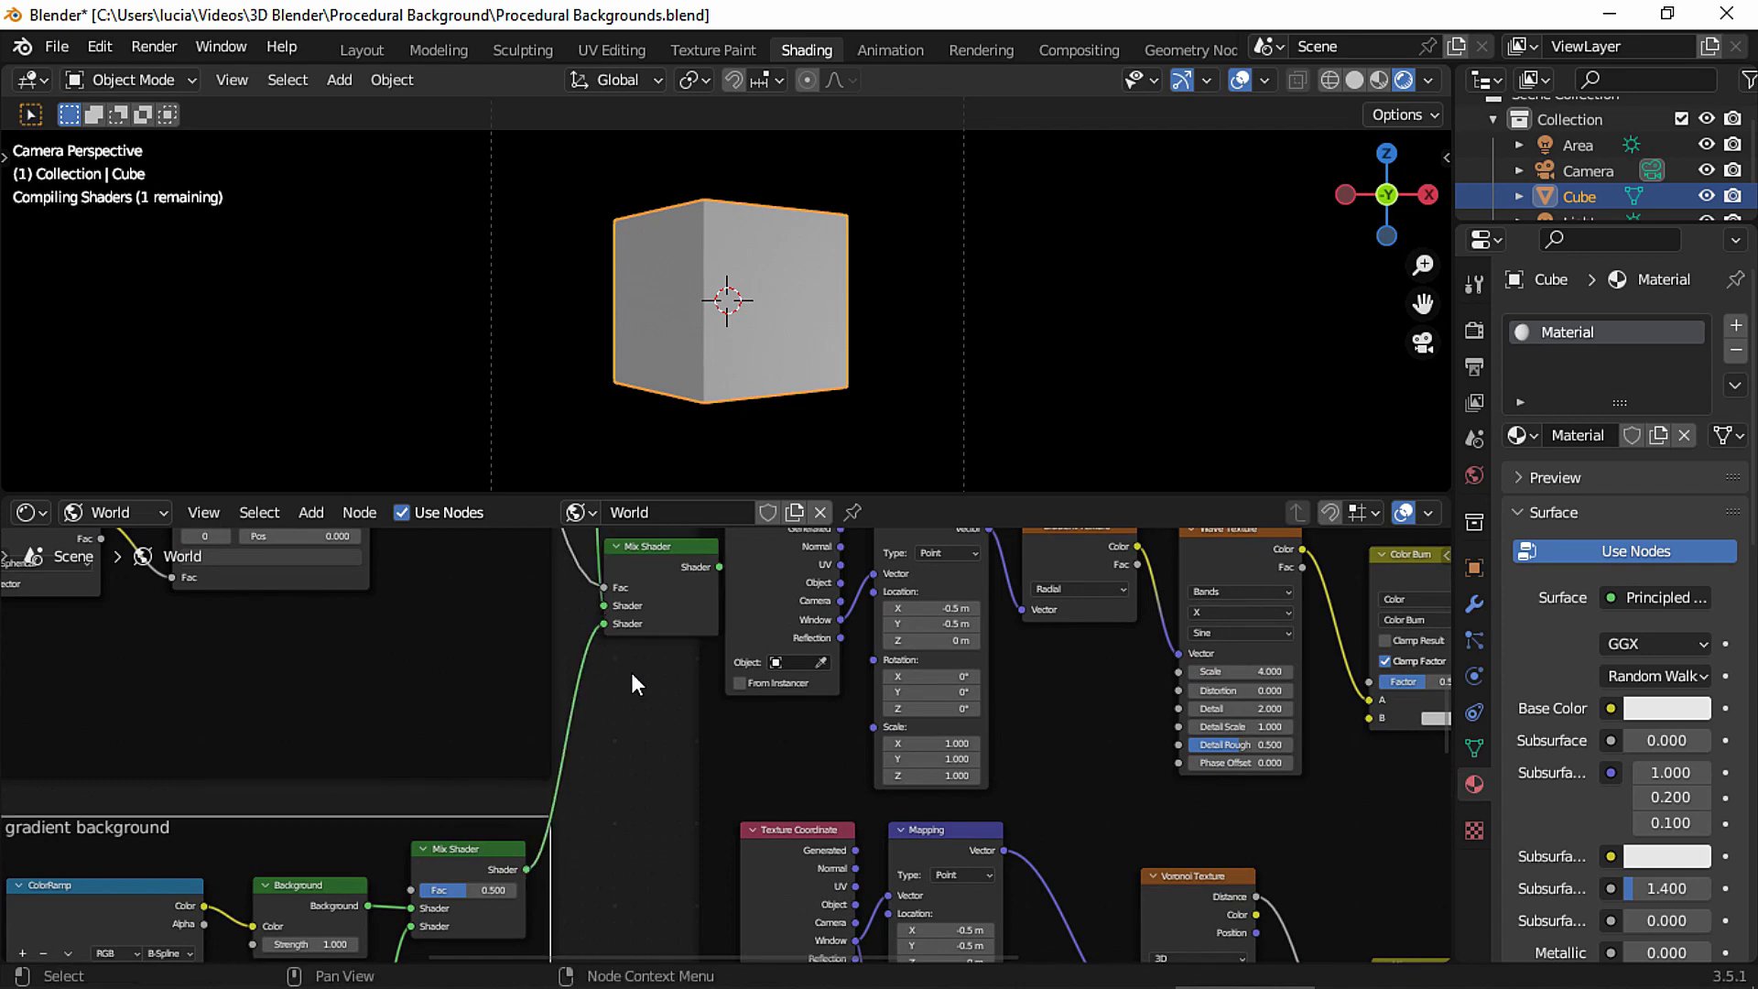
scroll(632, 675, down, 3)
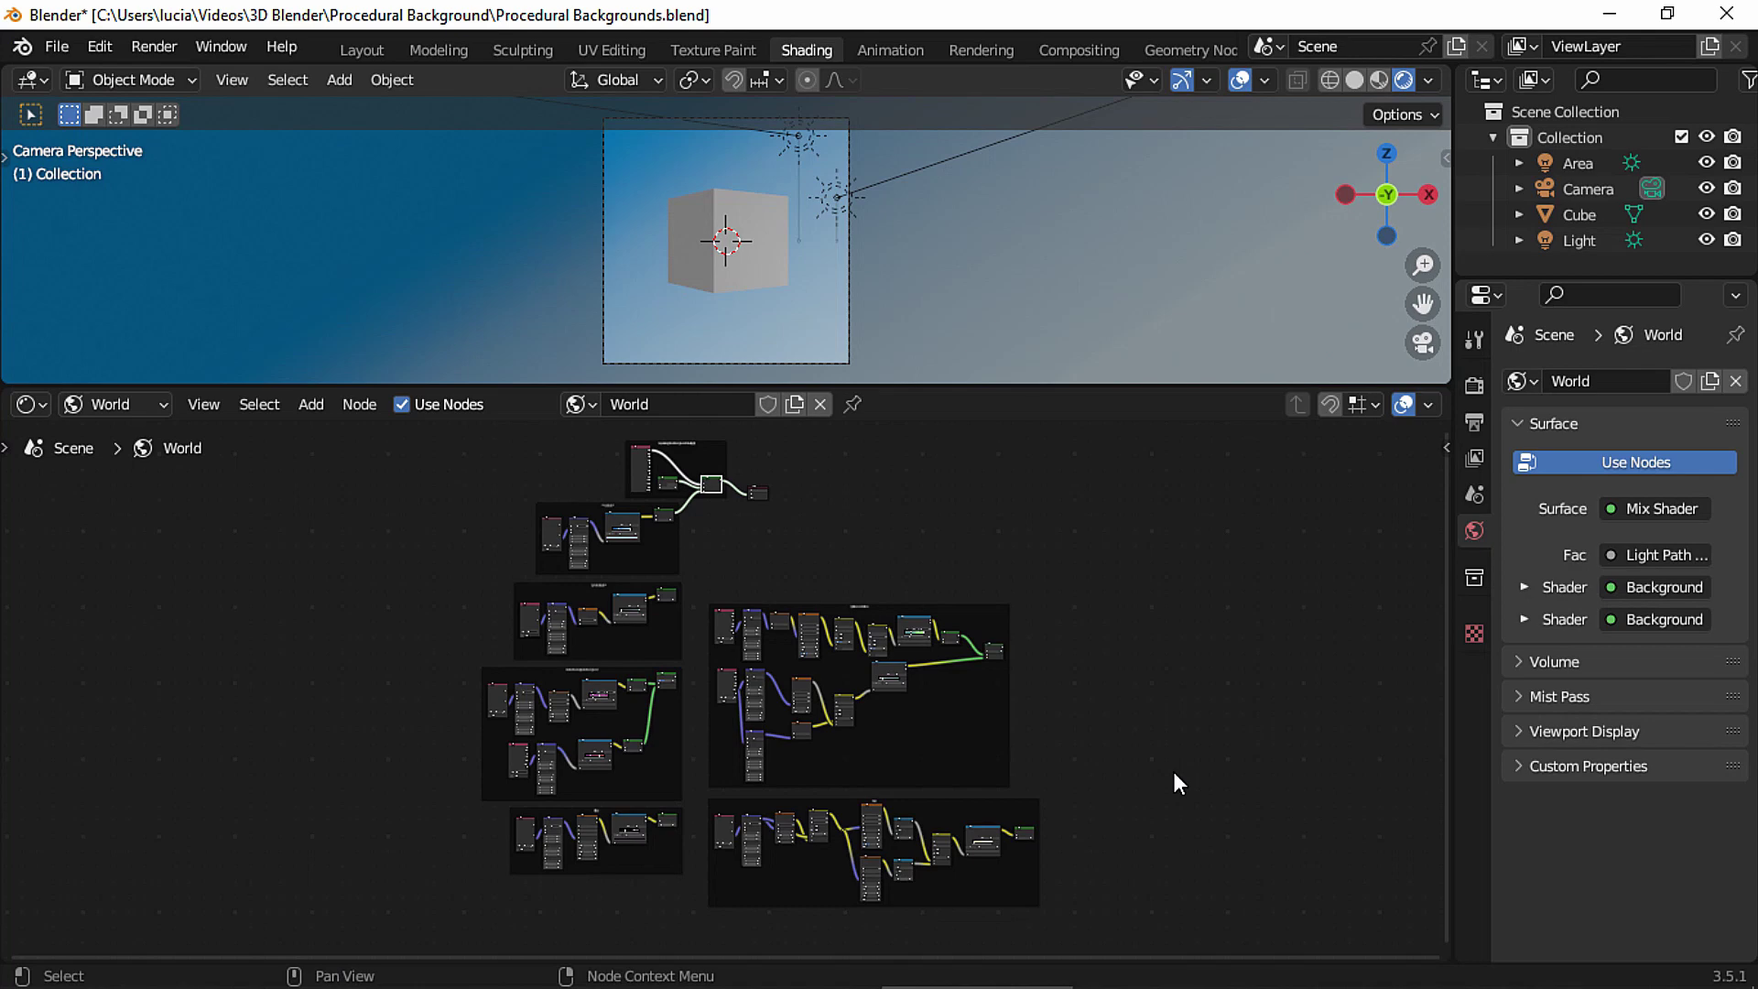
Examine the nodes in the Separate Light and Background Colour frame and the settings in the Linear Gradient frame.
ctrl+middle_drag(1173, 770, 1218, 540)
mouse_move(1165, 631)
middle_down()
mouse_move(1026, 734)
mouse_move(1217, 583)
mouse_move(1121, 723)
mouse_move(1163, 633)
middle_up()
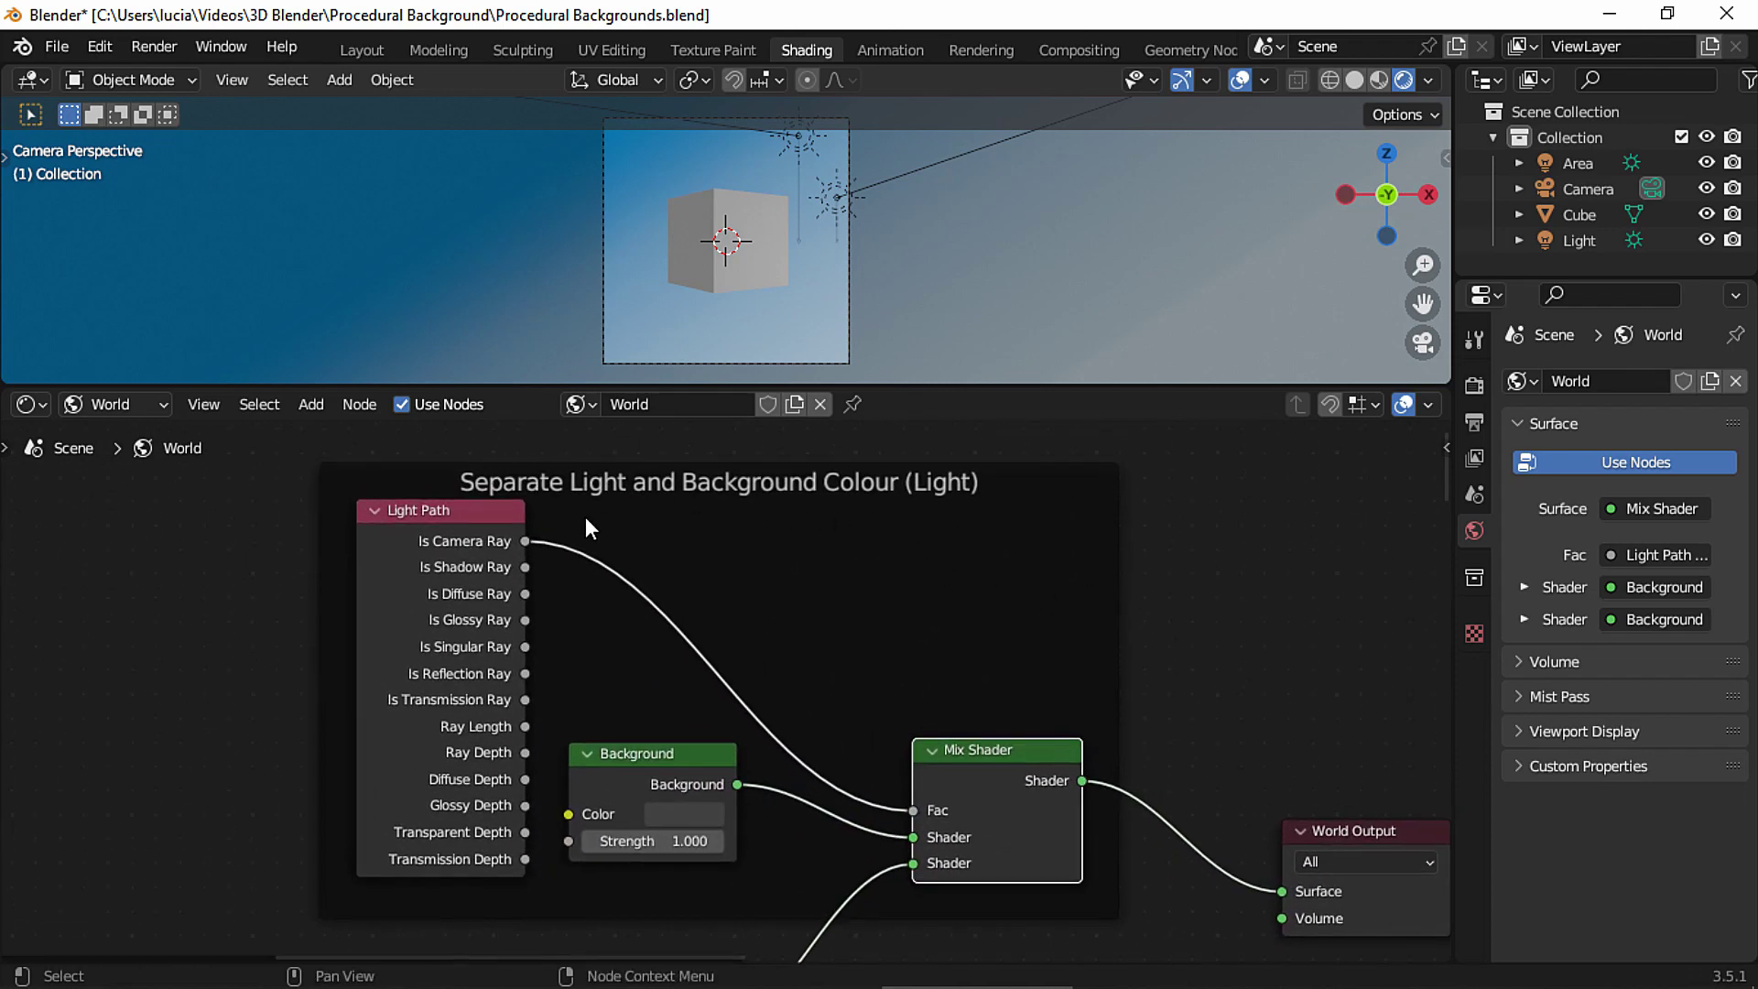
middle_drag(826, 843, 1018, 513)
middle_drag(880, 814, 1189, 653)
middle_drag(1136, 736, 1128, 693)
ctrl+middle_drag(1128, 699, 1118, 747)
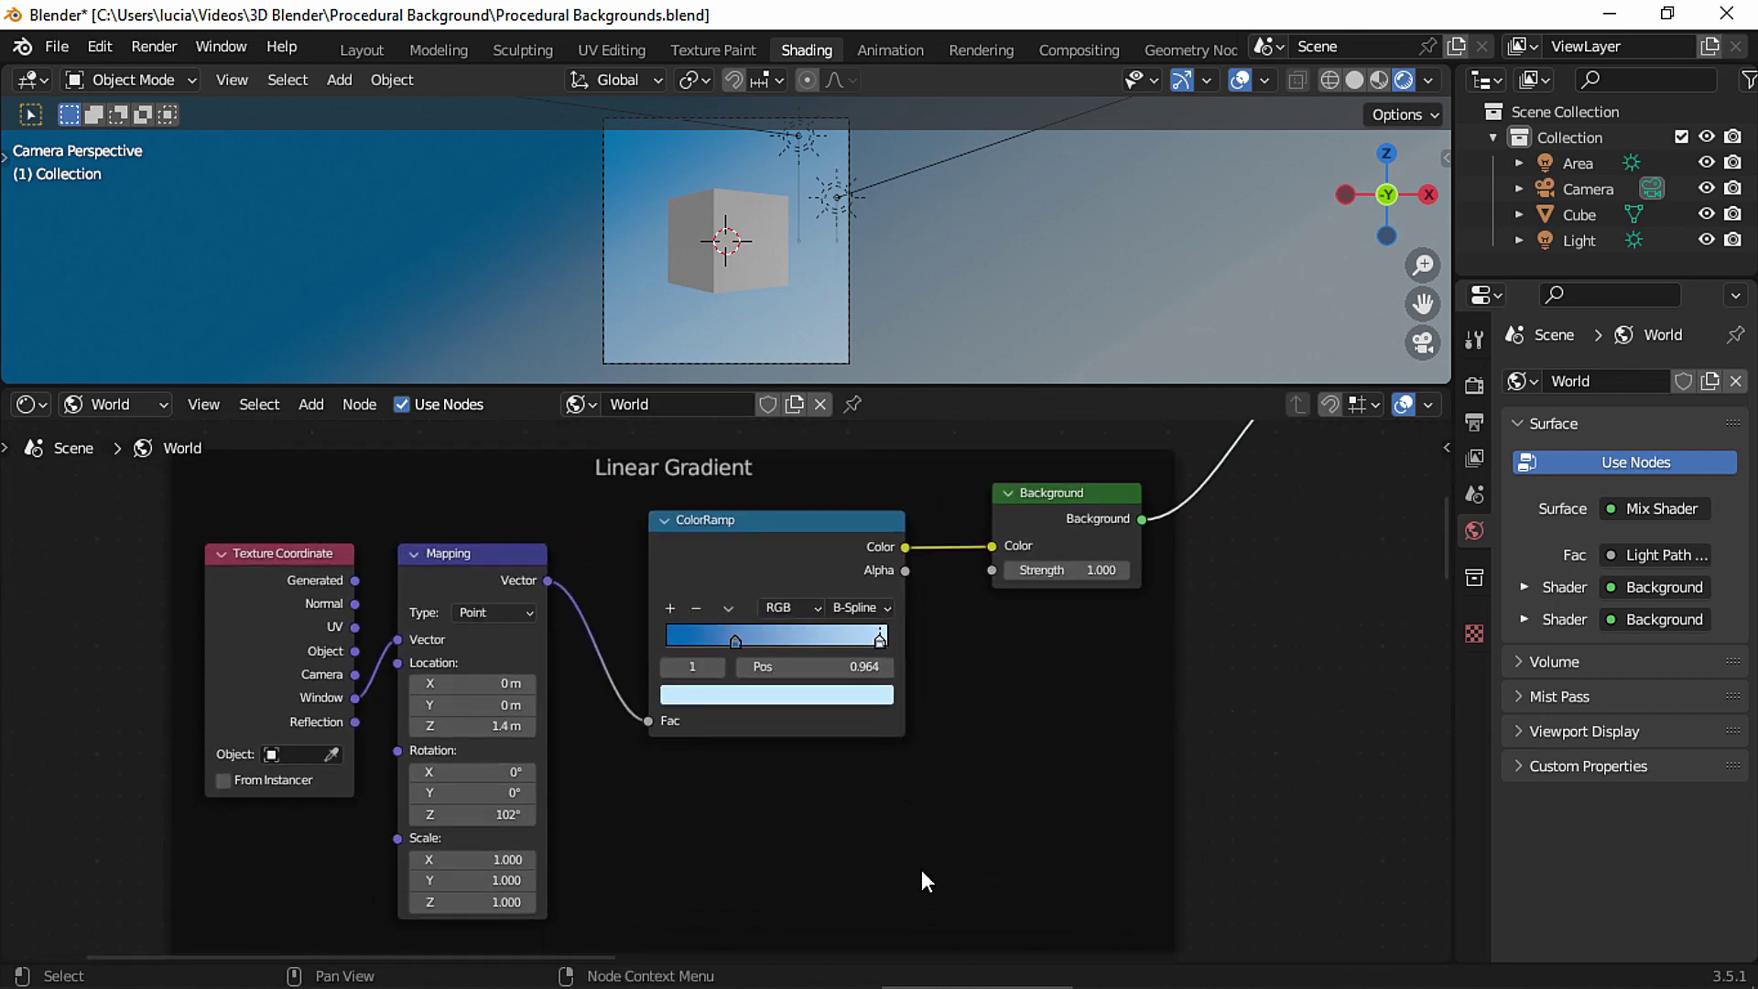
ctrl+middle_drag(1307, 697, 1271, 779)
middle_drag(1253, 725, 949, 734)
middle_drag(697, 860, 691, 936)
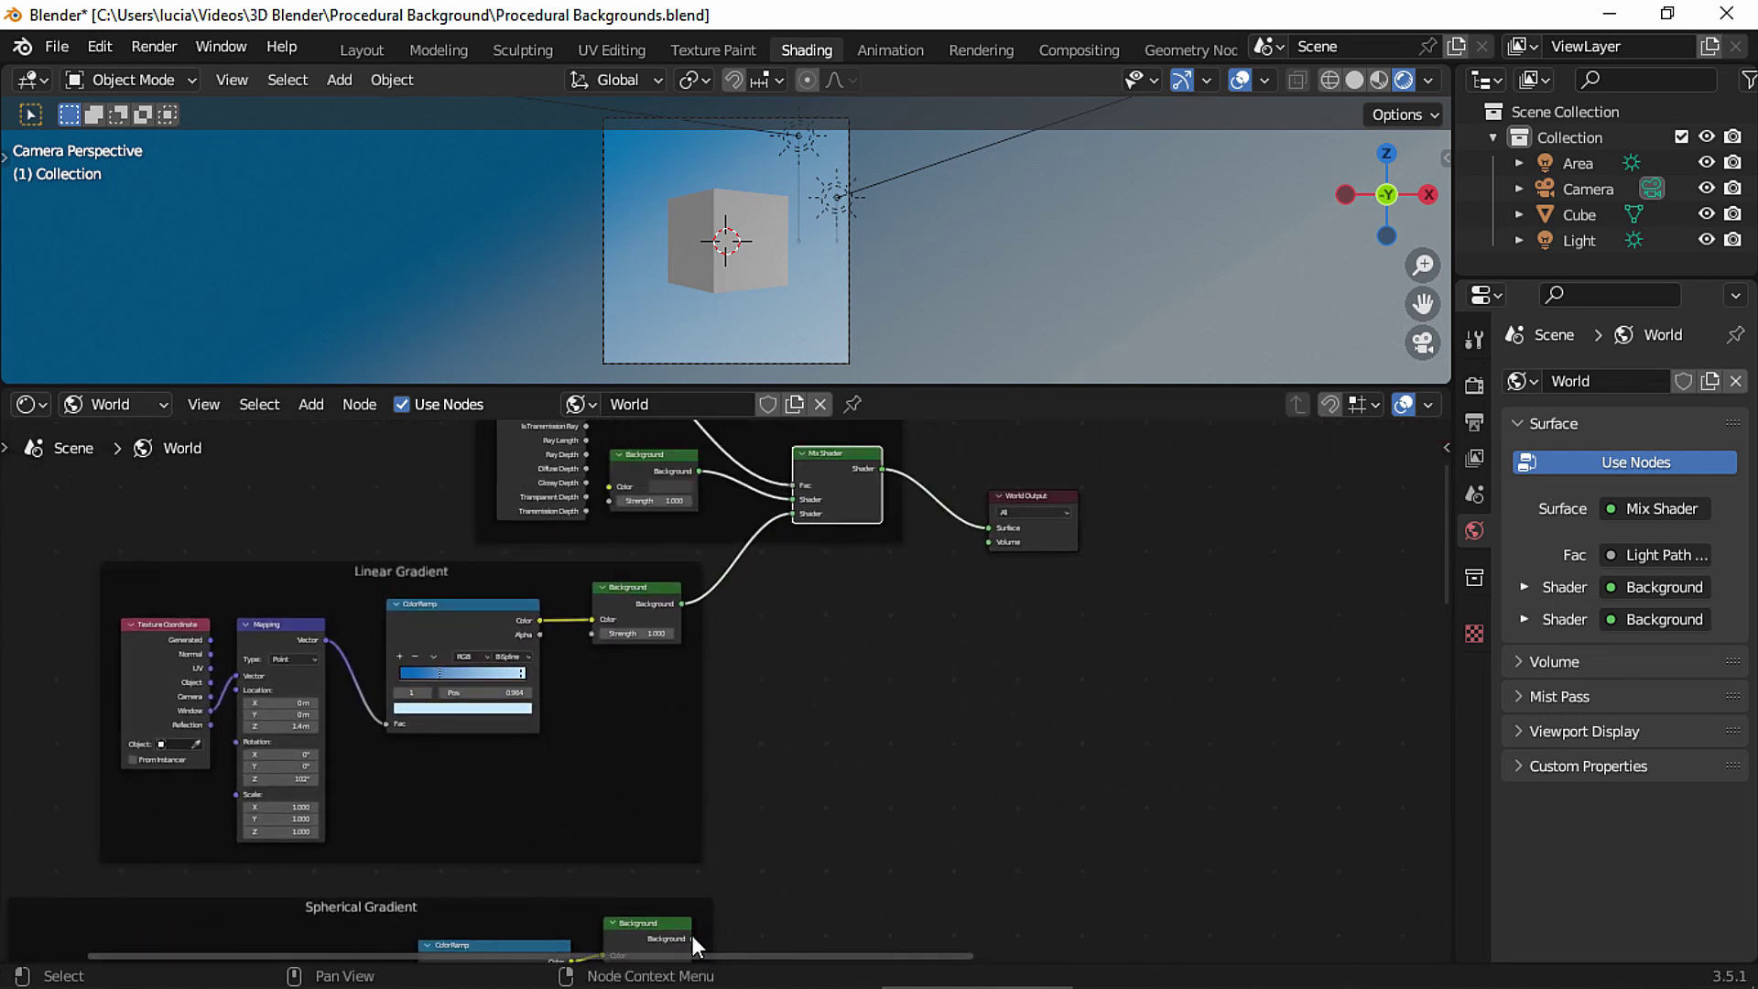
Feed the Spherical Gradient's Background into the Mix Shader's second Shader input and examine the gradient's node settings.
drag(693, 937, 791, 514)
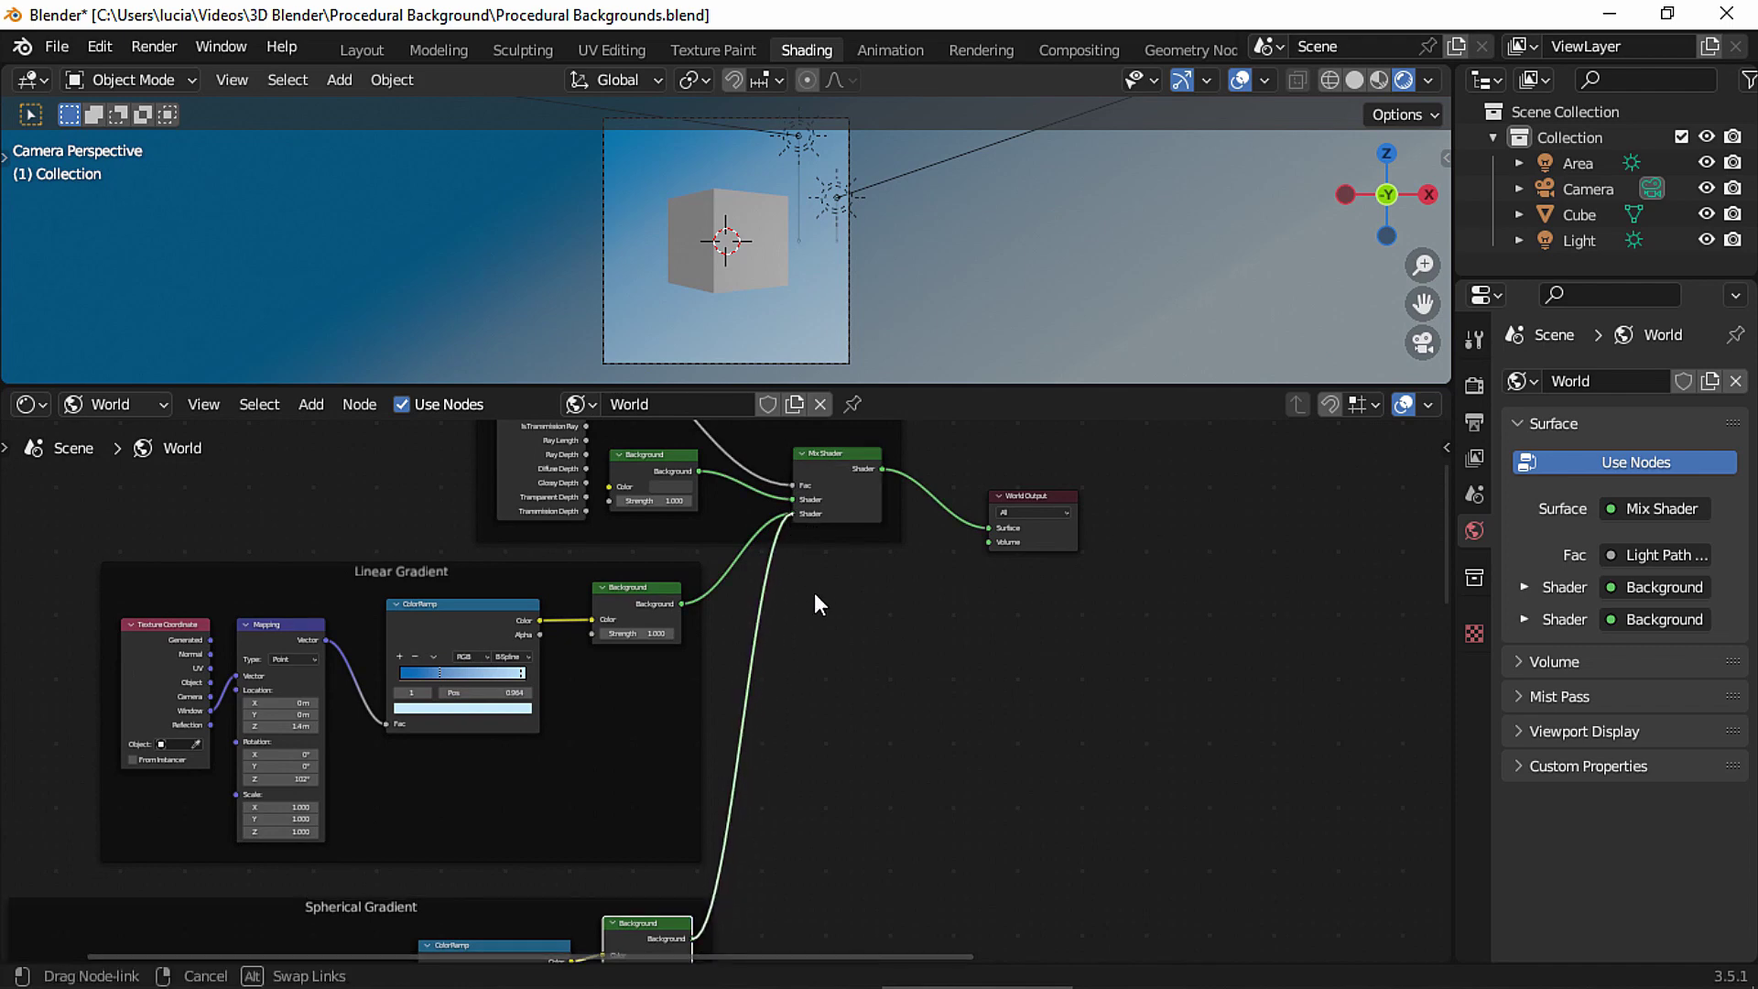
middle_drag(718, 888, 1026, 489)
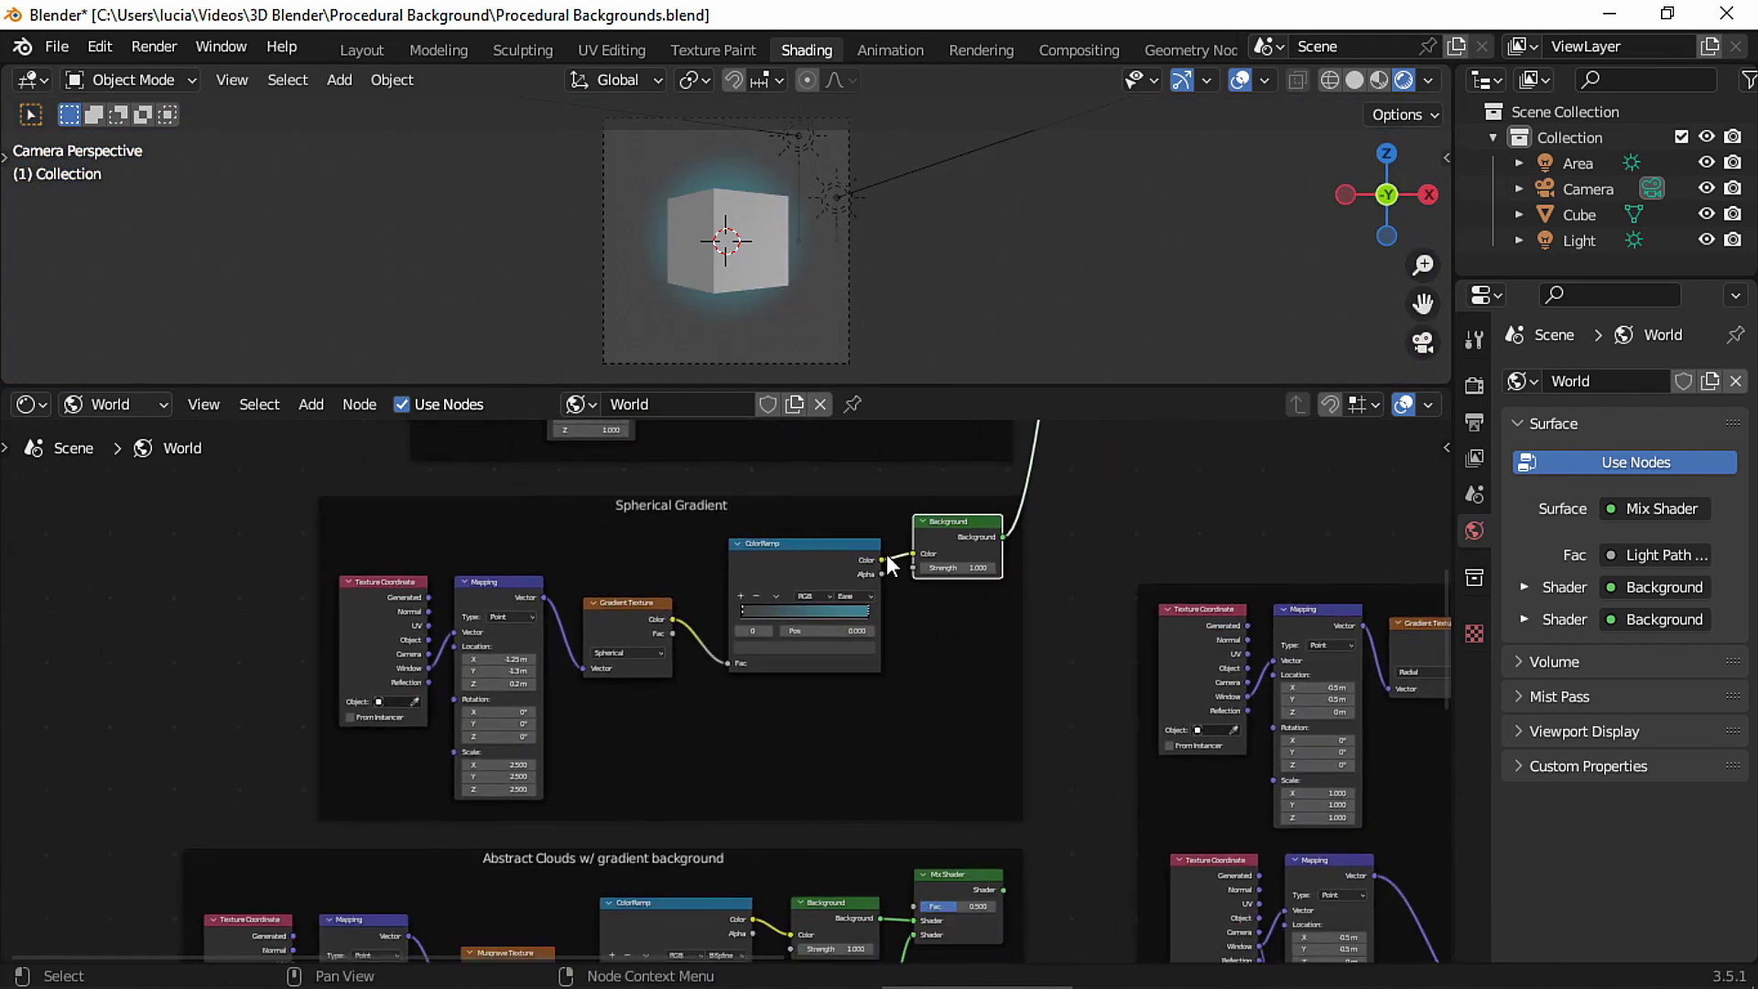
ctrl+middle_drag(734, 628, 756, 575)
middle_drag(857, 629, 857, 694)
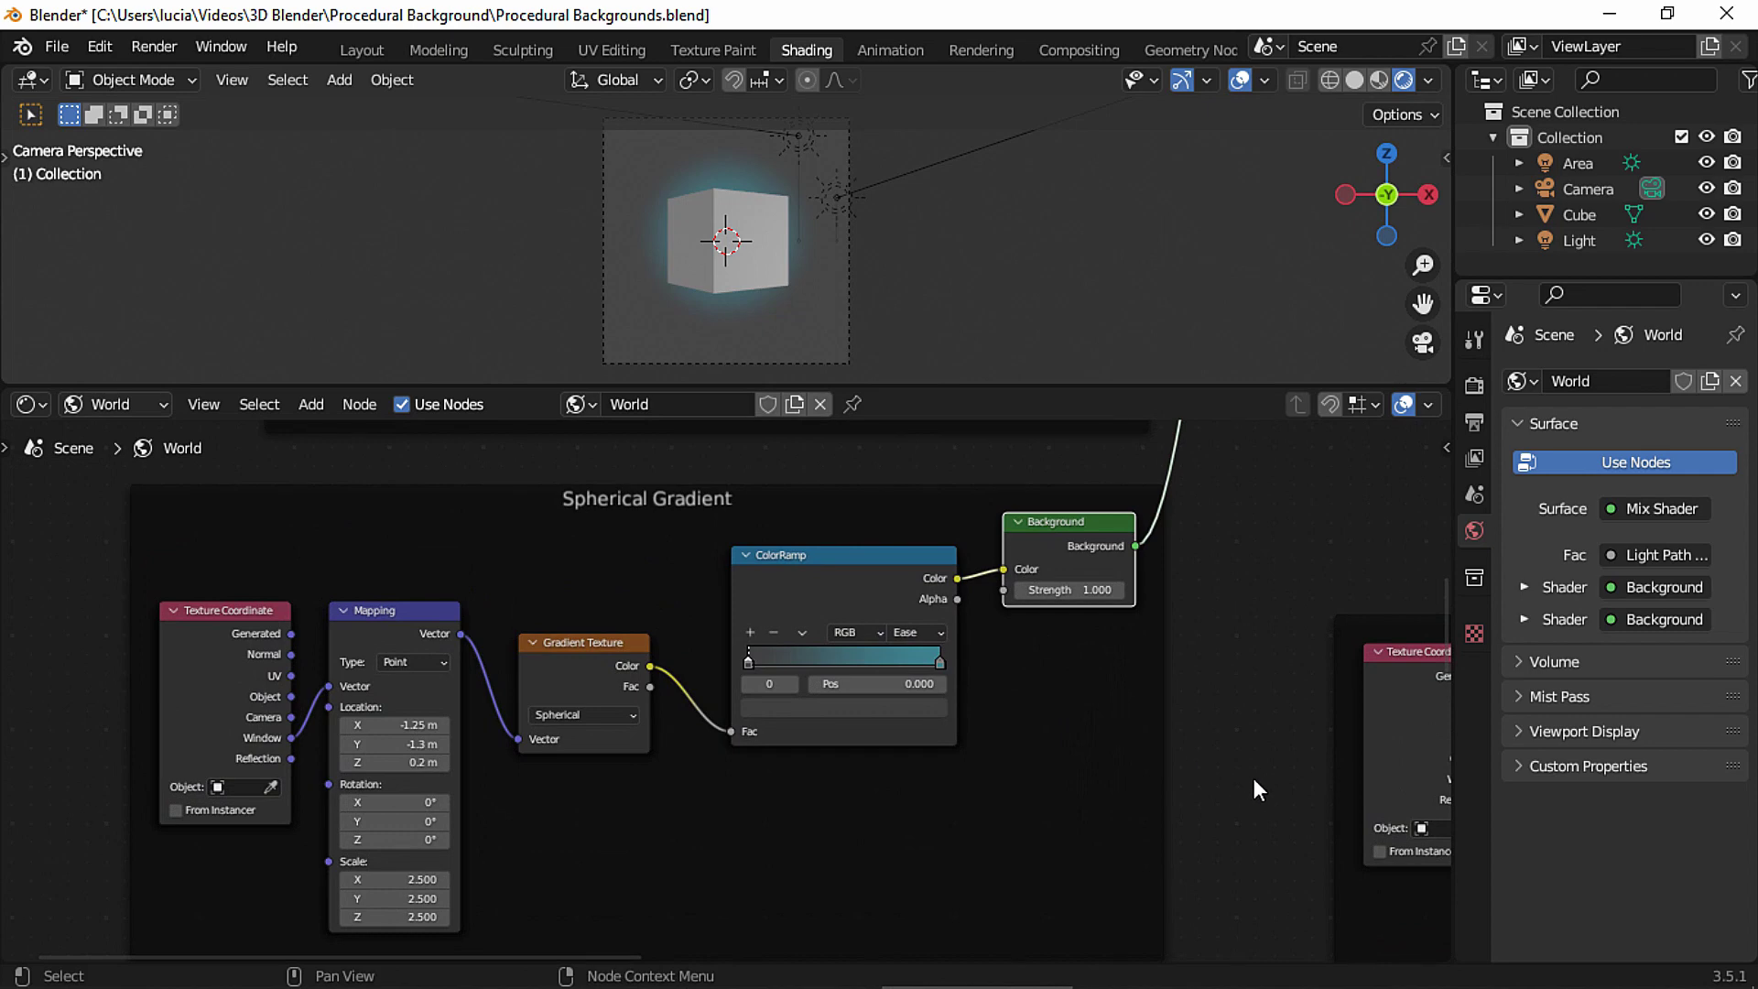
ctrl+middle_drag(1246, 694, 1165, 806)
middle_drag(1165, 642, 892, 958)
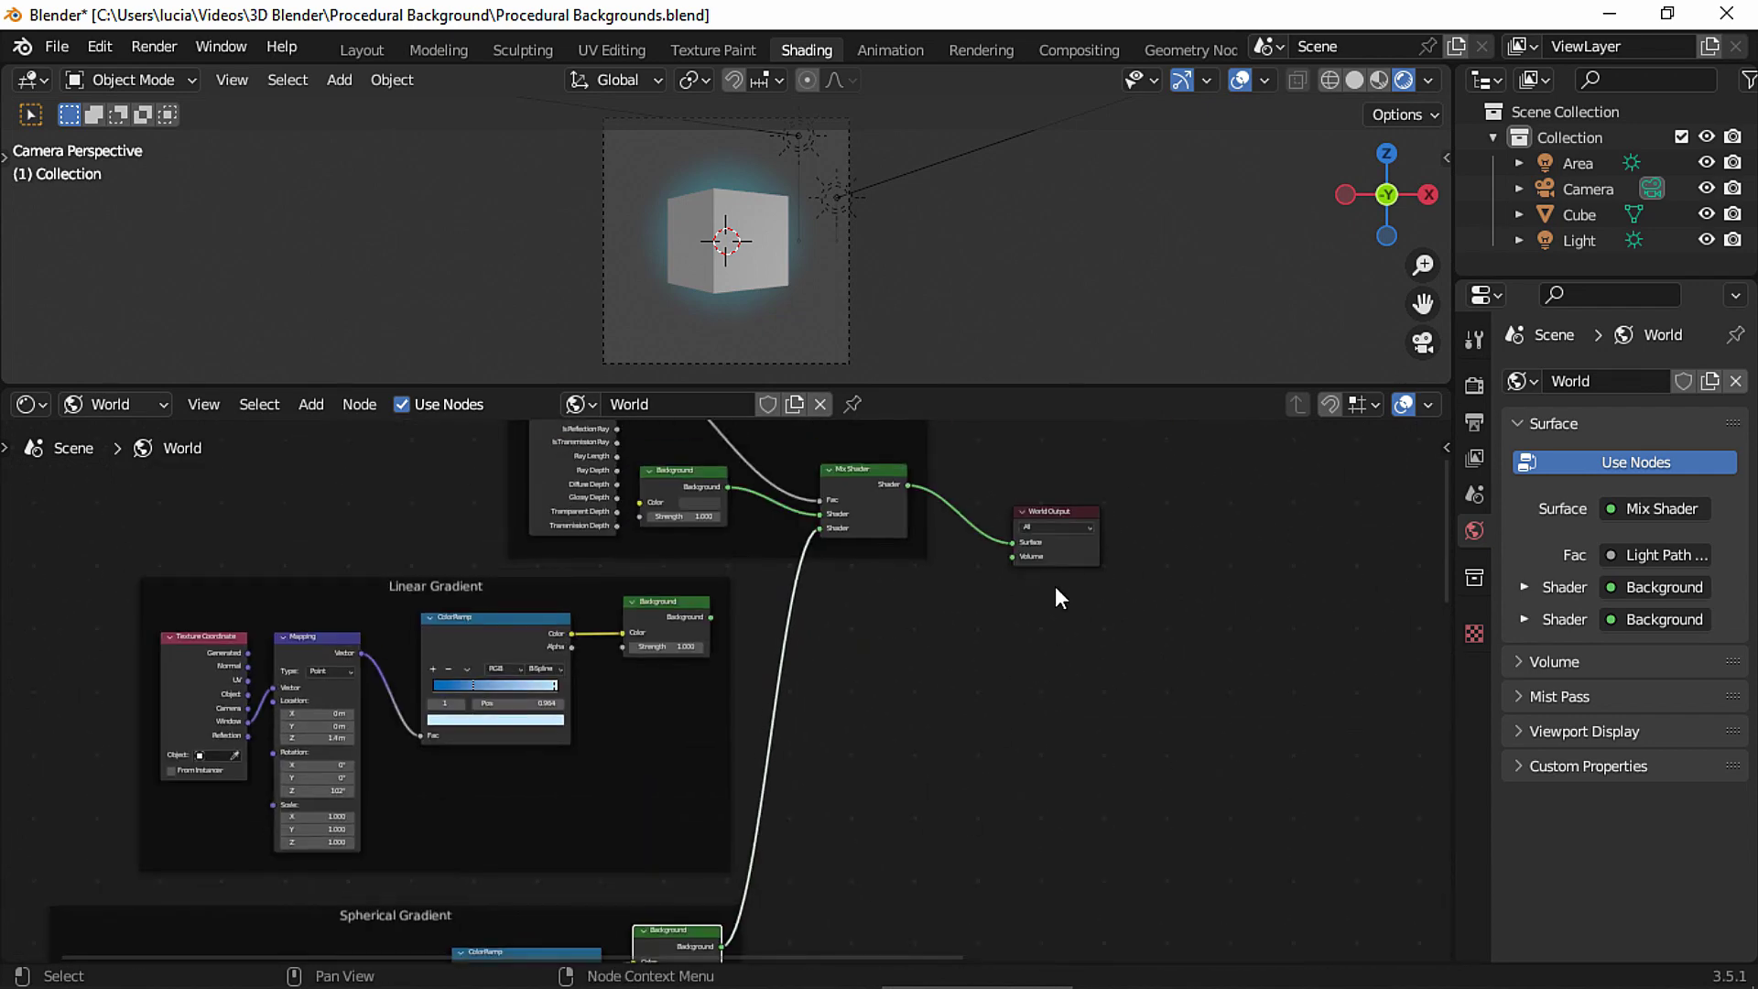
Move the light-separating Mix Shader down past the Linear Gradient, feed the Abstract Clouds' Mix Shader into its second Shader input, and examine the cloud nodes.
click(861, 486)
drag(861, 486, 892, 832)
shift+scroll(892, 832, down, 10)
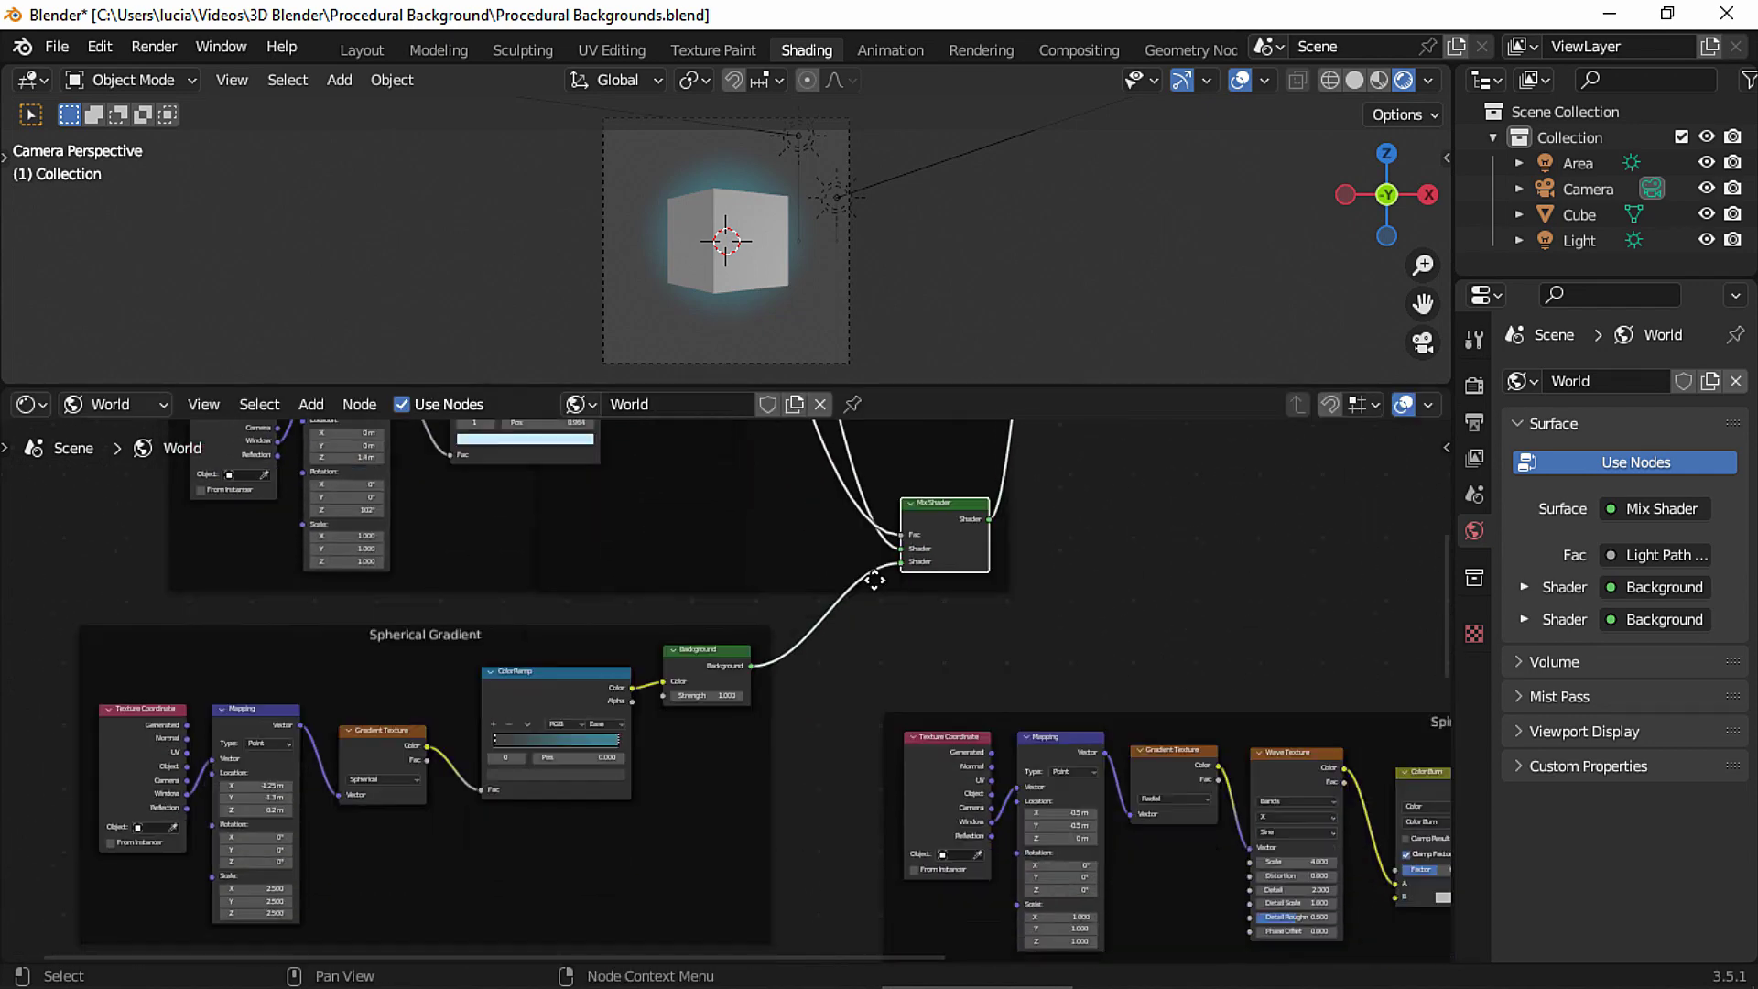
drag(701, 925, 847, 494)
middle_drag(597, 856, 769, 692)
middle_drag(702, 837, 918, 550)
scroll(892, 661, down, 3)
scroll(892, 661, up, 1)
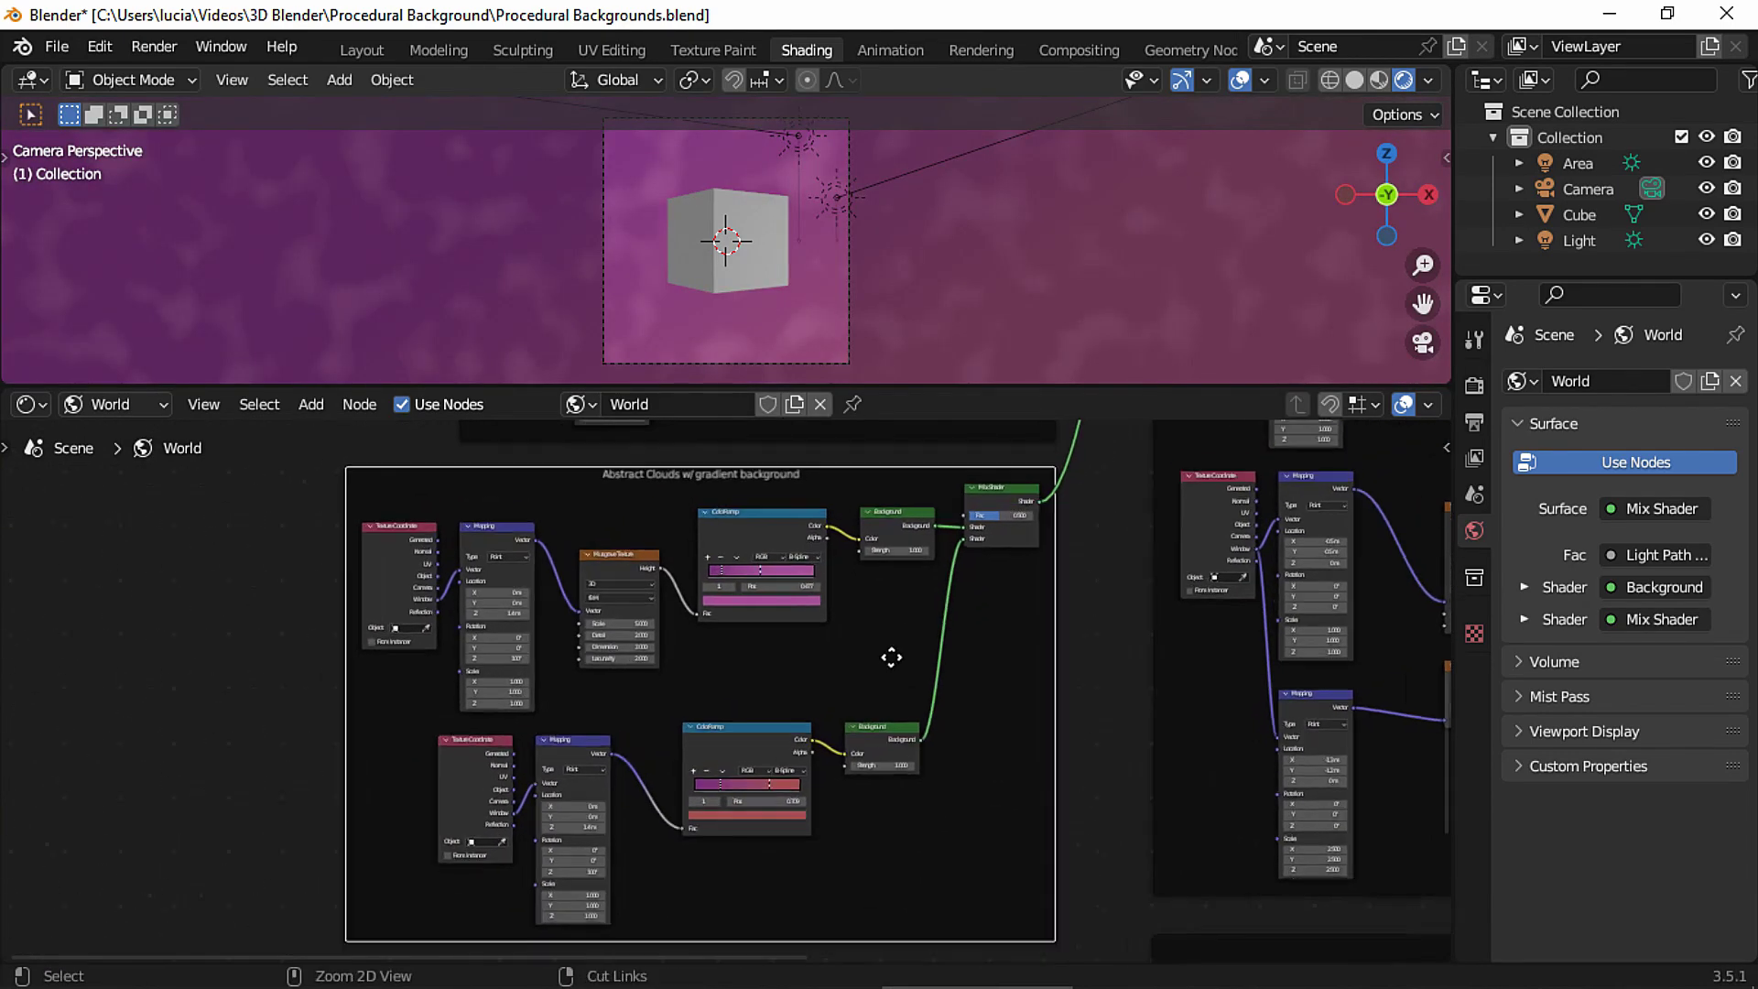
Enlarge the 3D viewport slightly and examine the node settings in the Abstract Clouds frame.
drag(950, 386, 950, 421)
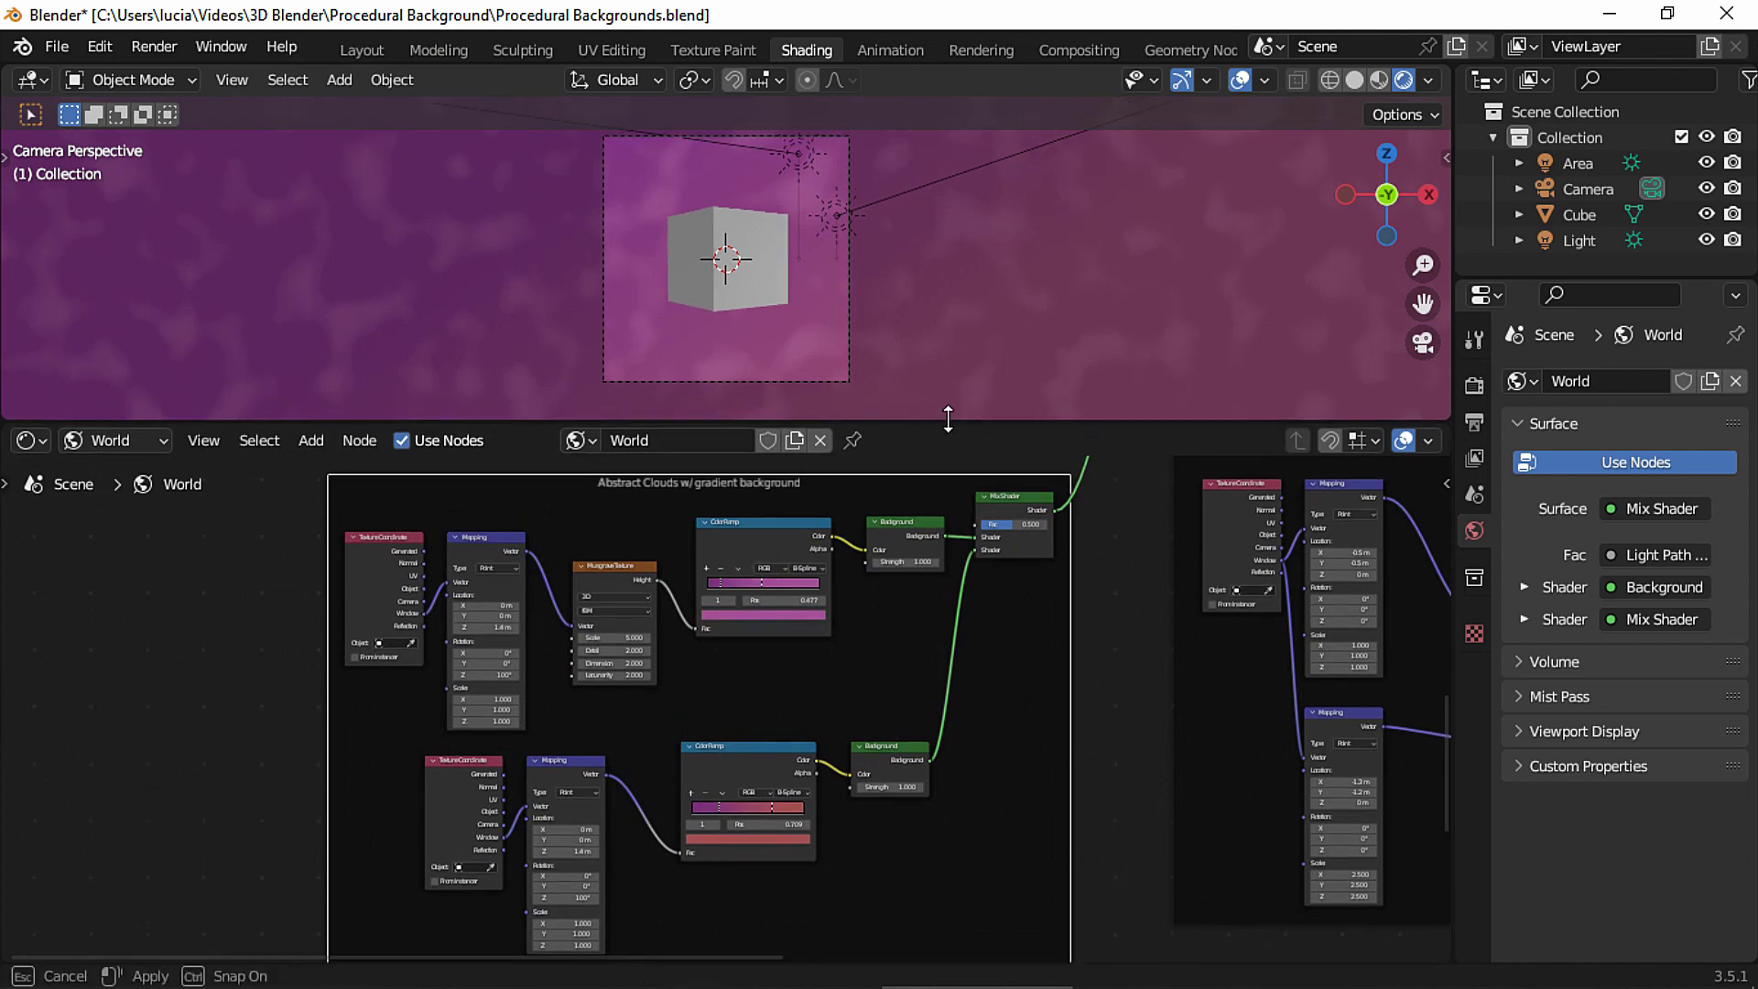
scroll(1072, 674, up, 3)
middle_drag(1186, 618, 905, 758)
middle_drag(909, 805, 1007, 595)
mouse_move(852, 821)
middle_down()
mouse_move(985, 663)
mouse_move(1012, 603)
middle_up()
middle_drag(881, 618, 689, 862)
middle_drag(815, 586, 695, 757)
middle_drag(796, 640, 698, 750)
Feed the Abstract Clouds frame's upper Background directly into the light-separating Mix Shader's second Shader input.
scroll(779, 705, down, 4)
middle_drag(801, 681, 661, 877)
scroll(776, 723, down, 2)
drag(659, 892, 741, 746)
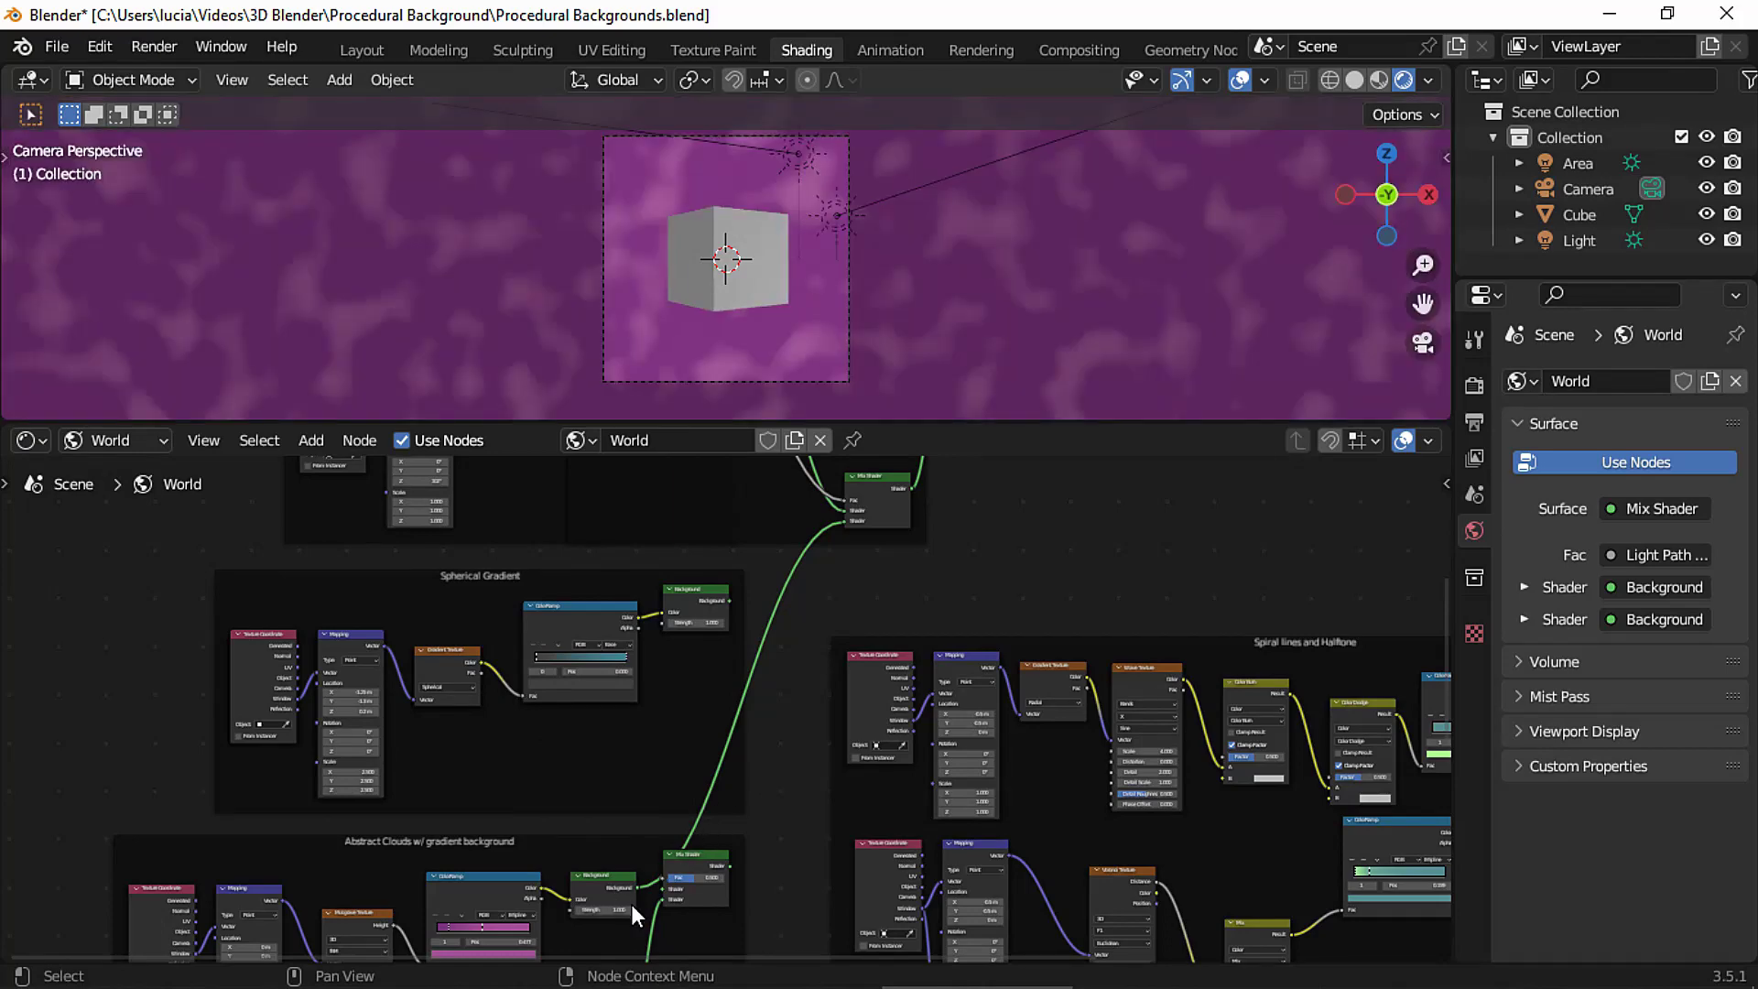
Disconnect the Abstract Clouds from the light-separating Mix Shader and shift the Spherical Gradient and Abstract Clouds frames aside to the left.
middle_drag(631, 913, 842, 581)
middle_drag(853, 768, 826, 565)
mouse_move(797, 823)
middle_down()
mouse_move(829, 724)
mouse_move(806, 670)
middle_up()
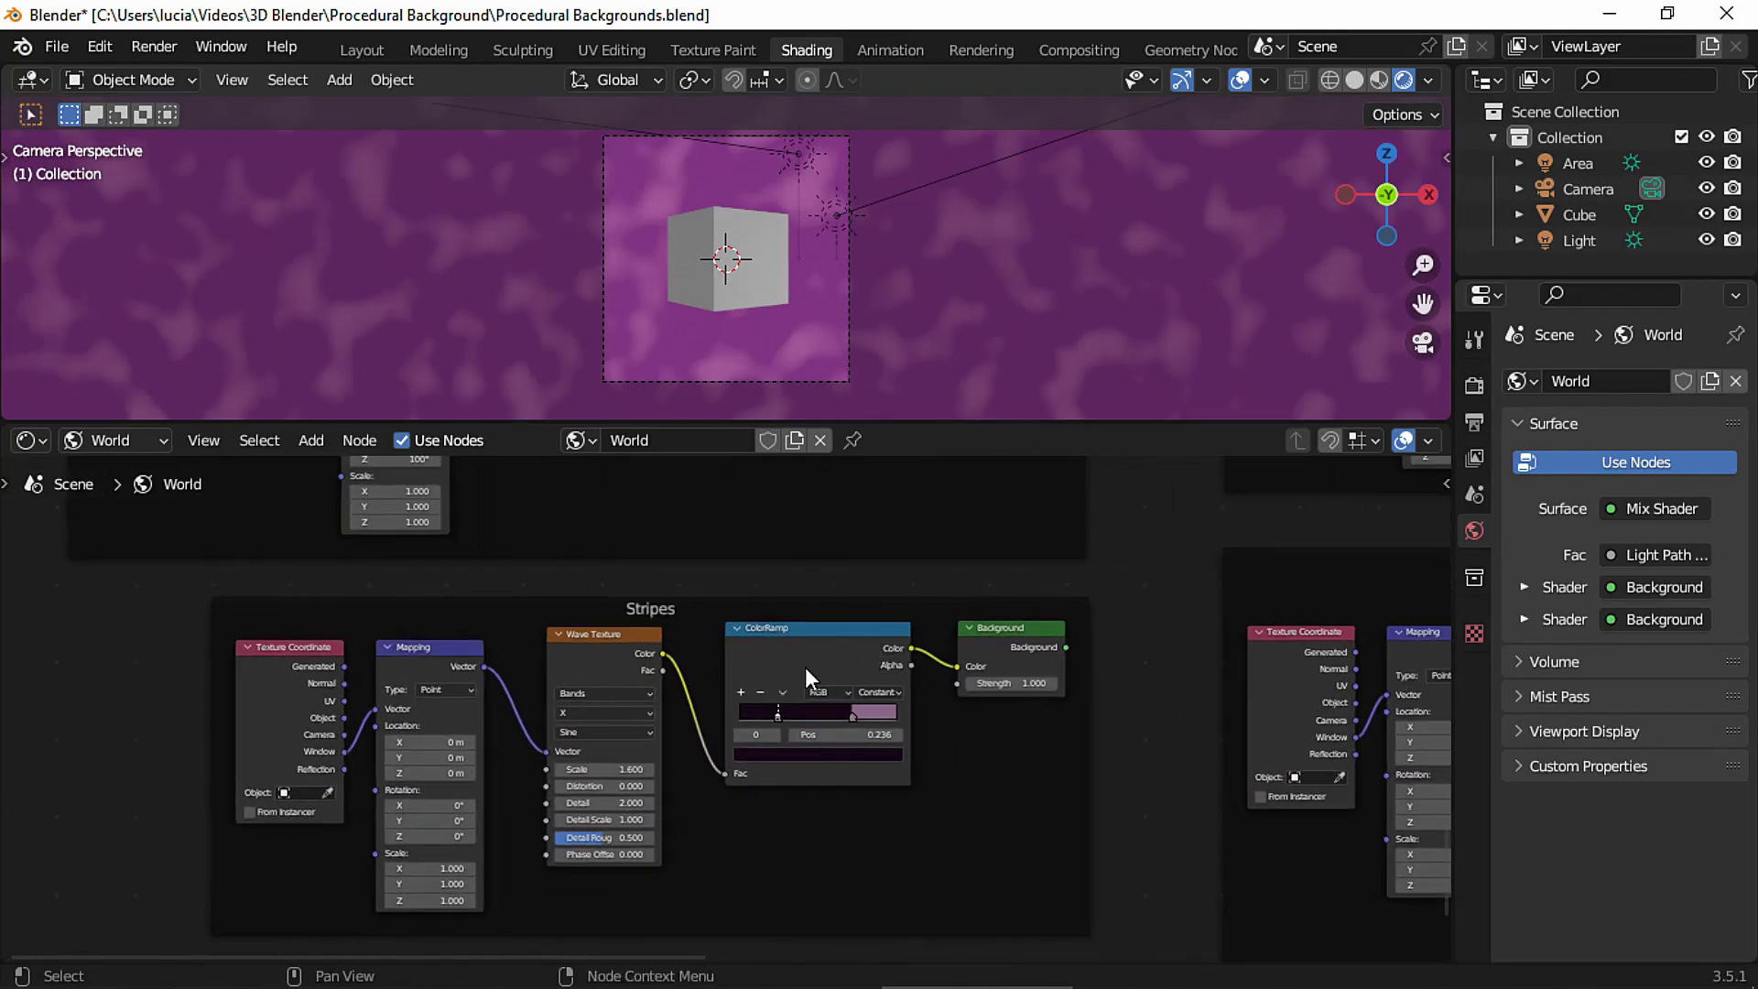
middle_drag(1145, 569, 769, 595)
middle_drag(739, 549, 728, 868)
middle_drag(728, 678, 795, 669)
drag(829, 551, 536, 643)
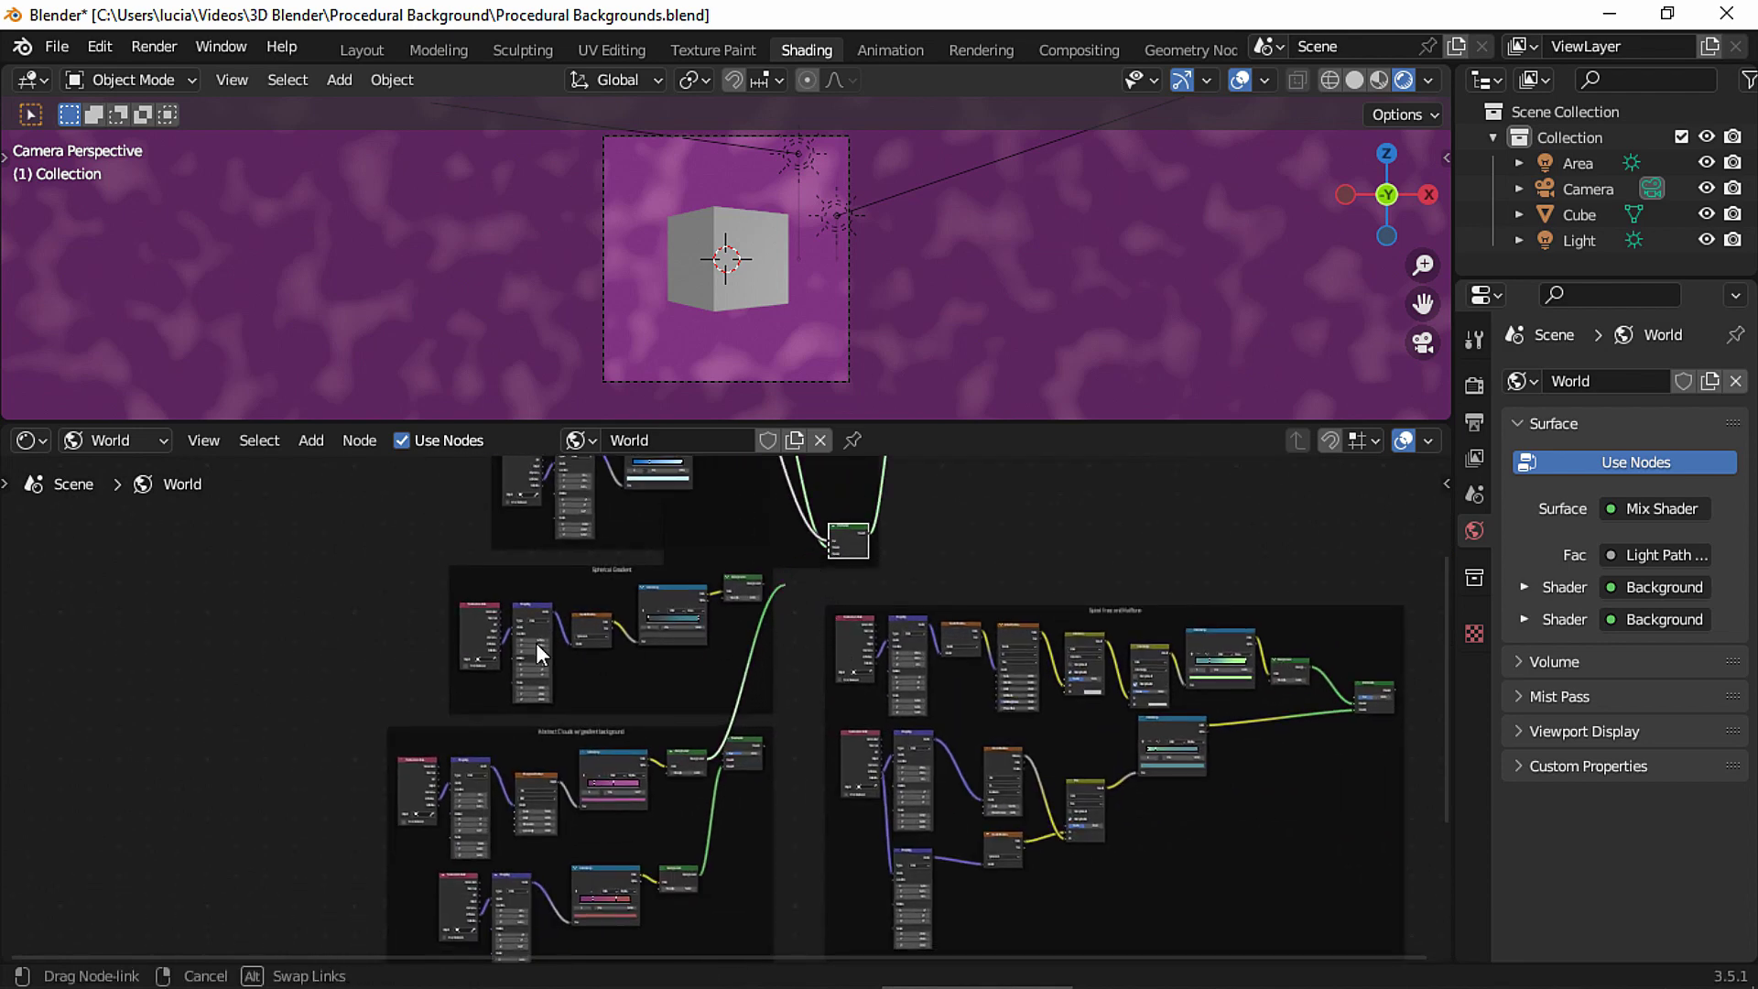
drag(591, 582, 184, 557)
drag(579, 717, 149, 721)
Move the Stripes frame up beneath the light-separating Mix Shader and feed its Background into the second Shader input.
middle_drag(613, 671, 680, 462)
drag(690, 793, 704, 514)
middle_drag(680, 695, 636, 811)
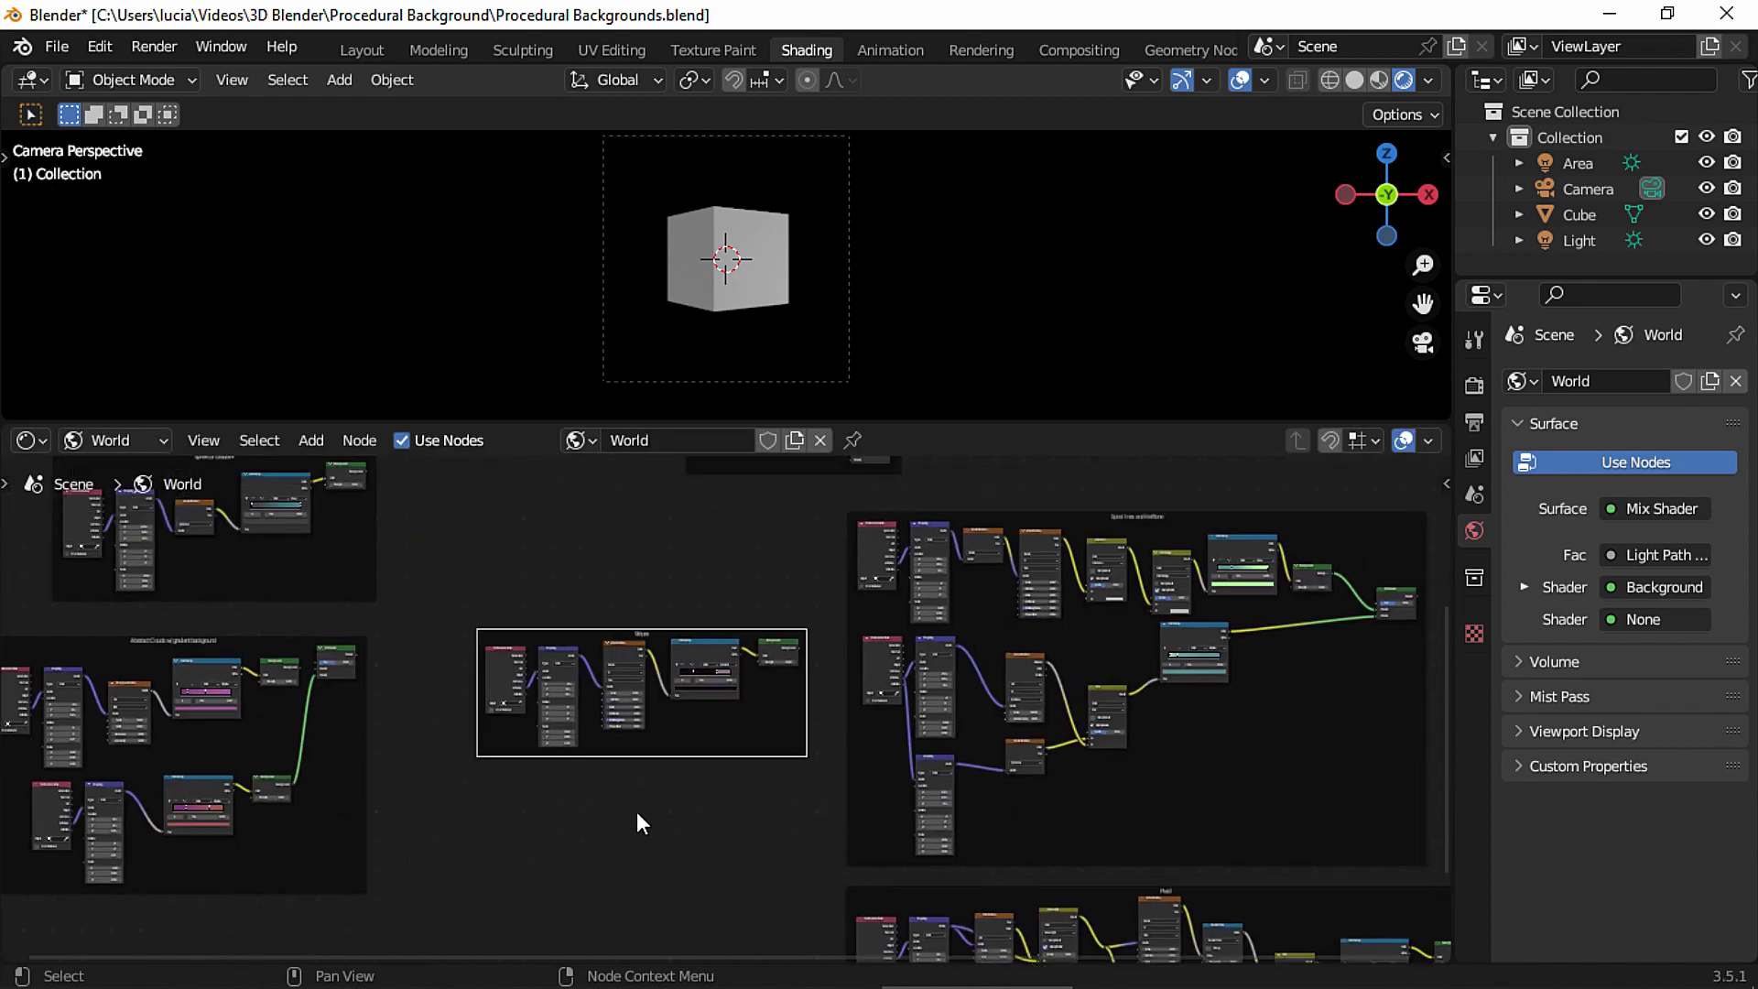
drag(701, 629, 709, 515)
scroll(738, 620, up, 3)
drag(786, 693, 859, 564)
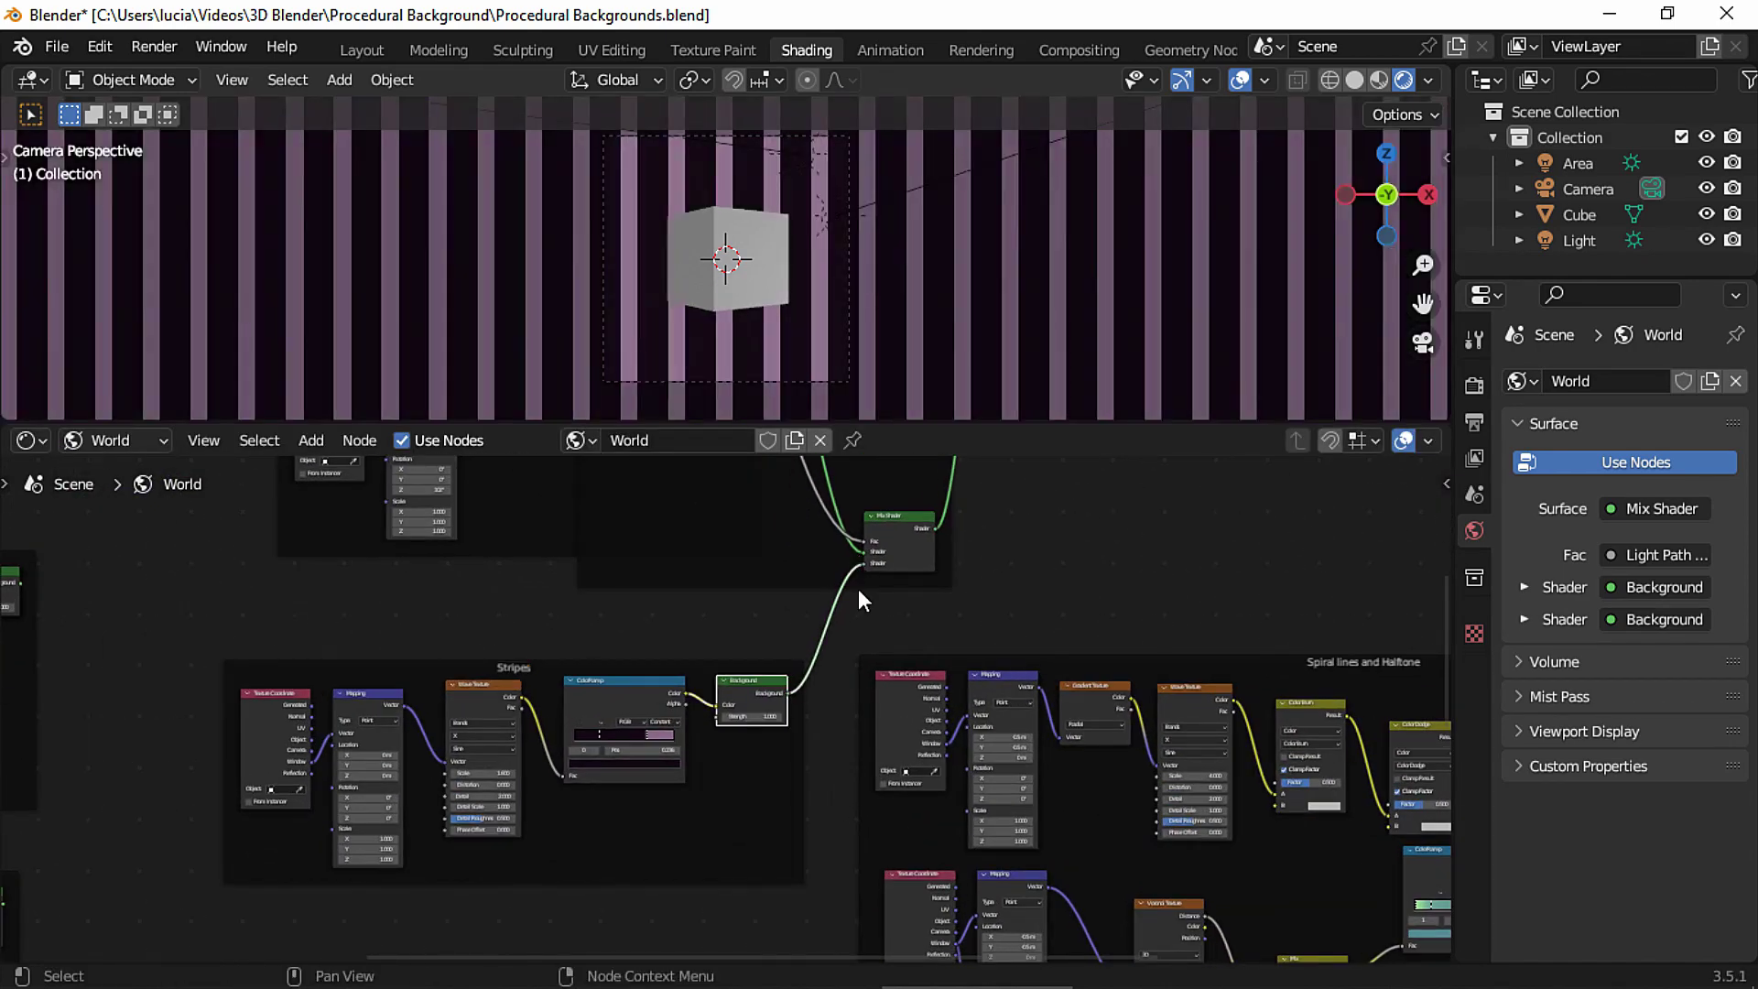
Disconnect the Stripes Background from the light-separating Mix Shader and move that shader back up beside the Light Path and Background nodes.
scroll(873, 665, down, 4)
middle_drag(1087, 596, 571, 554)
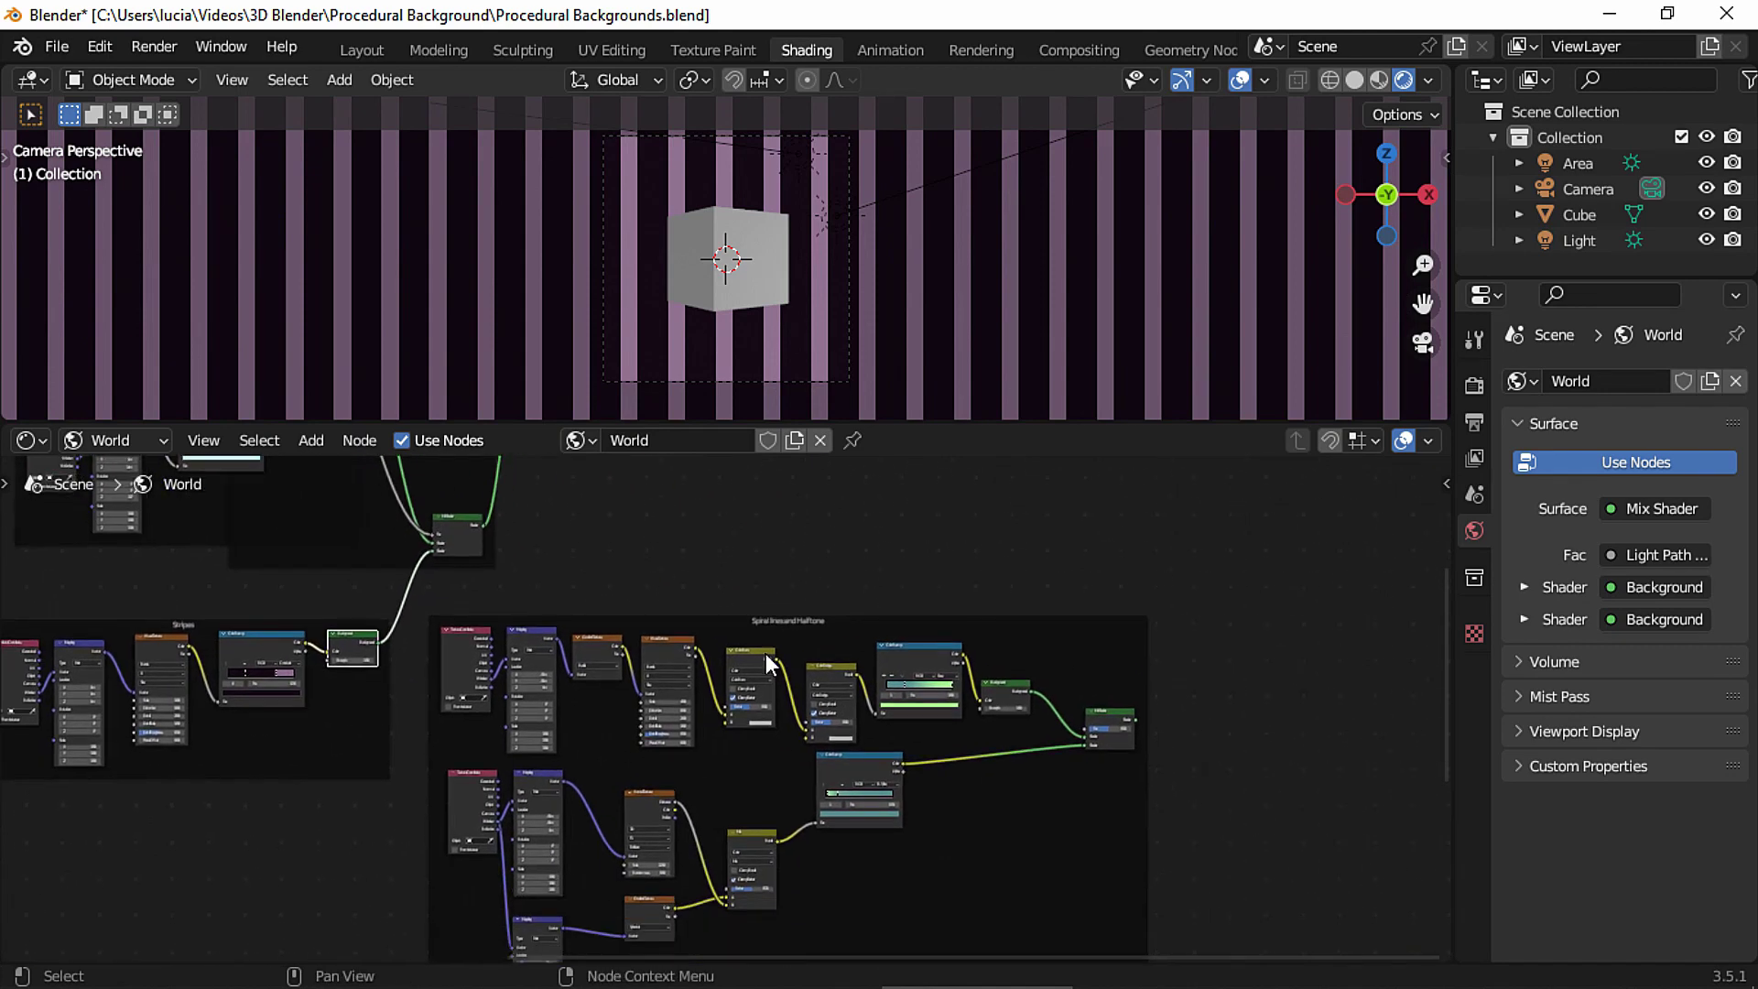
middle_drag(765, 652, 854, 499)
middle_drag(730, 748, 553, 623)
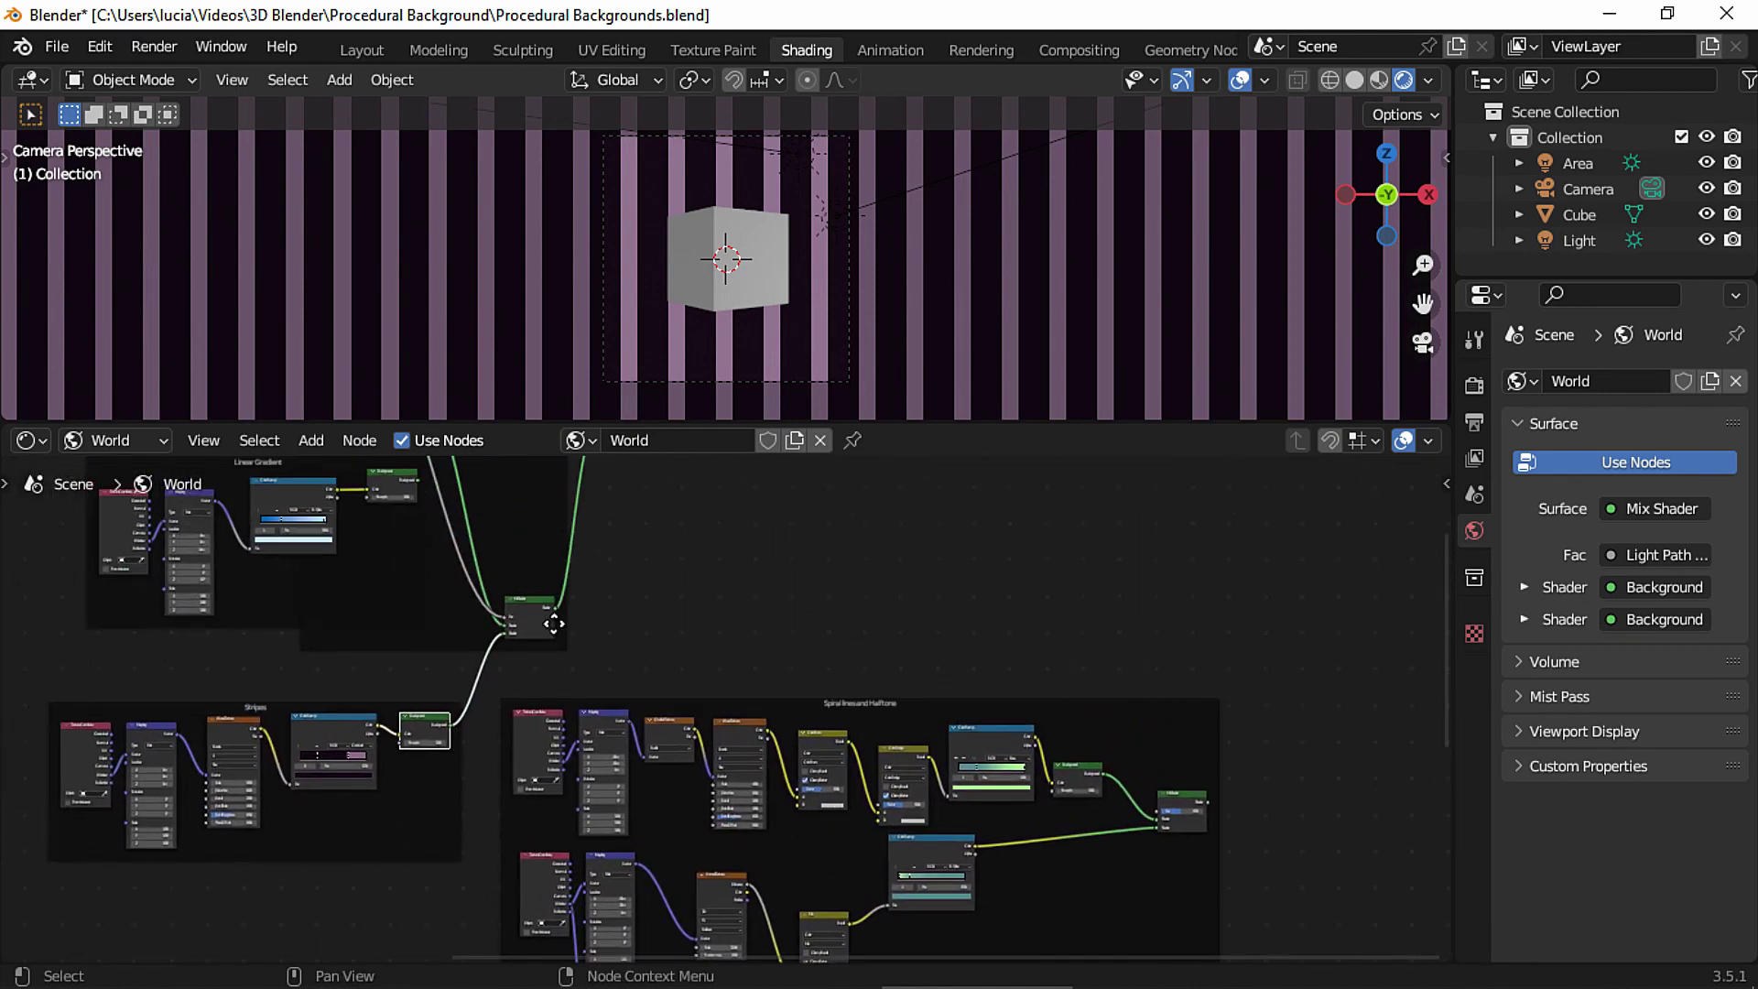
drag(509, 632, 585, 612)
middle_drag(582, 610, 551, 766)
drag(512, 757, 528, 581)
Move the Separate Light and Background Colour frame and World Output to the right of the Spiral lines and Halftone frame.
drag(705, 672, 769, 675)
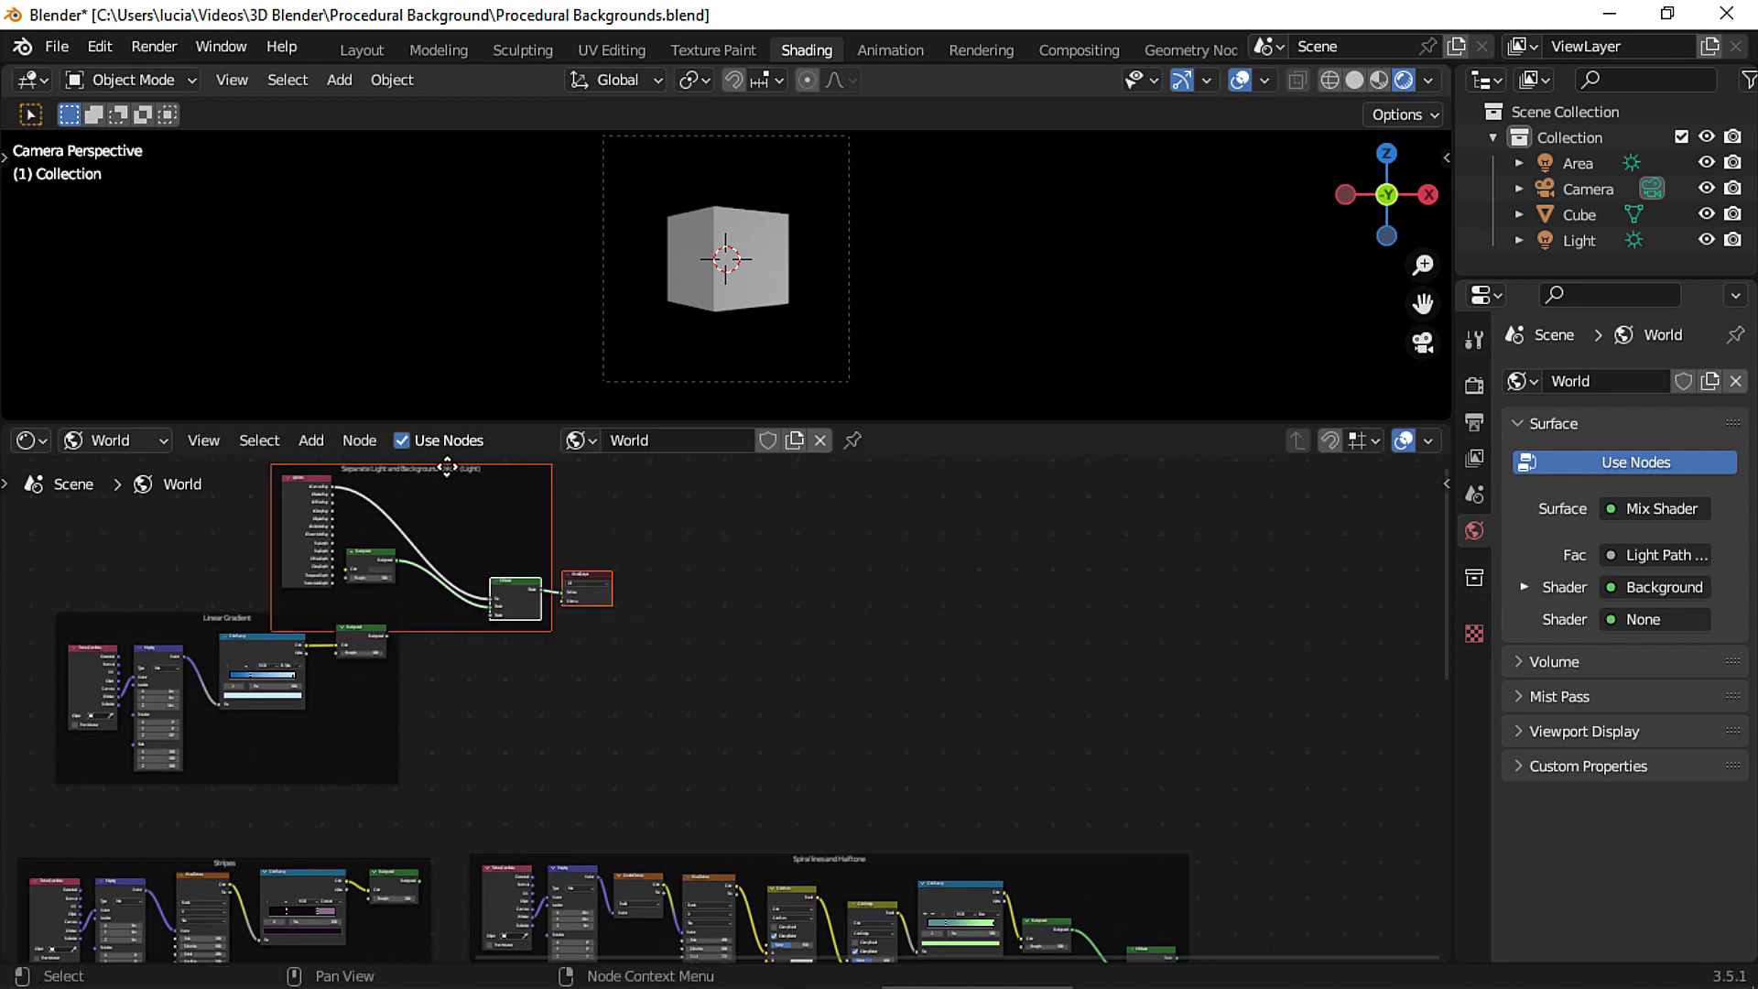
drag(447, 469, 1221, 668)
middle_drag(1046, 696, 702, 551)
drag(804, 525, 1049, 767)
Connect the Spiral lines and Halftone frame's final Mix Shader to the light-separating Mix Shader's second Shader input.
middle_drag(846, 685, 1023, 528)
ctrl+middle_drag(984, 631, 879, 485)
middle_drag(724, 467, 799, 724)
middle_drag(800, 724, 855, 597)
middle_drag(718, 800, 656, 651)
middle_drag(1199, 567, 678, 693)
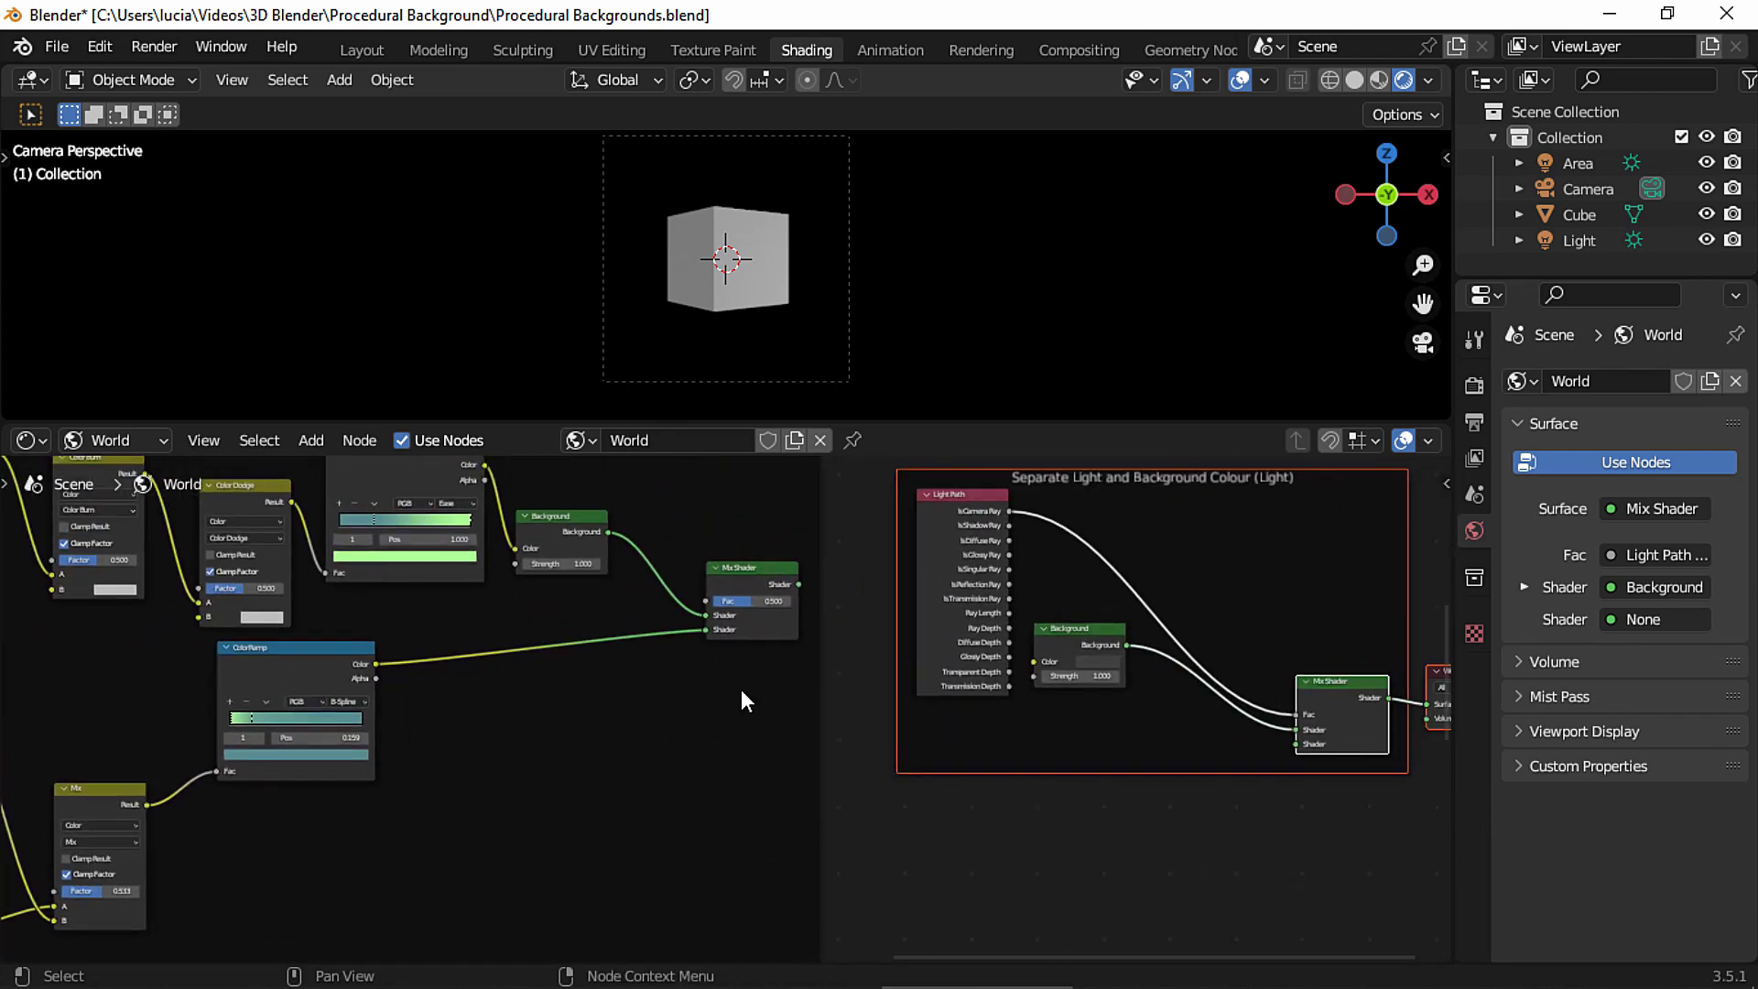
middle_drag(814, 583, 658, 585)
drag(659, 585, 768, 705)
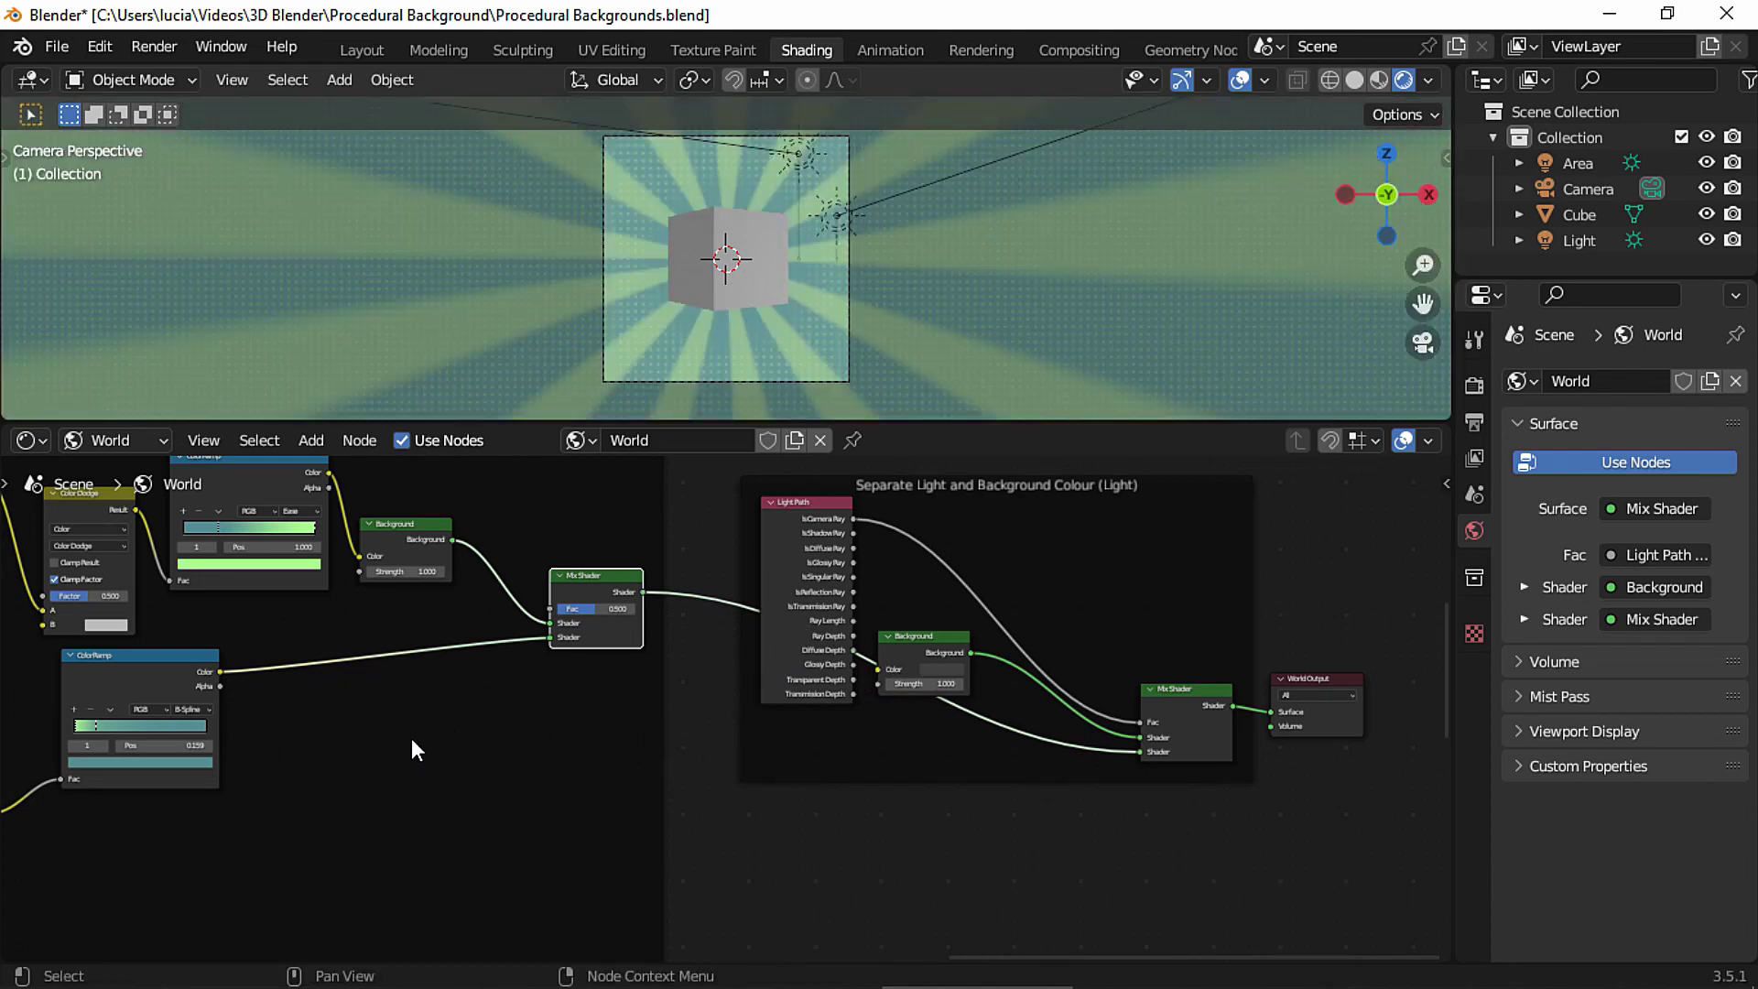
Examine the halftone nodes, feed the spiral lines' Background directly into the light-separating Mix Shader's second Shader input, and disconnect it again.
middle_drag(467, 723, 939, 728)
ctrl+middle_drag(837, 746, 707, 792)
middle_drag(712, 789, 732, 692)
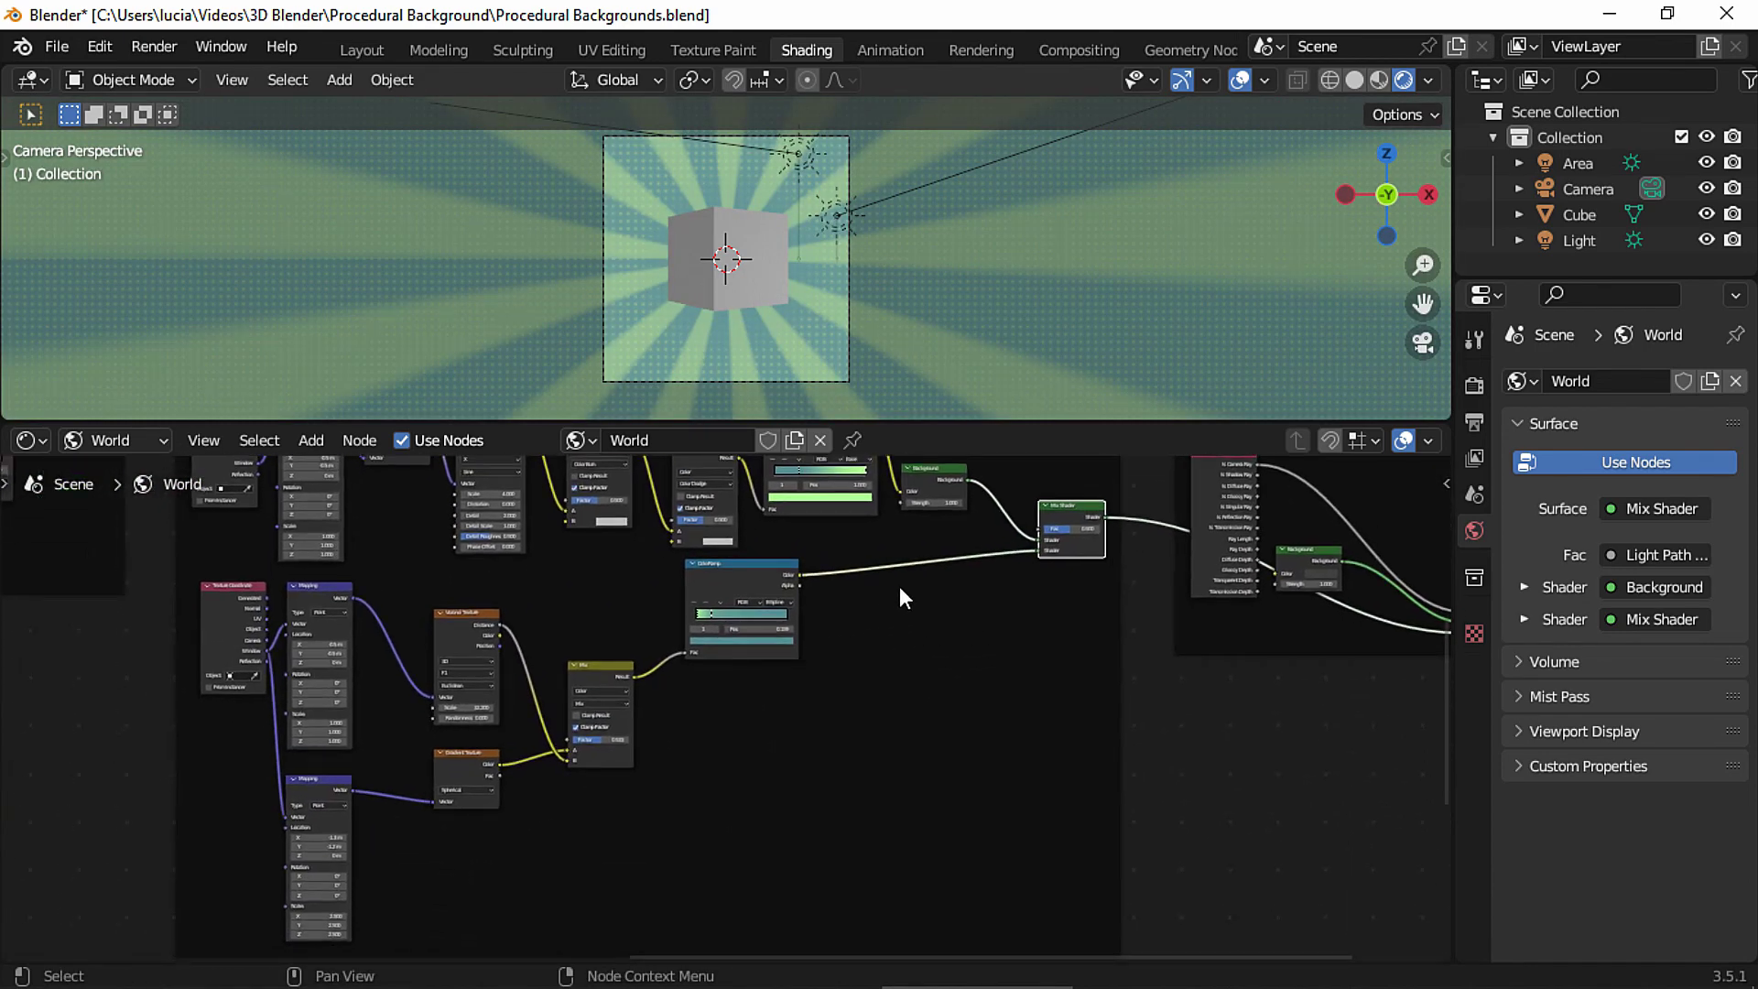
middle_drag(838, 709, 170, 872)
drag(370, 705, 795, 795)
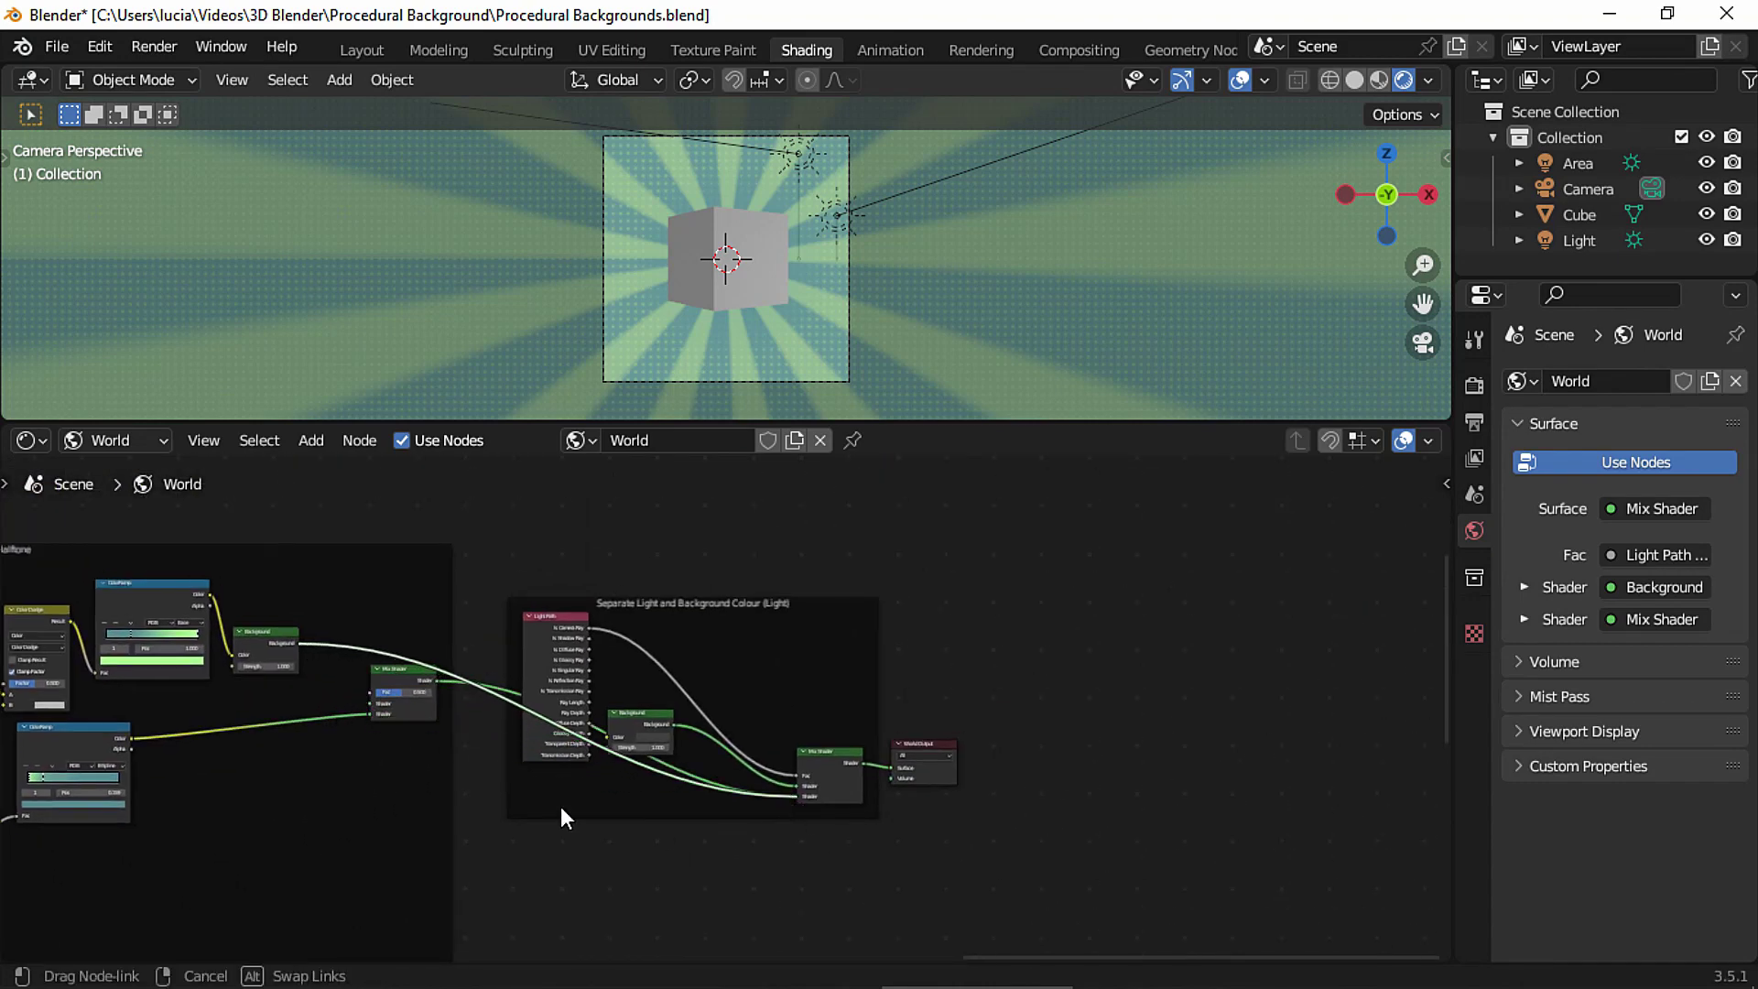
middle_drag(465, 829, 607, 686)
drag(937, 656, 790, 641)
Move the Separate Light and Background Colour frame together with World Output down beside the Plaid frame.
scroll(1076, 728, down, 4)
middle_drag(1099, 744, 991, 713)
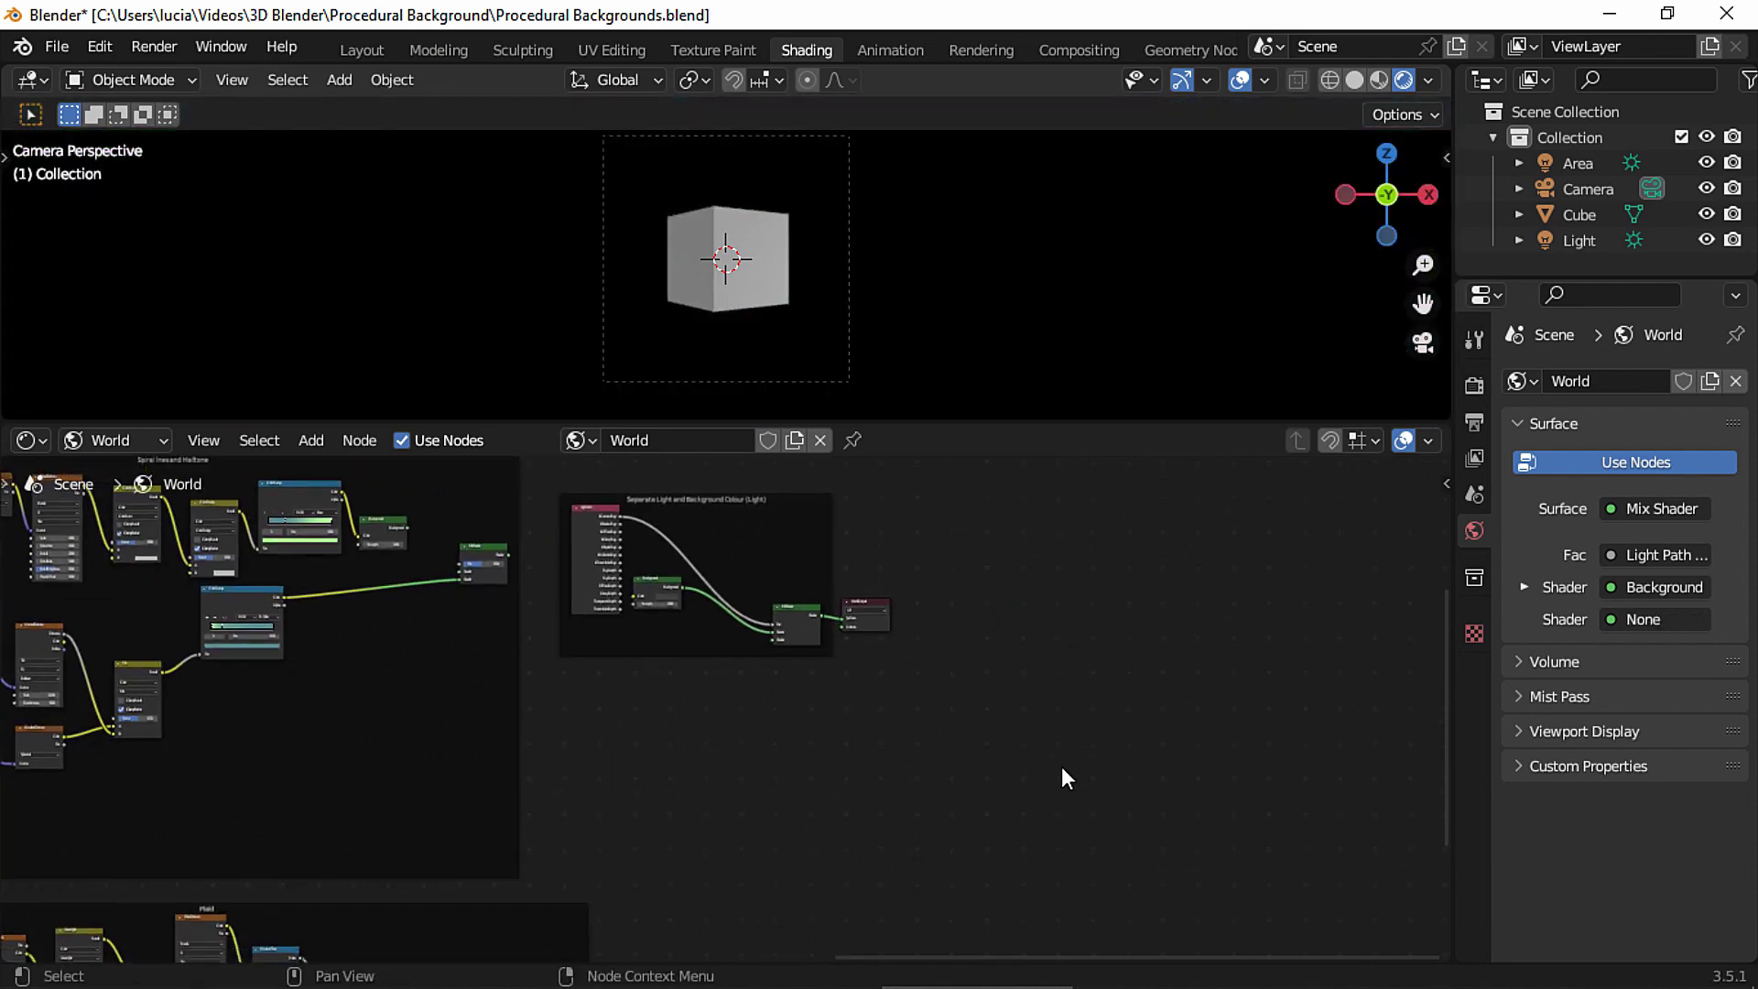
drag(1036, 747, 766, 518)
middle_drag(884, 632, 978, 464)
key(g)
click(906, 889)
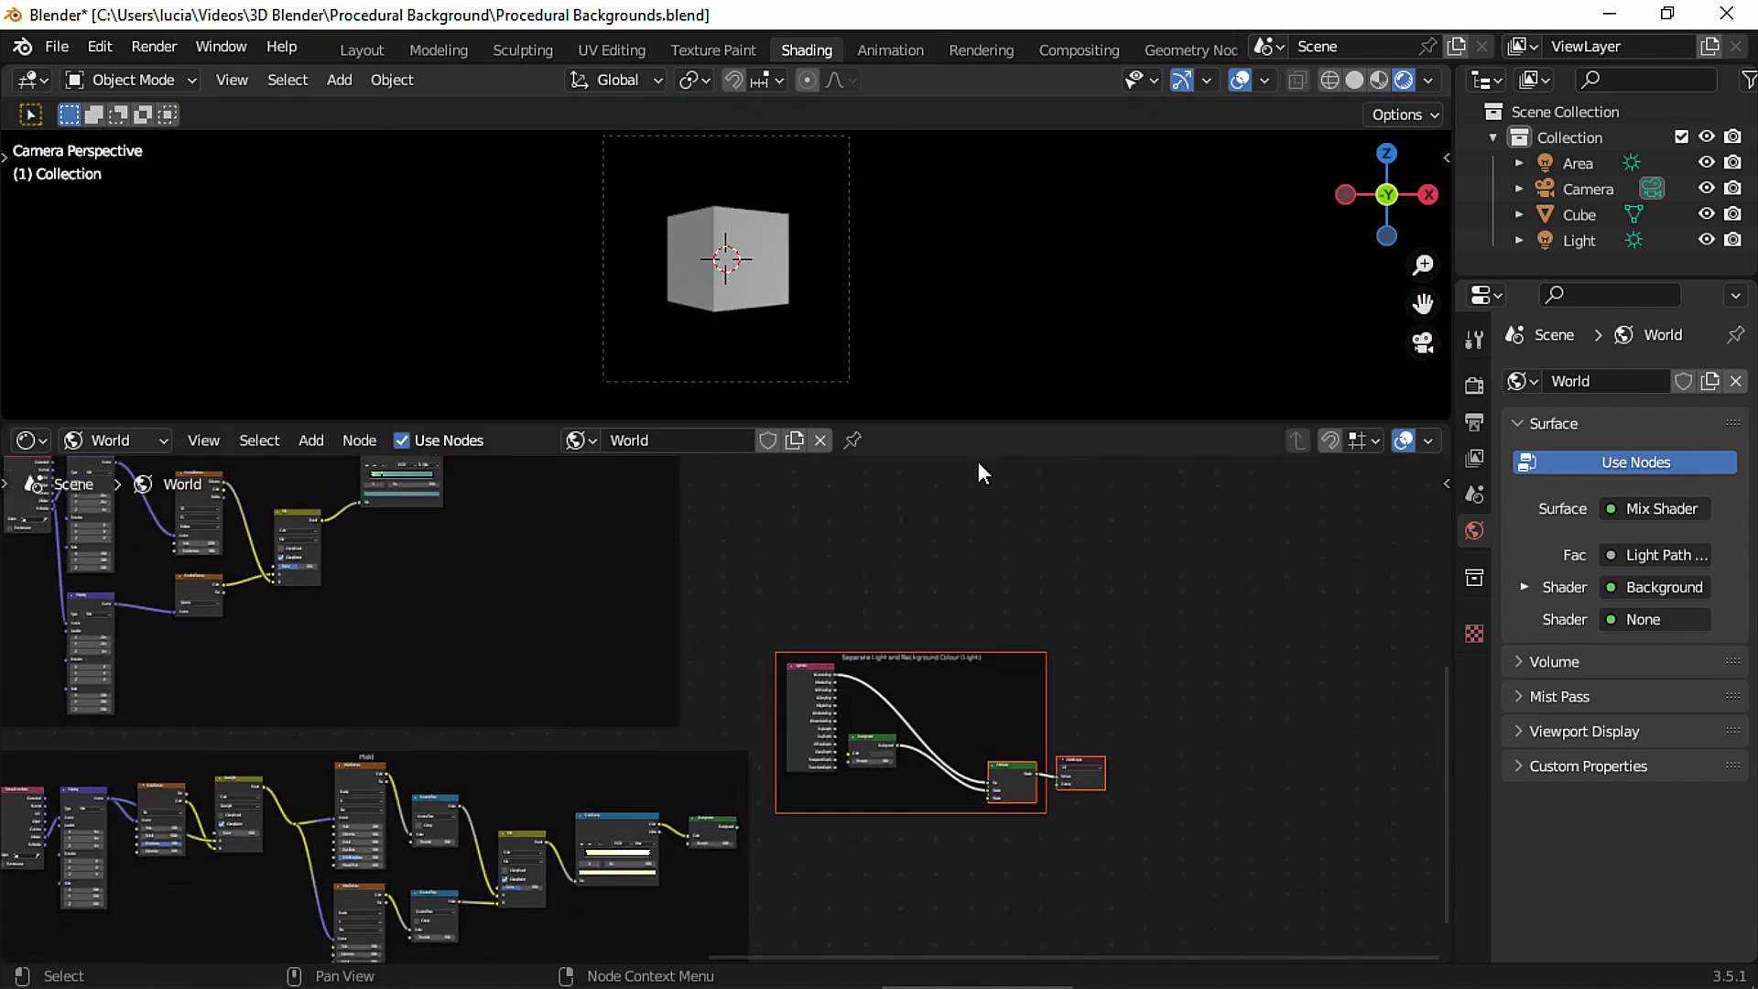
Feed the Plaid frame's Background into the light-separating Mix Shader's second Shader input and examine the plaid nodes.
middle_drag(830, 787, 952, 615)
scroll(953, 611, up, 3)
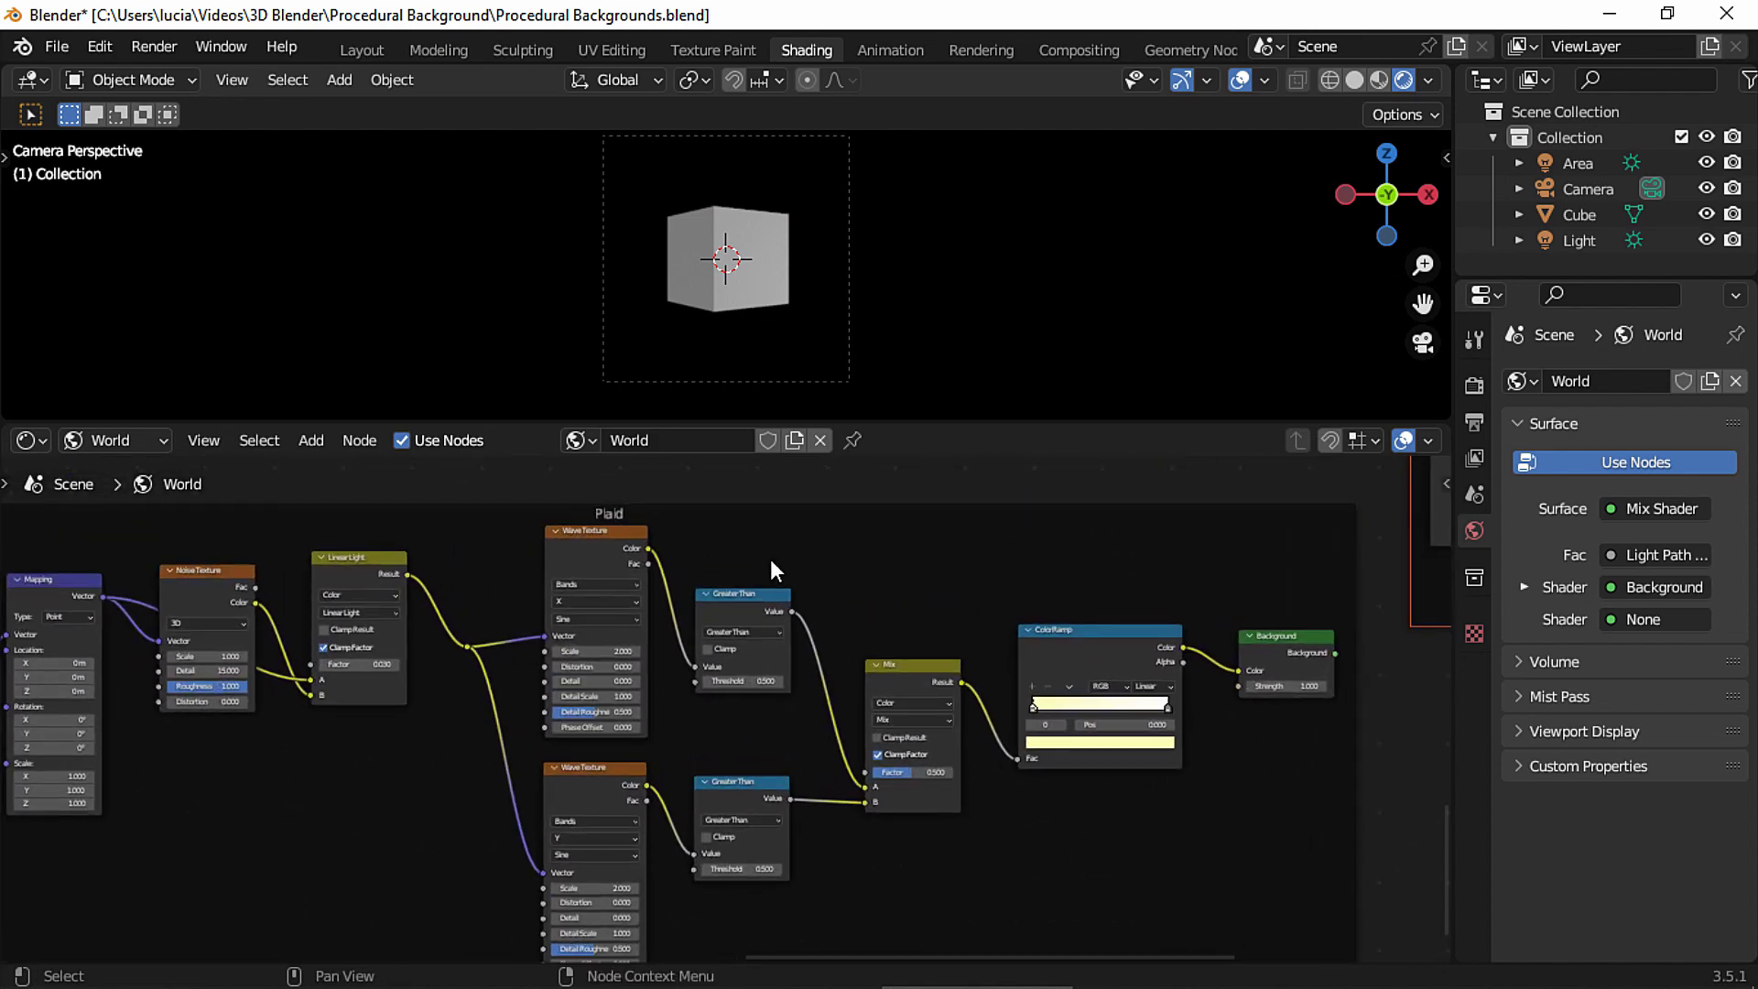
middle_drag(1068, 689, 305, 767)
drag(572, 701, 1062, 644)
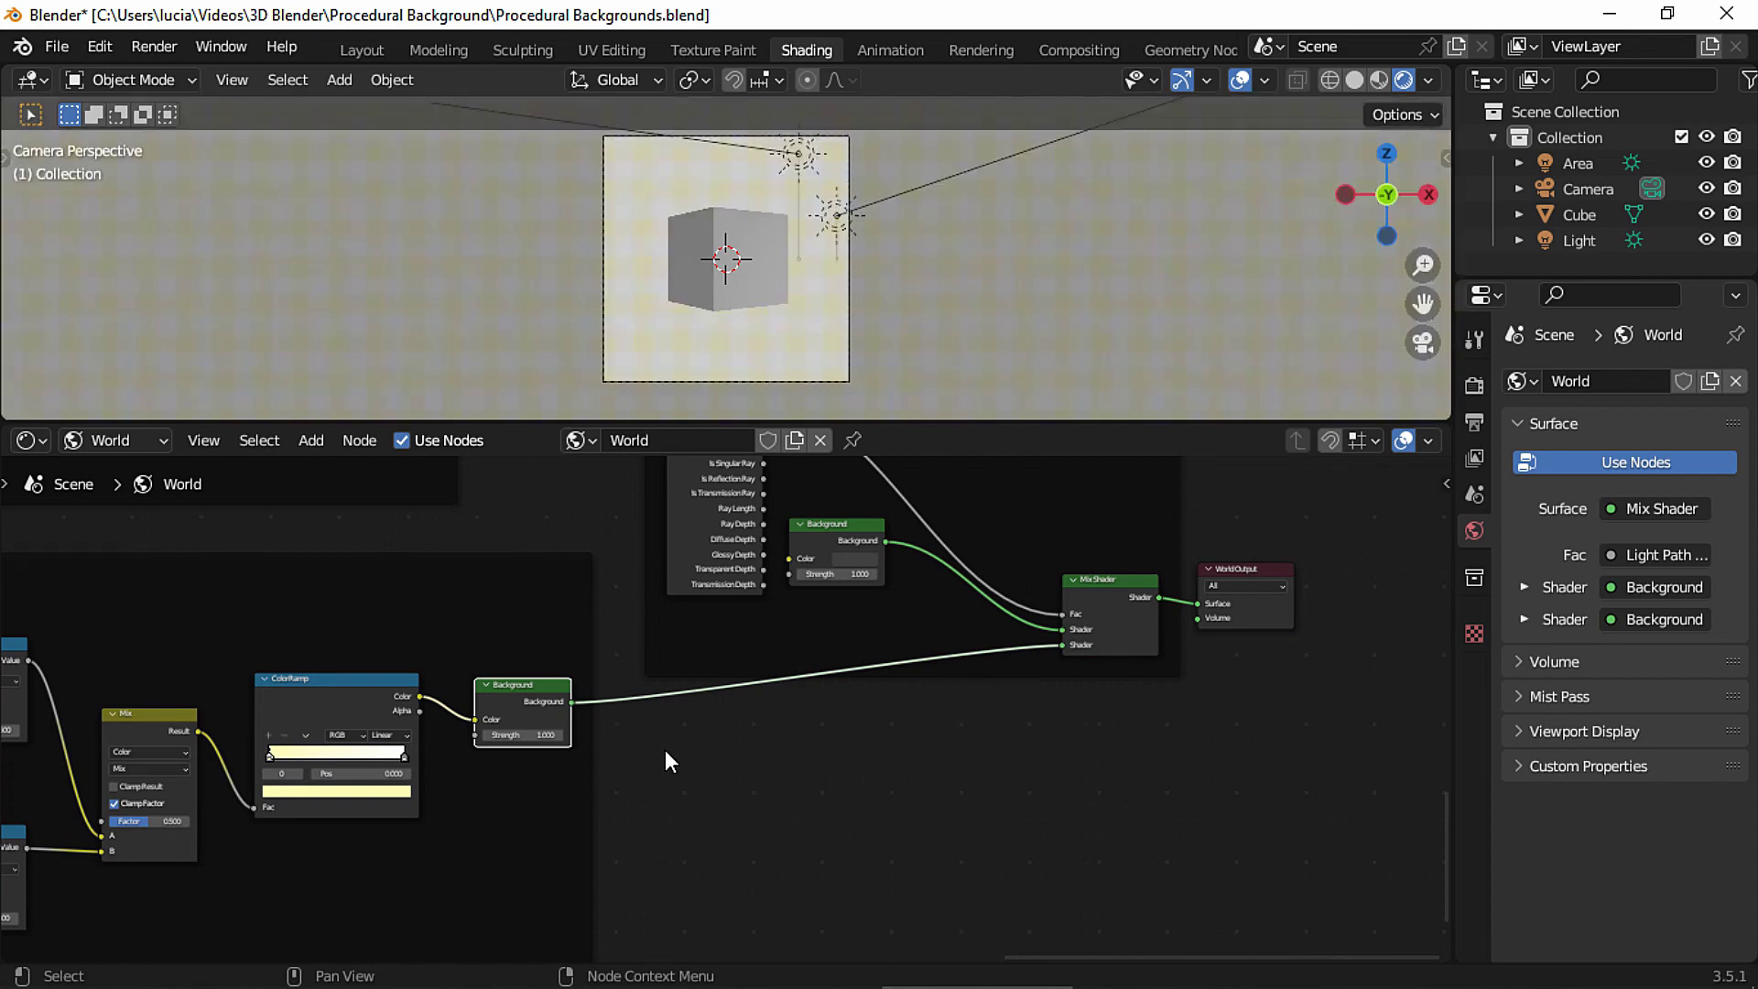
middle_drag(452, 803, 973, 734)
middle_drag(709, 765, 1097, 805)
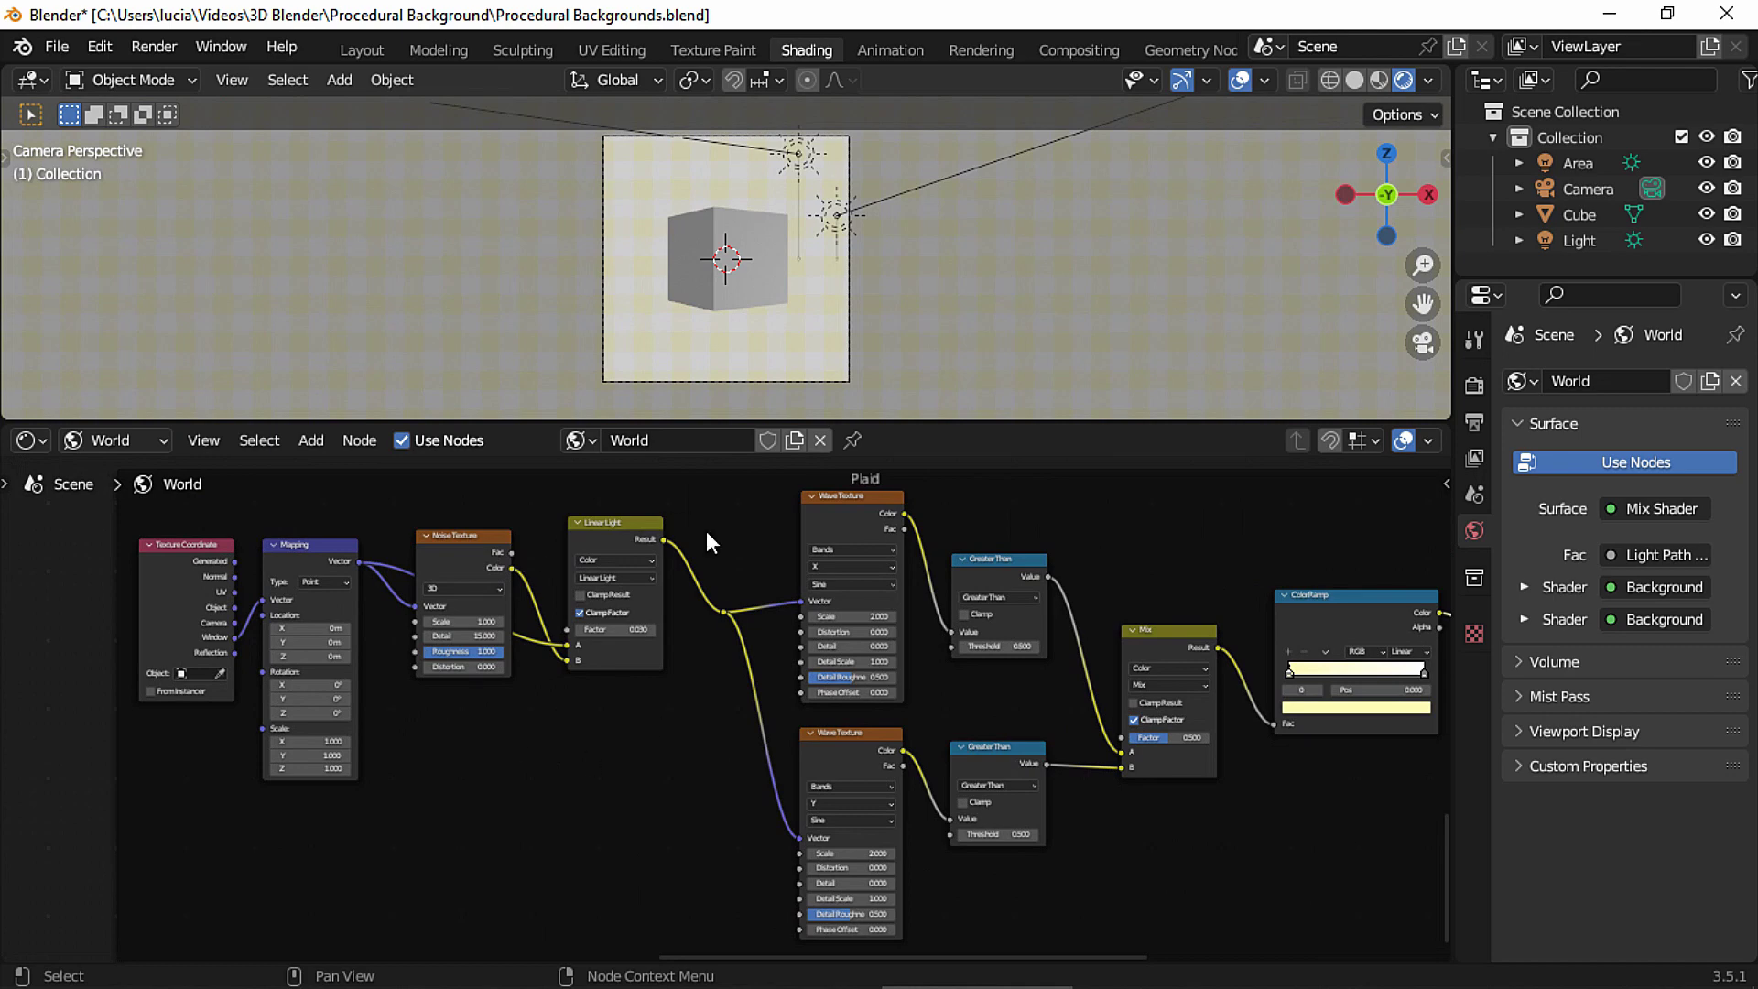
Connect the Plaid Mapping node's Vector output directly to both Wave Textures, bypassing the Linear Light mix, and inspect the pattern up close.
drag(366, 558, 787, 608)
drag(371, 580, 795, 833)
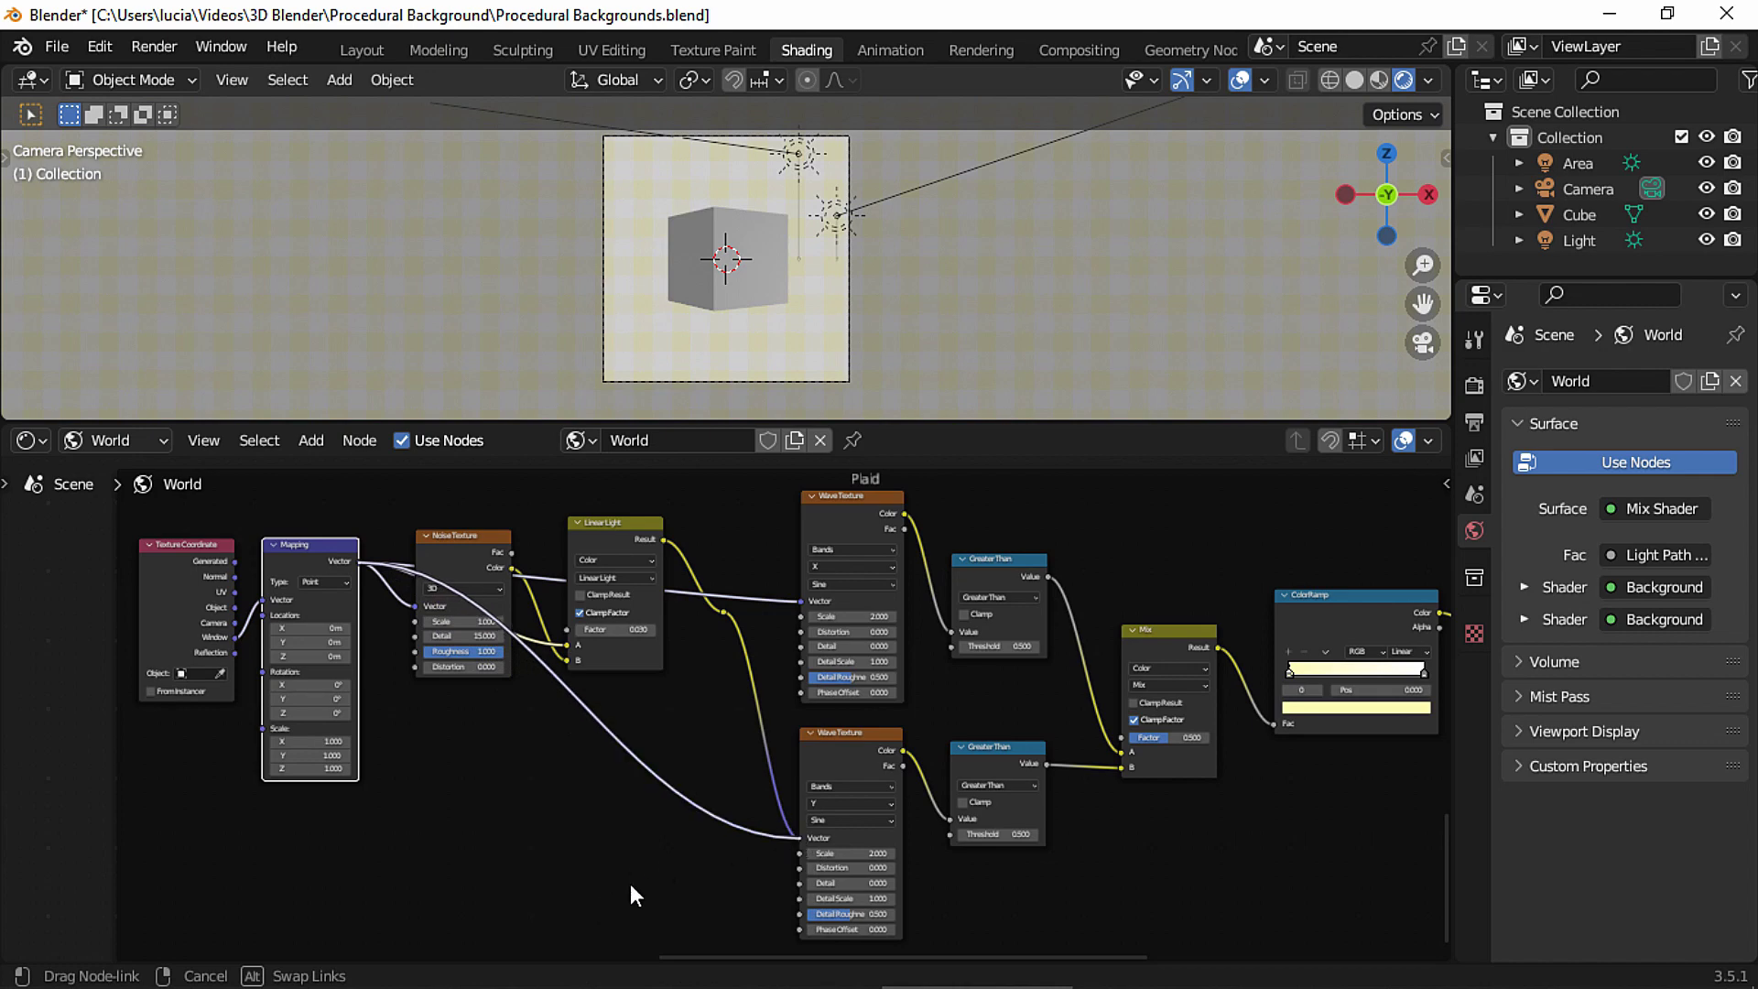
drag(632, 893, 663, 835)
scroll(941, 342, up, 3)
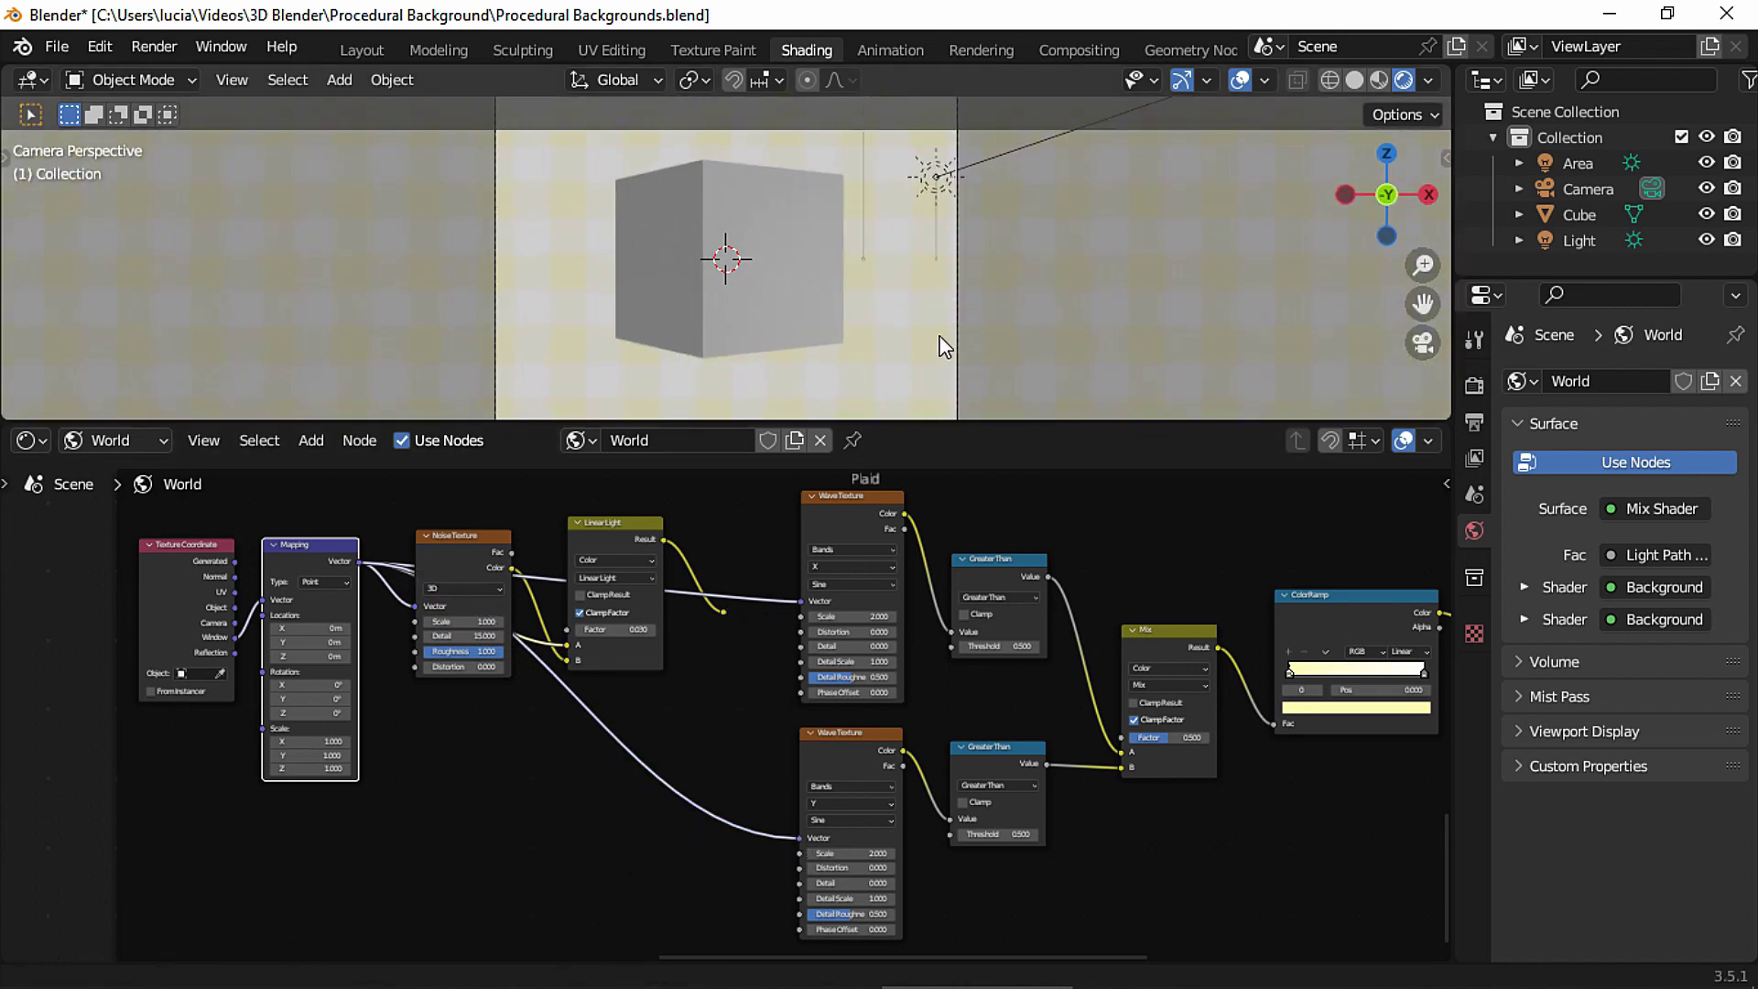
scroll(961, 320, up, 2)
scroll(1076, 351, down, 5)
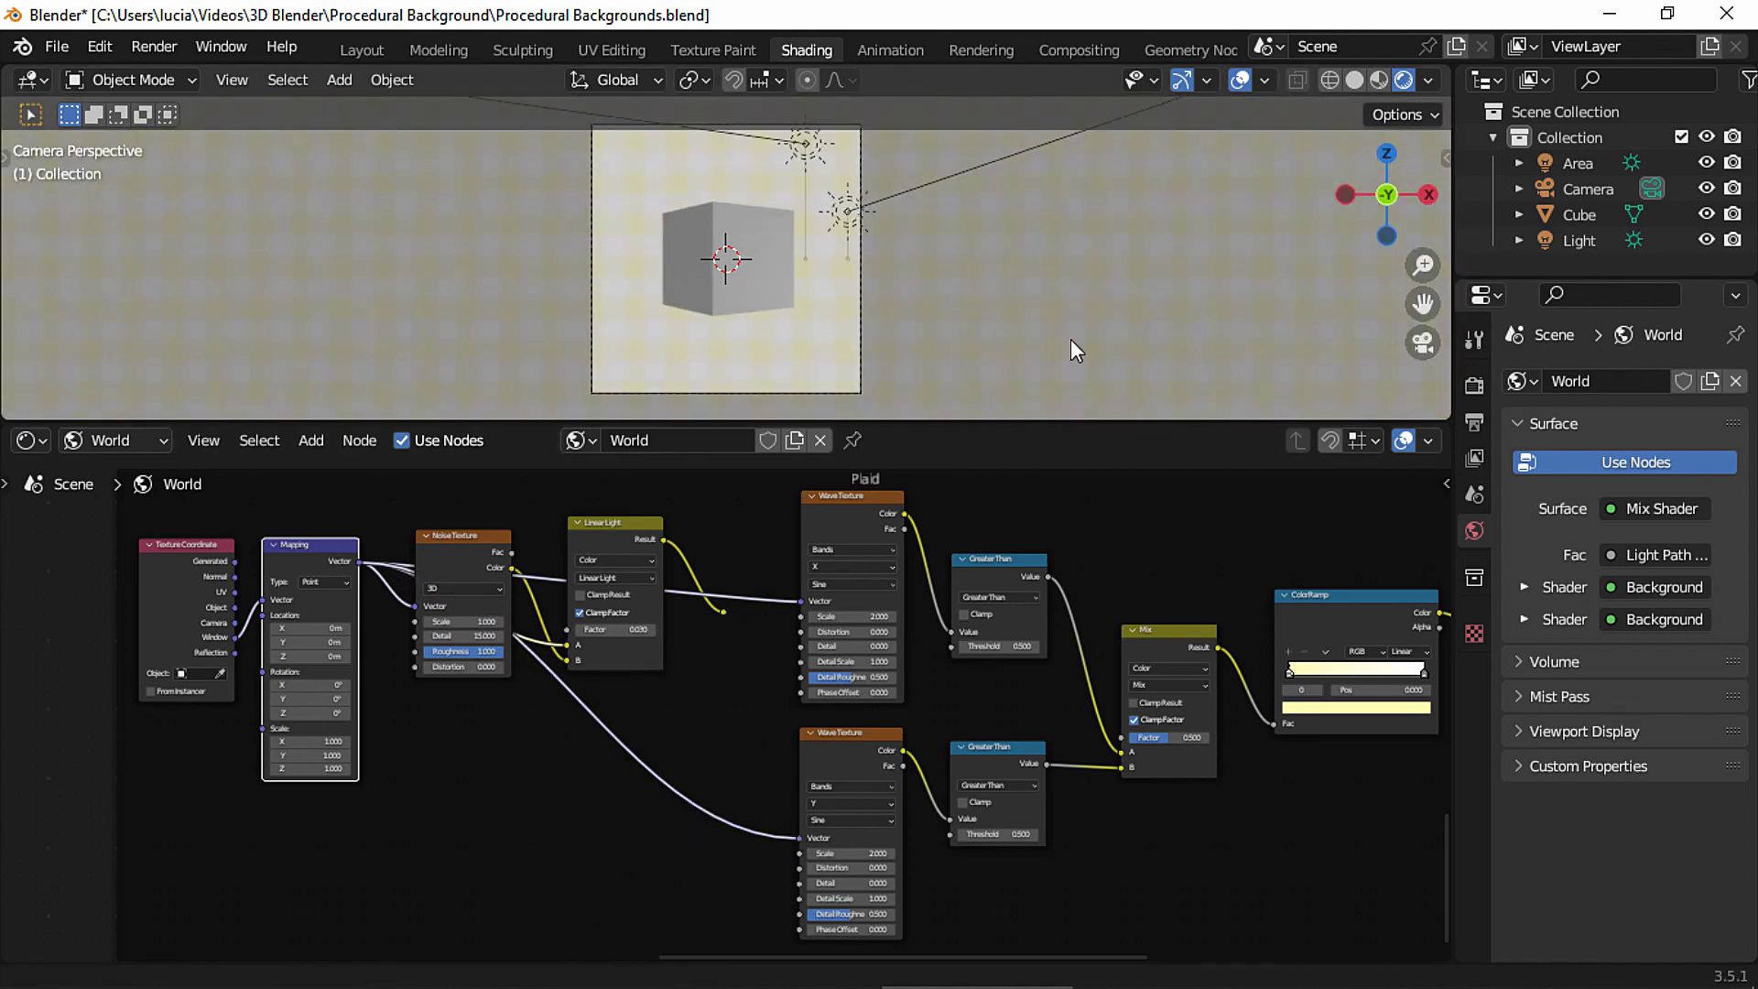
scroll(1076, 351, down, 1)
Remove the Light Path, Background and Mix Shader nodes from the Separate Light and Background Colour frame and move them downward.
scroll(1144, 741, down, 3)
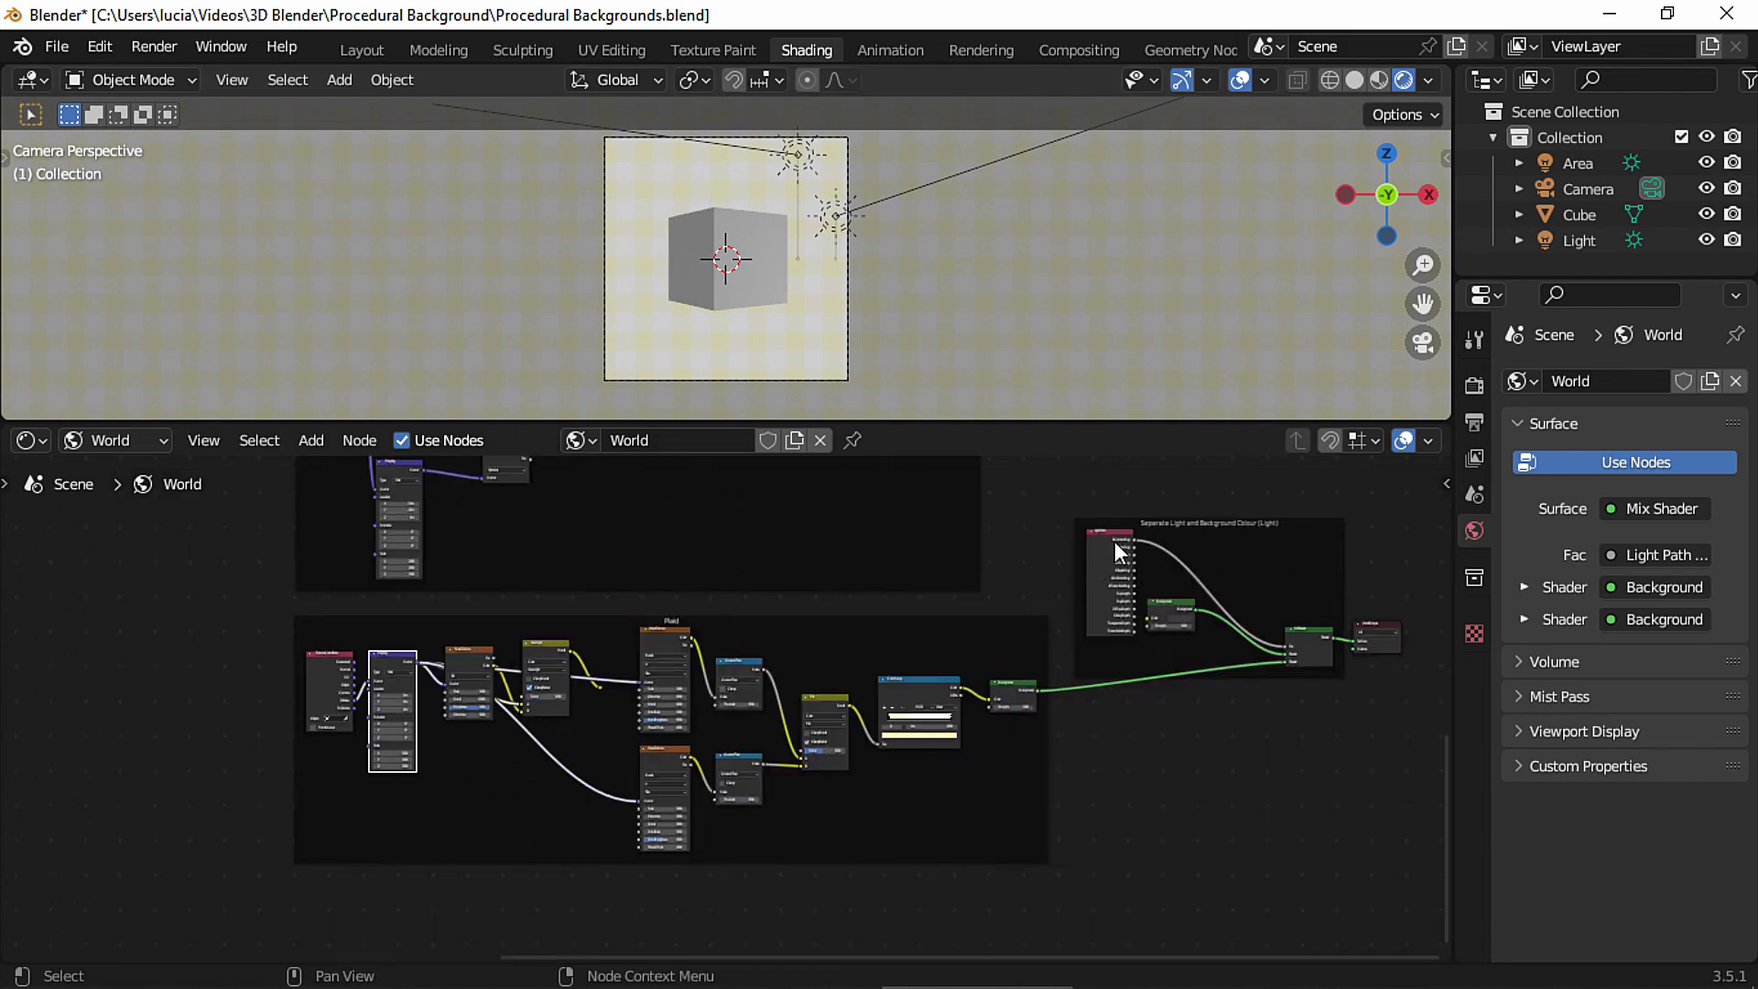
mouse_move(1113, 542)
mouse_down()
mouse_move(1055, 541)
mouse_move(1152, 561)
mouse_move(1054, 509)
mouse_move(1106, 574)
mouse_up()
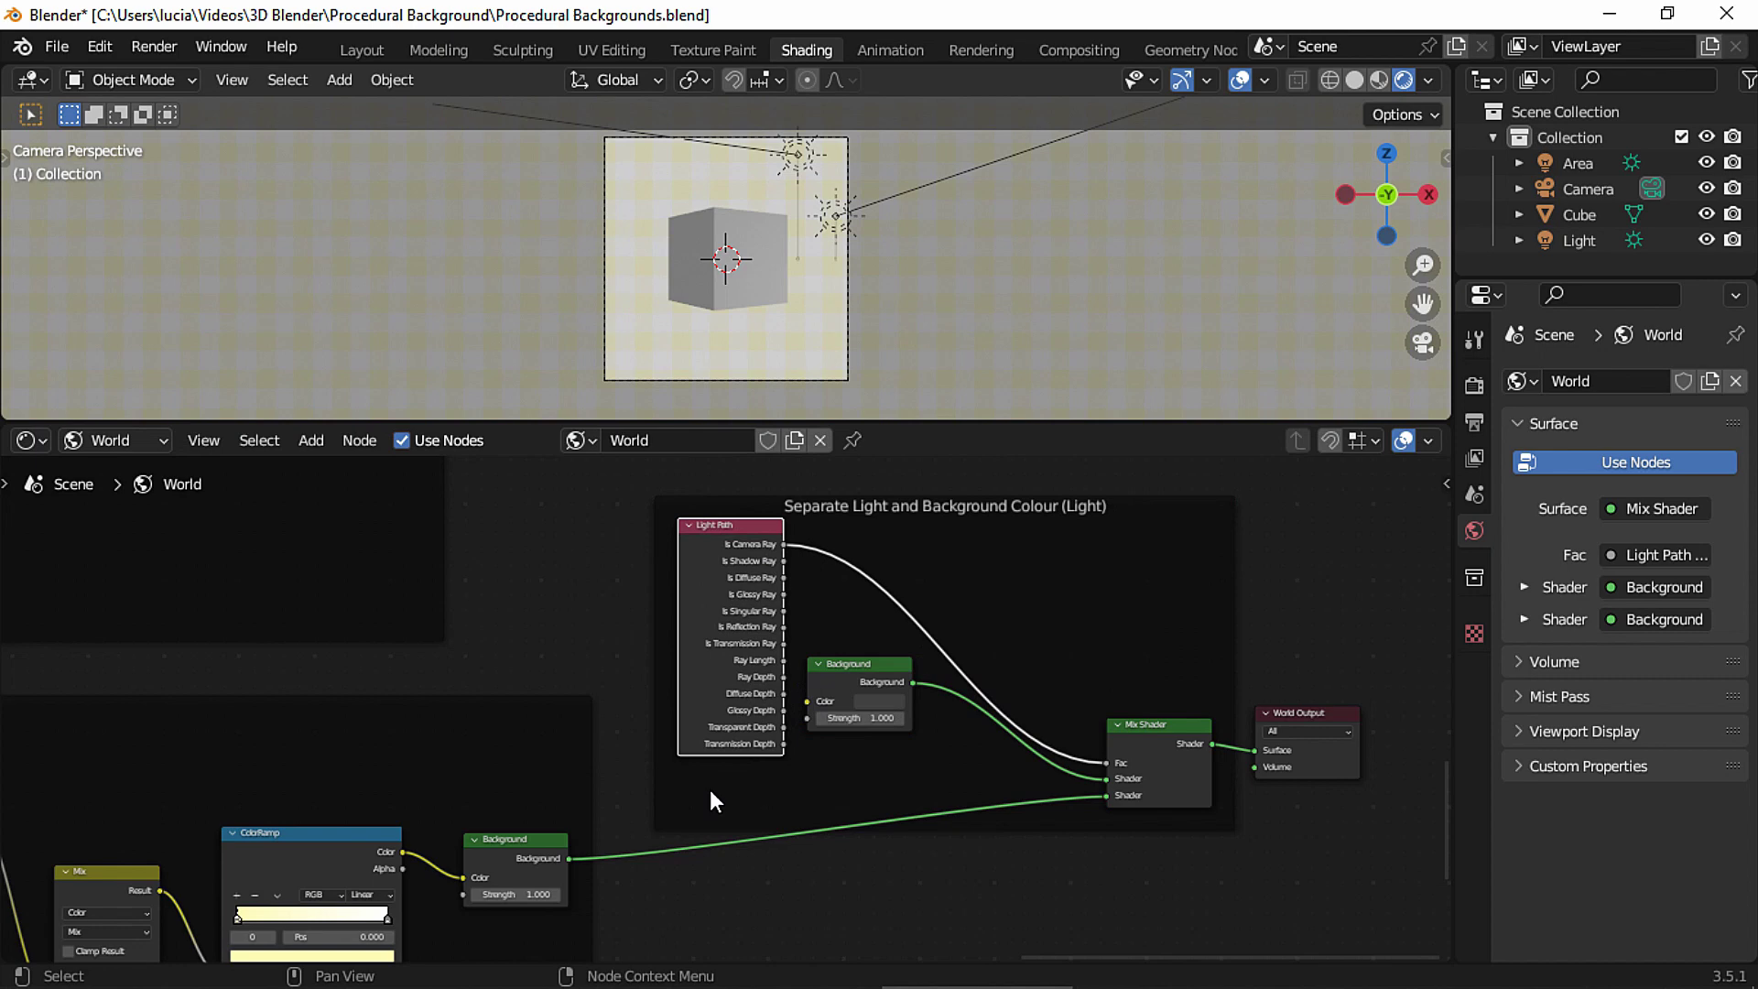
drag(711, 791, 1135, 641)
right_click(706, 605)
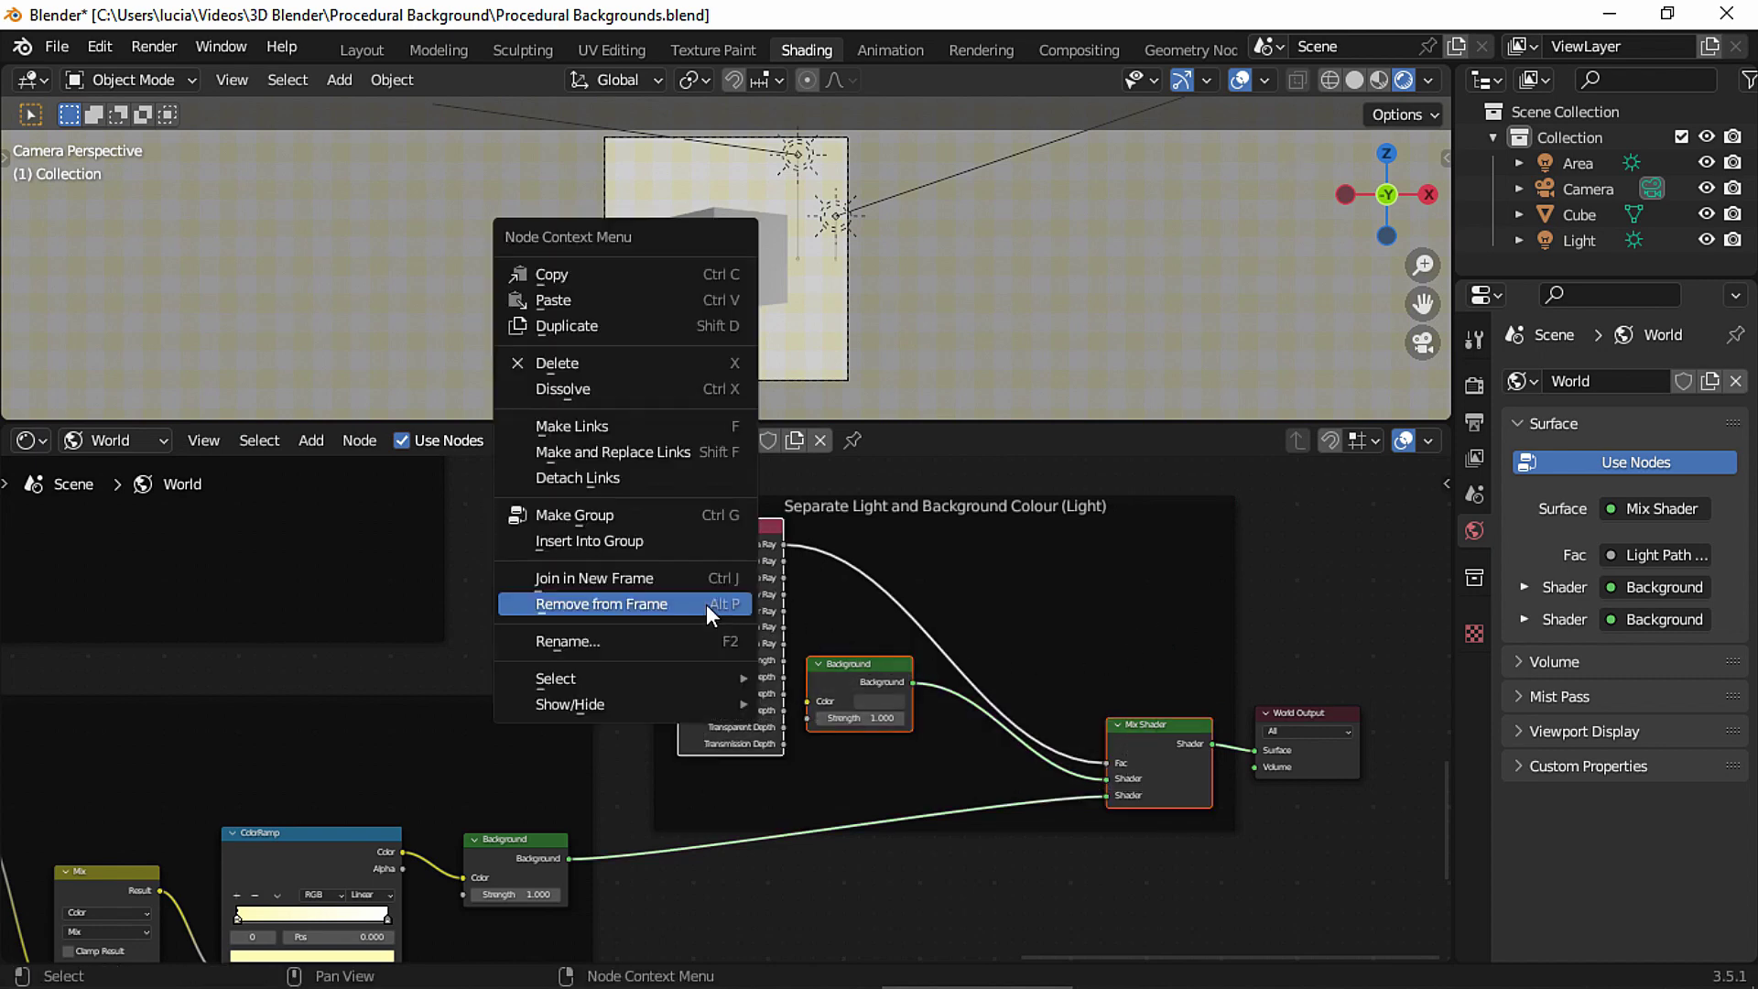
click(716, 604)
drag(743, 540, 742, 838)
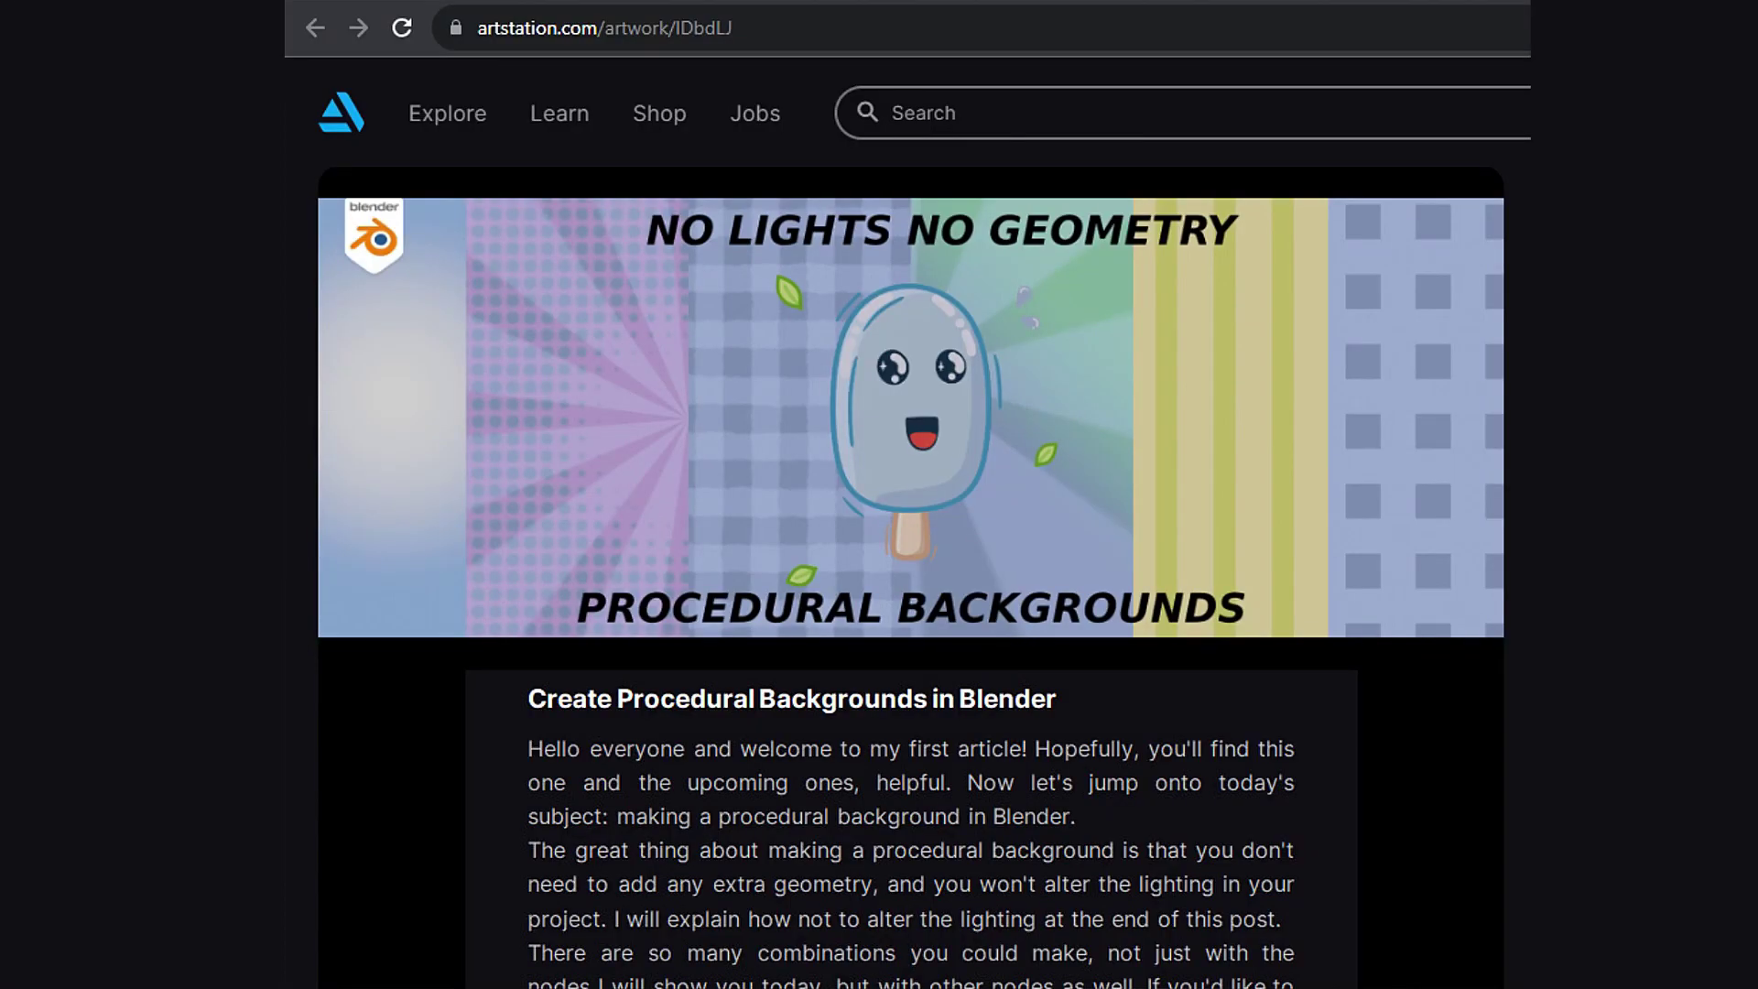
Read the ArtStation article "Create Procedural Backgrounds in Blender" from its introduction through the gradient examples to the Musgrave Texture section.
scroll(911, 576, down, 3)
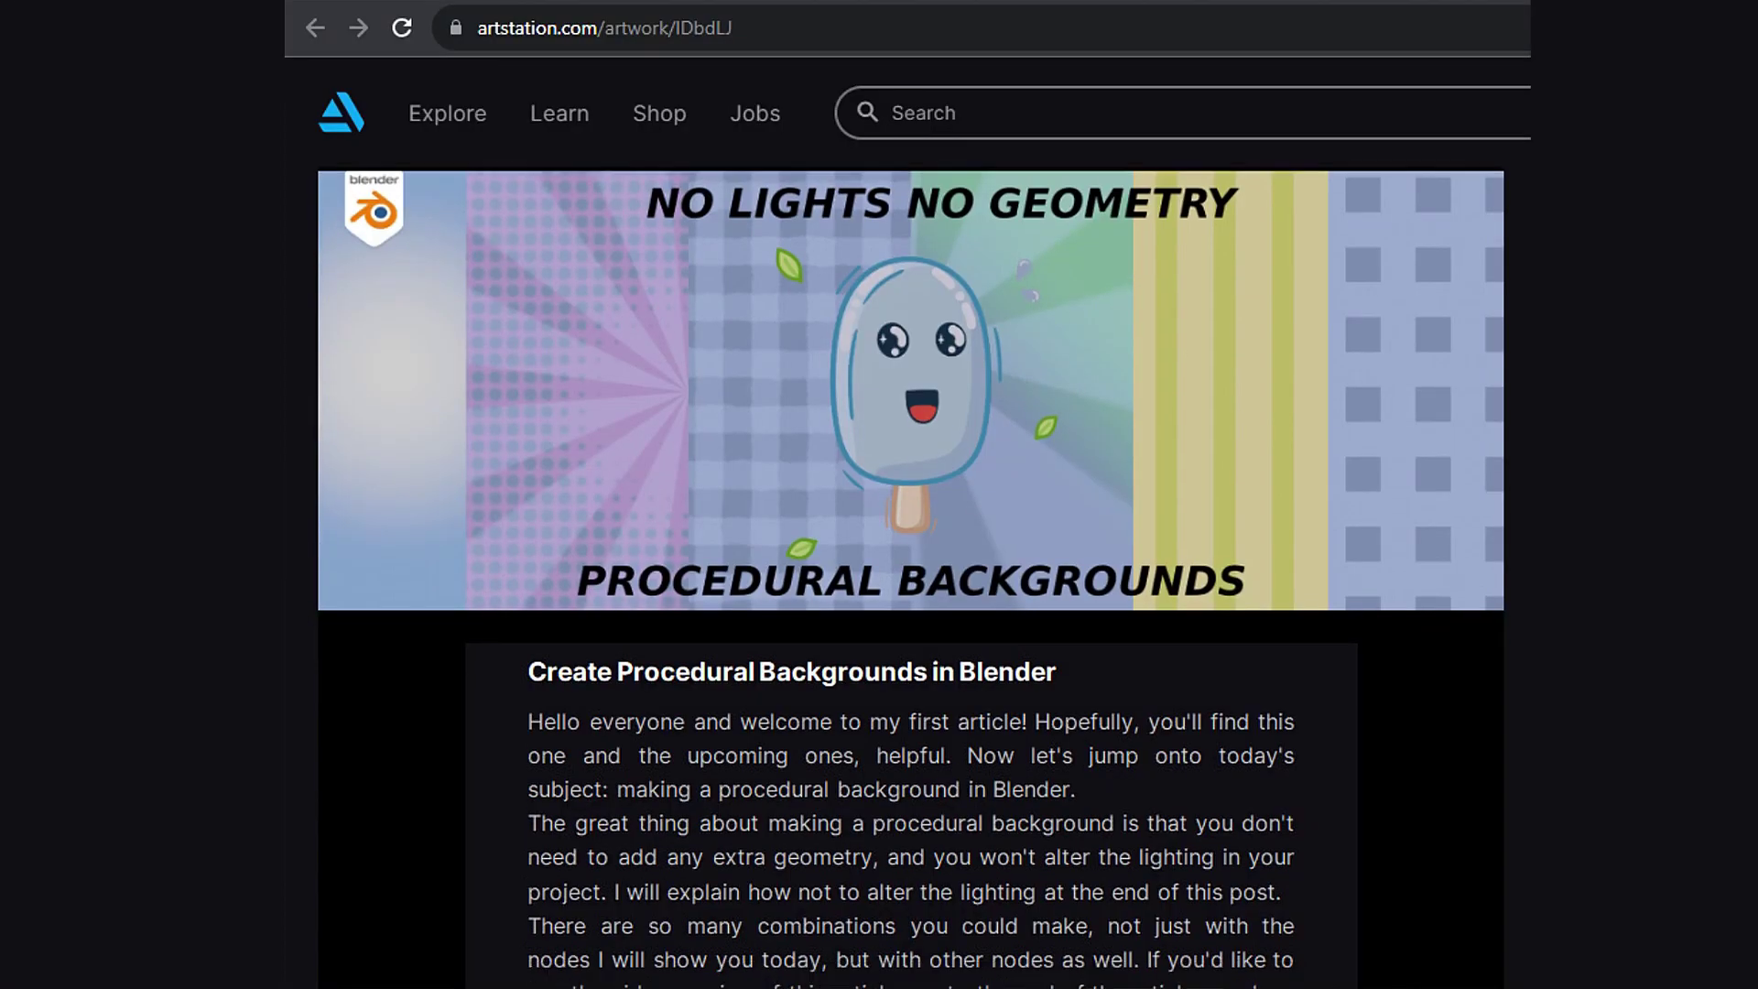
scroll(911, 577, down, 3)
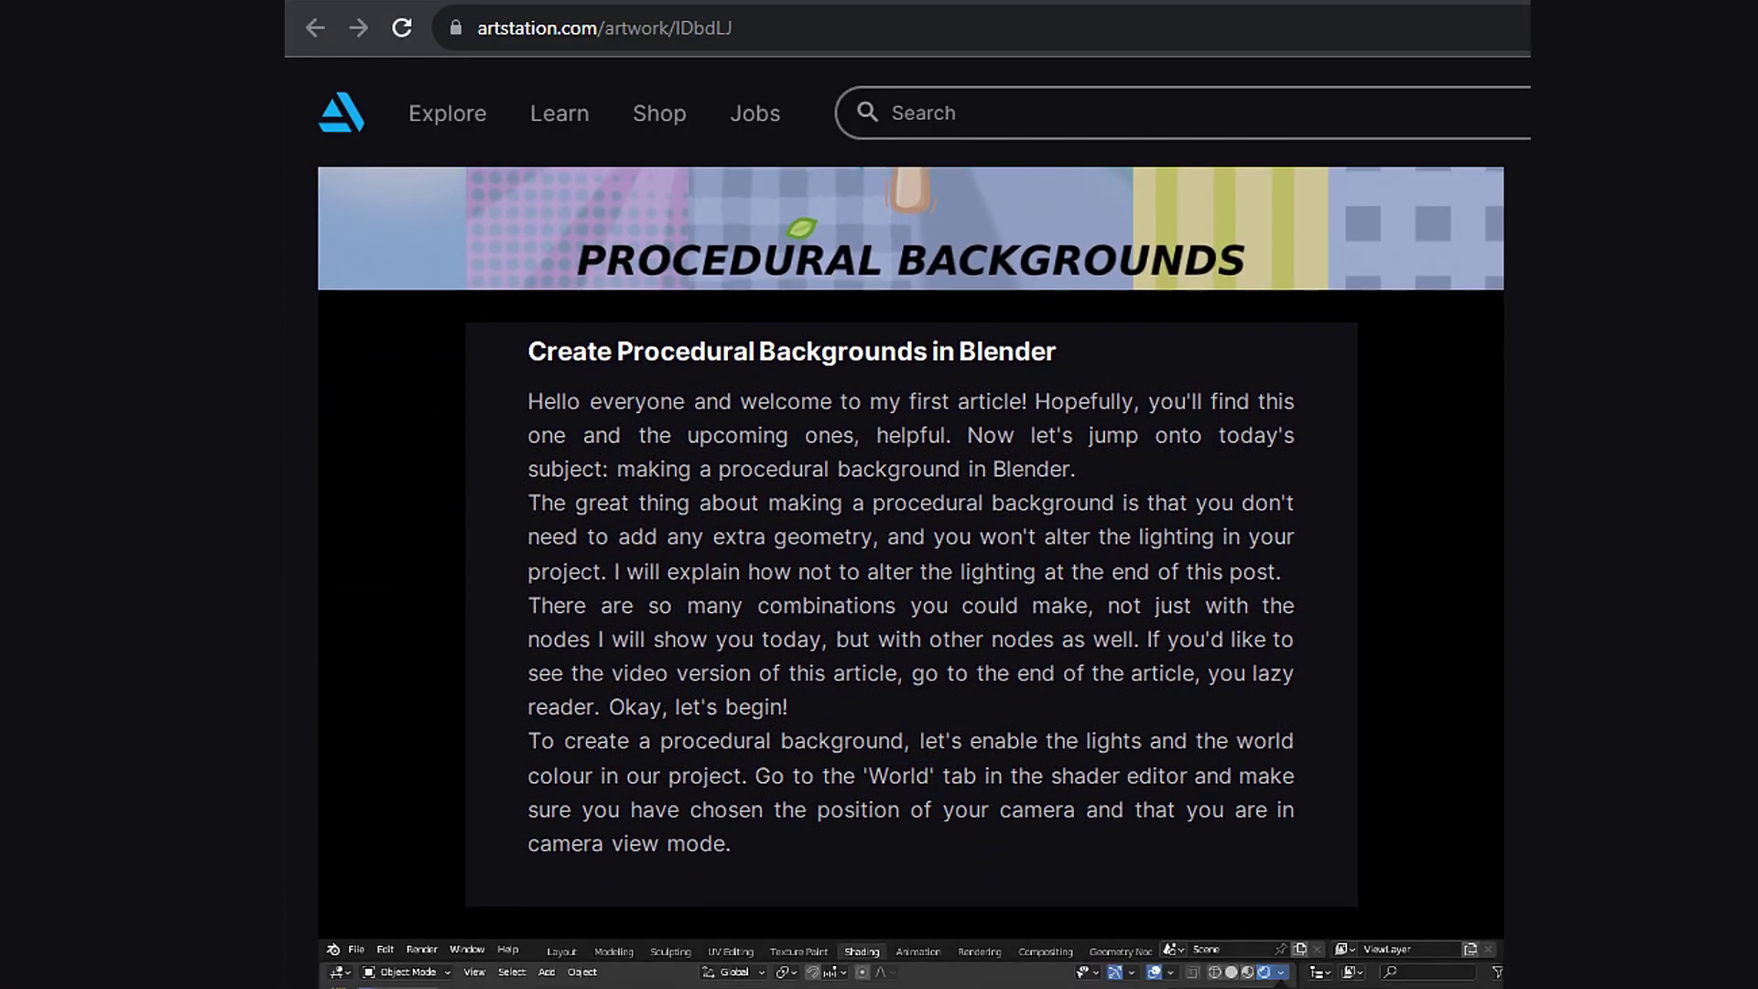
scroll(911, 577, down, 5)
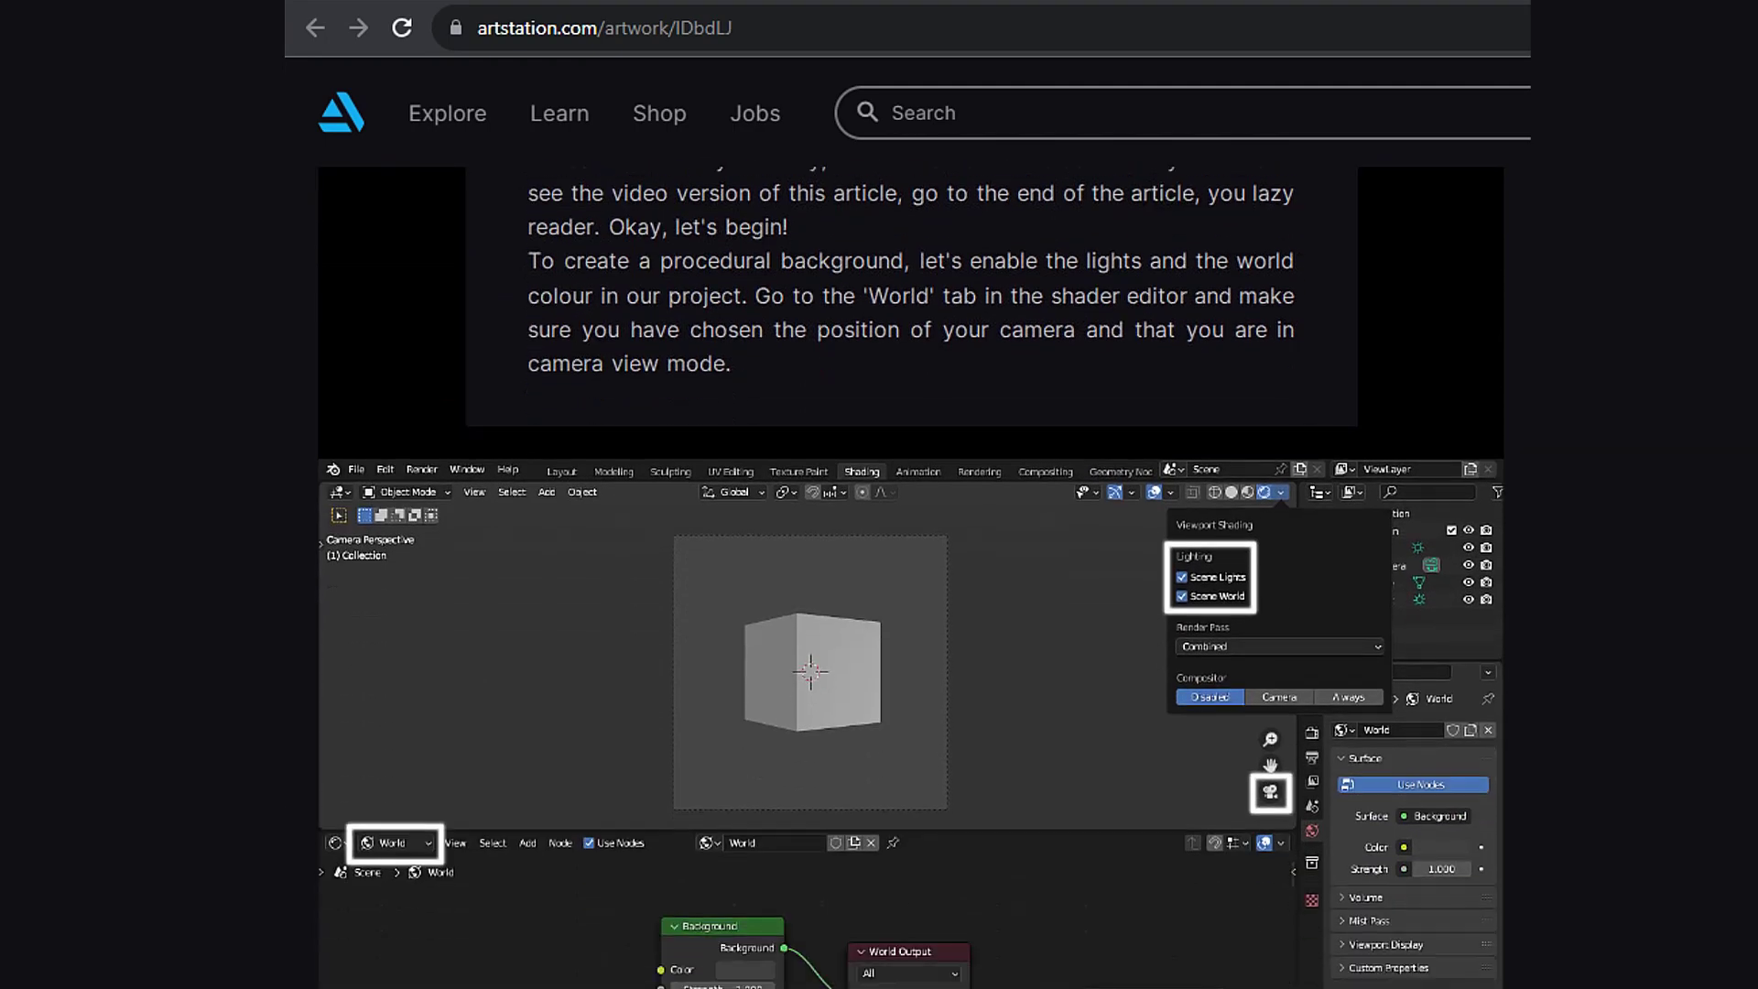
scroll(911, 577, down, 8)
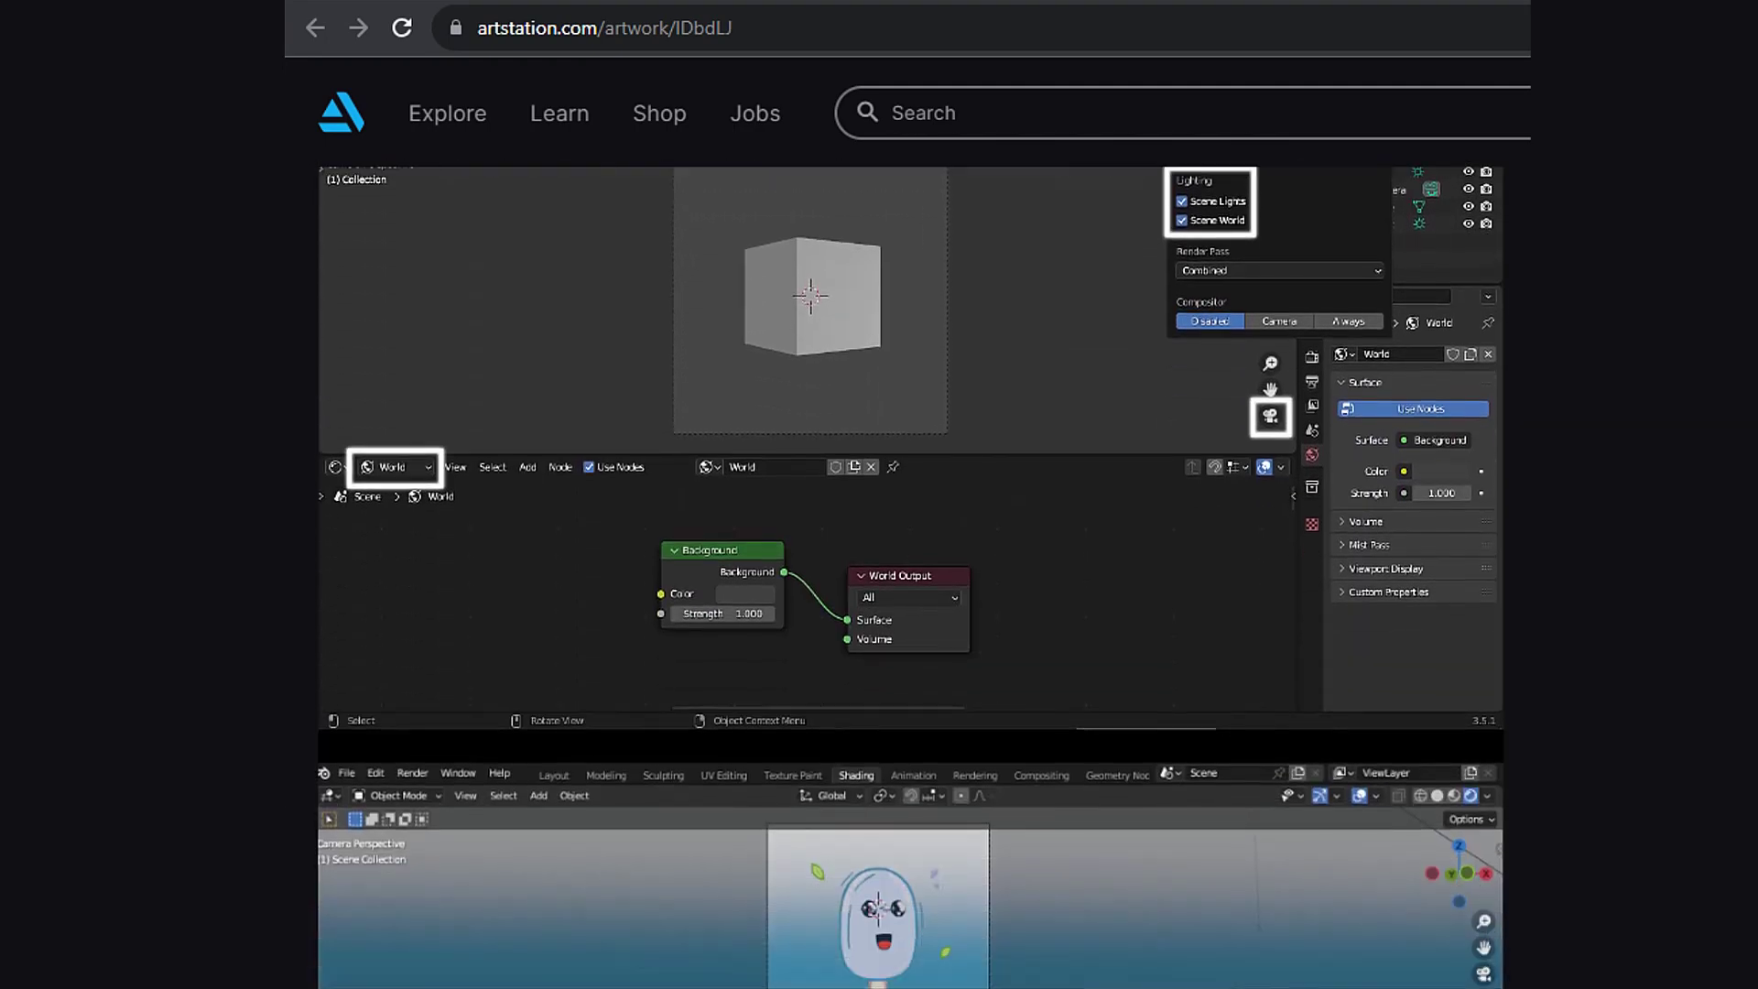
scroll(911, 577, down, 10)
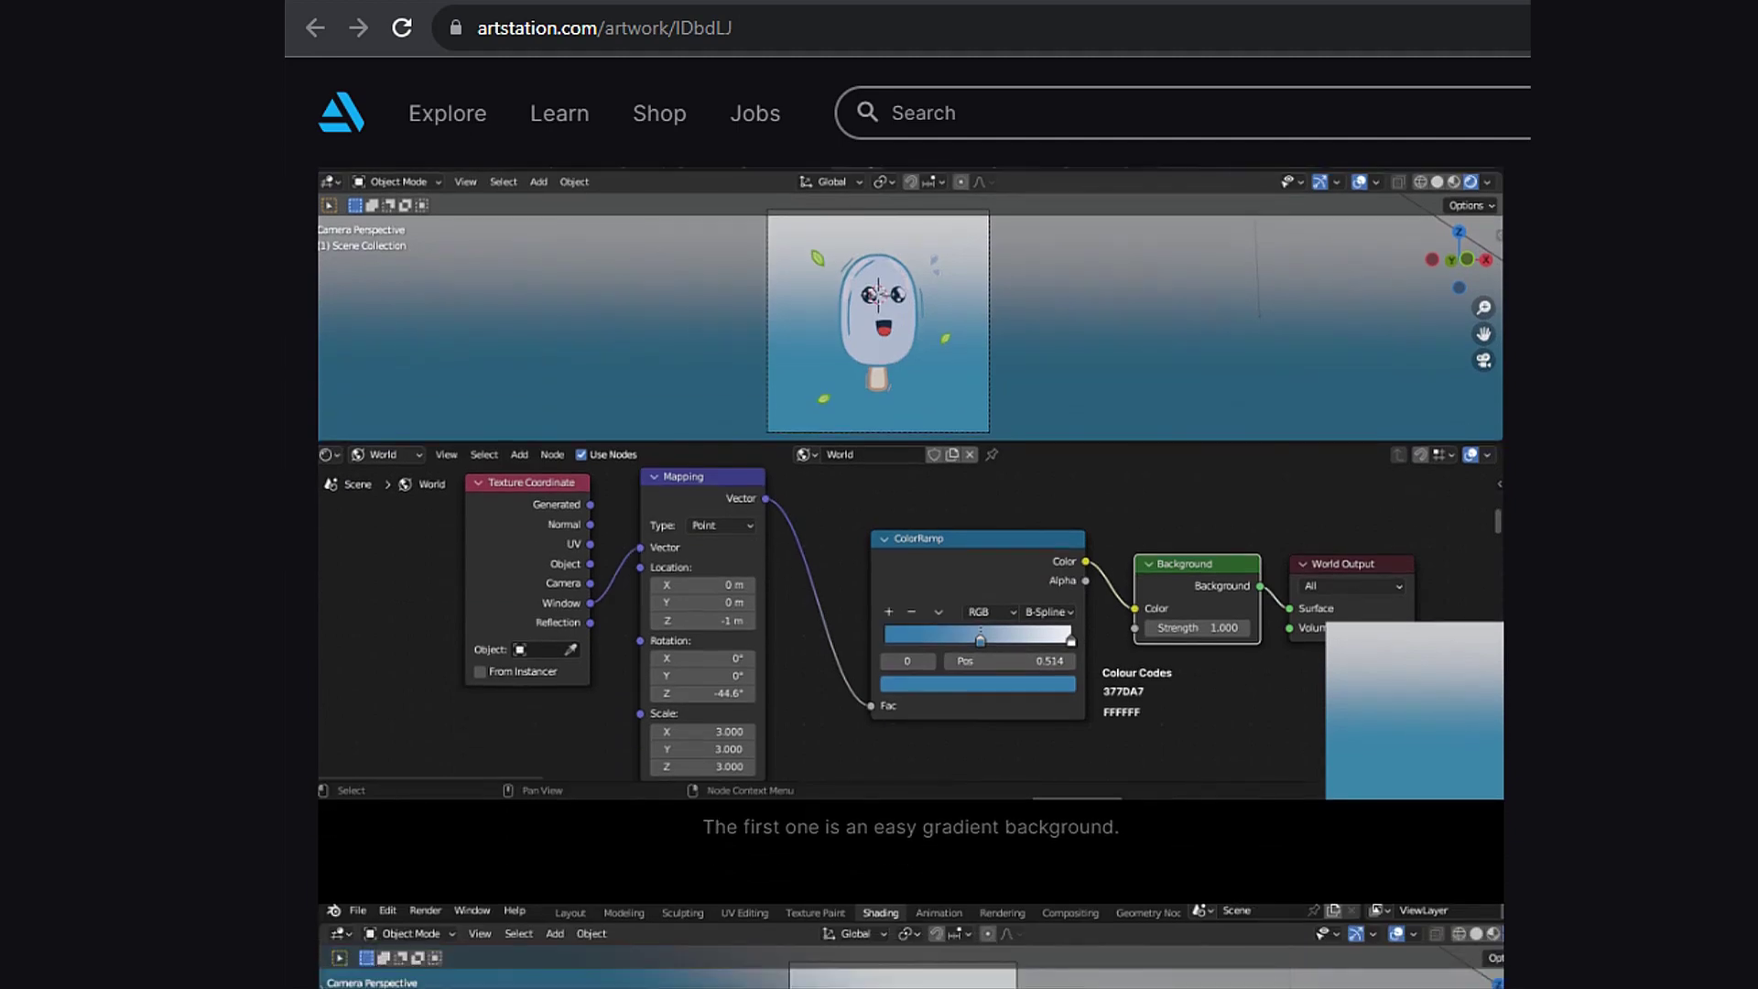
scroll(911, 576, down, 13)
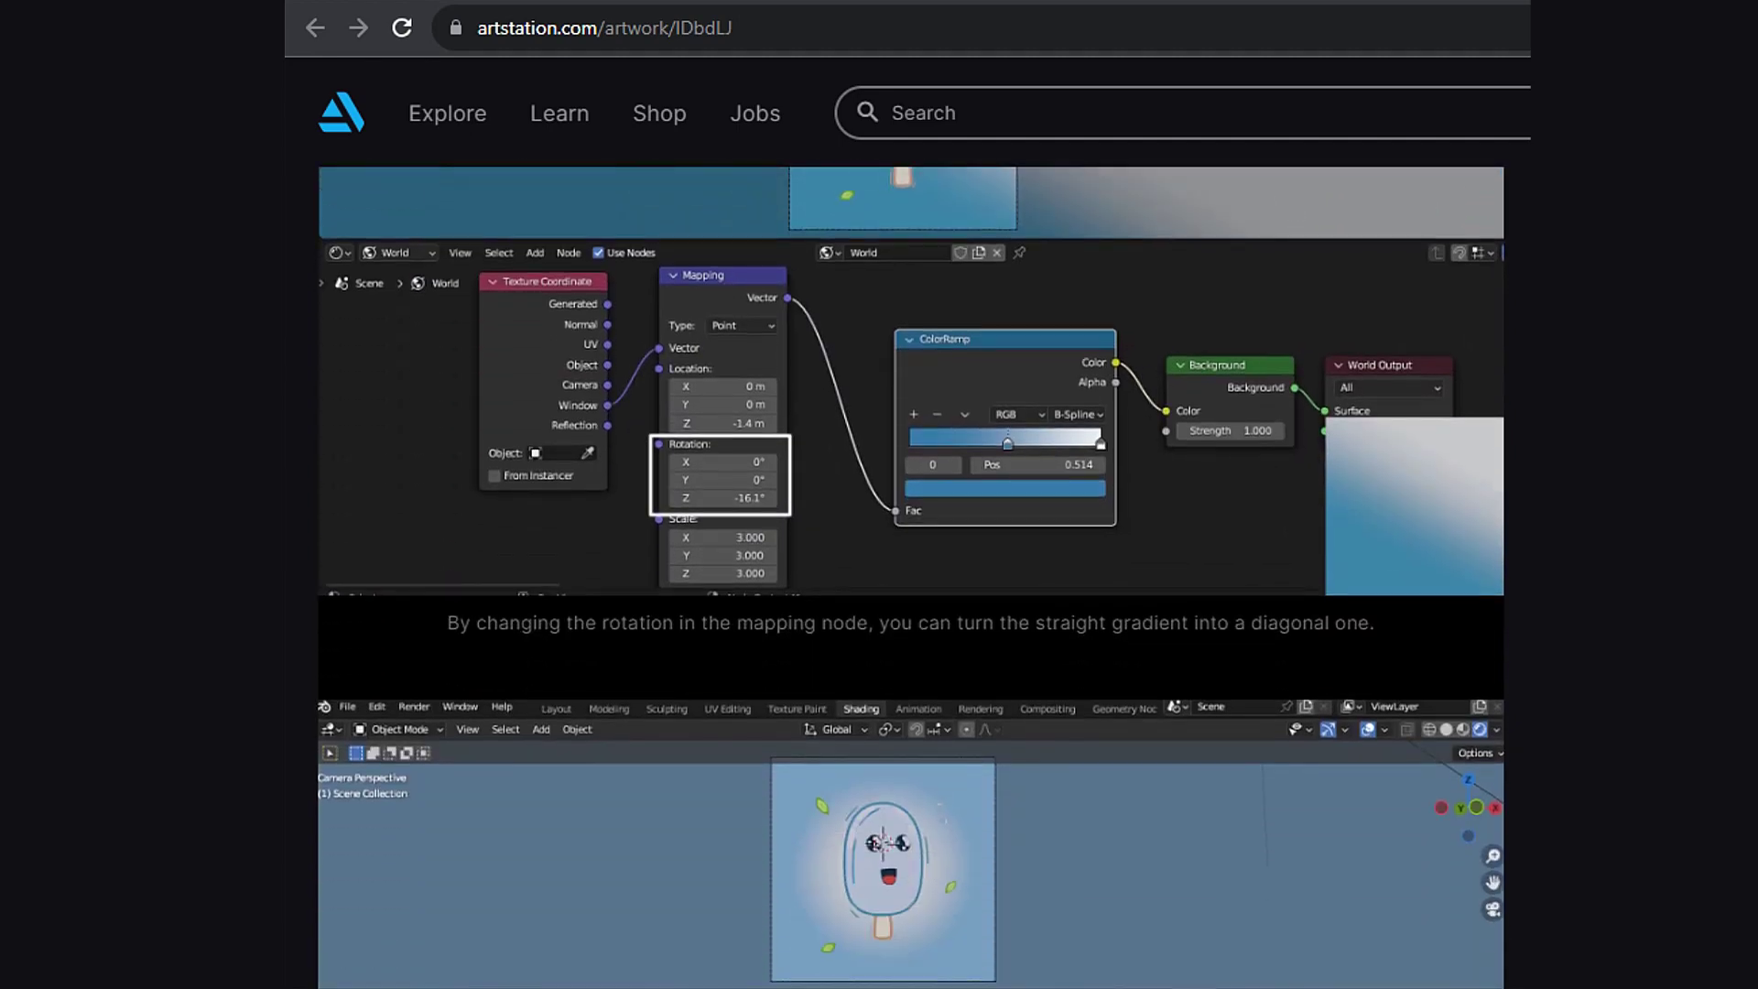
scroll(911, 577, down, 13)
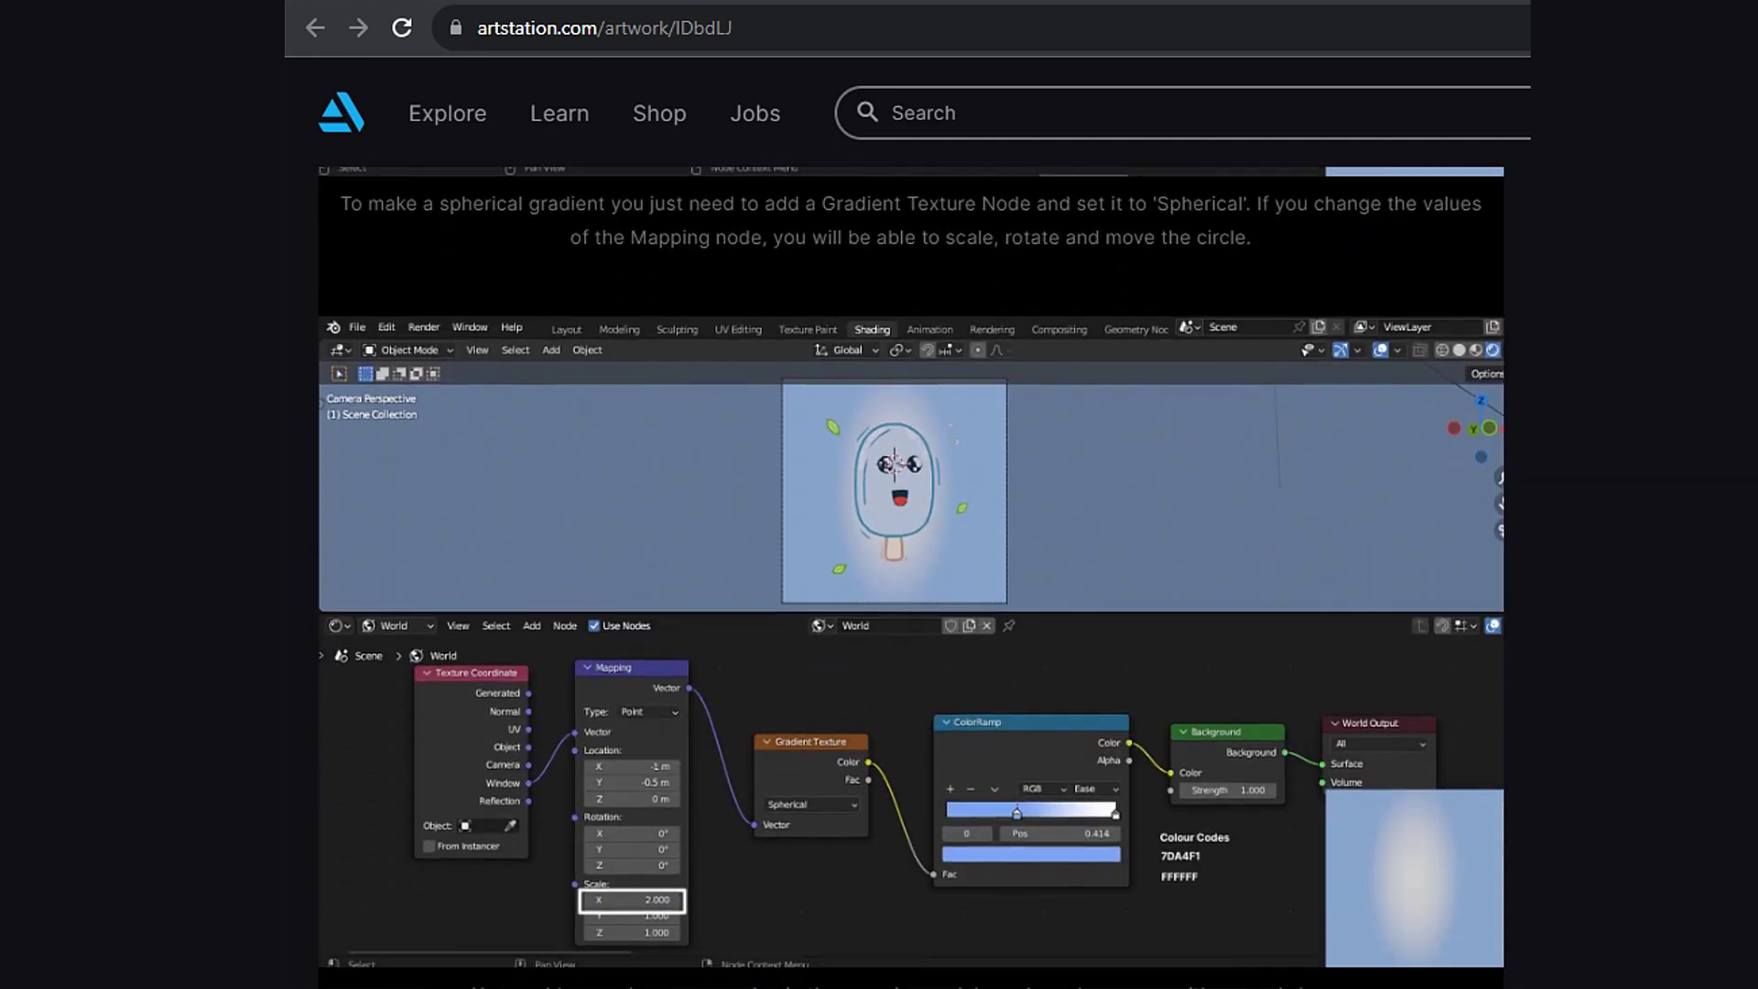
scroll(911, 577, down, 3)
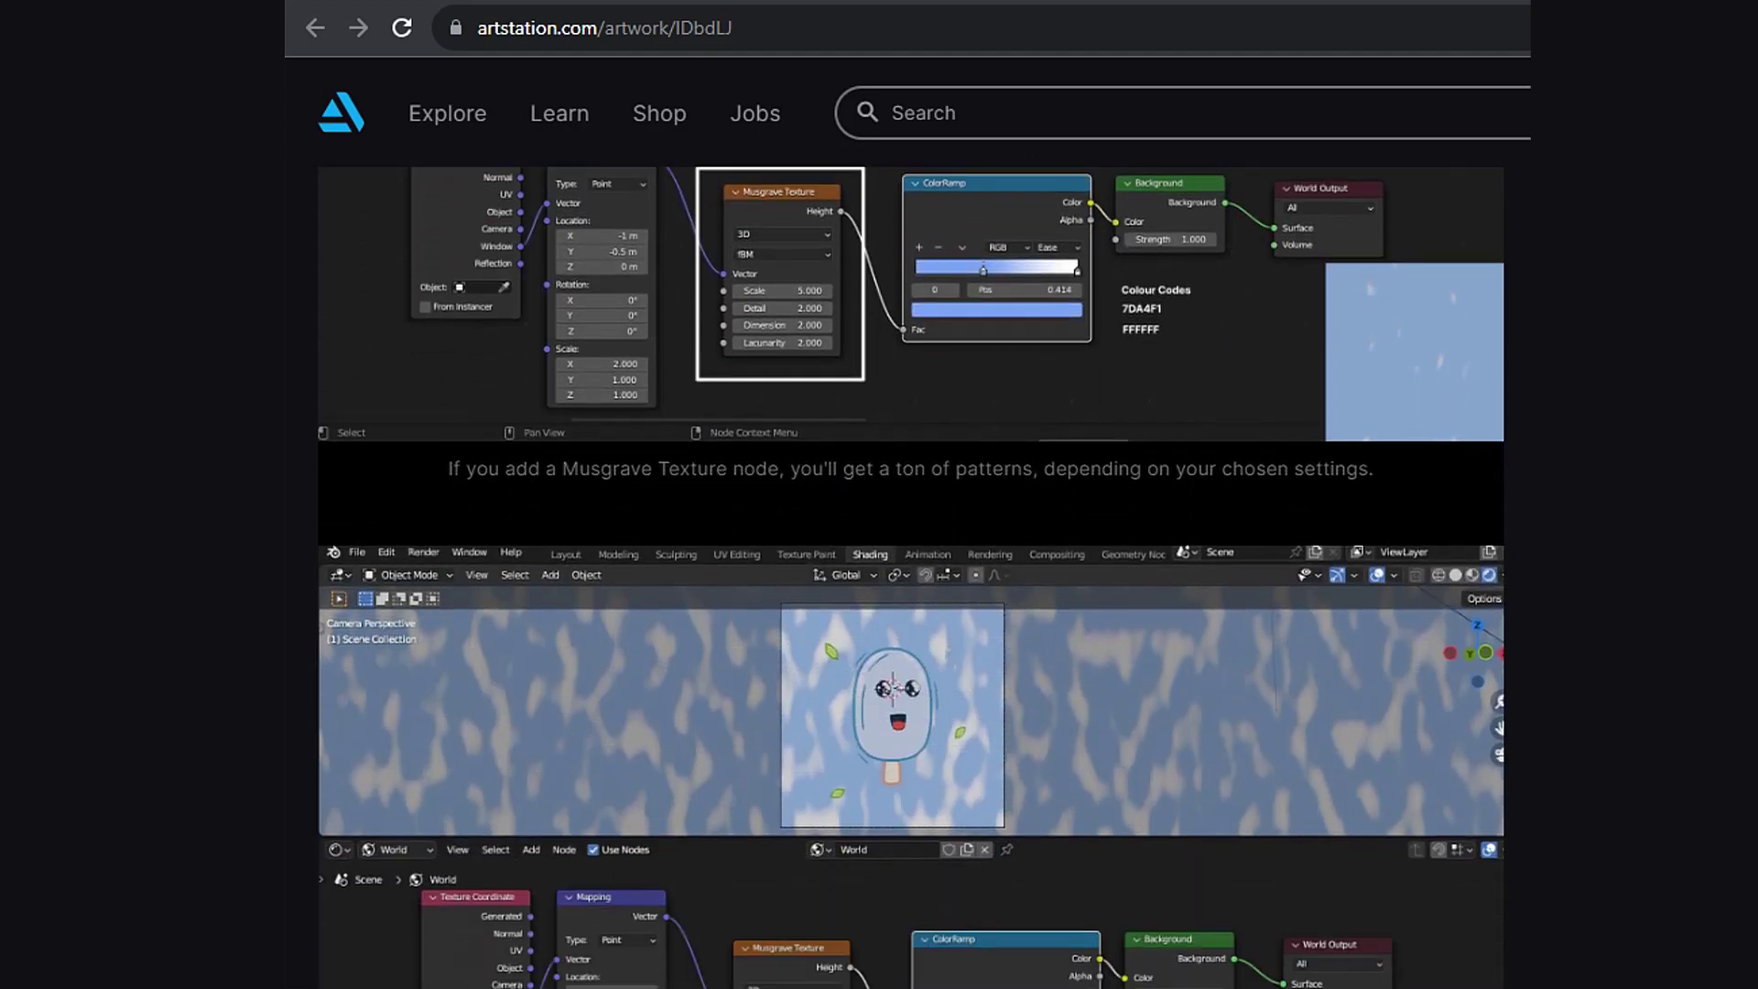